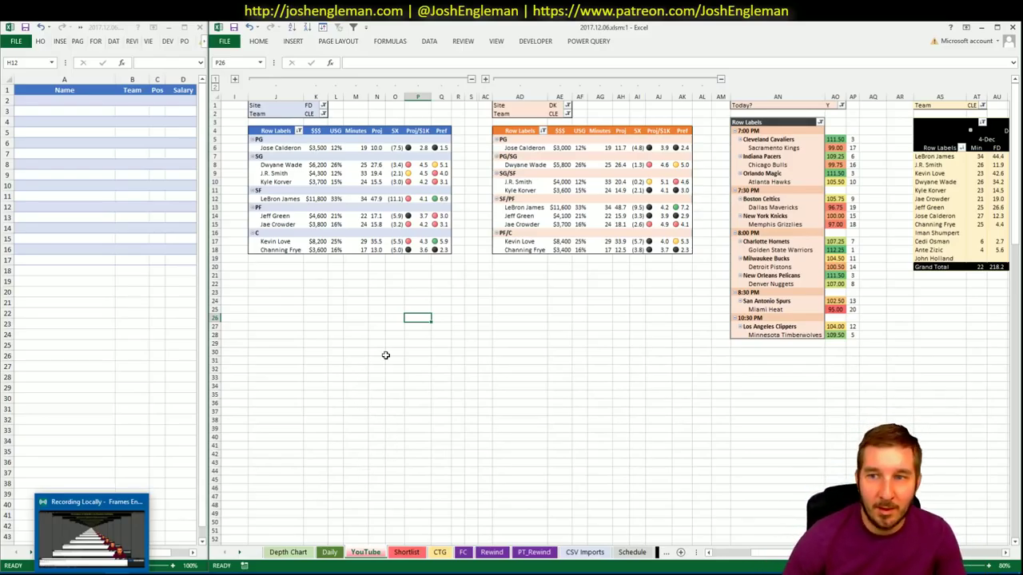
# - Select team rows in the Excel schedule pivot, then clear and adjust the pivot selection
pyautogui.click(810, 132)
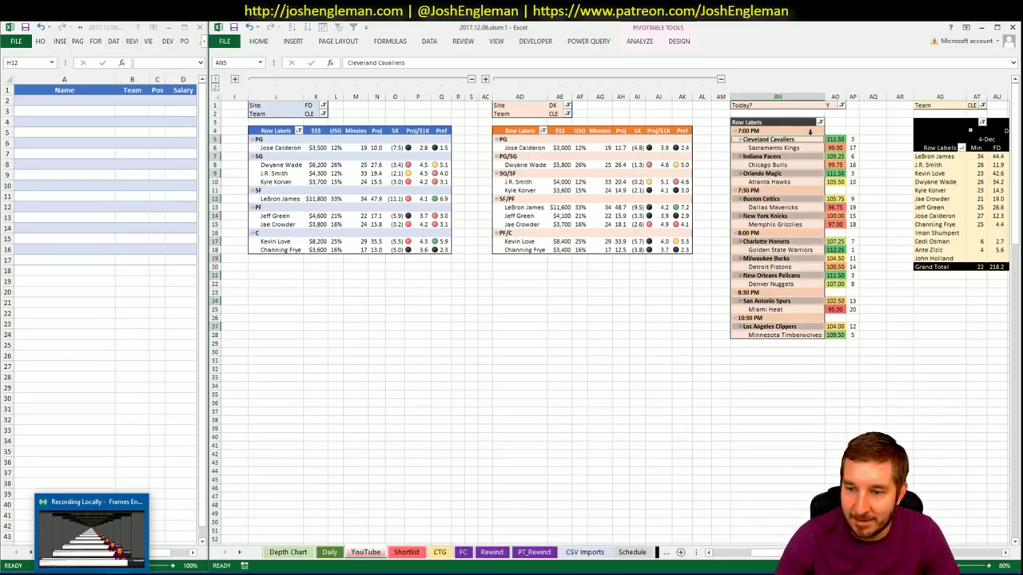
pyautogui.click(560, 297)
pyautogui.click(557, 250)
pyautogui.click(554, 267)
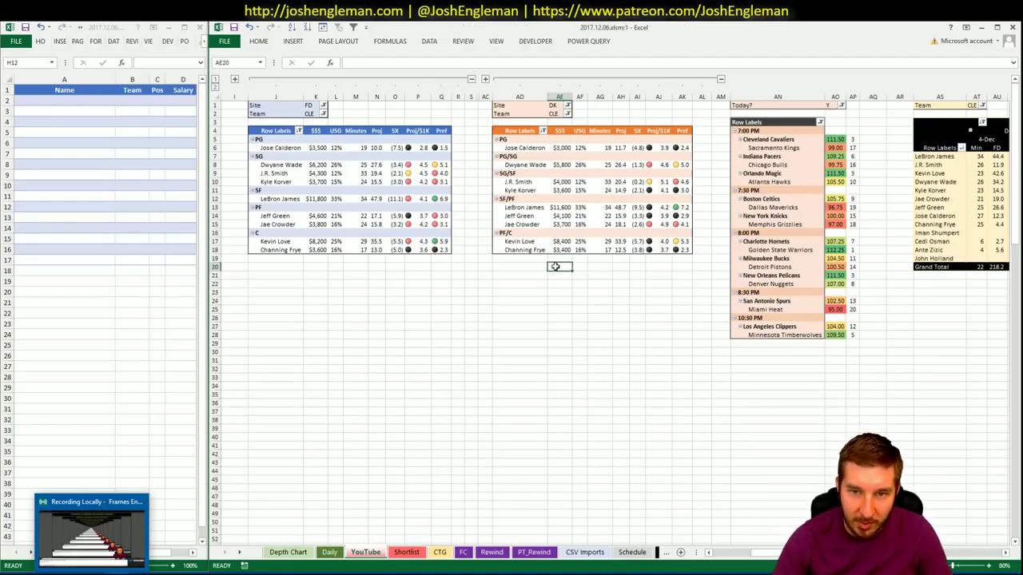
pyautogui.click(407, 354)
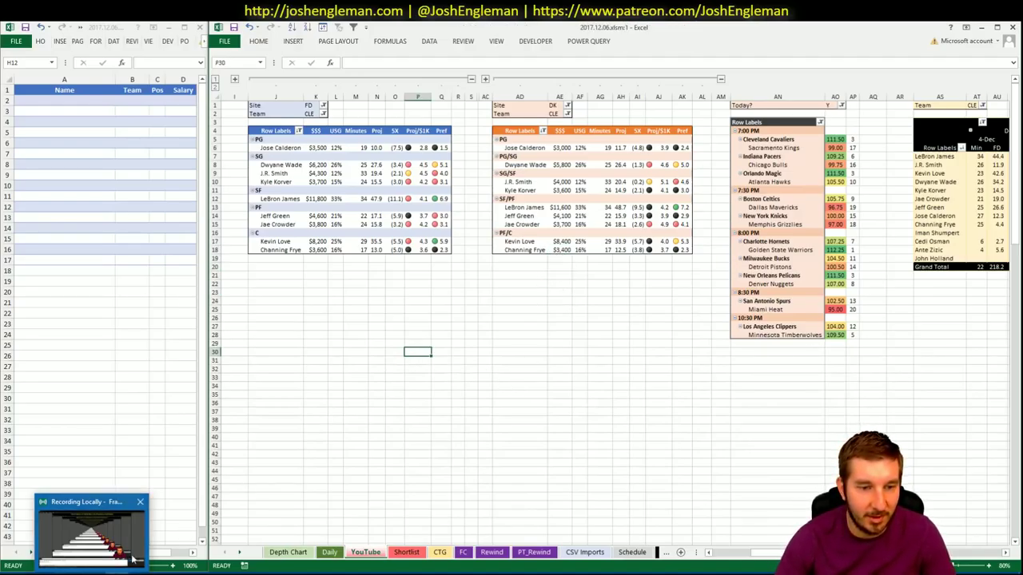
pyautogui.click(376, 402)
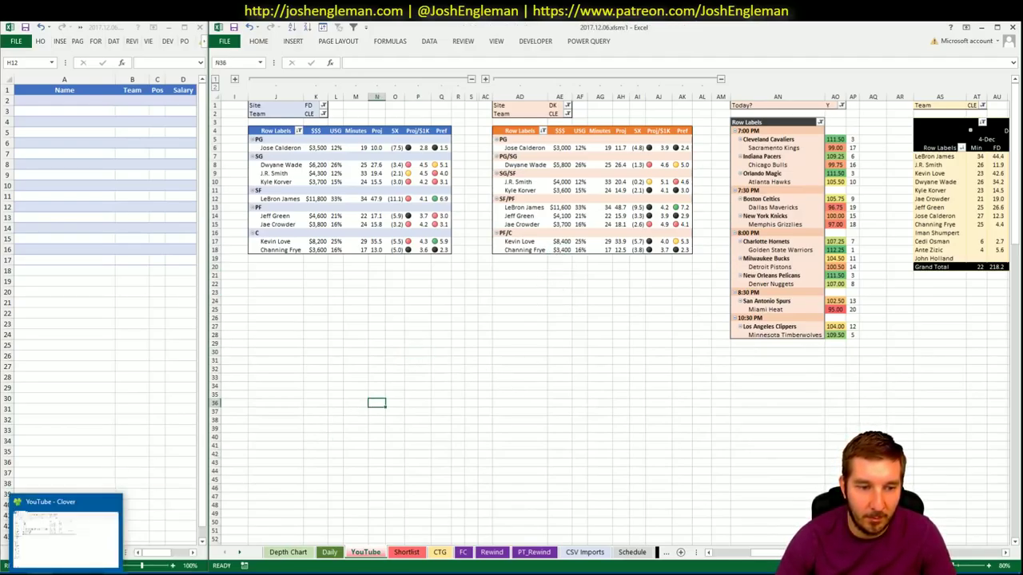
pyautogui.click(359, 342)
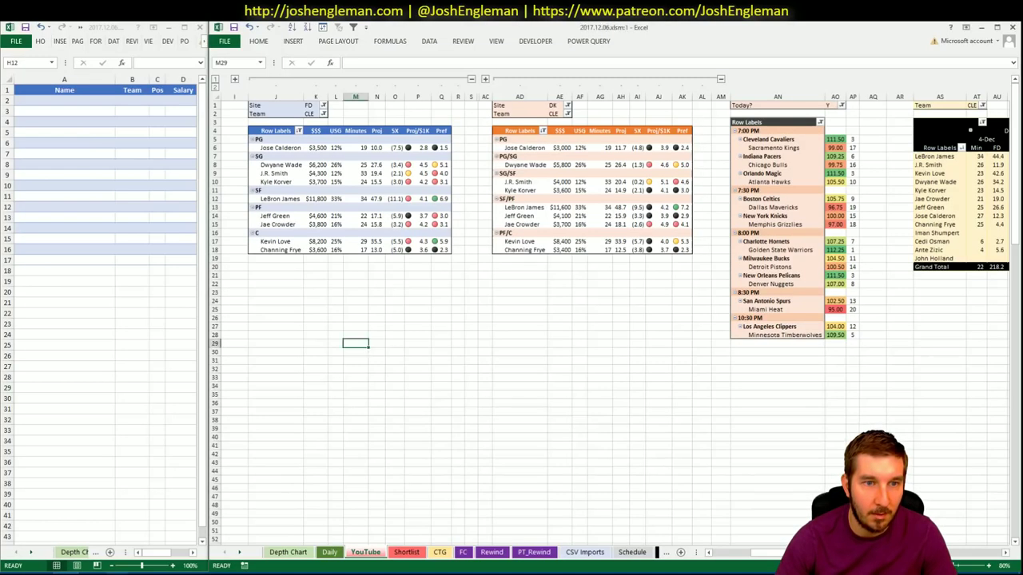
pyautogui.click(434, 364)
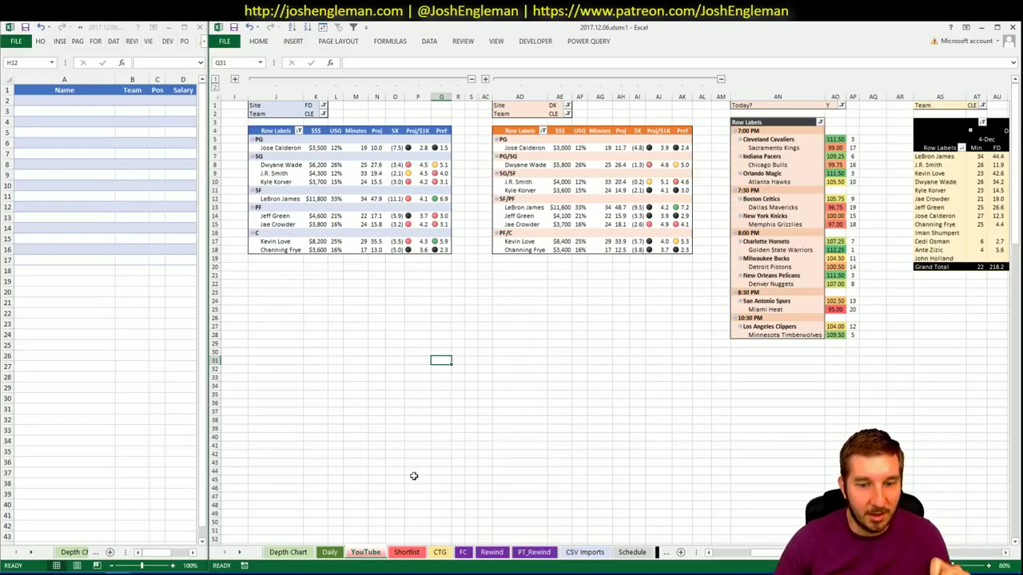
# - Open Cleaning the Glass league shooting stats, select the Defense table, and return to Excel
pyautogui.hotkey('alt', 'Tab')
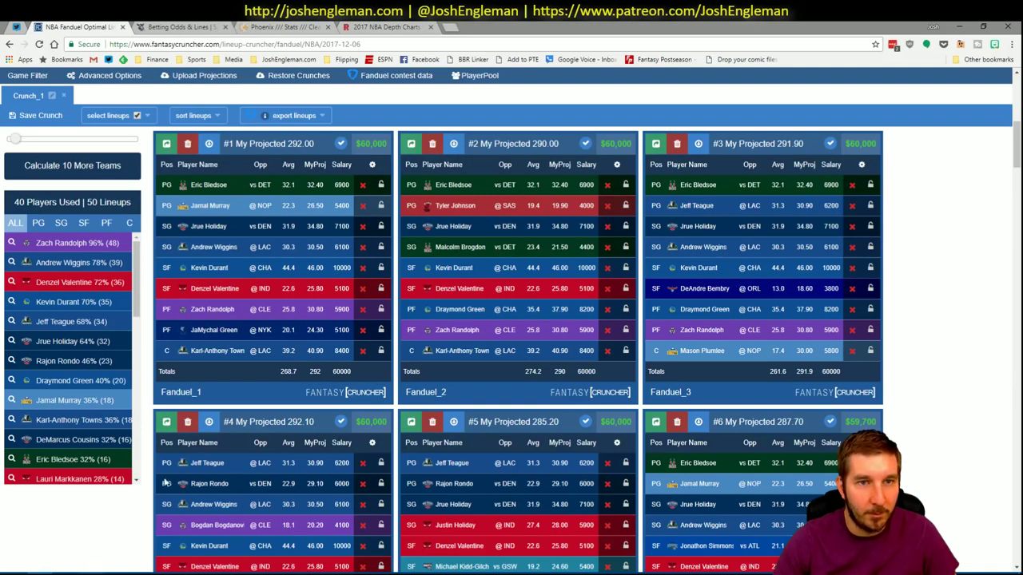
pyautogui.click(264, 26)
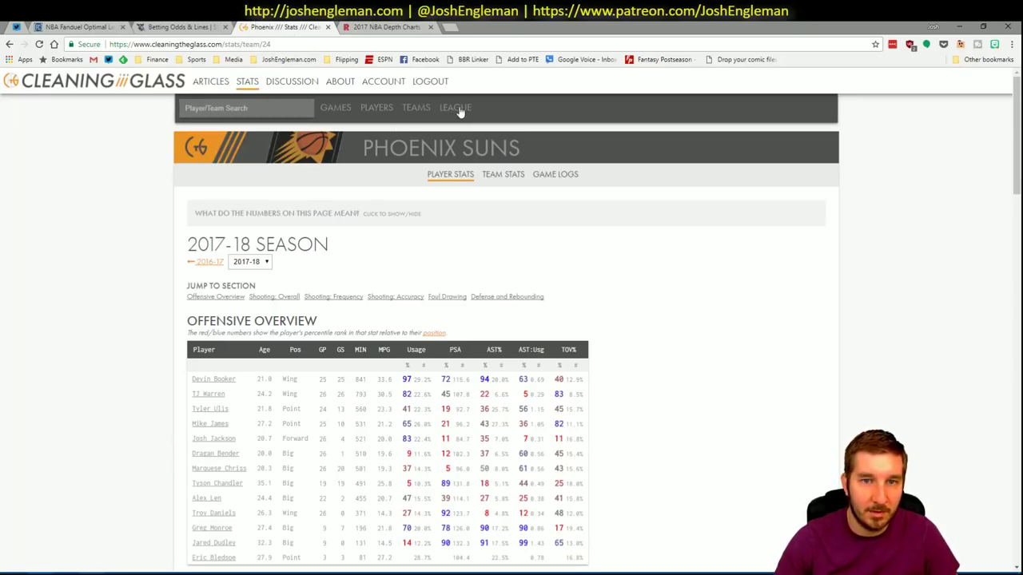
pyautogui.moveTo(455, 107)
pyautogui.click(541, 107)
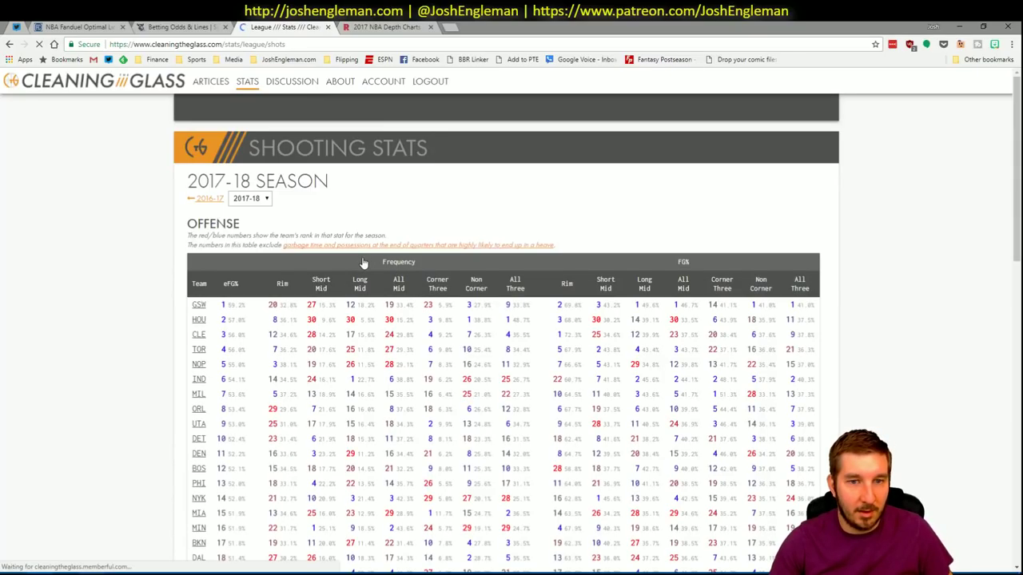
pyautogui.scroll(-10, 783, 384)
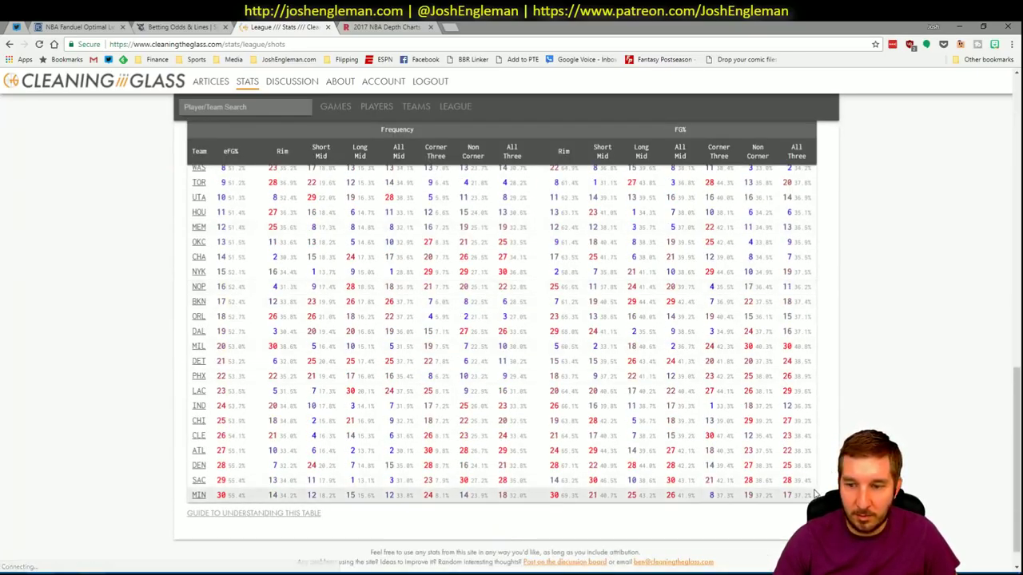
pyautogui.moveTo(815, 493); pyautogui.dragTo(195, 250)
pyautogui.click(80, 572)
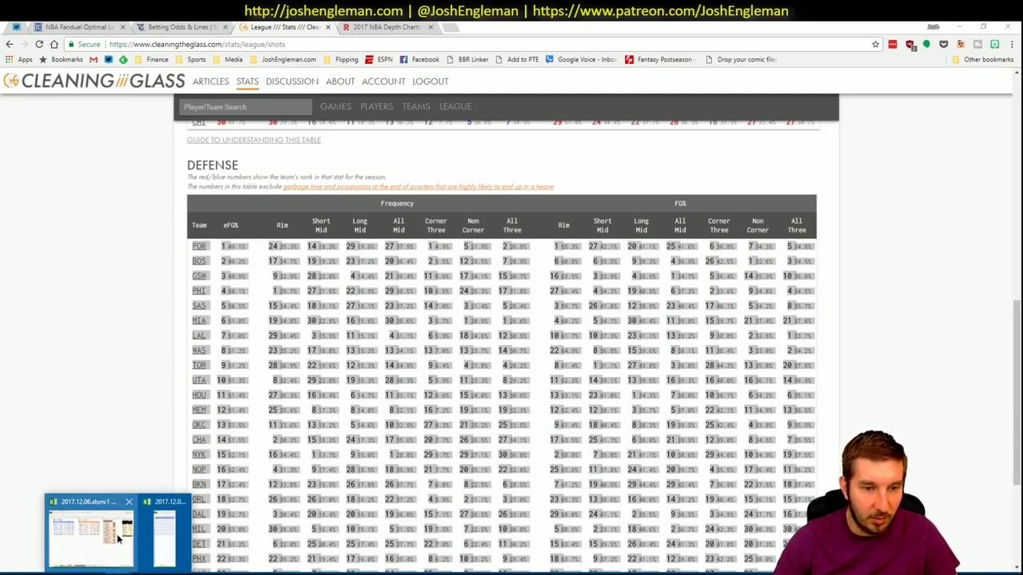
pyautogui.click(119, 543)
# - Paste the copied defense table into the CTG sheet starting at A44
pyautogui.click(440, 552)
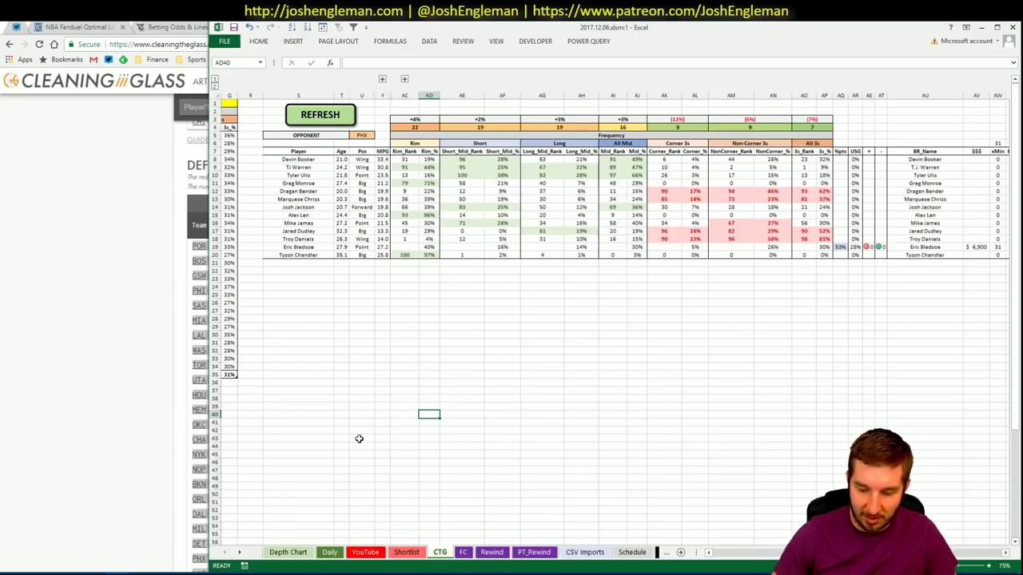
pyautogui.hotkey('ctrl', 'Home')
pyautogui.scroll(-4, 359, 431)
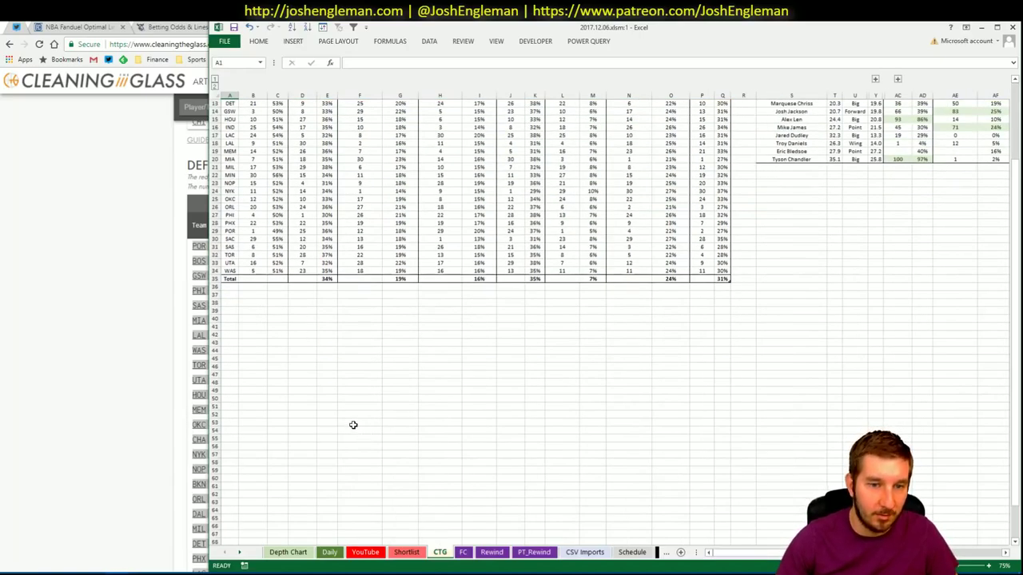
pyautogui.rightClick(230, 351)
pyautogui.click(271, 398)
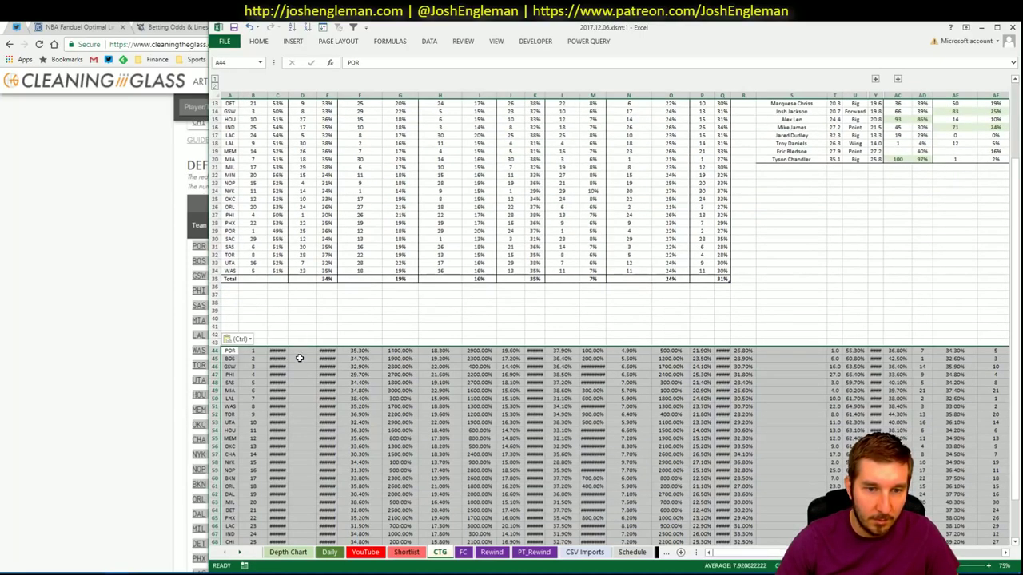
# - Delete the empty column D cells of the pasted table, shifting cells left
pyautogui.moveTo(302, 352); pyautogui.dragTo(311, 528)
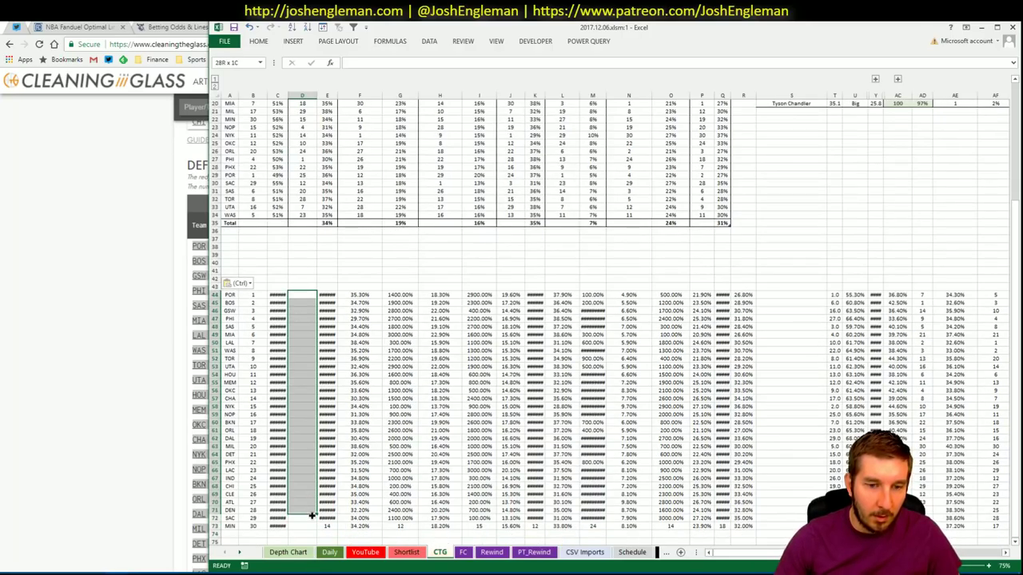
pyautogui.rightClick(310, 524)
pyautogui.click(391, 393)
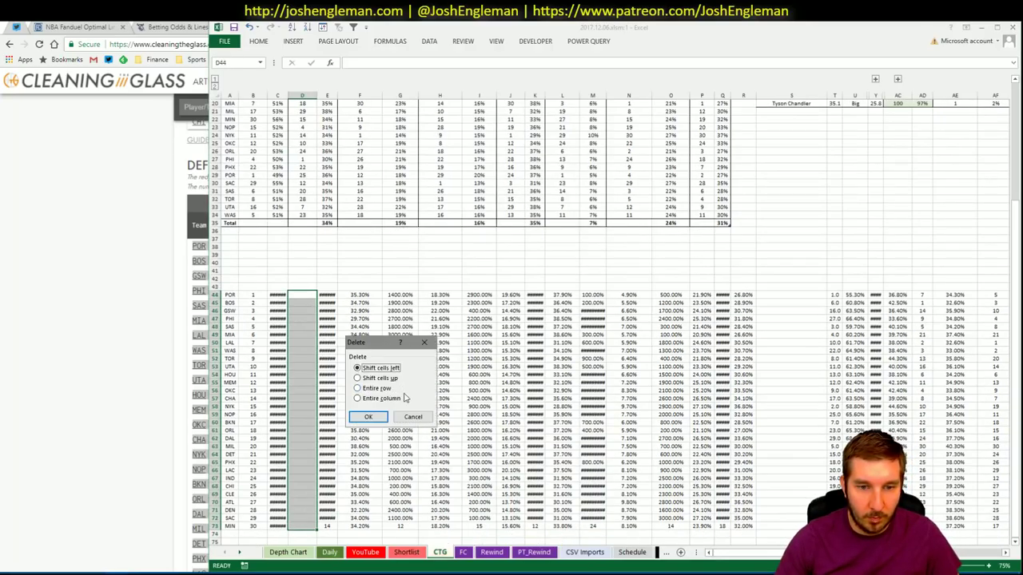
pyautogui.click(370, 421)
# - Copy A44:Q74 and paste it over the team table at A5, then undo
pyautogui.moveTo(233, 294); pyautogui.dragTo(723, 529)
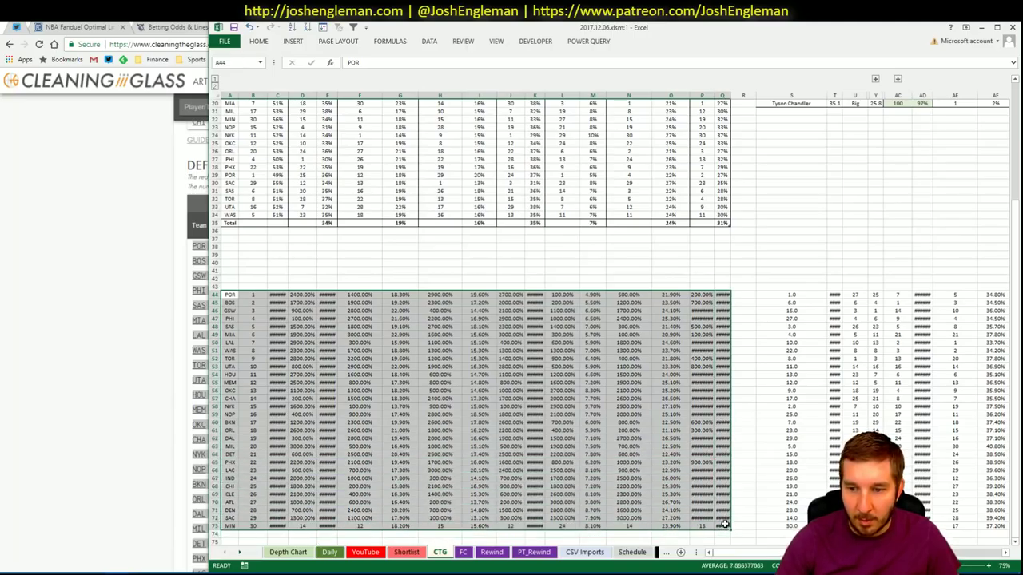
pyautogui.hotkey('ctrl', 'c')
pyautogui.scroll(6, 448, 338)
pyautogui.rightClick(231, 134)
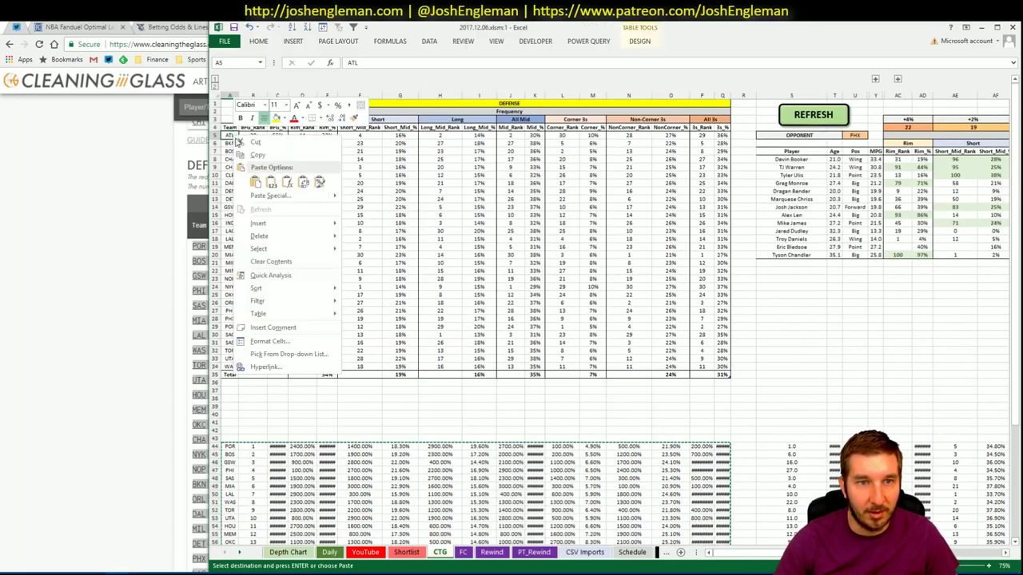
pyautogui.click(271, 179)
pyautogui.hotkey('ctrl', 'z')
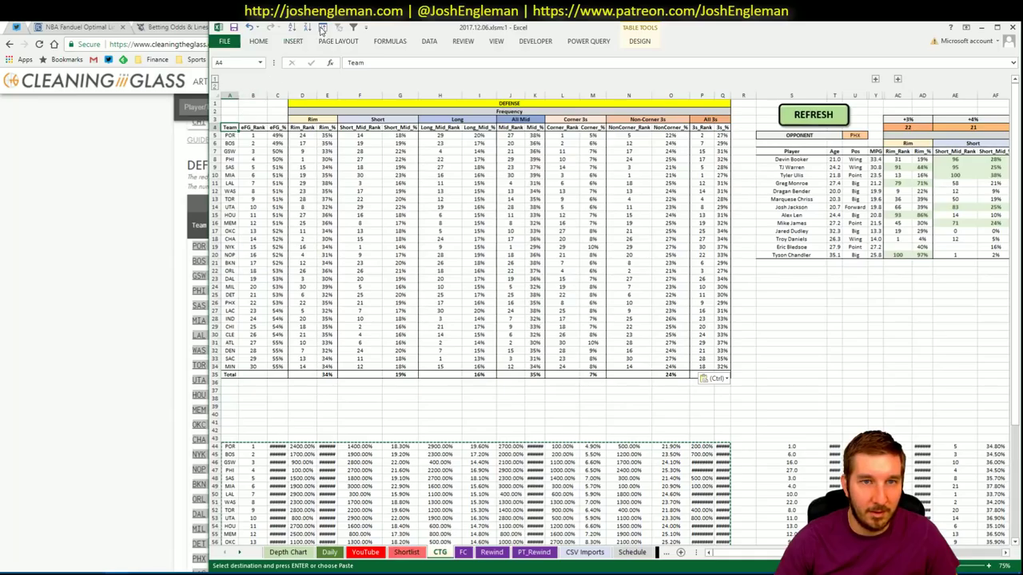
pyautogui.hotkey('ctrl', 'y')
pyautogui.hotkey('ctrl', 'z')
# - Clear the contents of the scratch rows from row 44 down
pyautogui.click(216, 446)
pyautogui.moveTo(215, 446); pyautogui.dragTo(214, 547)
pyautogui.press('Delete')
# - Search 'cle' in Cleaning the Glass and open the Cleveland Cavaliers team page
pyautogui.click(168, 472)
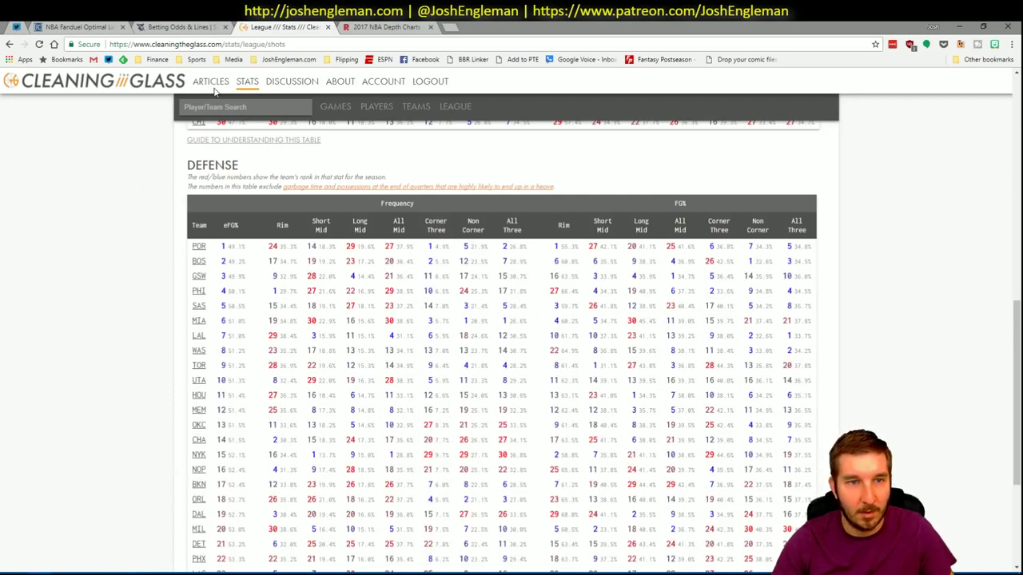
pyautogui.click(224, 107)
pyautogui.write('cle')
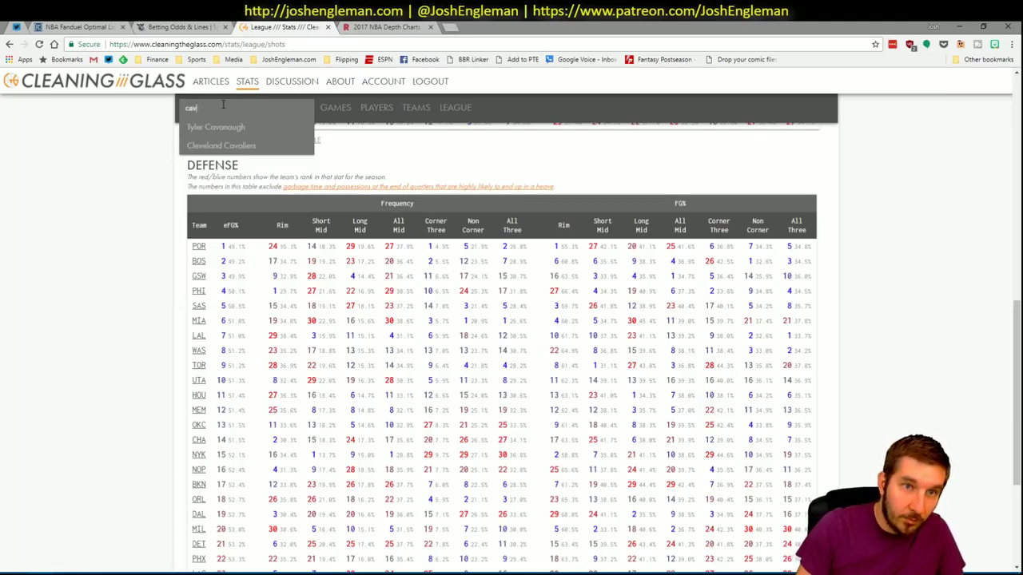
pyautogui.press('Down')
pyautogui.press('Return')
pyautogui.hotkey('alt', 'Tab')
pyautogui.hotkey('alt', 'Tab')
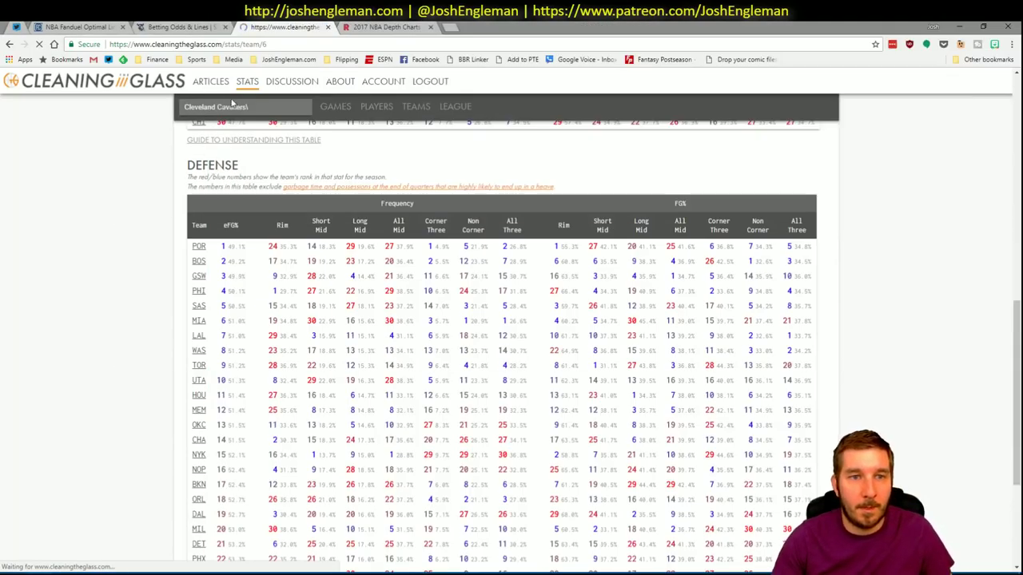
pyautogui.hotkey('alt', 'Tab')
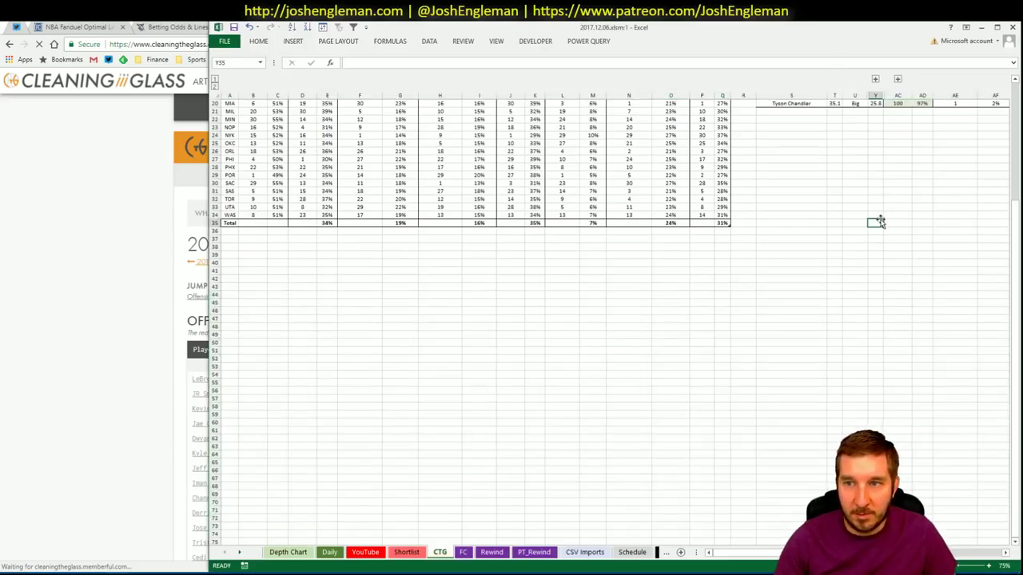
pyautogui.click(120, 265)
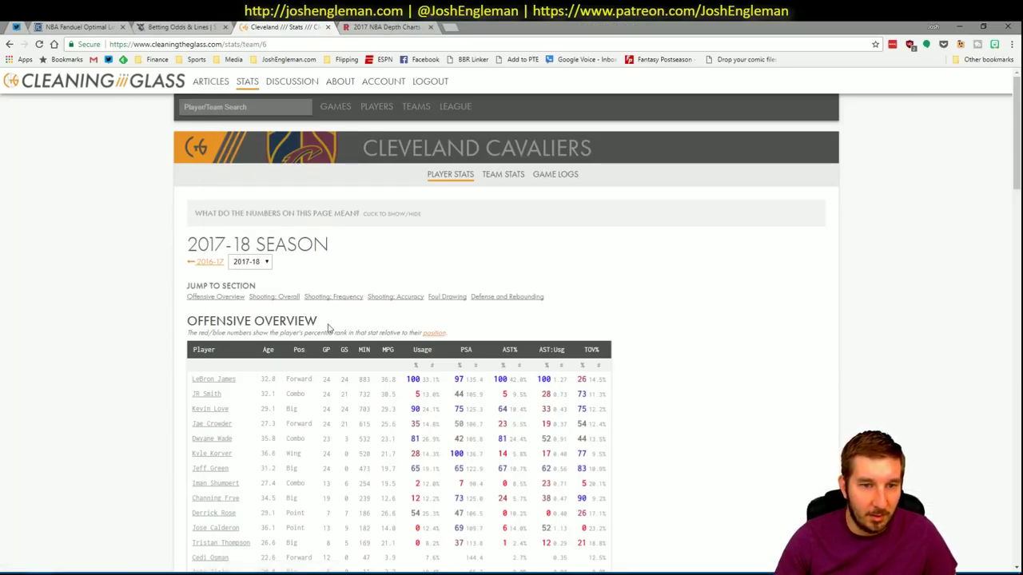
# - Jump to the Shooting: Frequency table and select the players' rows
pyautogui.click(330, 297)
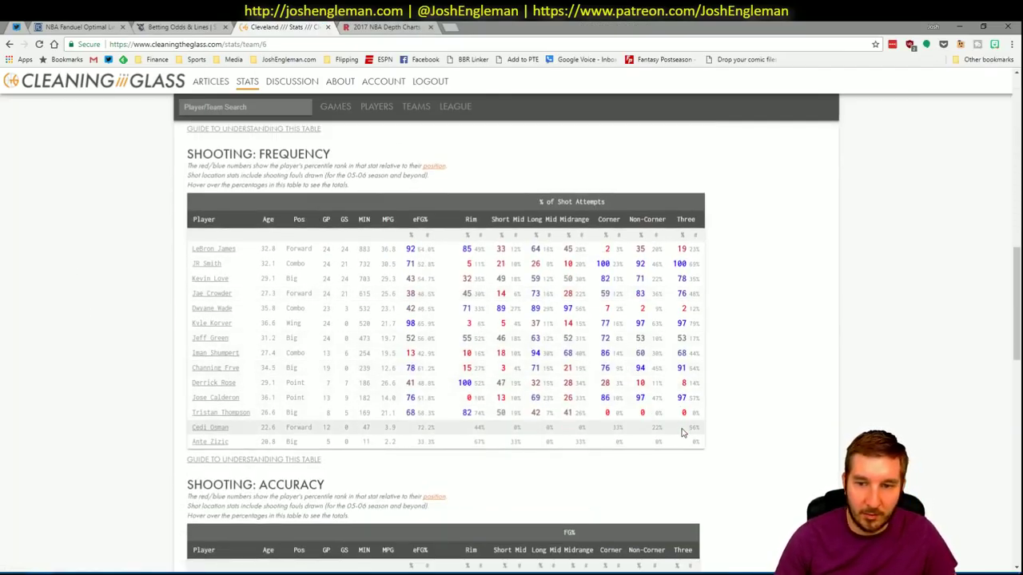
pyautogui.moveTo(691, 442)
pyautogui.moveTo(684, 442); pyautogui.dragTo(194, 248)
# - Refresh the CTG sheet with the copied Cleveland players' shooting data
pyautogui.hotkey('alt', 'Tab')
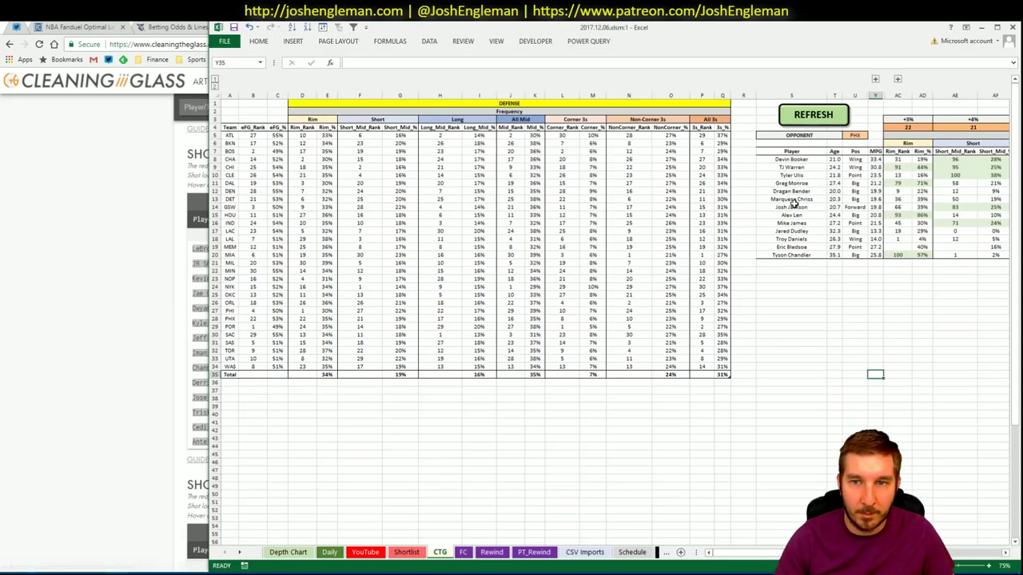
pyautogui.hscroll(5, 616, 320)
pyautogui.hscroll(-5, 615, 320)
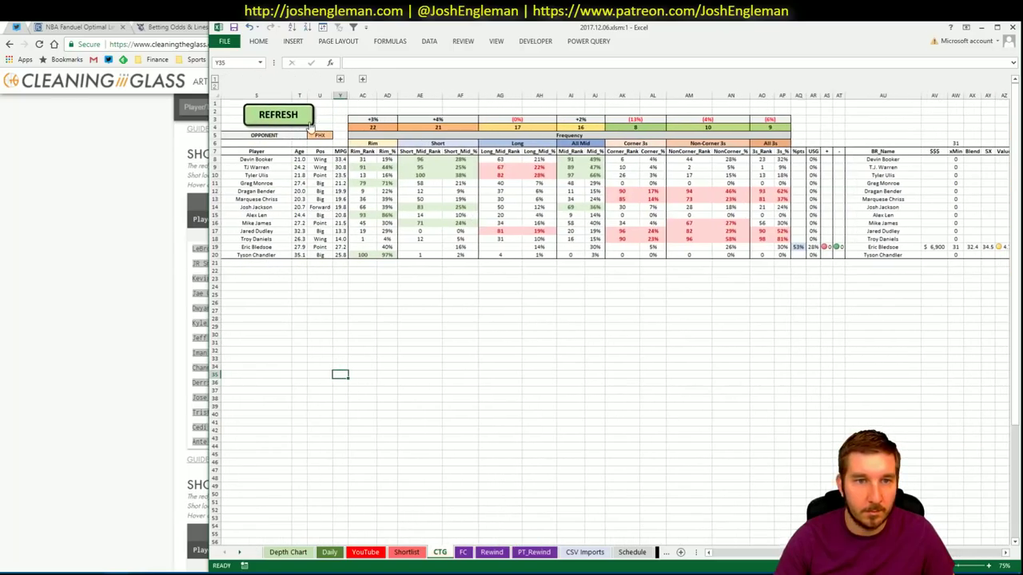
pyautogui.click(264, 120)
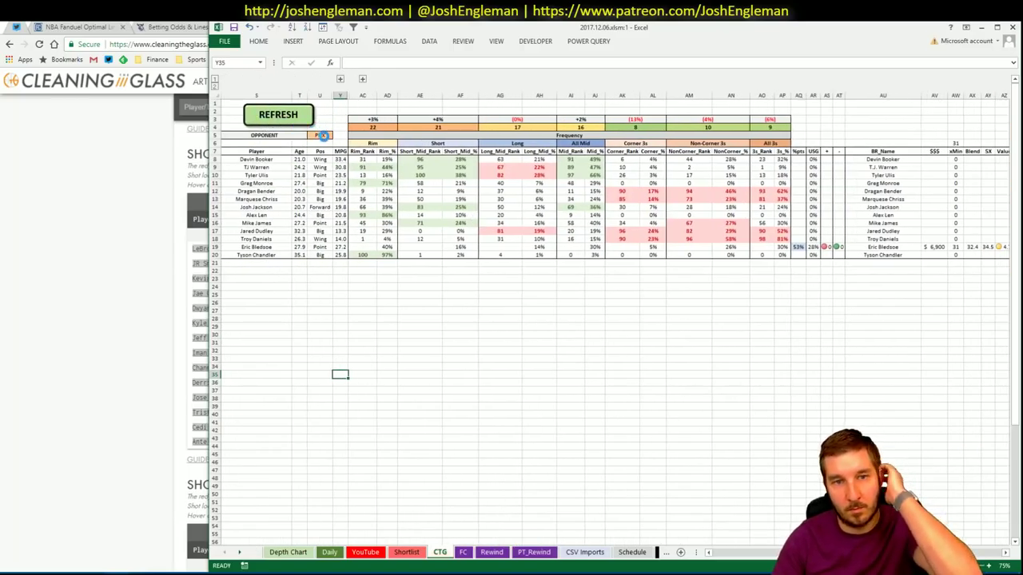
# - Set the OPPONENT cell U5 to SAC and bring up the player list workbook alongside
pyautogui.click(319, 135)
pyautogui.write('SAC')
pyautogui.click(344, 380)
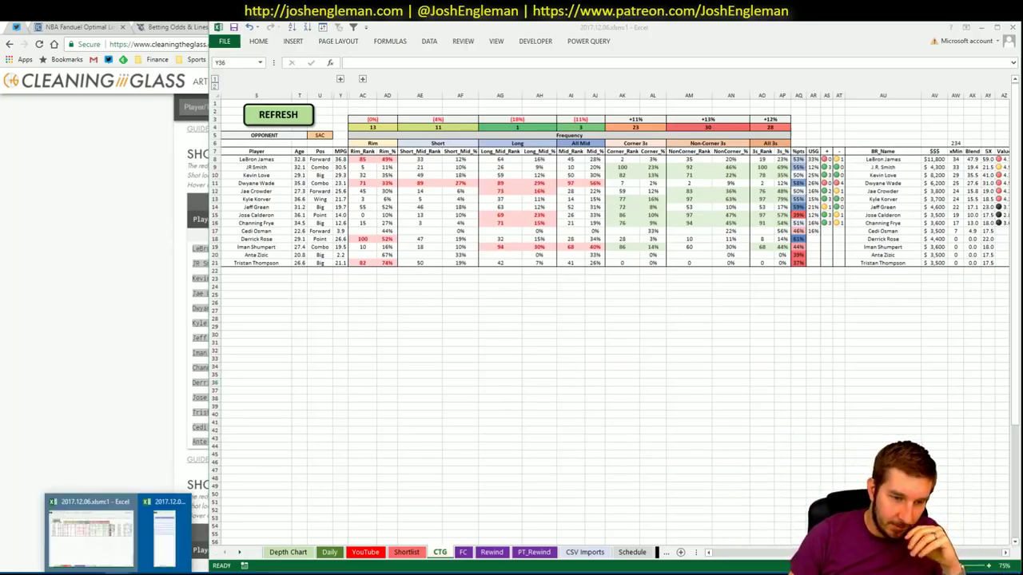
pyautogui.click(167, 528)
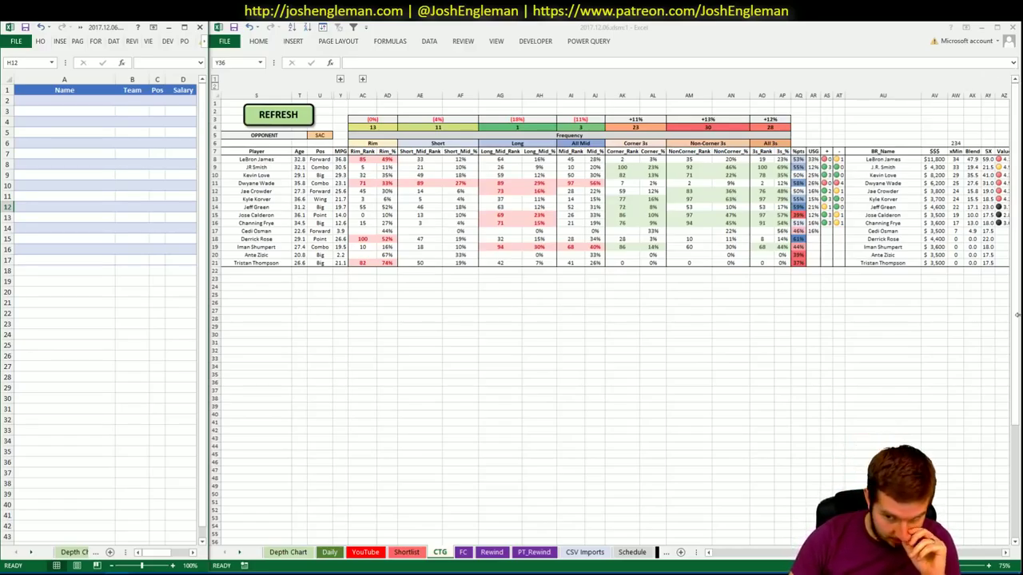
# - Enter LeBron James in the shortlist's Name cell A2 so his team, position and salary fill in
pyautogui.click(221, 385)
pyautogui.hscroll(4, 220, 384)
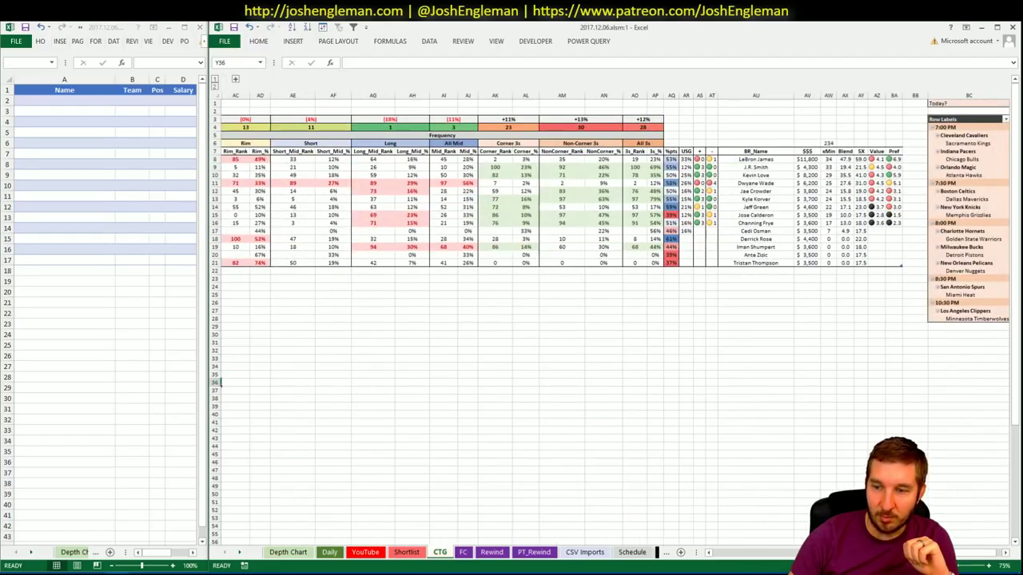
pyautogui.hscroll(1, 221, 384)
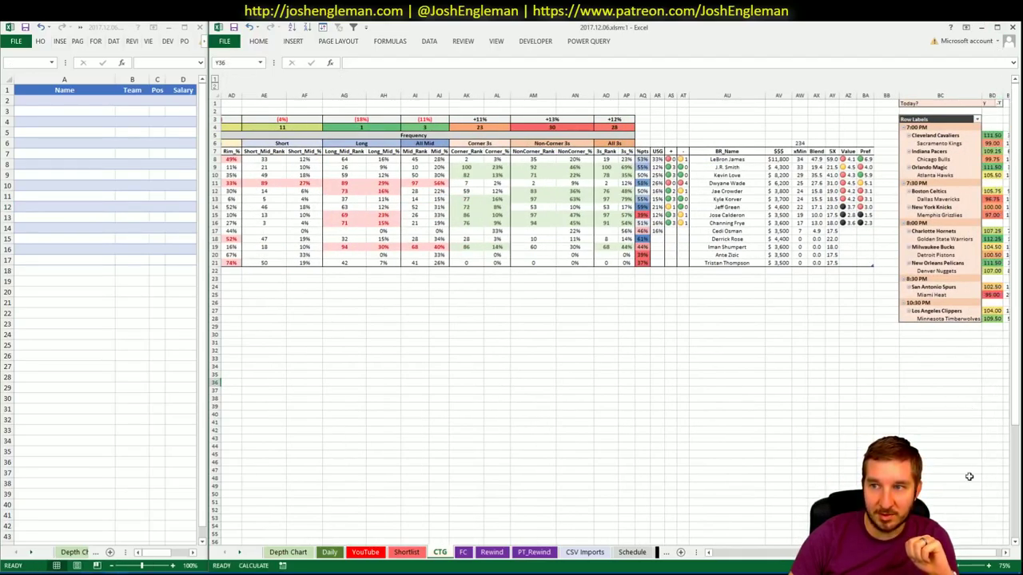
pyautogui.hscroll(1, 963, 560)
pyautogui.hscroll(-12, 615, 319)
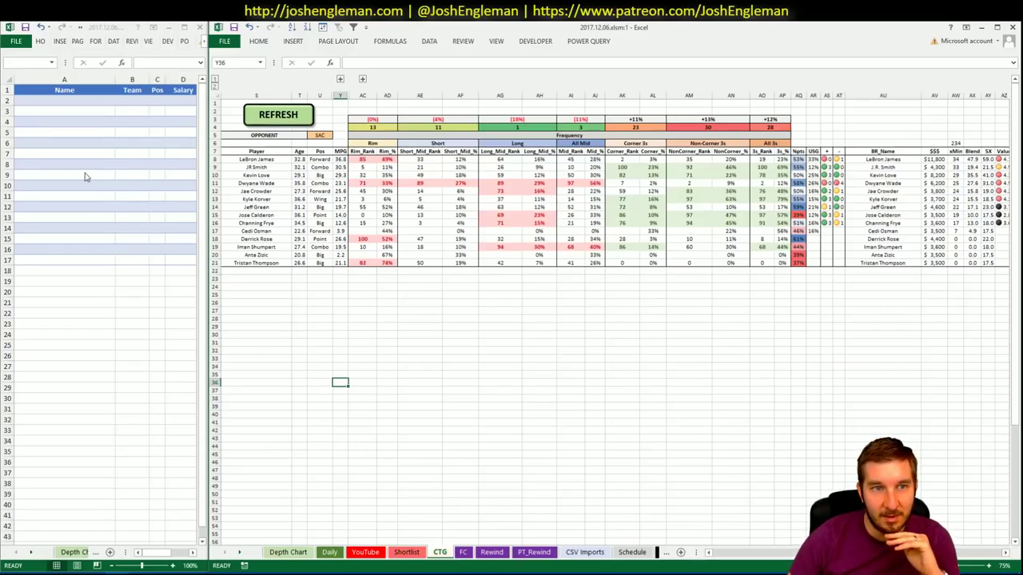
pyautogui.click(86, 177)
pyautogui.click(93, 99)
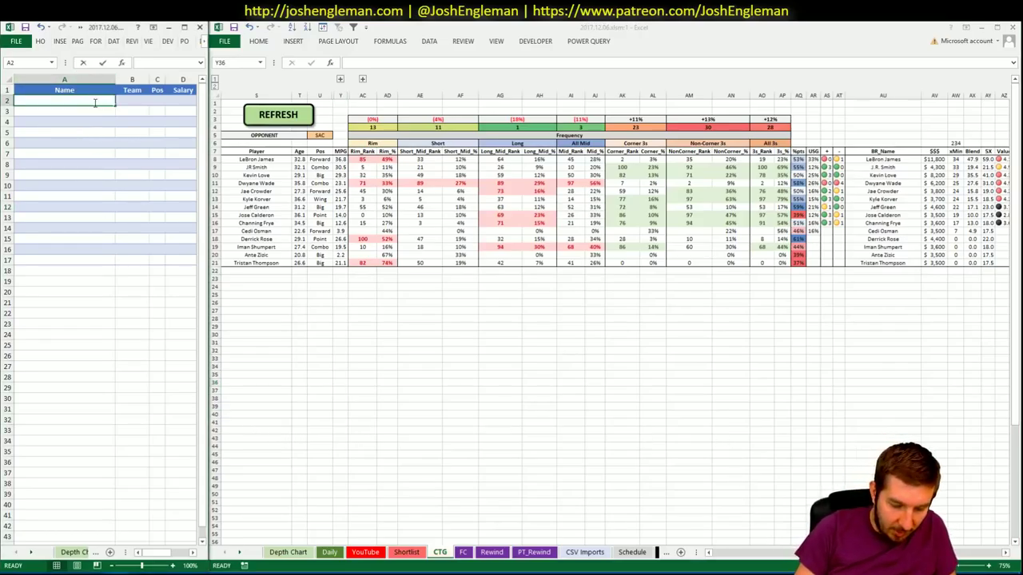
pyautogui.write('LeBron James')
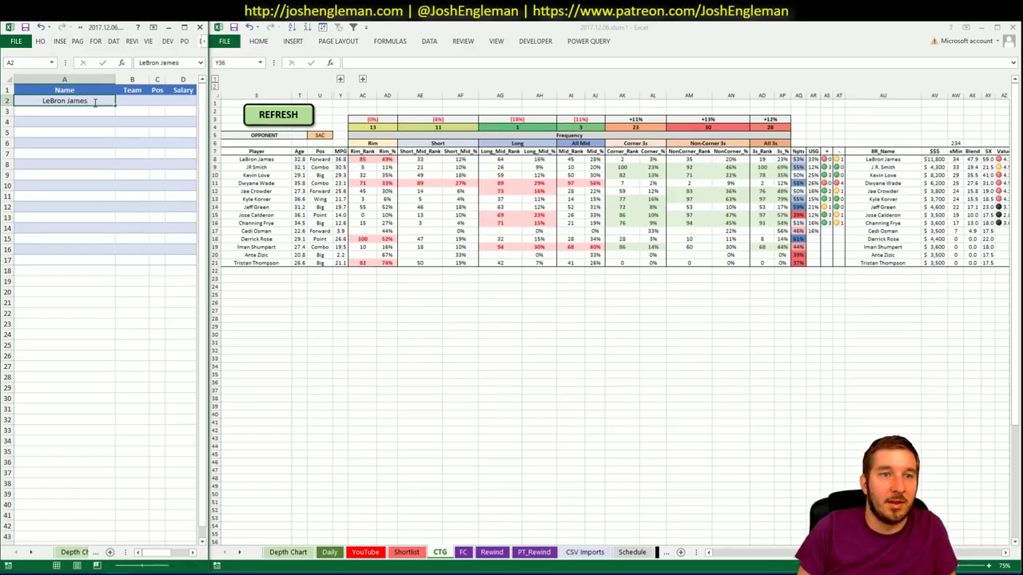
pyautogui.press('Return')
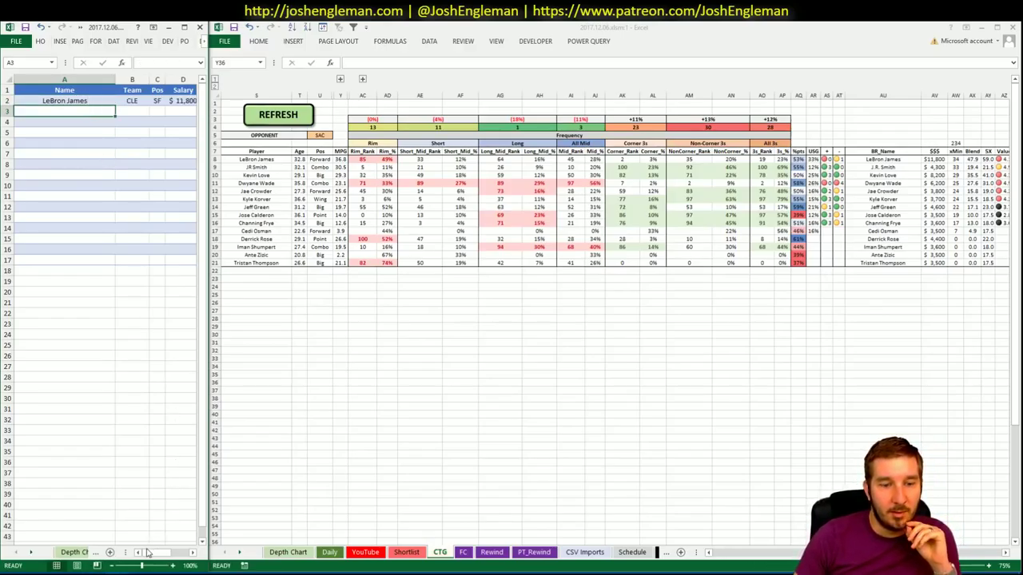
# - Zoom the shortlist to 90% and add J.R. Smith and Kevin Love in A3 and A4
pyautogui.click(113, 566)
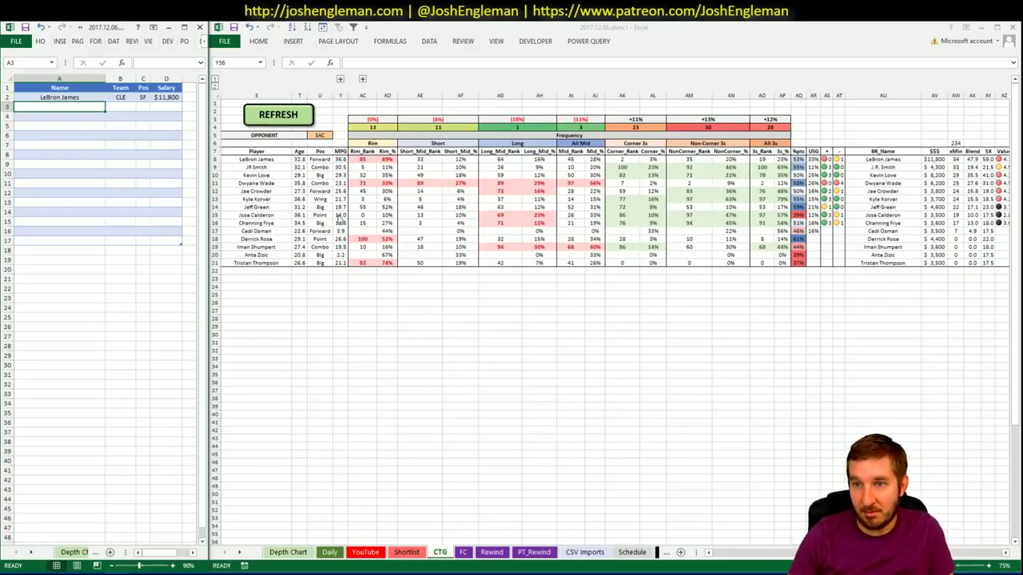
pyautogui.click(90, 99)
pyautogui.click(89, 109)
pyautogui.write('J.R. Smith')
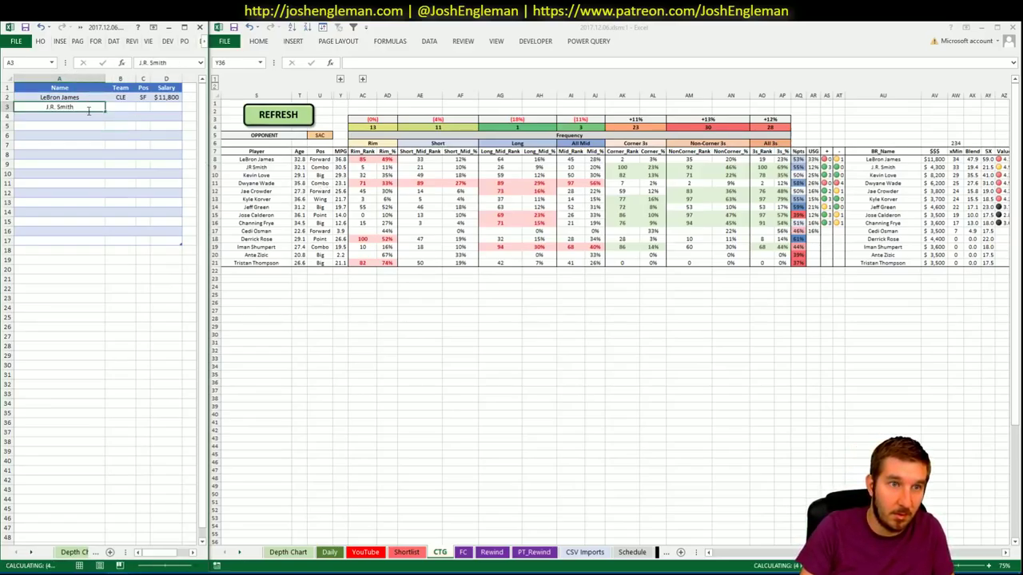
pyautogui.press('Return')
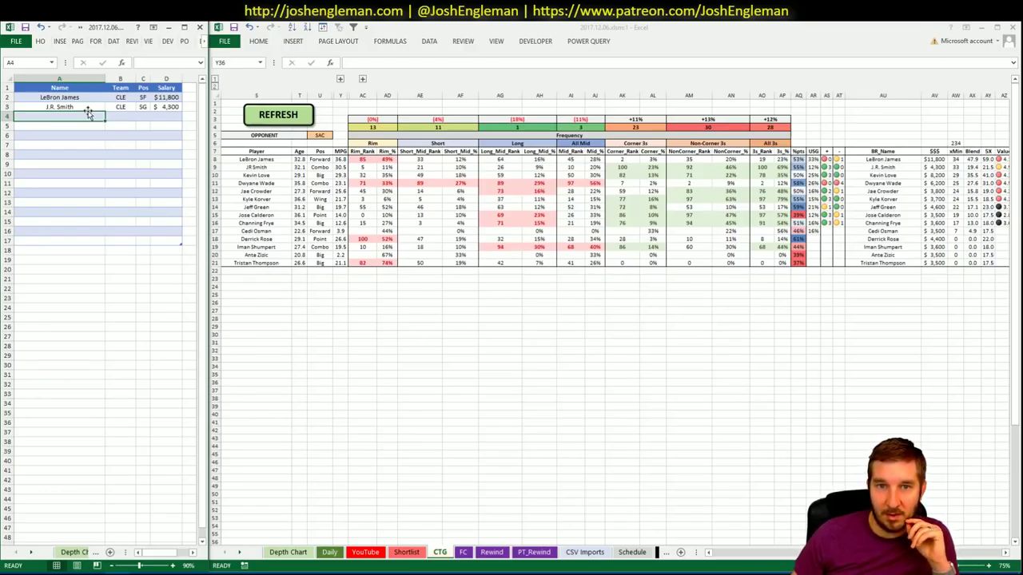
pyautogui.write('Kevin Love')
pyautogui.press('Return')
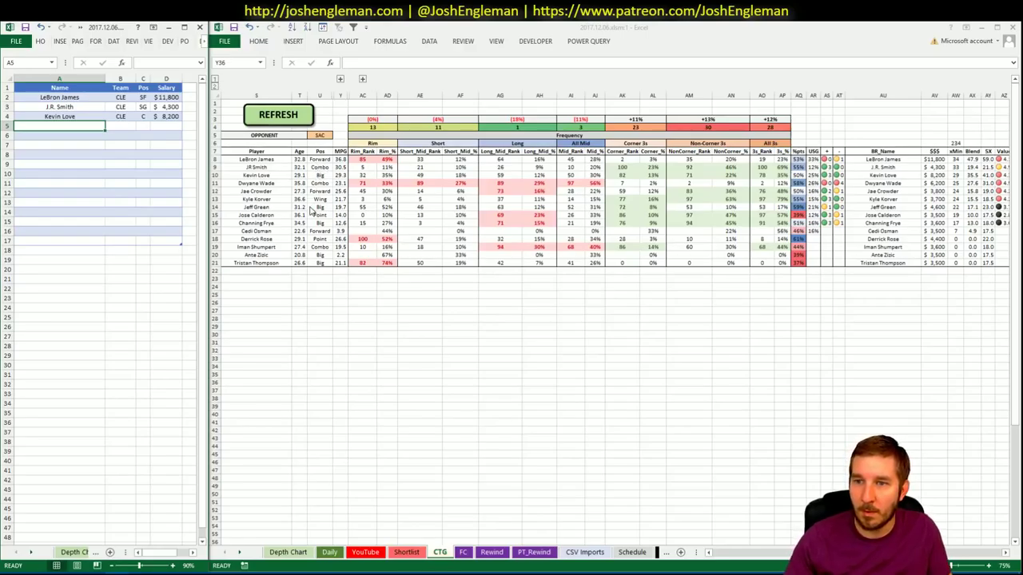
pyautogui.click(365, 552)
# - Scroll across the YouTube sheet's FD and DK pivots of Cleveland players by position
pyautogui.click(524, 385)
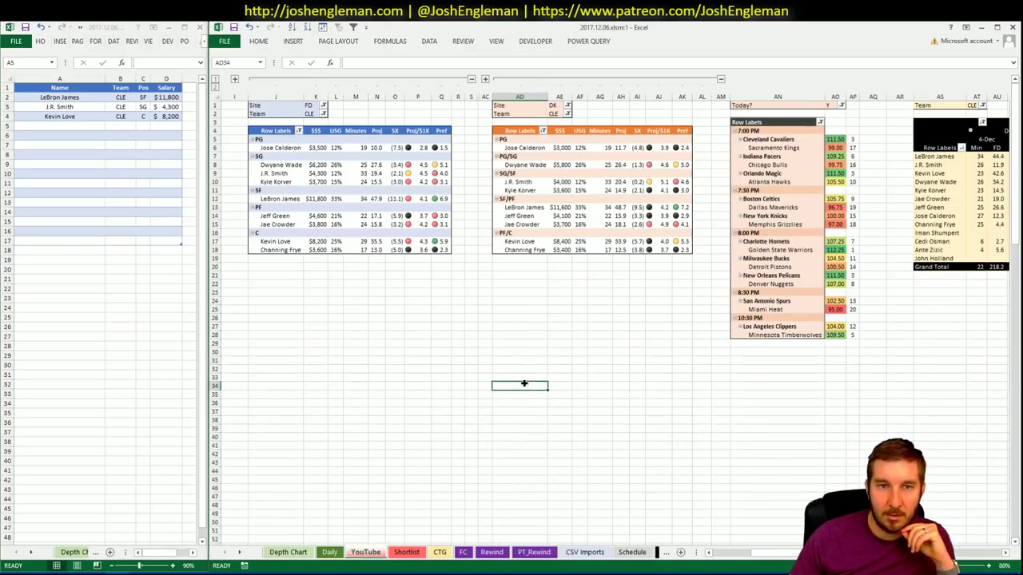
pyautogui.hscroll(7, 712, 80)
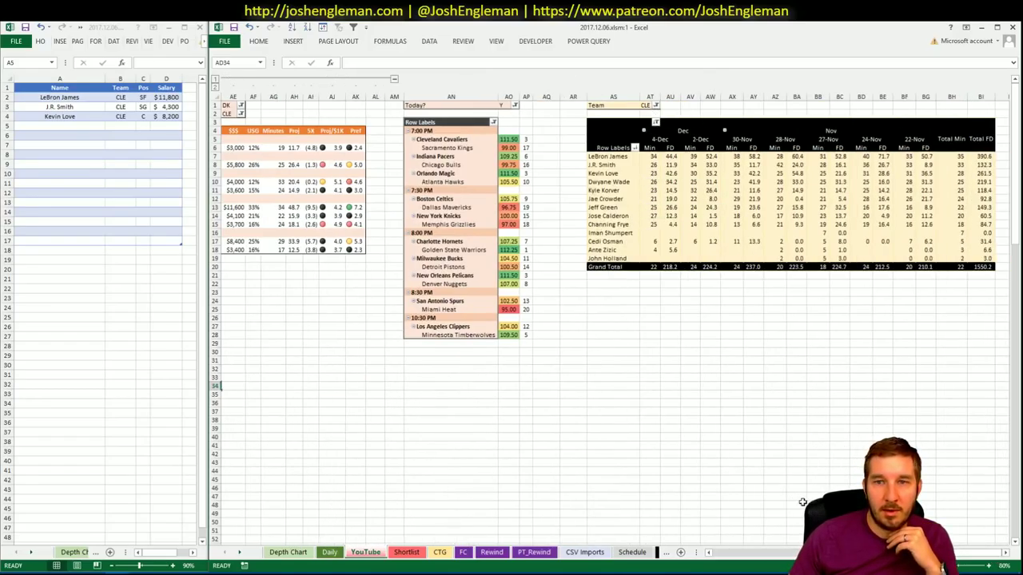
pyautogui.hscroll(-5, 771, 543)
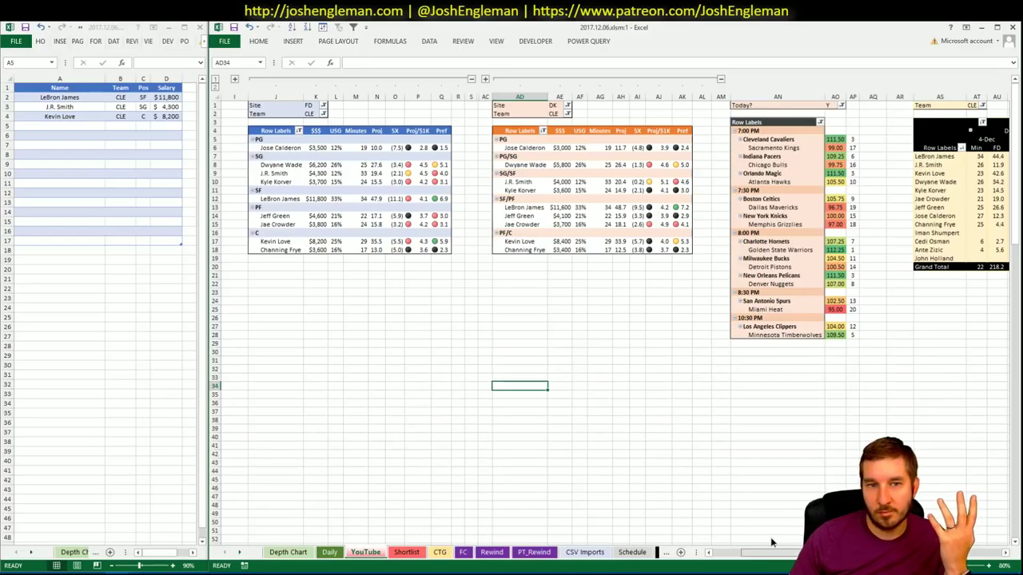
pyautogui.hscroll(5, 771, 542)
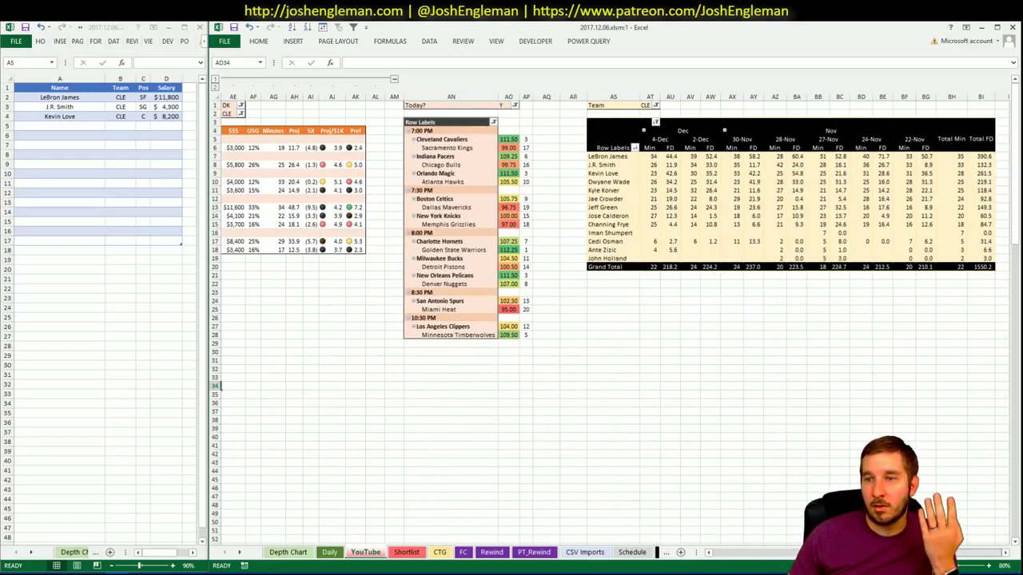
pyautogui.hscroll(-1, 956, 540)
pyautogui.hscroll(-6, 732, 515)
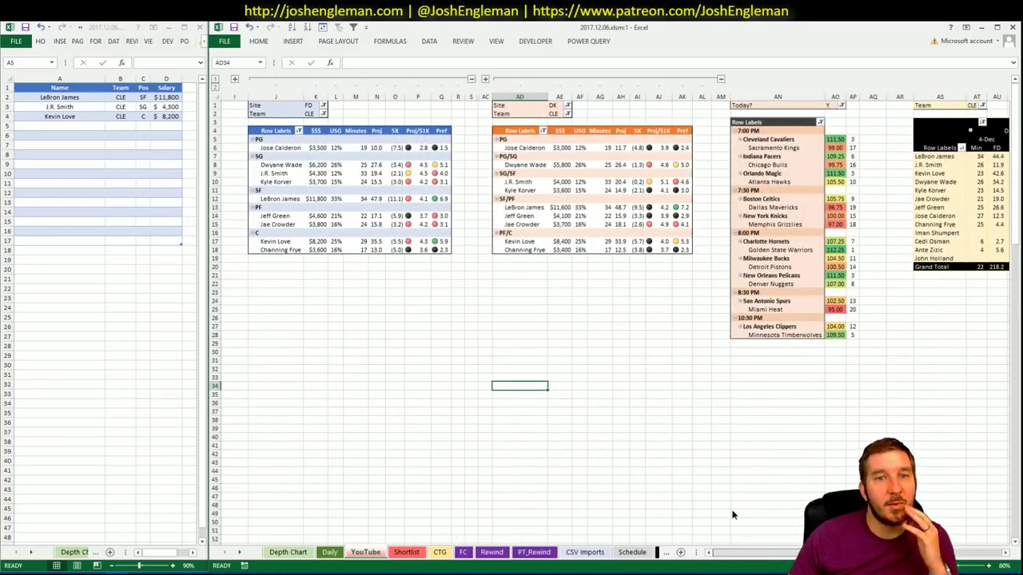
pyautogui.hscroll(6, 945, 515)
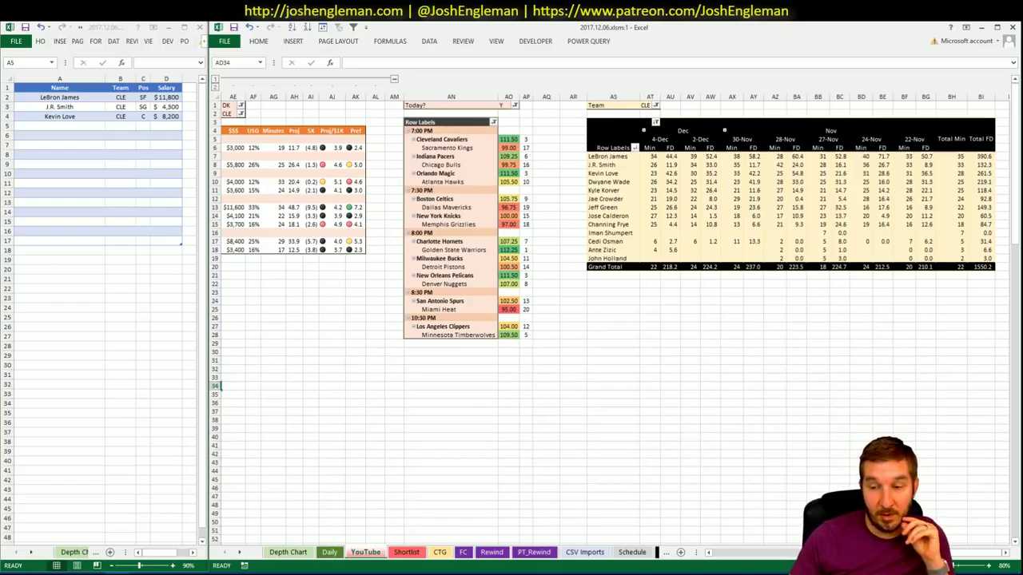
pyautogui.hscroll(-4, 762, 553)
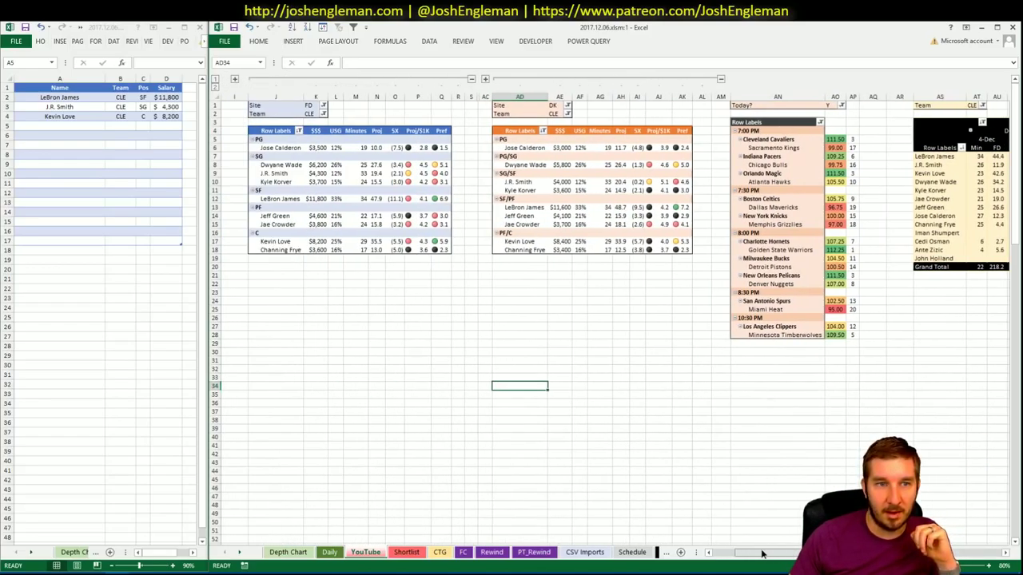
# - Delete J.R. Smith's table row from the shortlist, leaving LeBron James and Kevin Love
pyautogui.rightClick(69, 107)
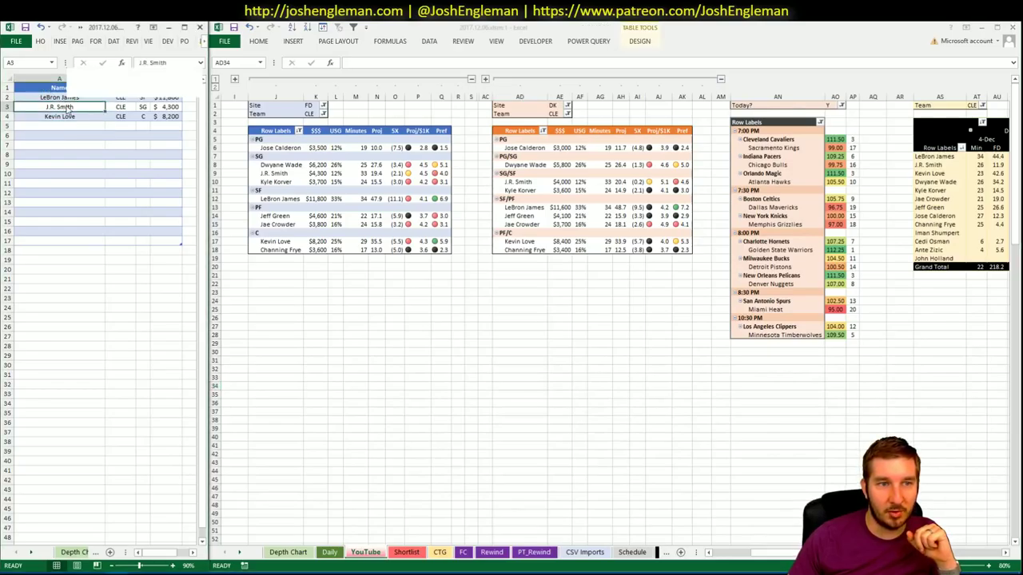
pyautogui.moveTo(93, 206)
pyautogui.click(212, 209)
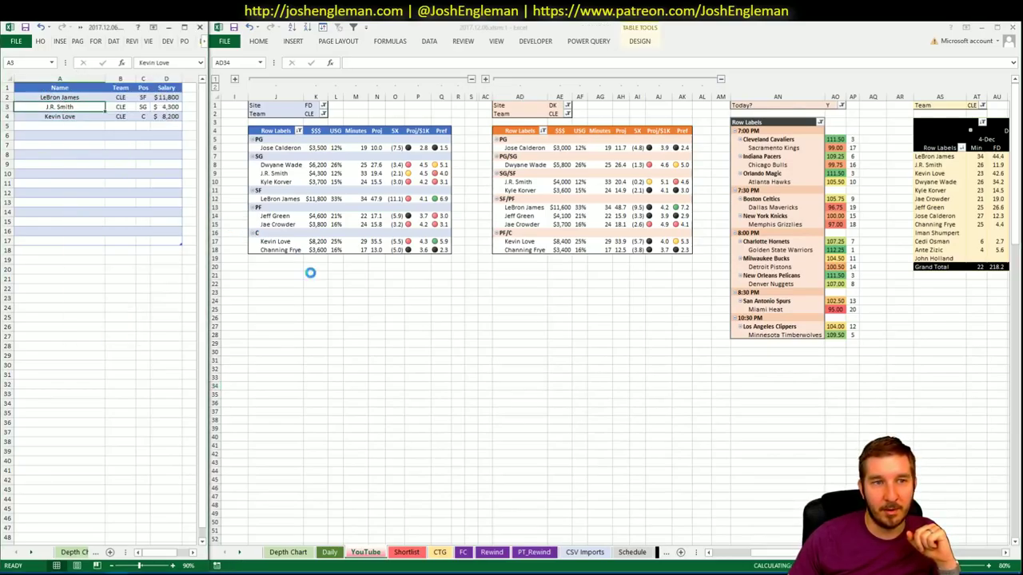
pyautogui.hscroll(7, 979, 551)
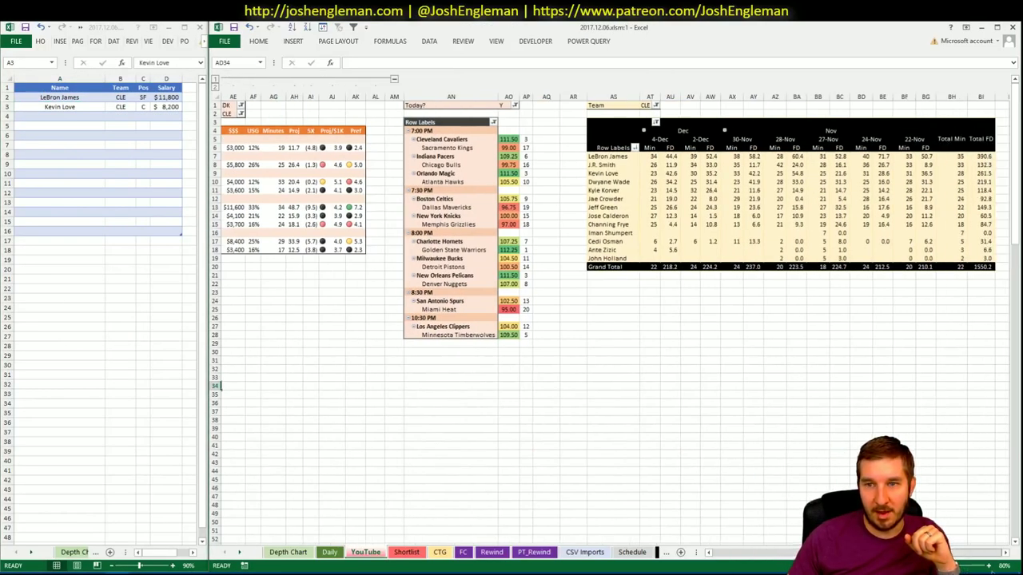
pyautogui.hscroll(-7, 779, 548)
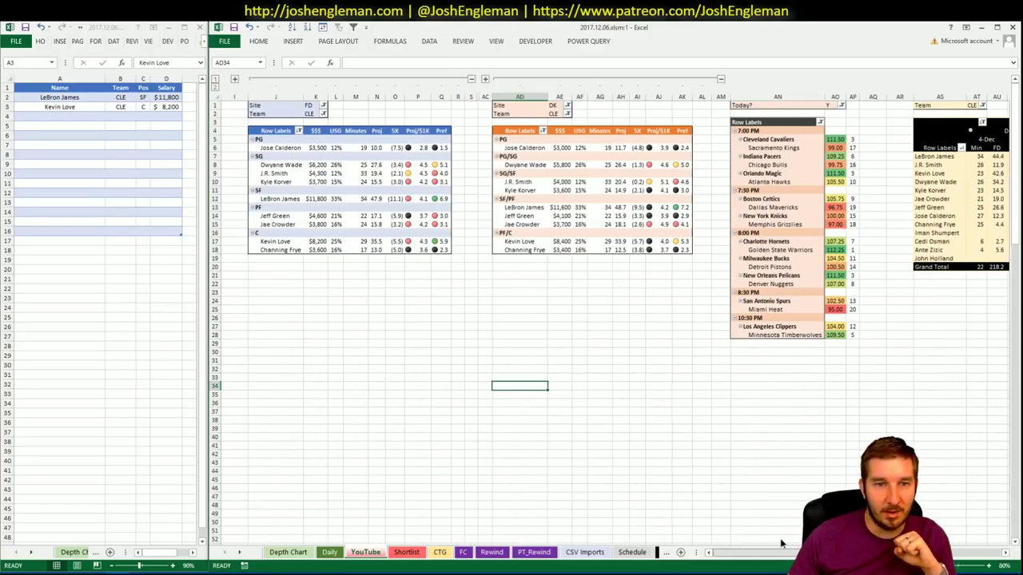
pyautogui.hscroll(7, 997, 537)
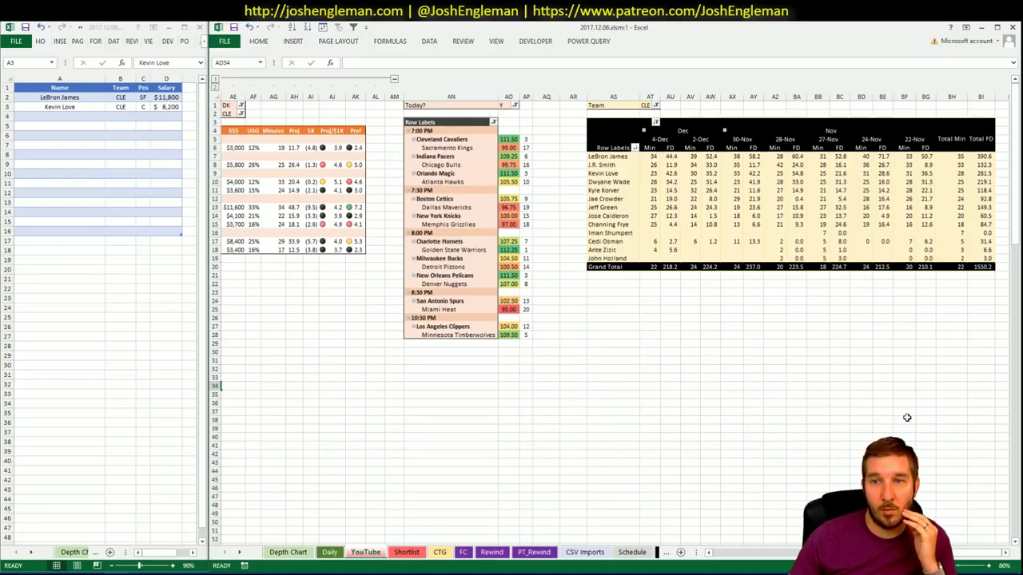
pyautogui.hscroll(-5, 907, 417)
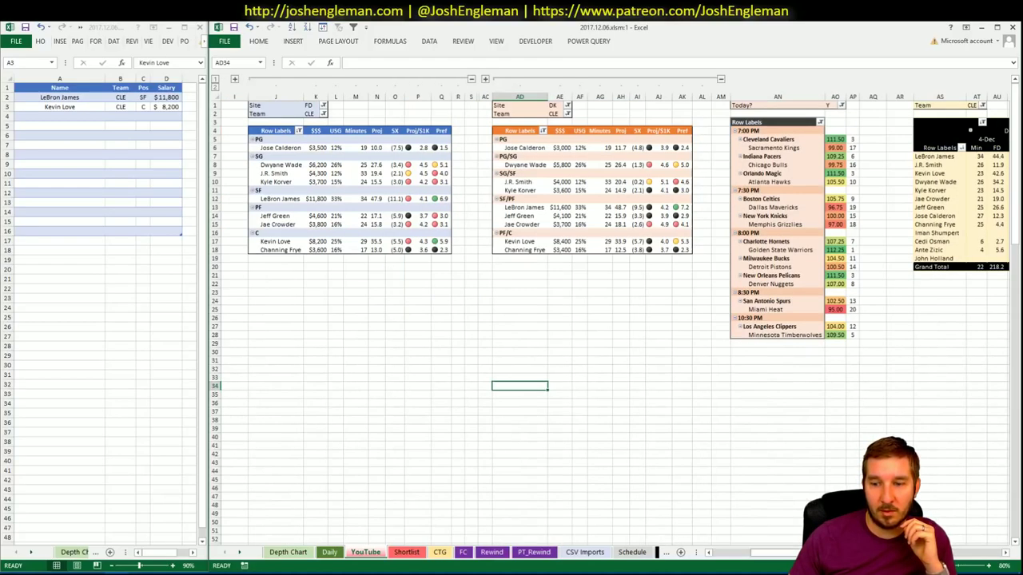
# - Check Kevin Love's row in the Daily sheet's player pivot, then return to the YouTube sheet
pyautogui.click(330, 552)
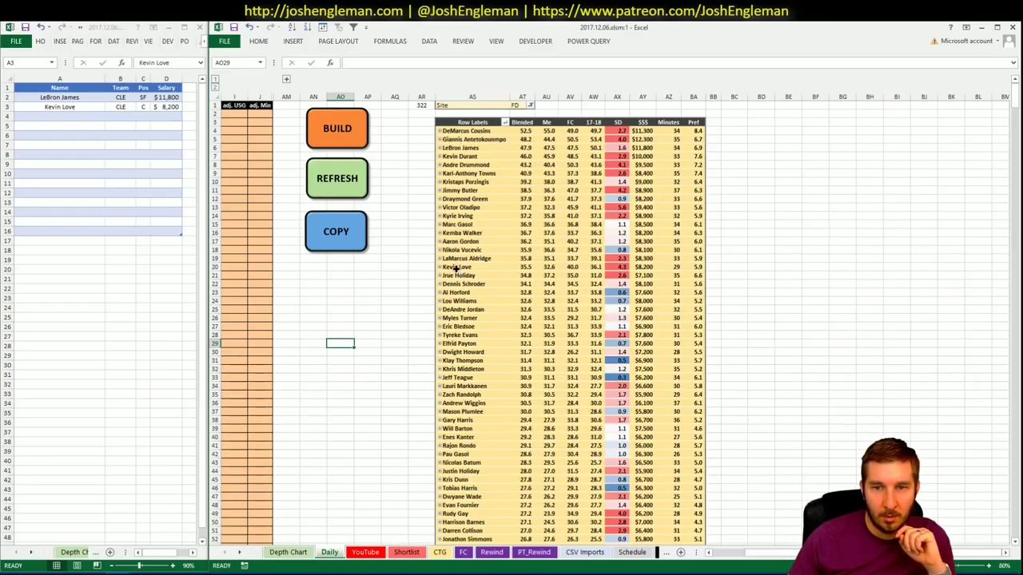
pyautogui.moveTo(455, 268); pyautogui.dragTo(694, 274)
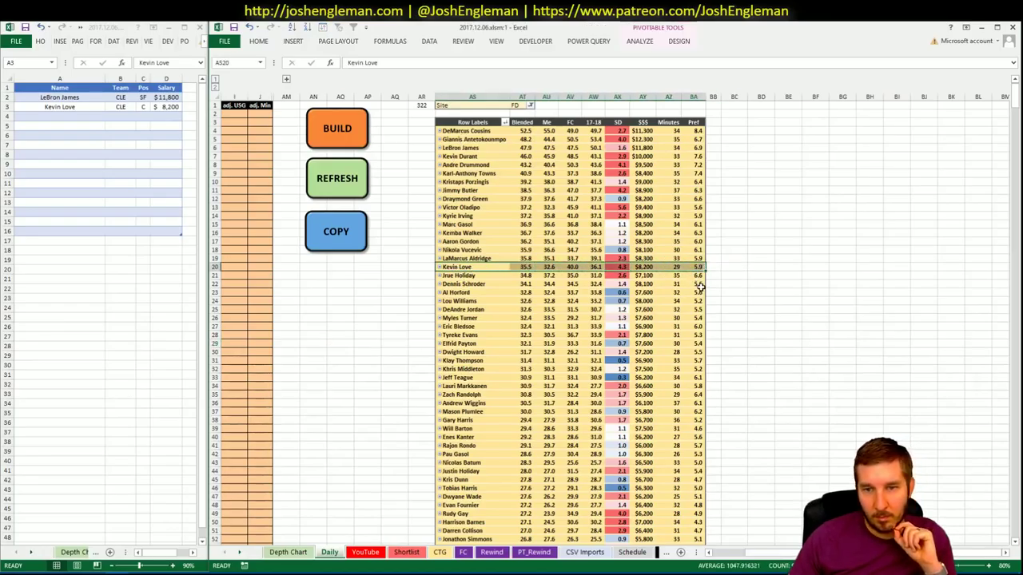
pyautogui.click(365, 552)
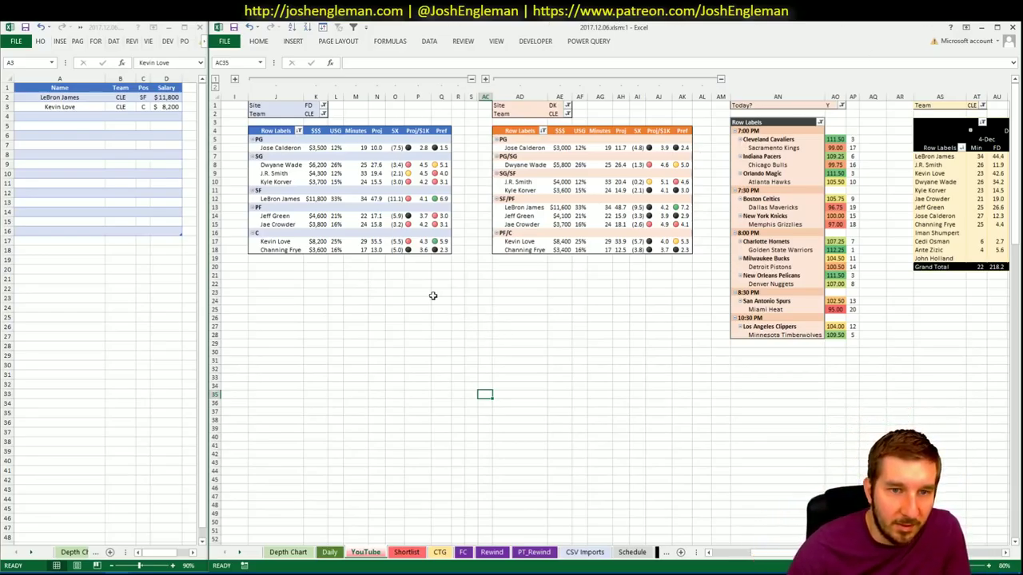
pyautogui.click(317, 114)
# - Enter SAC in the Team filters K2, AE2 and AT1 of the FD, DK and minutes pivots
pyautogui.write('SAC')
pyautogui.press('Return')
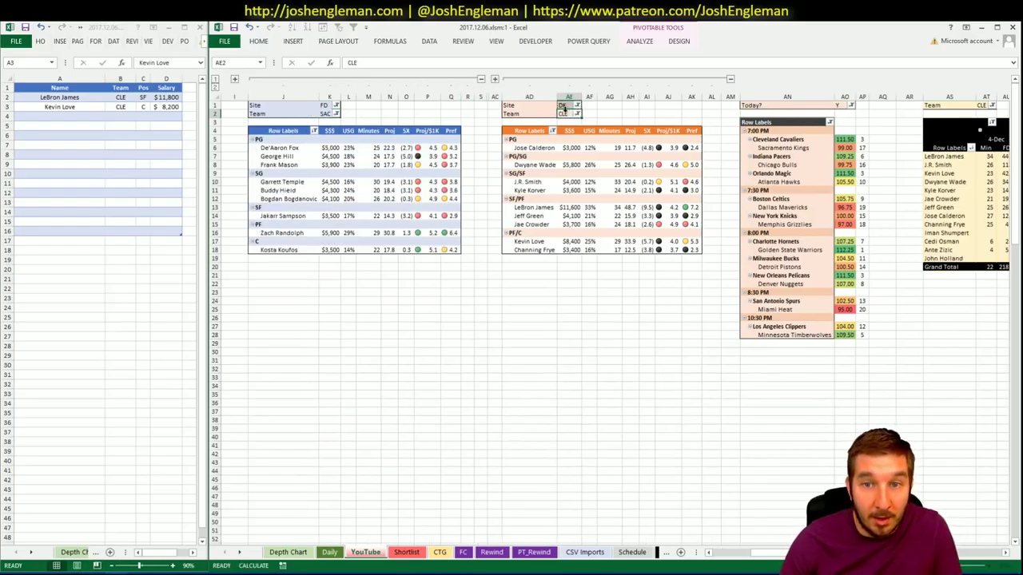
pyautogui.click(564, 114)
pyautogui.write('SAC')
pyautogui.press('Return')
pyautogui.click(997, 105)
pyautogui.write('SAC')
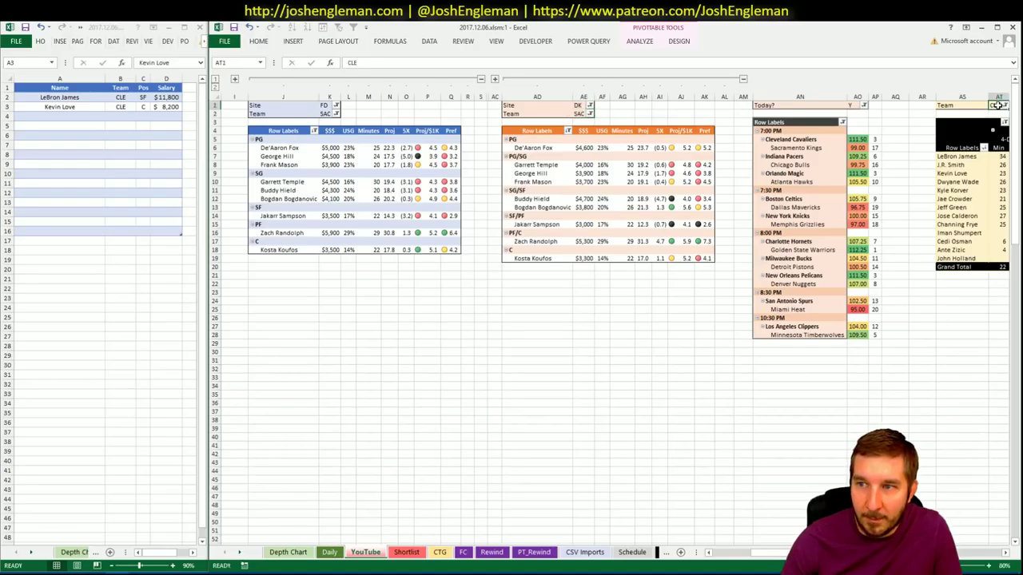
pyautogui.click(934, 337)
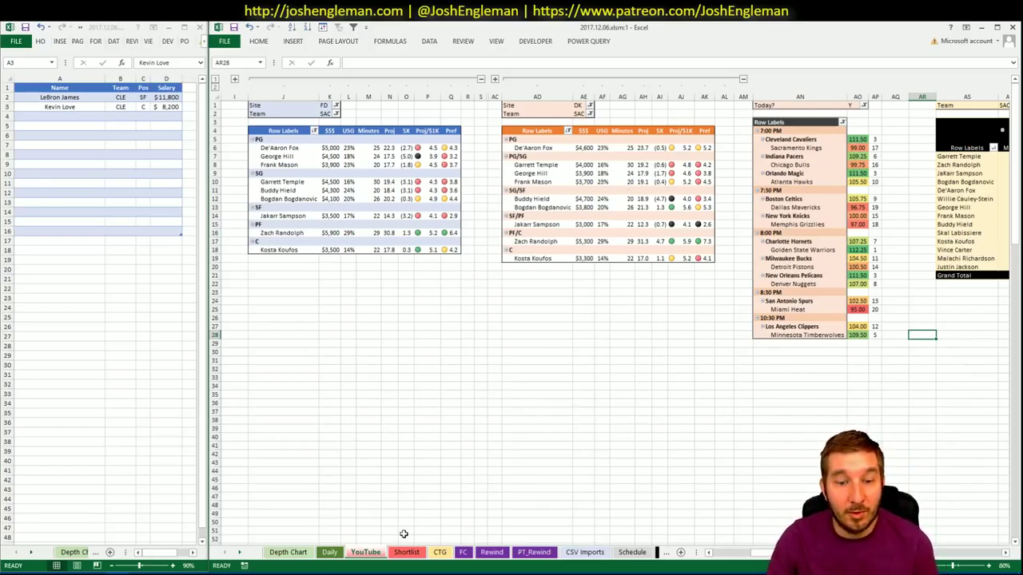
# - Open the Cleveland Cavaliers page and select its whole Shooting: Frequency table
pyautogui.hotkey('alt', 'Tab')
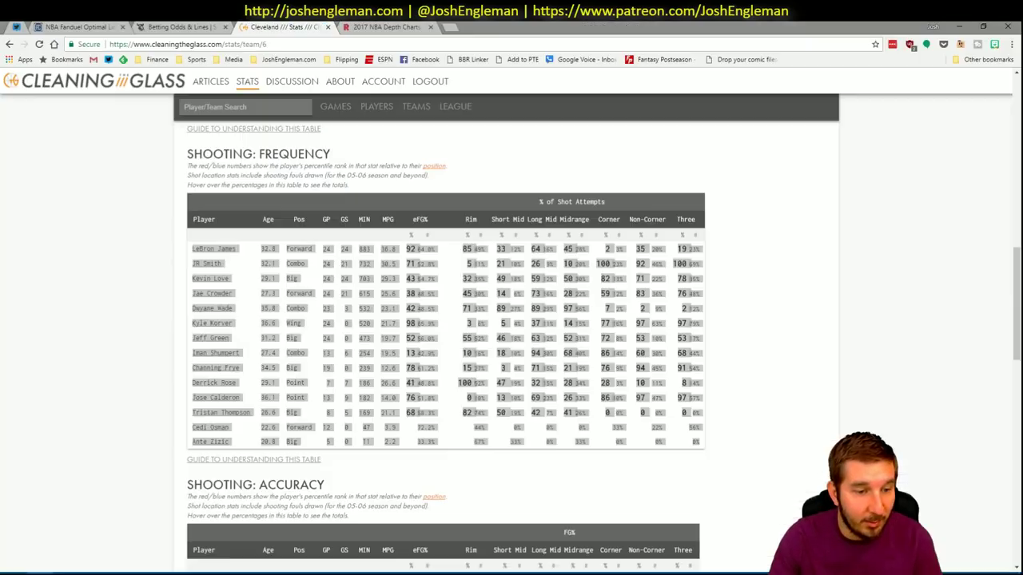
pyautogui.click(240, 107)
pyautogui.write('cle')
pyautogui.click(257, 137)
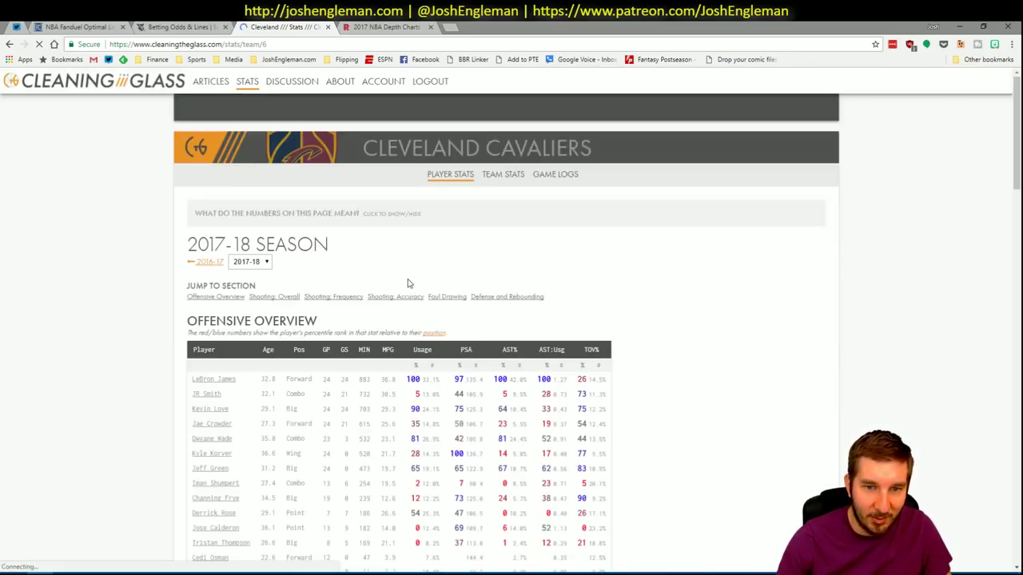
pyautogui.scroll(-10, 336, 294)
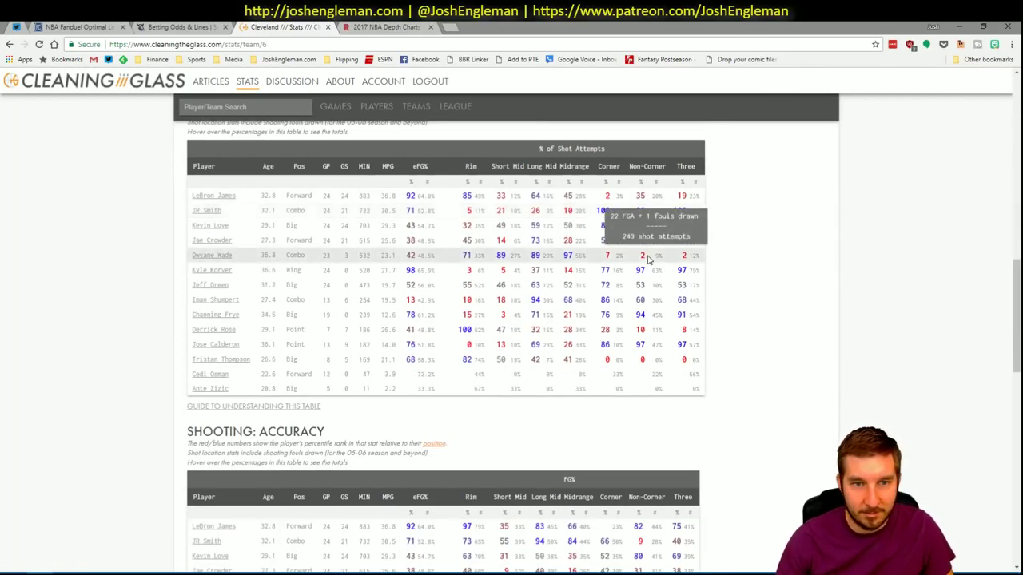
pyautogui.moveTo(683, 441)
pyautogui.moveTo(682, 441); pyautogui.dragTo(192, 254)
# - Refresh the CTG sheet's shooting data with the opponent team set to CLE
pyautogui.hotkey('alt', 'Tab')
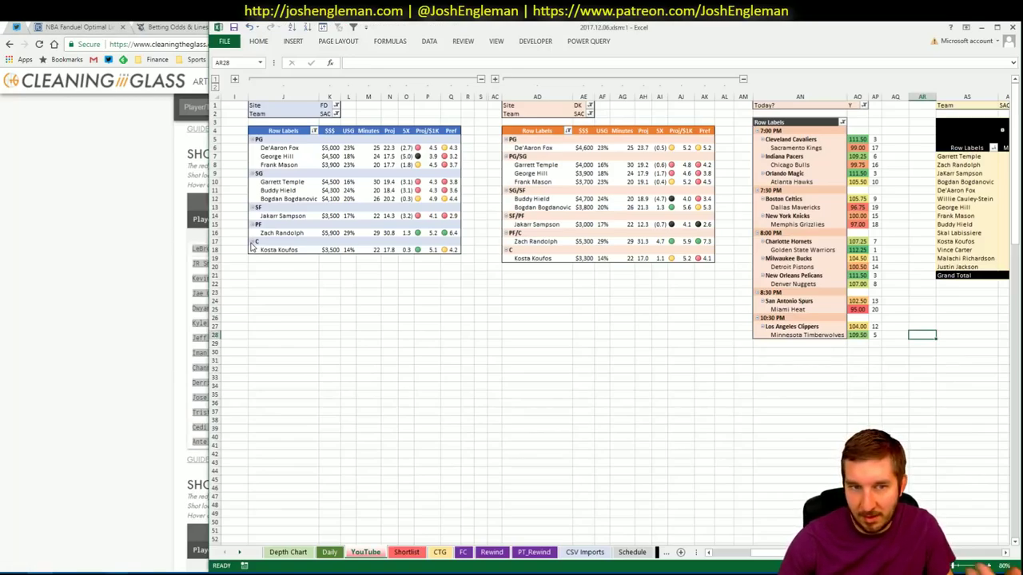
pyautogui.click(439, 552)
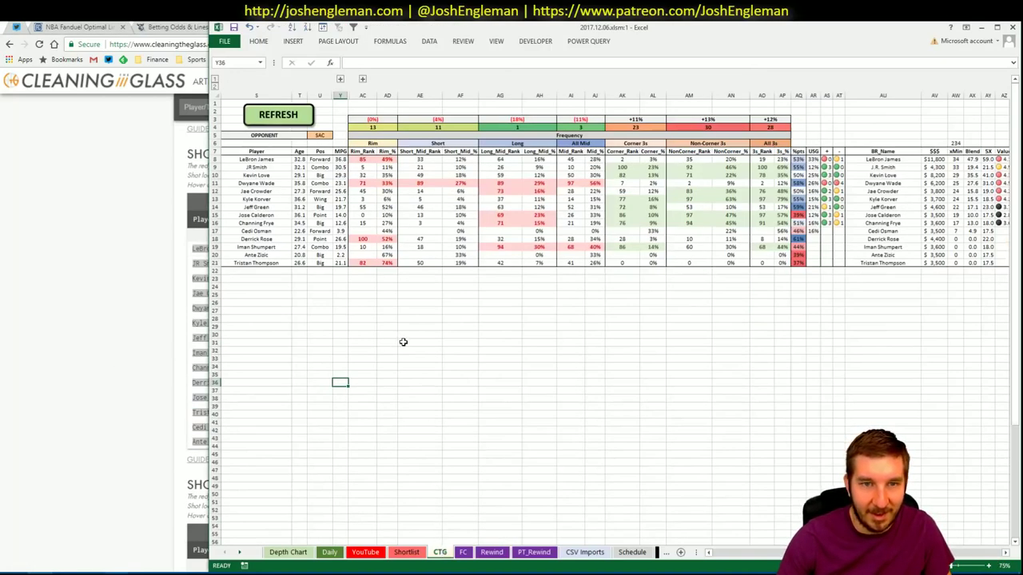
pyautogui.click(274, 116)
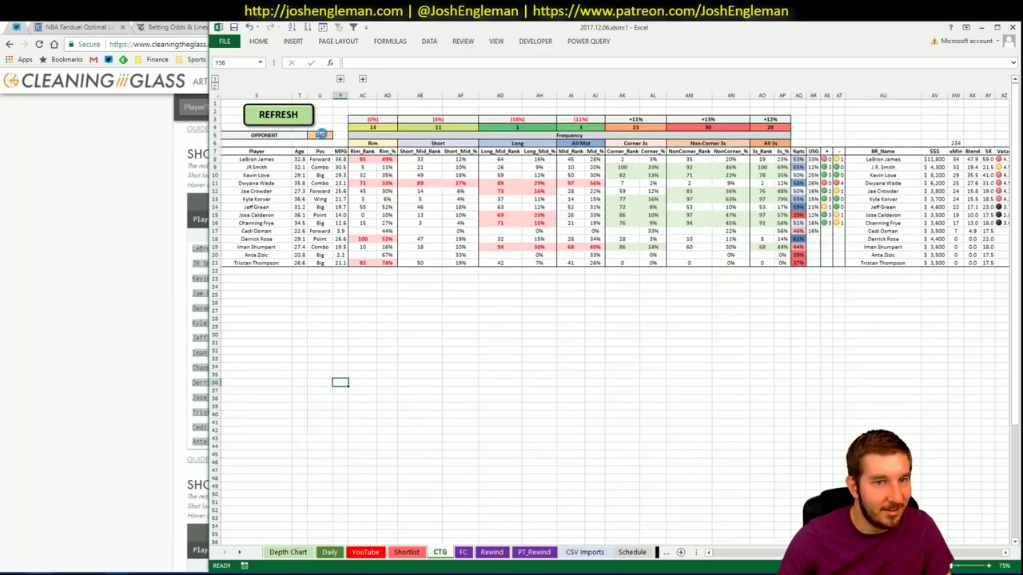
pyautogui.click(320, 134)
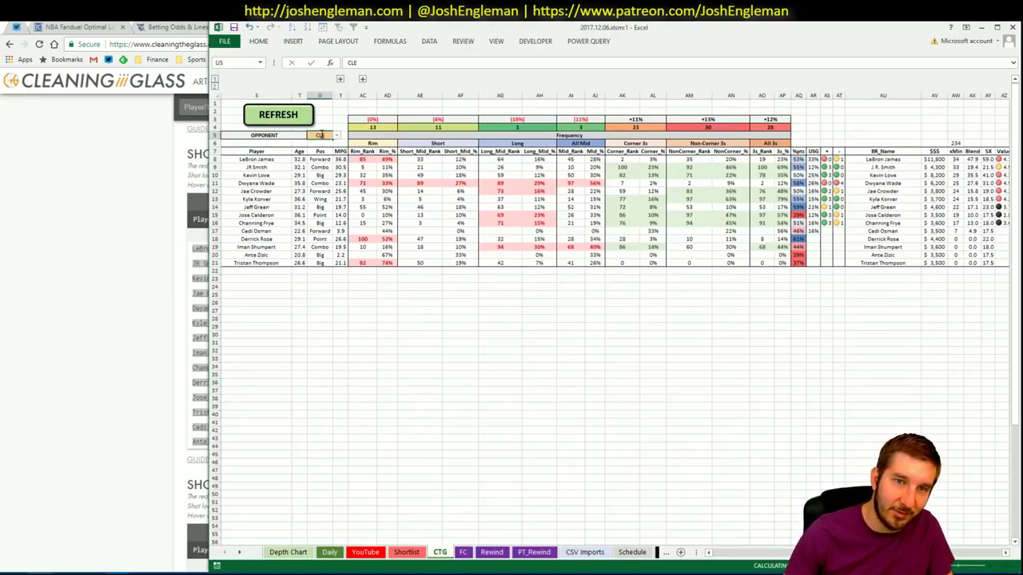
# - Search 'sac' to open the Sacramento Kings page and select its shooting frequency rows
pyautogui.click(190, 442)
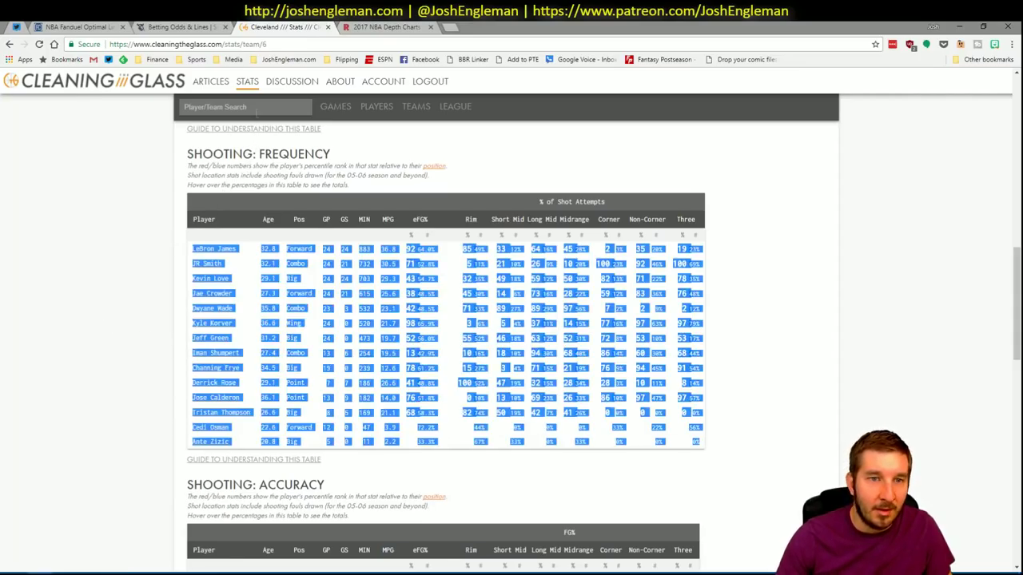
pyautogui.click(257, 112)
pyautogui.write('sac')
pyautogui.press('Return')
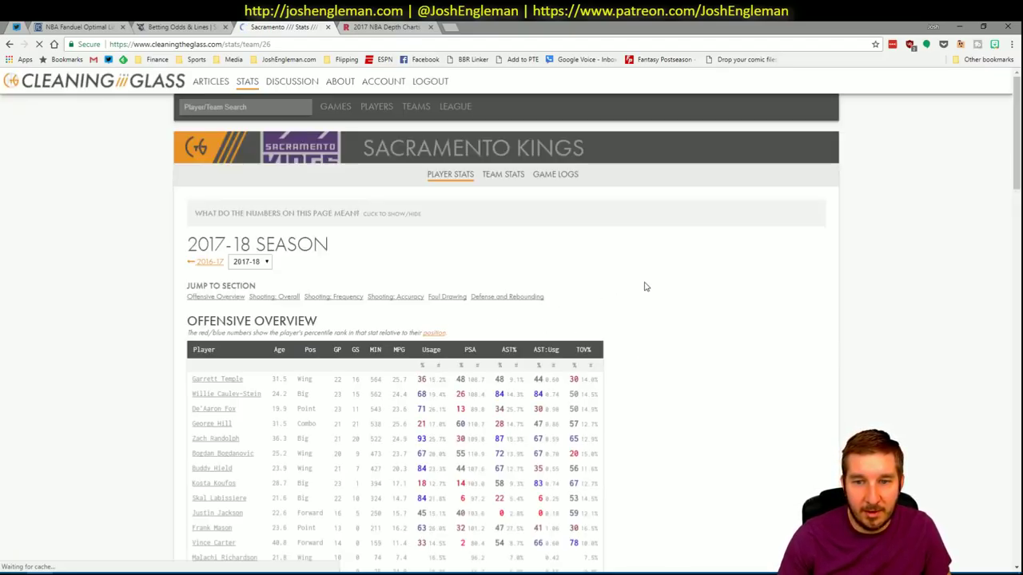
pyautogui.scroll(-10, 643, 287)
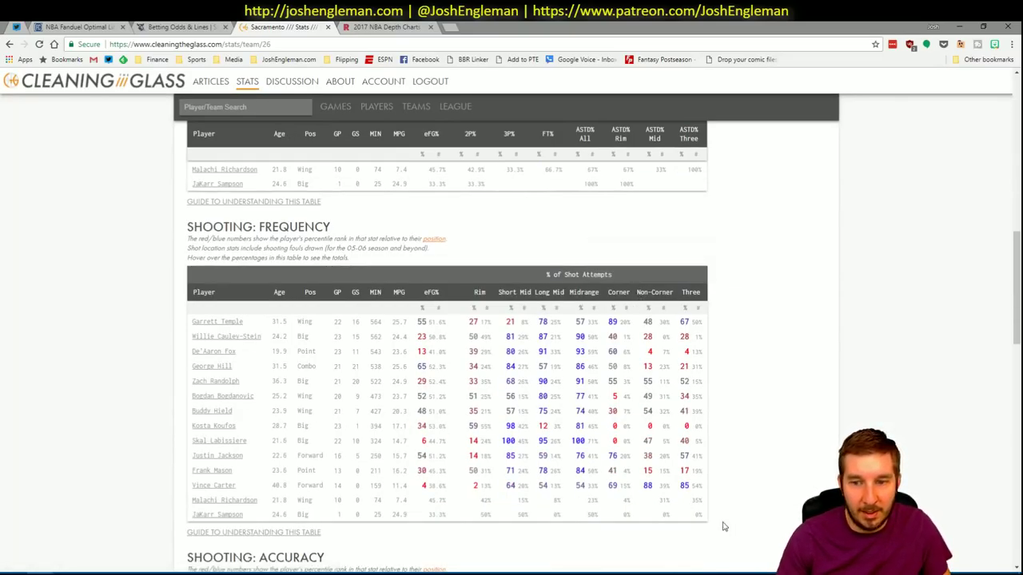
pyautogui.moveTo(704, 519)
pyautogui.moveTo(705, 519); pyautogui.dragTo(196, 329)
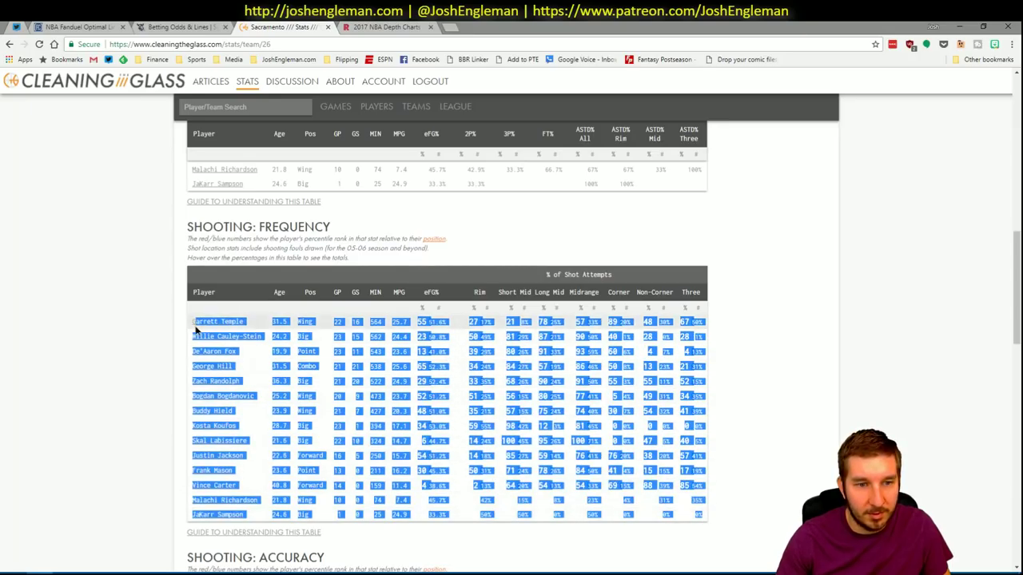
pyautogui.hotkey('alt', 'Tab')
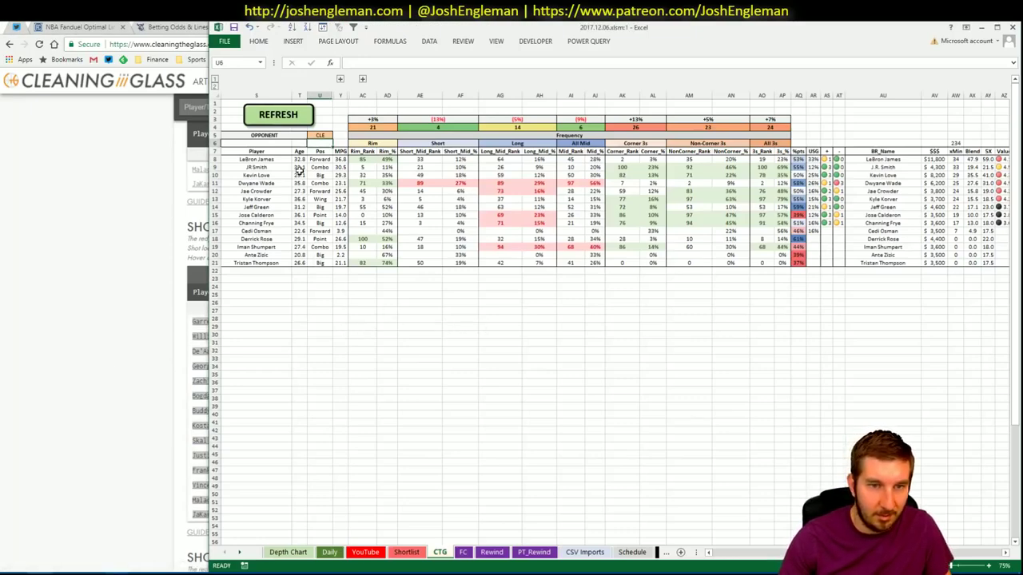
# - Refresh the CTG sheet with Kings stats and scroll through the YouTube sheet's Sacramento pivots
pyautogui.click(291, 115)
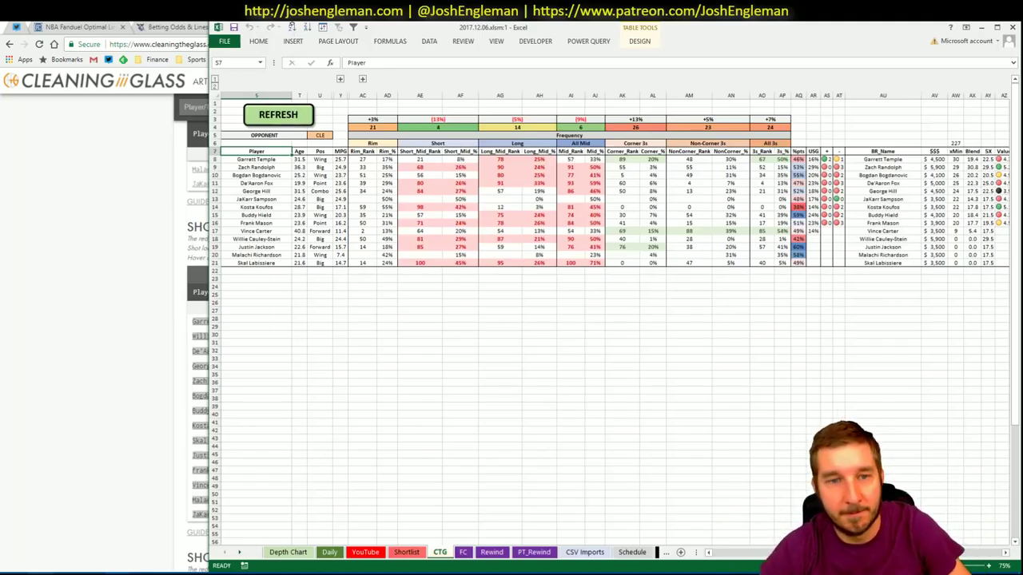
pyautogui.click(365, 552)
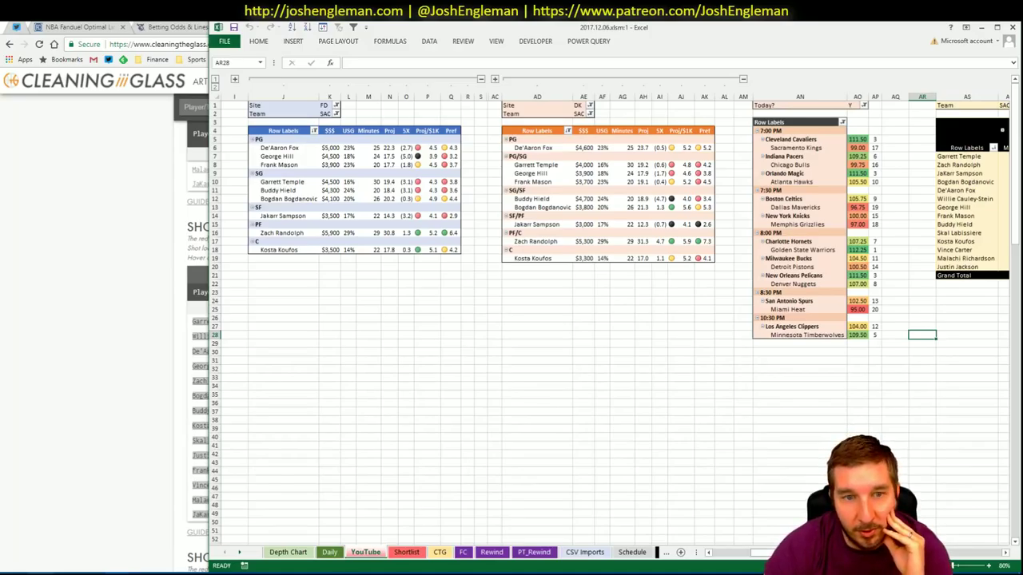
pyautogui.hscroll(10, 964, 553)
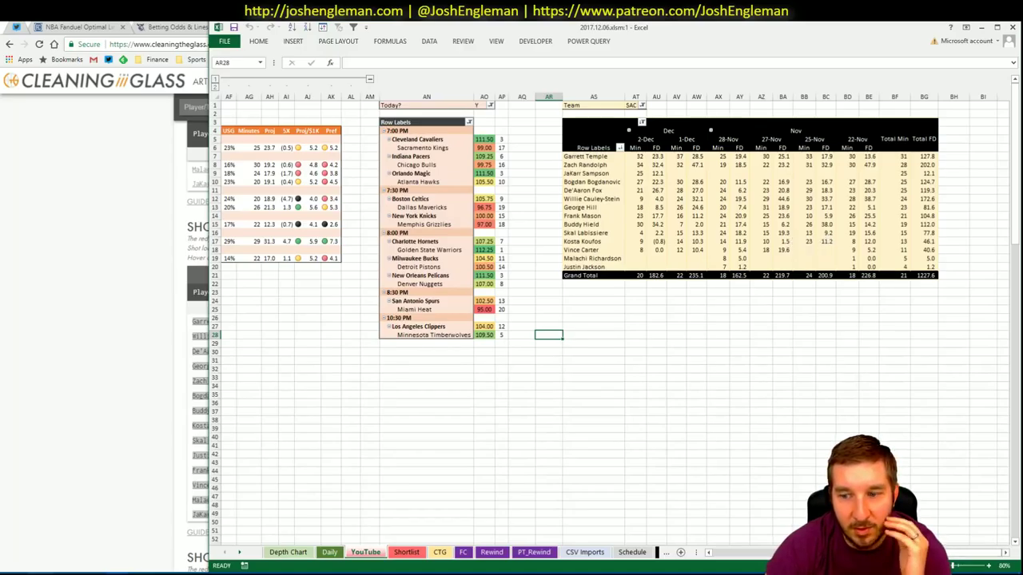
pyautogui.hotkey('ctrl', 'pageup')
pyautogui.hotkey('ctrl', 'pageup')
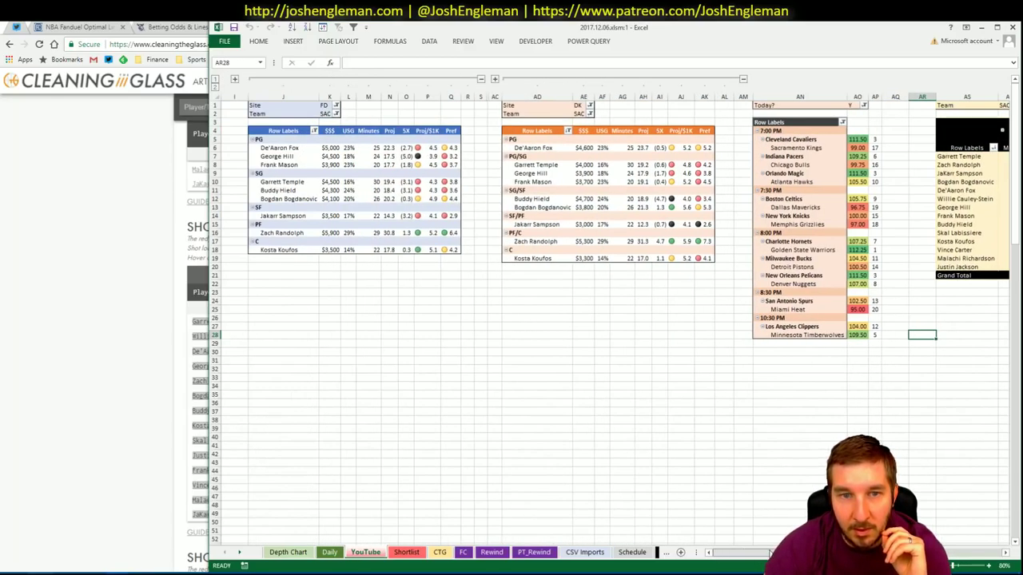
pyautogui.hotkey('alt', 'Tab')
# - Open Zach Randolph's popup from lineup #1 twice to read his news and game log, then return to Excel
pyautogui.click(62, 26)
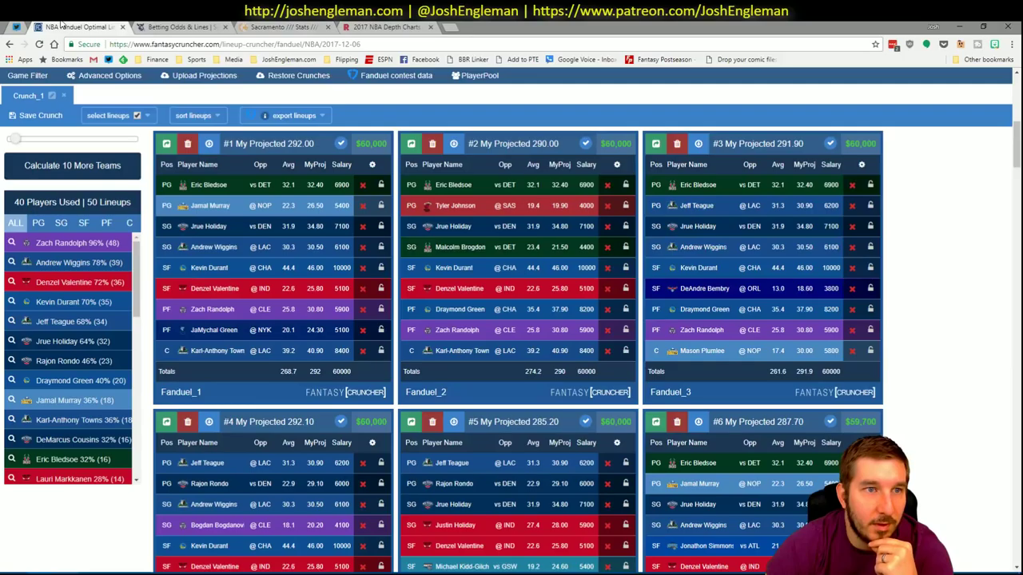
pyautogui.click(213, 310)
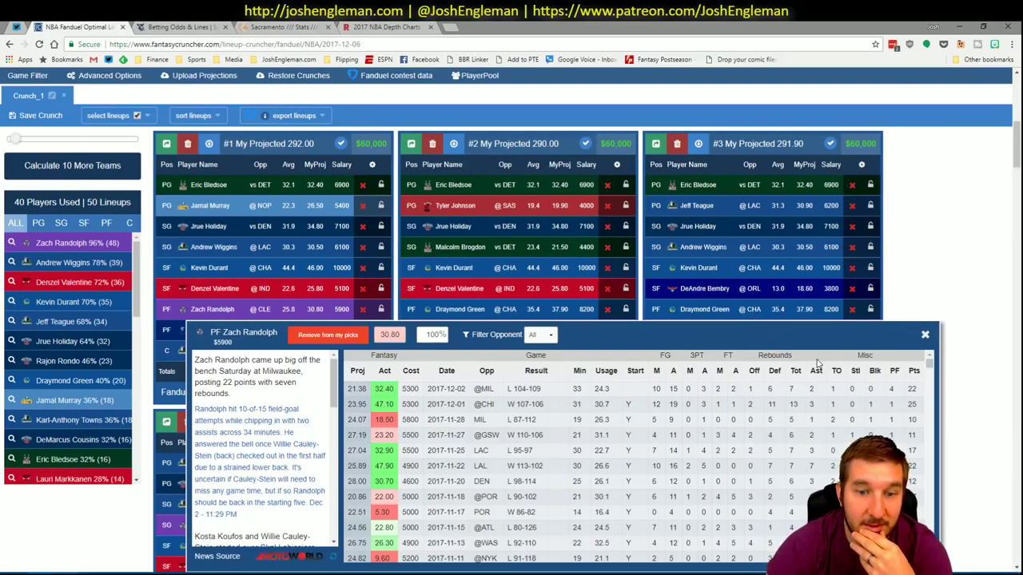
pyautogui.click(926, 334)
pyautogui.click(230, 315)
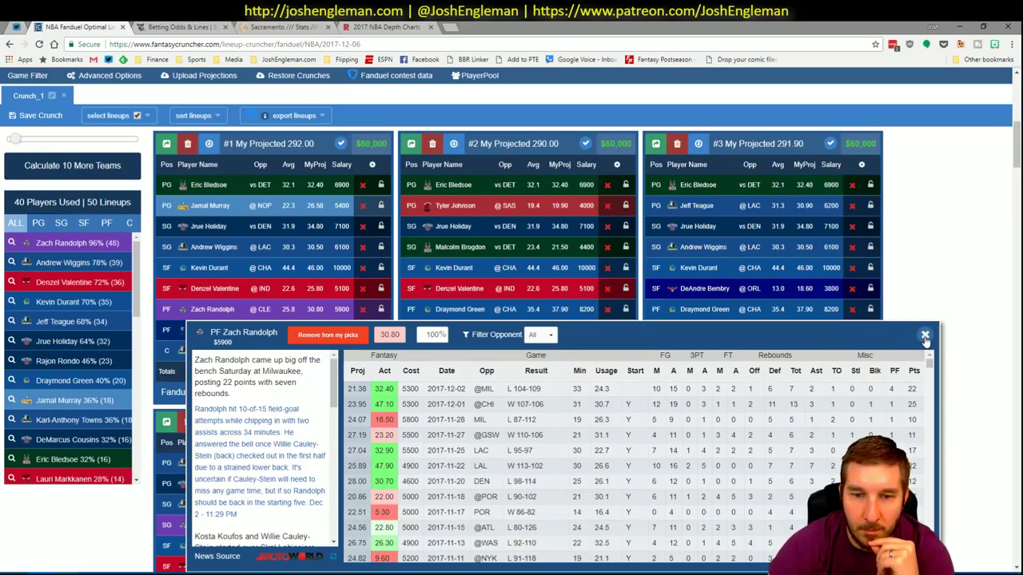
pyautogui.click(926, 335)
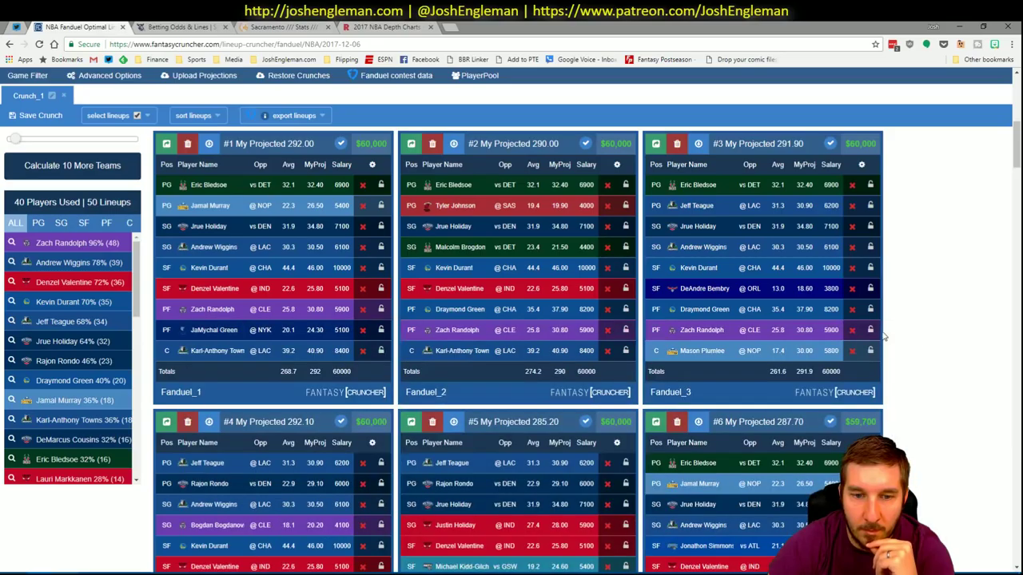
pyautogui.hotkey('alt', 'Tab')
pyautogui.hotkey('alt', 'Tab')
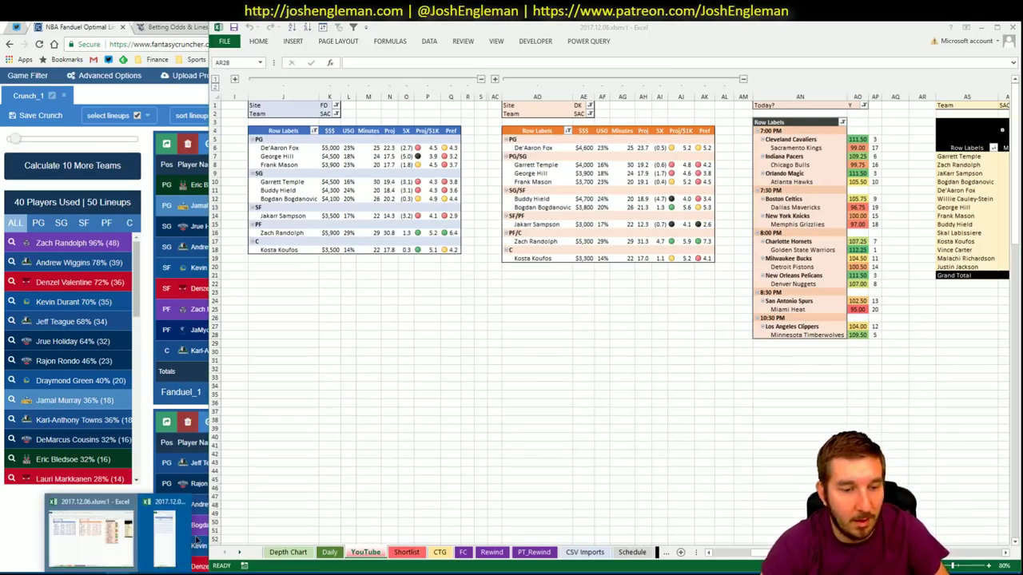
# - Enter Zach Randolph in shortlist cell A4 so his SAC, PF and $5,900 details fill in
pyautogui.click(90, 119)
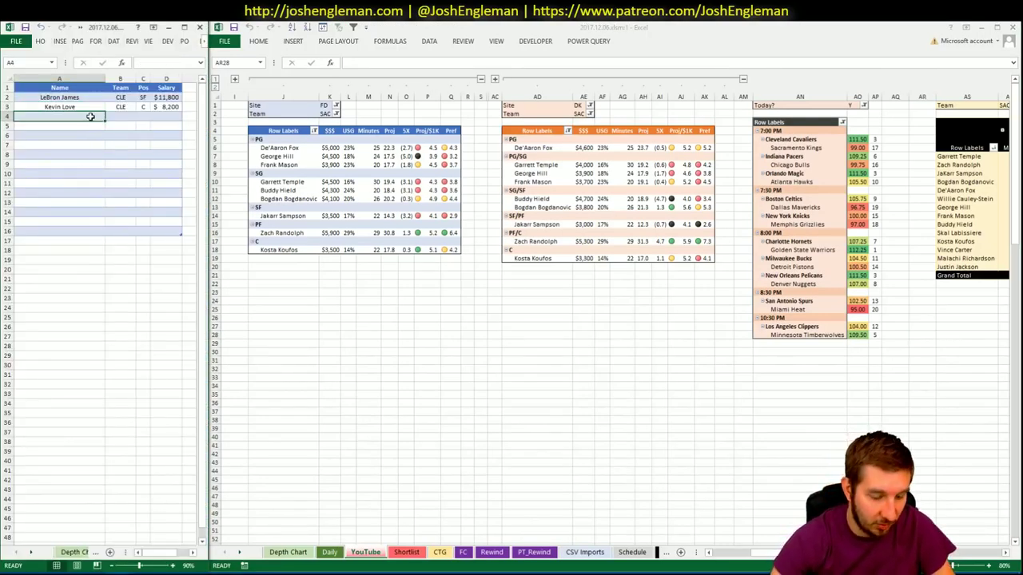
pyautogui.write('Zach Randolph')
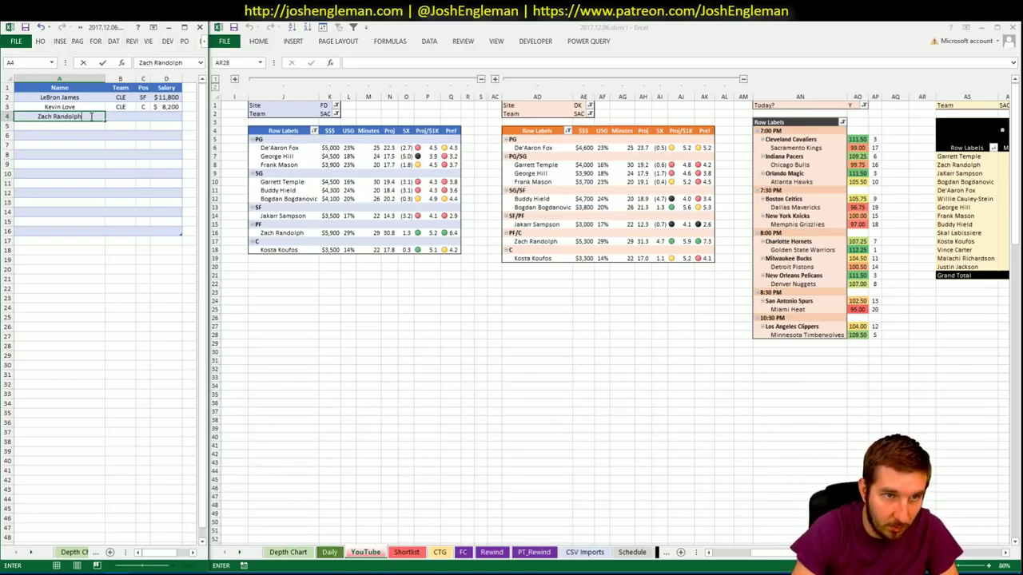
pyautogui.hotkey('ctrl', 'Return')
pyautogui.press('Return')
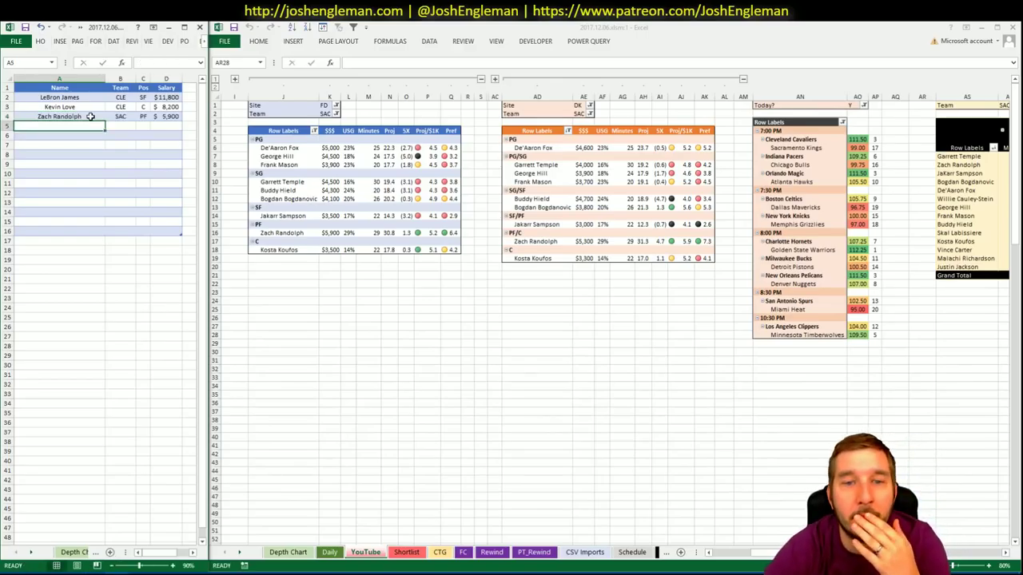
pyautogui.hotkey('ctrl', 'Tab')
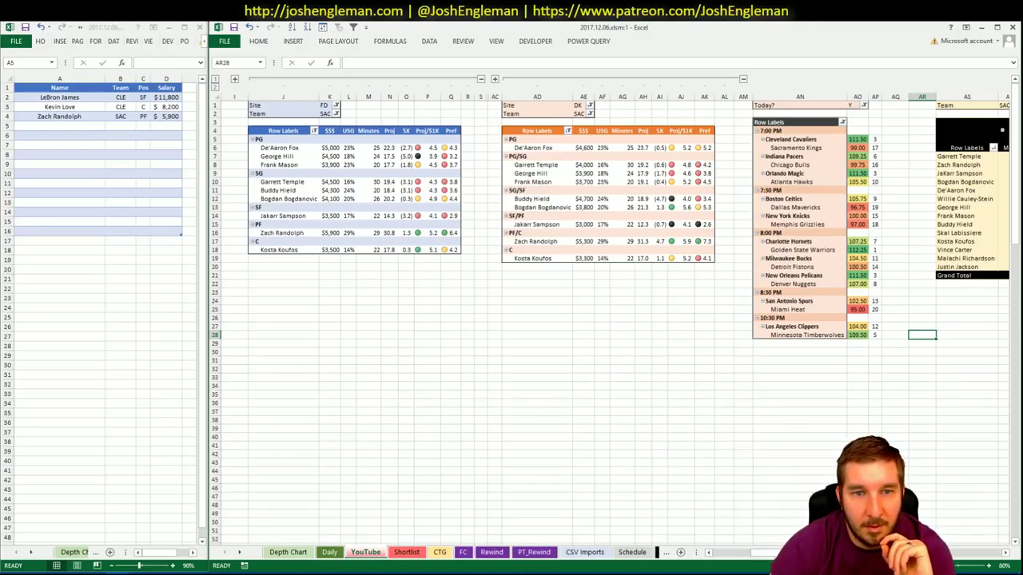
# - Scroll across the YouTube sheet's pivots and select the FD pivot's Team filter cell
pyautogui.moveTo(771, 552); pyautogui.dragTo(986, 554)
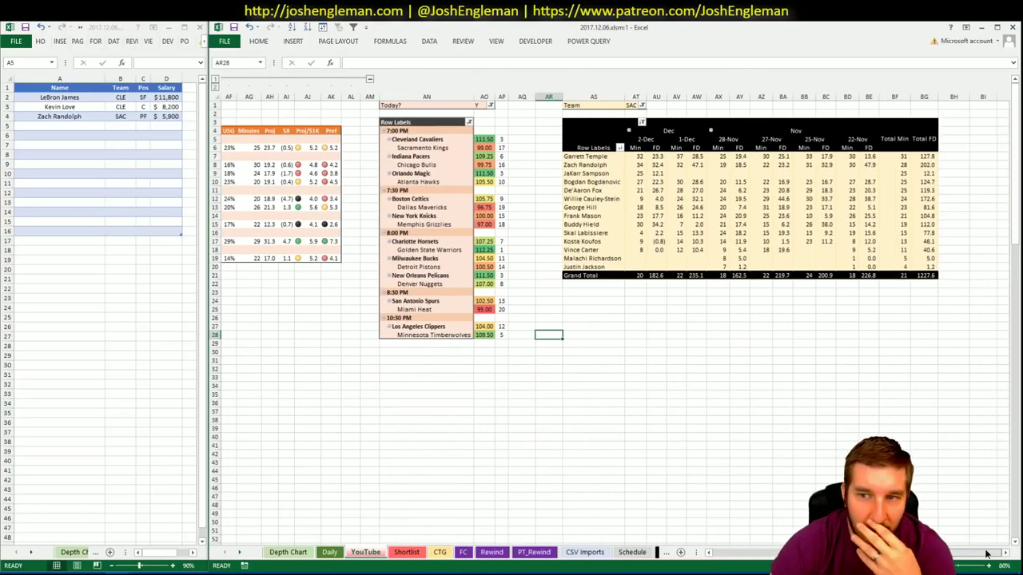
pyautogui.moveTo(978, 551); pyautogui.dragTo(769, 552)
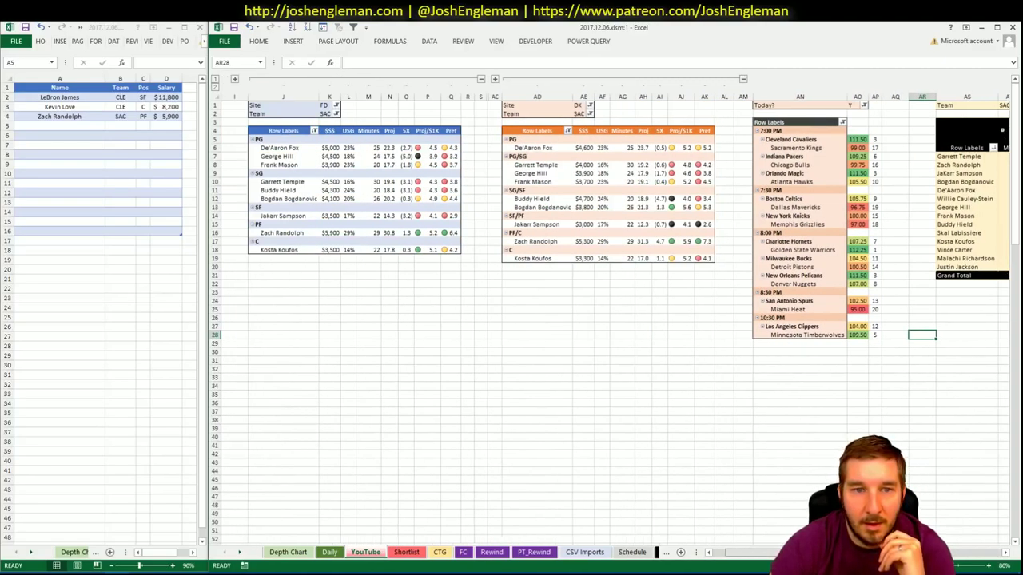
pyautogui.hscroll(5, 951, 536)
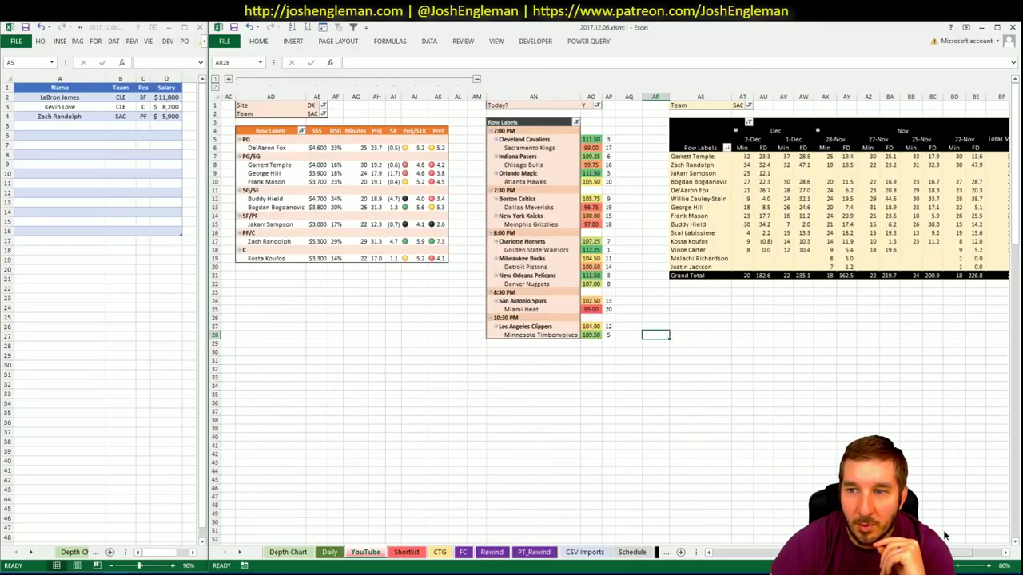
pyautogui.hscroll(-5, 943, 536)
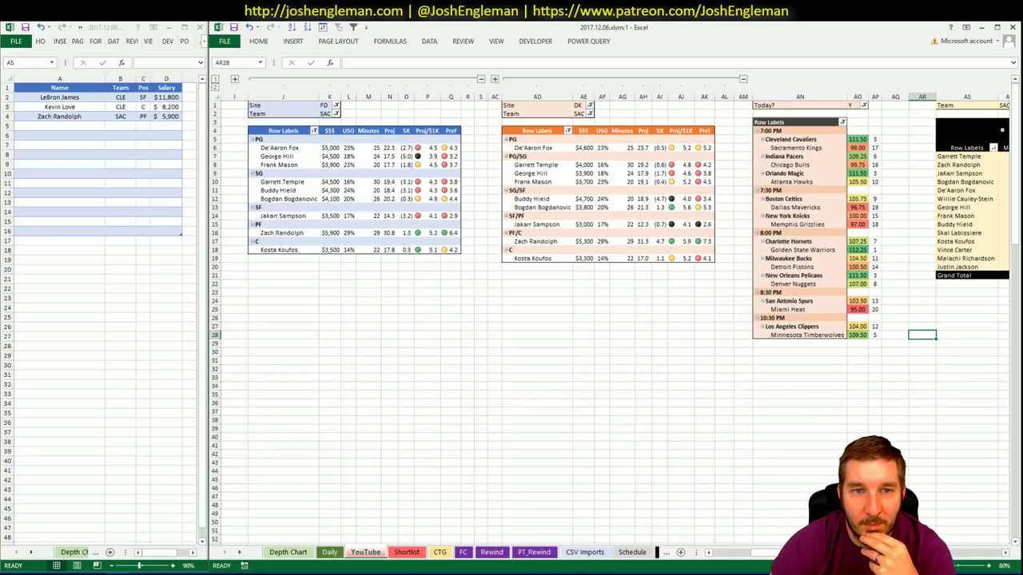
pyautogui.click(326, 115)
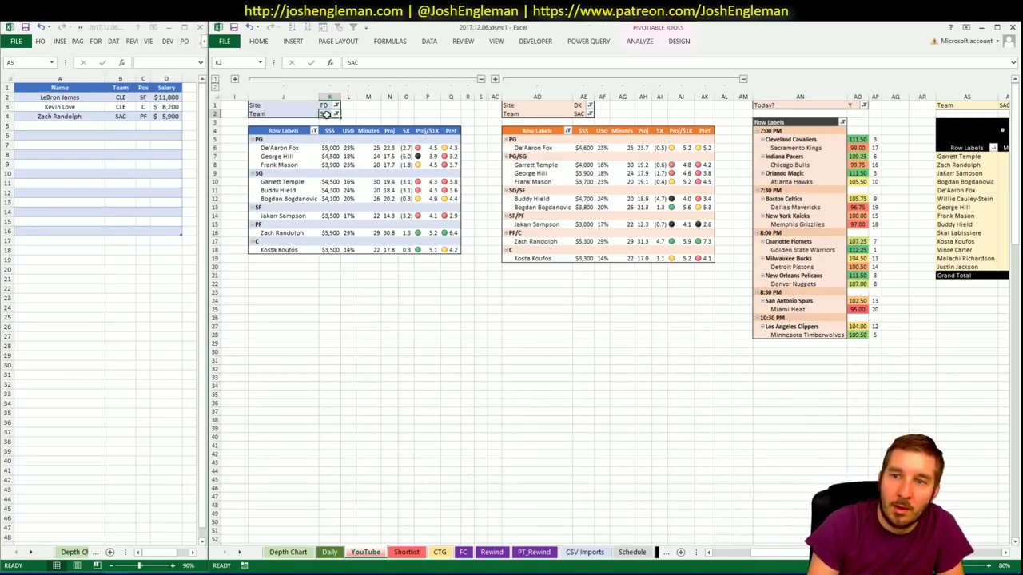
# - Set the Team filter of both the FD and DK pivots to IND
pyautogui.write('IND')
pyautogui.press('Return')
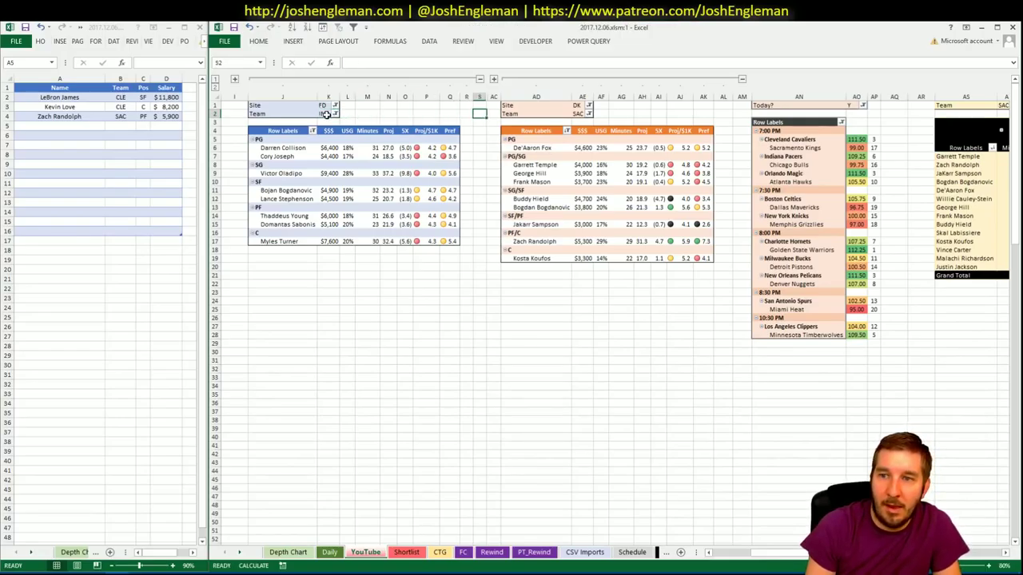
pyautogui.press('Right')
pyautogui.press('Right')
pyautogui.press('Right')
pyautogui.write('IND')
pyautogui.press('Return')
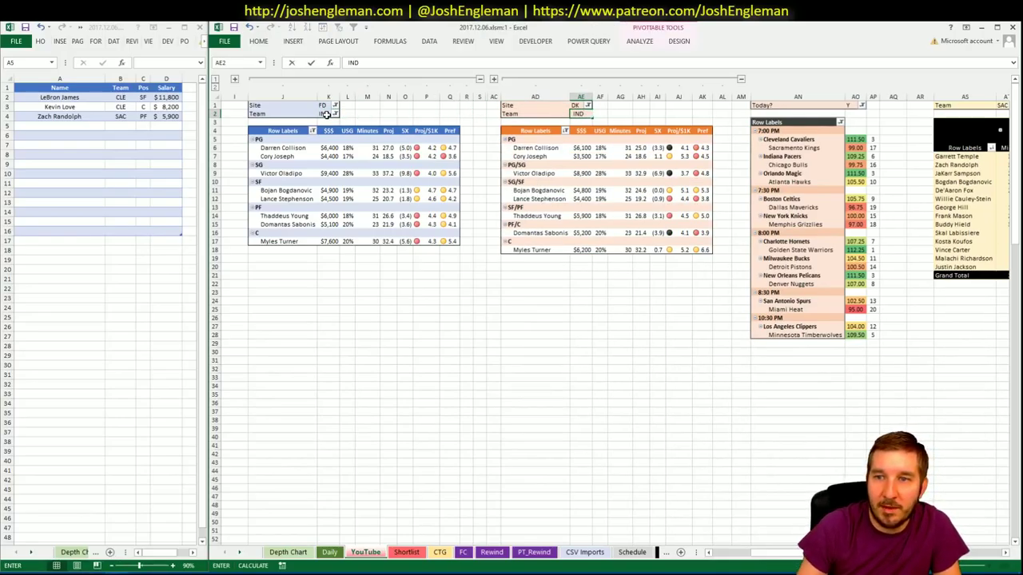
pyautogui.click(326, 118)
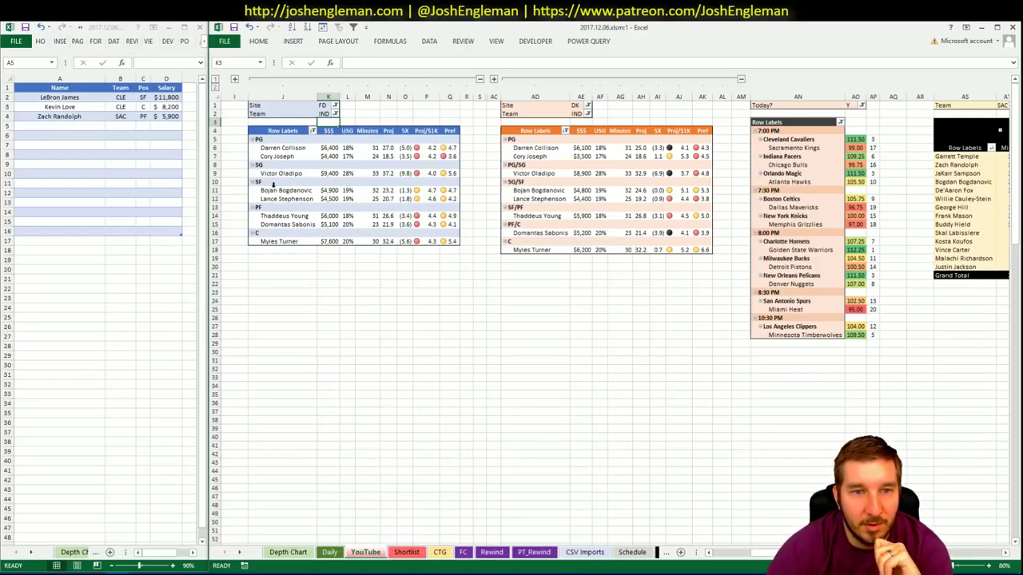
# - Slightly widen the main workbook window against the second snapped Excel window
pyautogui.click(366, 310)
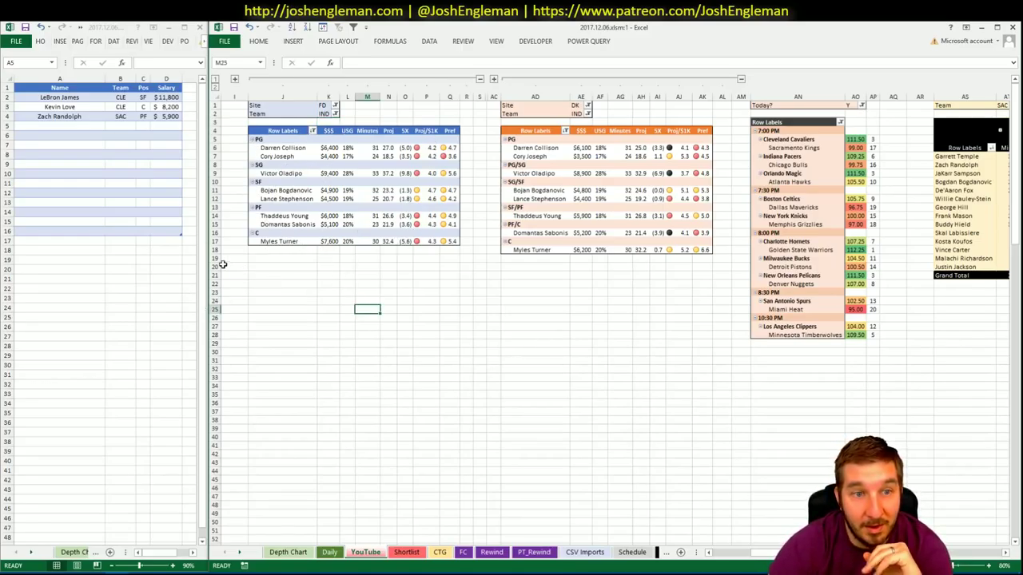
pyautogui.moveTo(203, 267); pyautogui.dragTo(195, 268)
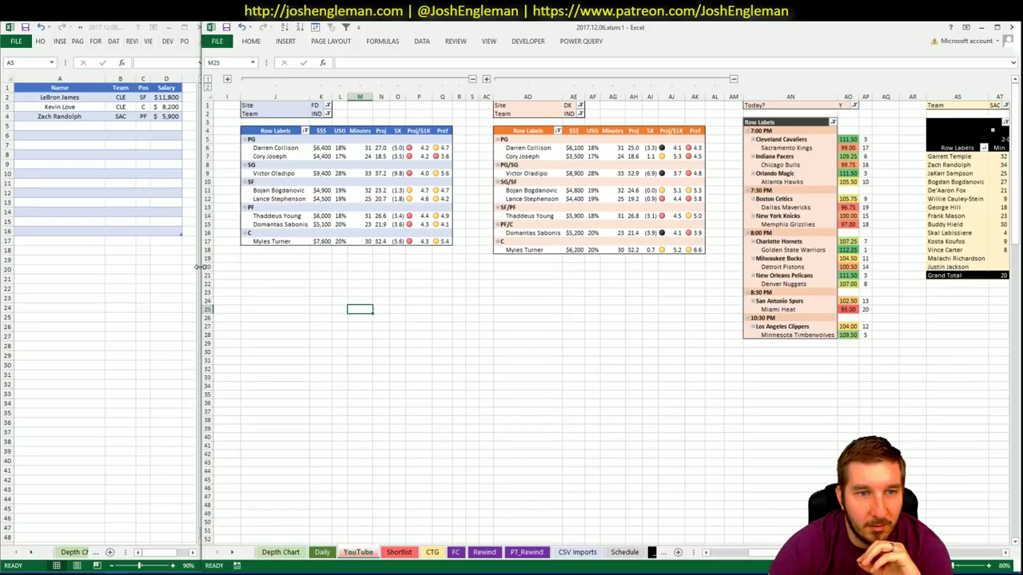
pyautogui.click(519, 312)
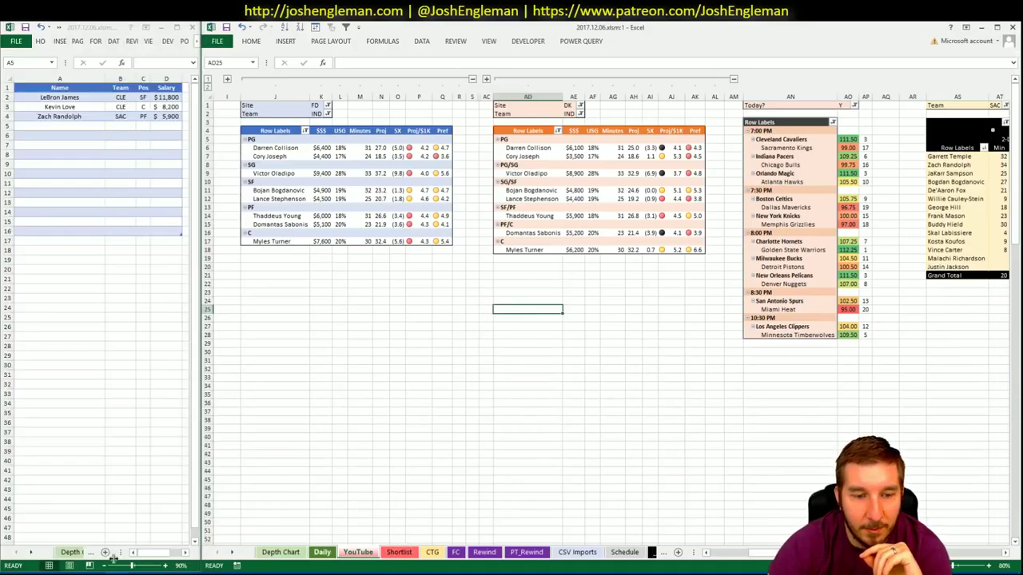
# - In Chrome, search Cleaning the Glass for the Indiana Pacers team page
pyautogui.click(40, 571)
pyautogui.click(182, 26)
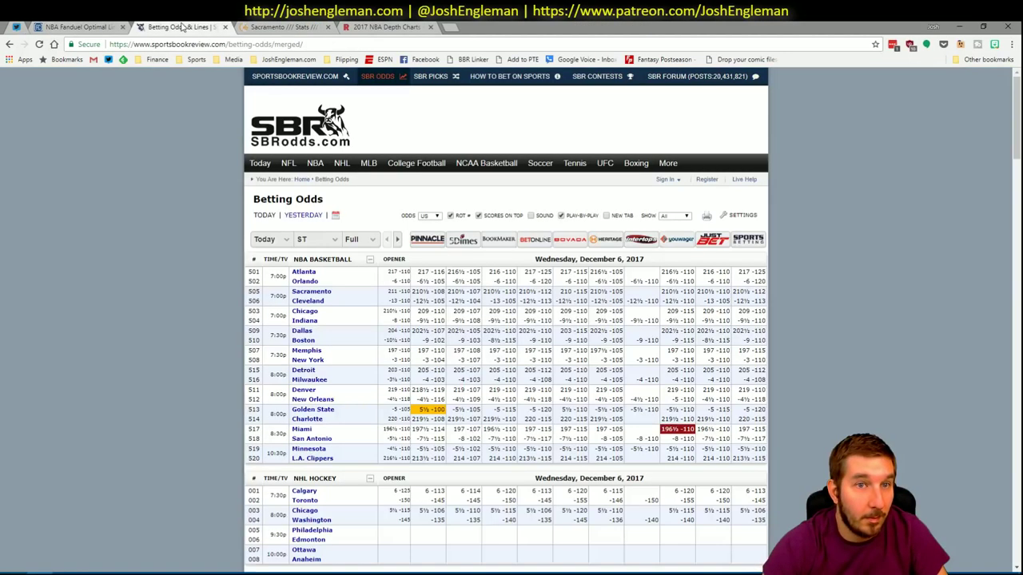
pyautogui.click(372, 26)
pyautogui.click(281, 26)
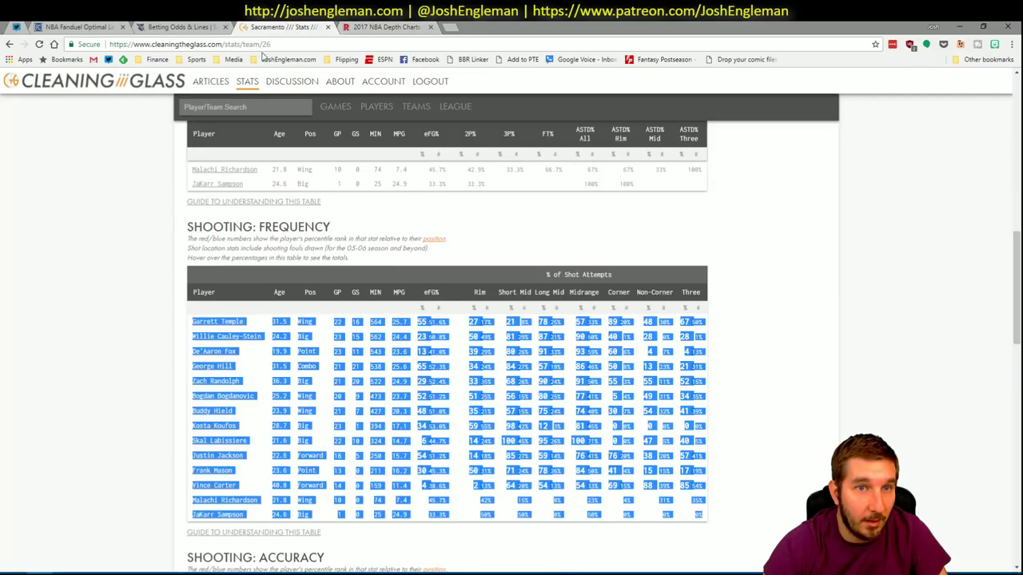
pyautogui.click(208, 106)
pyautogui.write('Indiana Pacers')
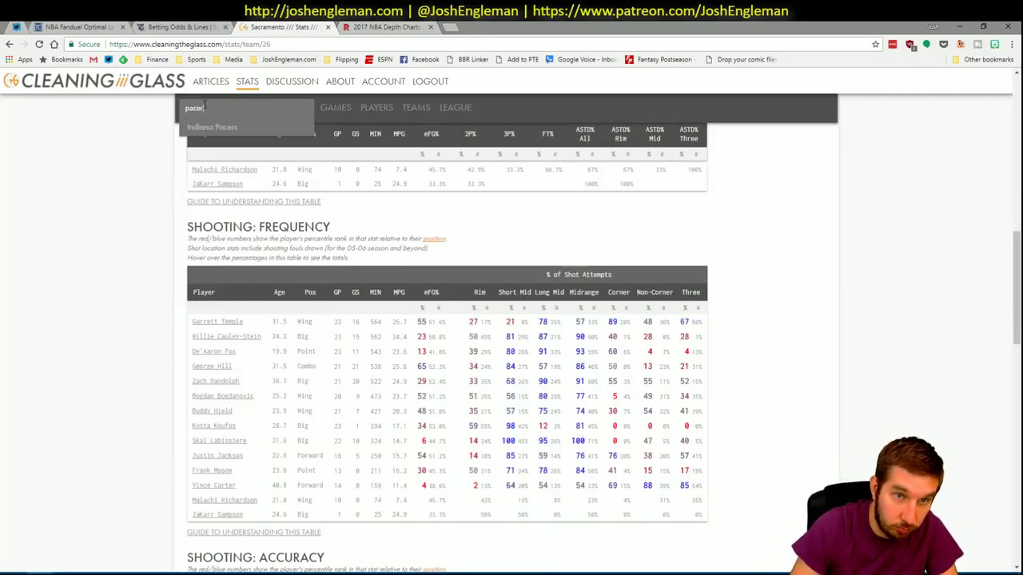
pyautogui.press('Return')
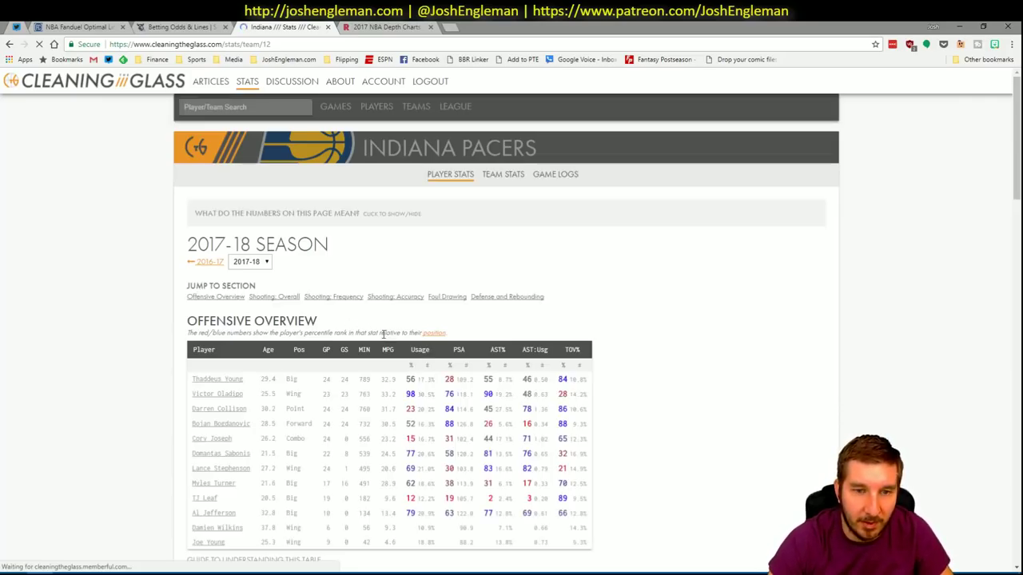
# - Select and copy the Pacers Shooting: Frequency table rows, then return to Excel
pyautogui.click(335, 297)
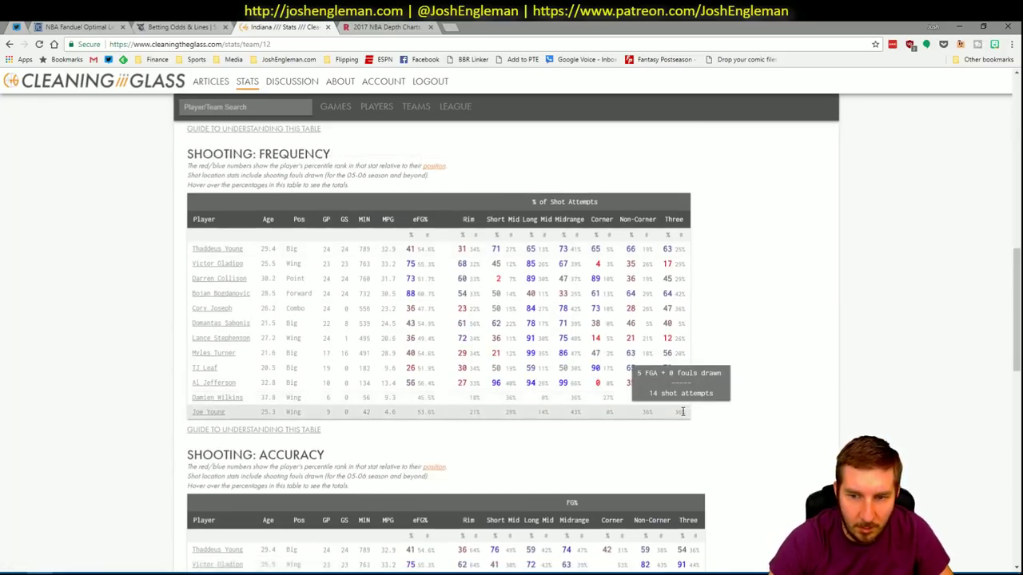
pyautogui.moveTo(683, 413); pyautogui.dragTo(230, 250)
pyautogui.hotkey('alt', 'Tab')
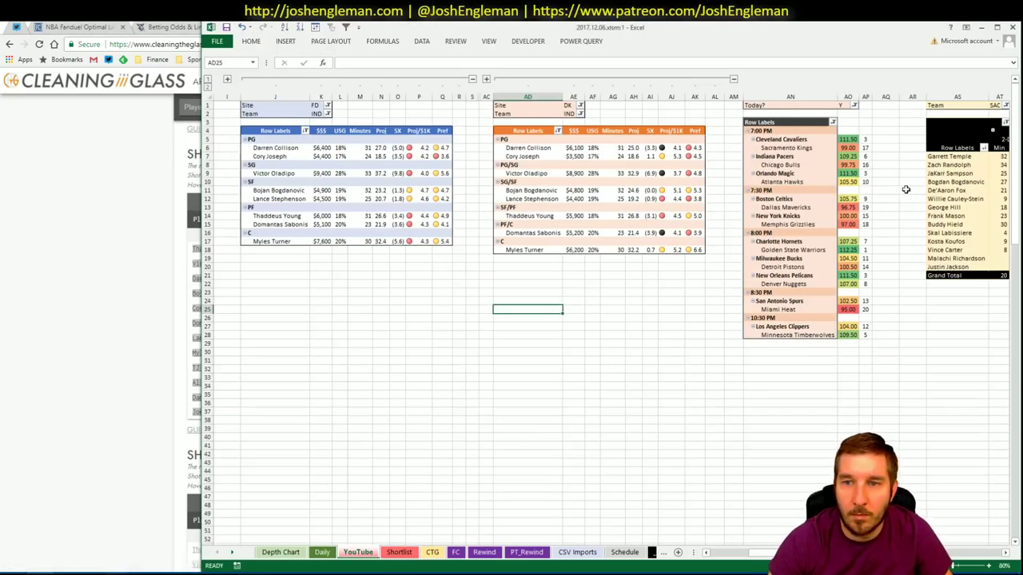
# - Load the Pacers data into the CTG sheet and set opponent cell U5 to CHI
pyautogui.click(432, 551)
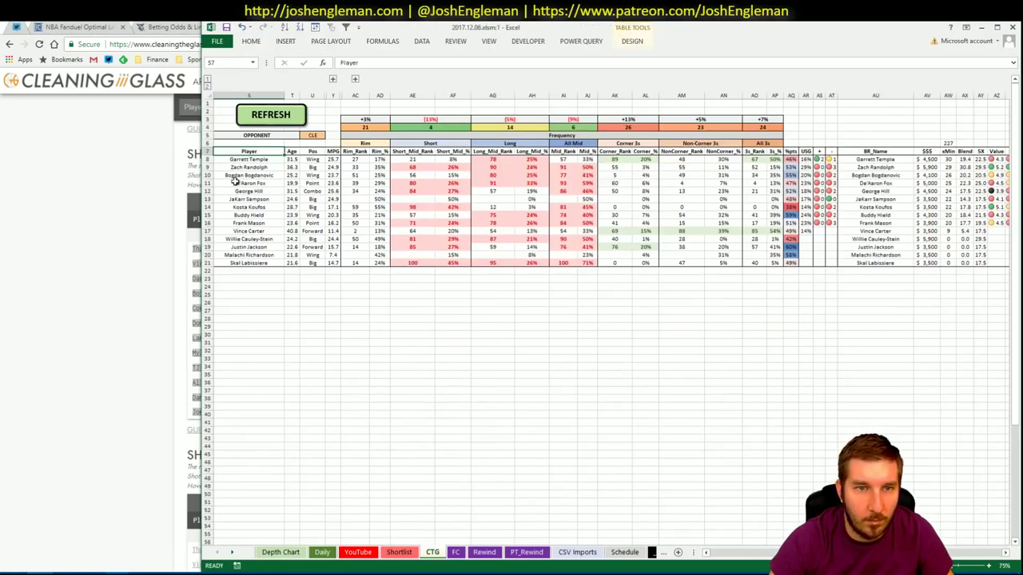
pyautogui.click(310, 135)
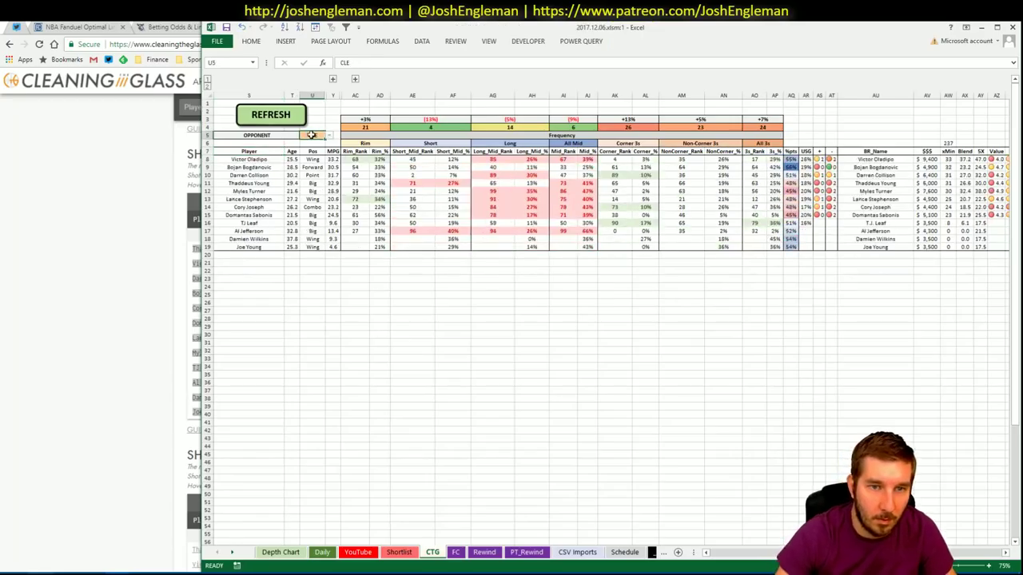
pyautogui.write('CHI')
pyautogui.press('Return')
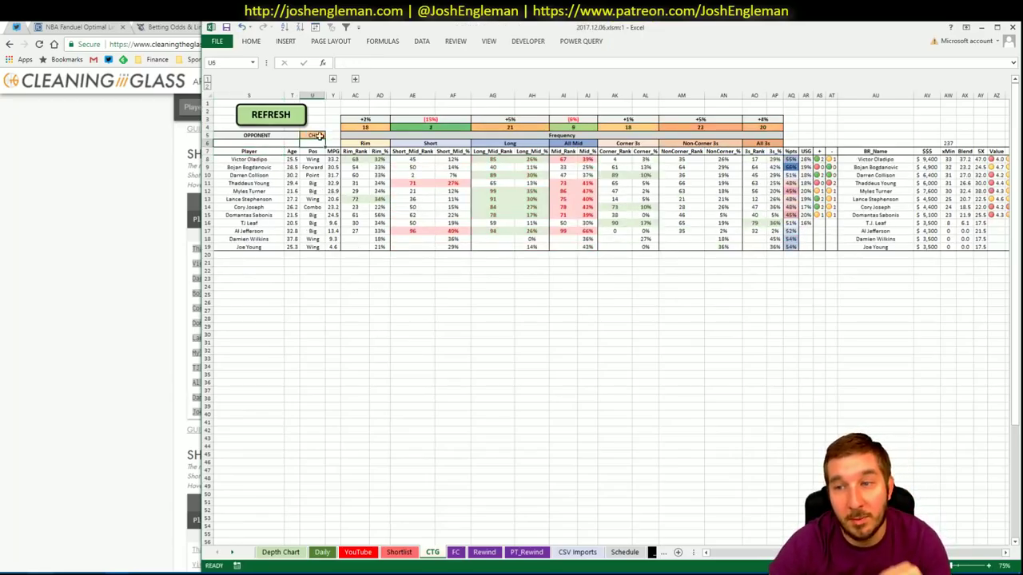
pyautogui.click(45, 572)
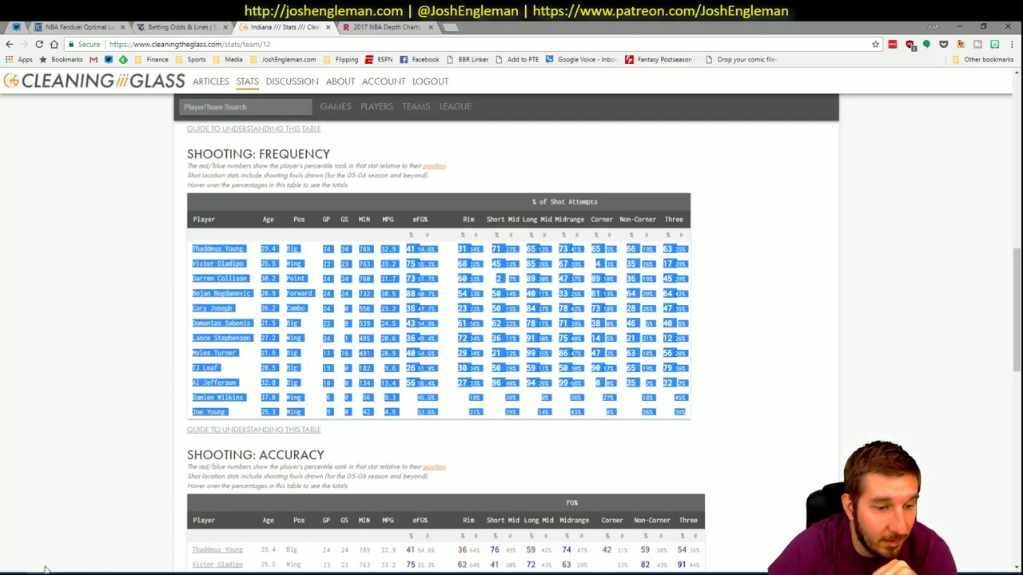
pyautogui.click(118, 24)
# - Filter Fantasy Cruncher's pool to SG, check Victor Oladipo's game log, then minimize Chrome
pyautogui.scroll(10, 216, 185)
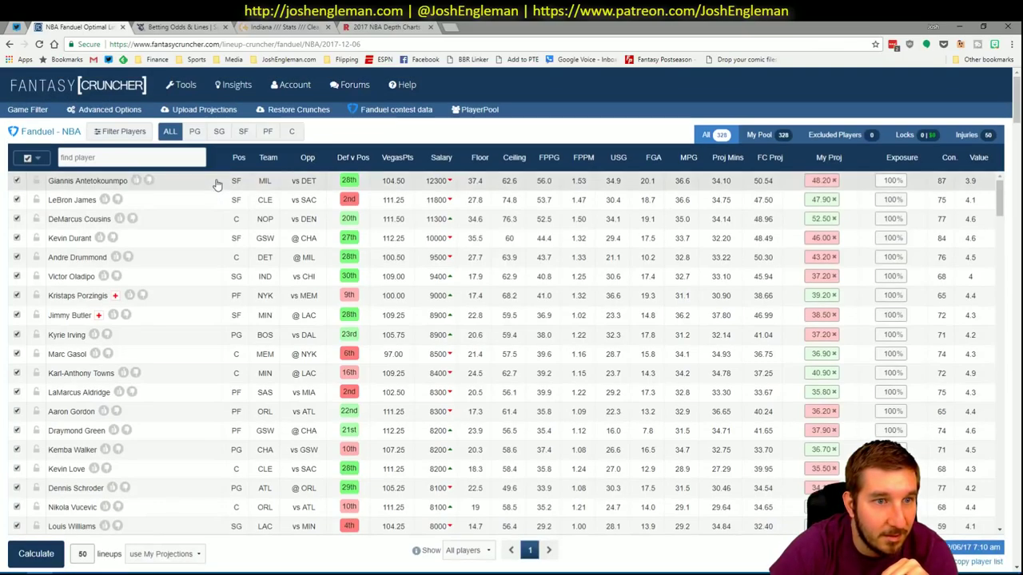
pyautogui.click(219, 131)
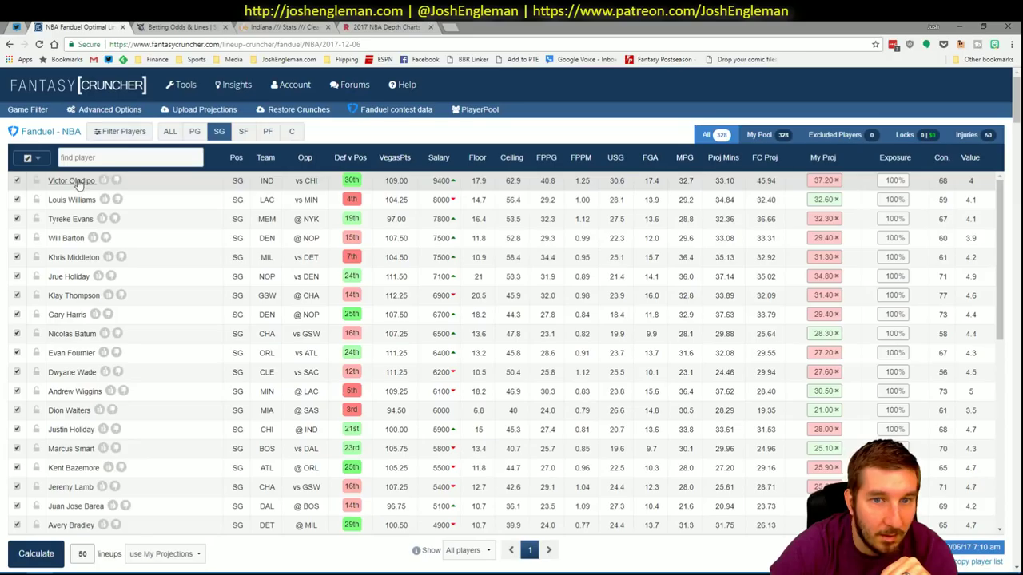
pyautogui.click(79, 182)
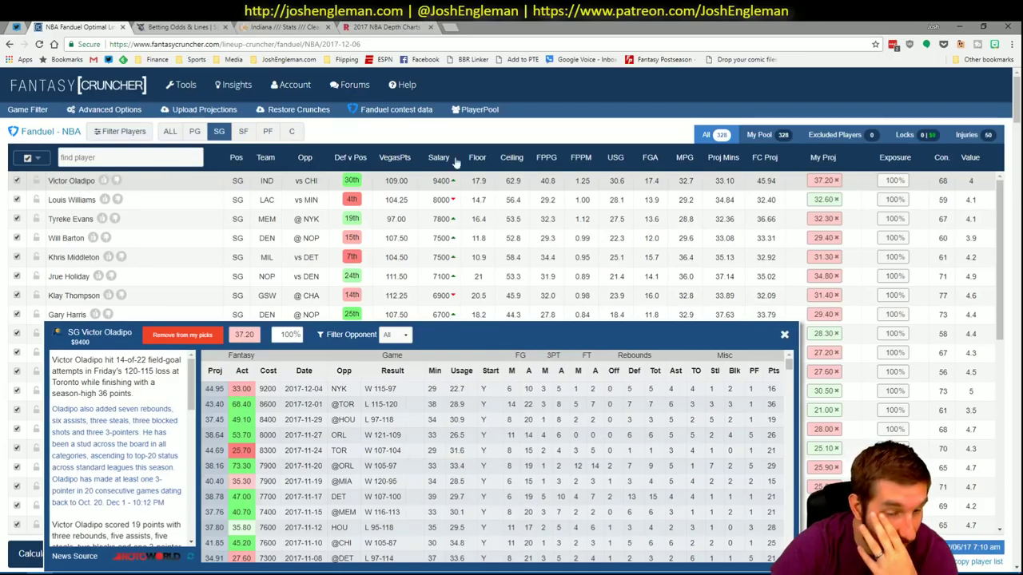
pyautogui.click(784, 334)
pyautogui.click(962, 26)
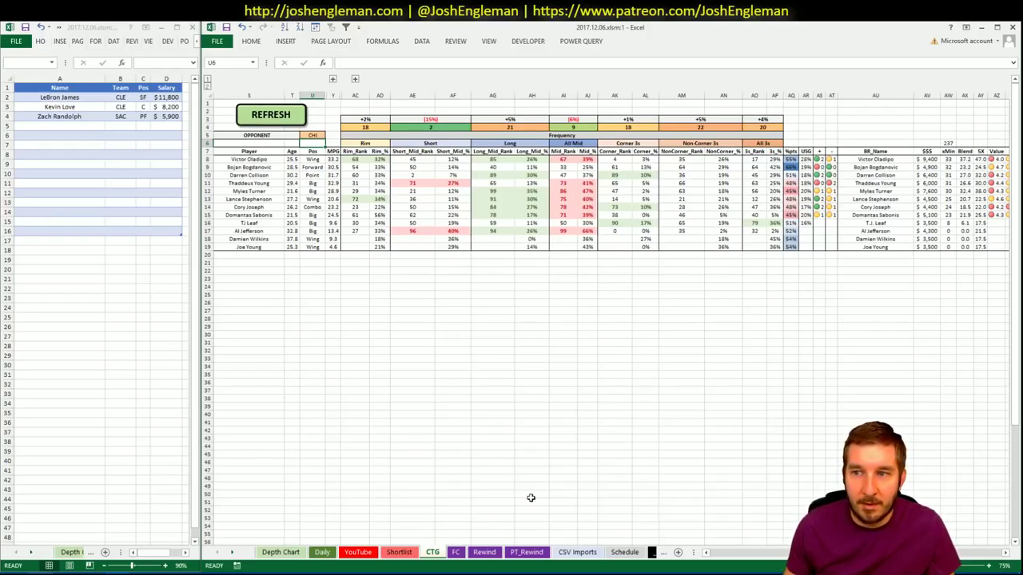
# - On the YouTube sheet, set the minutes pivot's team filter cell AT1 to IND
pyautogui.hotkey('ctrl', 'pageup')
pyautogui.hotkey('ctrl', 'pageup')
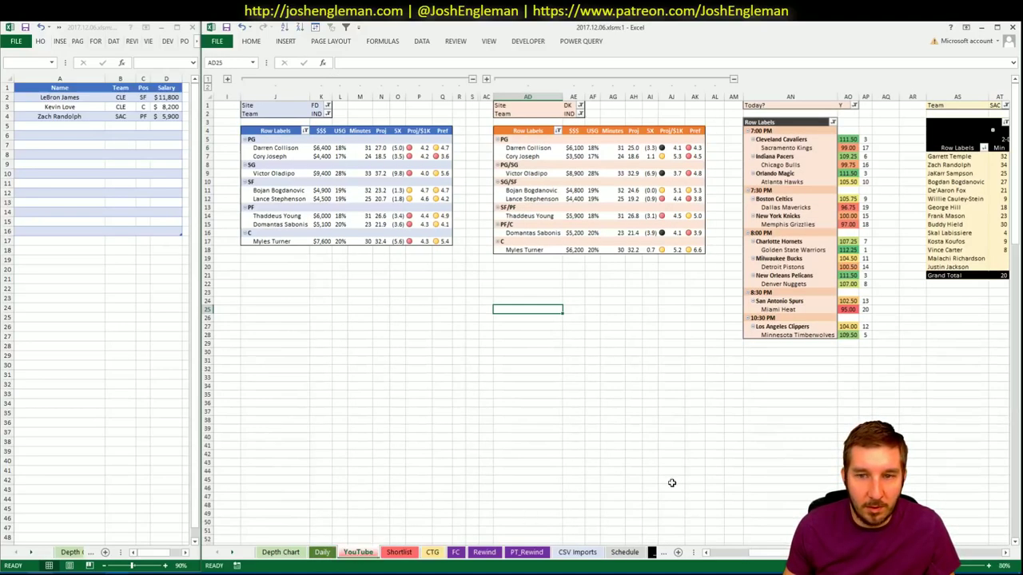
pyautogui.moveTo(769, 552); pyautogui.dragTo(997, 551)
pyautogui.click(624, 106)
pyautogui.write('IND')
pyautogui.press('Return')
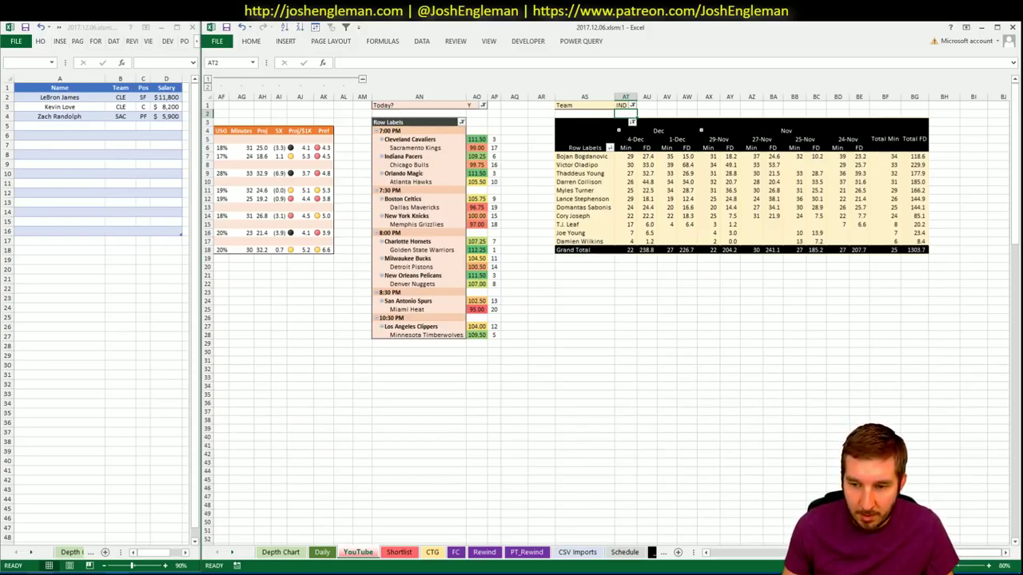
# - Add Darren Collison (IND, PG, $6,400) in shortlist cell A5, correcting the misspelled attempts
pyautogui.hscroll(-5, 749, 544)
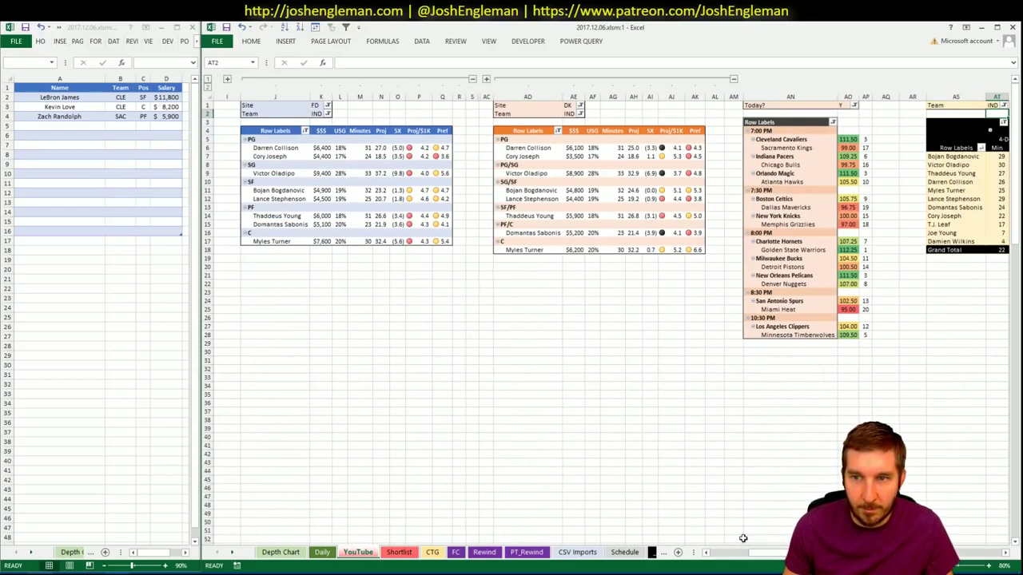
pyautogui.click(90, 128)
pyautogui.write('Dare')
pyautogui.write('rren Co')
pyautogui.press('Escape')
pyautogui.write('Cr')
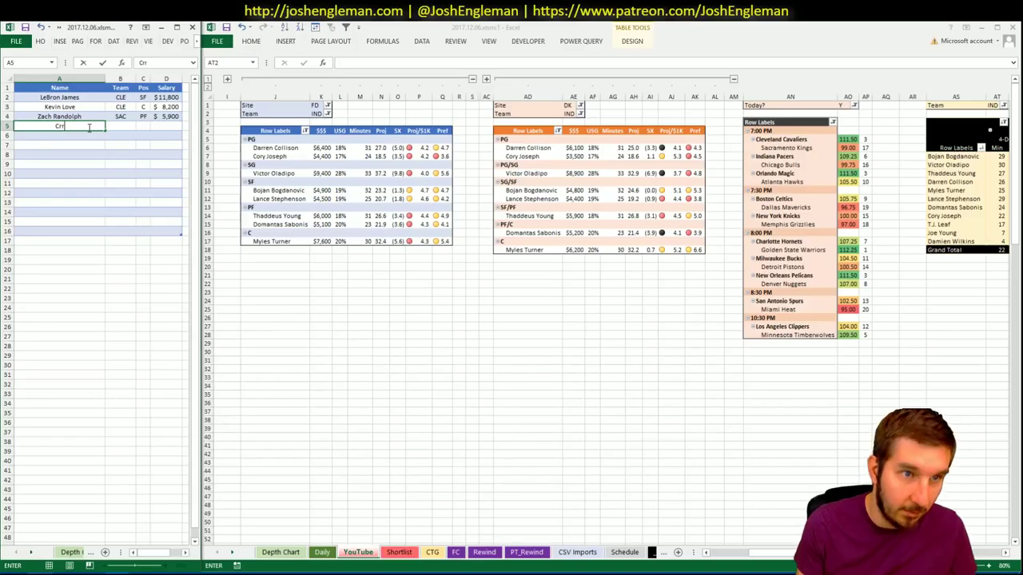
pyautogui.write('ren')
pyautogui.press('Escape')
pyautogui.write('D')
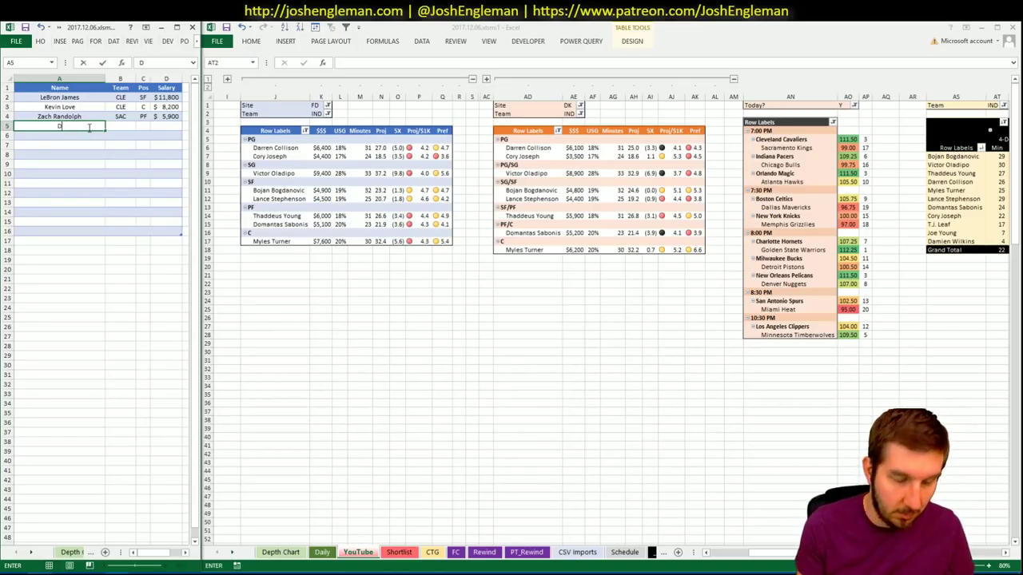
pyautogui.write('arren Collison')
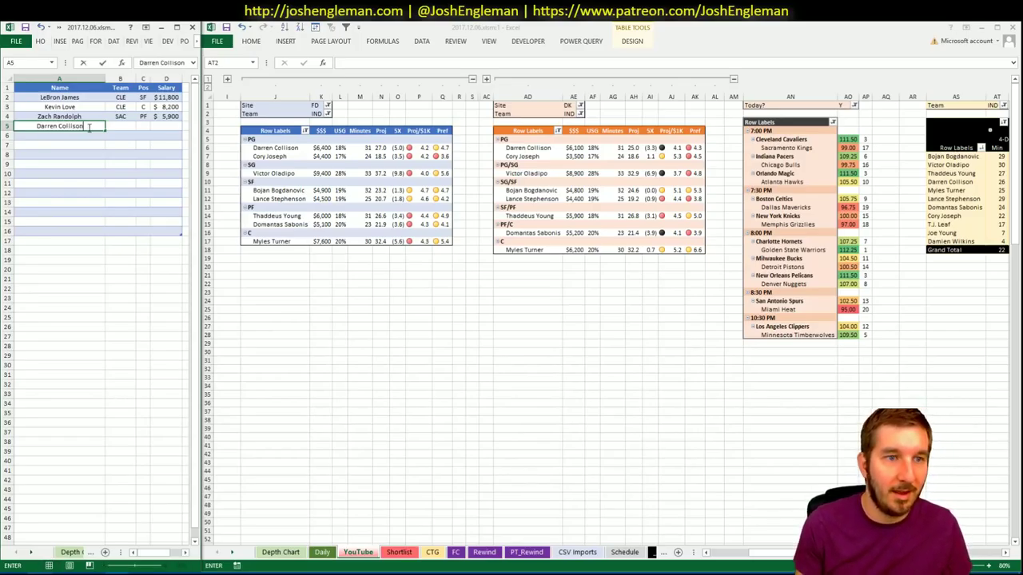
pyautogui.press('Return')
pyautogui.click(485, 353)
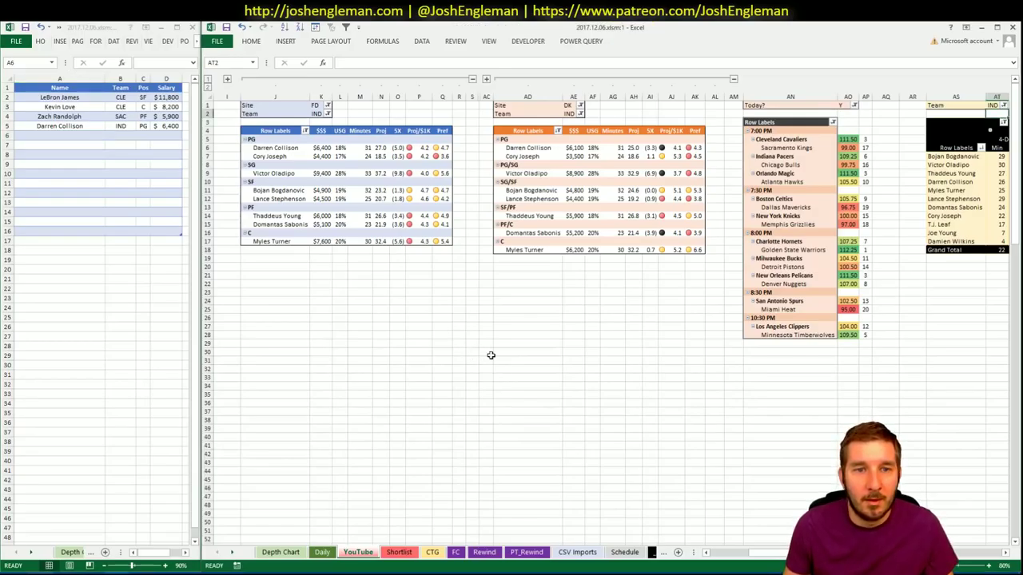
# - Set the CTG sheet's opponent cell U5 to IND, then view the Daily and YouTube sheets
pyautogui.click(433, 552)
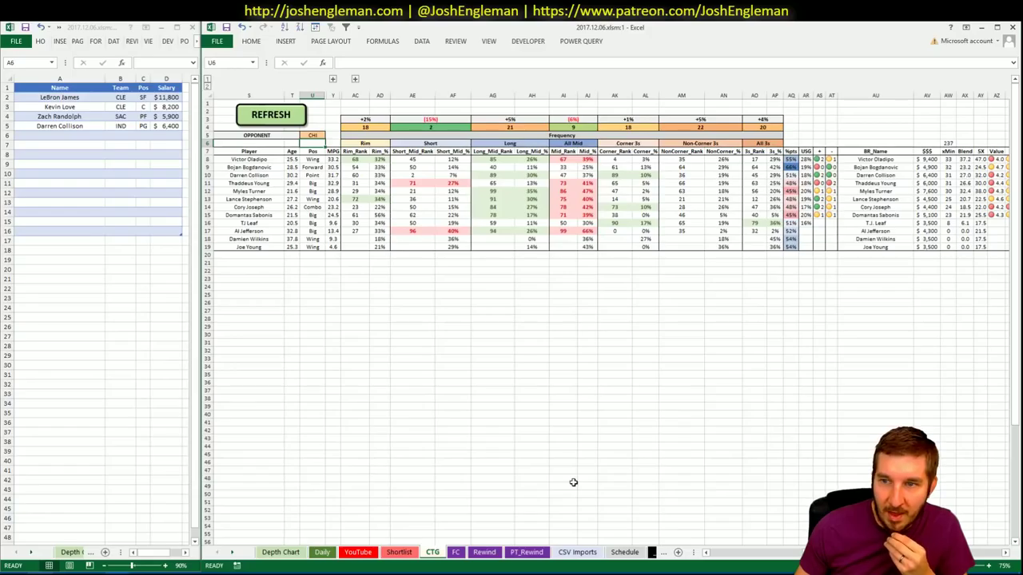
pyautogui.click(311, 334)
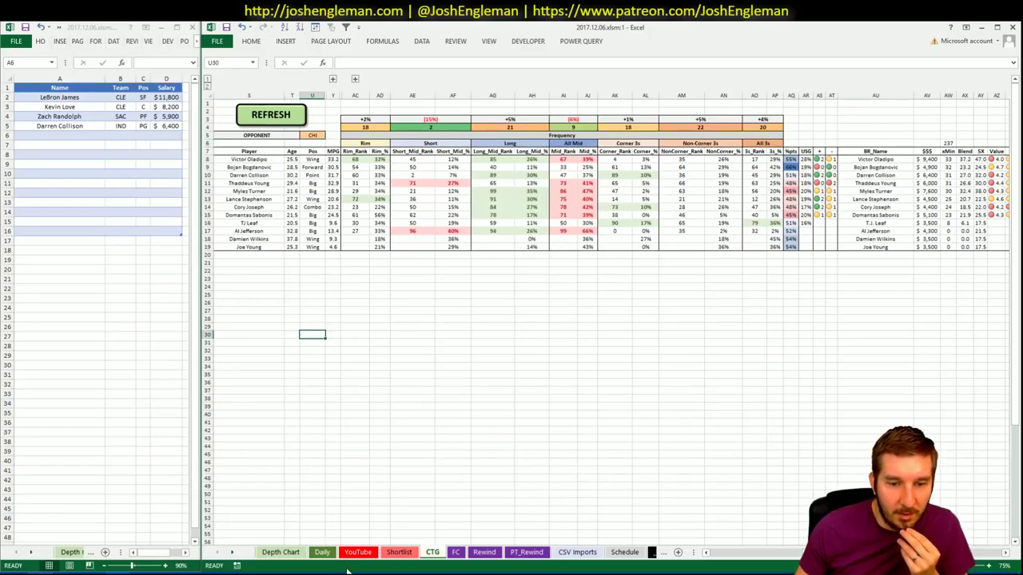
pyautogui.click(318, 135)
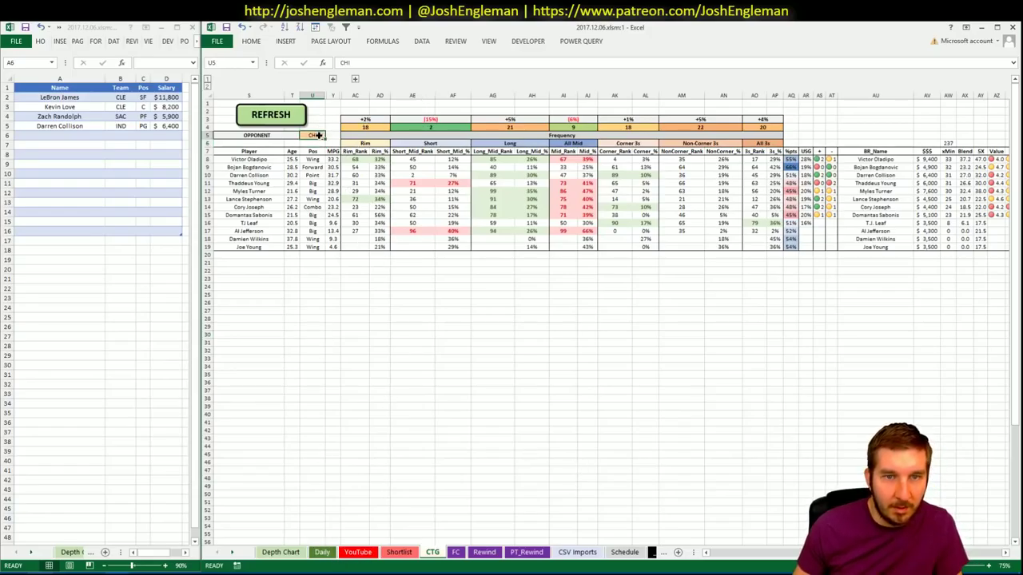
pyautogui.write('IN')
pyautogui.press('Return')
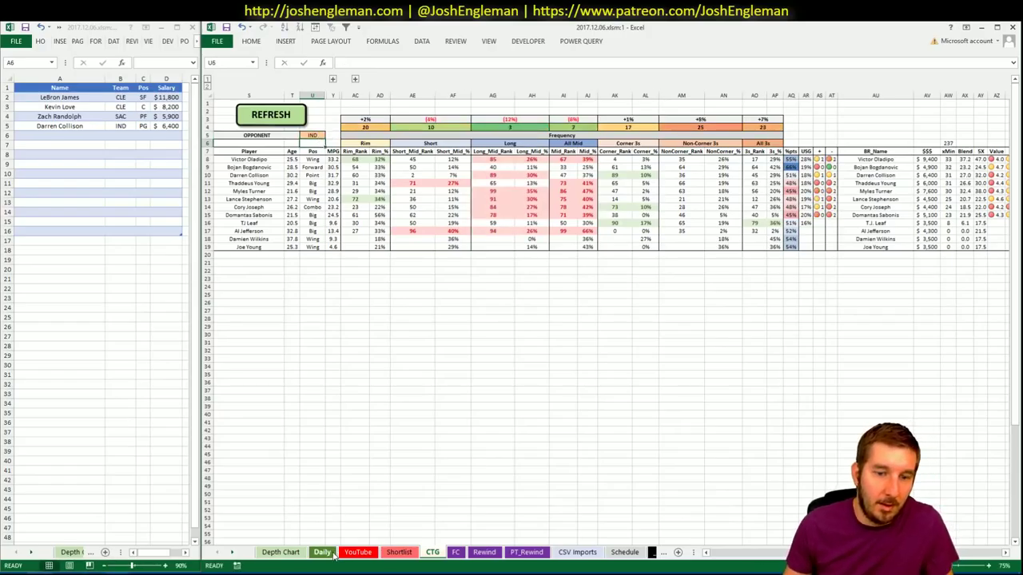
pyautogui.click(322, 552)
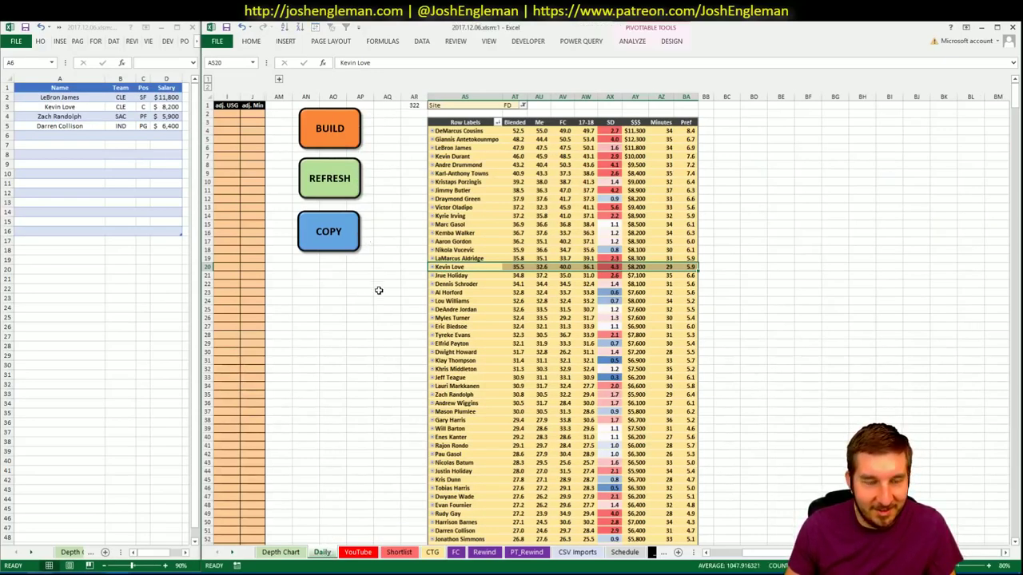
pyautogui.click(357, 552)
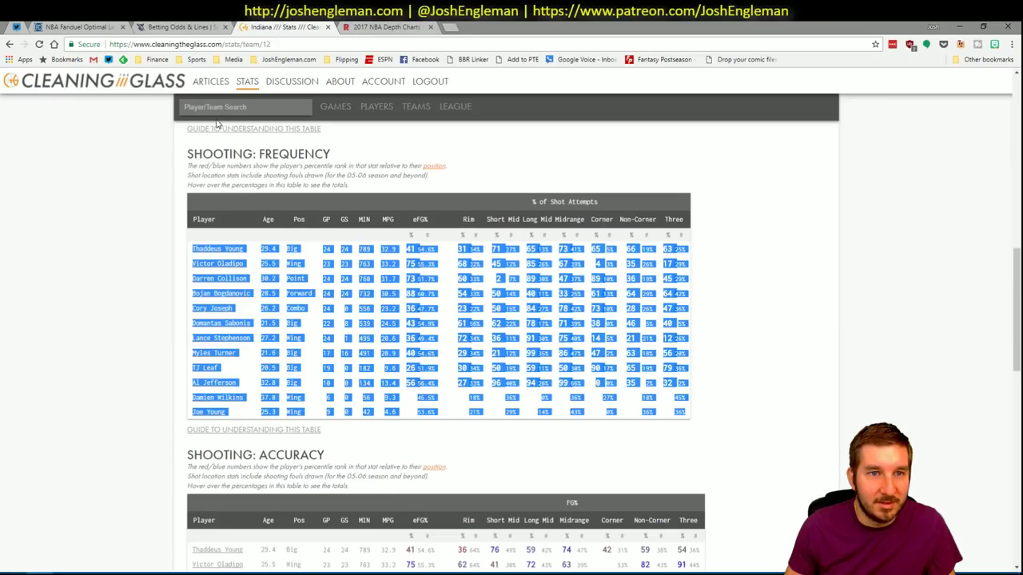
# - Search Cleaning the Glass for 'bulls' and open the Chicago Bulls page
pyautogui.click(237, 107)
pyautogui.write('bulls')
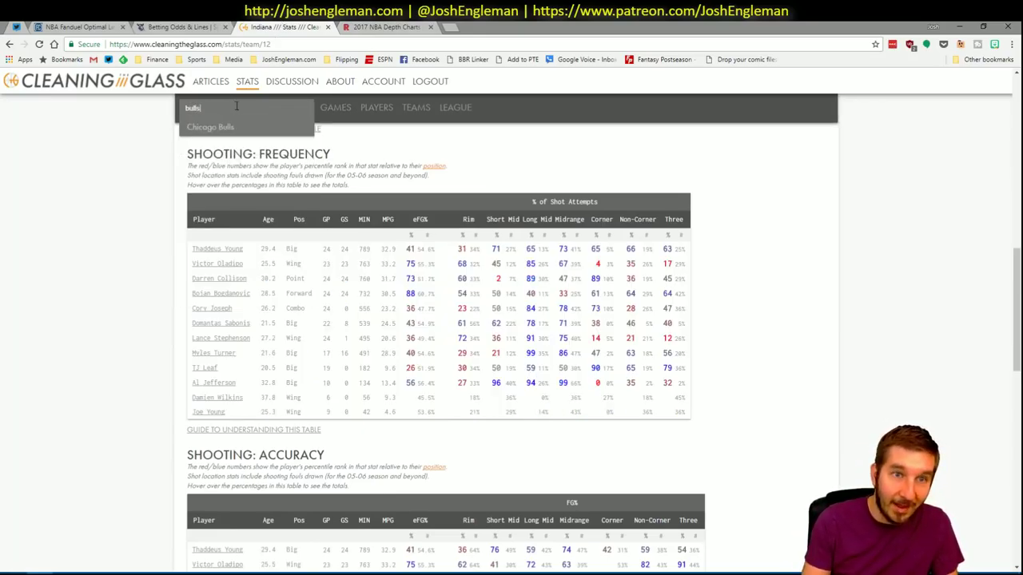
pyautogui.click(279, 128)
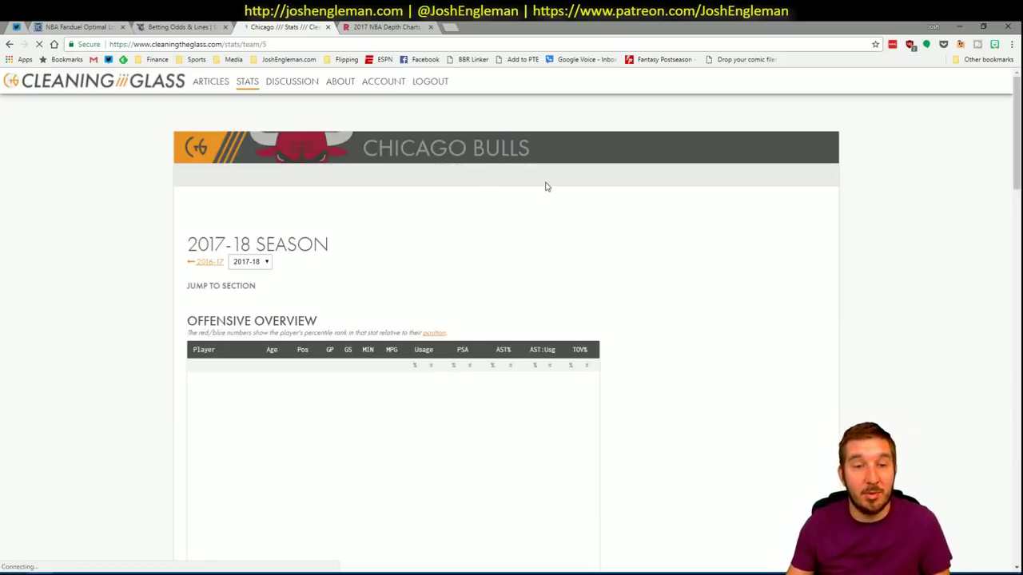
# - Select and copy the Bulls Shooting: Frequency player rows, then return to Excel
pyautogui.scroll(-2, 536, 192)
pyautogui.scroll(1, 394, 194)
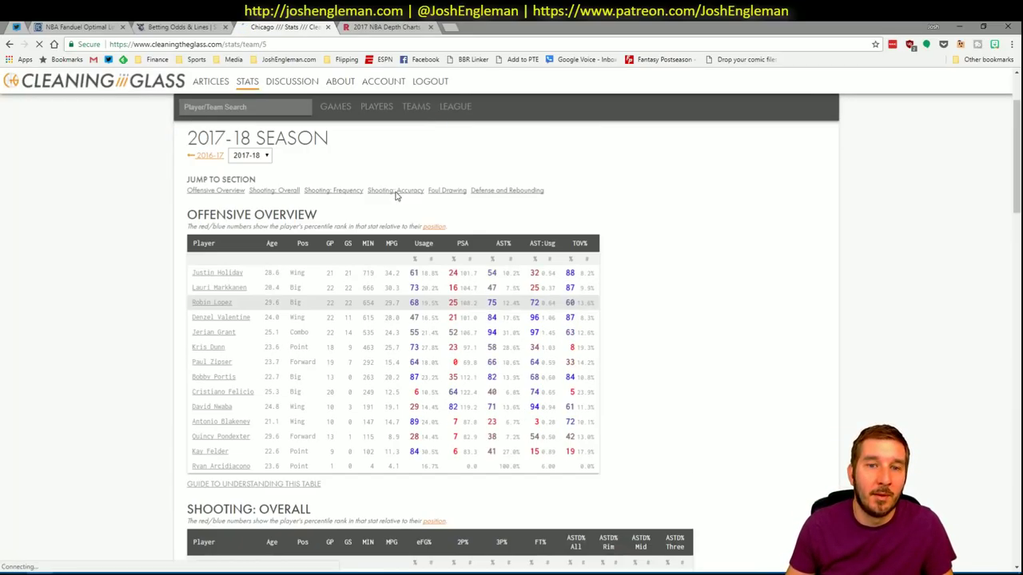
pyautogui.click(336, 195)
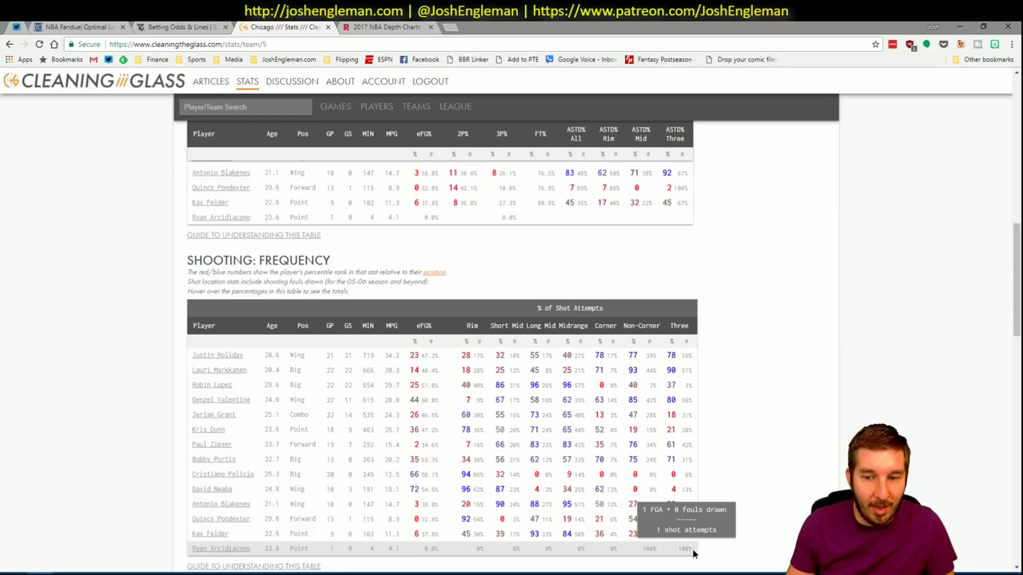
pyautogui.moveTo(692, 551); pyautogui.dragTo(190, 358)
pyautogui.hotkey('alt', 'Tab')
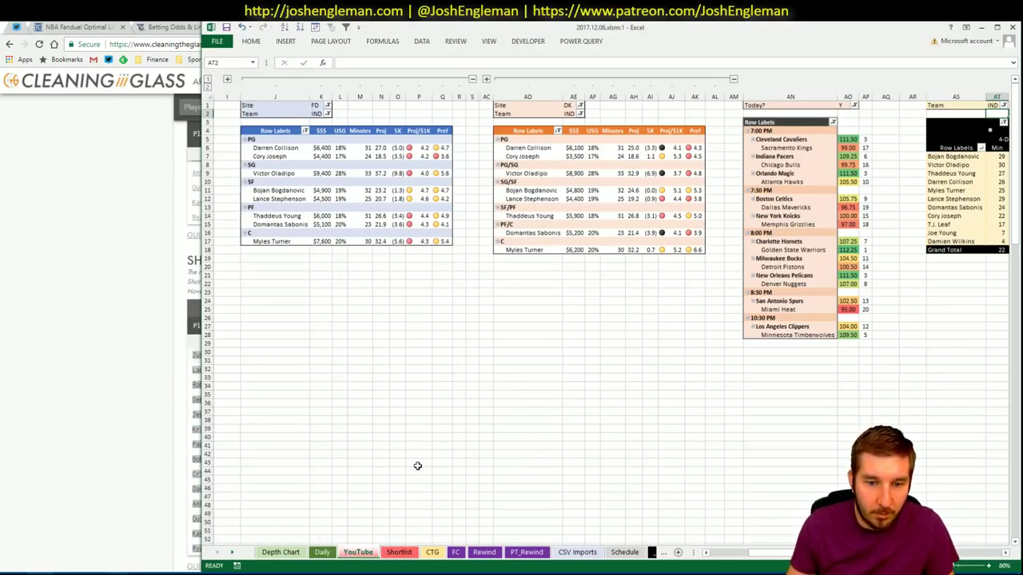
# - After checking the CTG sheet, set the FanDuel (K2) and DraftKings (AE2) pivot Team filters to CHI
pyautogui.click(432, 552)
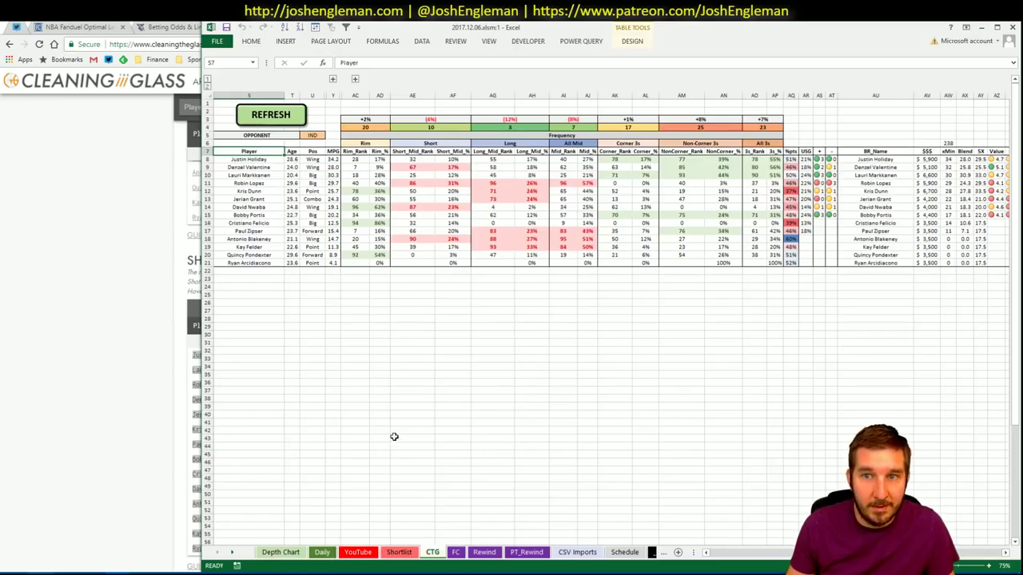
pyautogui.click(358, 552)
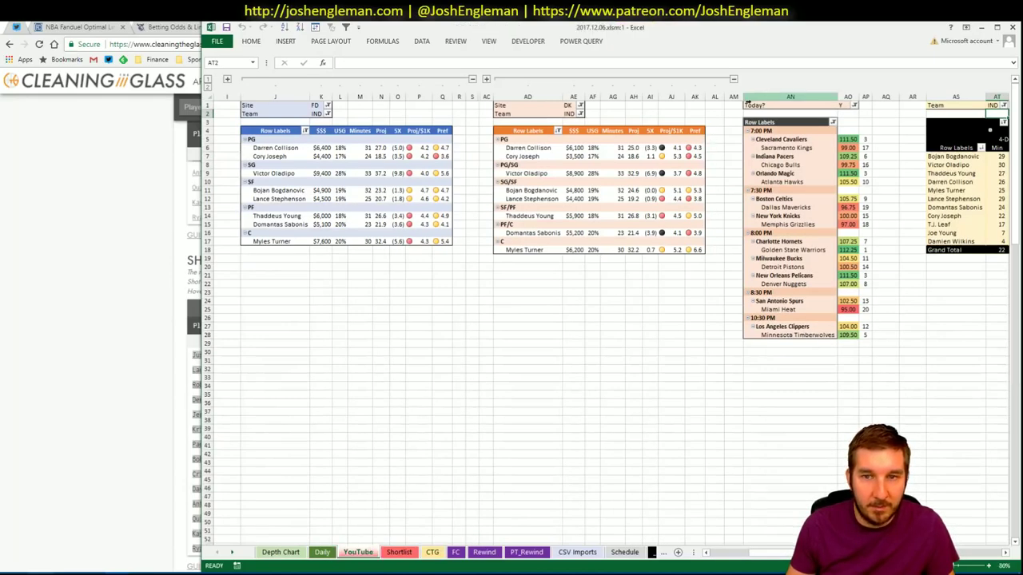
pyautogui.click(320, 114)
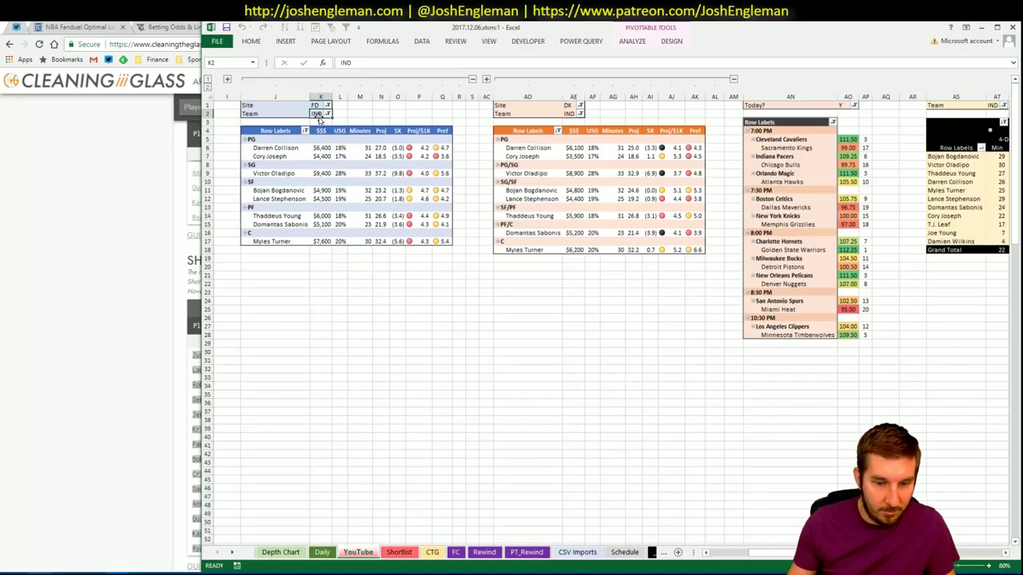
pyautogui.write('CHI')
pyautogui.press('Return')
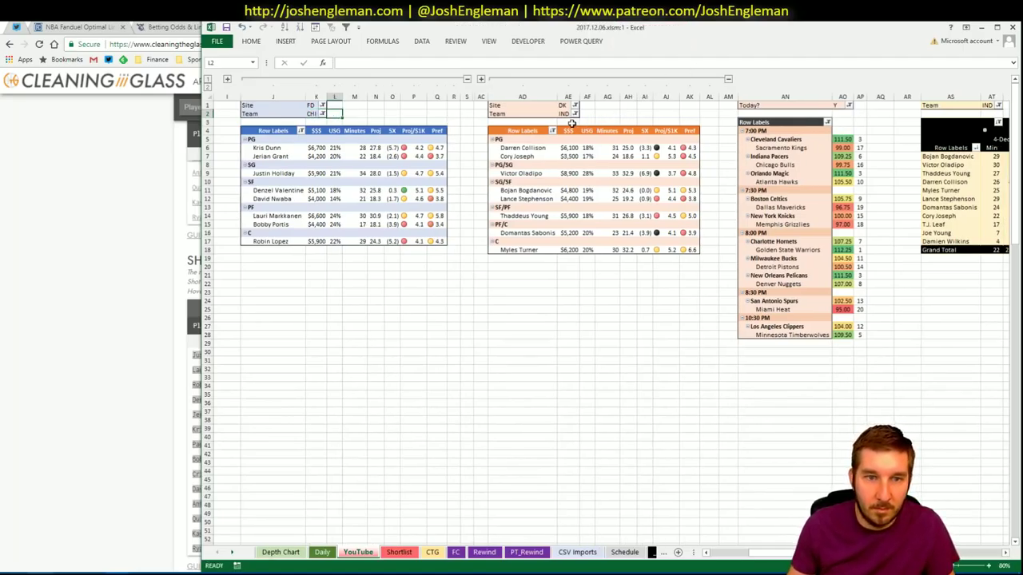
pyautogui.click(572, 115)
pyautogui.write('CHI')
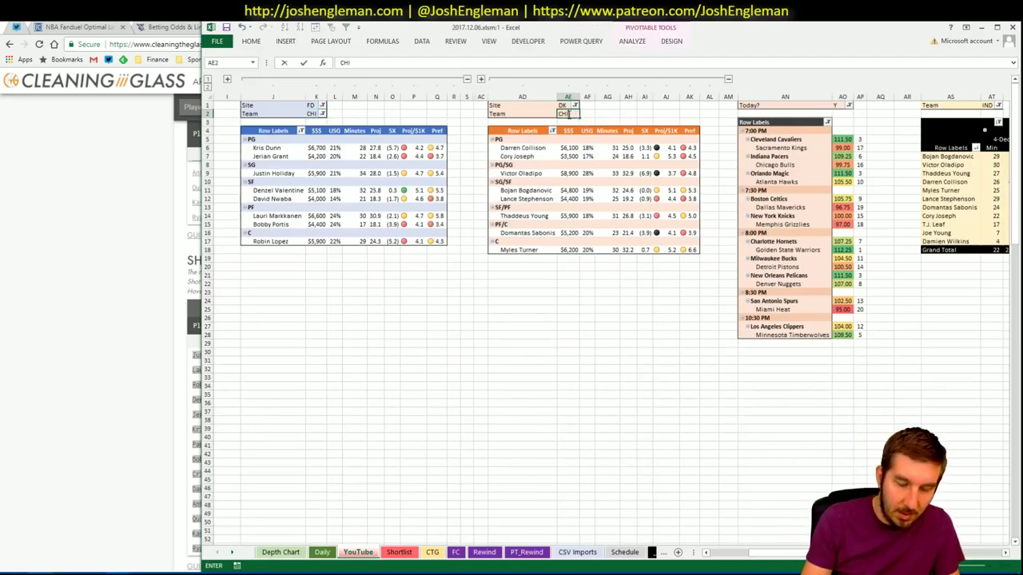
pyautogui.press('Return')
# - Review small forward Denzel Valentine's news and game log in Fantasy Cruncher, then return to Excel
pyautogui.click(72, 26)
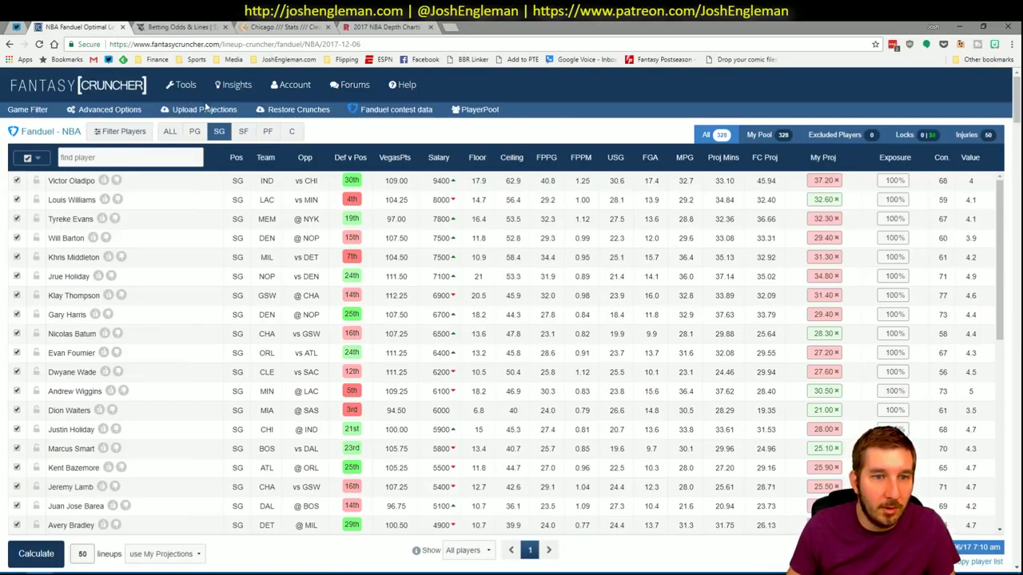
pyautogui.click(243, 133)
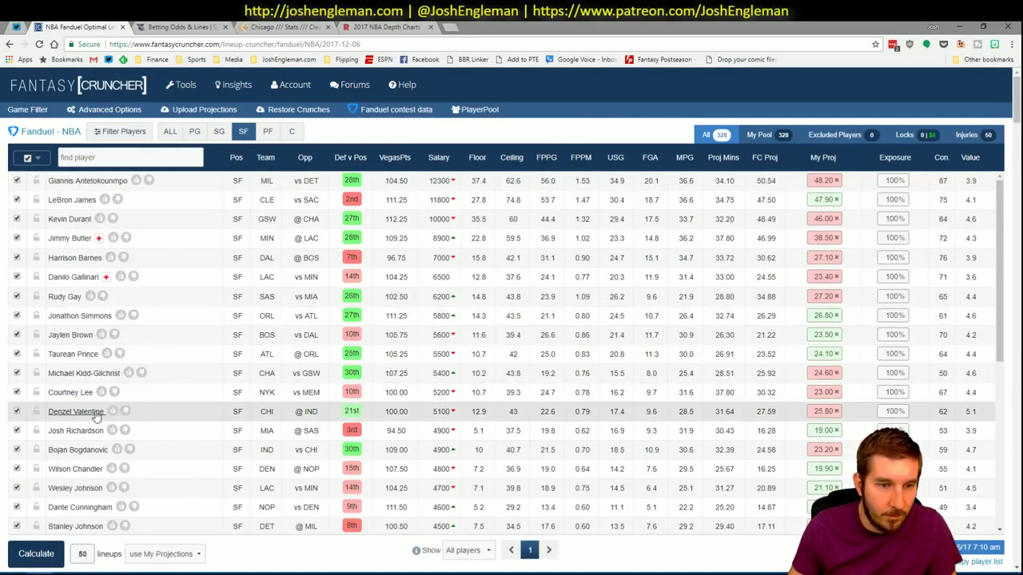
pyautogui.click(96, 412)
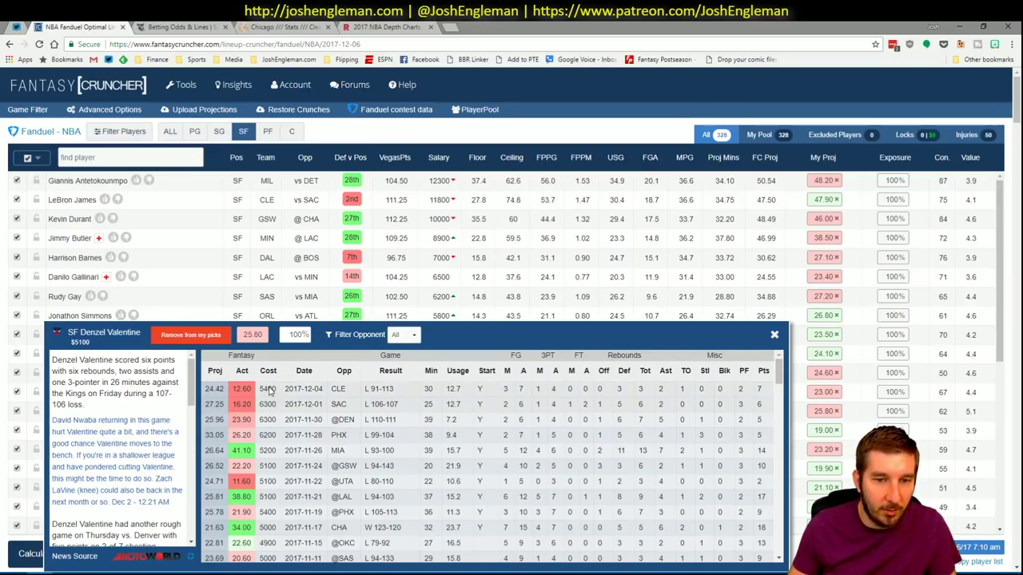
pyautogui.click(773, 334)
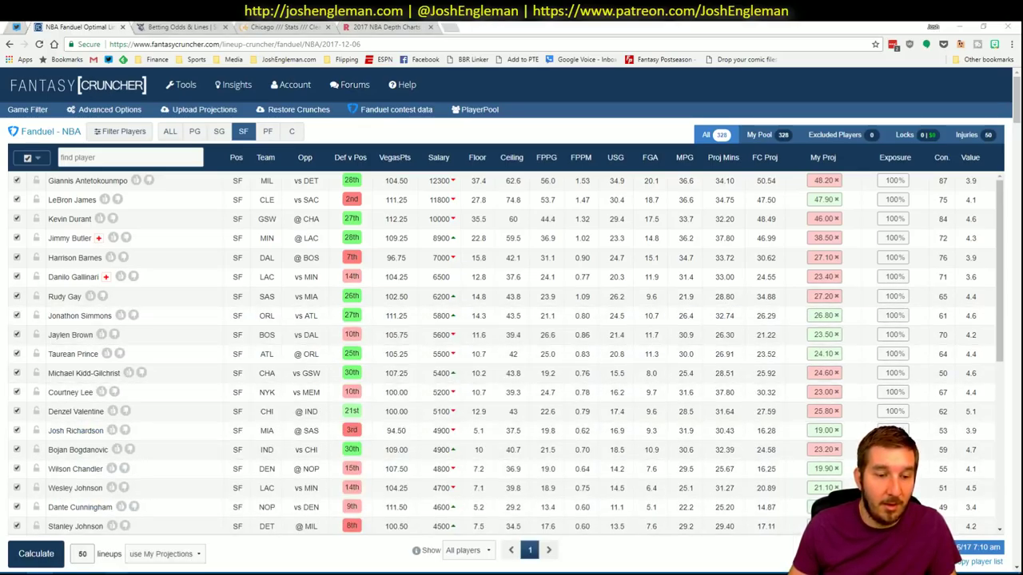
pyautogui.click(88, 528)
pyautogui.click(164, 527)
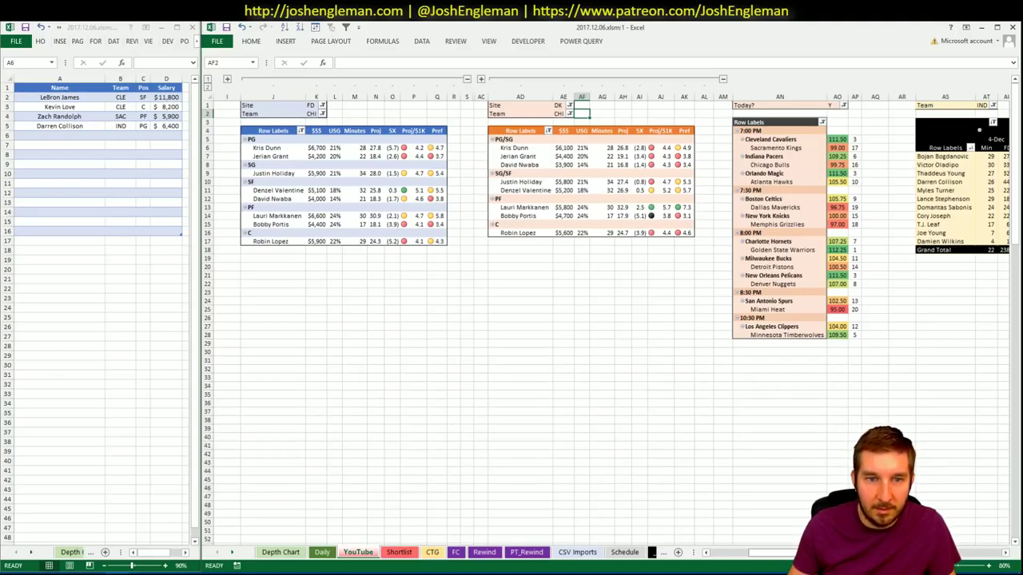
# - Set the minutes-by-date pivot's team filter to CHI
pyautogui.hscroll(8, 607, 319)
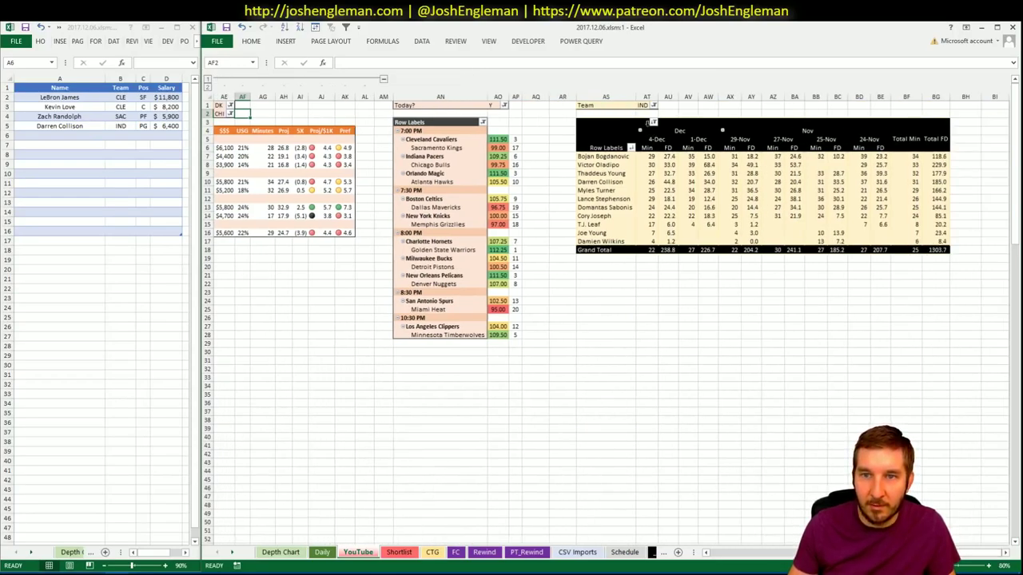
pyautogui.click(645, 106)
pyautogui.write('CHI')
pyautogui.press('Return')
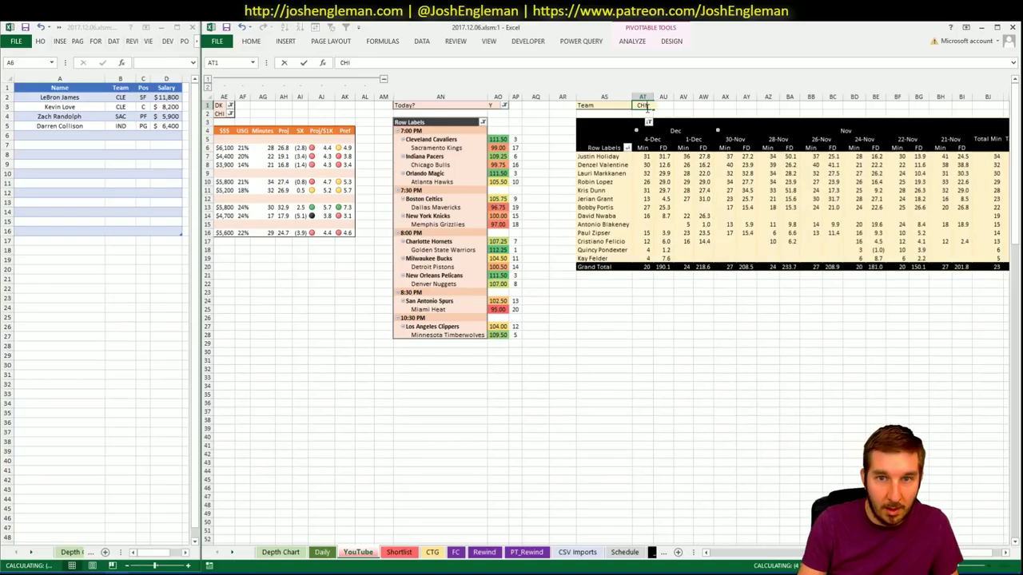
pyautogui.press('Return')
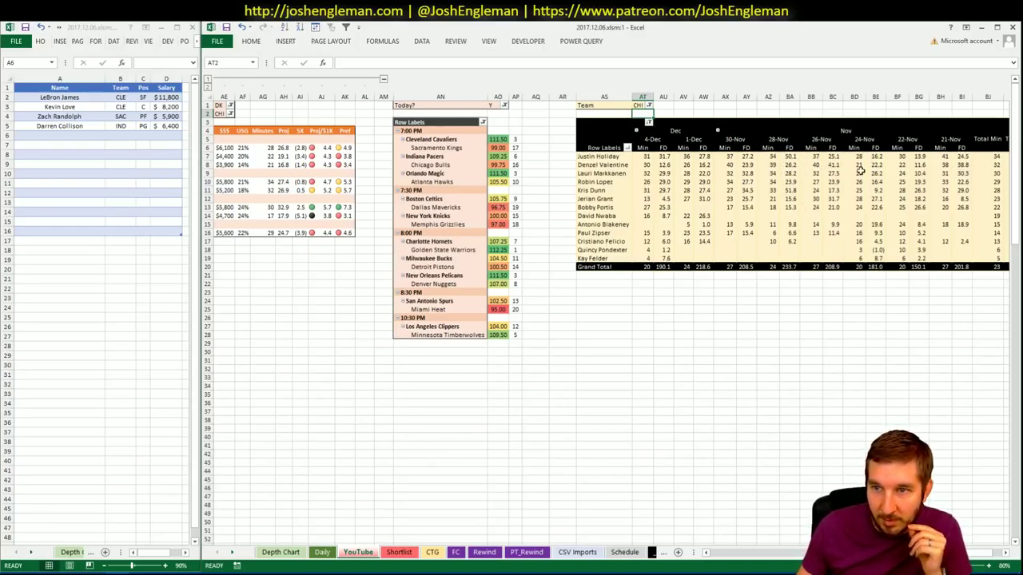
pyautogui.click(758, 553)
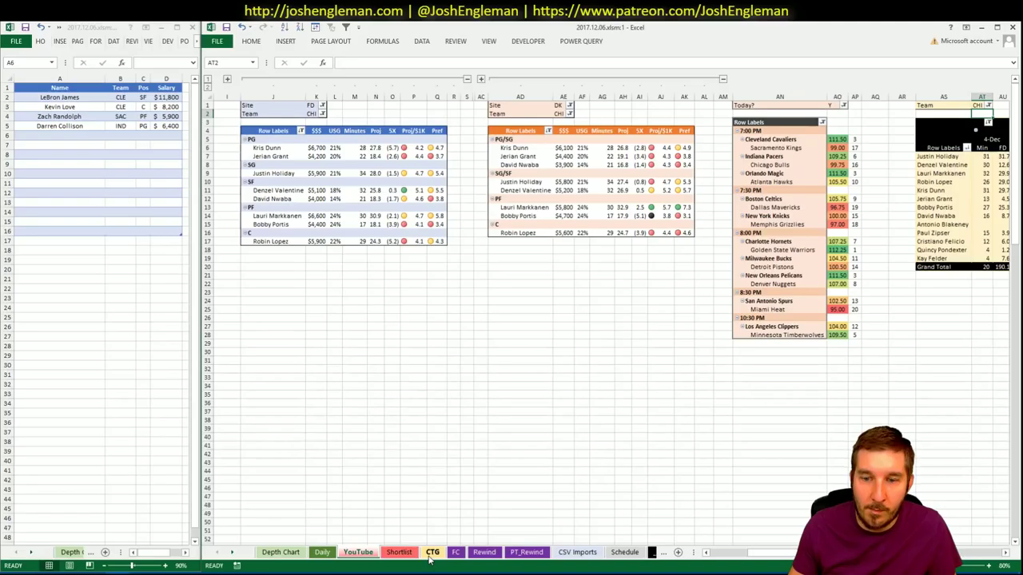
# - Add Denzel Valentine to the shortlist, filling in CHI, SF and $5,100
pyautogui.click(121, 155)
pyautogui.click(95, 137)
pyautogui.write('Den')
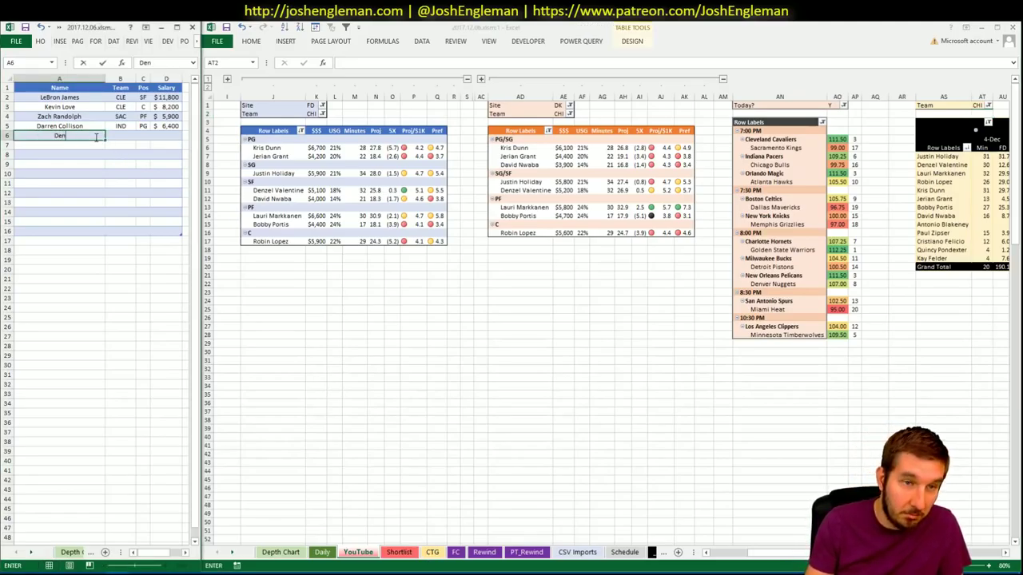
pyautogui.write('zel V')
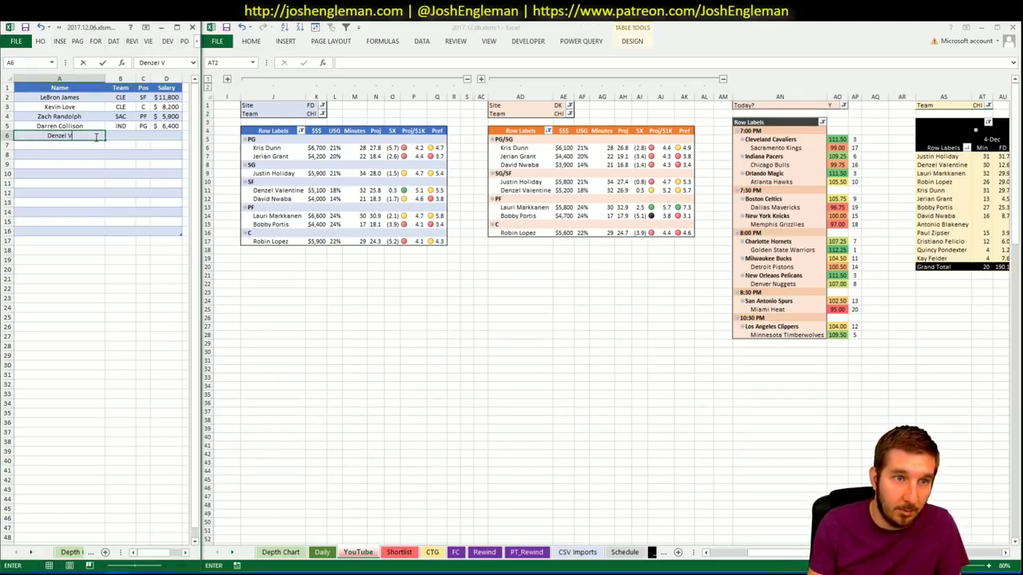
pyautogui.write('alentine')
pyautogui.press('Return')
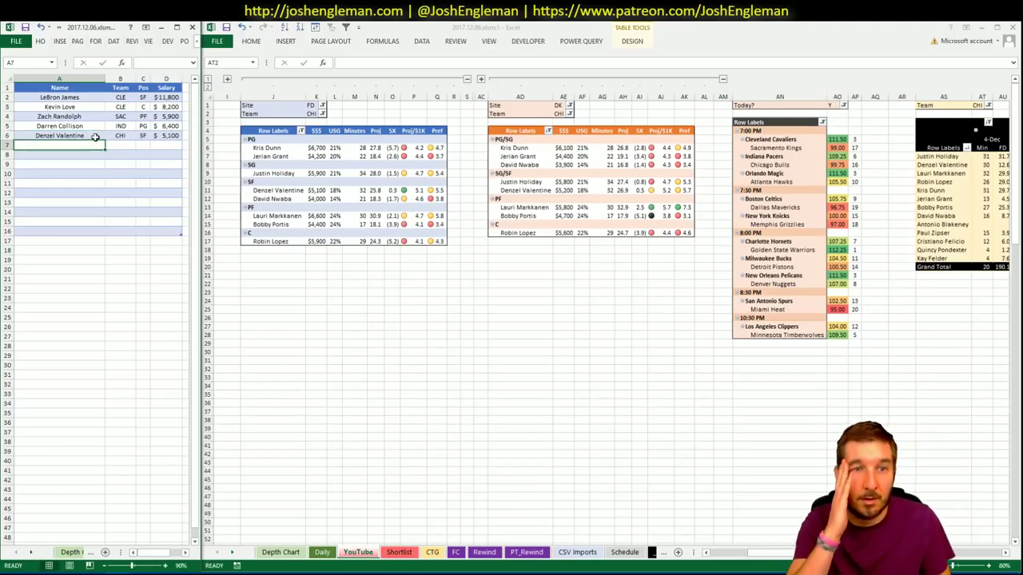
pyautogui.click(322, 552)
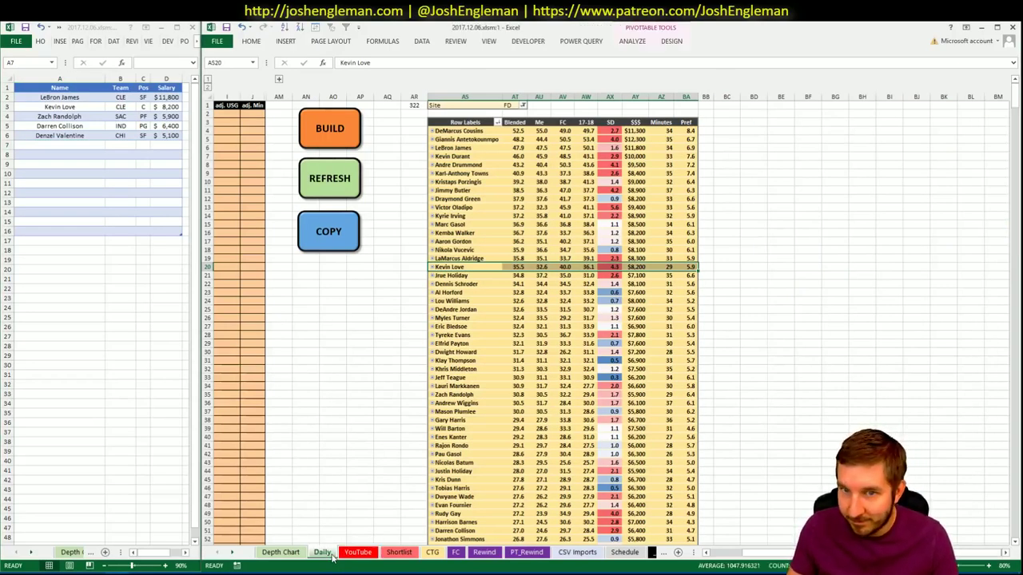
pyautogui.click(540, 404)
pyautogui.scroll(-6, 540, 403)
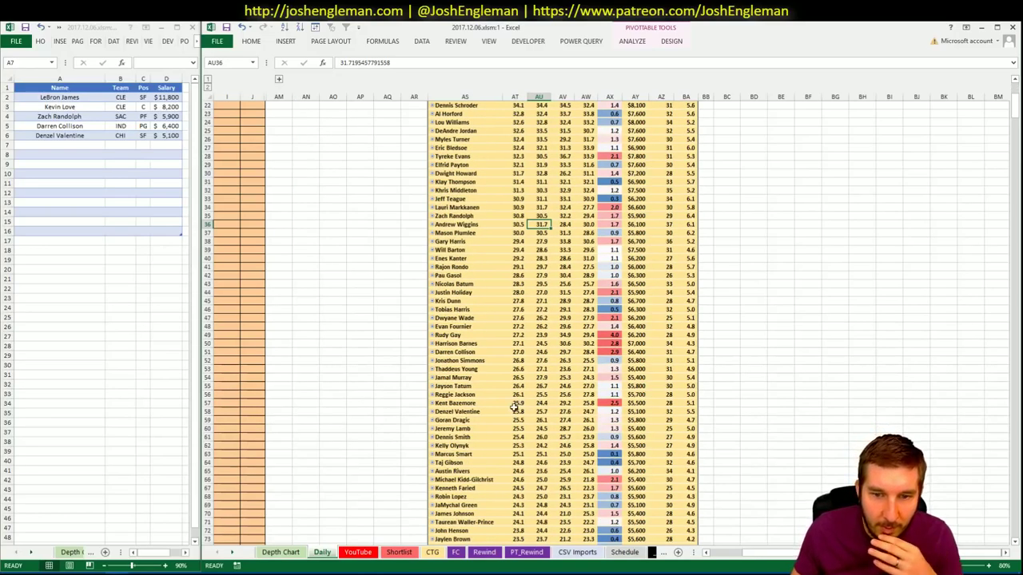
pyautogui.moveTo(484, 411); pyautogui.dragTo(662, 407)
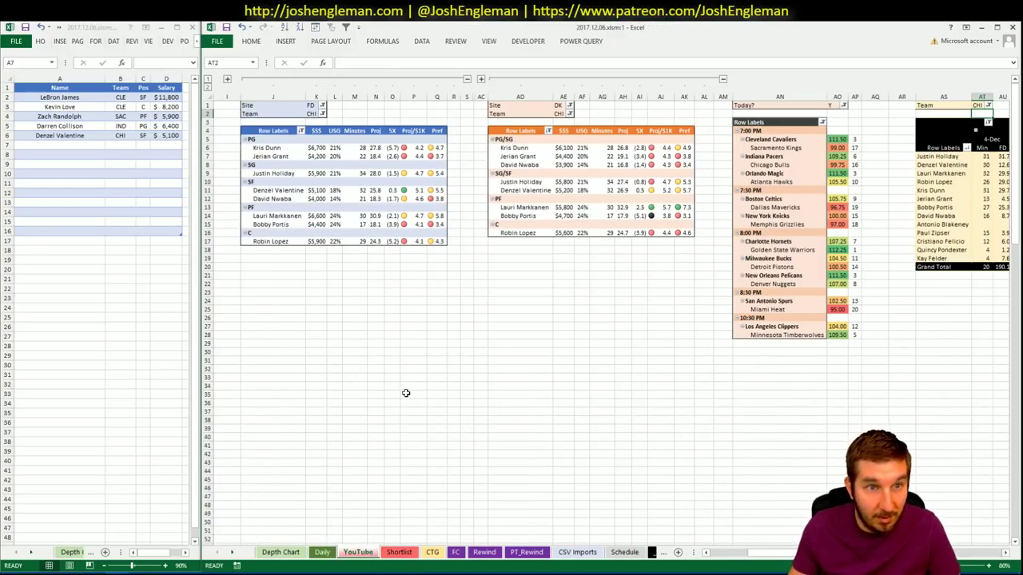
pyautogui.click(414, 378)
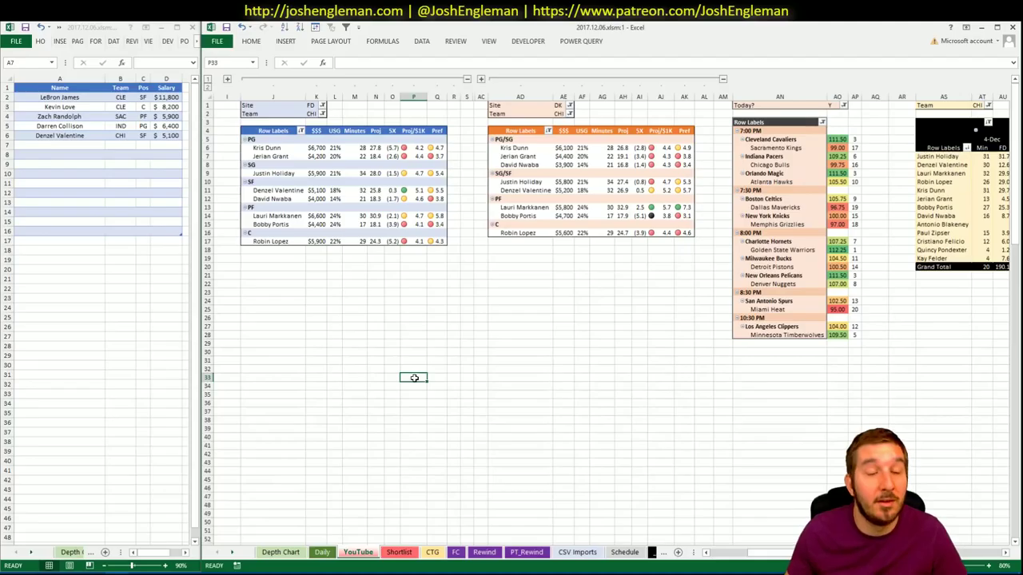
pyautogui.click(346, 294)
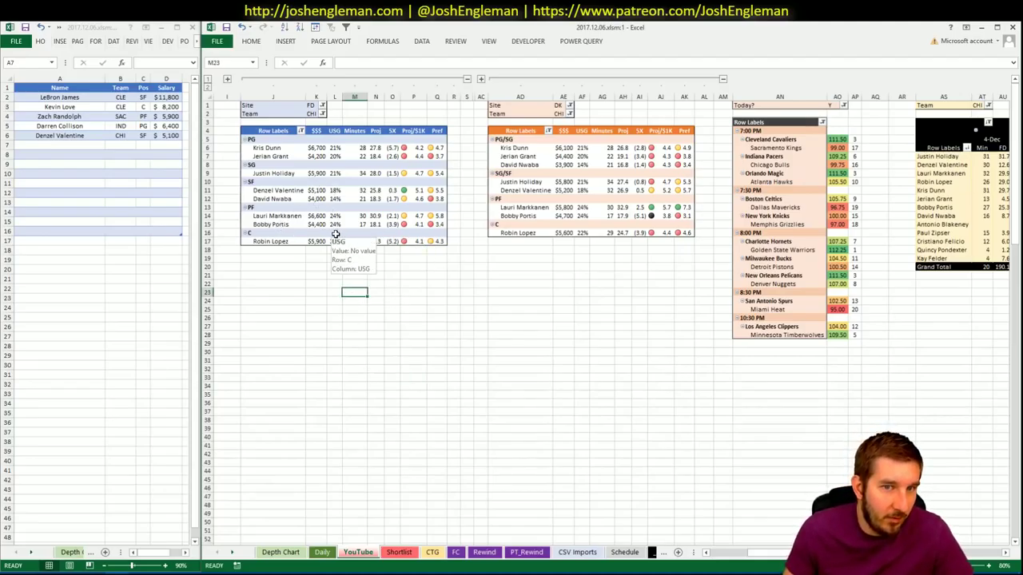
pyautogui.click(418, 318)
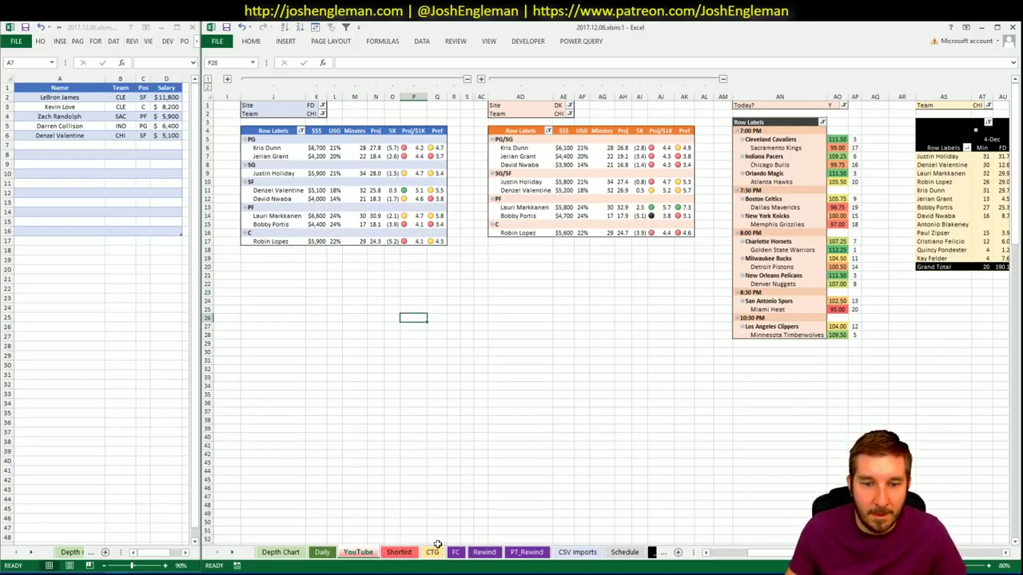
pyautogui.click(432, 552)
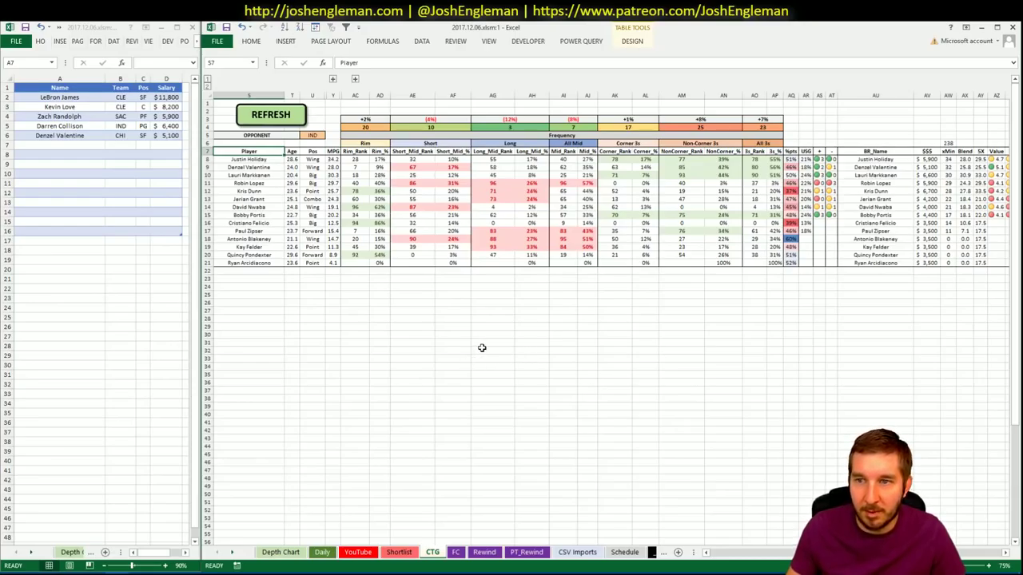
pyautogui.click(358, 552)
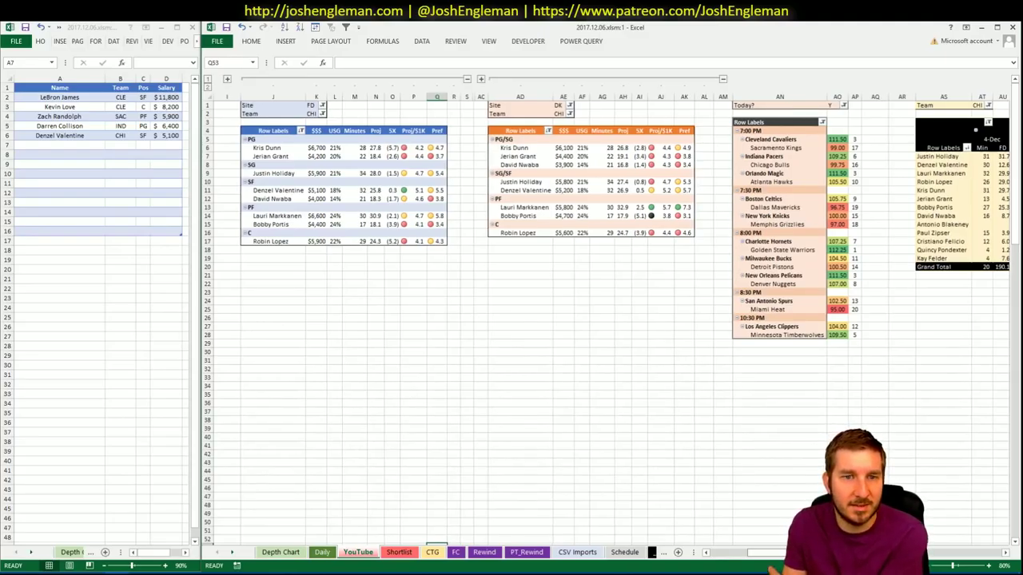
pyautogui.hscroll(10, 974, 557)
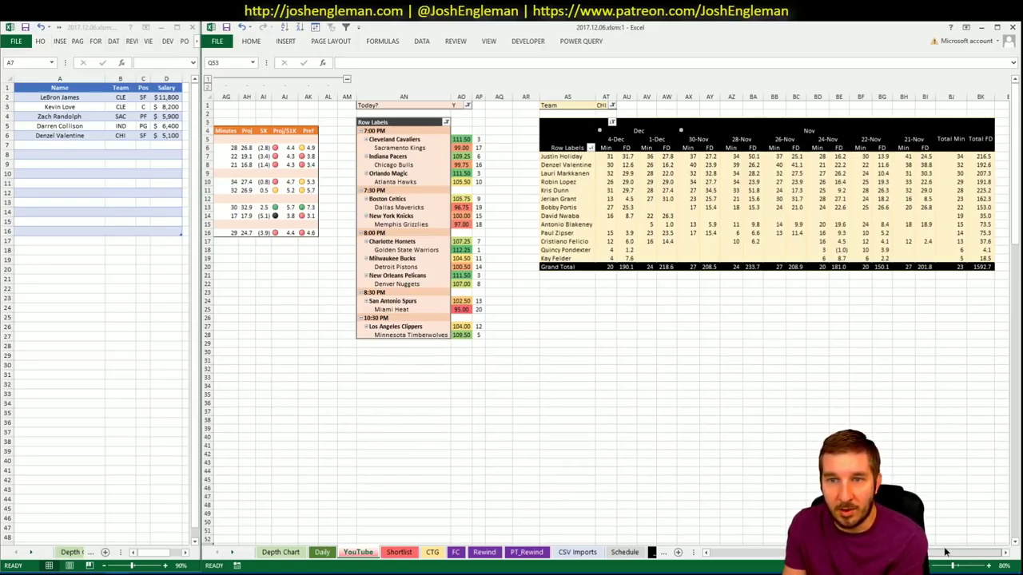
pyautogui.moveTo(941, 551); pyautogui.dragTo(779, 537)
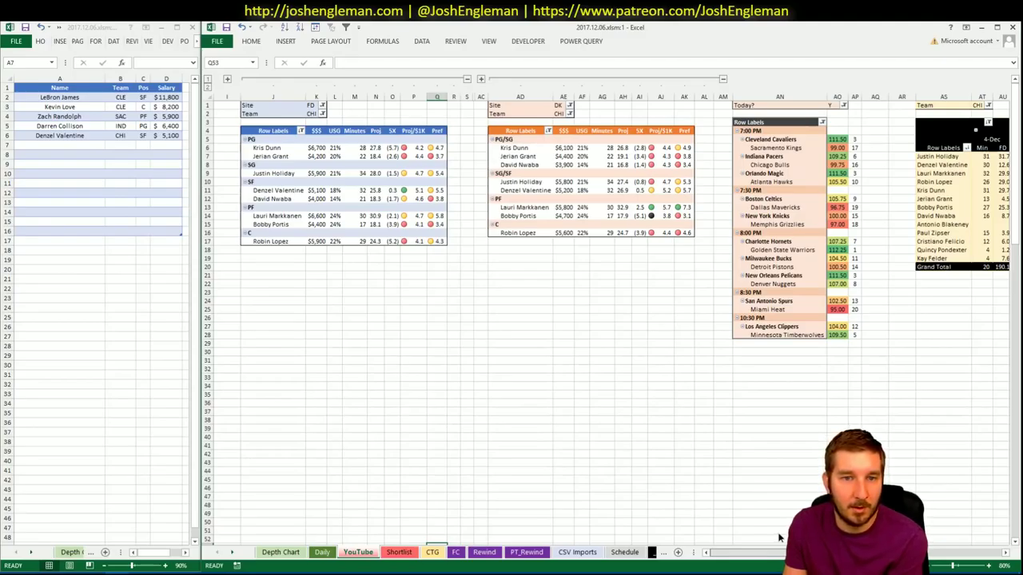
pyautogui.moveTo(781, 551); pyautogui.dragTo(670, 507)
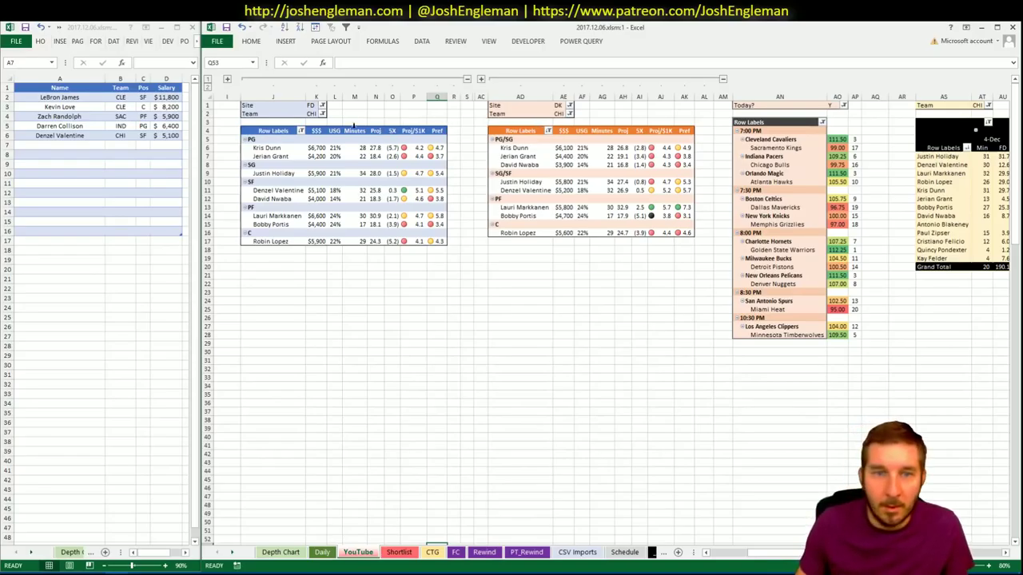
# - Filter both the FanDuel and DraftKings pivots to team ORL
pyautogui.click(321, 113)
pyautogui.write('ORL')
pyautogui.press('Return')
pyautogui.click(564, 111)
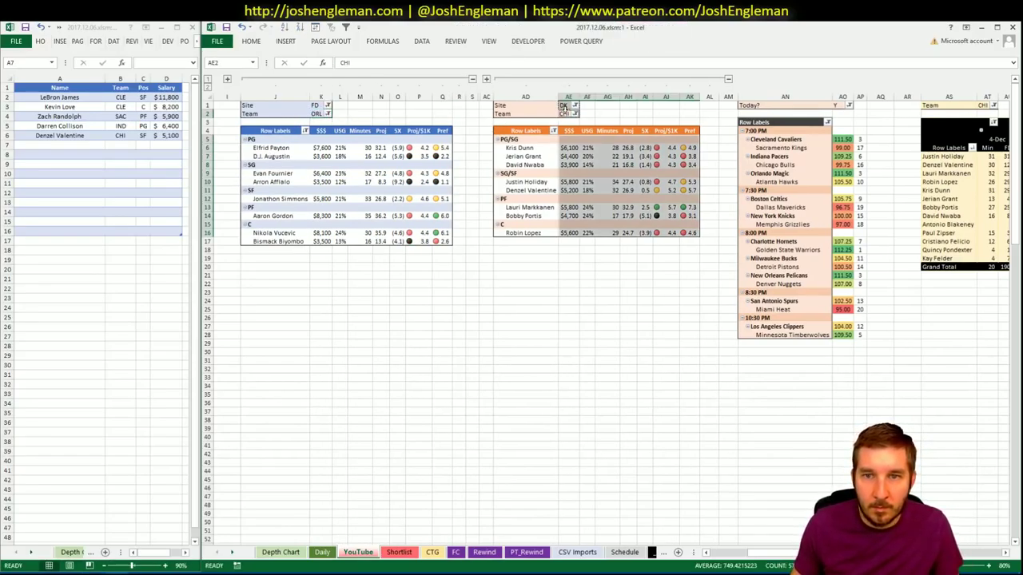
pyautogui.press('Up')
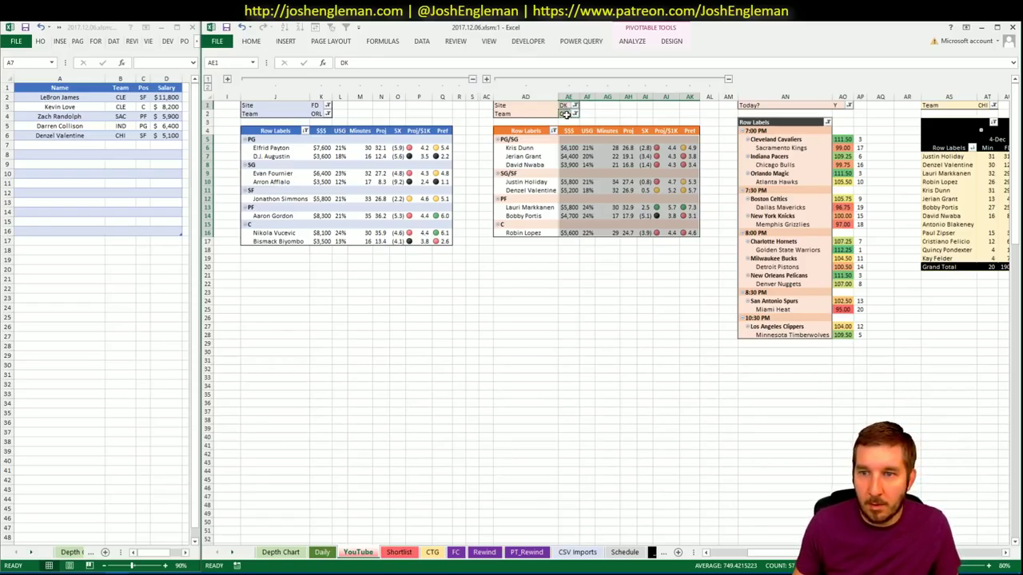
pyautogui.click(566, 115)
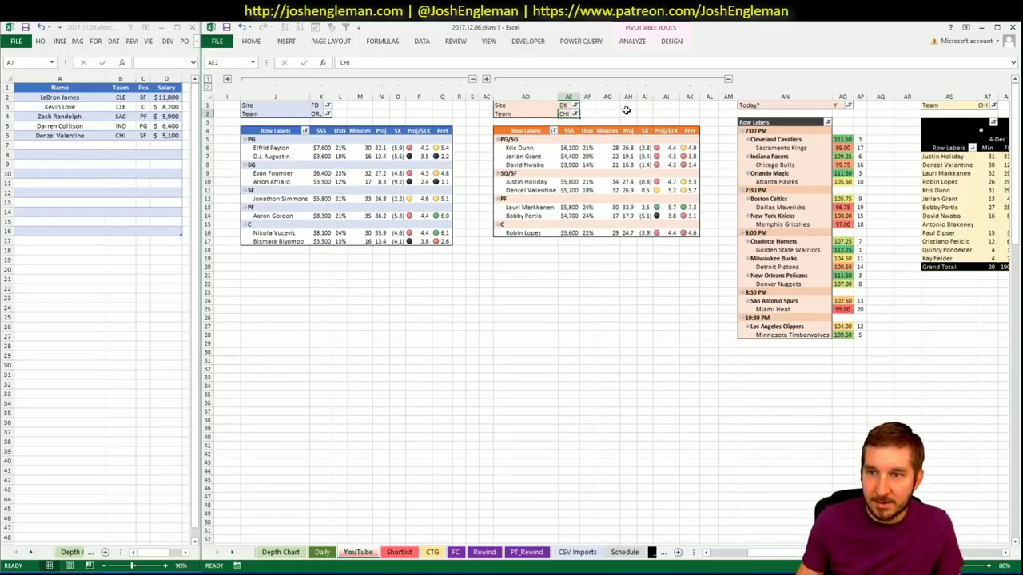
pyautogui.write('ORL')
pyautogui.press('Tab')
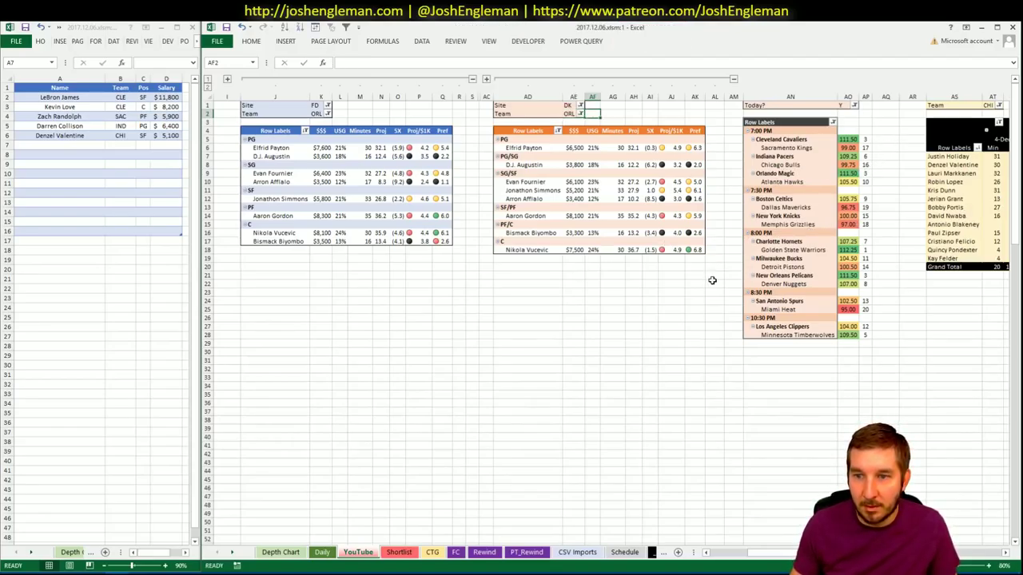
pyautogui.click(531, 361)
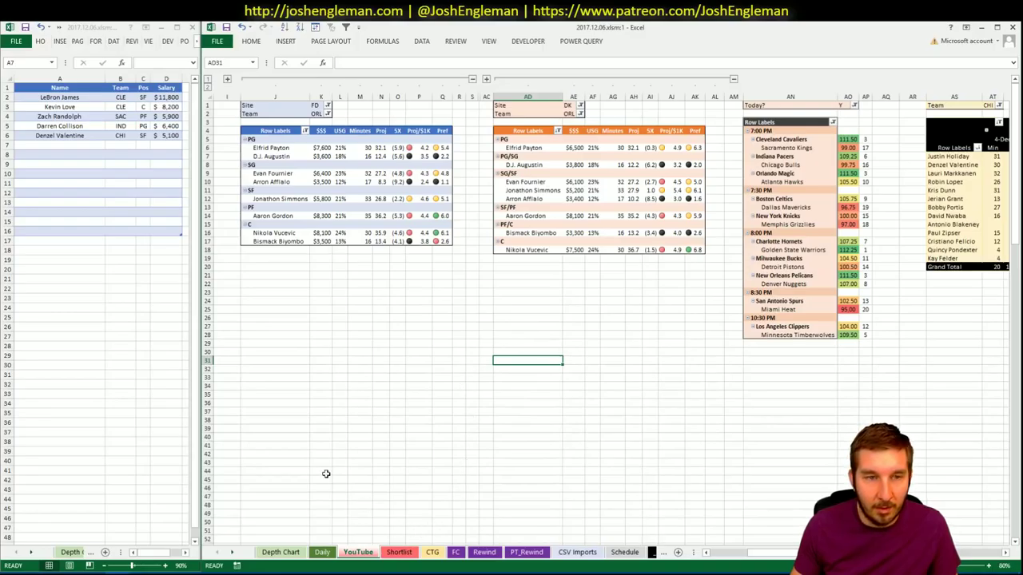
# - Open Orlando Magic's Cleaning the Glass stats and select the Shooting: Frequency table
pyautogui.hotkey('alt', 'Tab')
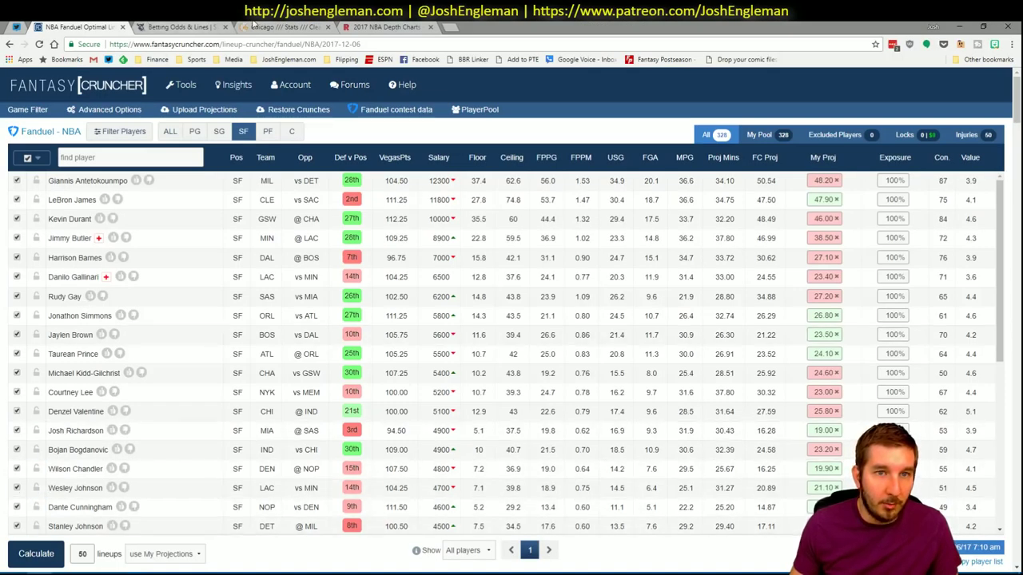
pyautogui.click(299, 28)
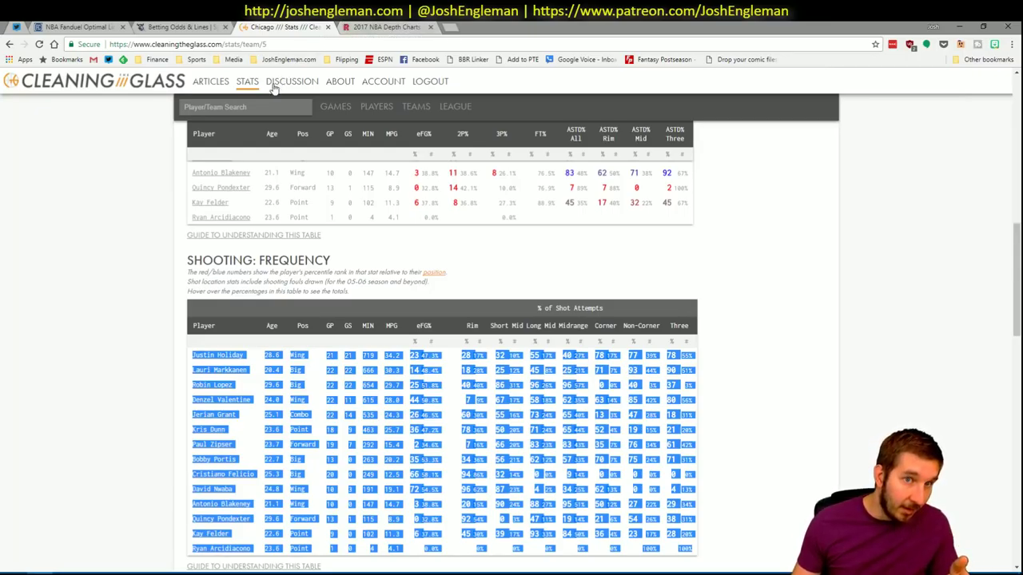
pyautogui.click(255, 105)
pyautogui.write('magic')
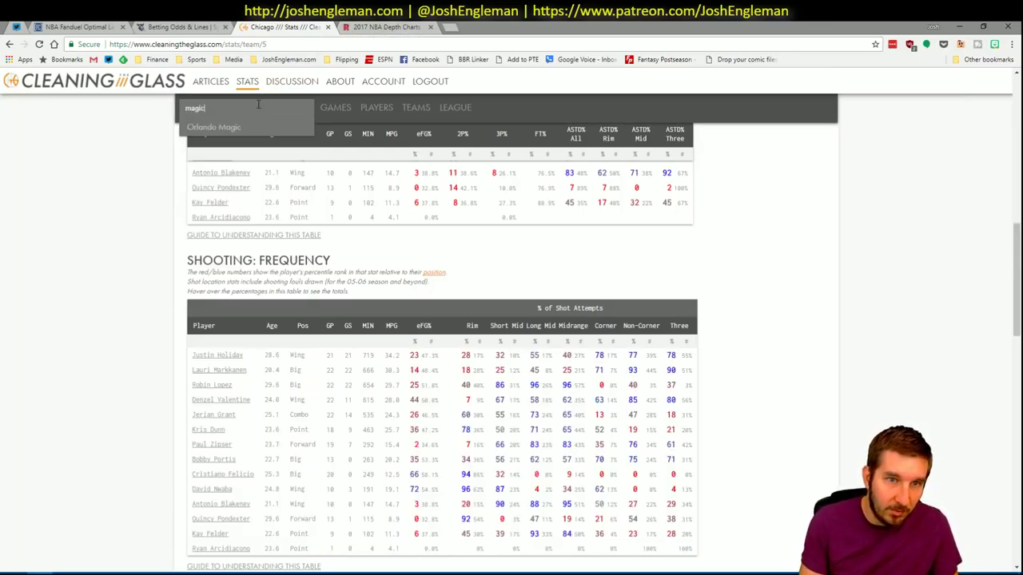
pyautogui.press('Down')
pyautogui.press('Return')
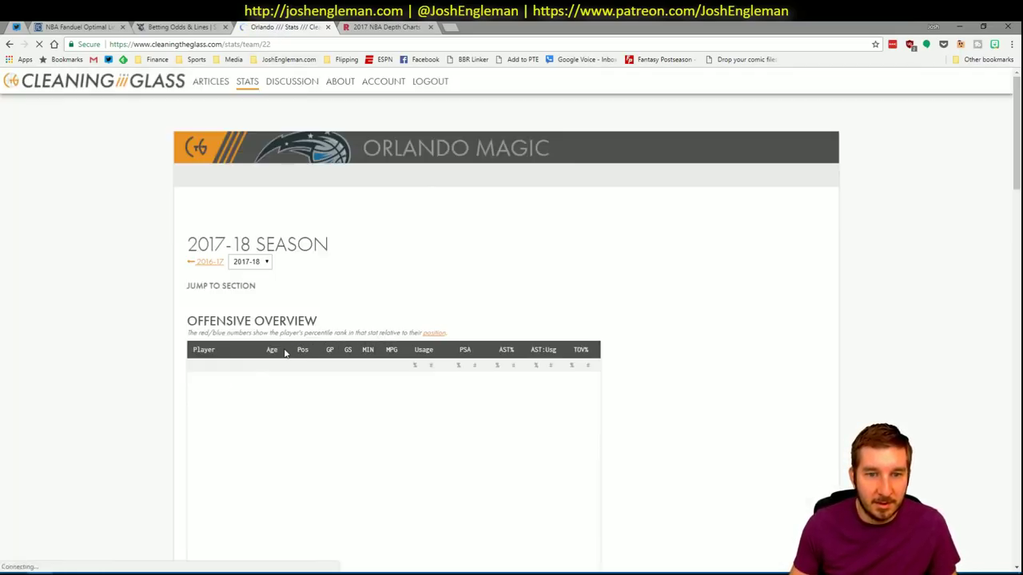
pyautogui.scroll(-4, 356, 297)
pyautogui.scroll(-5, 356, 297)
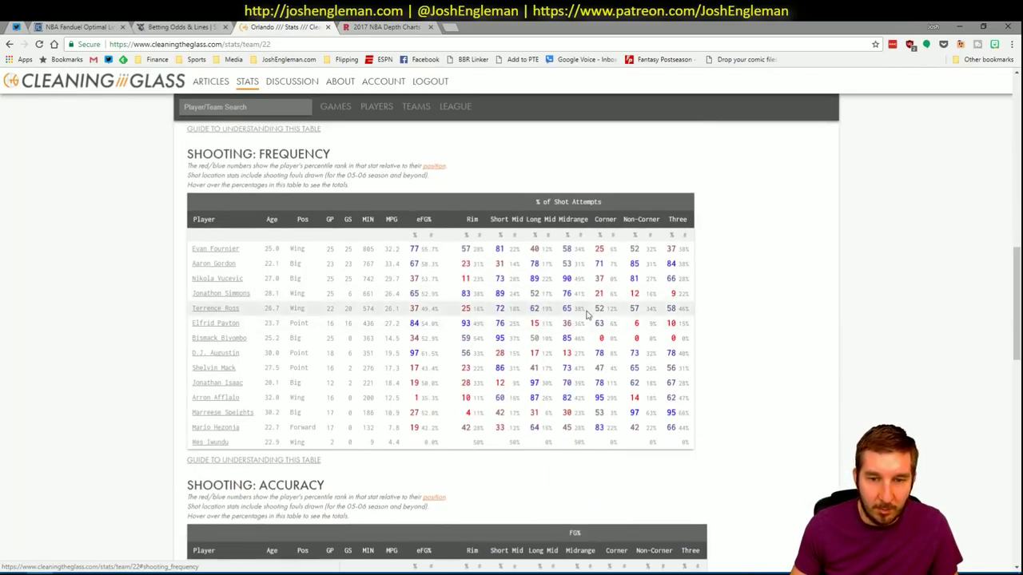
pyautogui.moveTo(689, 444); pyautogui.dragTo(192, 249)
# - Bring both Excel workbooks up and open the main workbook's CTG sheet
pyautogui.hotkey('alt', 'Tab')
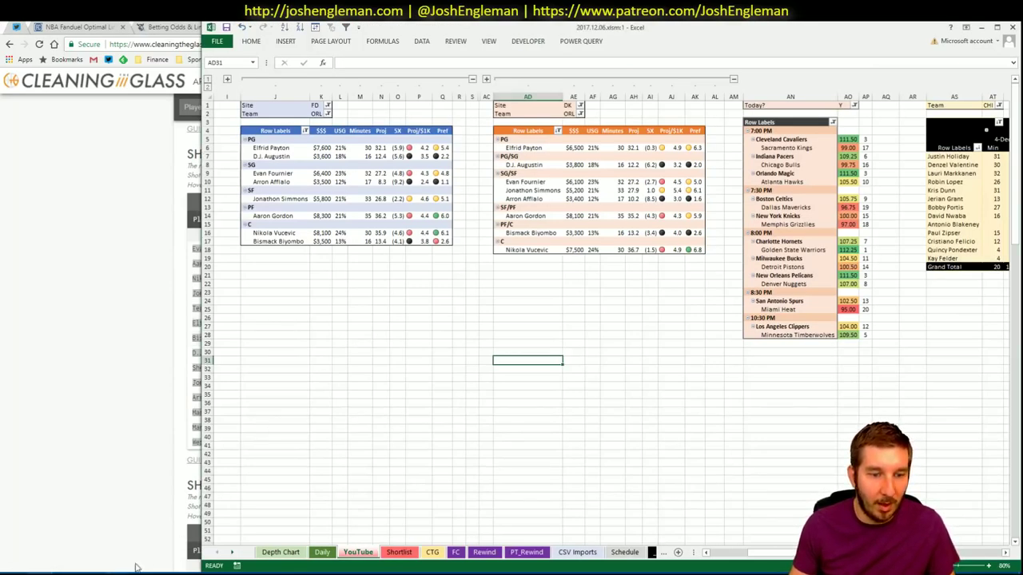
pyautogui.moveTo(125, 569)
pyautogui.click(165, 543)
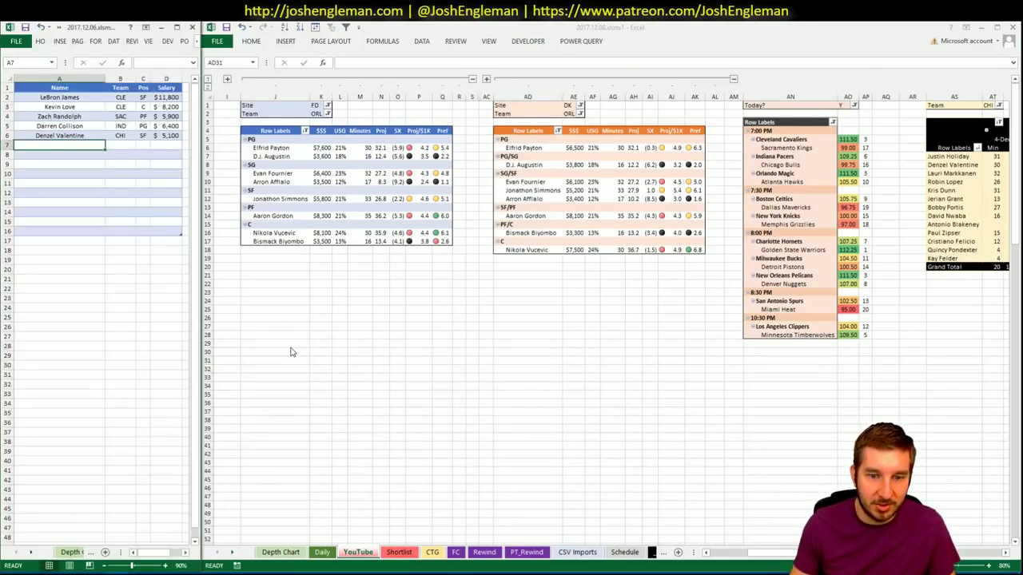
pyautogui.click(436, 554)
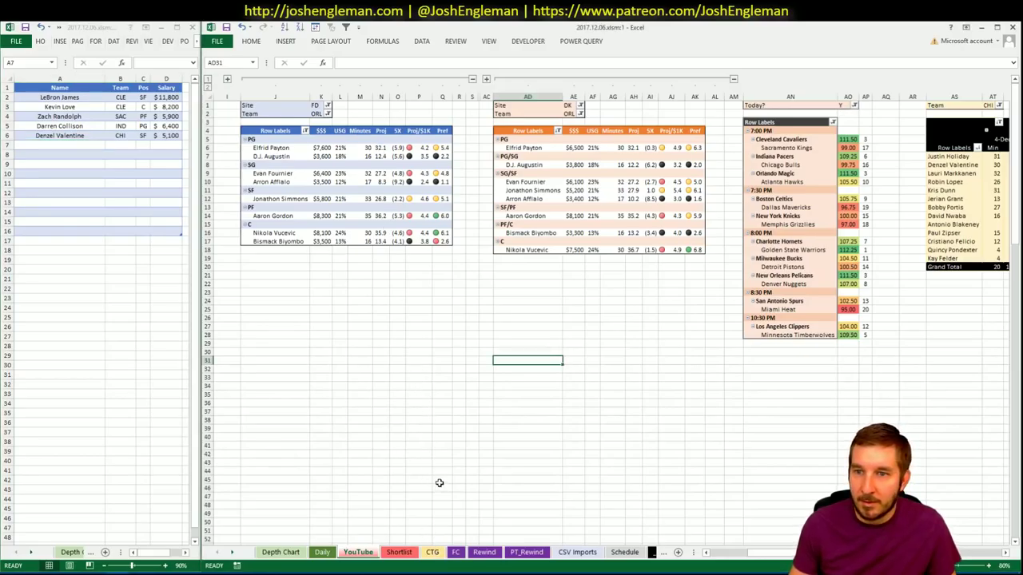
pyautogui.click(432, 552)
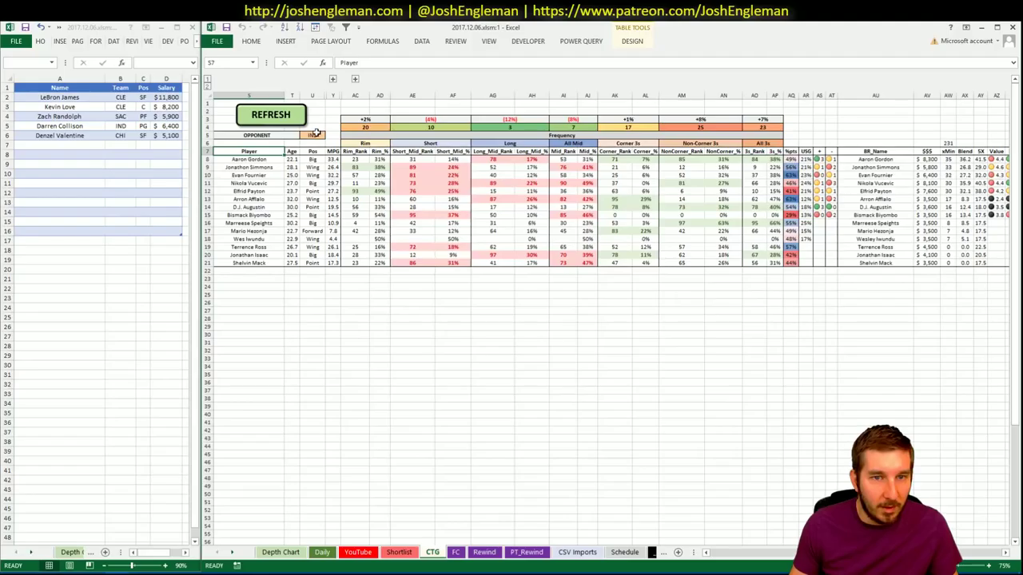
# - Set the CTG sheet's opponent cell to ATL
pyautogui.click(317, 133)
pyautogui.write('ATL')
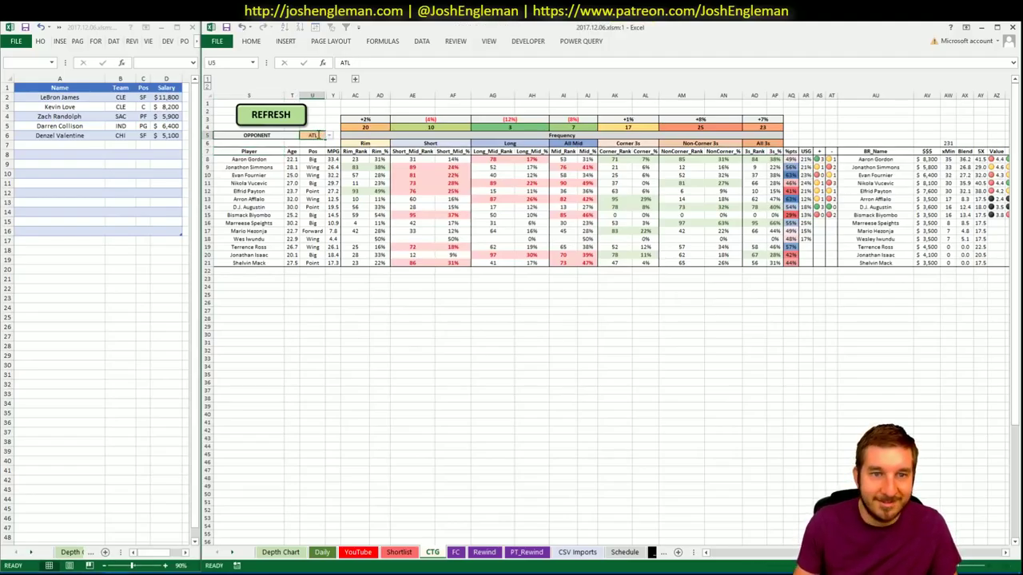
pyautogui.press('Return')
pyautogui.click(674, 424)
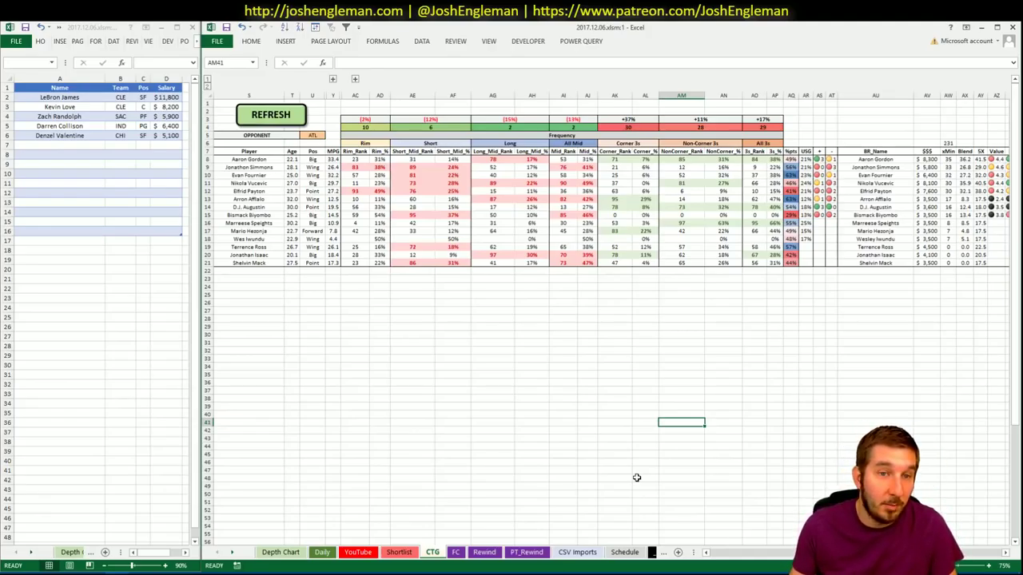
# - Review Aaron Gordon's news and game log in Fantasy Cruncher, then return to Excel's CTG sheet
pyautogui.hotkey('alt', 'Tab')
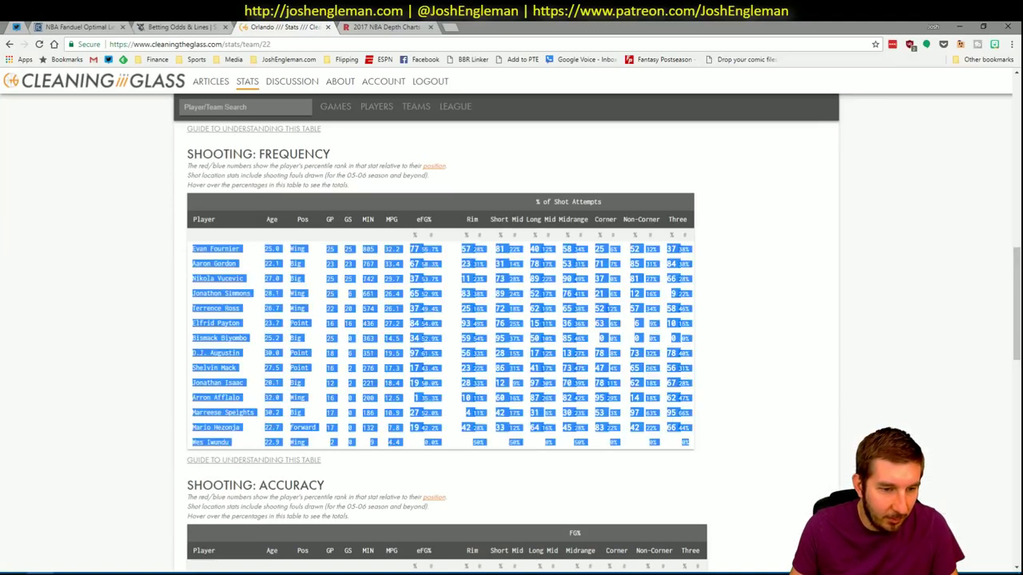
pyautogui.click(48, 25)
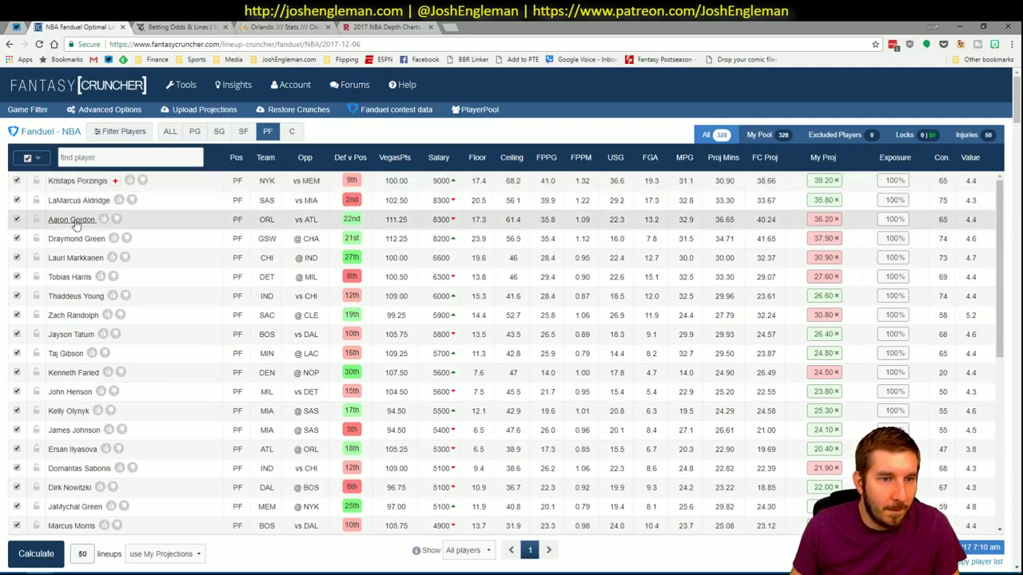
pyautogui.click(74, 223)
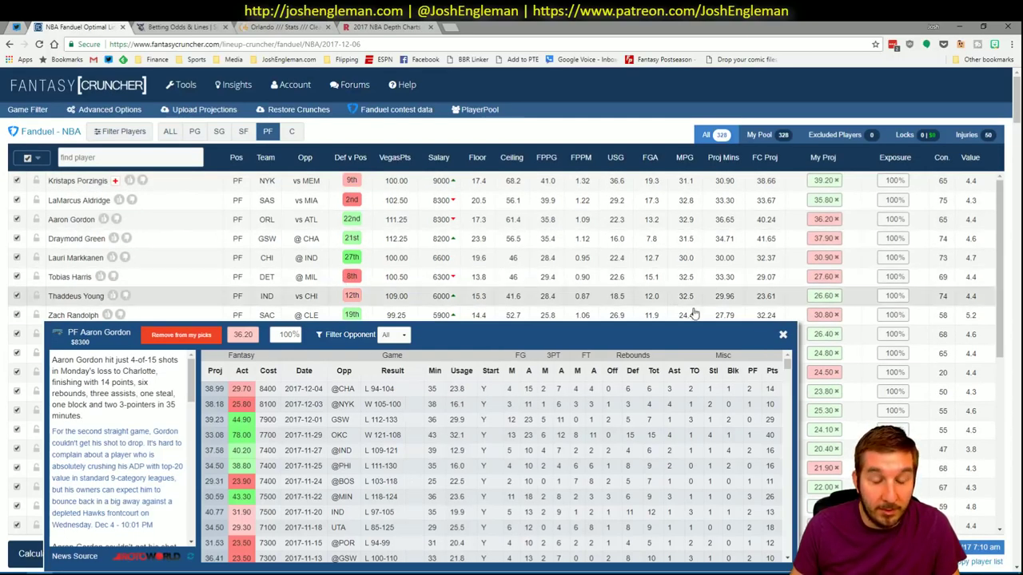
pyautogui.click(783, 336)
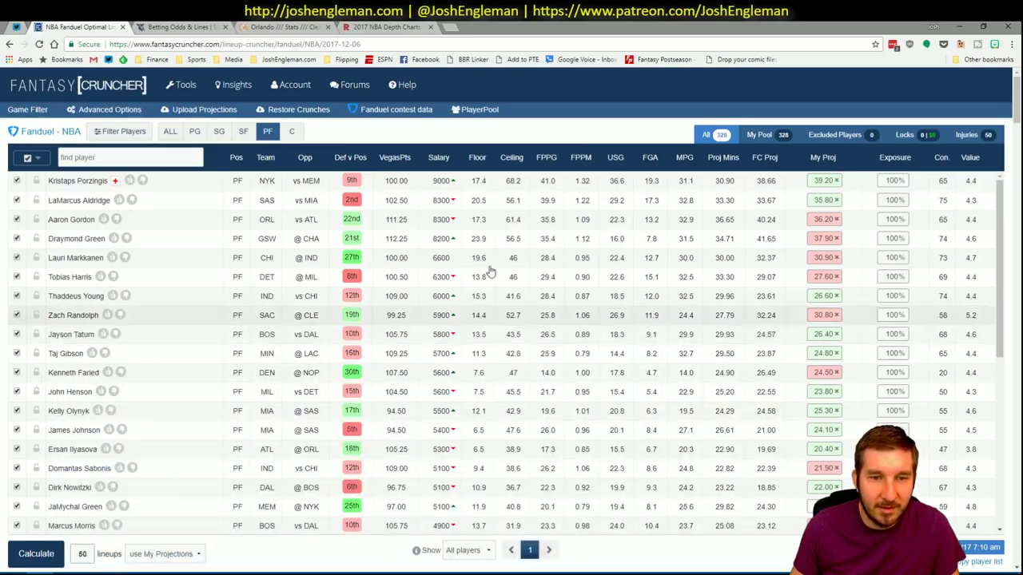
pyautogui.click(956, 29)
pyautogui.click(489, 333)
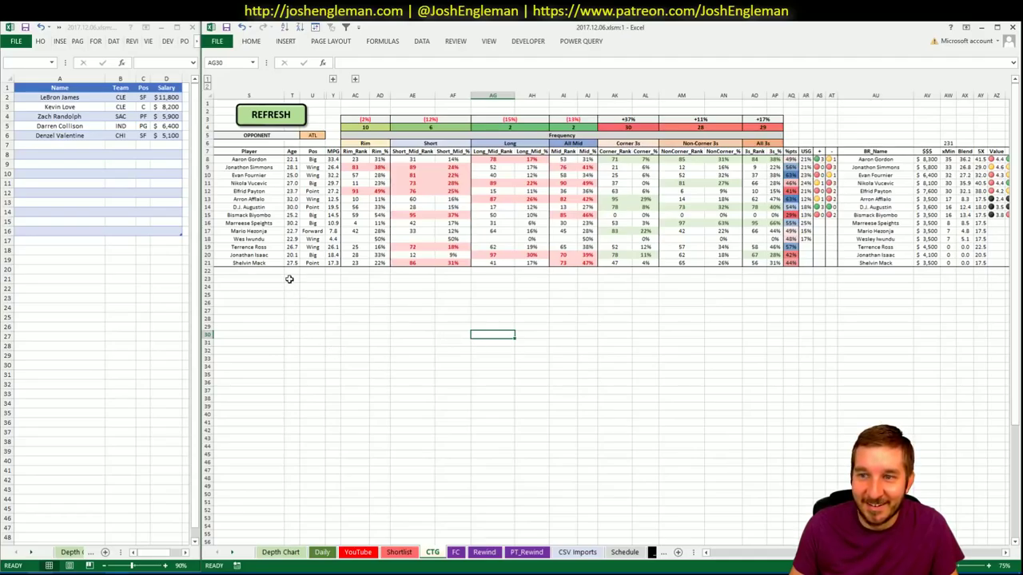
# - Set the YouTube sheet's minutes pivot team filter to ORL
pyautogui.click(92, 157)
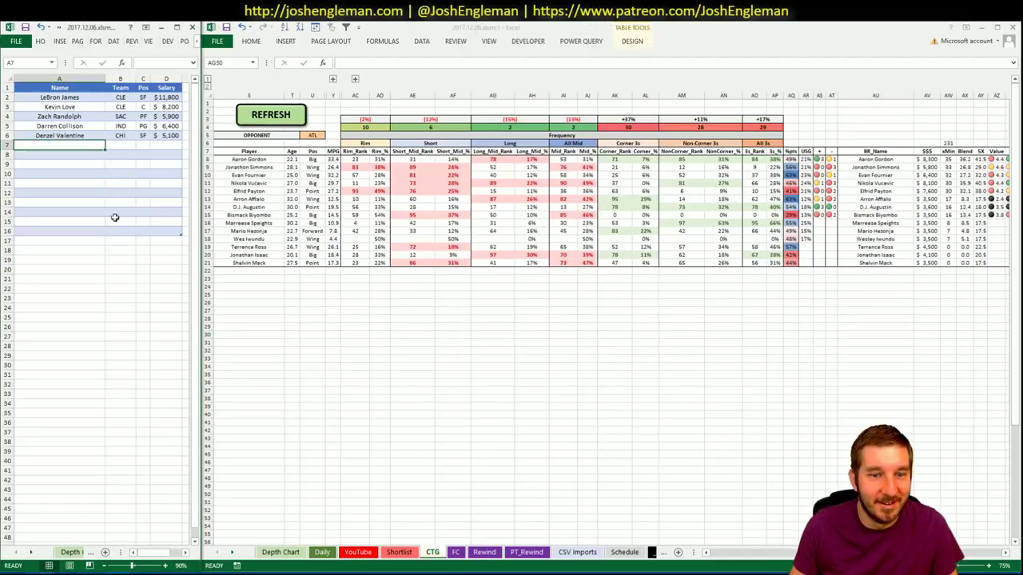
pyautogui.click(358, 552)
pyautogui.hscroll(6, 877, 394)
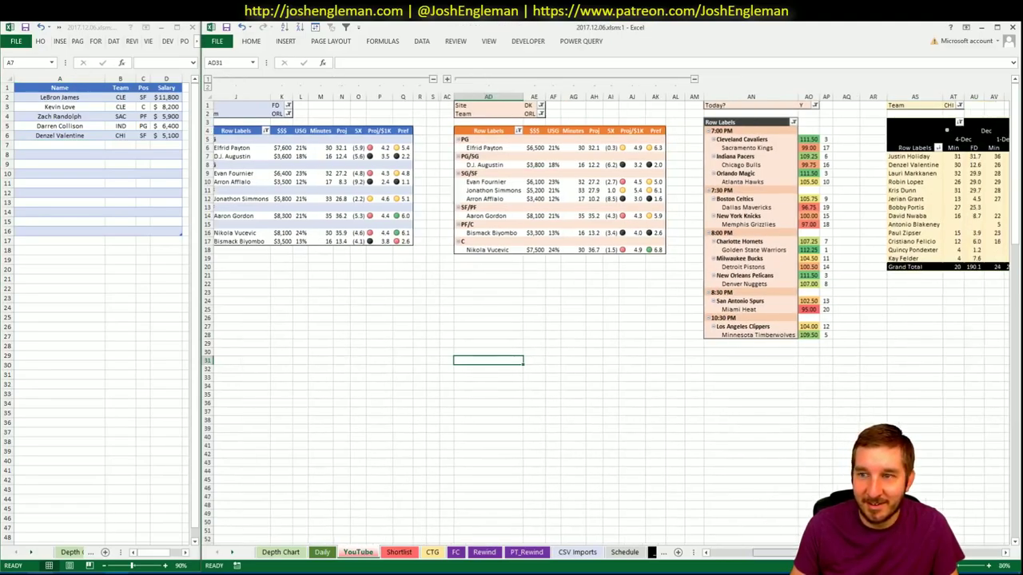
pyautogui.click(608, 105)
pyautogui.write('ORL')
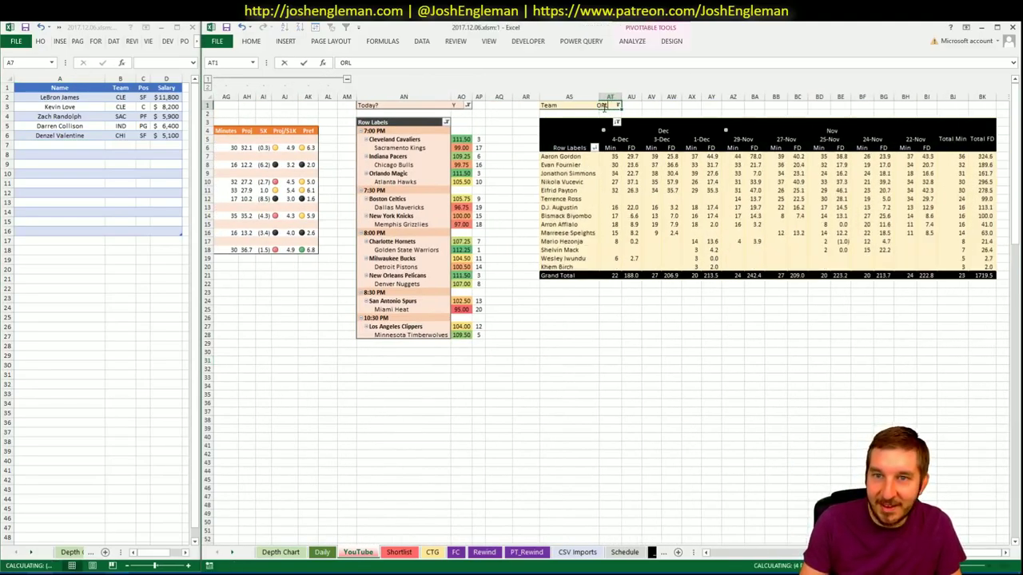
pyautogui.press('Return')
pyautogui.press('Return')
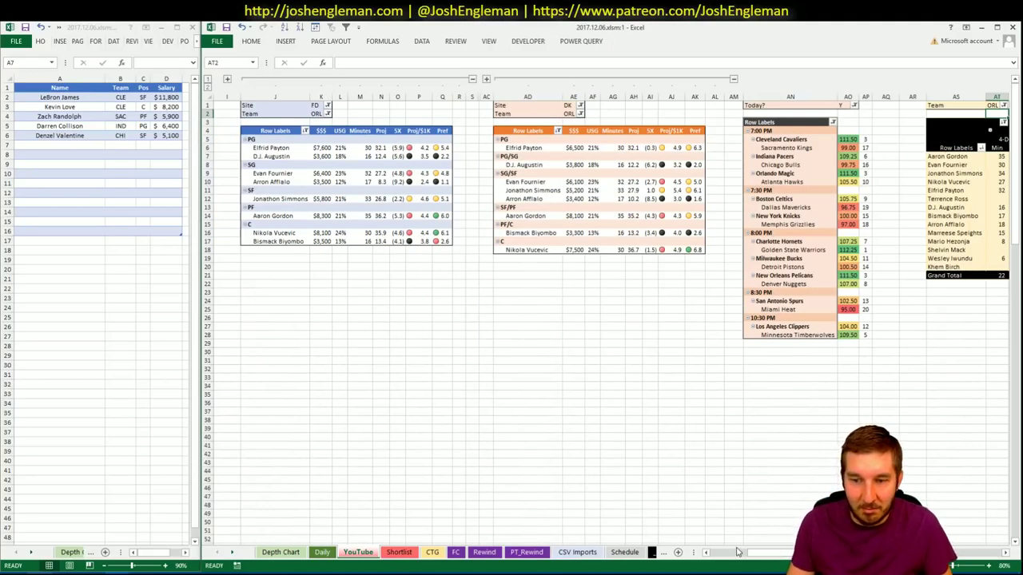
# - Add Aaron Gordon to the shortlist, filling in ORL, PF and $8,300
pyautogui.click(79, 144)
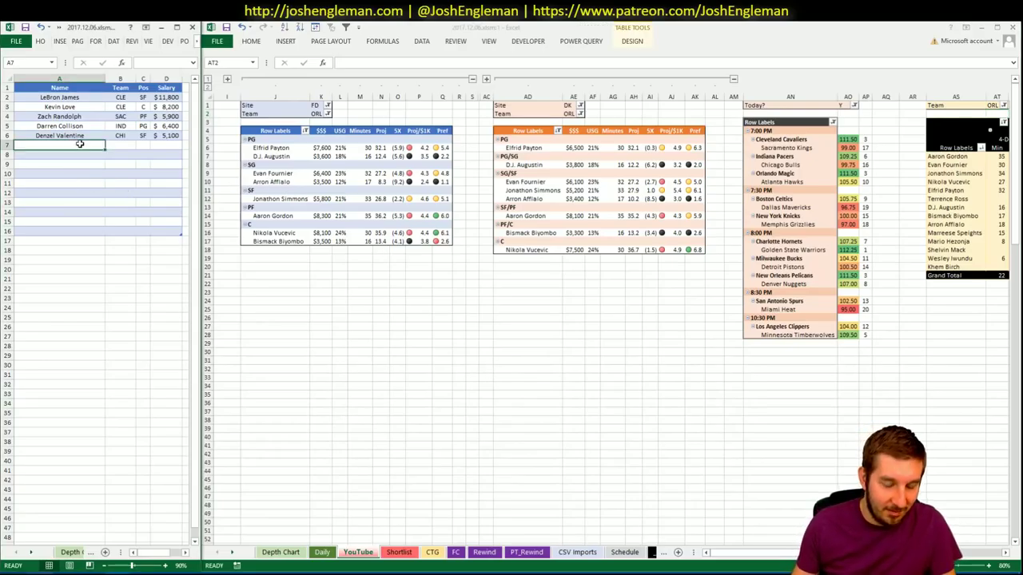
pyautogui.write('AaronGor')
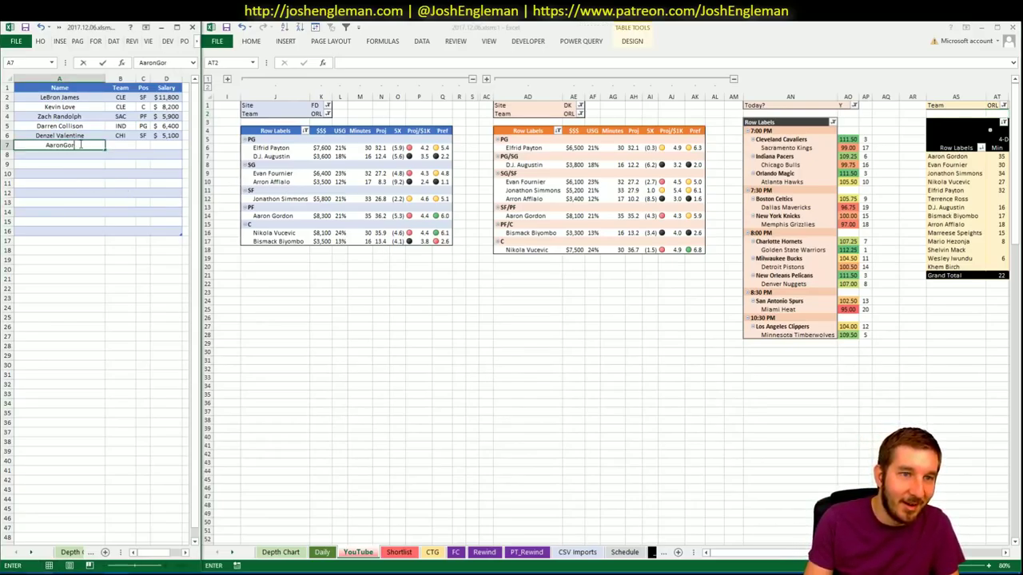
pyautogui.press('BackSpace')
pyautogui.press('BackSpace')
pyautogui.press('BackSpace')
pyautogui.write('Gordon')
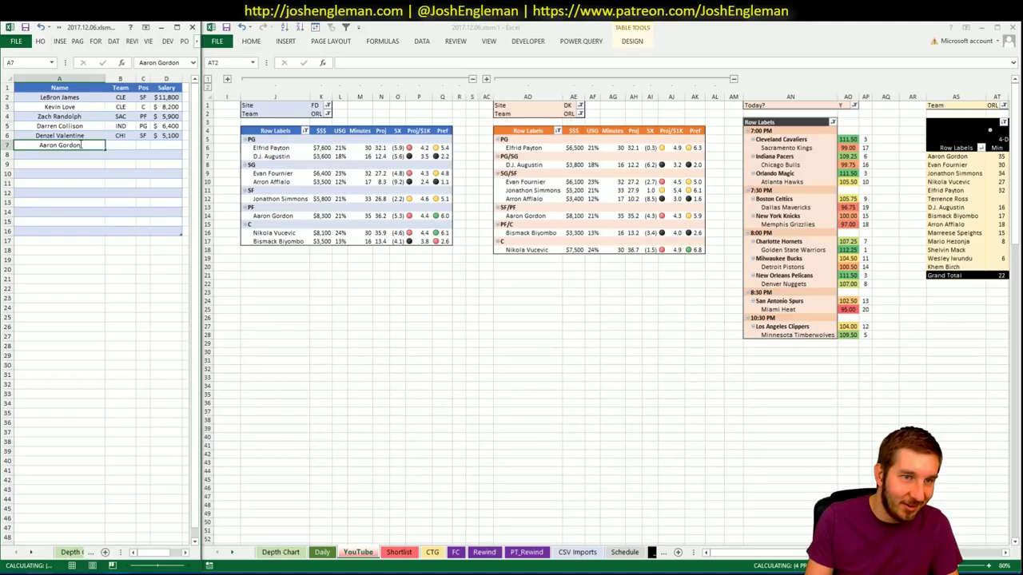
pyautogui.press('Return')
pyautogui.click(413, 324)
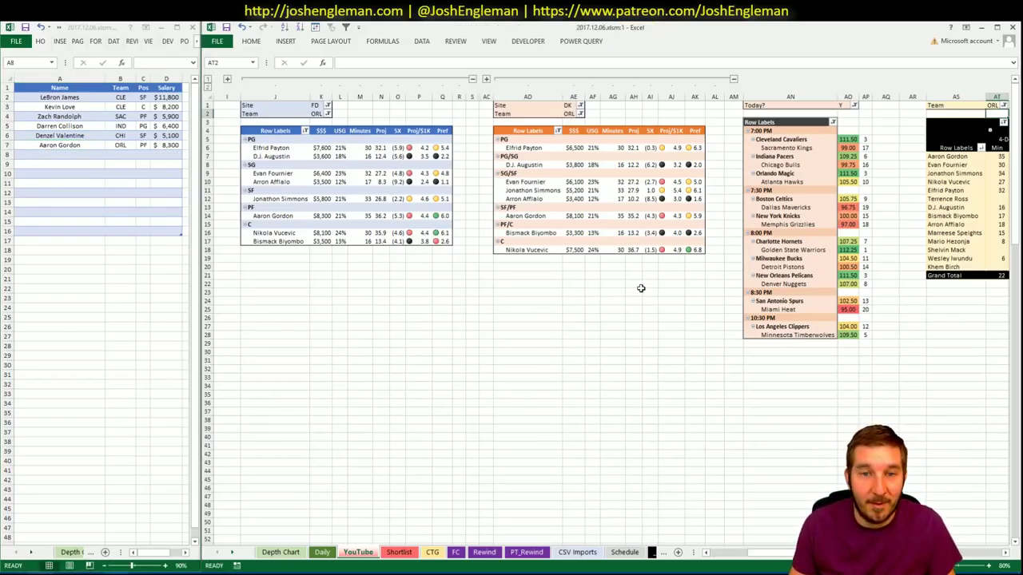
# - Look over the CTG sheet, then go back to the YouTube pivot sheet
pyautogui.click(432, 552)
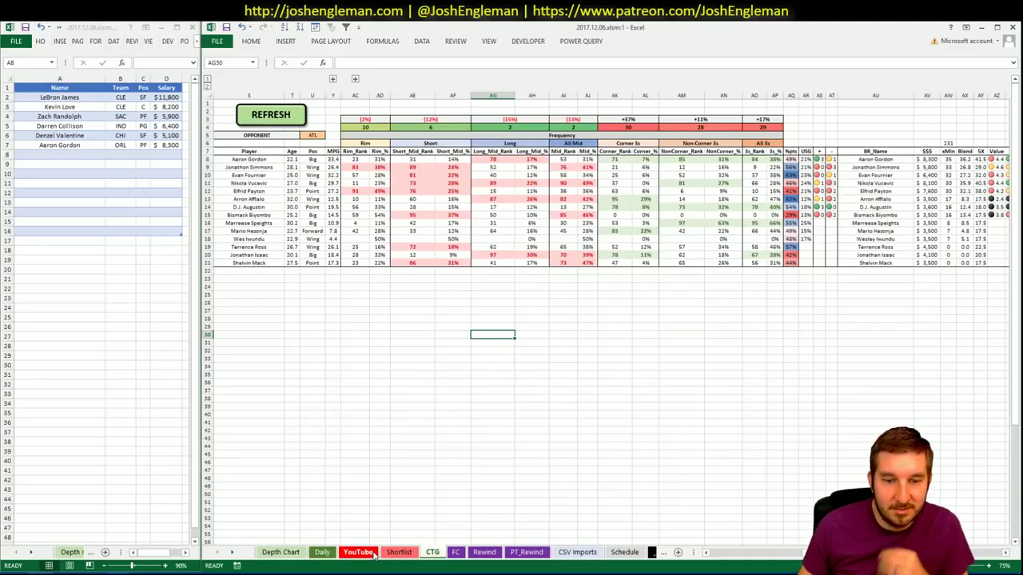
pyautogui.click(345, 553)
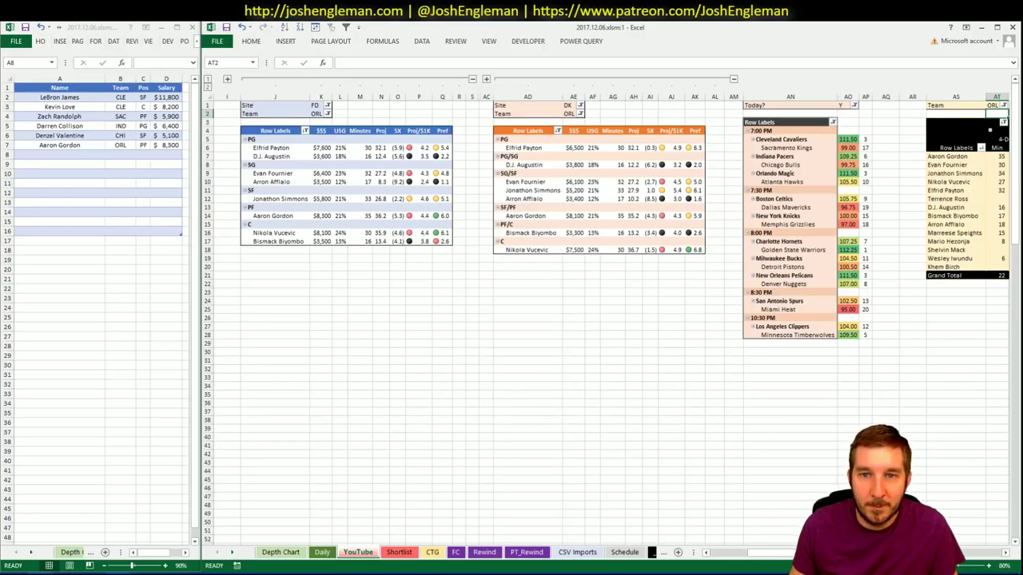
pyautogui.click(793, 552)
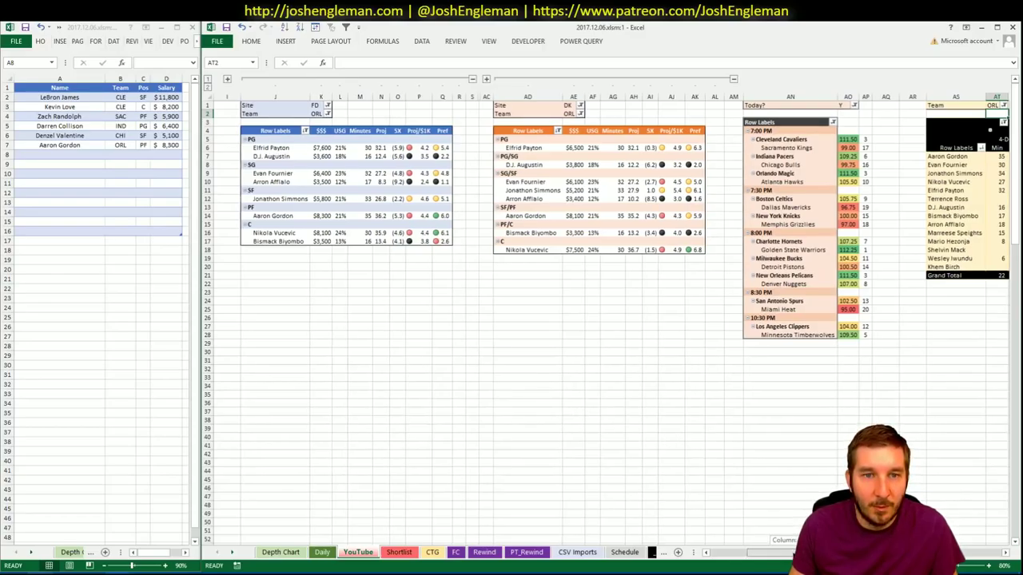
pyautogui.moveTo(793, 552); pyautogui.dragTo(799, 552)
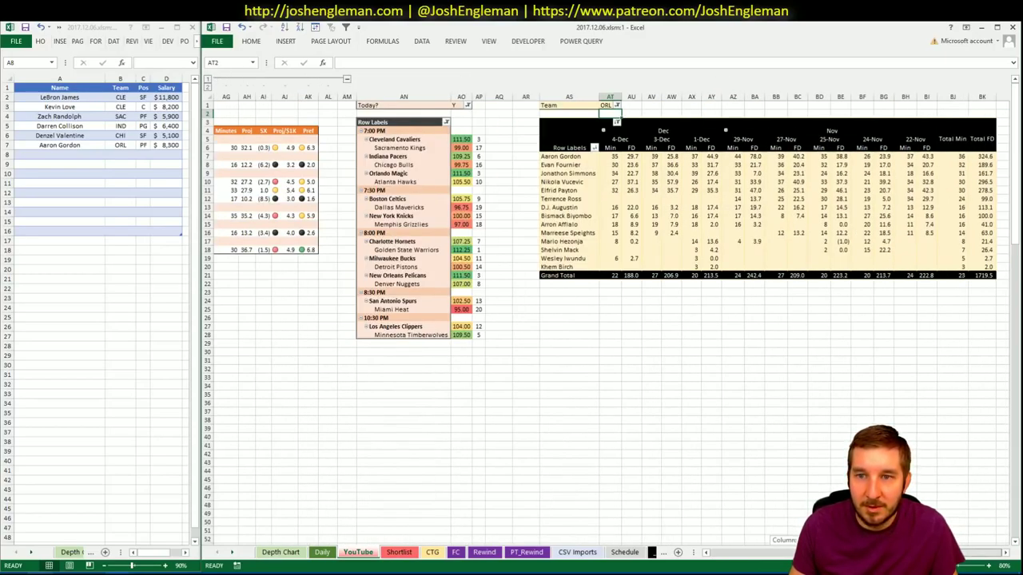
pyautogui.moveTo(799, 550); pyautogui.dragTo(792, 543)
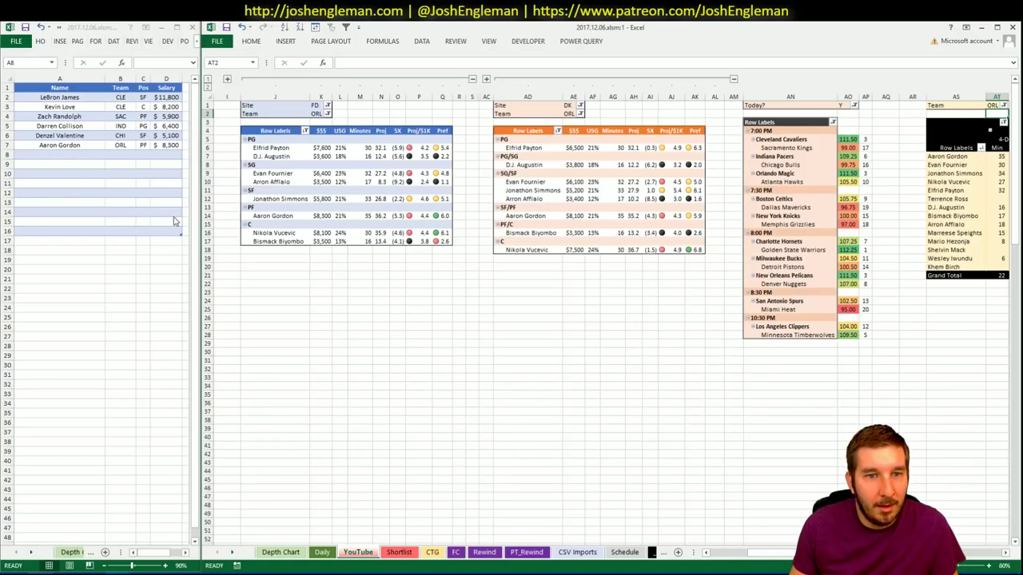
# - Add Evan Fournier to the shortlist, filling in ORL, SG and $6,400
pyautogui.click(58, 158)
pyautogui.write('Evan Fournier')
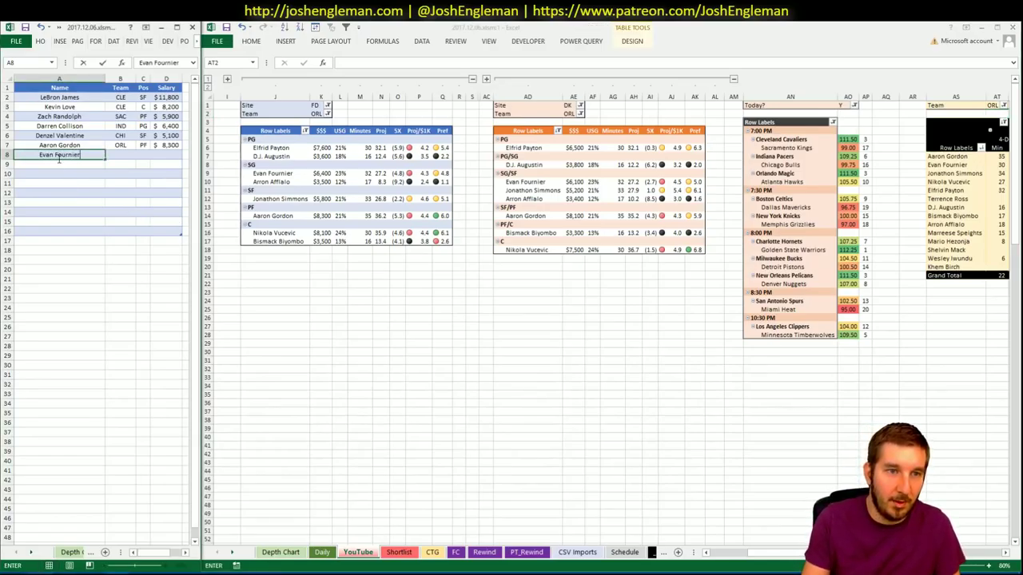
pyautogui.press('Return')
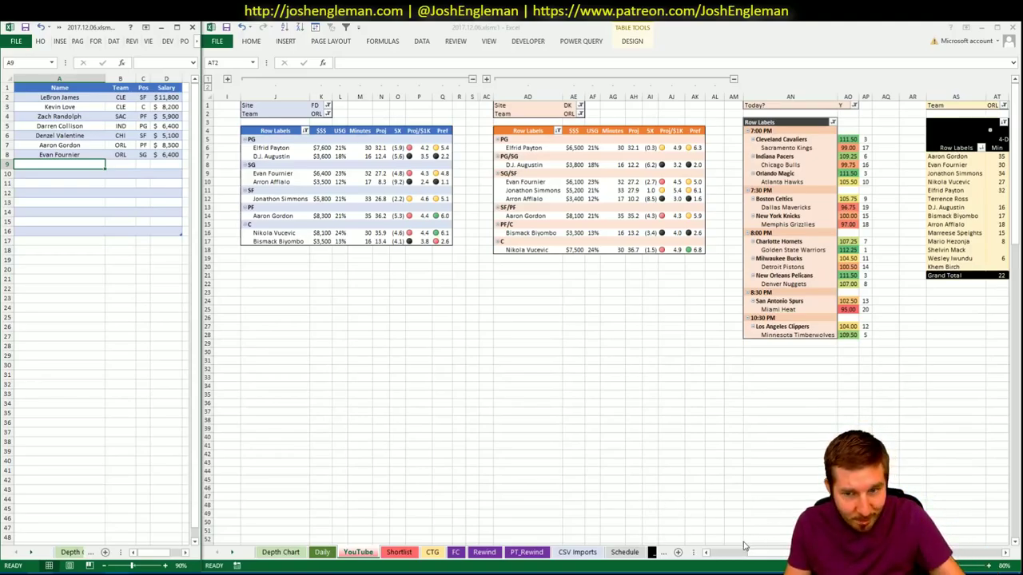
pyautogui.click(782, 555)
pyautogui.moveTo(781, 554); pyautogui.dragTo(788, 555)
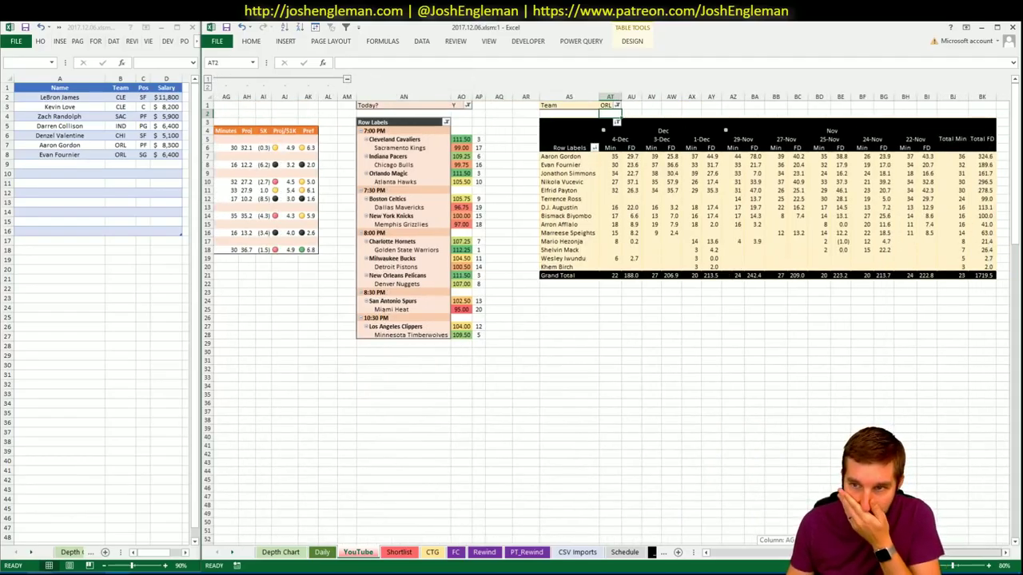
pyautogui.moveTo(788, 555); pyautogui.dragTo(781, 554)
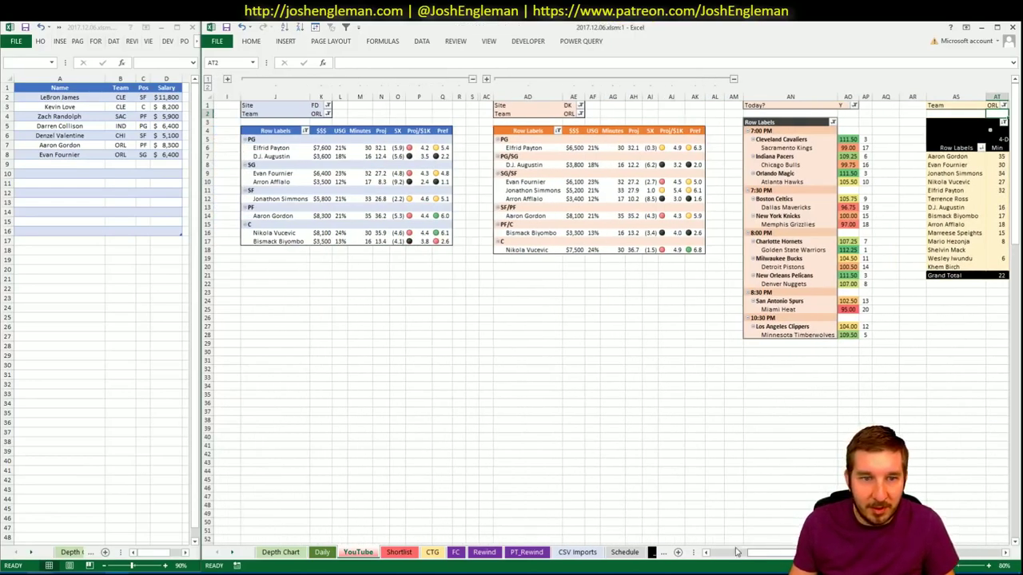
pyautogui.hotkey('alt', 'Tab')
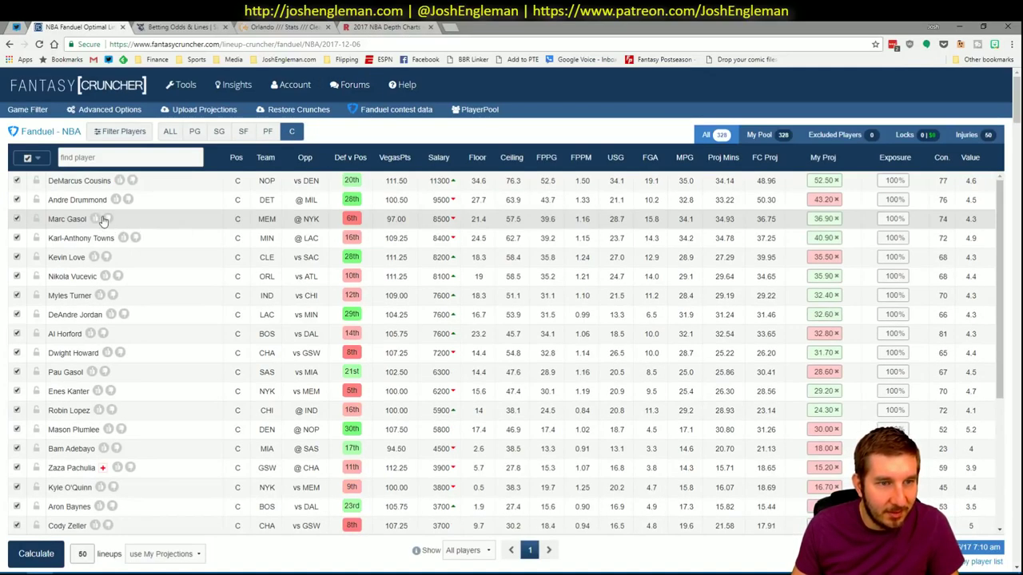
pyautogui.click(75, 275)
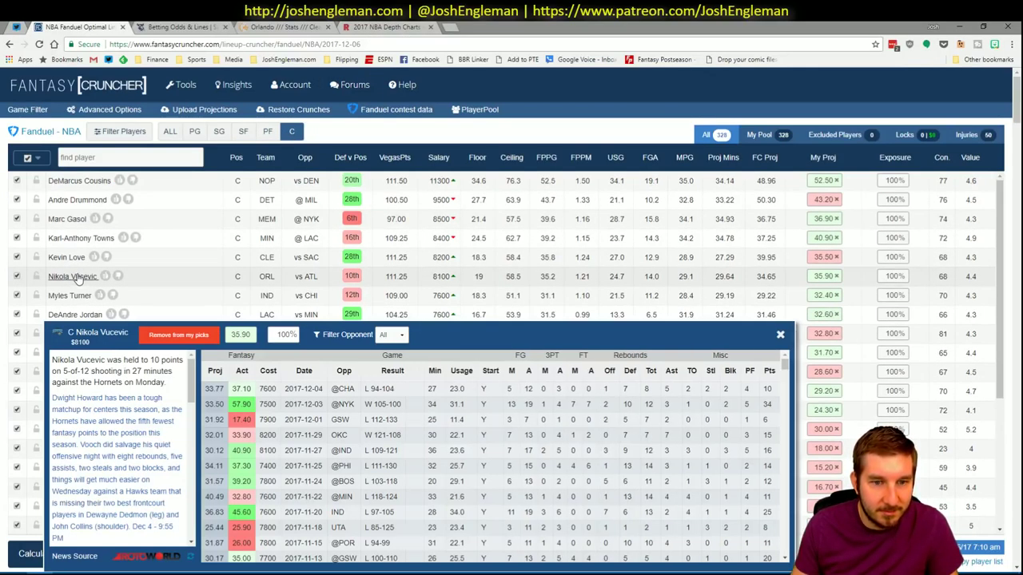
pyautogui.click(780, 334)
pyautogui.hotkey('ctrl', 'Tab')
pyautogui.hotkey('ctrl', 'Tab')
pyautogui.hotkey('ctrl', 'Tab')
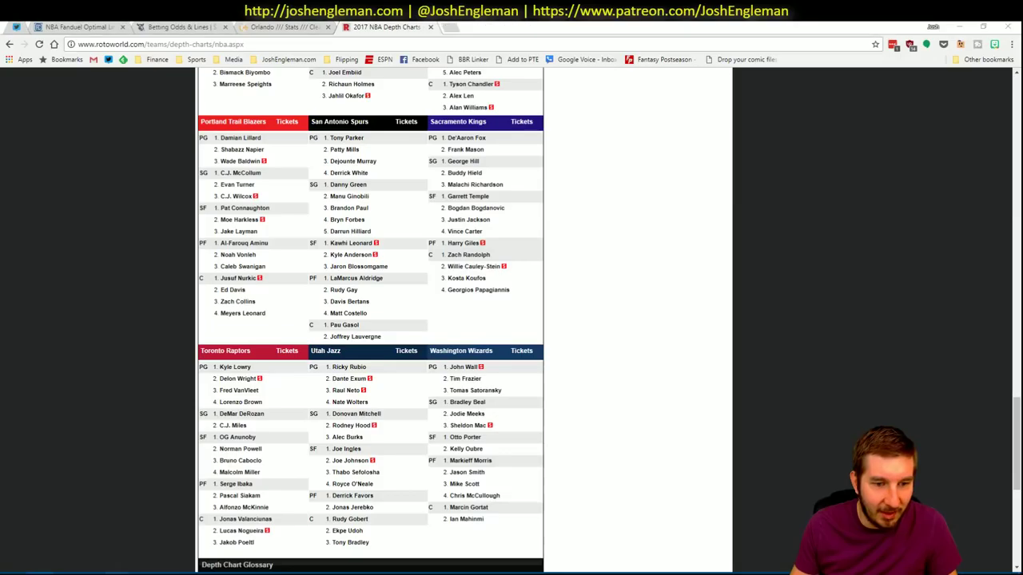
pyautogui.click(88, 536)
pyautogui.click(171, 513)
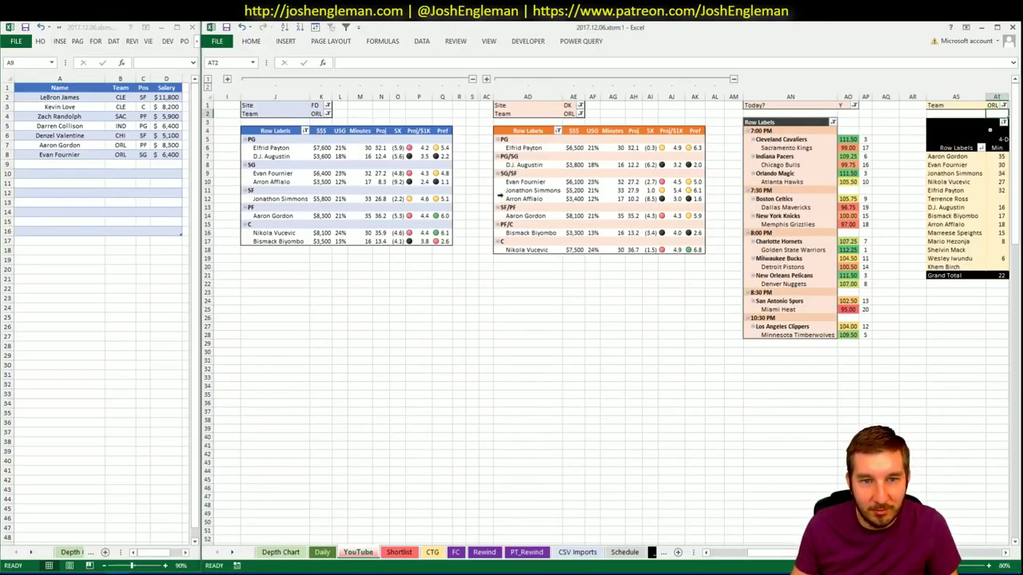
pyautogui.click(473, 249)
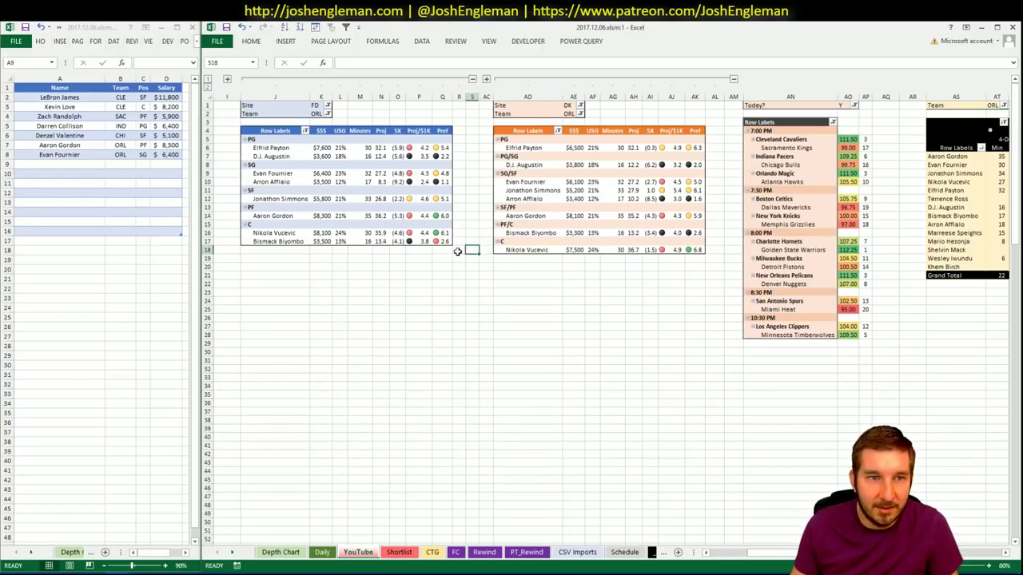
pyautogui.click(92, 165)
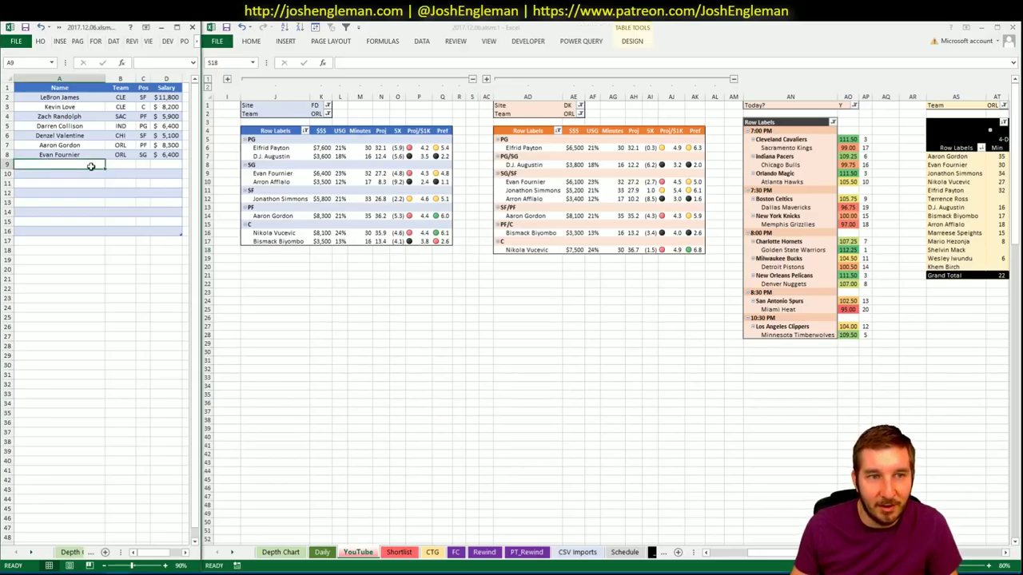
pyautogui.click(316, 115)
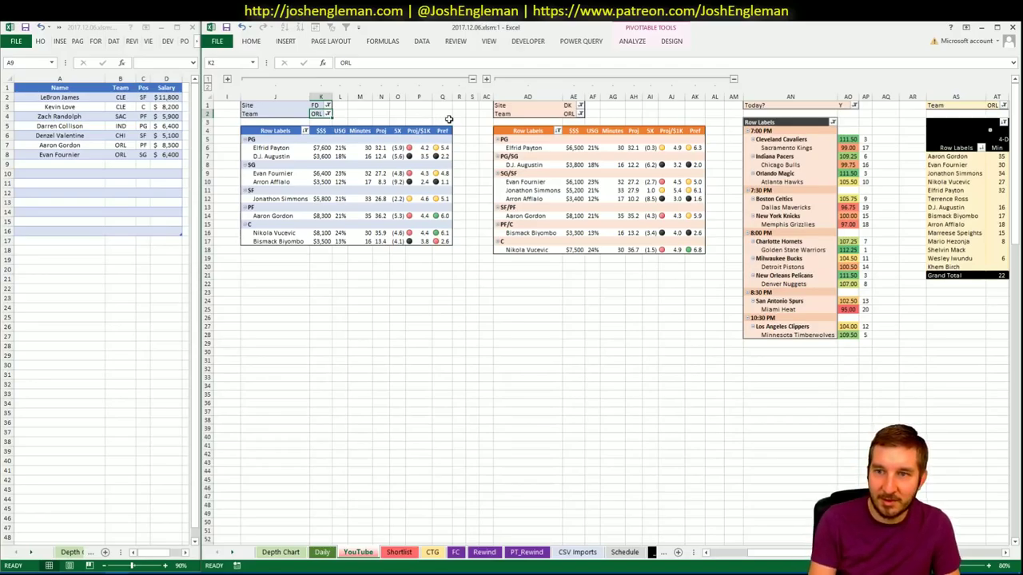
# - Switch the FanDuel and DraftKings pivot team filters to ATL
pyautogui.write('AT')
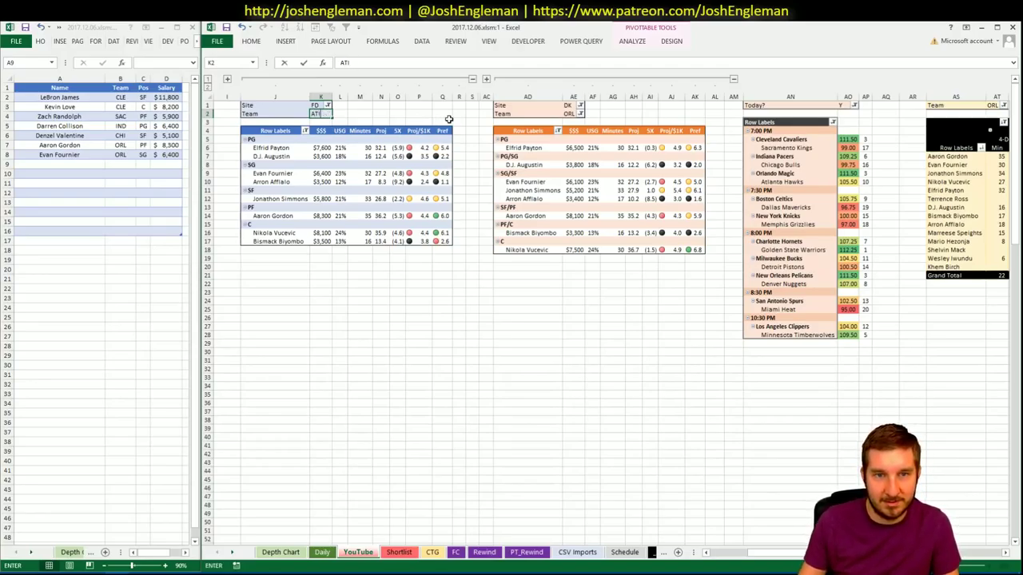
pyautogui.write('L')
pyautogui.press('Tab')
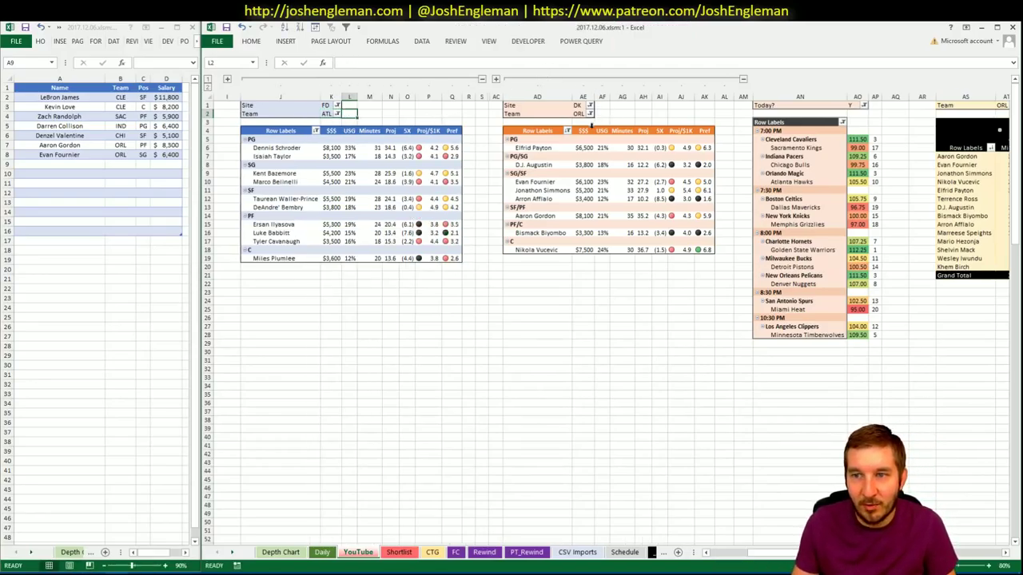
pyautogui.click(580, 114)
pyautogui.write('ATL')
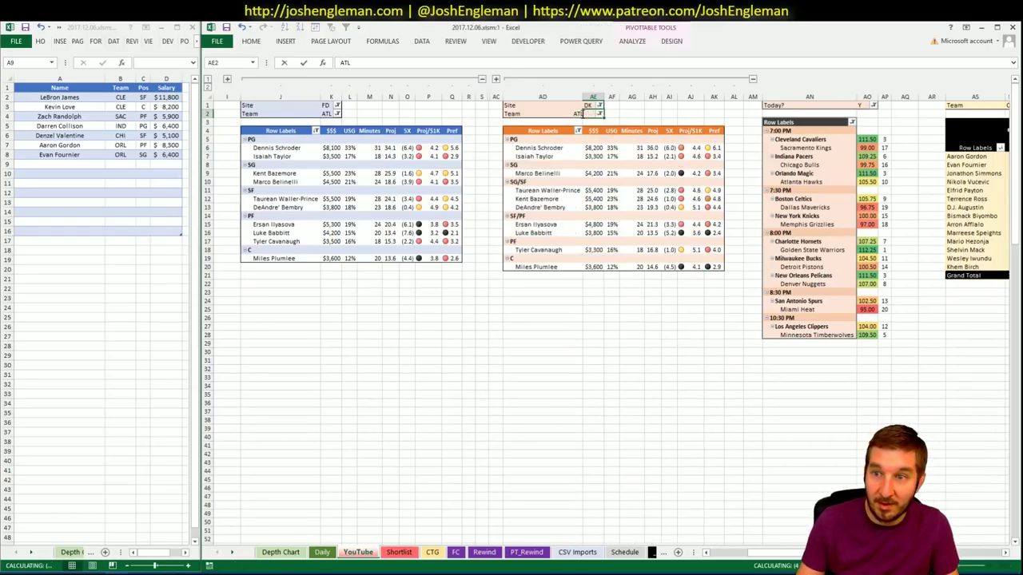
pyautogui.press('Return')
pyautogui.click(946, 345)
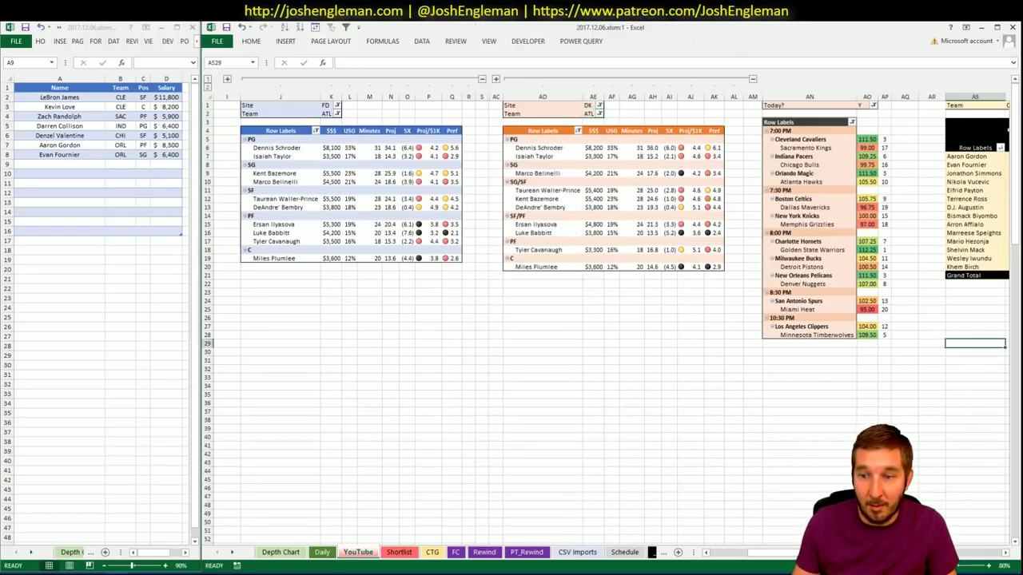
# - Set the minutes pivot's team filter in AT1 to ATL
pyautogui.hscroll(2, 757, 552)
pyautogui.hscroll(2, 607, 320)
pyautogui.click(736, 105)
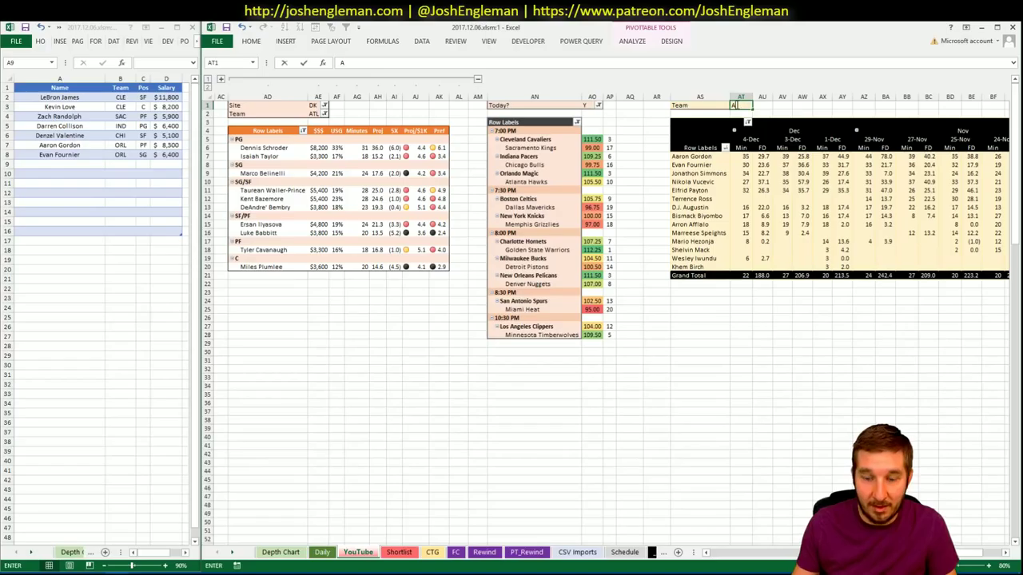
pyautogui.write('ATL')
pyautogui.press('Return')
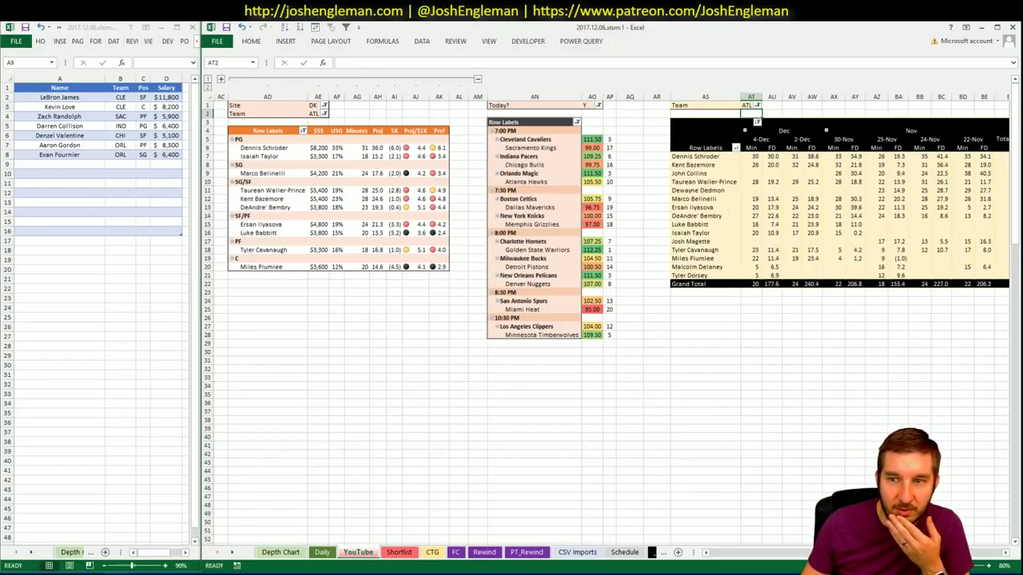
pyautogui.hscroll(-6, 759, 552)
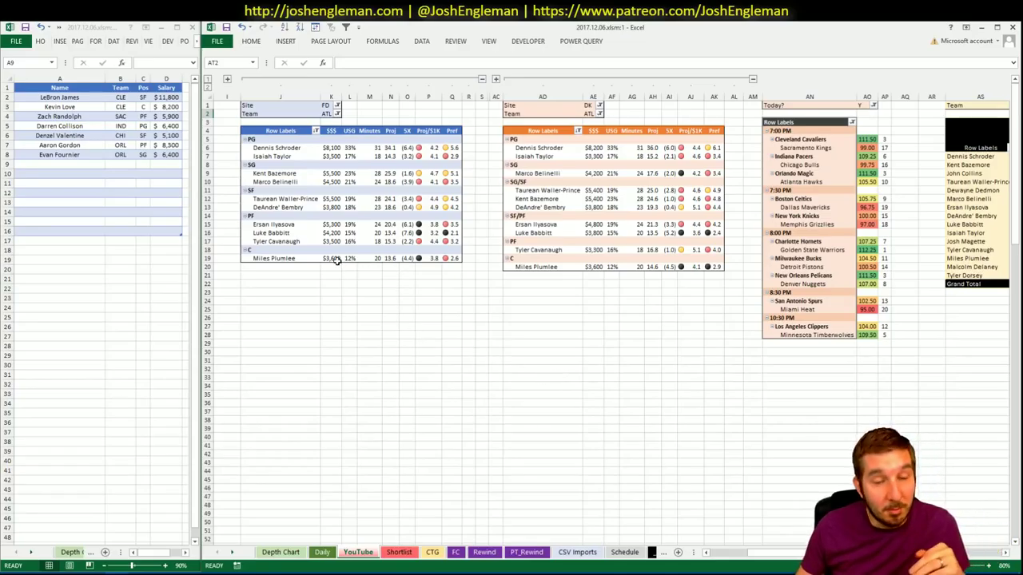
# - Check Kent Bazemore's Proj/$1K value in the FanDuel pivot before heading to the browser
pyautogui.moveTo(336, 261)
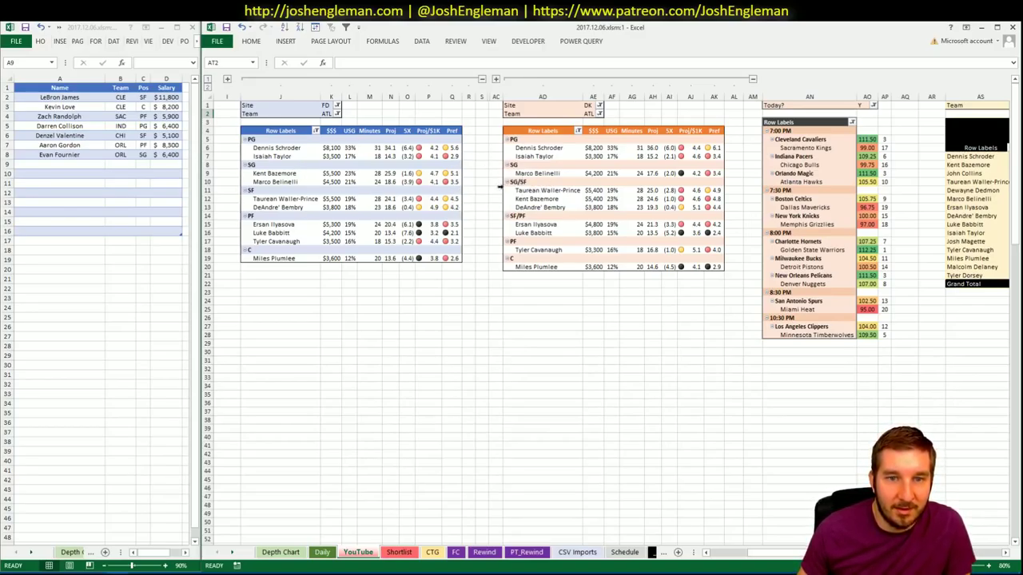
pyautogui.click(314, 192)
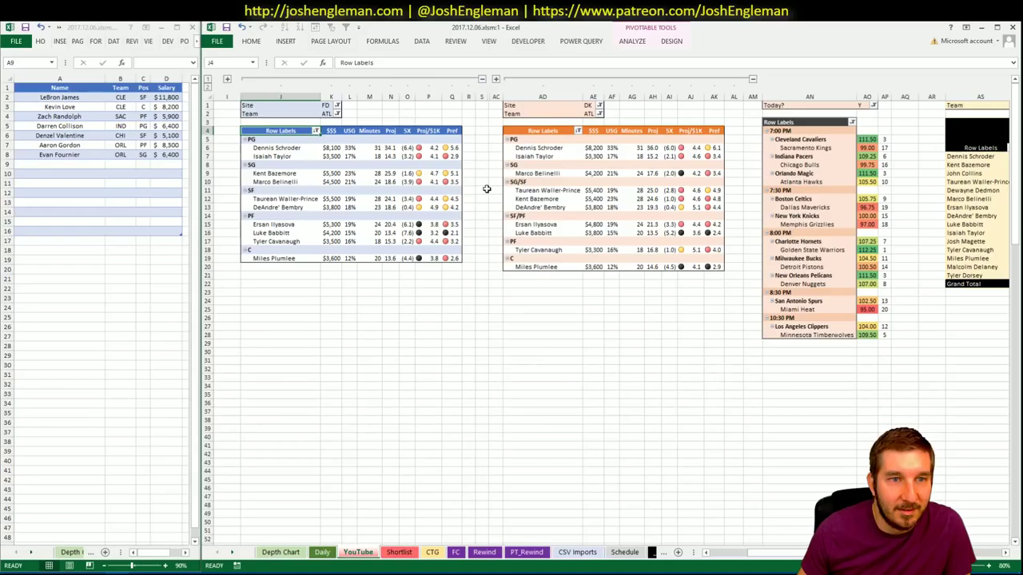
pyautogui.click(428, 174)
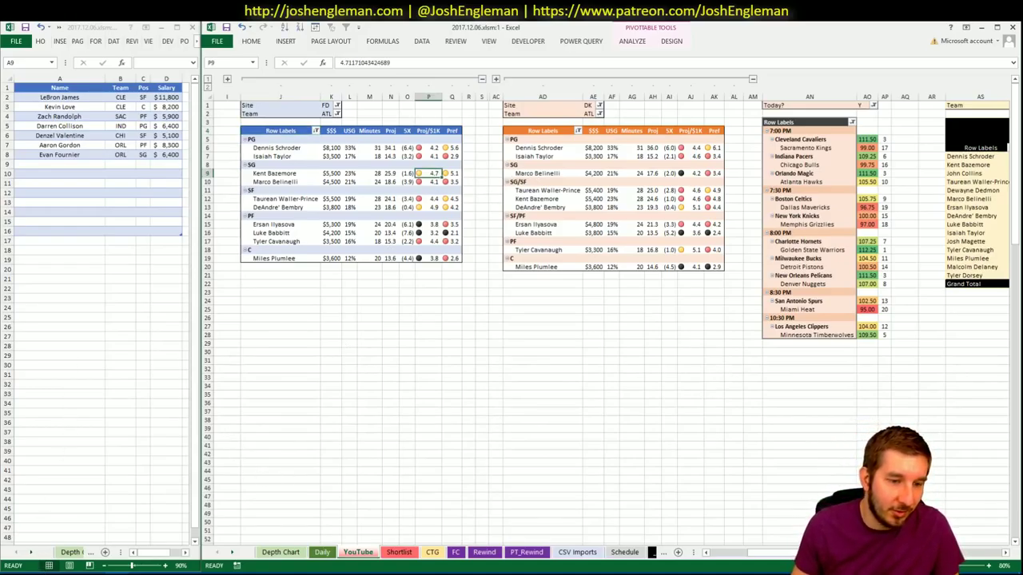
pyautogui.click(57, 562)
# - Search Cleaning the Glass for 'Atl' and open the Atlanta Hawks stats page
pyautogui.click(241, 28)
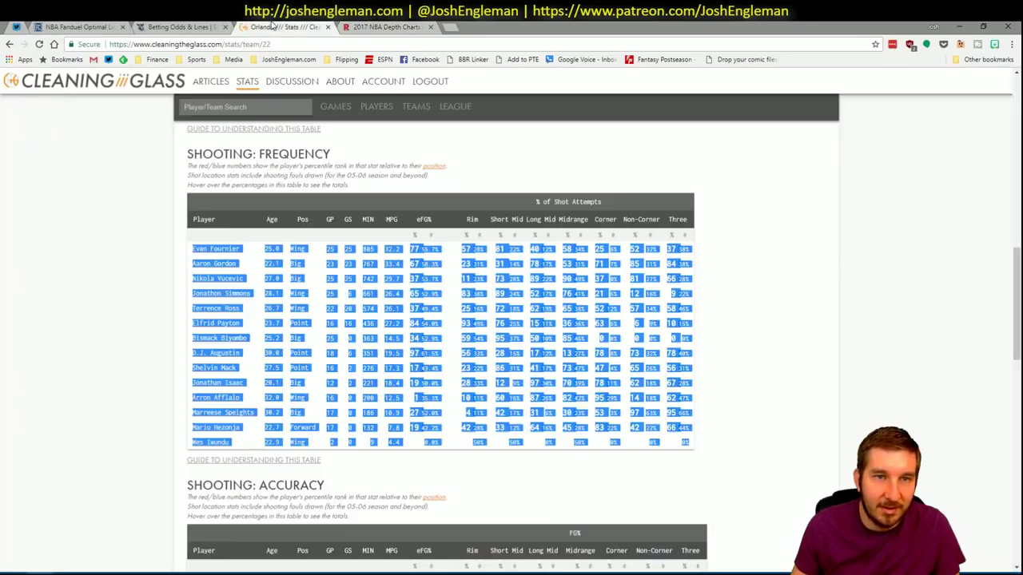
pyautogui.click(238, 112)
pyautogui.write('Atl')
pyautogui.press('Down')
pyautogui.press('Return')
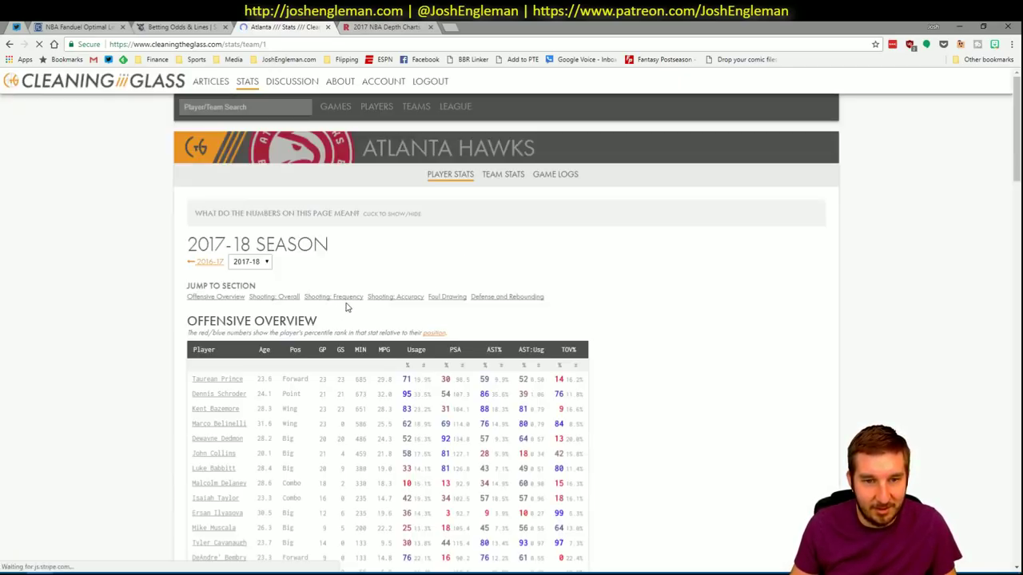
# - Select the Hawks' Shooting: Frequency player table, then return to the Fantasy Cruncher optimizer
pyautogui.click(347, 296)
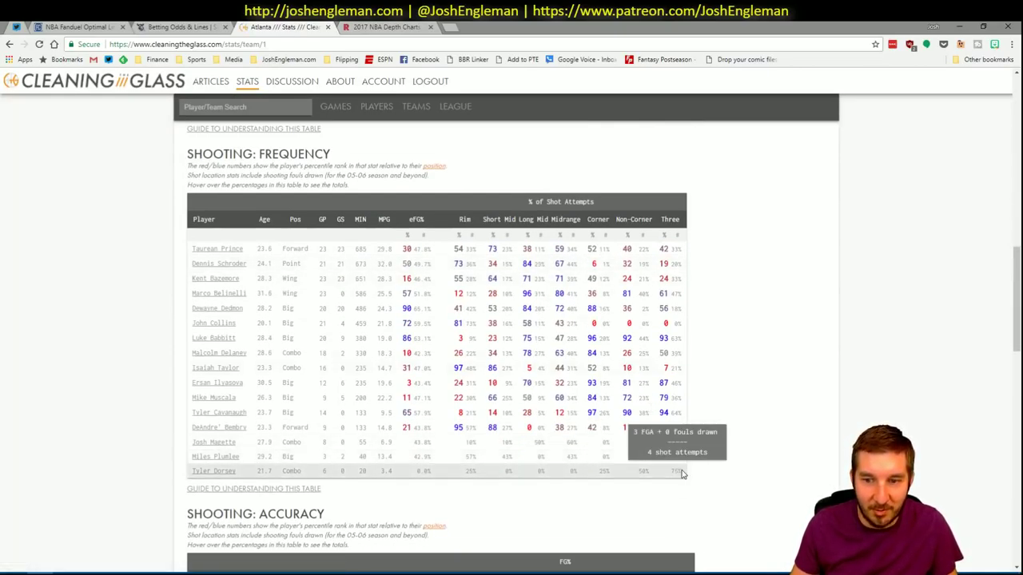
pyautogui.moveTo(684, 472); pyautogui.dragTo(184, 250)
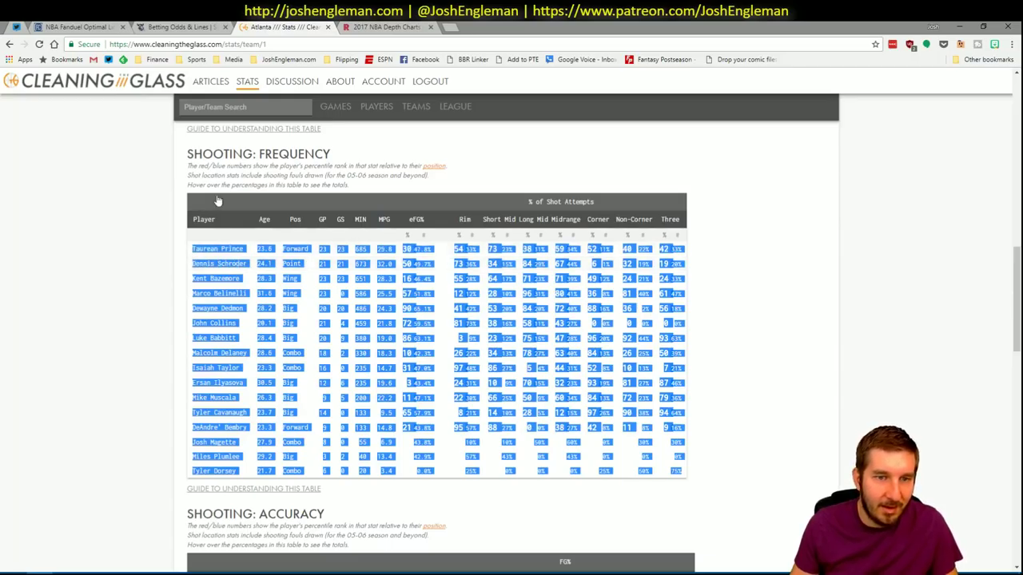
pyautogui.click(367, 27)
pyautogui.click(277, 26)
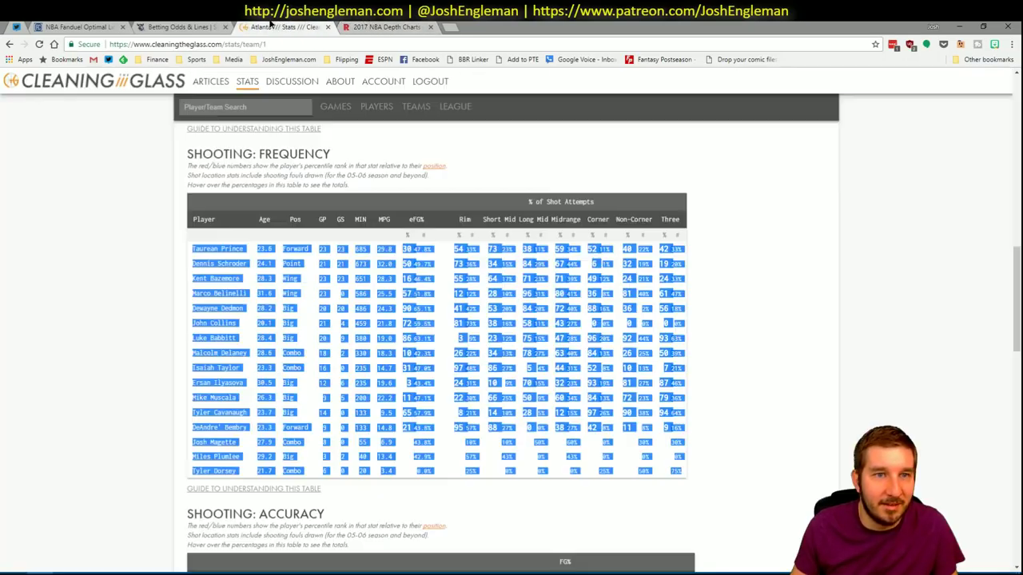
pyautogui.click(91, 26)
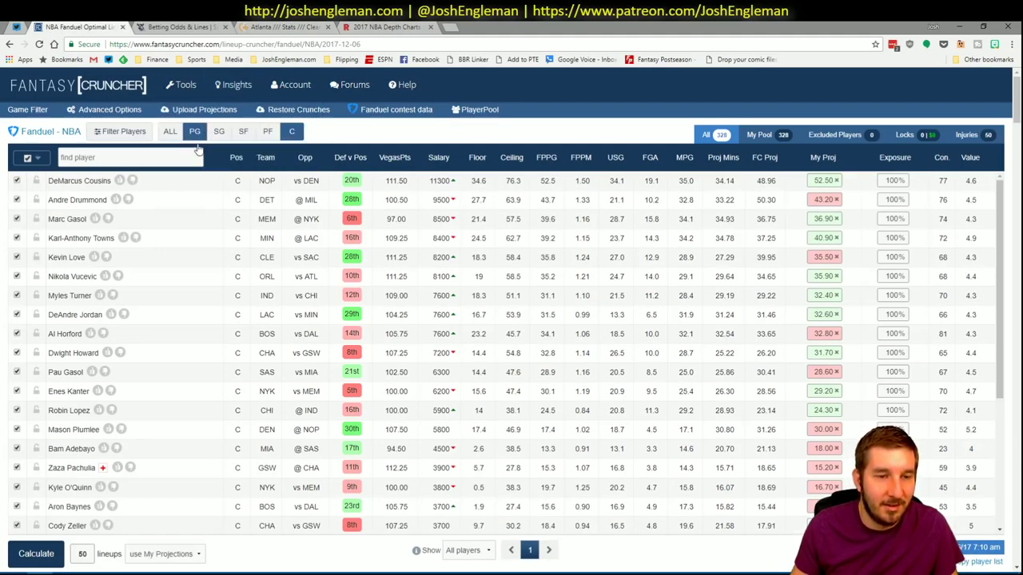
# - Among point guards, filter Dennis Schroder's game log to games against ORL
pyautogui.click(195, 132)
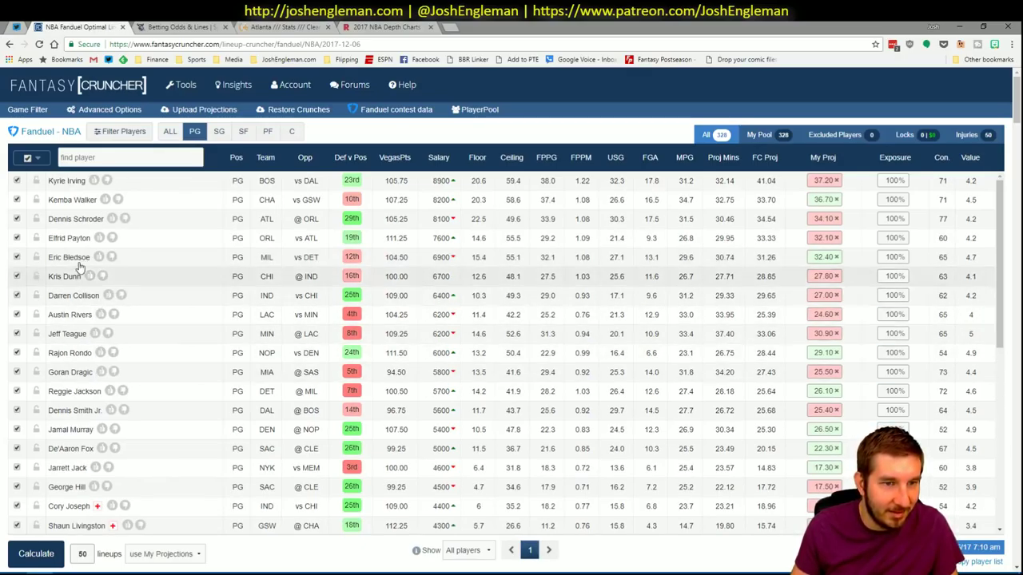
pyautogui.click(76, 220)
pyautogui.click(406, 336)
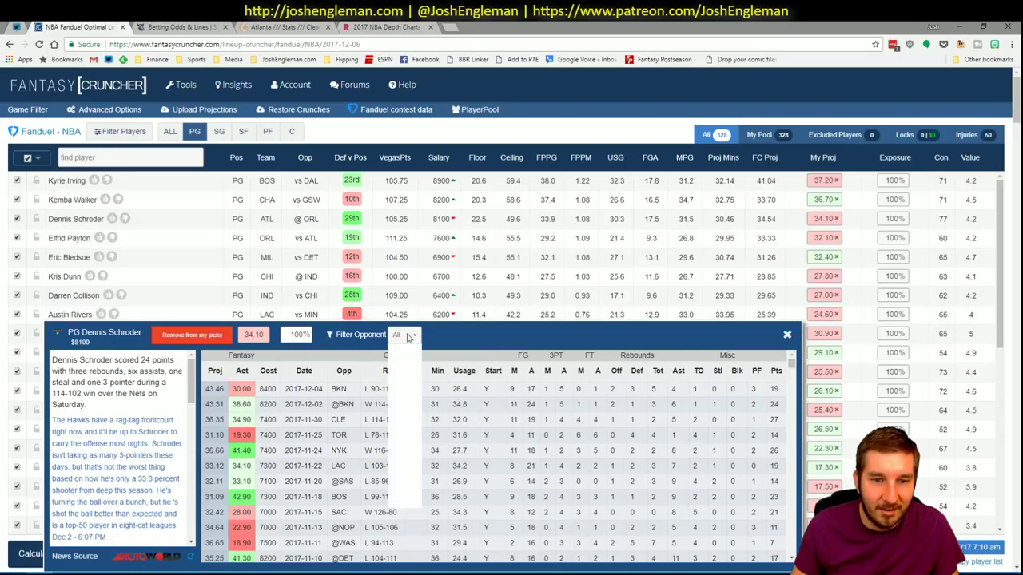
pyautogui.click(406, 360)
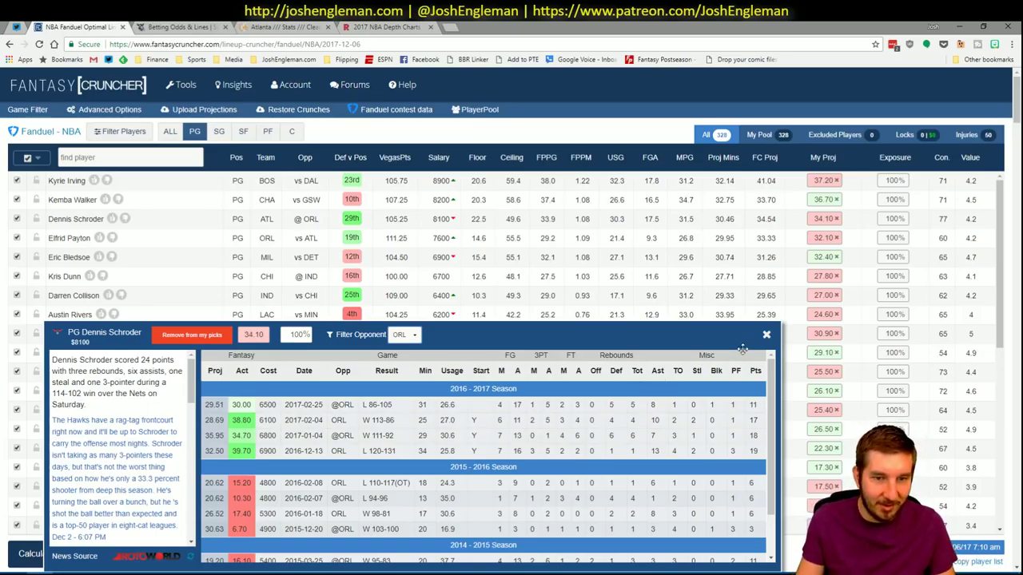
# - Close Schroder's player card and return to the Excel workbook
pyautogui.click(766, 335)
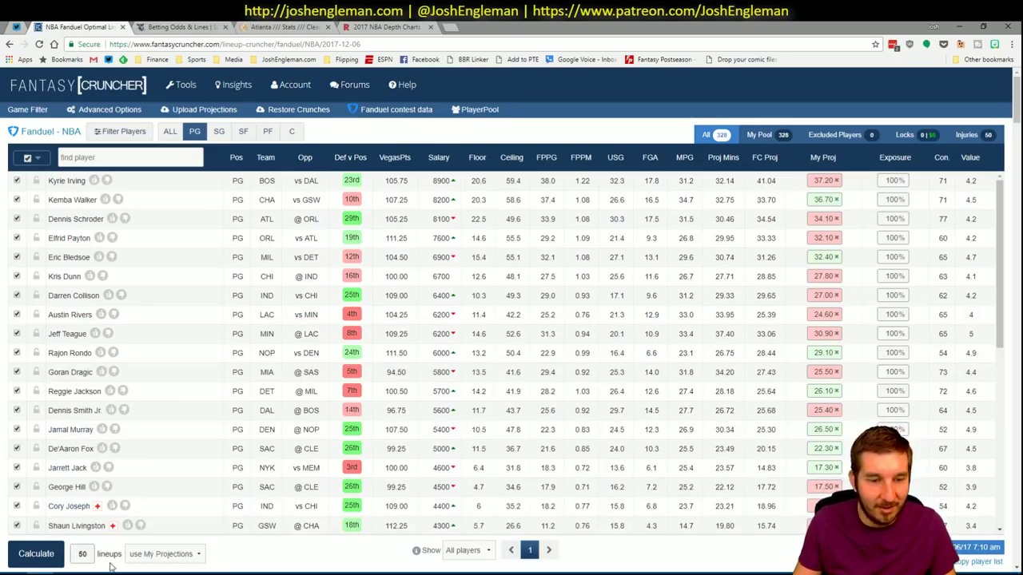
pyautogui.moveTo(90, 568)
pyautogui.click(88, 528)
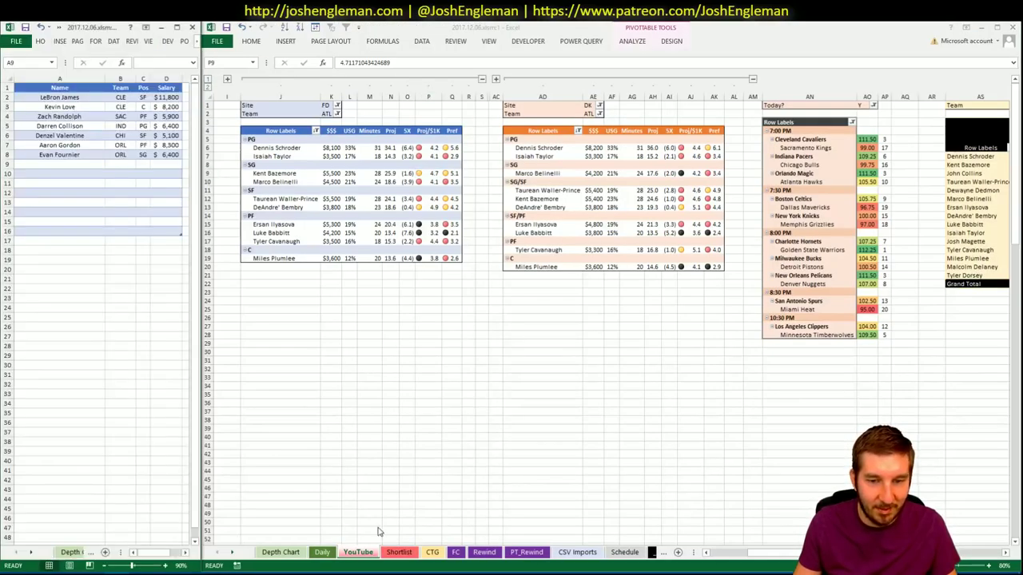
# - Check the CTG sheet's OPPONENT cell, glancing briefly at the YouTube pivot tables
pyautogui.click(431, 552)
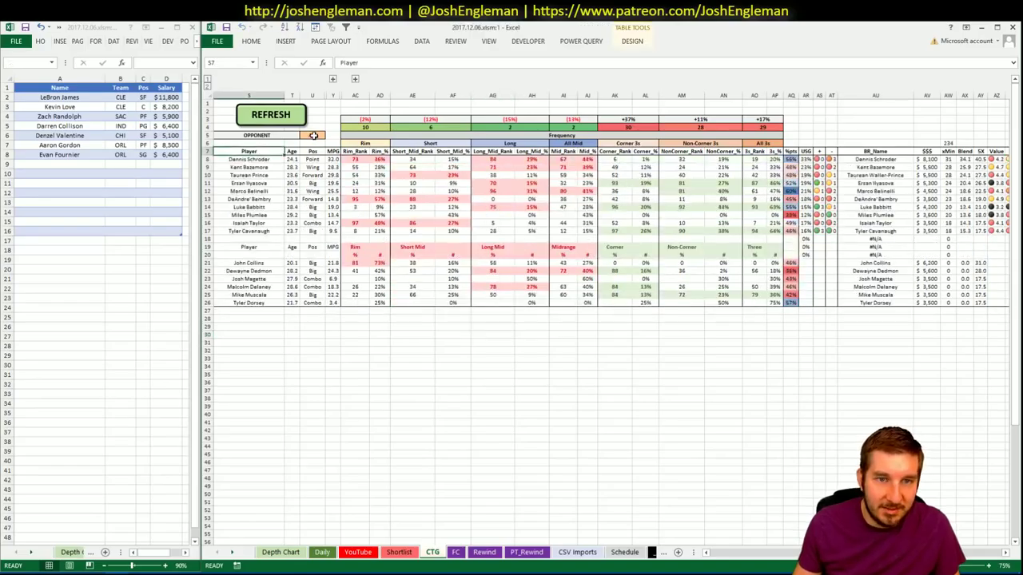
pyautogui.click(313, 135)
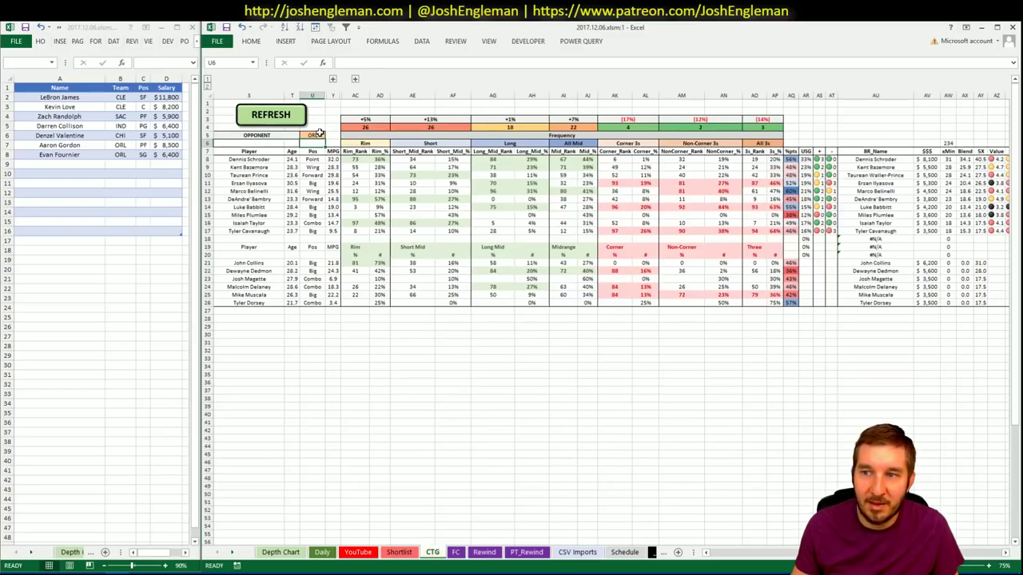
pyautogui.click(357, 552)
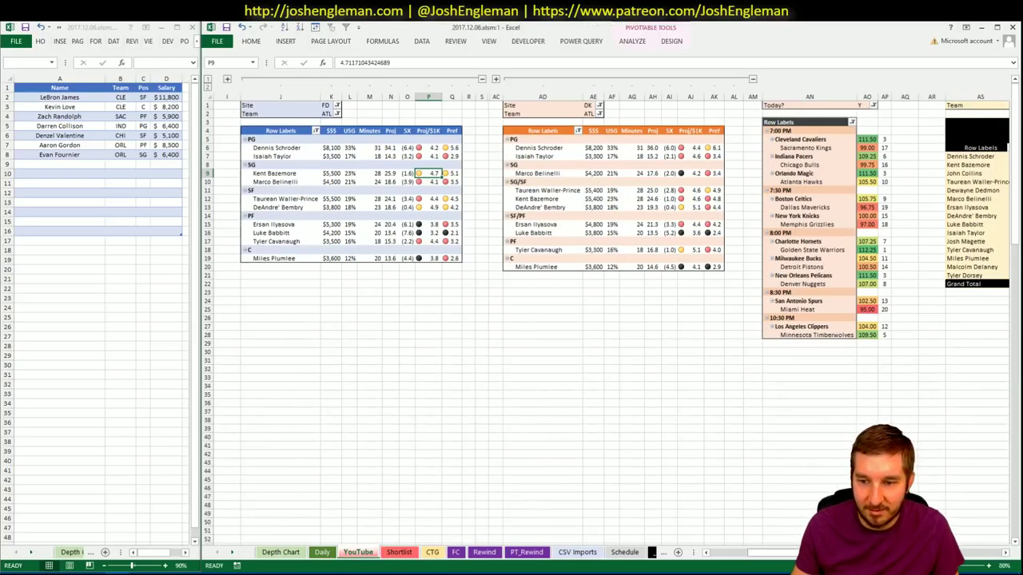
pyautogui.hscroll(8, 607, 320)
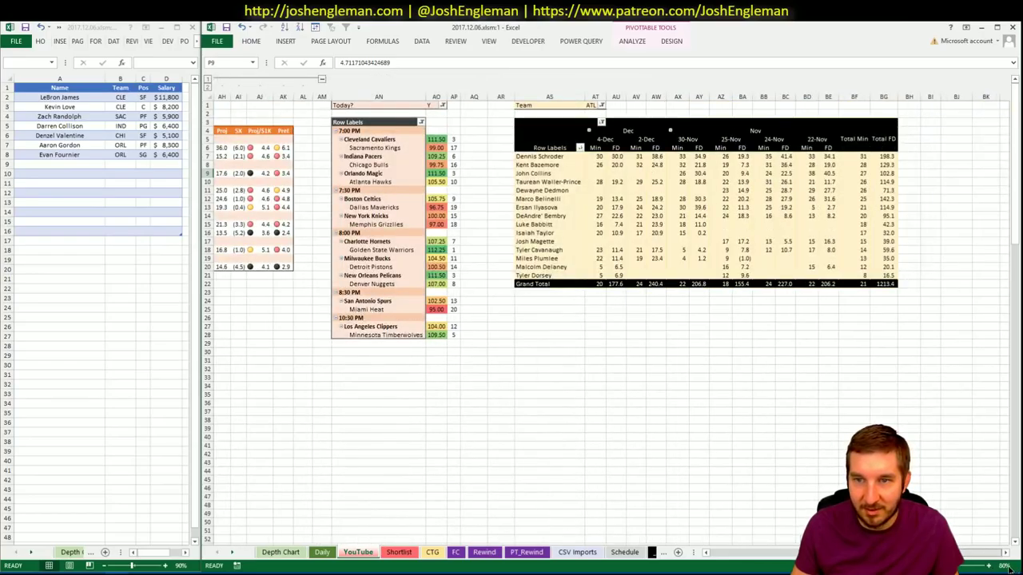
pyautogui.hscroll(-8, 755, 504)
pyautogui.click(631, 393)
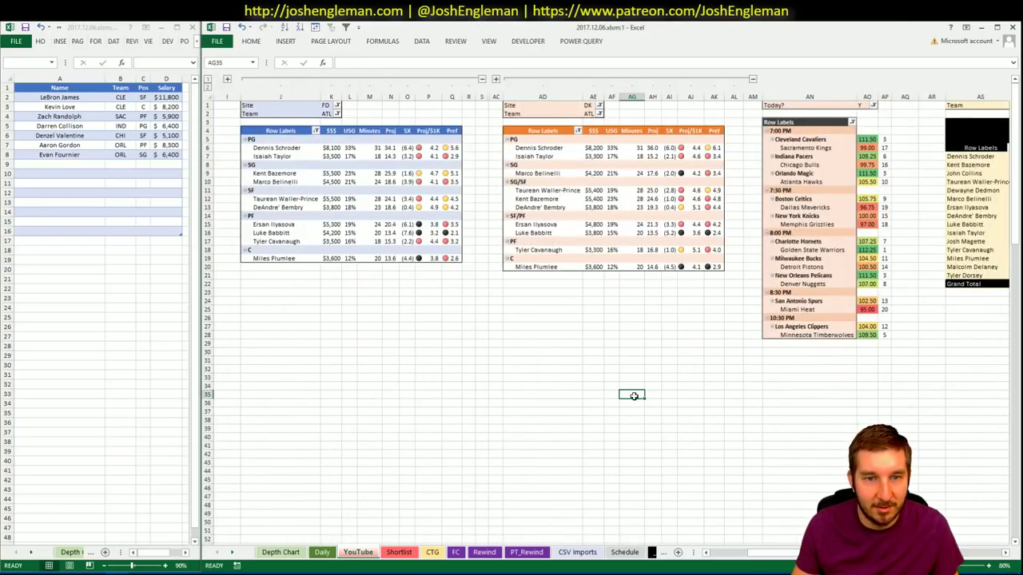
pyautogui.click(431, 552)
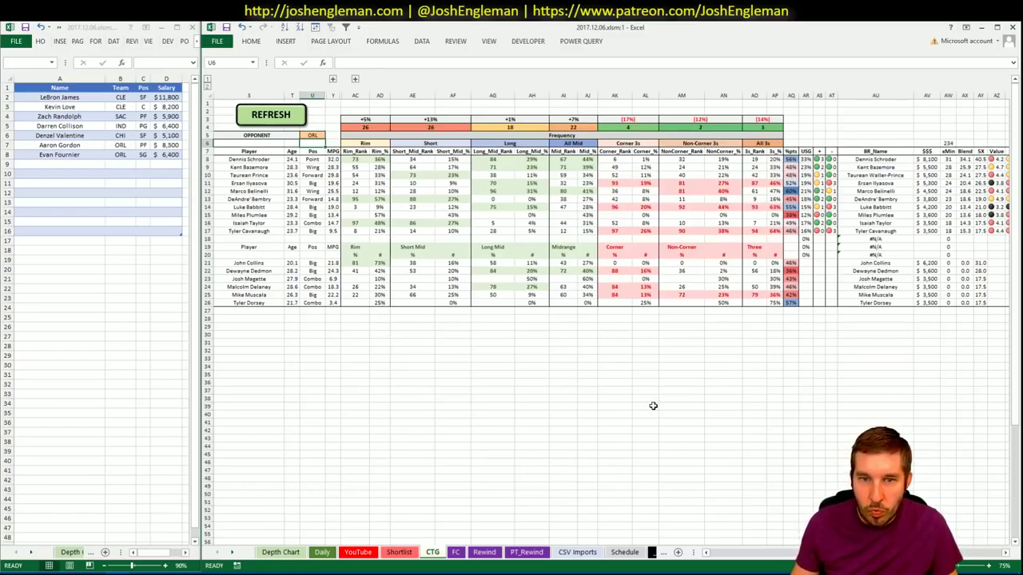
# - Review the Daily sheet's player list around AQ61, then return to the YouTube pivots
pyautogui.click(324, 553)
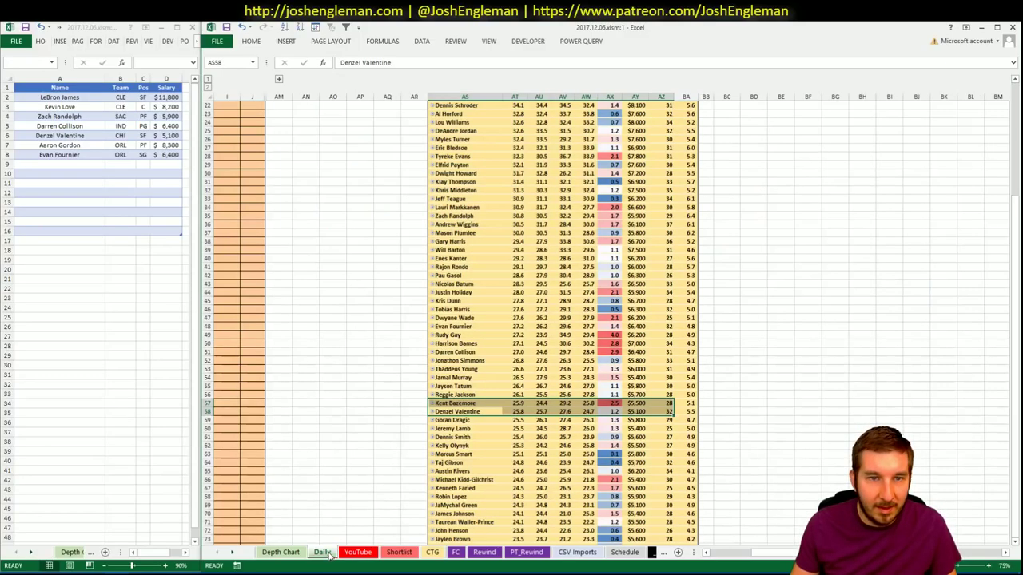
pyautogui.click(388, 435)
pyautogui.scroll(7, 391, 417)
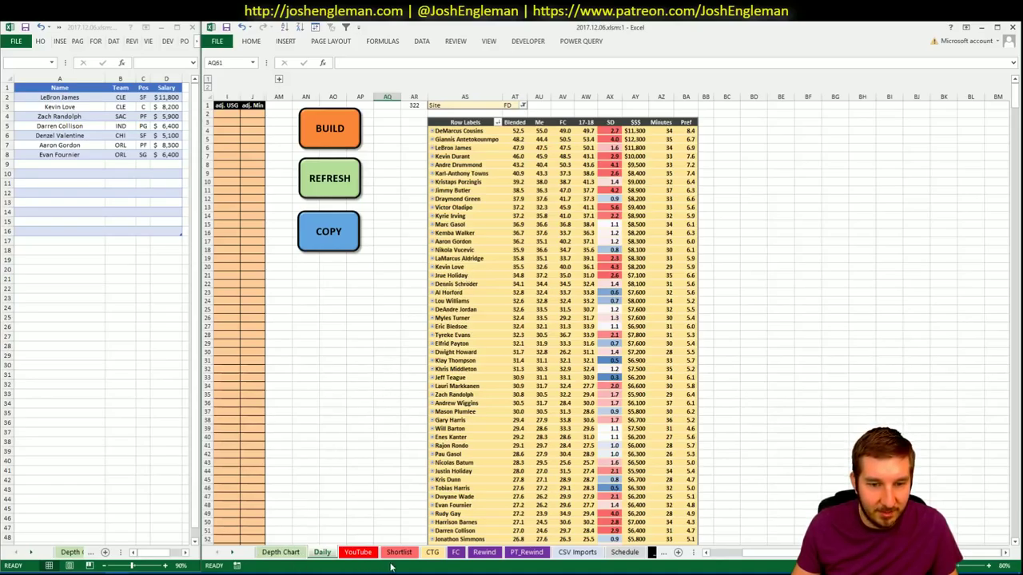
pyautogui.click(357, 552)
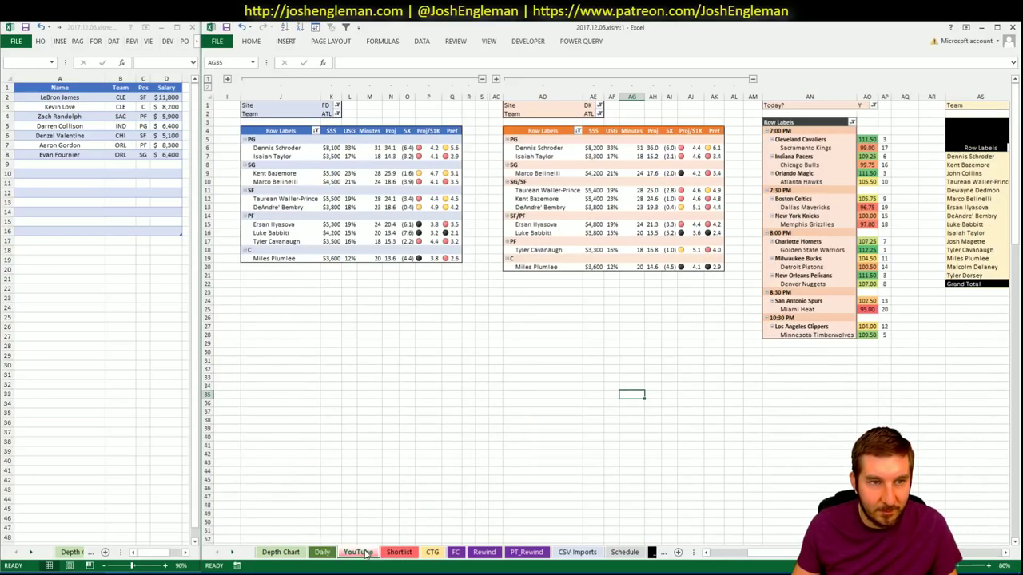
# - Set the FD (K2), DK (AE2) and minutes (AT1) pivot Team filters to BOS
pyautogui.click(329, 113)
pyautogui.write('BOS')
pyautogui.press('Tab')
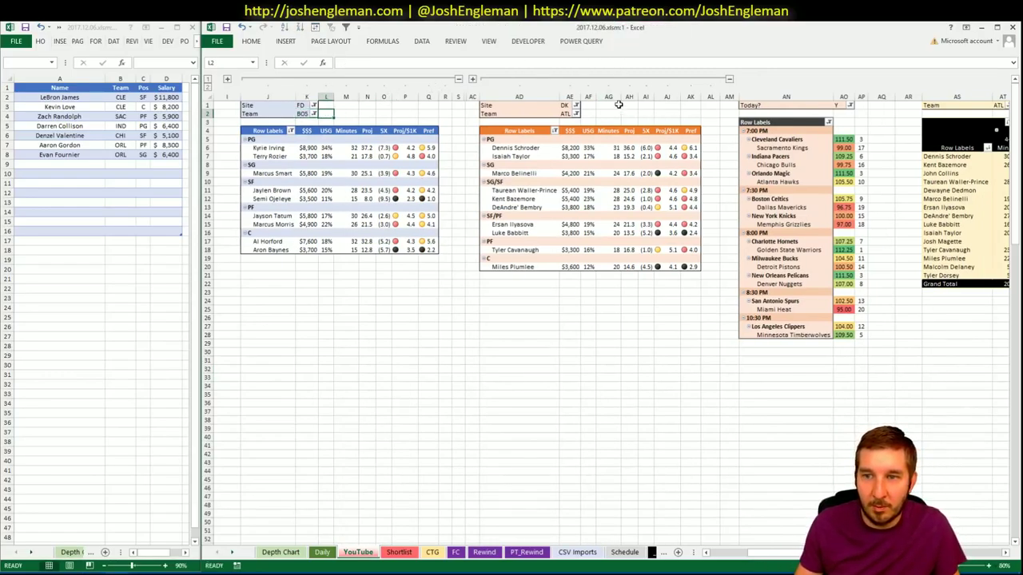
pyautogui.click(568, 113)
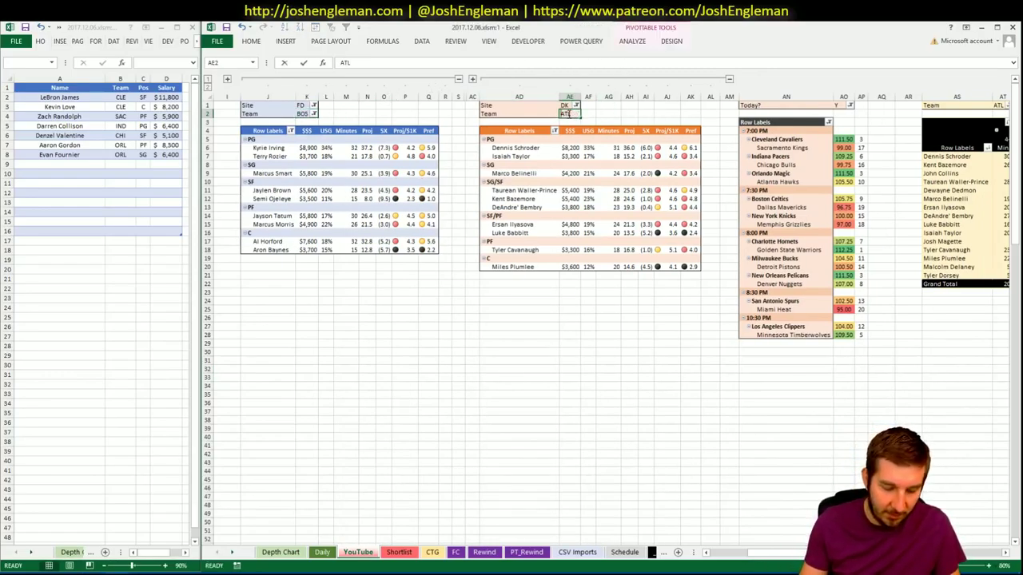
pyautogui.write('BOS')
pyautogui.press('Tab')
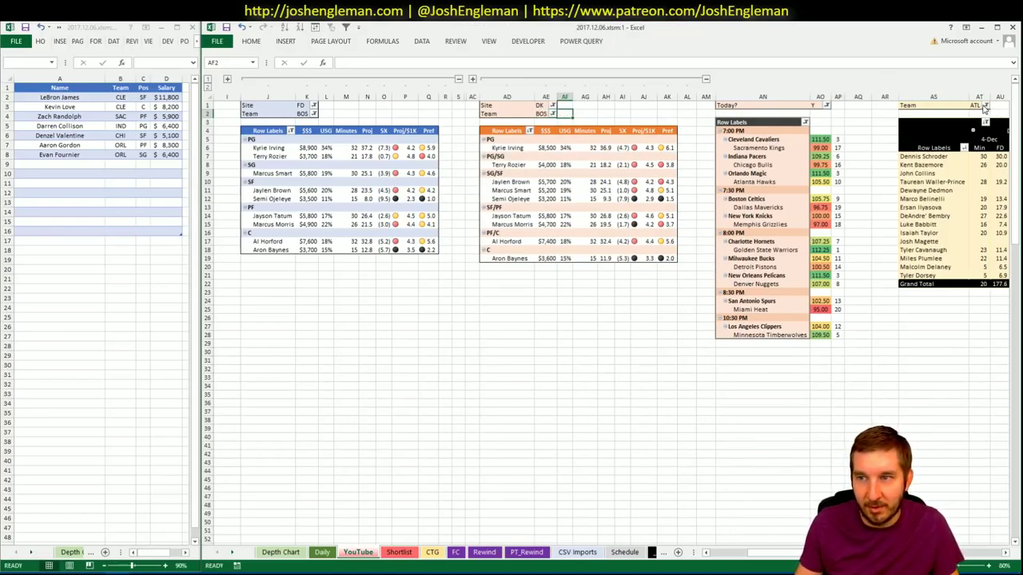
pyautogui.click(972, 105)
pyautogui.write('BOS')
pyautogui.press('Tab')
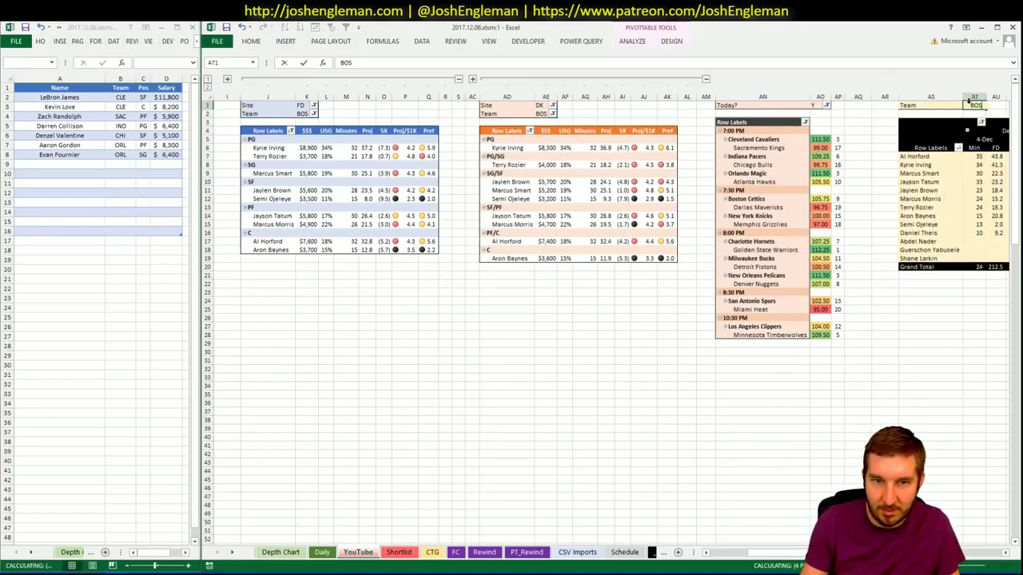
pyautogui.click(490, 343)
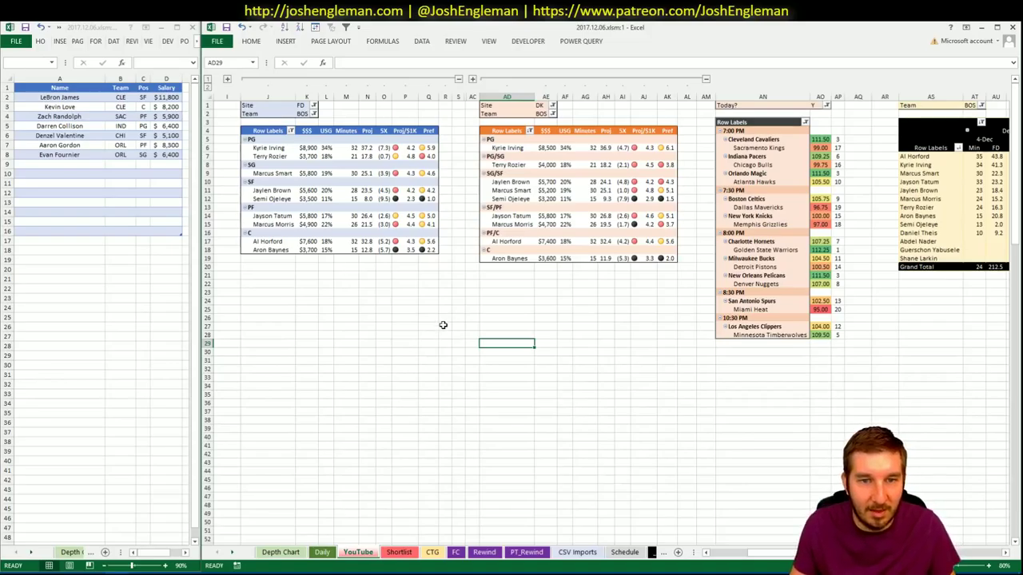
pyautogui.click(435, 318)
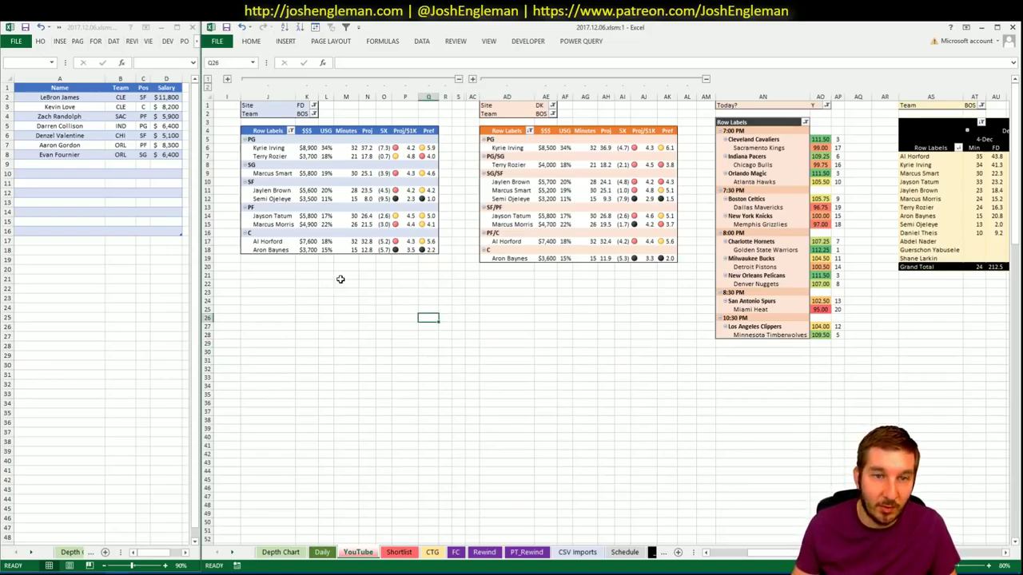
pyautogui.click(444, 300)
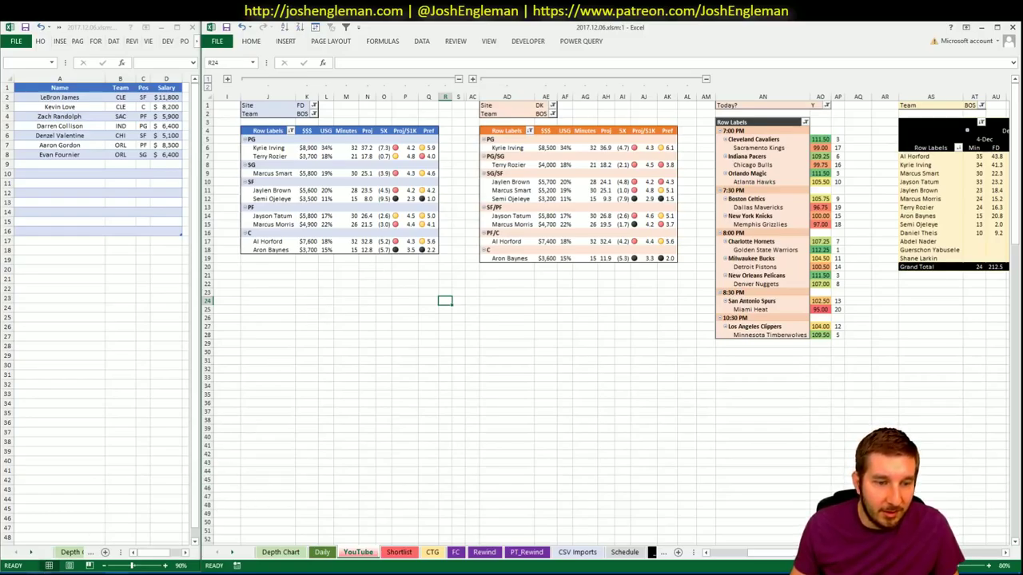
# - Look over Kyrie Irving's player details in Fantasy Cruncher
pyautogui.click(39, 572)
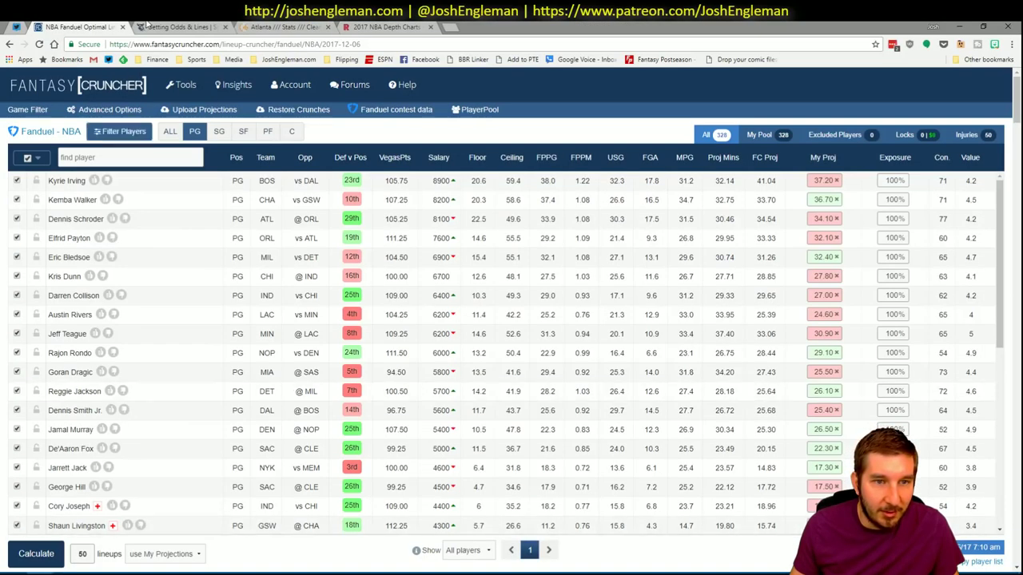
pyautogui.click(76, 183)
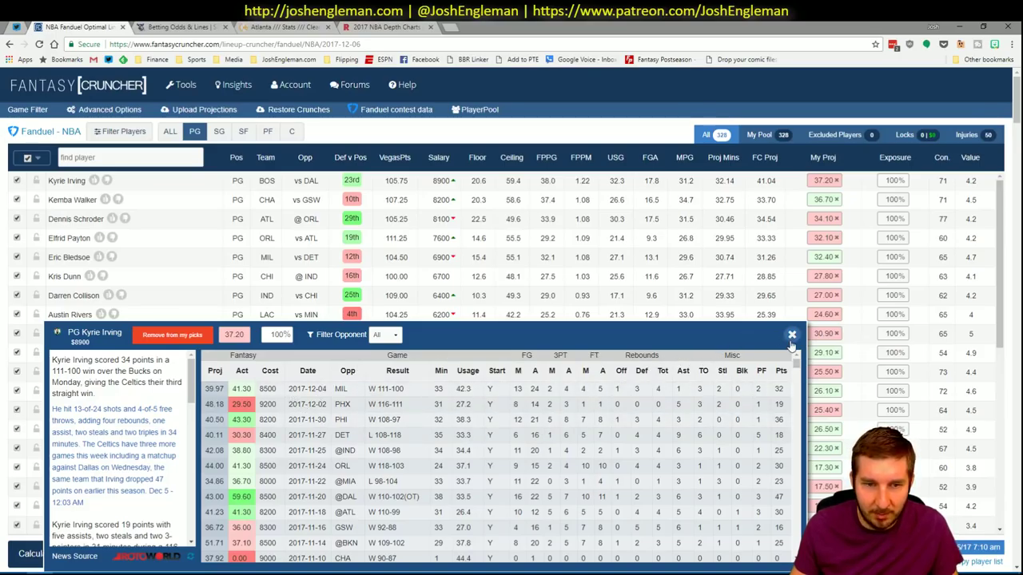
pyautogui.click(791, 336)
# - Revisit Atlanta's Cleaning the Glass page, then bring Excel forward and open the program launcher
pyautogui.hotkey('alt', 'Tab')
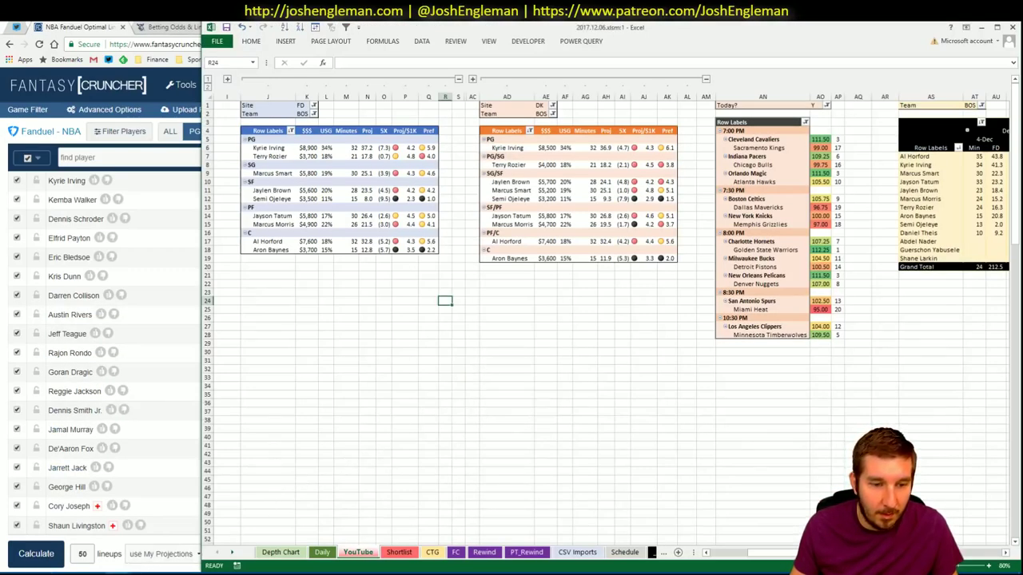
pyautogui.click(165, 533)
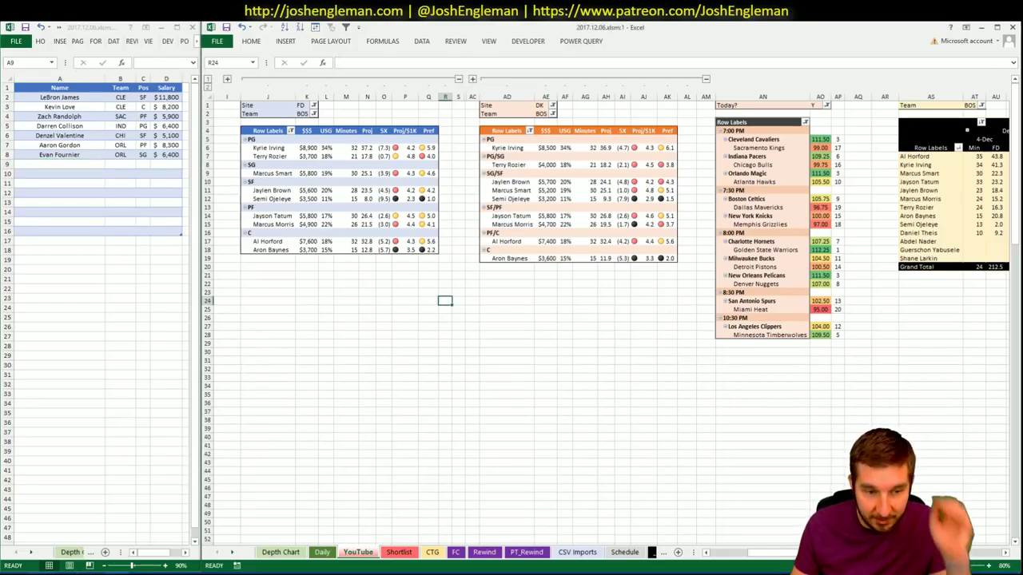
pyautogui.click(41, 573)
pyautogui.click(281, 26)
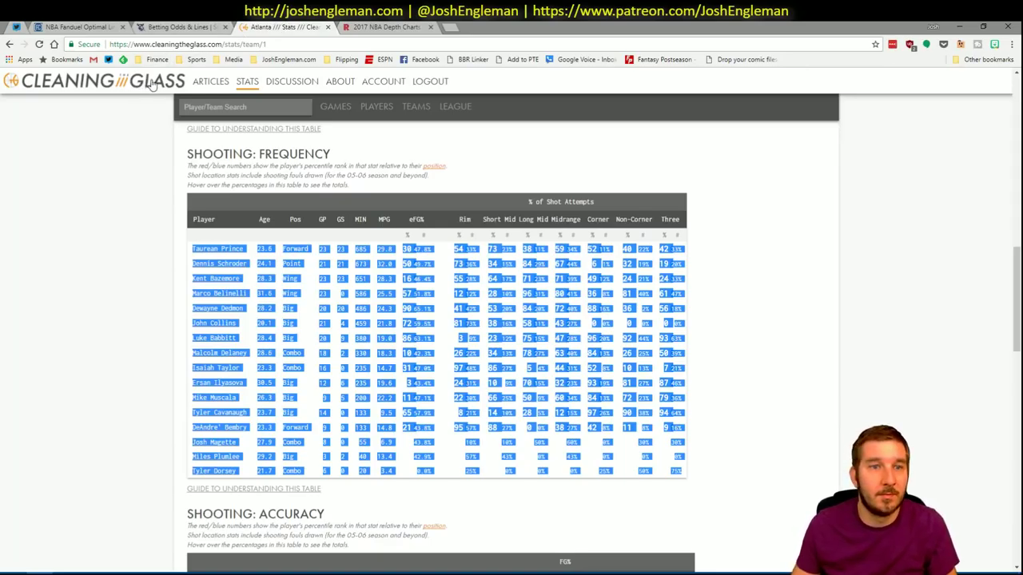
pyautogui.click(229, 107)
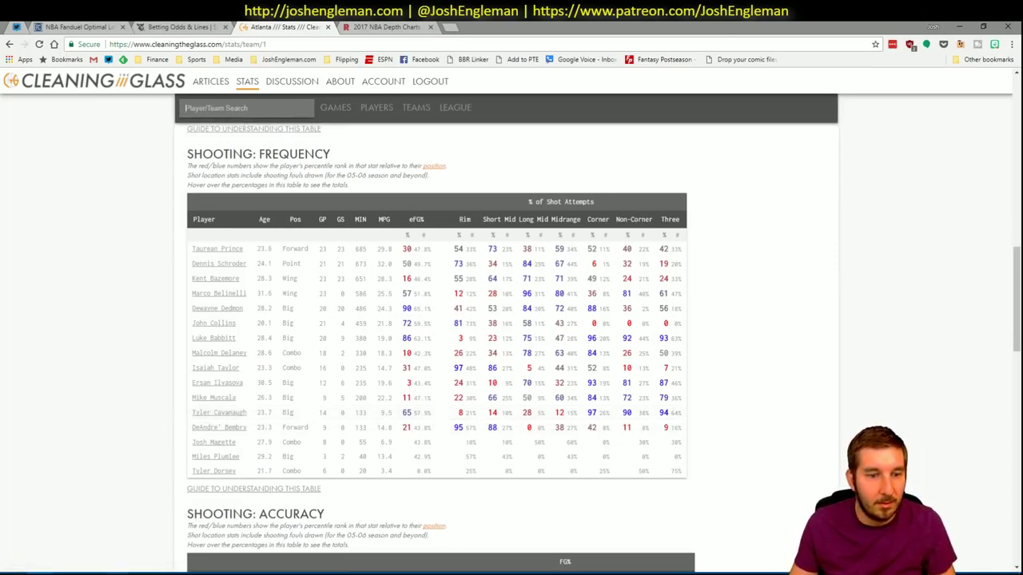
pyautogui.click(128, 557)
pyautogui.hotkey('alt', 'space')
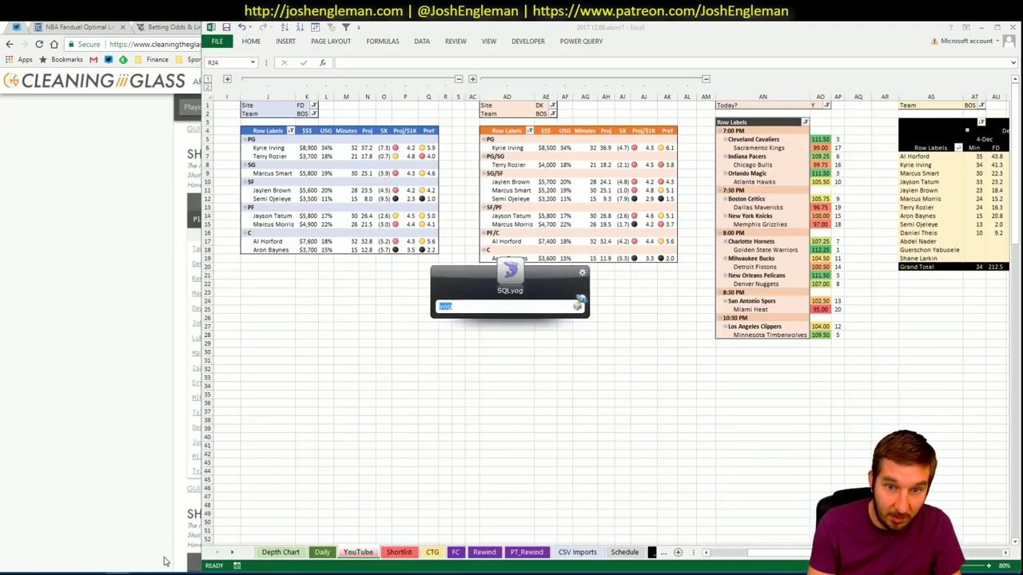
# - Launch Notepad showing 'BRB. DOG IS CRAZY', later closing it with Don't Save
pyautogui.write('notepad')
pyautogui.press('Return')
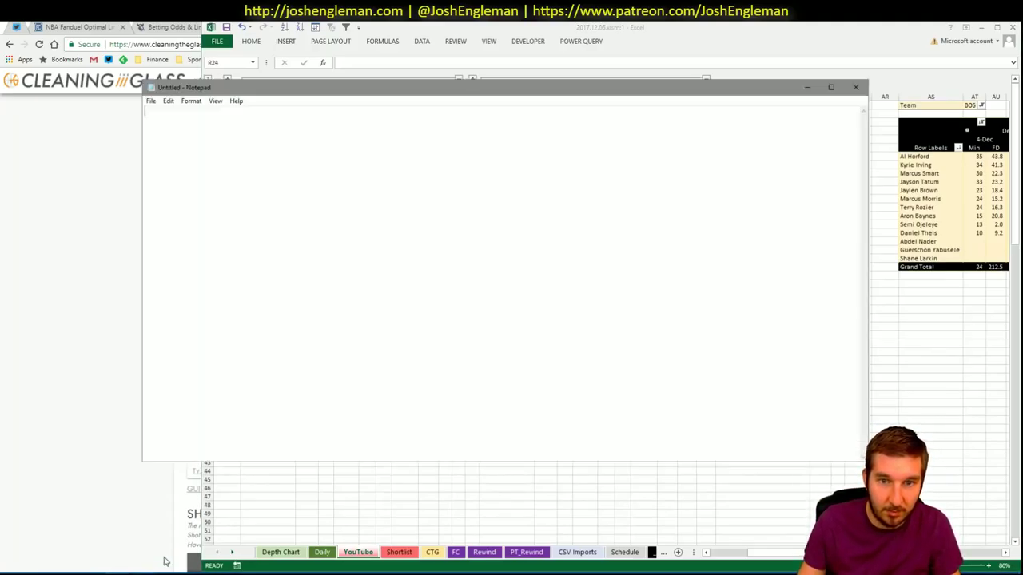
pyautogui.write('BRB.')
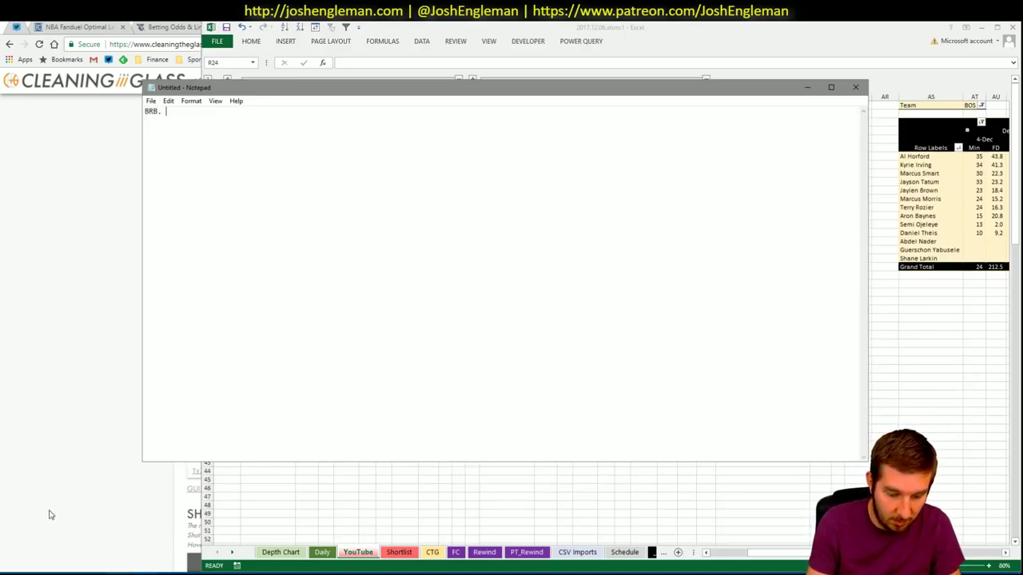
pyautogui.write(' DOG IS CRAZY')
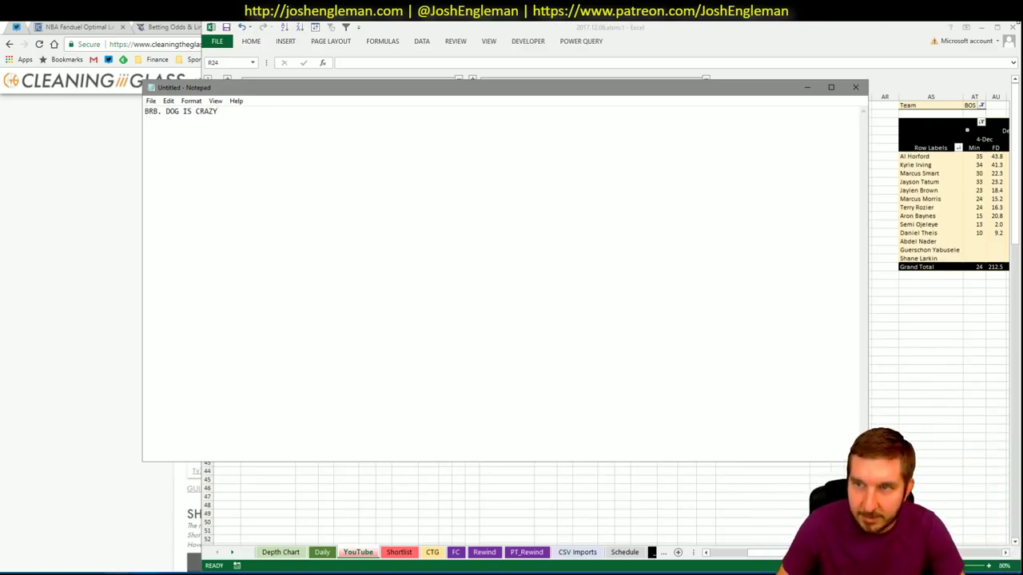
pyautogui.click(855, 87)
pyautogui.click(530, 303)
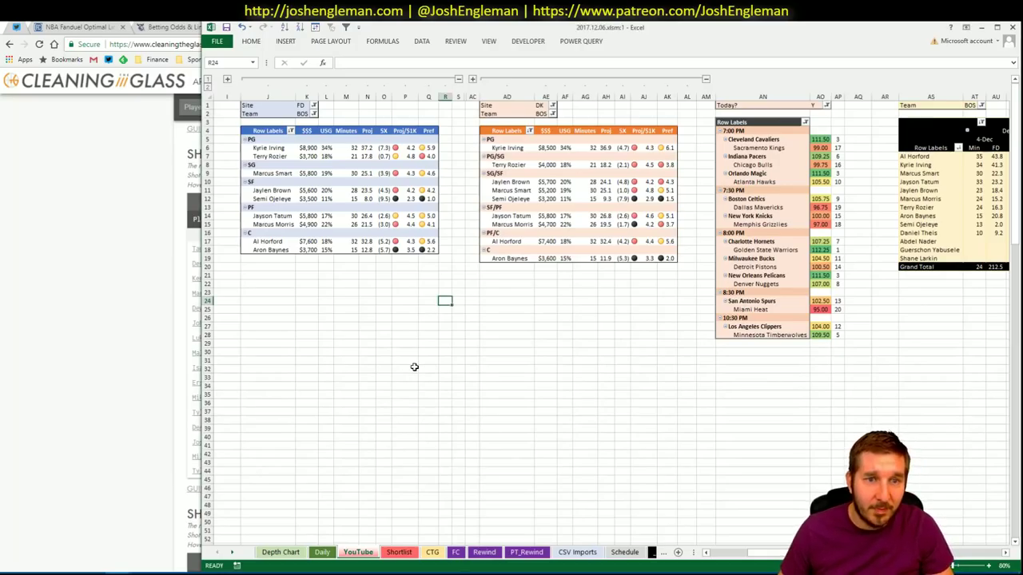
# - Copy the Celtics shooting-frequency rows from Cleaning the Glass and paste them into the CTG sheet
pyautogui.click(163, 555)
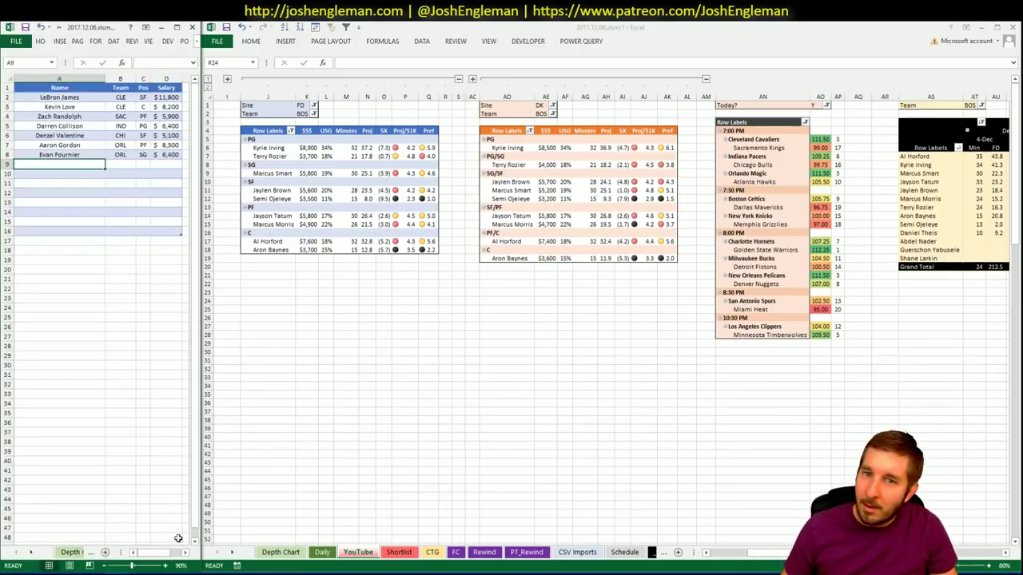
pyautogui.click(303, 377)
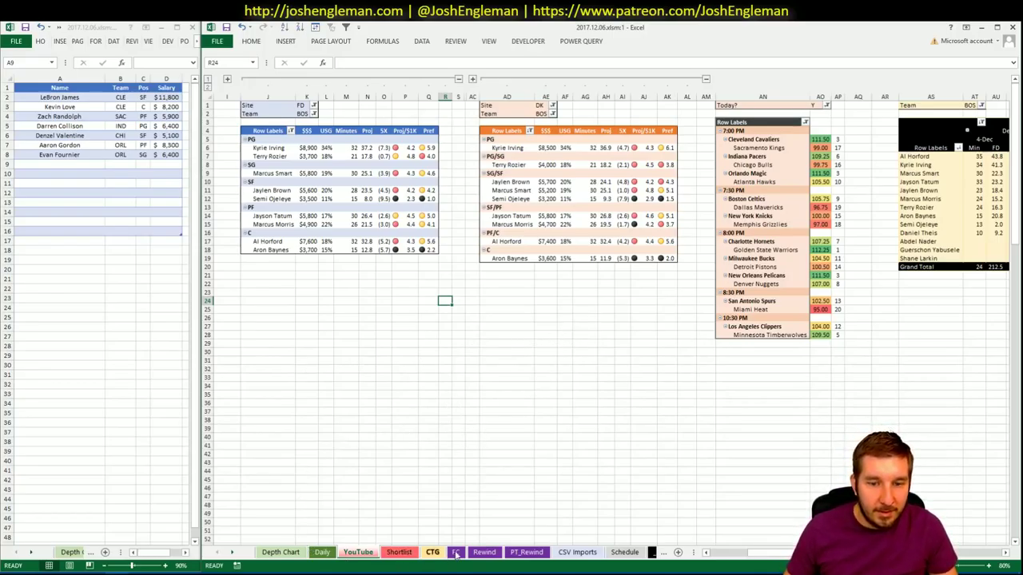
pyautogui.click(432, 552)
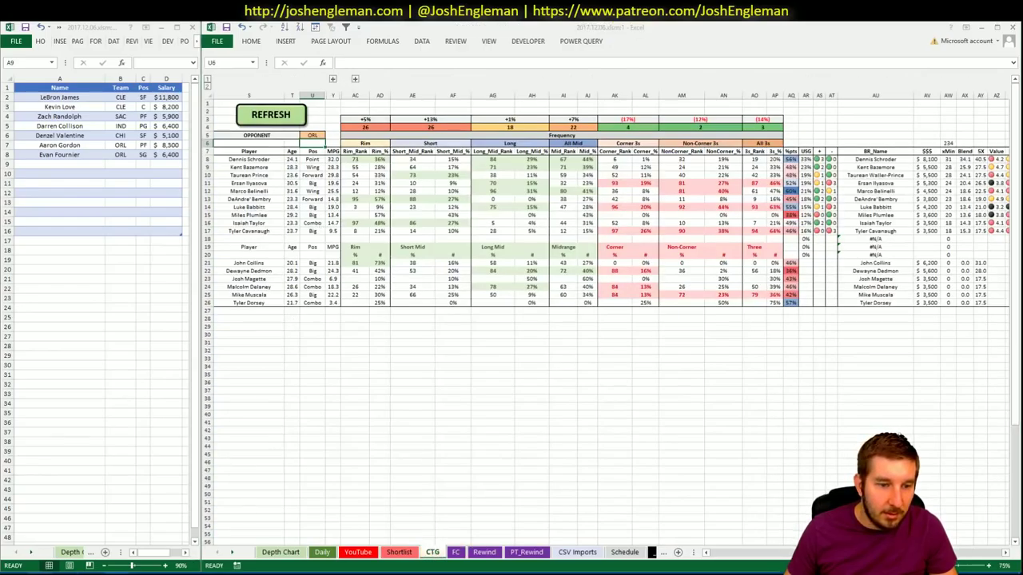
pyautogui.hotkey('alt', 'Tab')
pyautogui.click(223, 110)
pyautogui.write('celtics')
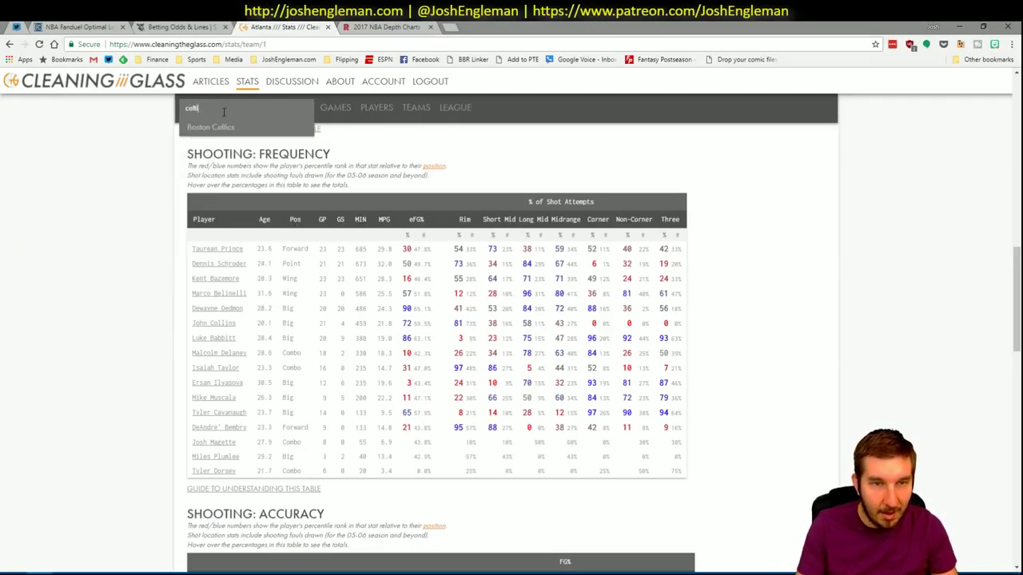
pyautogui.press('Return')
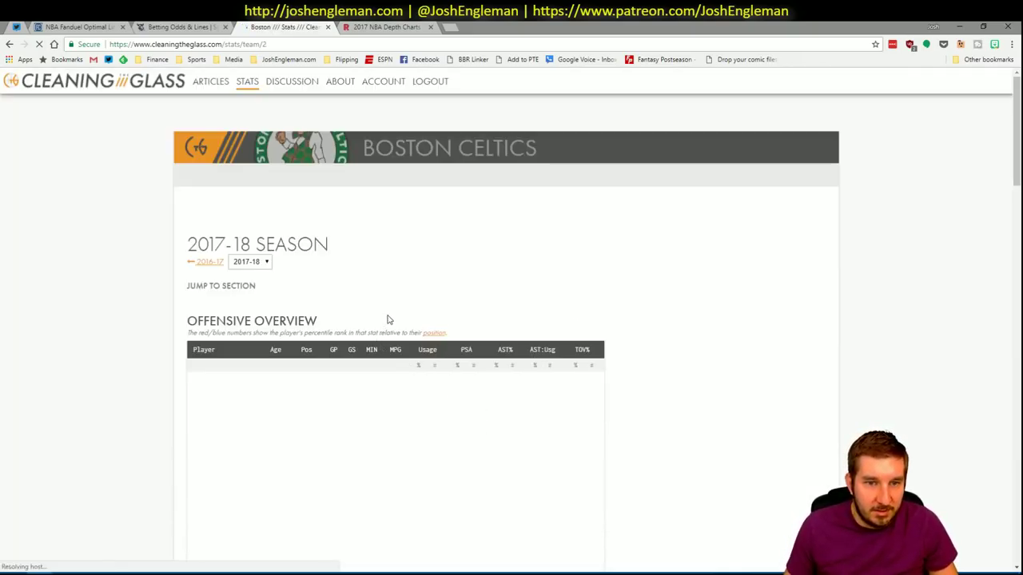
pyautogui.click(353, 301)
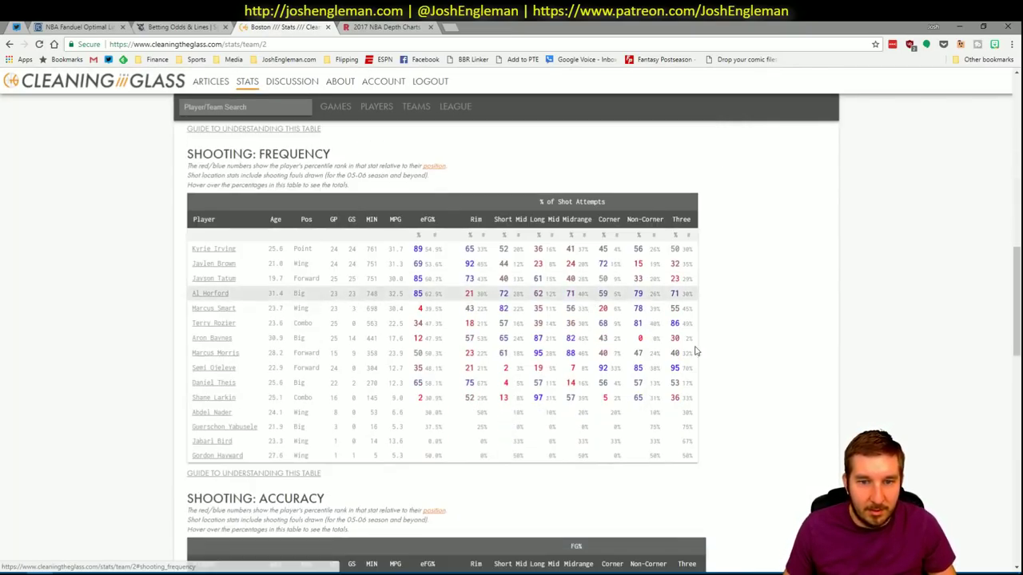
pyautogui.moveTo(696, 459); pyautogui.dragTo(197, 251)
pyautogui.hotkey('alt', 'Tab')
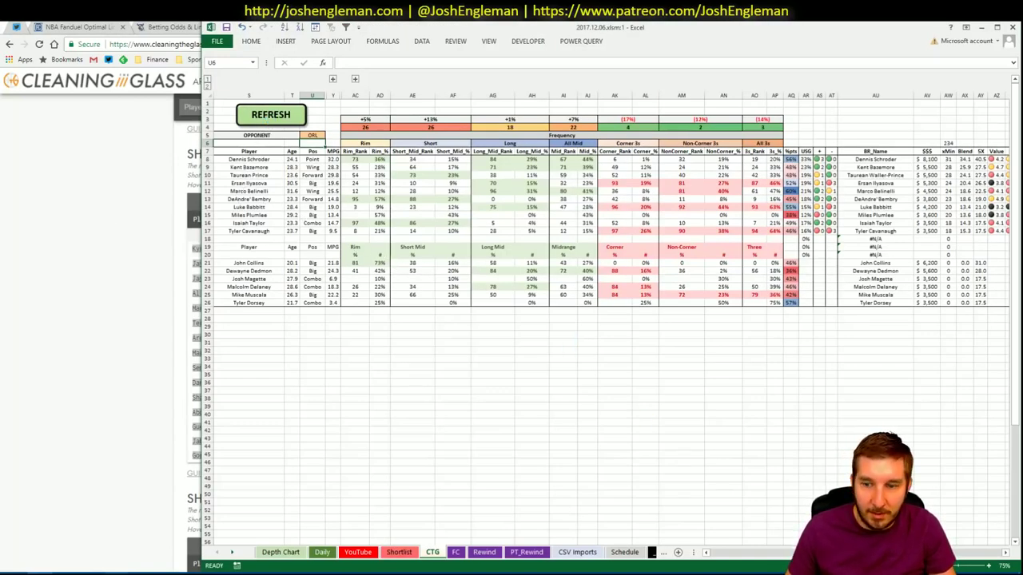
pyautogui.click(248, 151)
pyautogui.hotkey('ctrl', 'v')
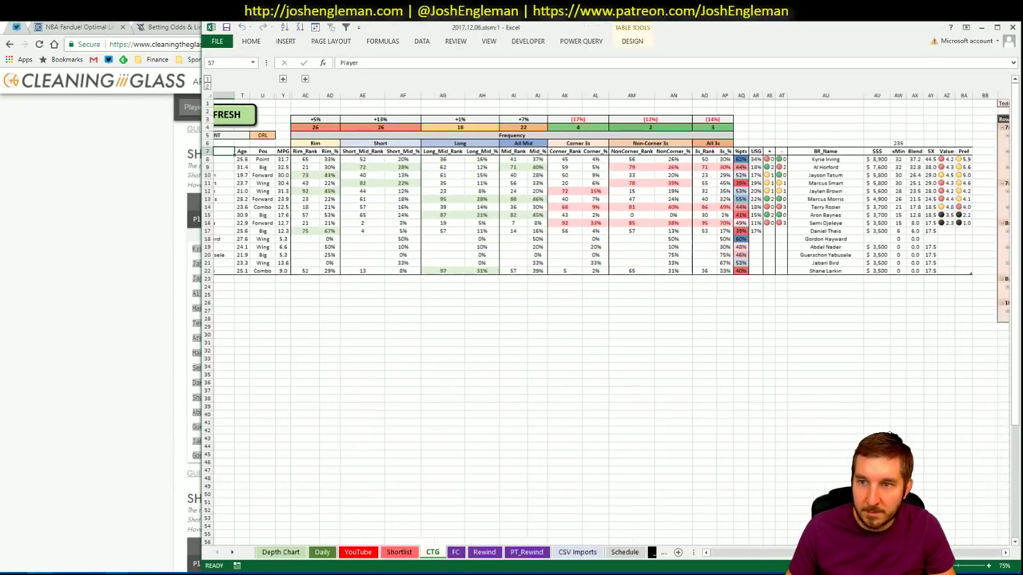
# - Set the CTG sheet's opponent cell to DAL
pyautogui.hscroll(-2, 327, 242)
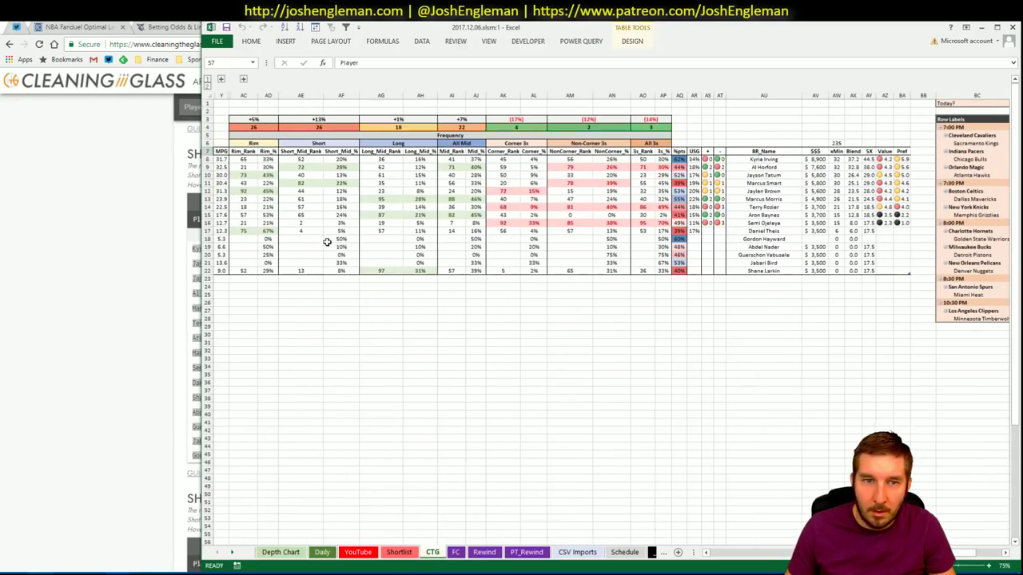
pyautogui.click(706, 552)
pyautogui.hscroll(10, 761, 512)
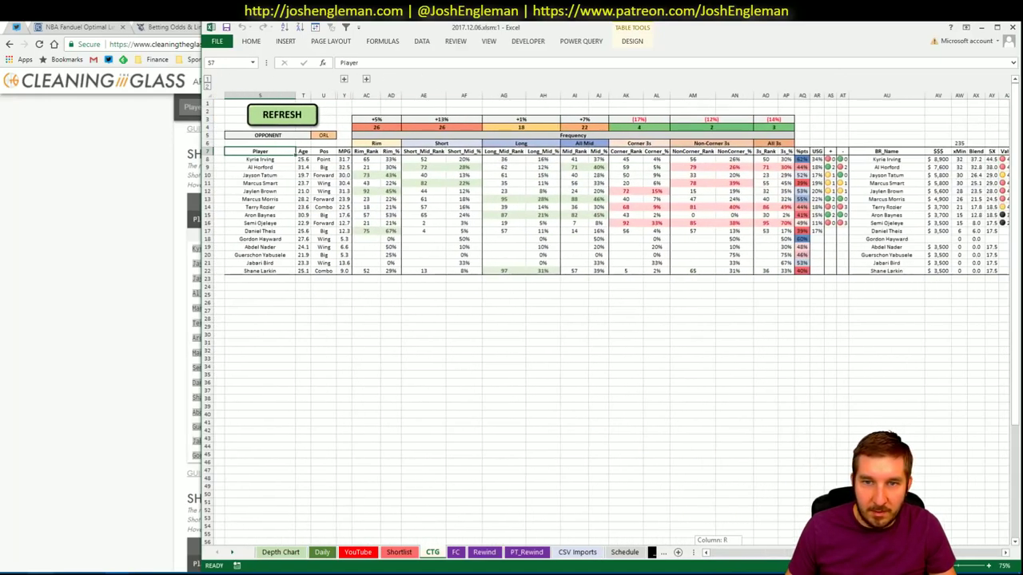
pyautogui.click(313, 135)
pyautogui.write('DAL')
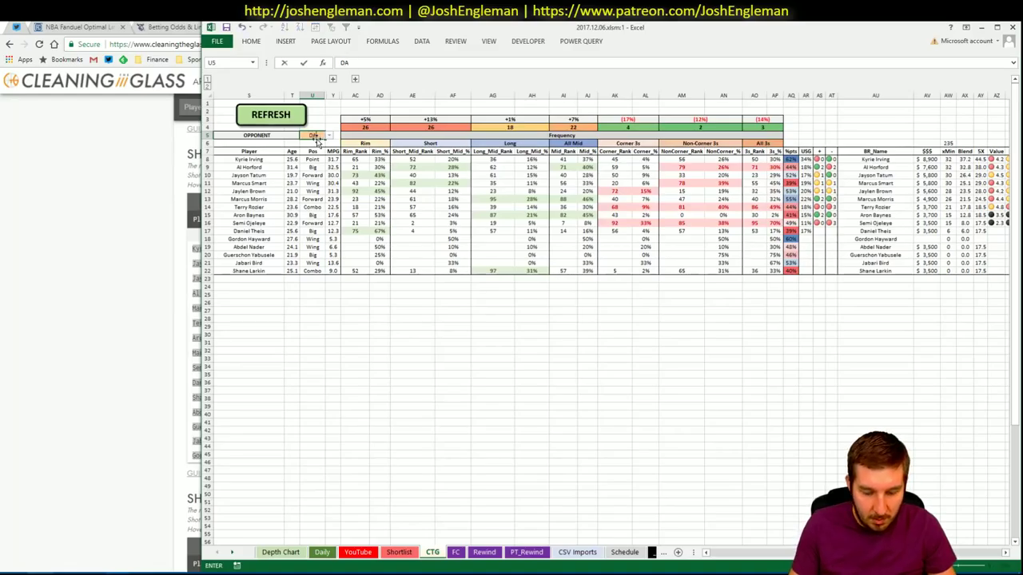
pyautogui.press('Return')
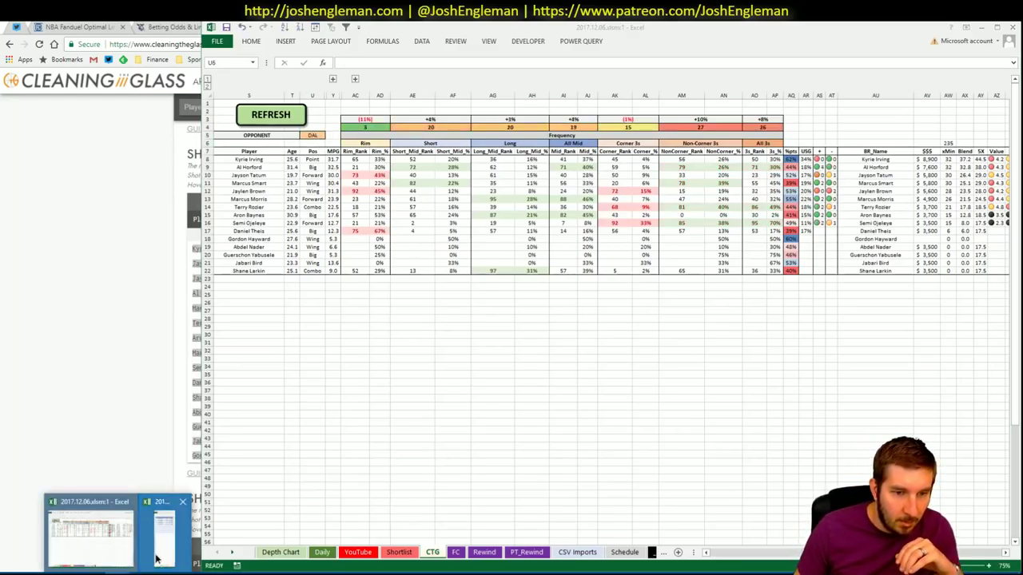
# - Review the Boston FD, DK and minutes pivot tables on the YouTube sheet
pyautogui.click(112, 531)
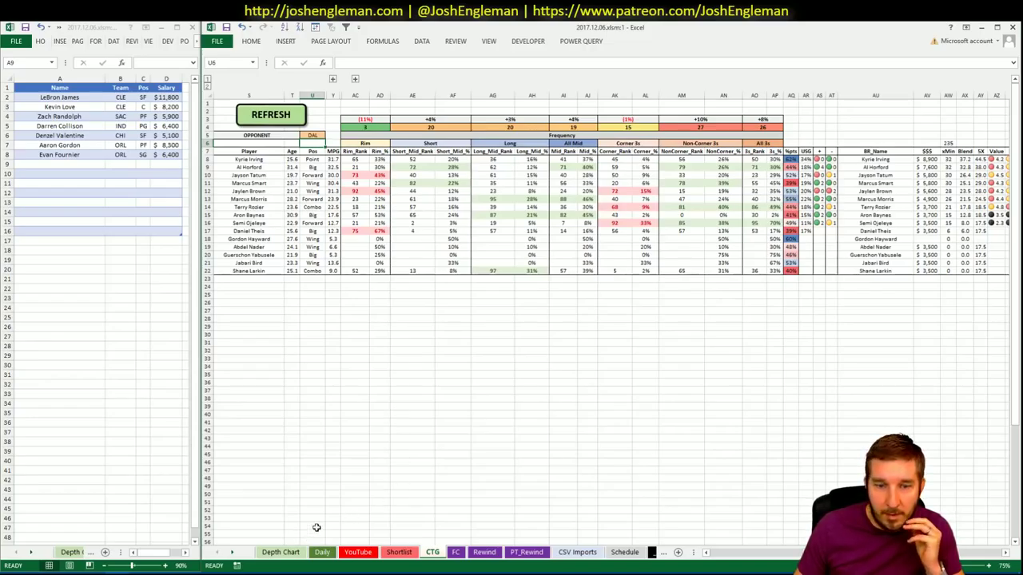
pyautogui.click(352, 552)
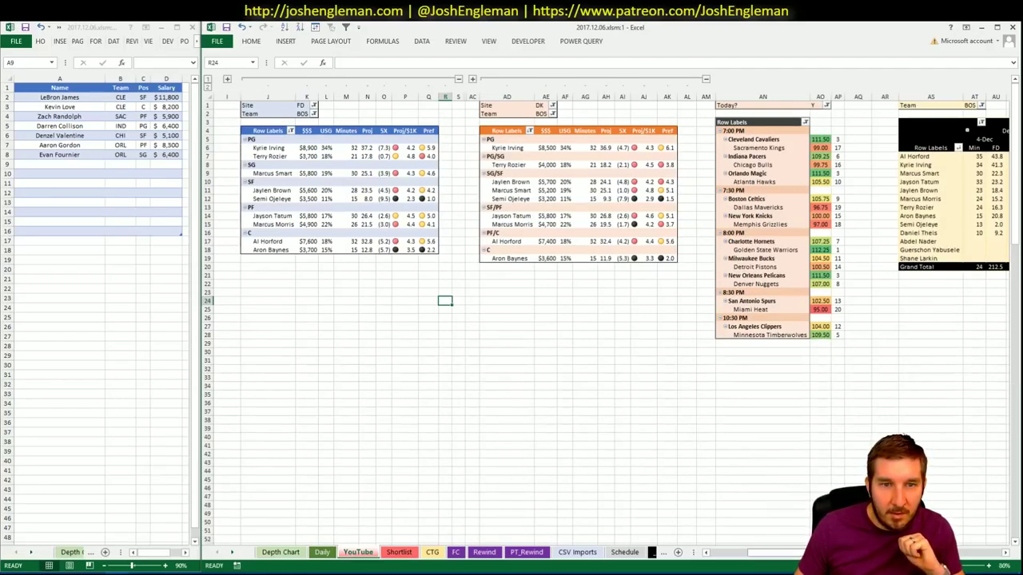
pyautogui.hscroll(1, 608, 319)
pyautogui.moveTo(774, 552); pyautogui.dragTo(974, 564)
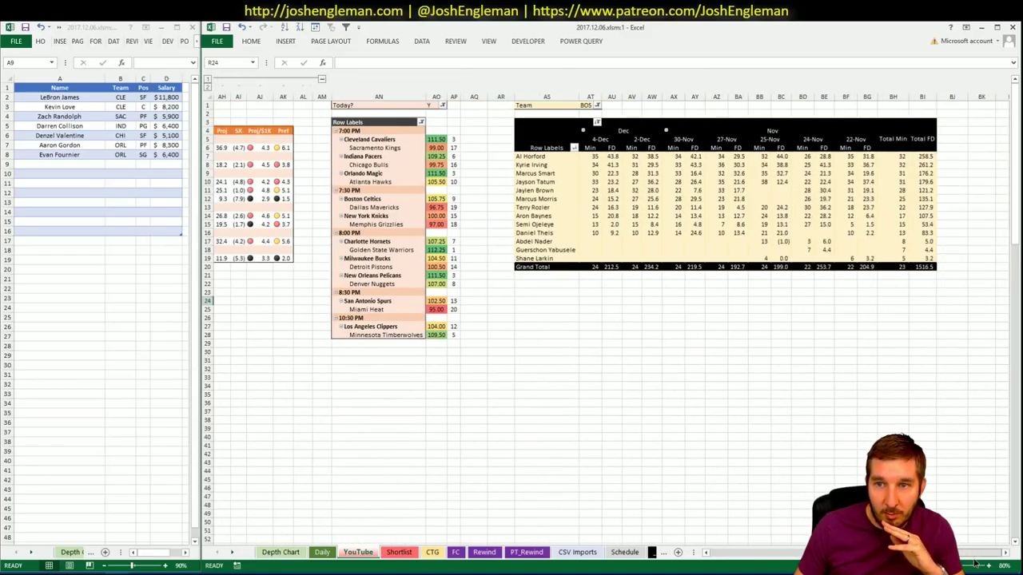
pyautogui.moveTo(974, 564); pyautogui.dragTo(767, 559)
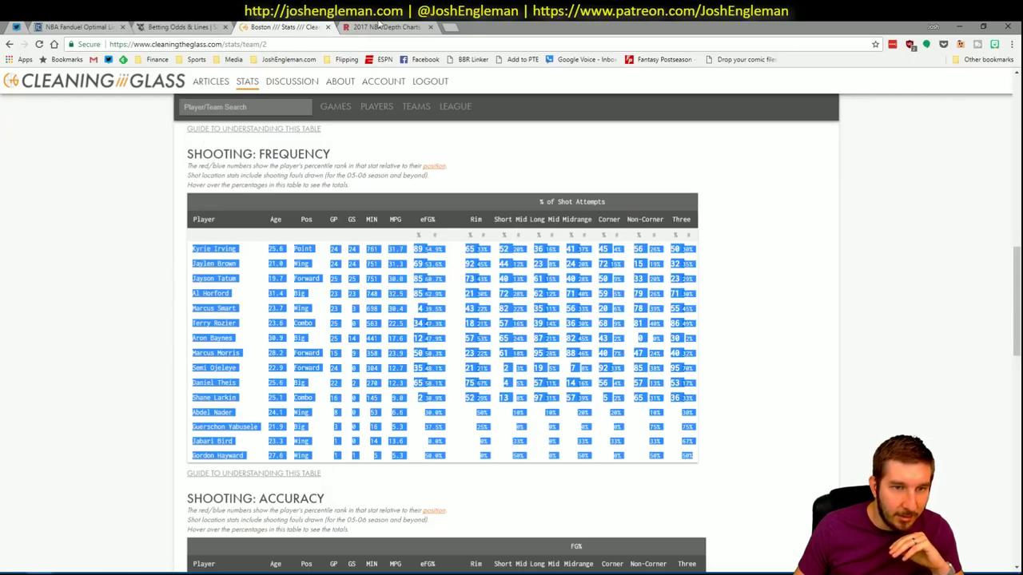
# - Show only centers in Fantasy Cruncher and review Al Horford's game log
pyautogui.click(101, 26)
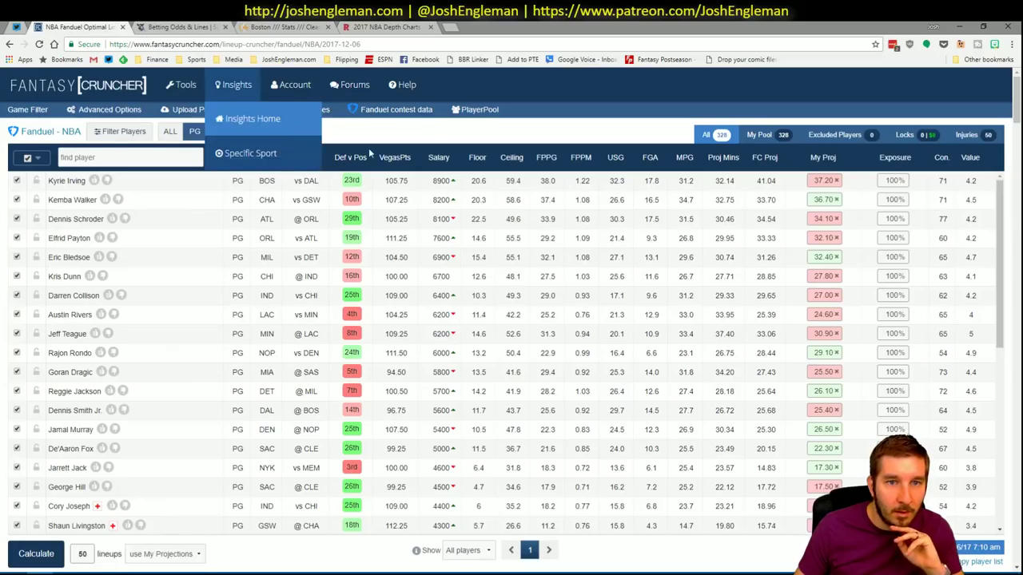
pyautogui.click(292, 133)
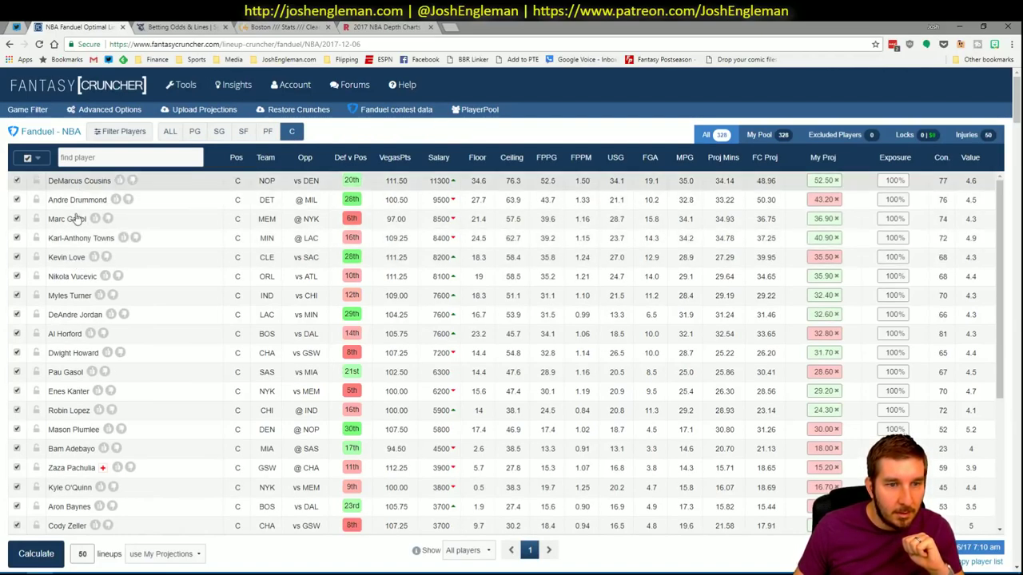
pyautogui.click(65, 334)
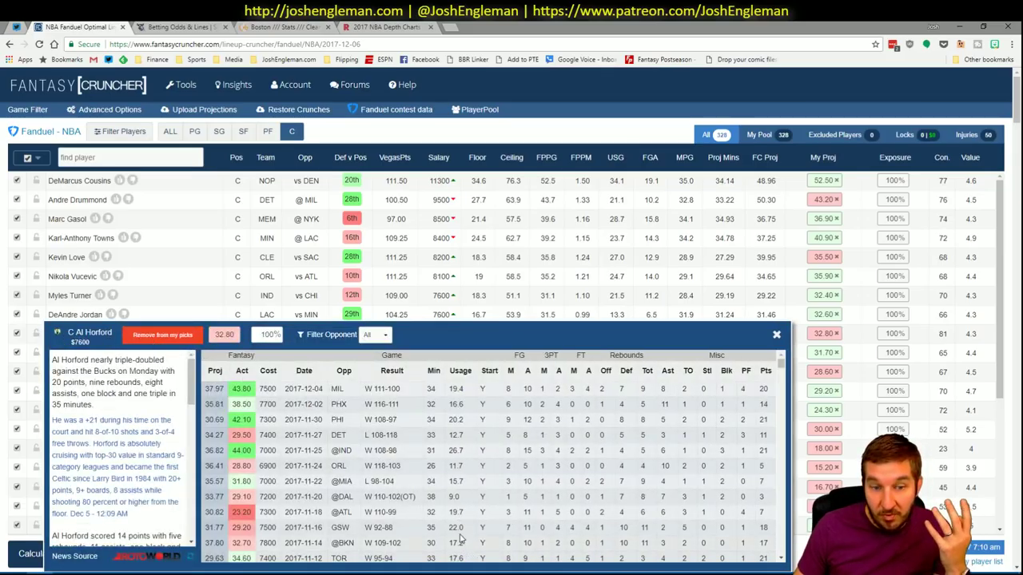
pyautogui.click(775, 335)
# - Bring the Excel shortlist workbook back to the front
pyautogui.moveTo(96, 568)
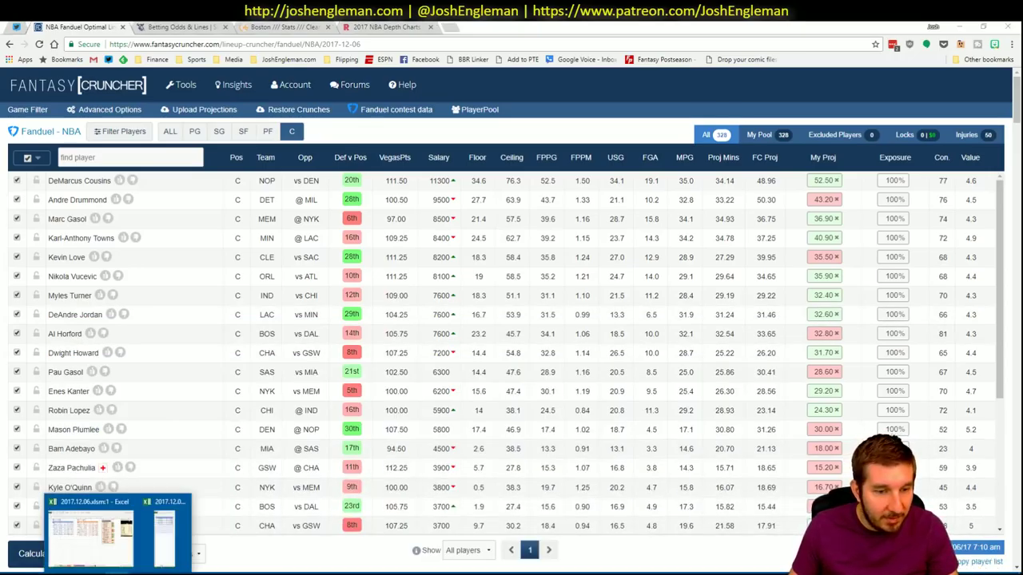
pyautogui.click(90, 531)
pyautogui.click(160, 545)
# - Add Al Horford as a new entry in the shortlist
pyautogui.write('Al H')
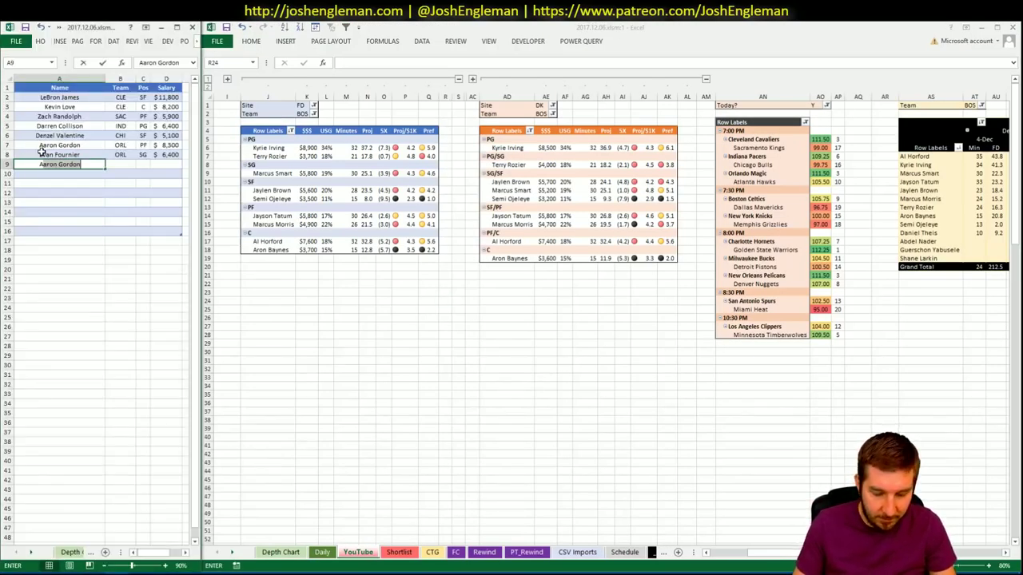
pyautogui.write('orford')
pyautogui.press('Return')
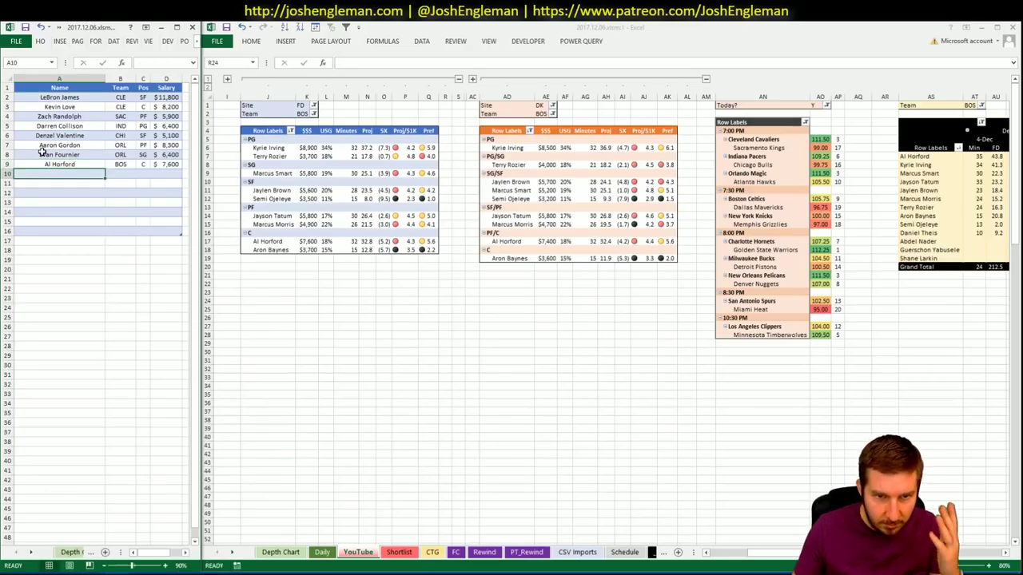
pyautogui.click(564, 334)
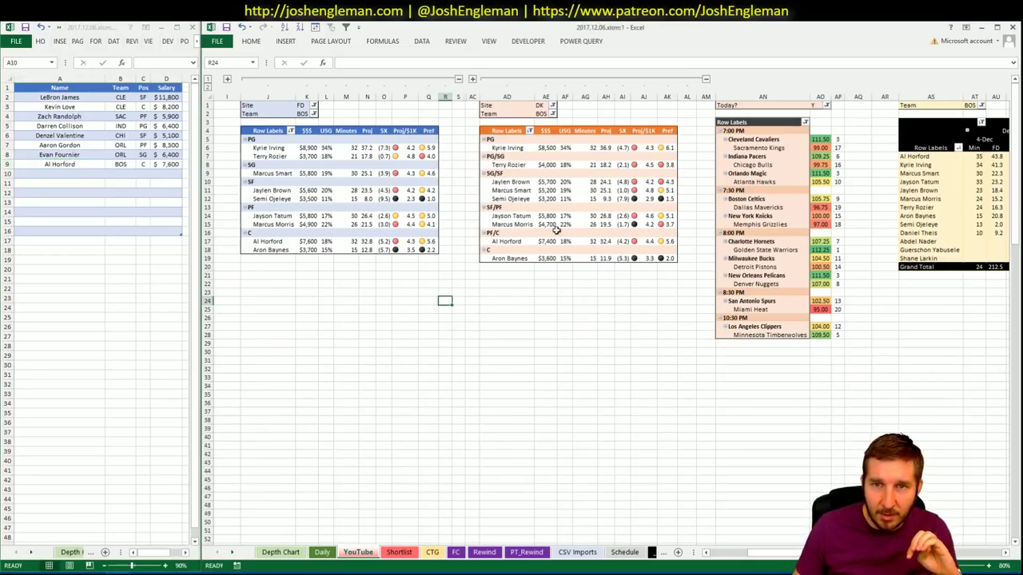
# - Set the FD and DK pivot Team filters to DAL
pyautogui.click(306, 114)
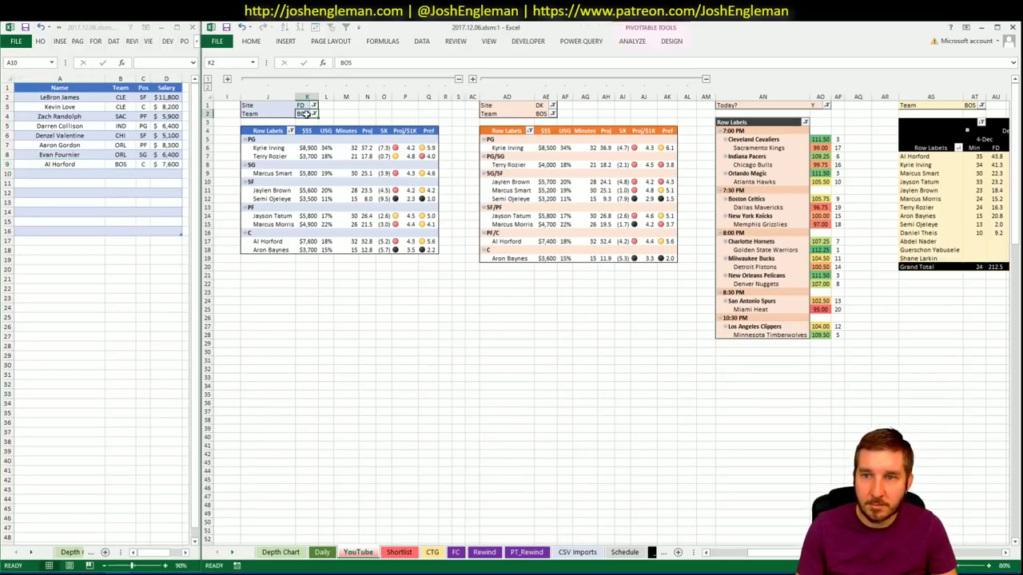
pyautogui.write('DAL')
pyautogui.press('Return')
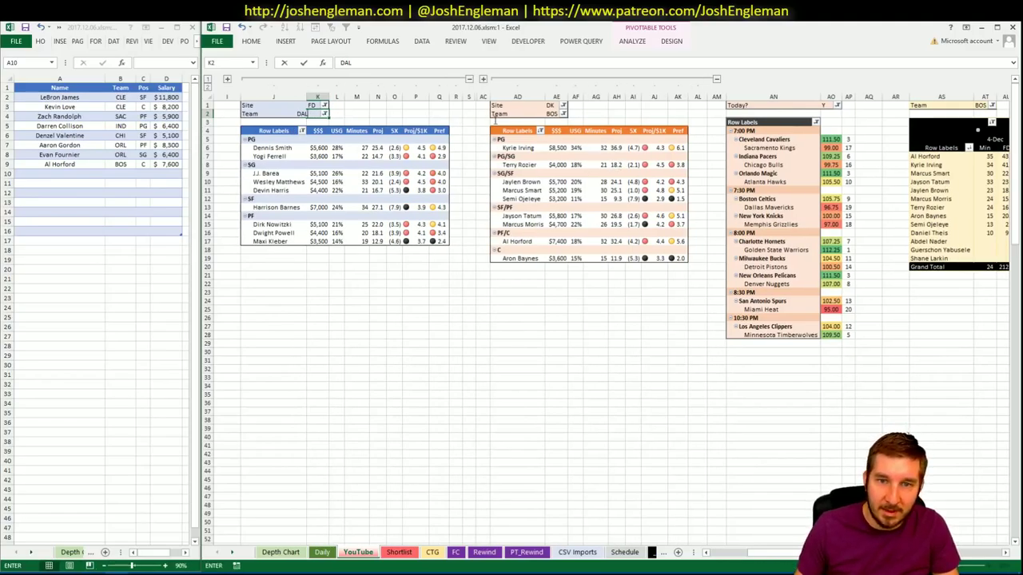
pyautogui.click(553, 109)
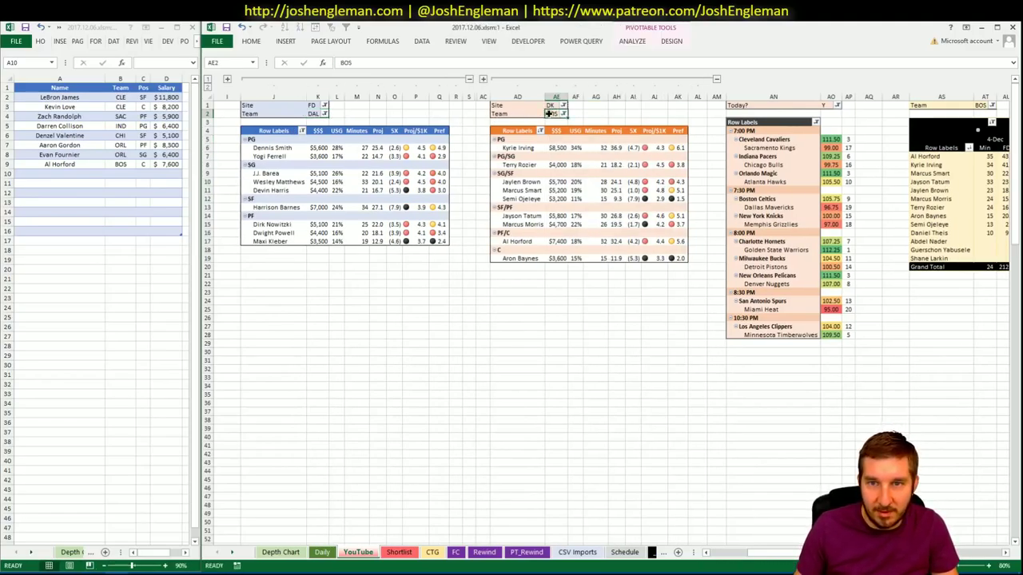
pyautogui.write('DAL')
pyautogui.press('Return')
pyautogui.press('Return')
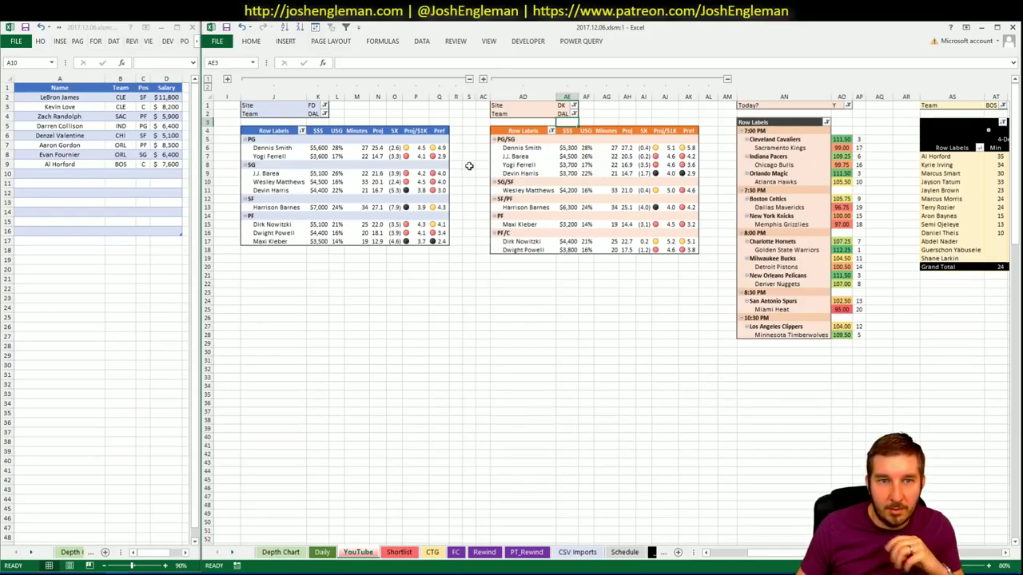
# - Switch the FD, DK and minutes pivot Team filters to NYK
pyautogui.click(312, 112)
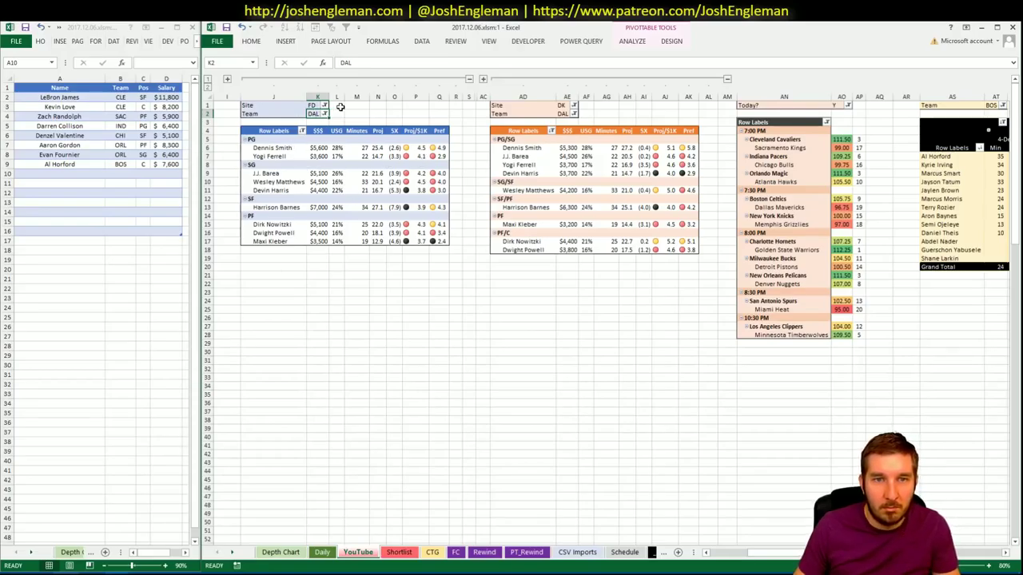
pyautogui.write('NYK')
pyautogui.press('Return')
pyautogui.click(560, 113)
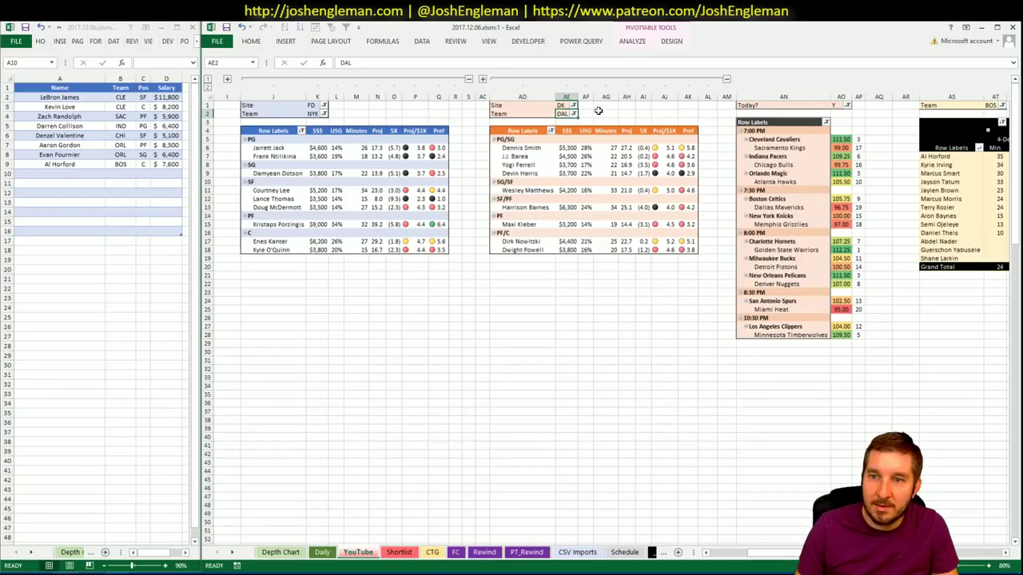
pyautogui.write('NYK')
pyautogui.press('Return')
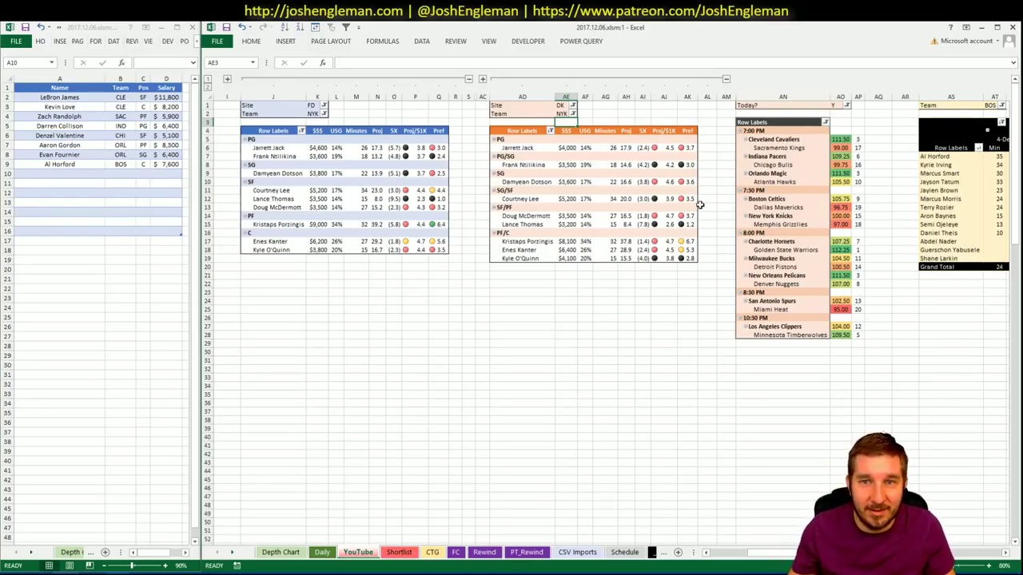
pyautogui.click(857, 386)
pyautogui.moveTo(791, 549); pyautogui.dragTo(806, 550)
pyautogui.click(757, 107)
pyautogui.write('NYK')
pyautogui.press('Return')
pyautogui.press('Return')
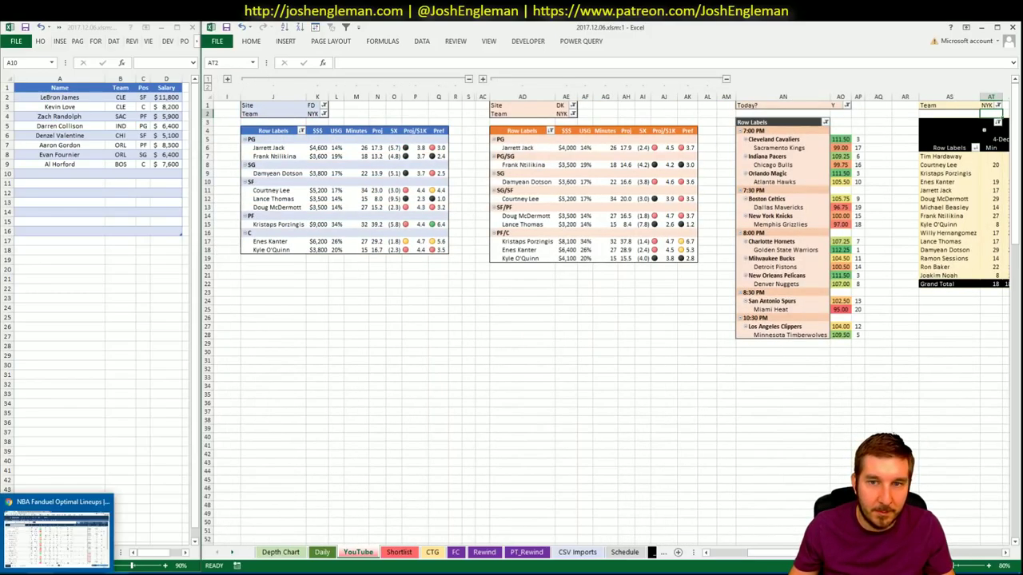
pyautogui.click(56, 573)
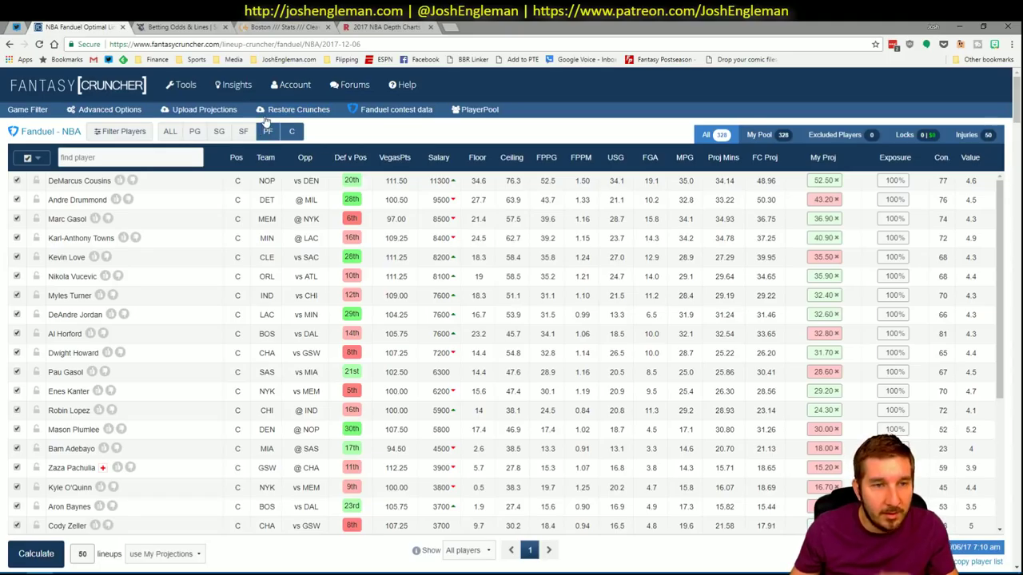
# - Filter Kristaps Porzingis's game log to games against MEM
pyautogui.click(85, 182)
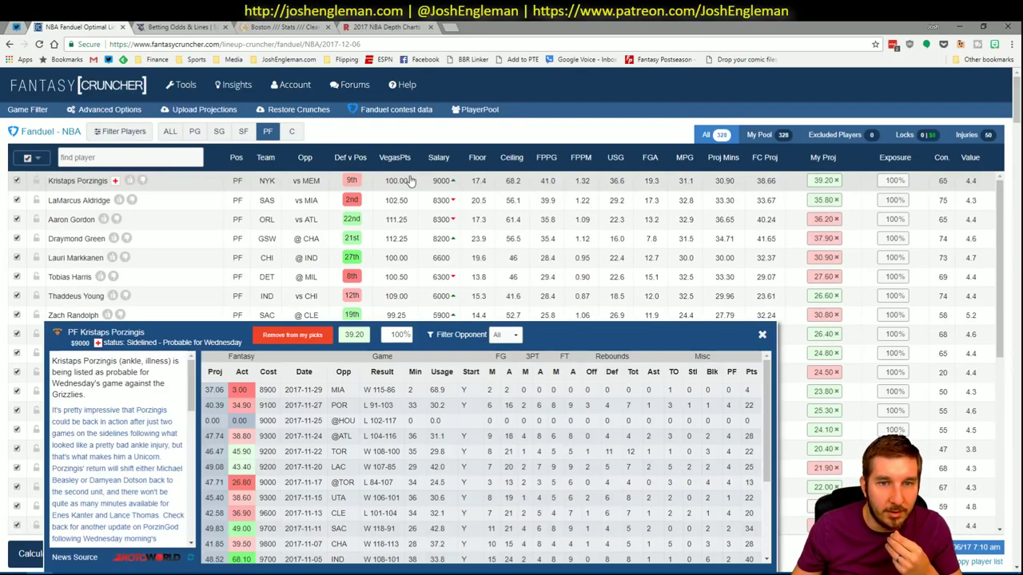
pyautogui.click(515, 336)
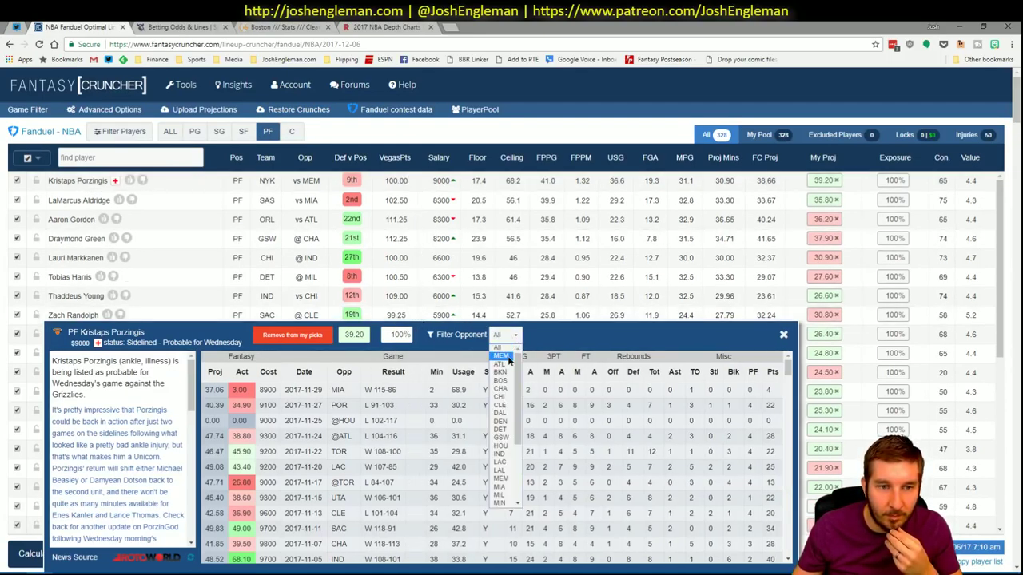
pyautogui.click(511, 361)
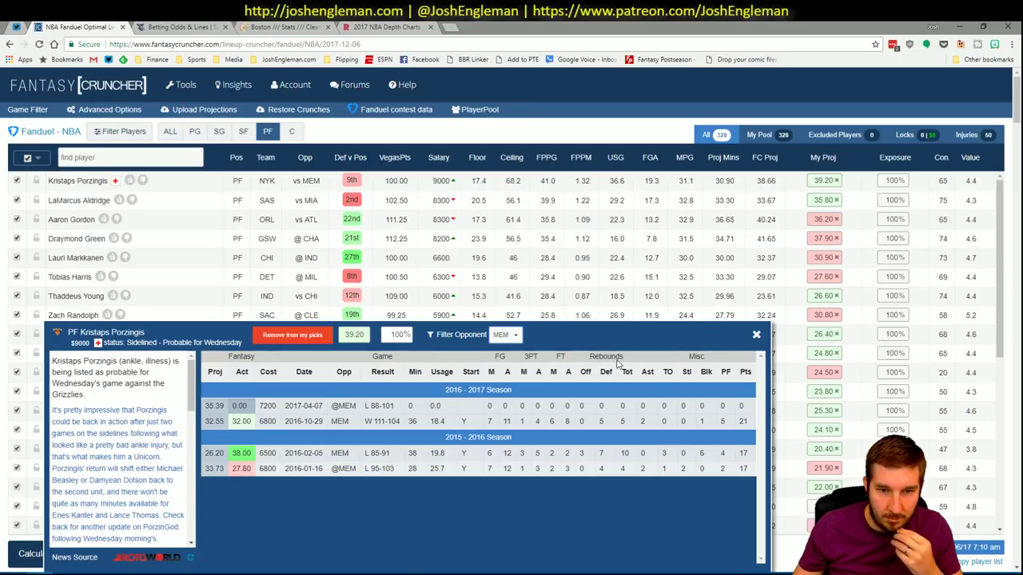
# - Close the Porzingis panel and start a new team search on Cleaning the Glass
pyautogui.click(756, 336)
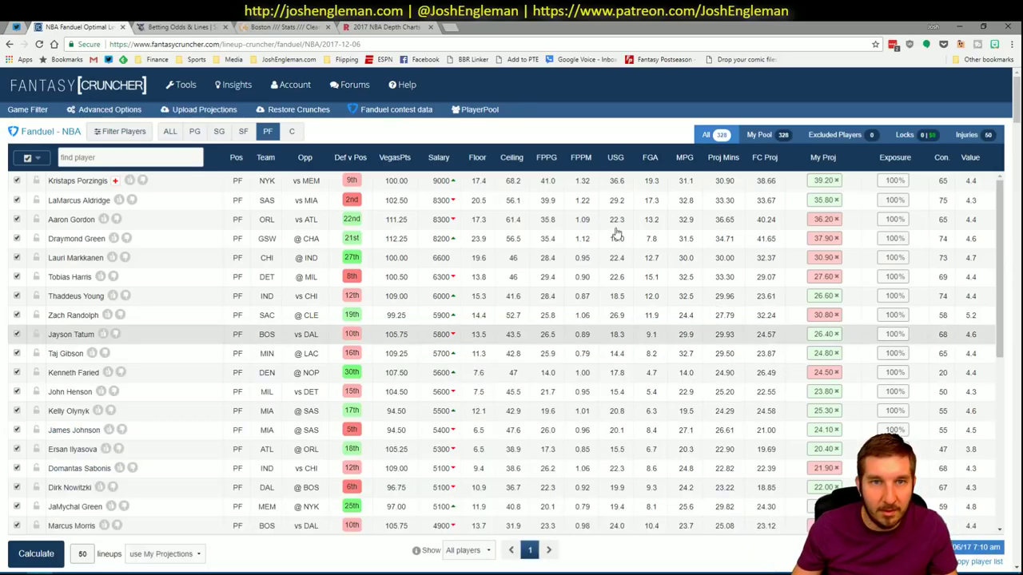
pyautogui.click(281, 26)
pyautogui.click(219, 99)
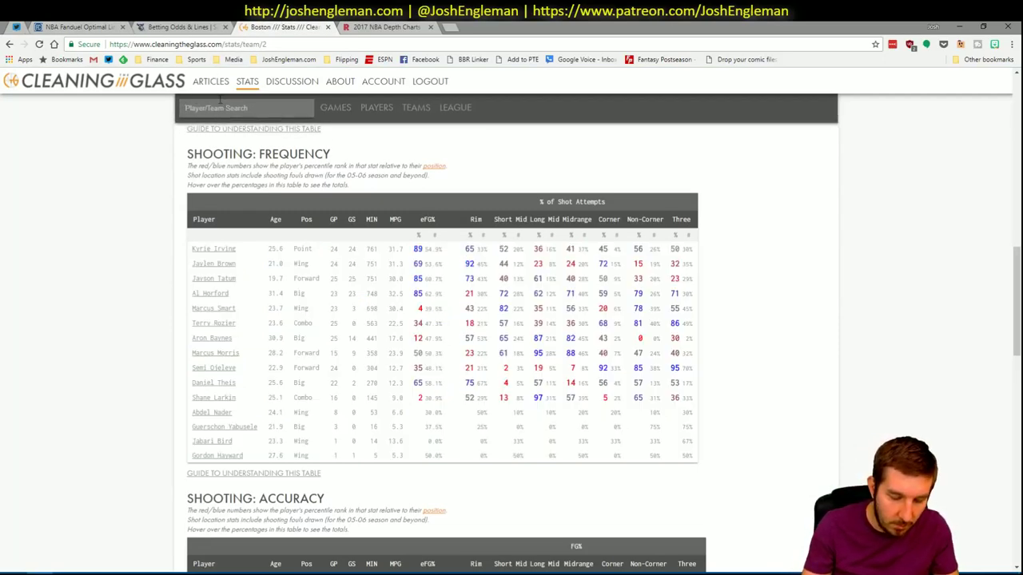
# - Search 'knic' to open the New York Knicks page and select its Shooting: Frequency rows
pyautogui.write('knicks')
pyautogui.press('Down')
pyautogui.press('Return')
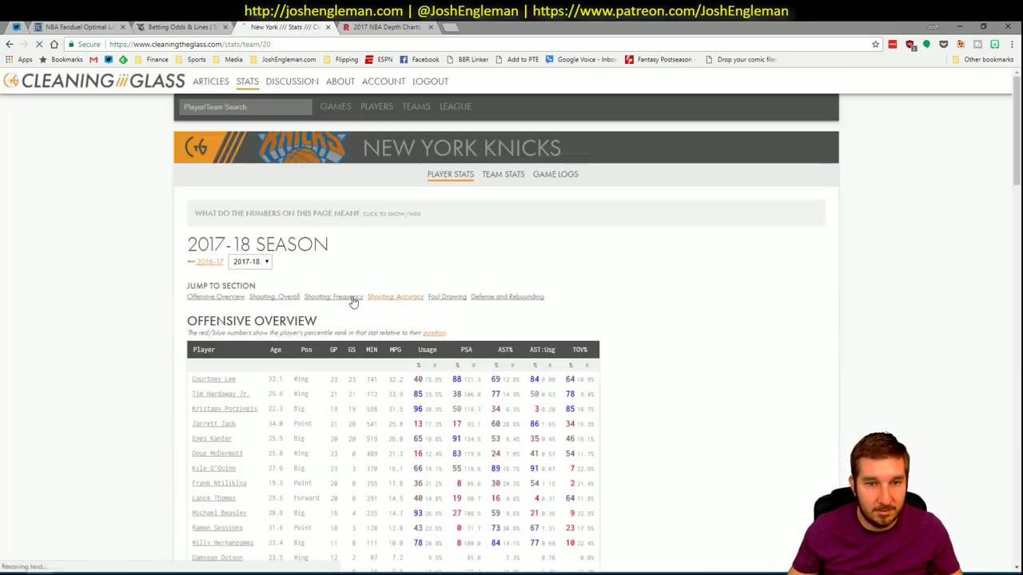
pyautogui.click(352, 297)
pyautogui.rightClick(676, 429)
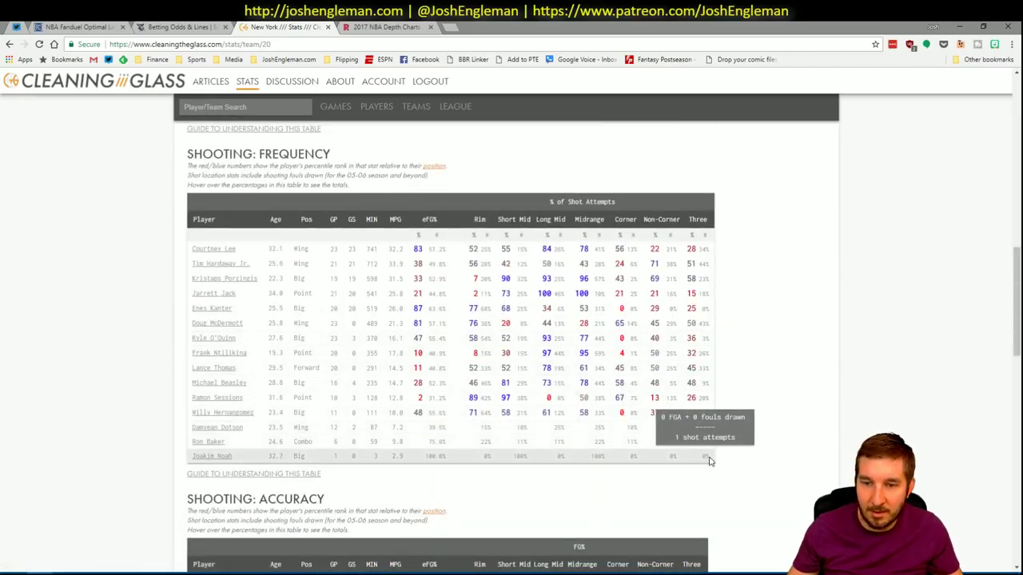
pyautogui.moveTo(711, 460); pyautogui.dragTo(193, 249)
# - Refresh the CTG sheet's shooting table with the Knicks players
pyautogui.hotkey('alt', 'Tab')
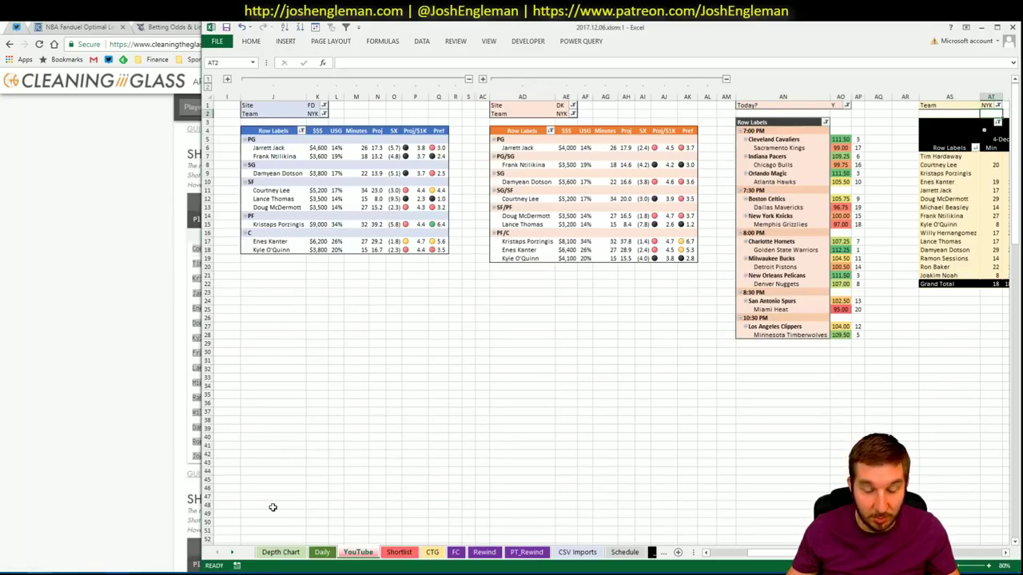
pyautogui.click(72, 531)
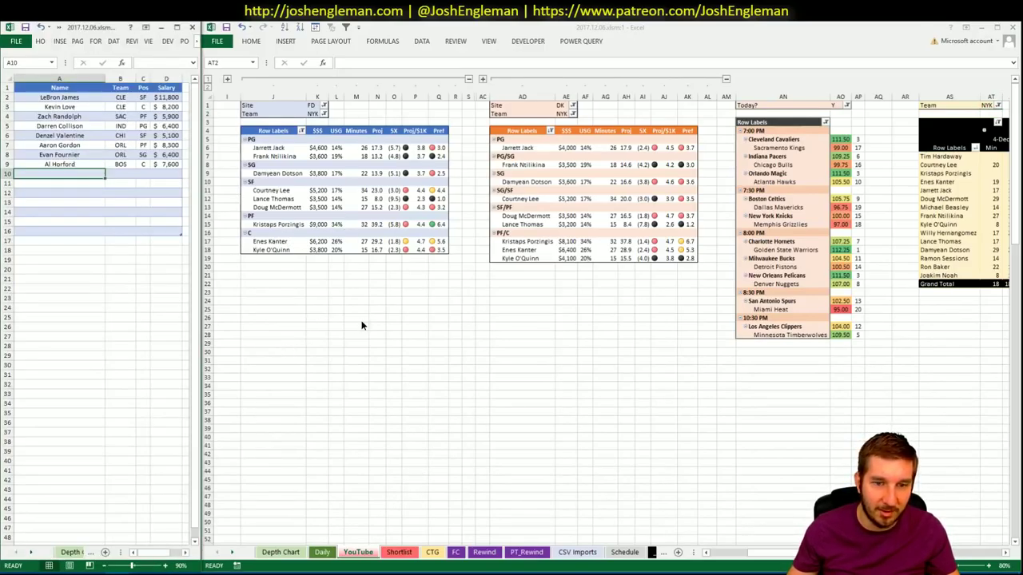
pyautogui.click(431, 552)
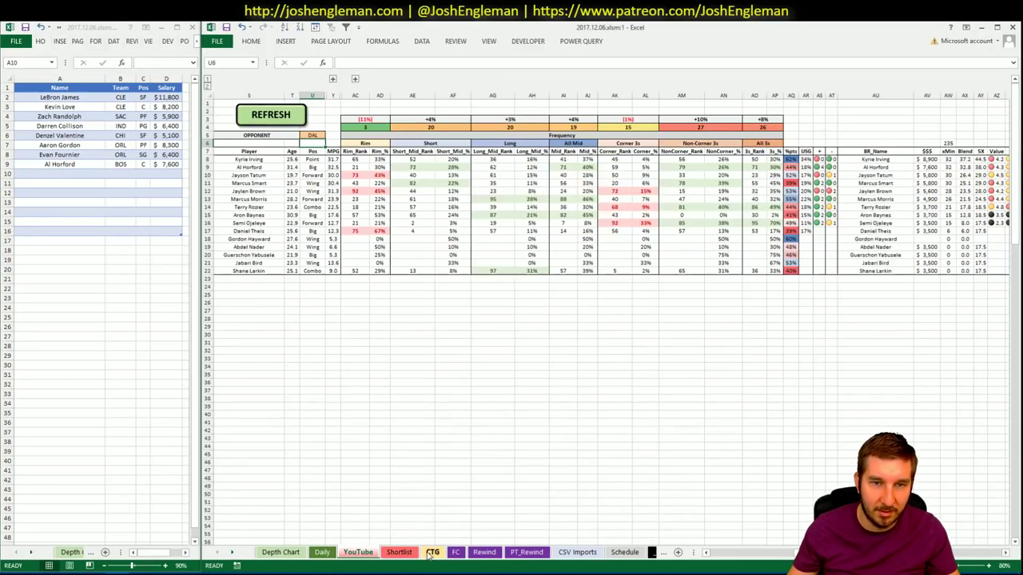
pyautogui.click(280, 115)
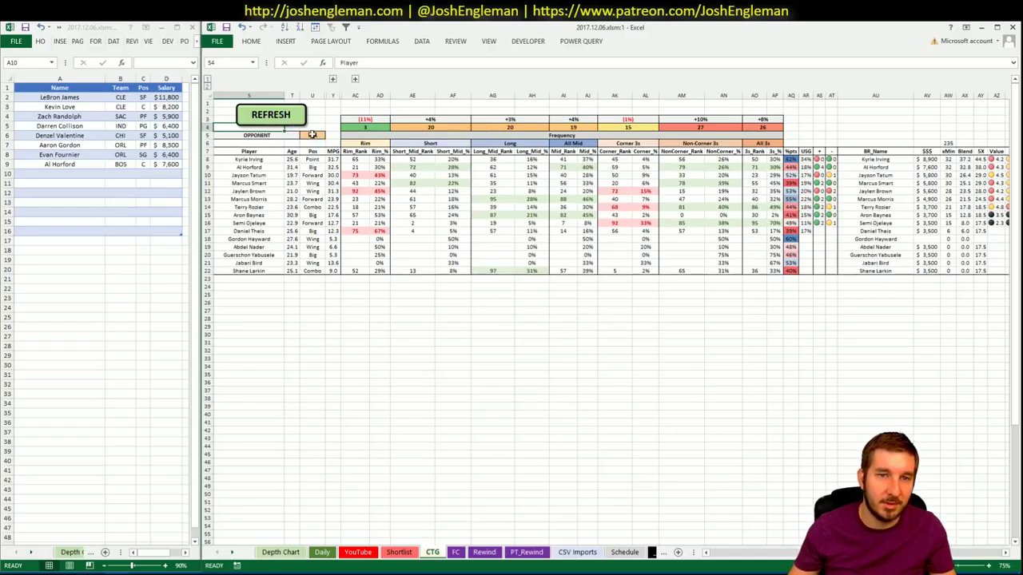
# - Set the CTG opponent cell to MEM, then return to the YouTube sheet
pyautogui.click(312, 134)
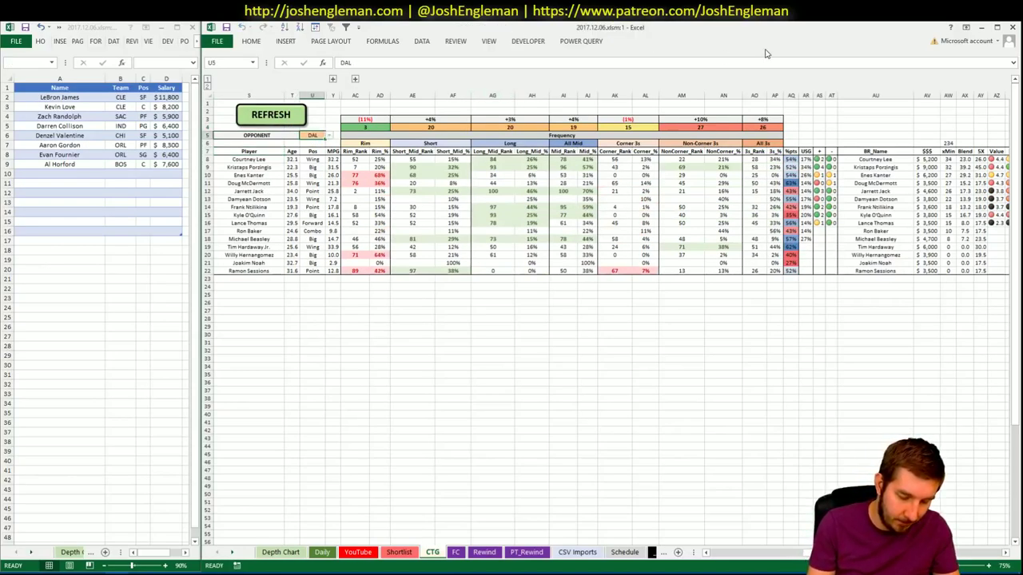
pyautogui.write('MEM')
pyautogui.press('Return')
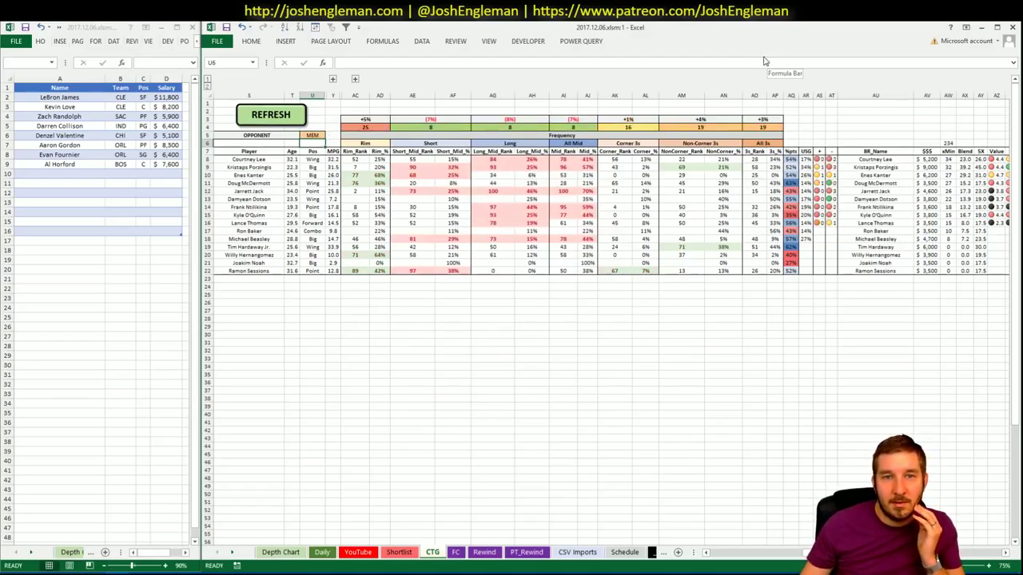
pyautogui.click(358, 552)
pyautogui.click(415, 446)
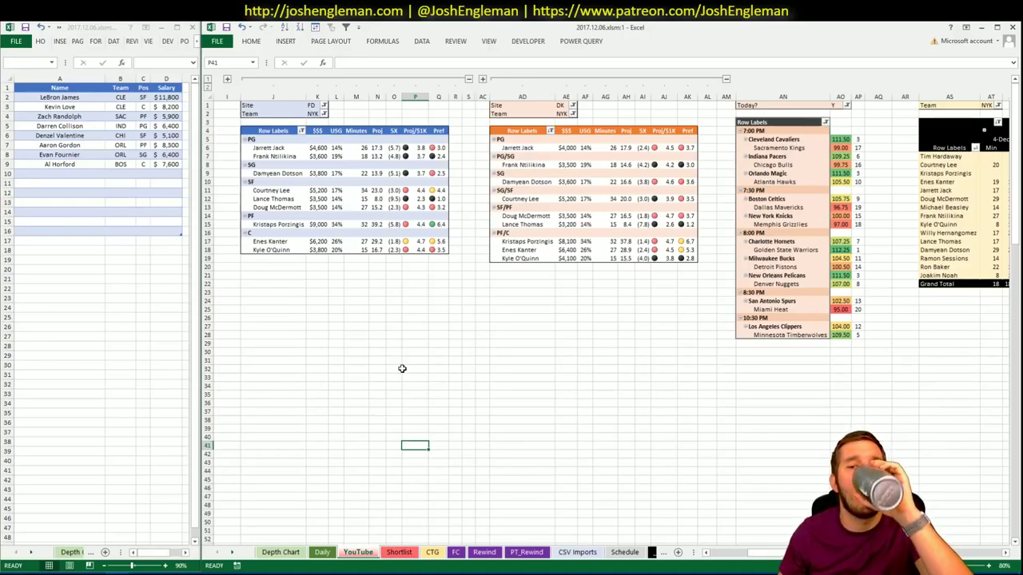
pyautogui.moveTo(773, 558)
pyautogui.mouseDown()
pyautogui.moveTo(784, 554)
pyautogui.moveTo(761, 551)
pyautogui.mouseUp()
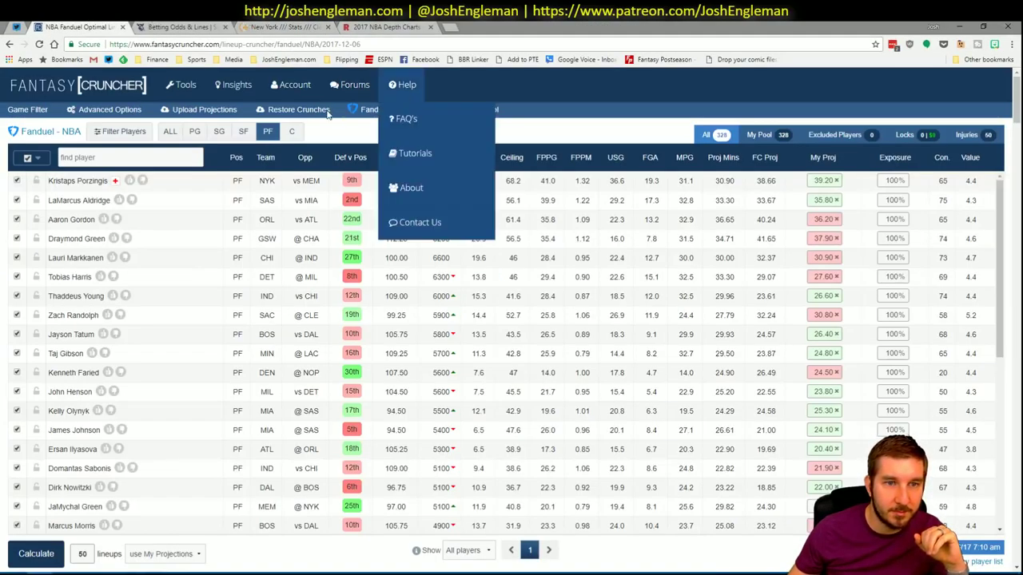
# - Filter Fantasy Cruncher to centres, review Enes Kanter's game log, then return to Excel
pyautogui.click(291, 131)
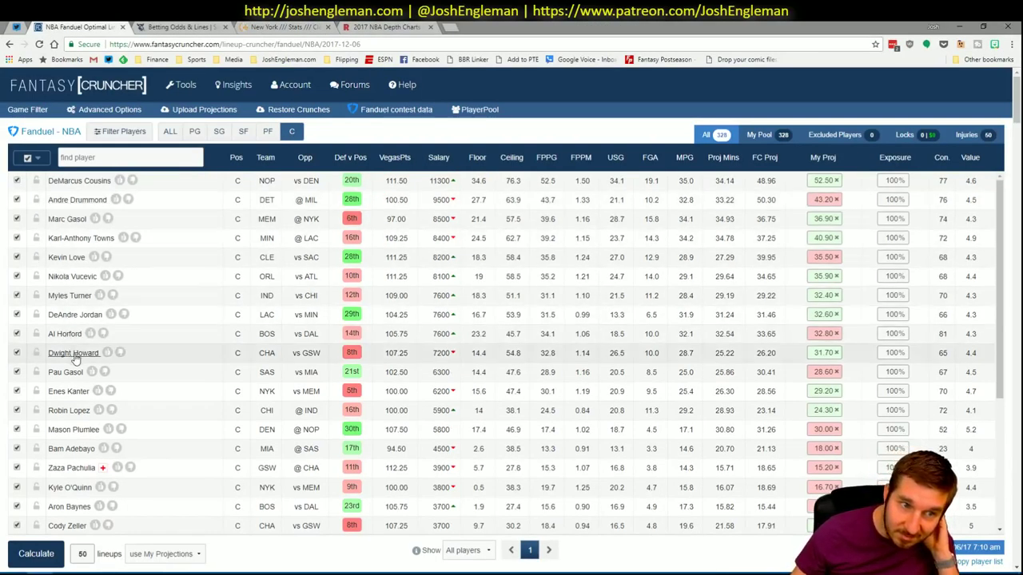
pyautogui.click(68, 391)
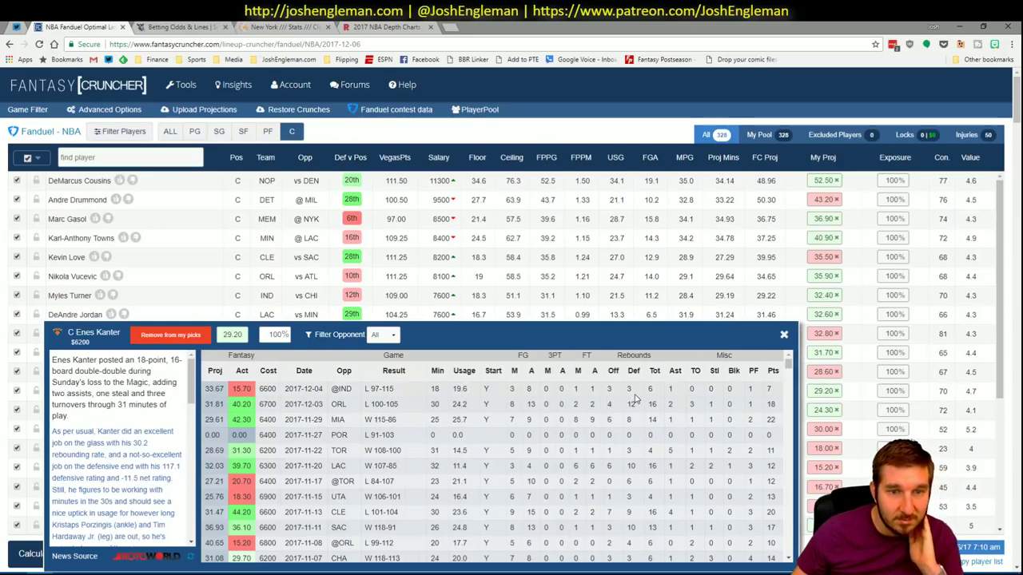
pyautogui.click(785, 335)
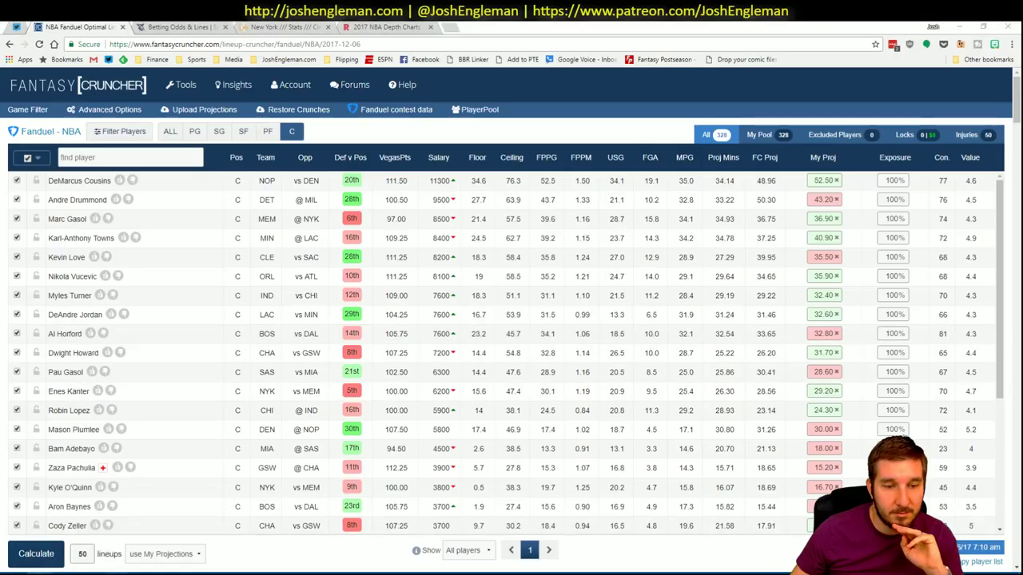
pyautogui.click(147, 541)
# - Enter Enes Kanter in the shortlist's first empty row, A10
pyautogui.moveTo(112, 572)
pyautogui.click(164, 531)
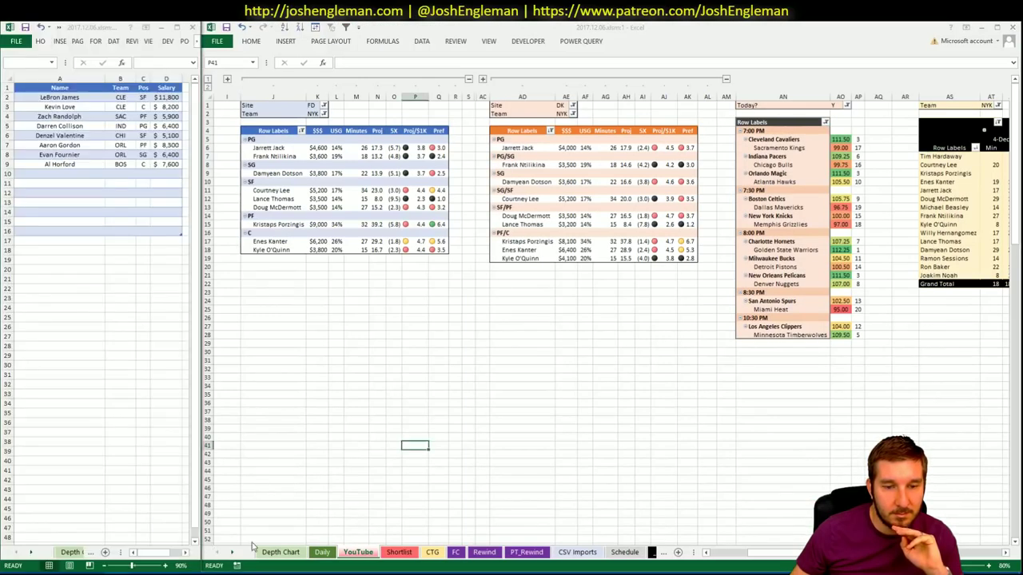
pyautogui.click(432, 553)
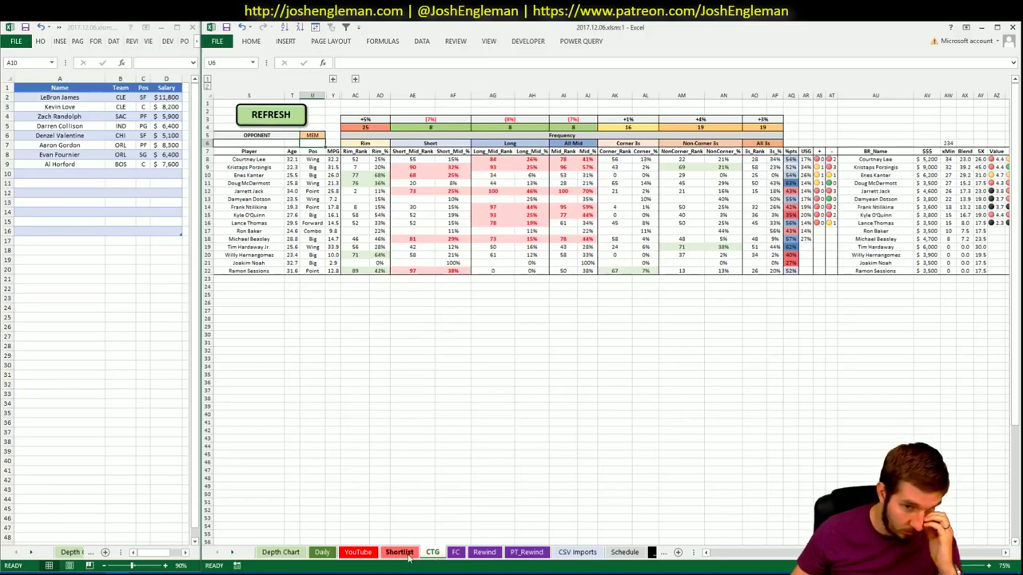
pyautogui.click(371, 553)
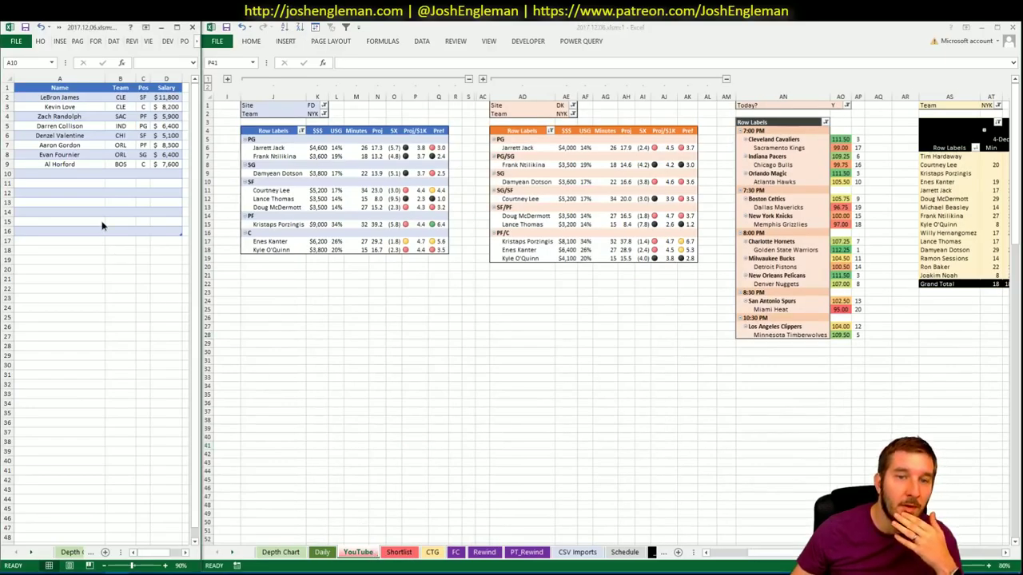
pyautogui.click(64, 172)
pyautogui.write('Enes Kanter')
pyautogui.hotkey('ctrl', 'Return')
pyautogui.press('Return')
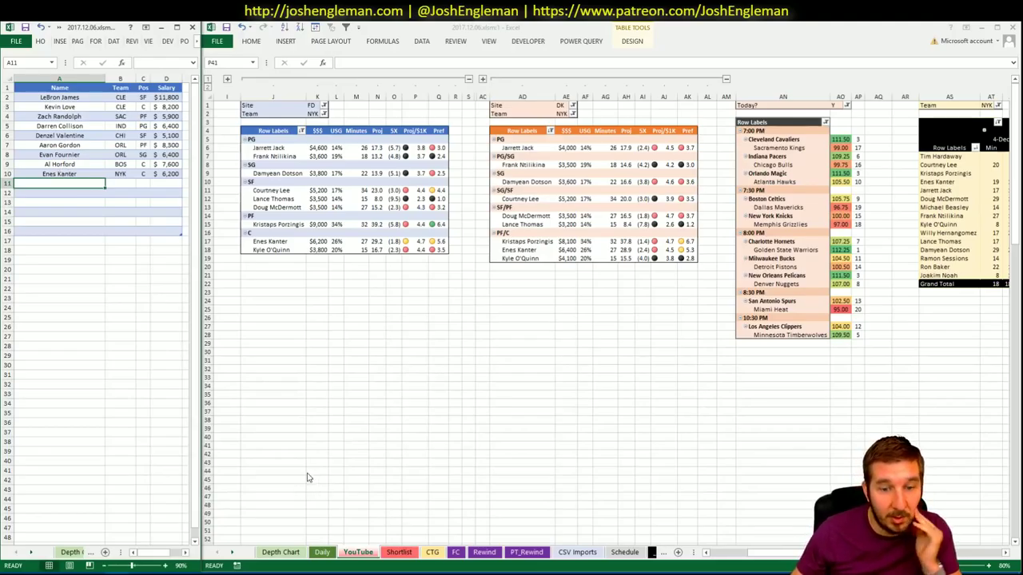
# - Look over the Daily sheet, then go back to the YouTube sheet
pyautogui.click(322, 552)
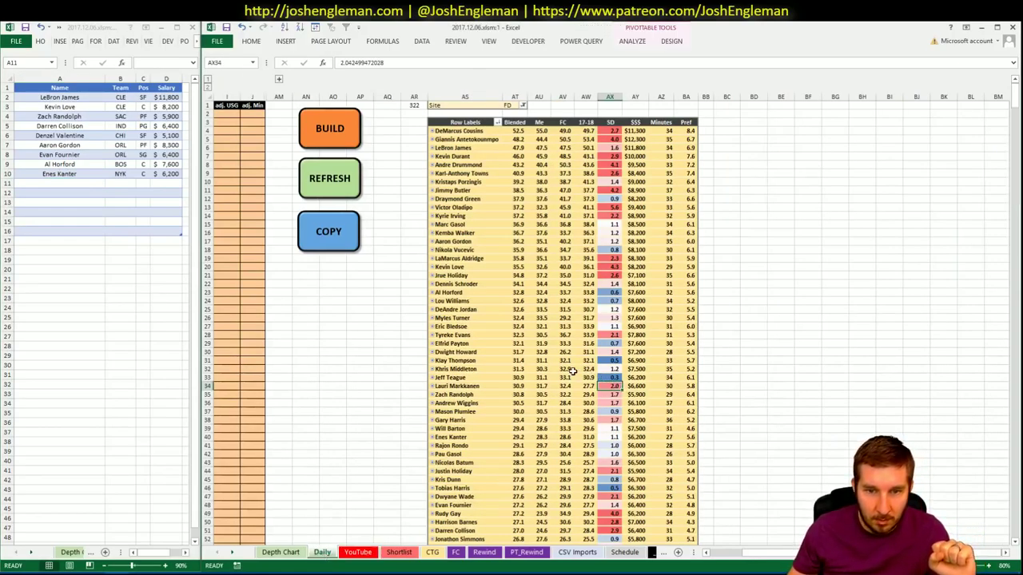
pyautogui.hotkey('ctrl', 'f')
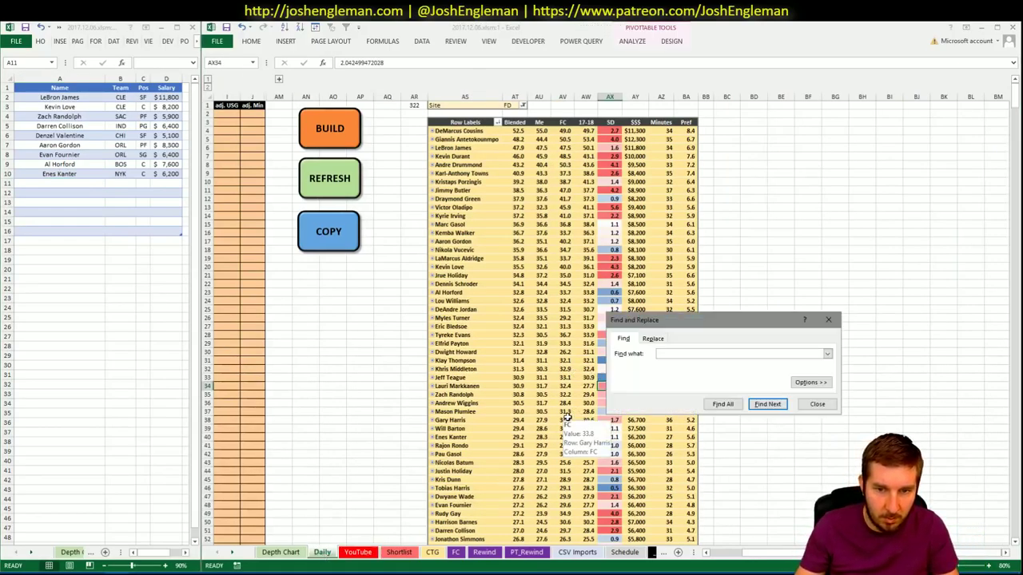
pyautogui.press('Escape')
pyautogui.click(727, 429)
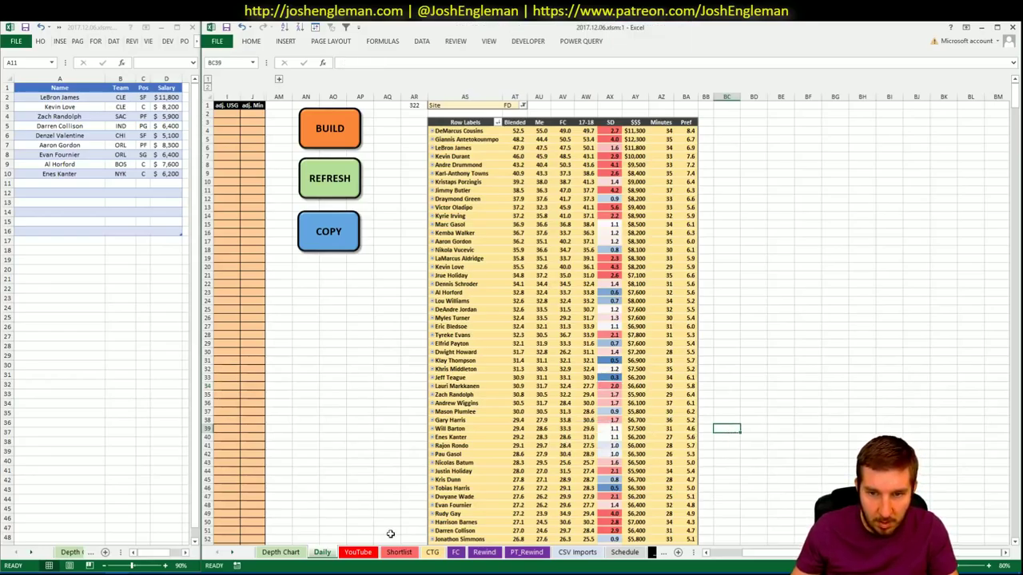
pyautogui.click(358, 552)
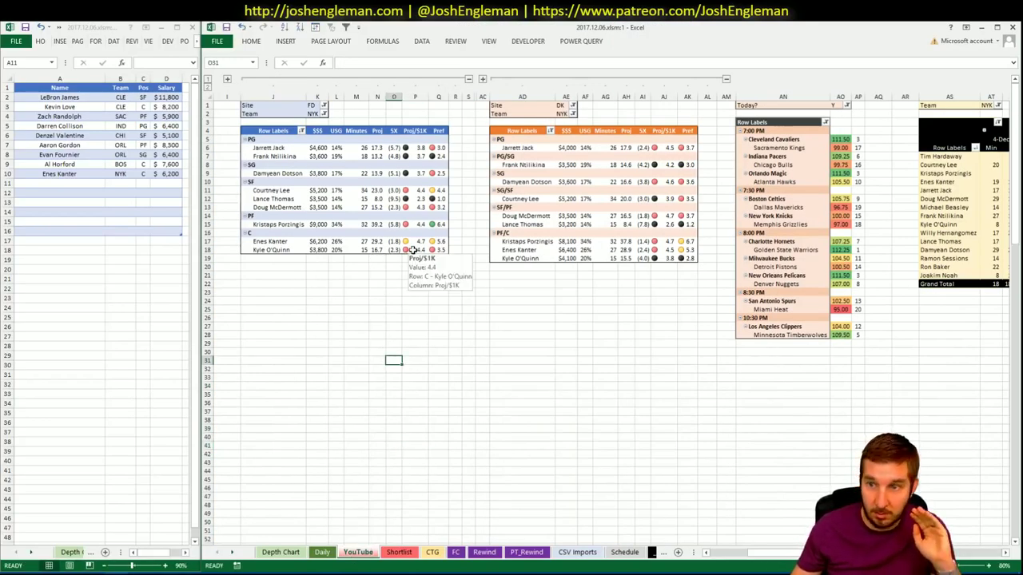
# - Set the Team filter of the left, middle and right pivots (K2, AE2, AT1) to MEM
pyautogui.click(316, 120)
pyautogui.click(316, 113)
pyautogui.write('MEM')
pyautogui.press('Return')
pyautogui.click(562, 114)
pyautogui.write('MEM')
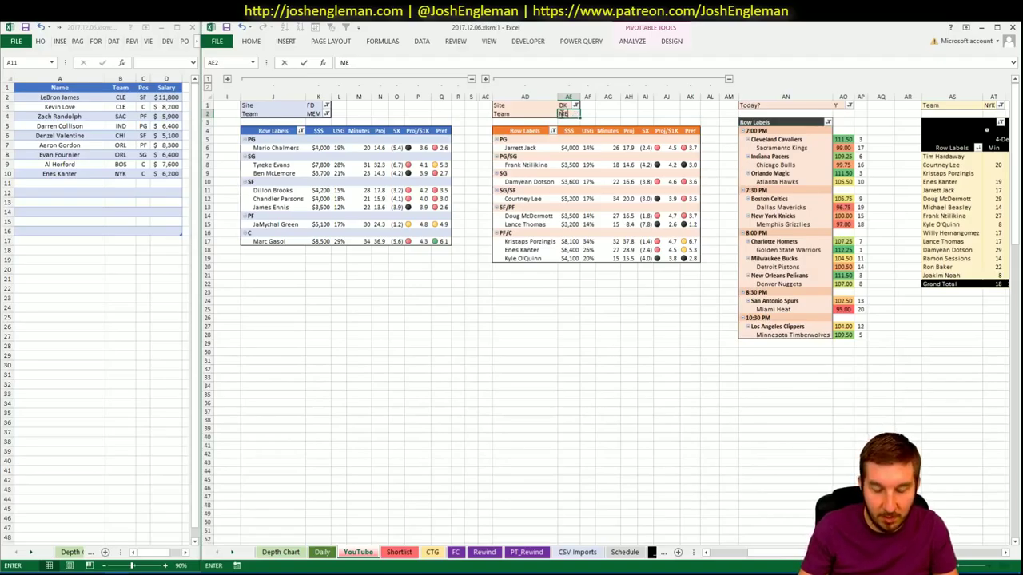
pyautogui.press('Return')
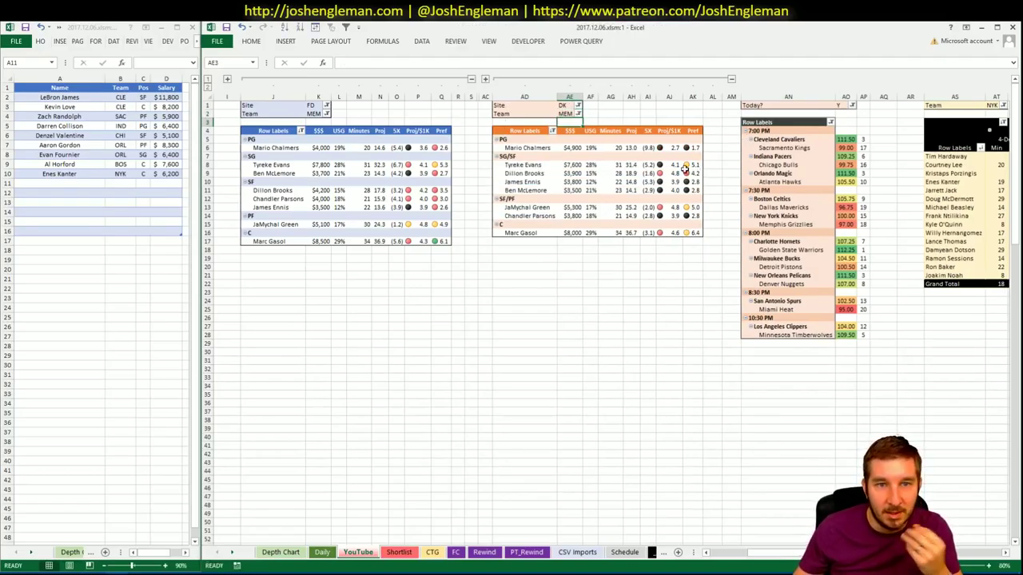
pyautogui.click(991, 106)
pyautogui.write('MEM')
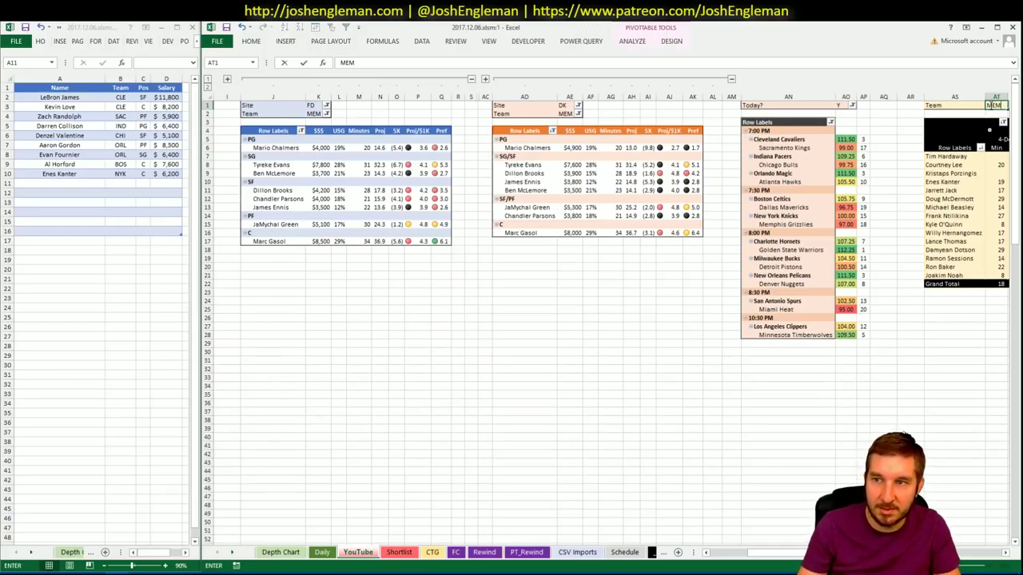
pyautogui.press('Return')
# - Find the Memphis Grizzlies on Cleaning the Glass and select their Shooting: Frequency table
pyautogui.hotkey('alt', 'Tab')
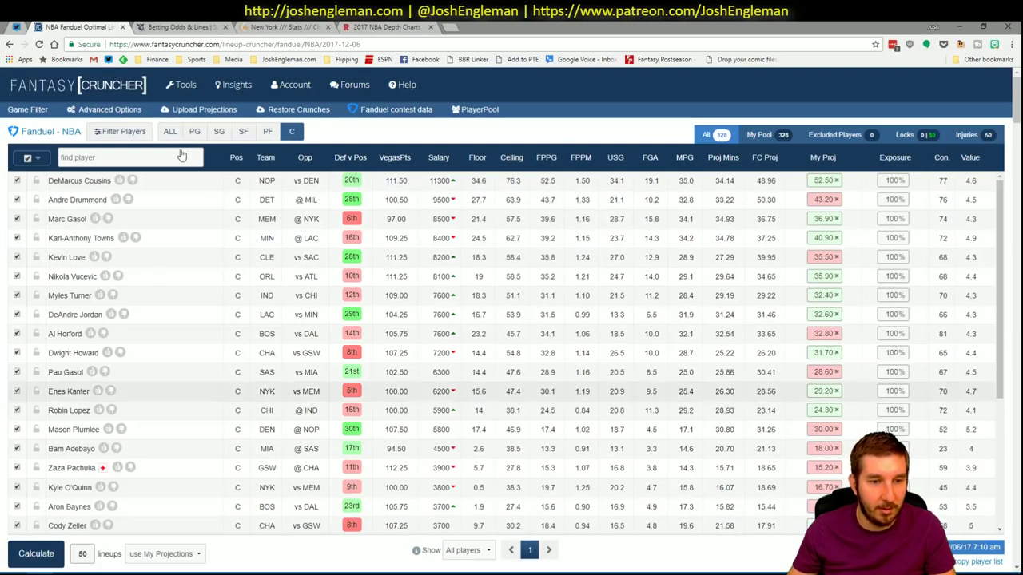
pyautogui.click(279, 27)
pyautogui.click(250, 107)
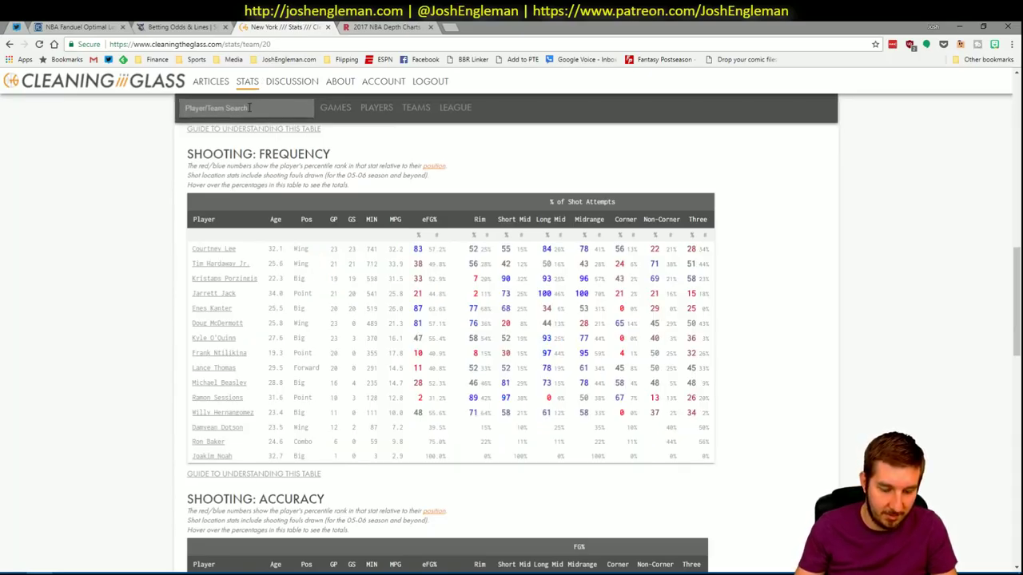
pyautogui.write('grizz')
pyautogui.press('Down')
pyautogui.press('Return')
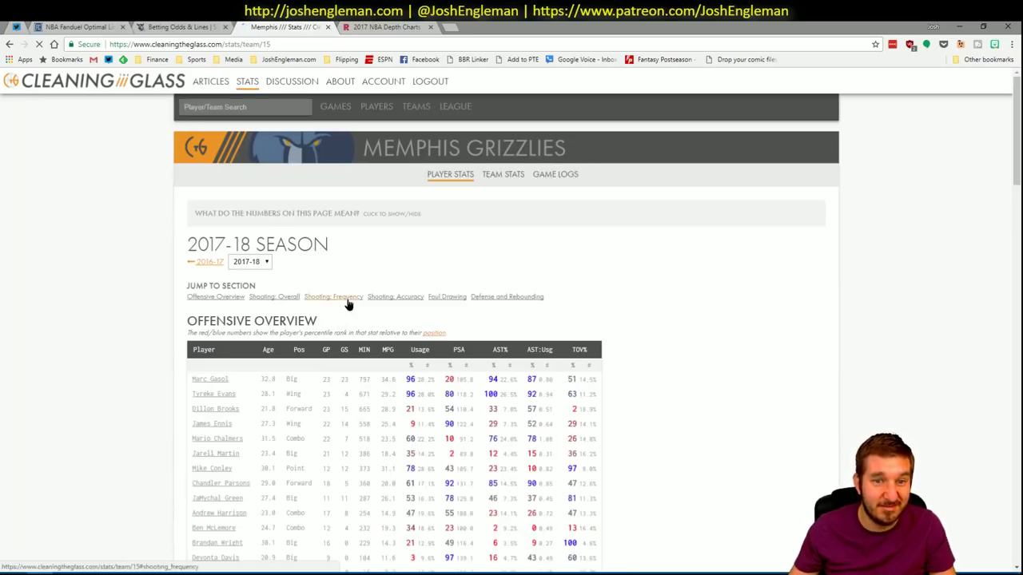
pyautogui.click(338, 298)
pyautogui.moveTo(668, 473); pyautogui.dragTo(194, 246)
# - Refresh the CTG table with Memphis players, set opponent to NYK, and return to YouTube
pyautogui.hotkey('alt', 'Tab')
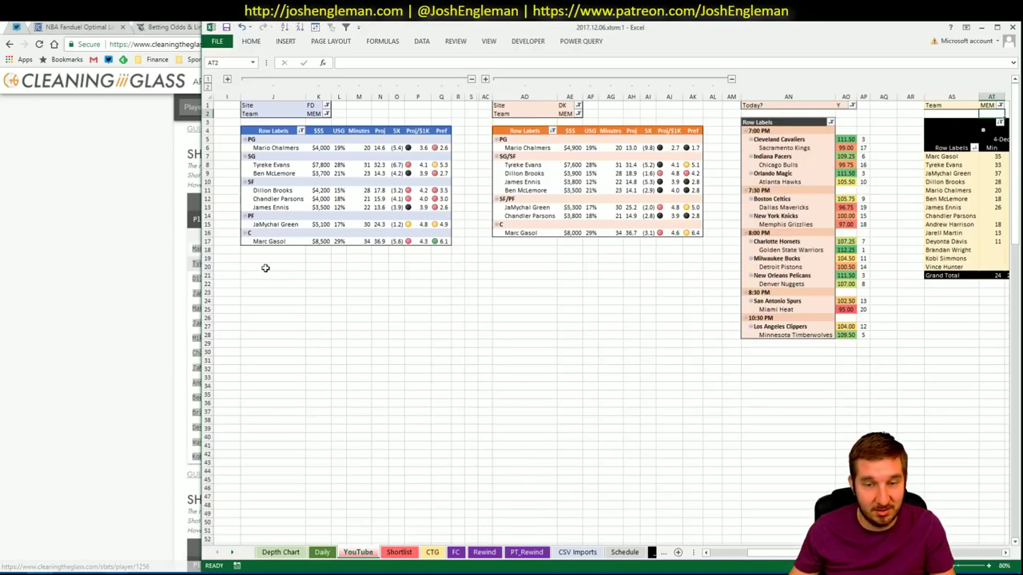
pyautogui.click(76, 523)
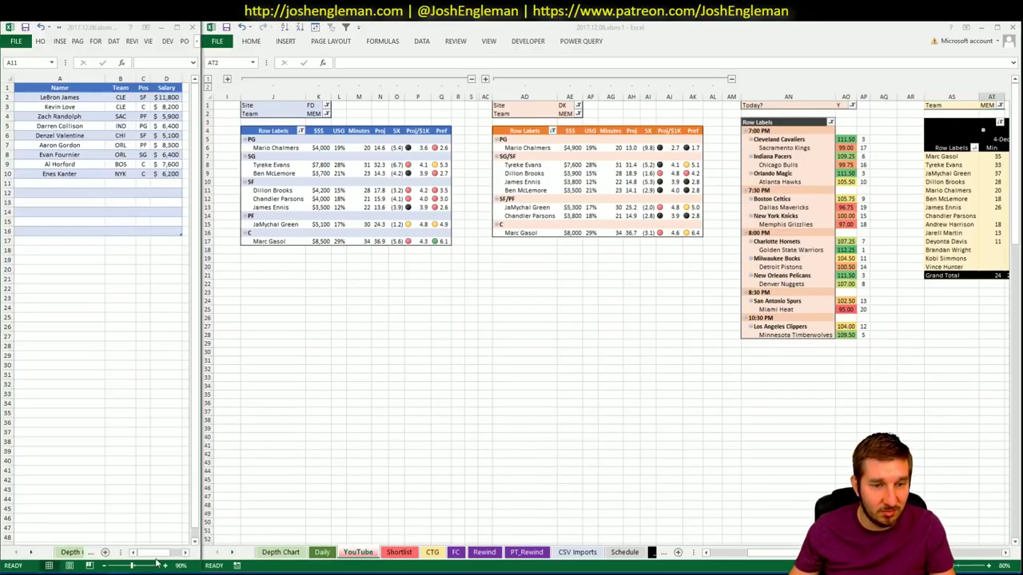
pyautogui.click(432, 552)
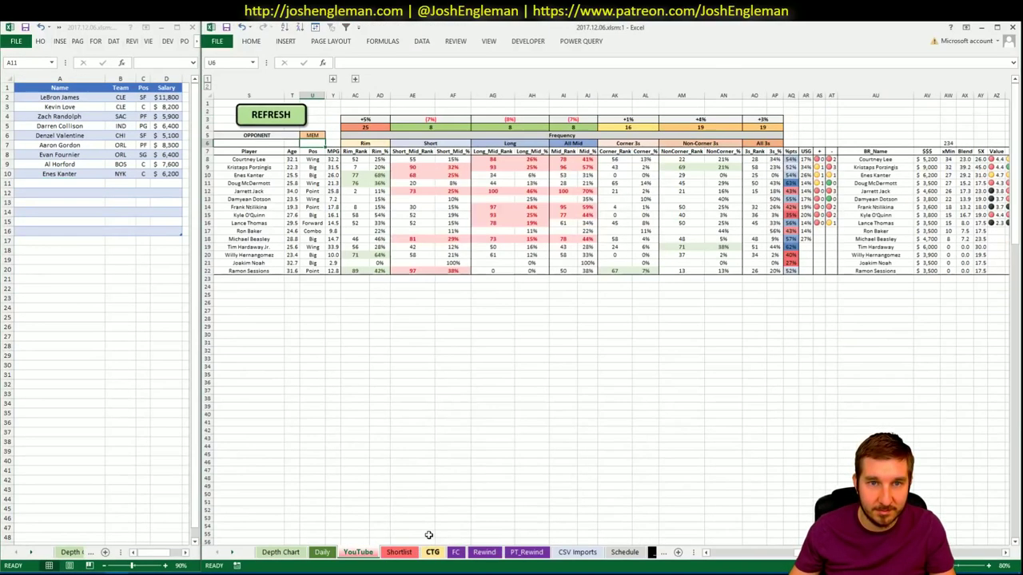
pyautogui.click(315, 135)
pyautogui.write('NYK')
pyautogui.press('Return')
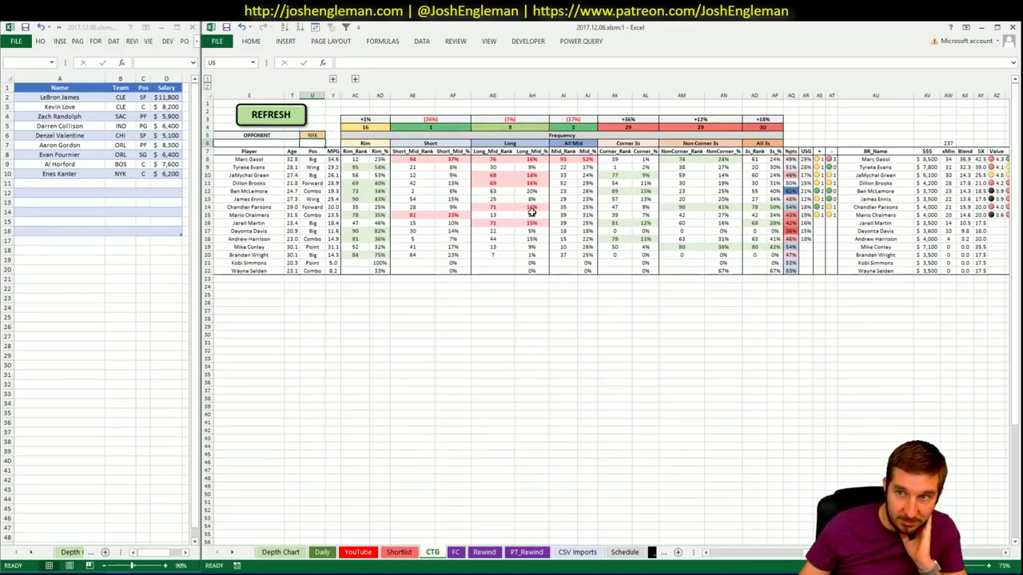
pyautogui.press('Down')
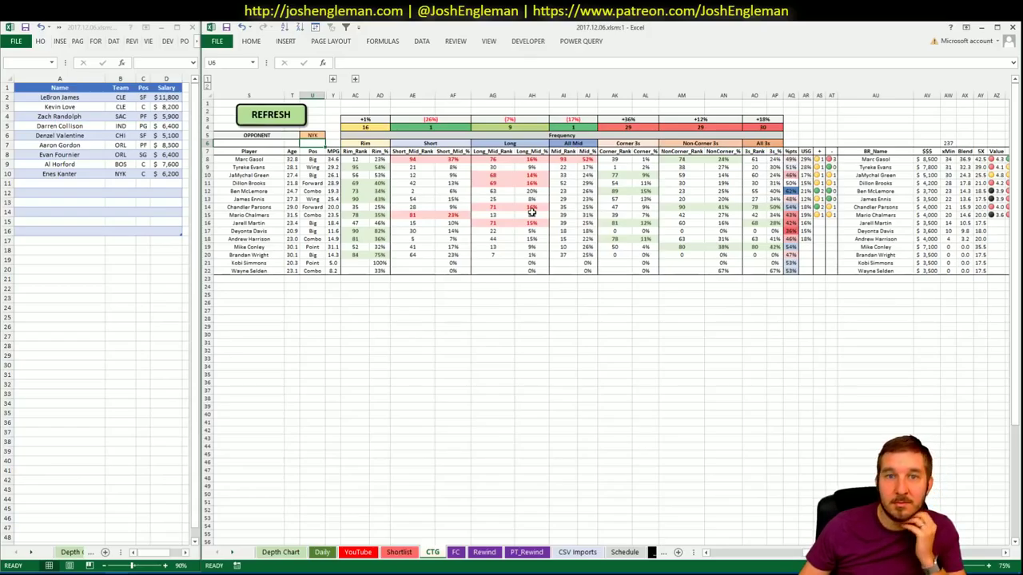
pyautogui.click(360, 556)
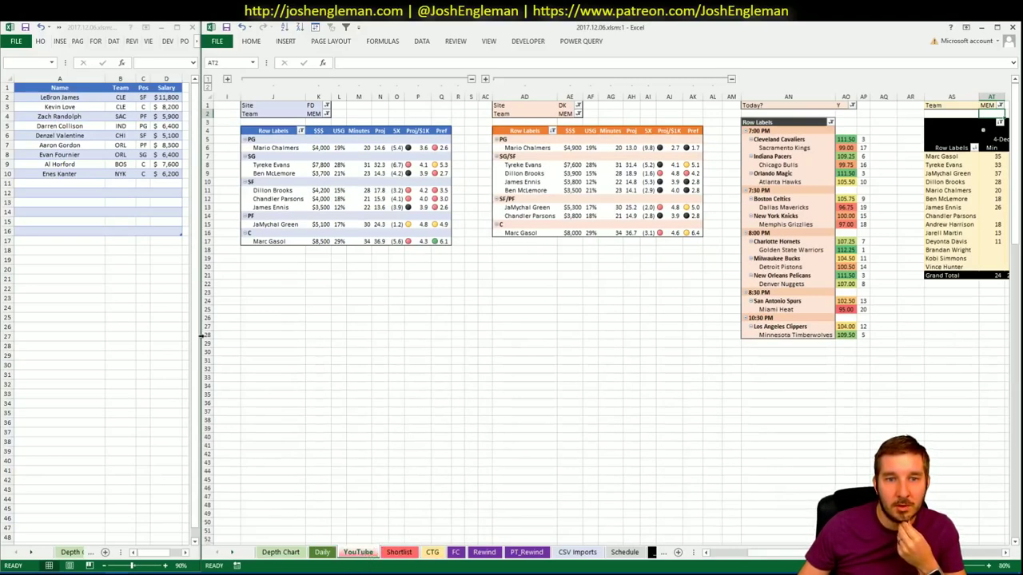
# - Review Marc Gasol's Fantasy Cruncher game log, close it, and bring Excel back in front
pyautogui.hotkey('alt', 'Tab')
pyautogui.press('Tab')
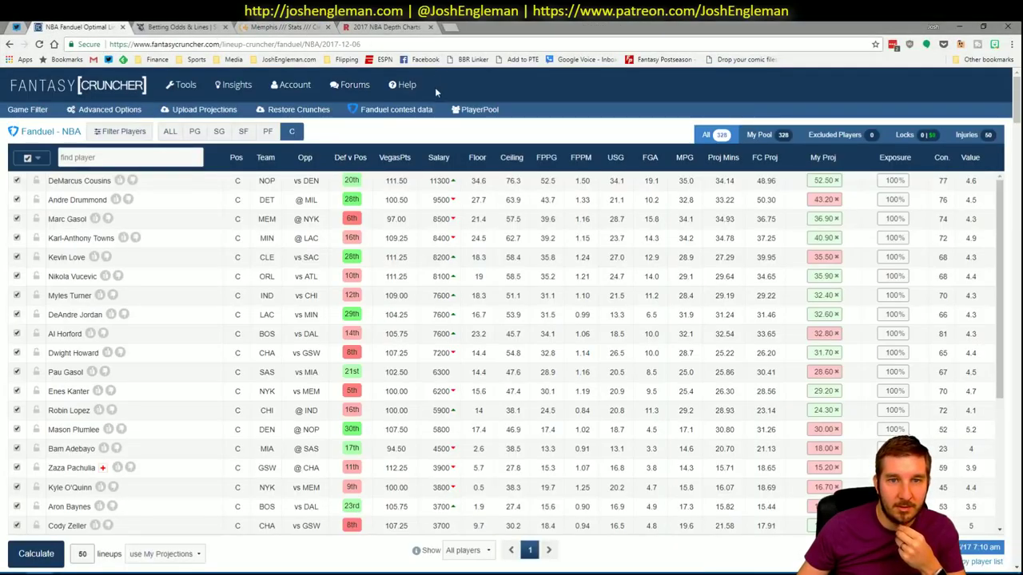
pyautogui.click(72, 222)
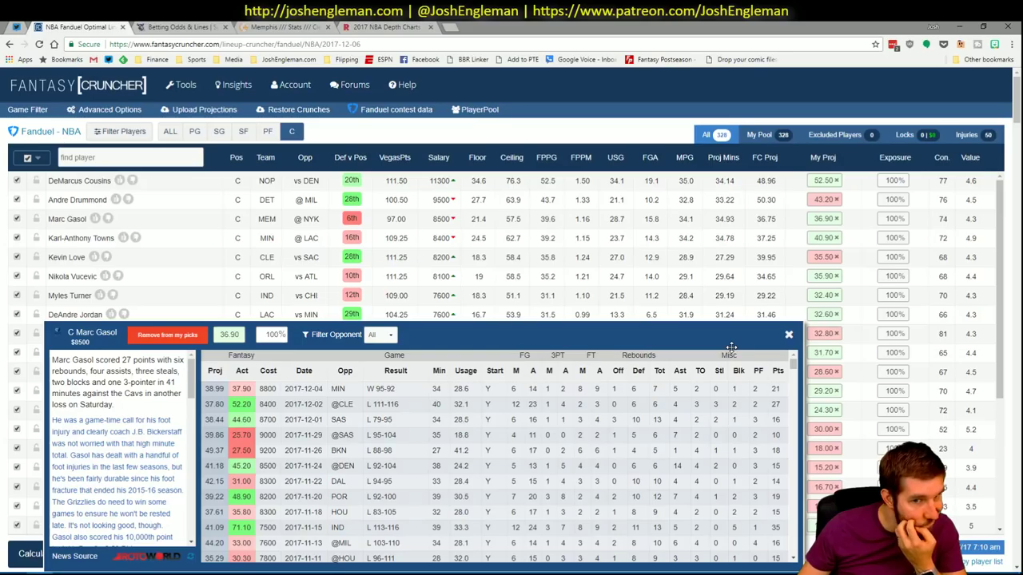
pyautogui.click(788, 334)
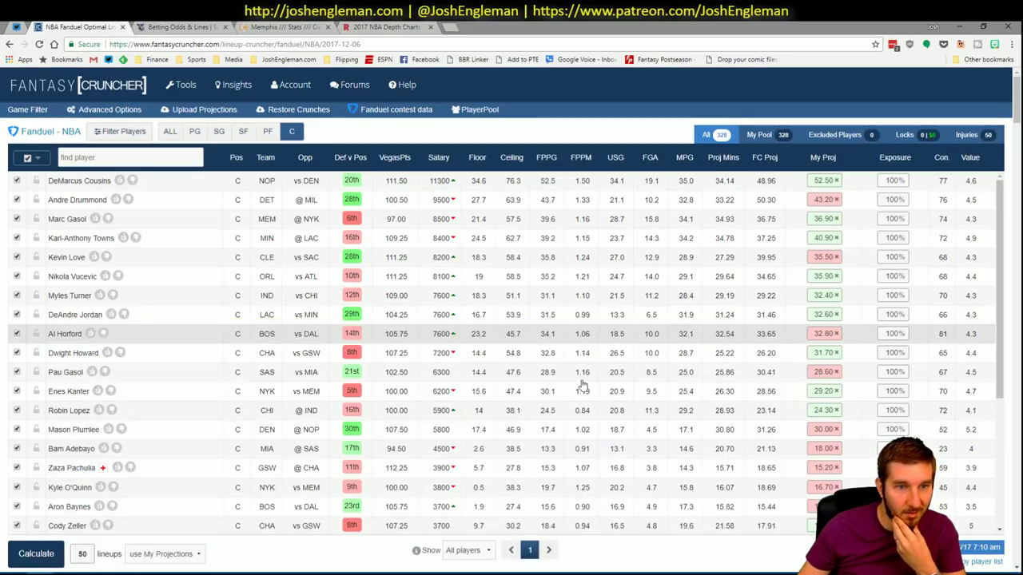
pyautogui.click(110, 551)
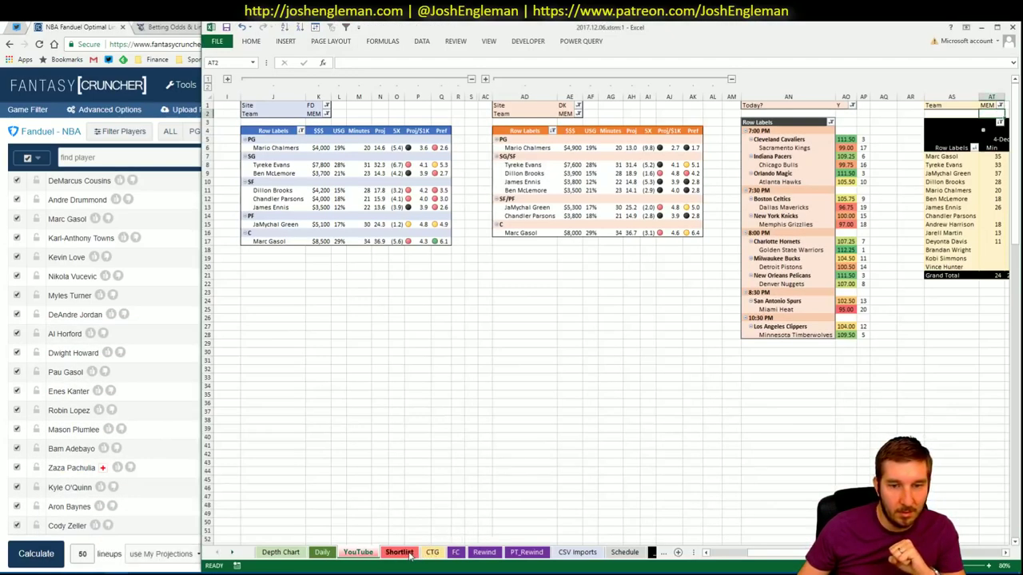
# - Enter Marc Gasol in shortlist cell A11 so his row shows MEM, C and $8,500
pyautogui.hscroll(5, 607, 320)
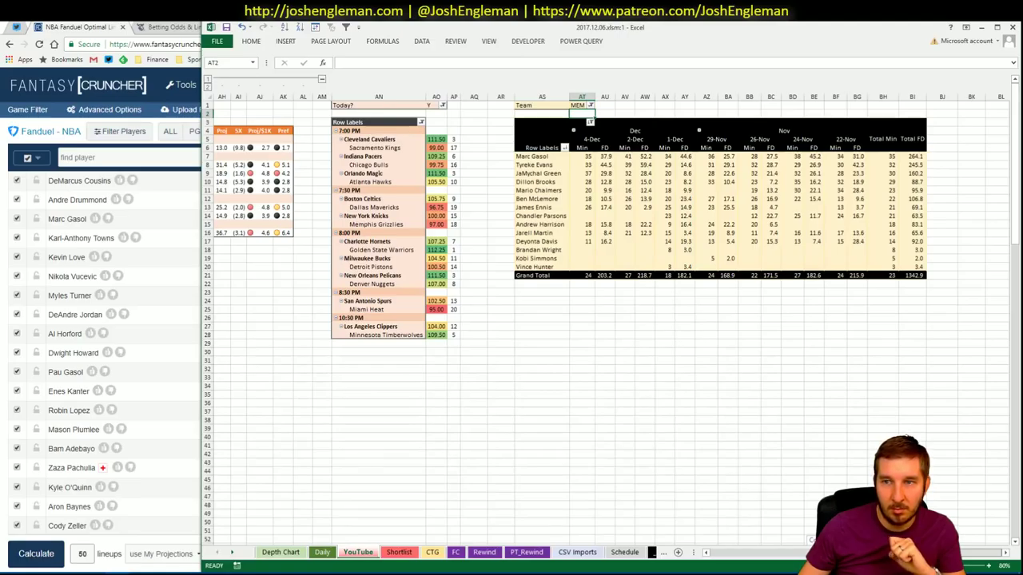
pyautogui.hscroll(-5, 735, 553)
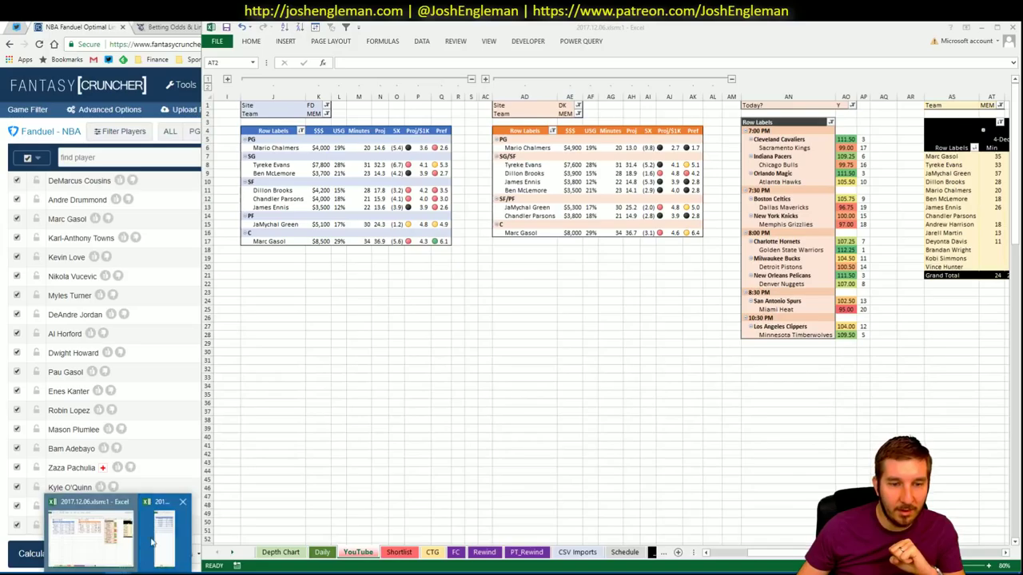
pyautogui.click(171, 530)
pyautogui.write('M')
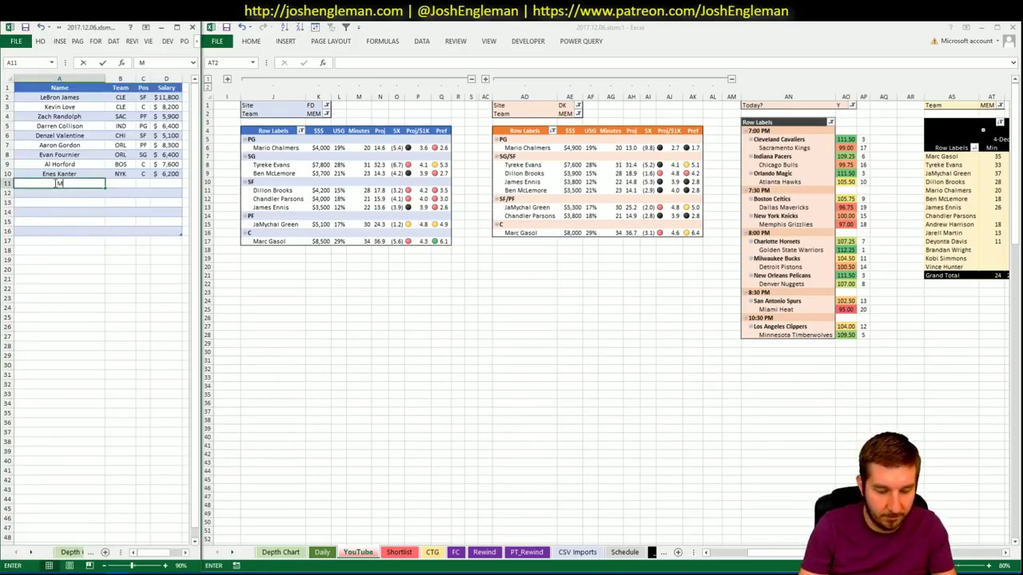
pyautogui.write('arc Gasol')
pyautogui.press('Return')
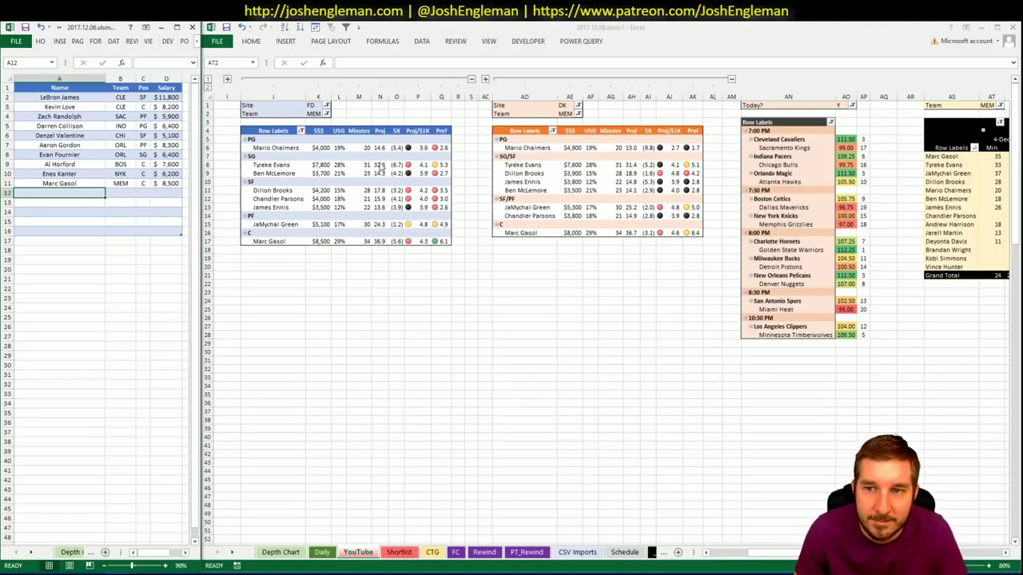
pyautogui.click(402, 294)
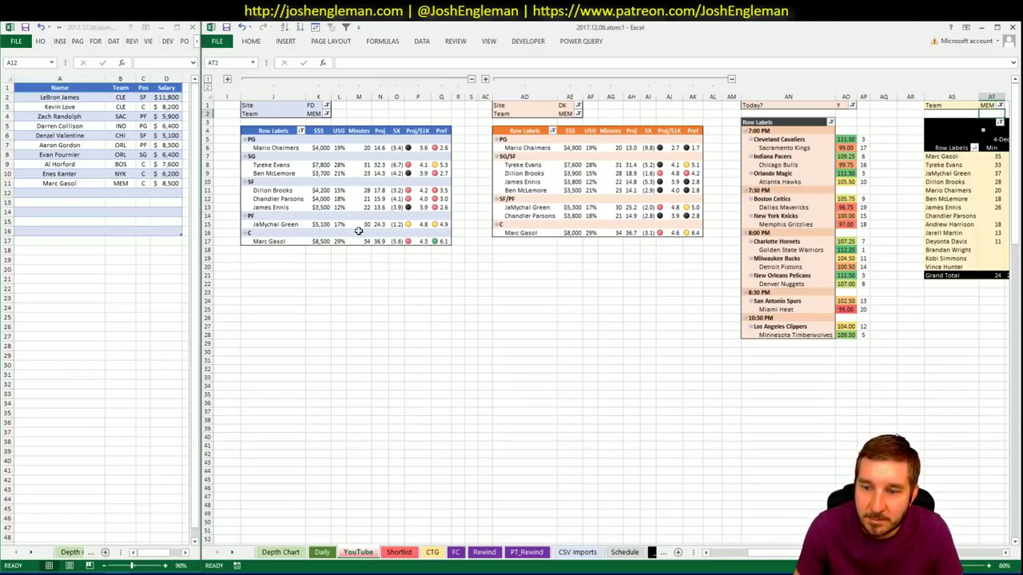
pyautogui.click(311, 120)
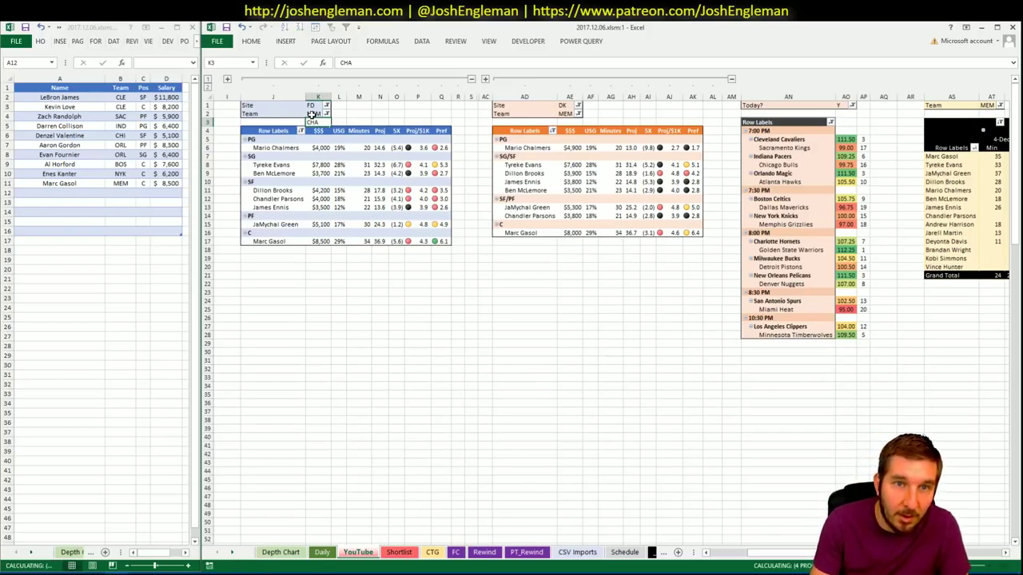
# - Set the FD and DK pivots' Team filters (K2, AE2) to CHO
pyautogui.click(312, 114)
pyautogui.write('CHA')
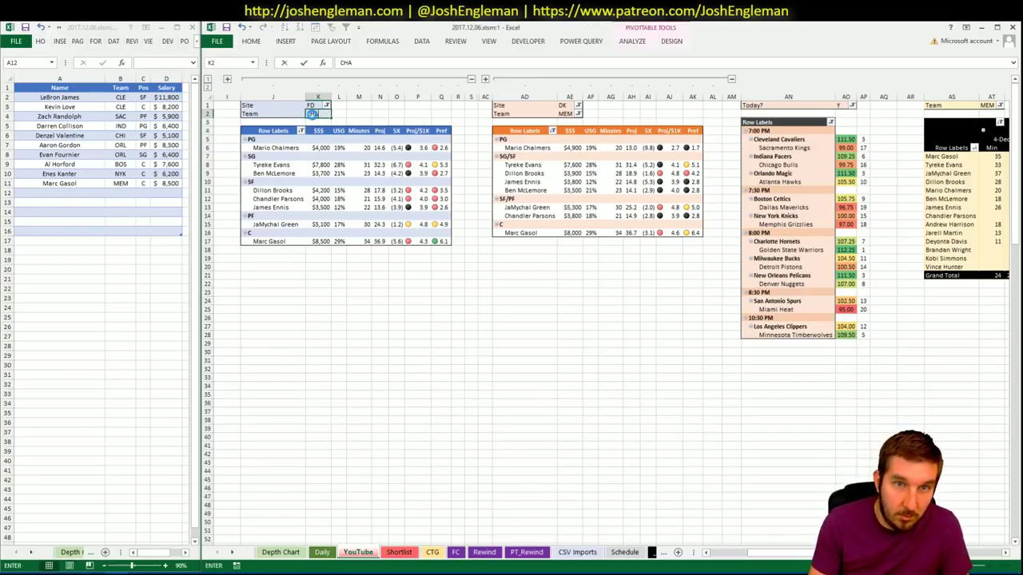
pyautogui.press('Return')
pyautogui.press('Escape')
pyautogui.press('Escape')
pyautogui.write('CHO')
pyautogui.press('Tab')
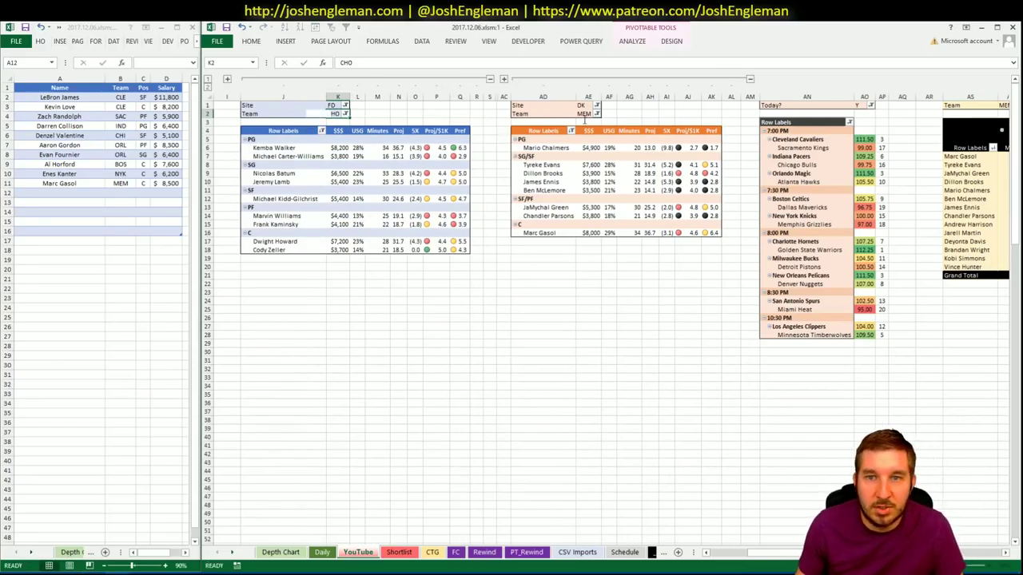
pyautogui.click(587, 114)
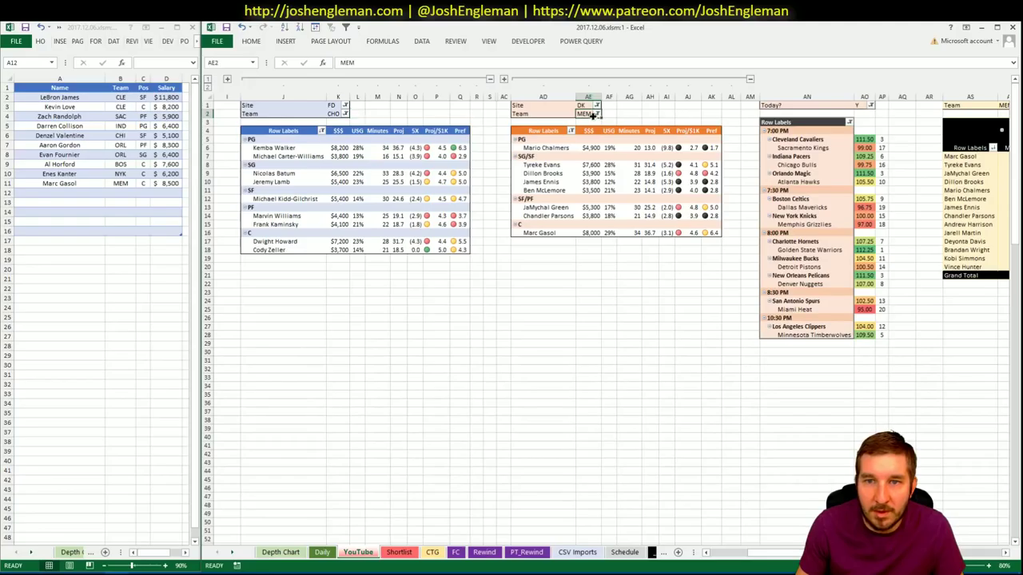
pyautogui.write('CHO')
pyautogui.press('Tab')
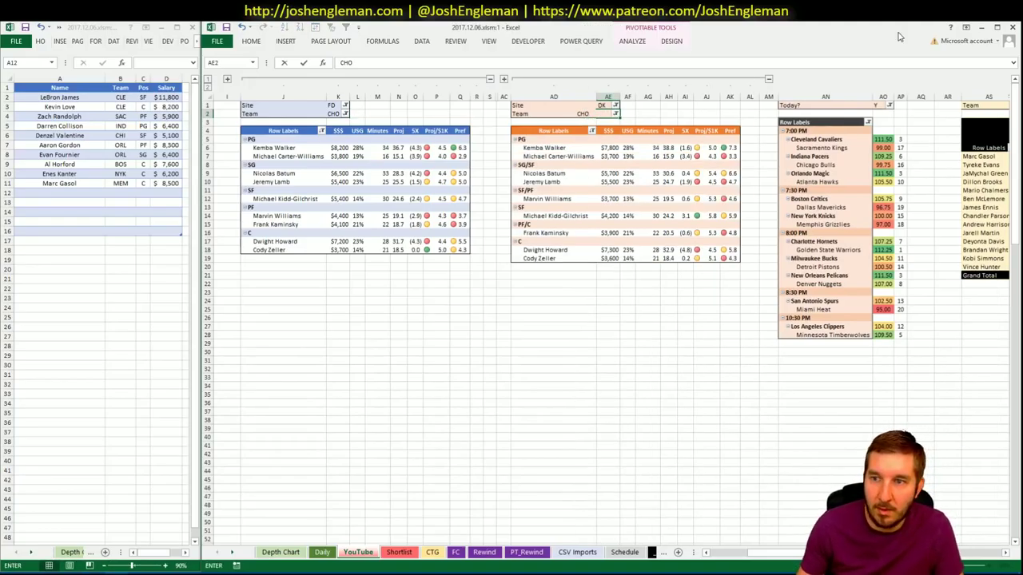
# - On the CTG sheet, set the opponent cell U5 to GS
pyautogui.click(626, 316)
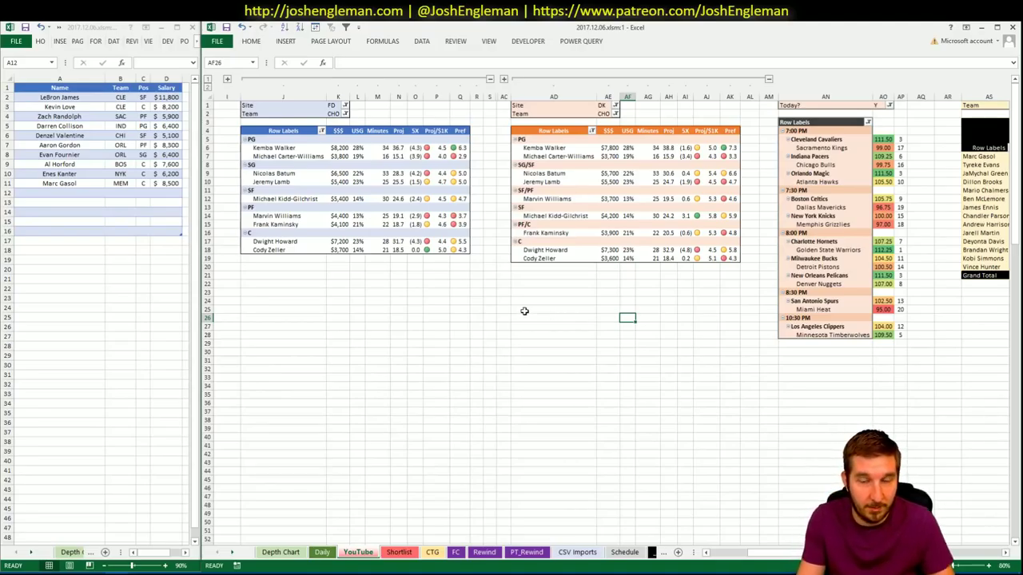
pyautogui.click(554, 291)
pyautogui.click(542, 277)
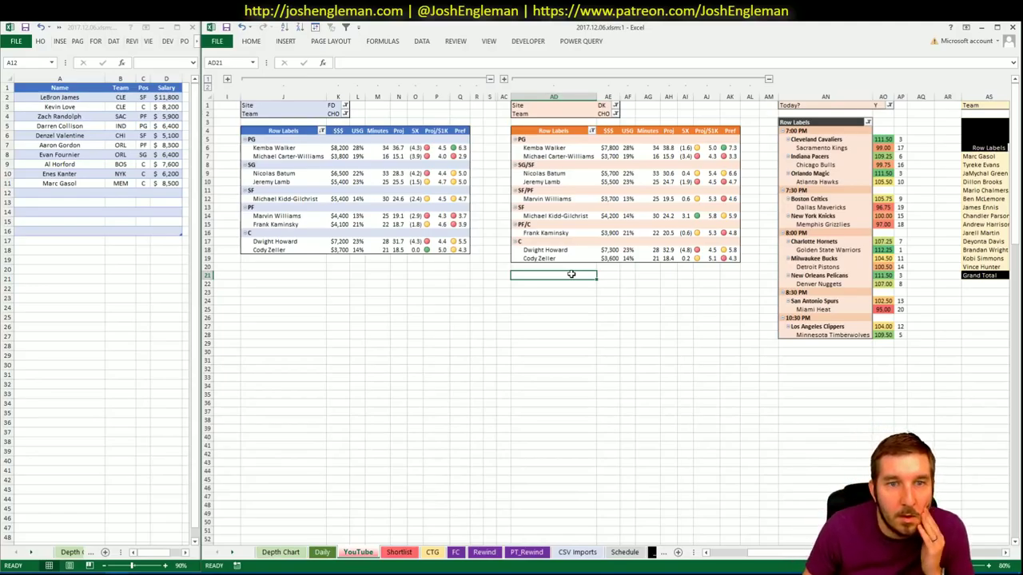
pyautogui.click(434, 556)
pyautogui.click(313, 135)
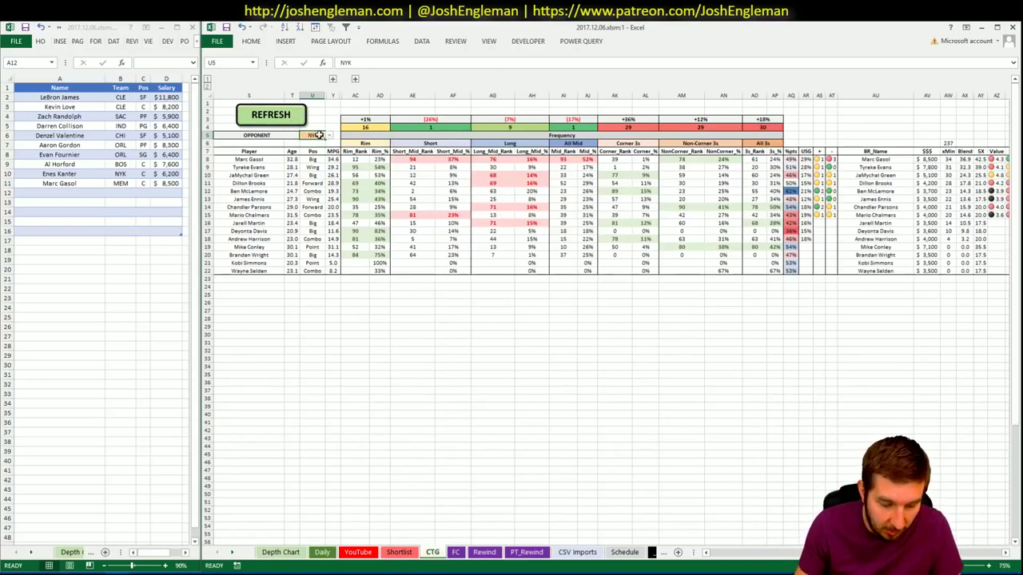
pyautogui.write('GS')
pyautogui.press('Return')
# - Open the Charlotte Hornets page on Cleaning the Glass and select its Shooting: Frequency table
pyautogui.hotkey('alt', 'Tab')
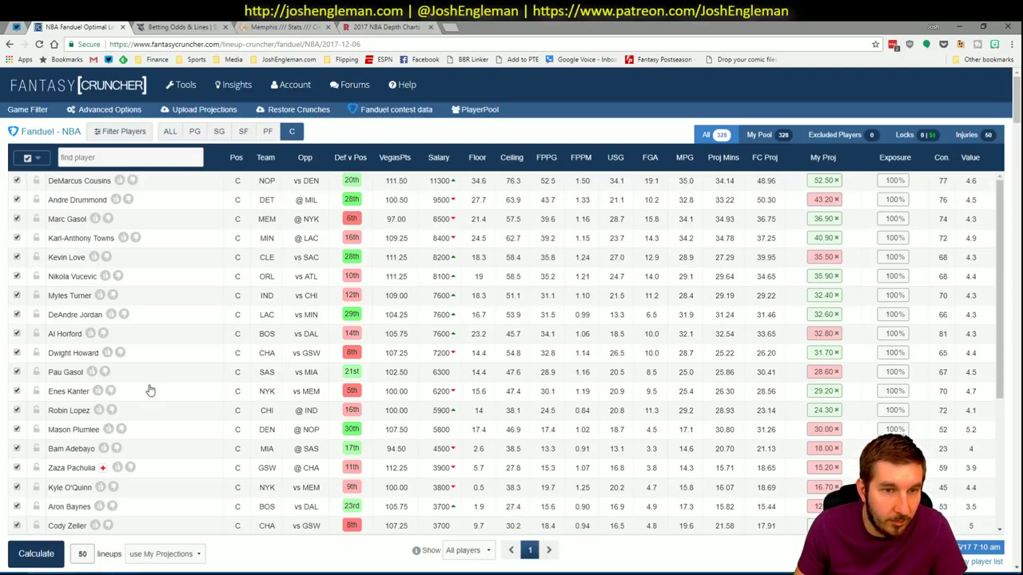
pyautogui.click(314, 24)
pyautogui.click(235, 110)
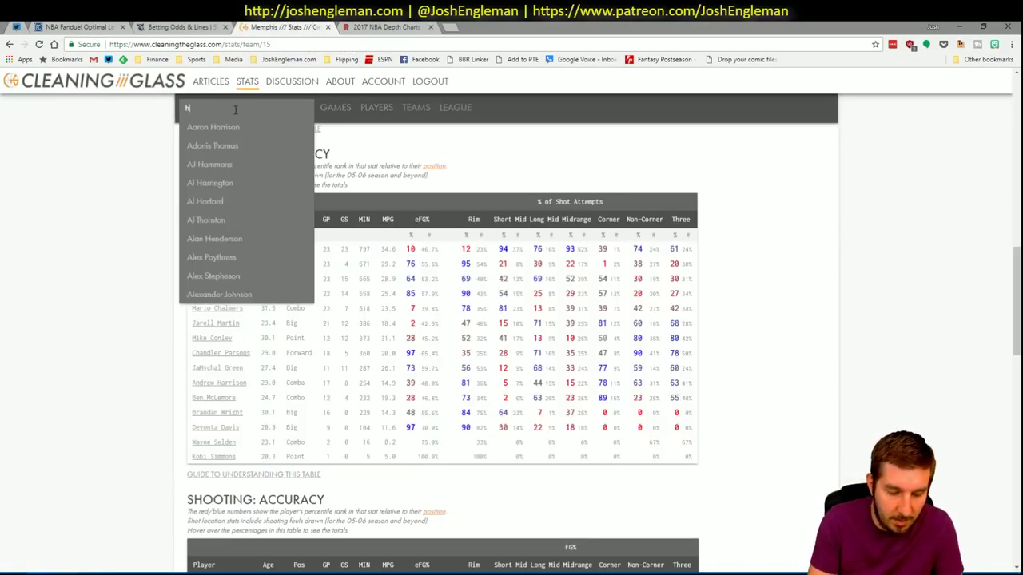
pyautogui.write('hornet')
pyautogui.press('Down')
pyautogui.press('Return')
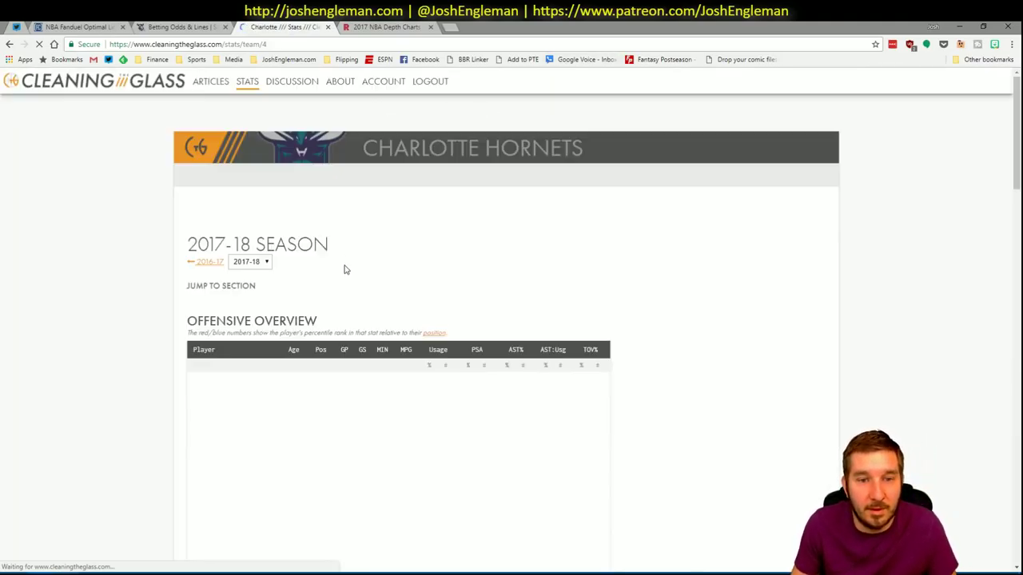
pyautogui.scroll(-10, 345, 315)
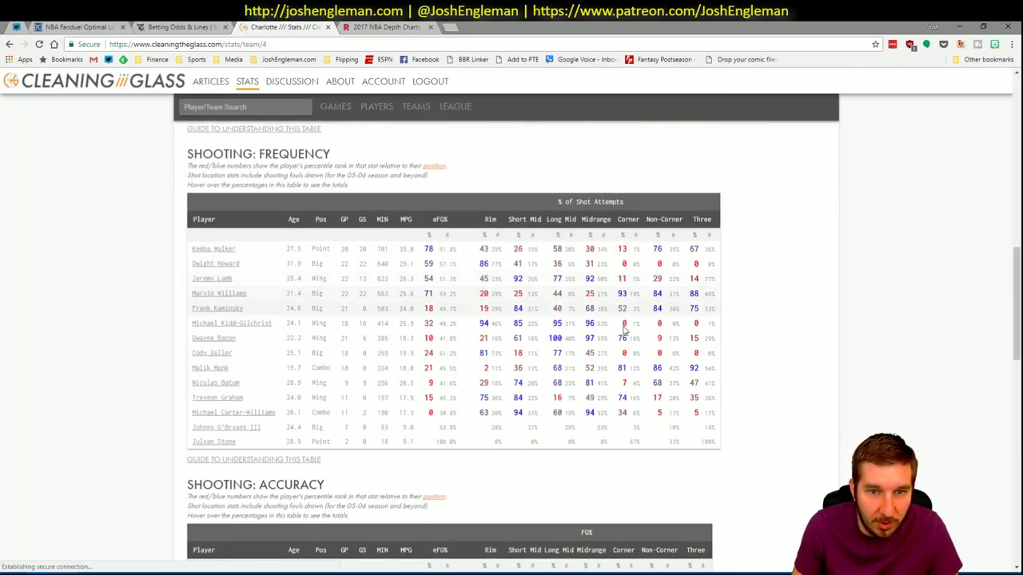
pyautogui.moveTo(713, 442); pyautogui.dragTo(193, 249)
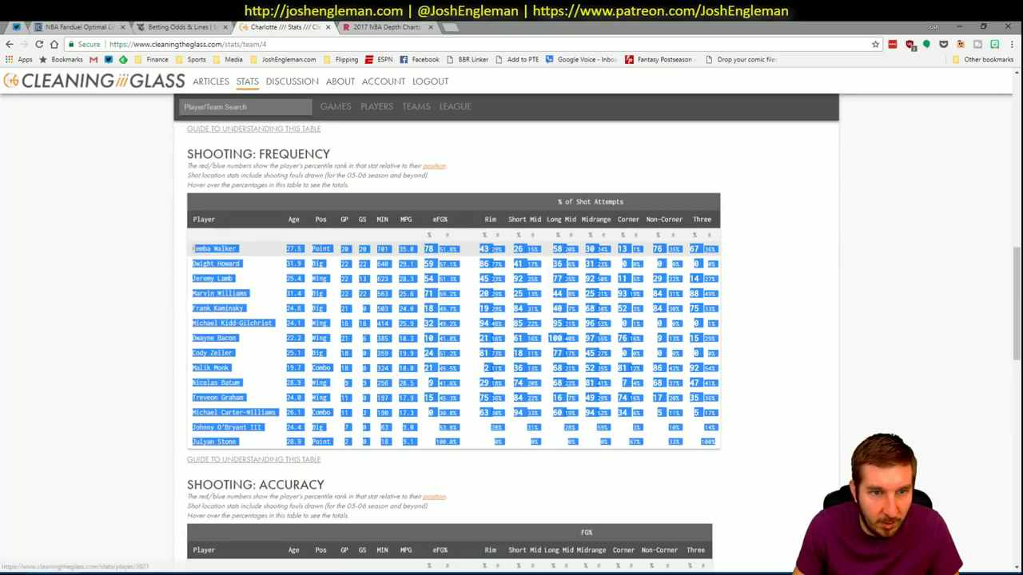
pyautogui.moveTo(721, 427); pyautogui.dragTo(194, 256)
# - Refresh the CTG sheet with Charlotte's copied stats and filter the YouTube minutes pivot to CHO
pyautogui.hotkey('alt', 'Tab')
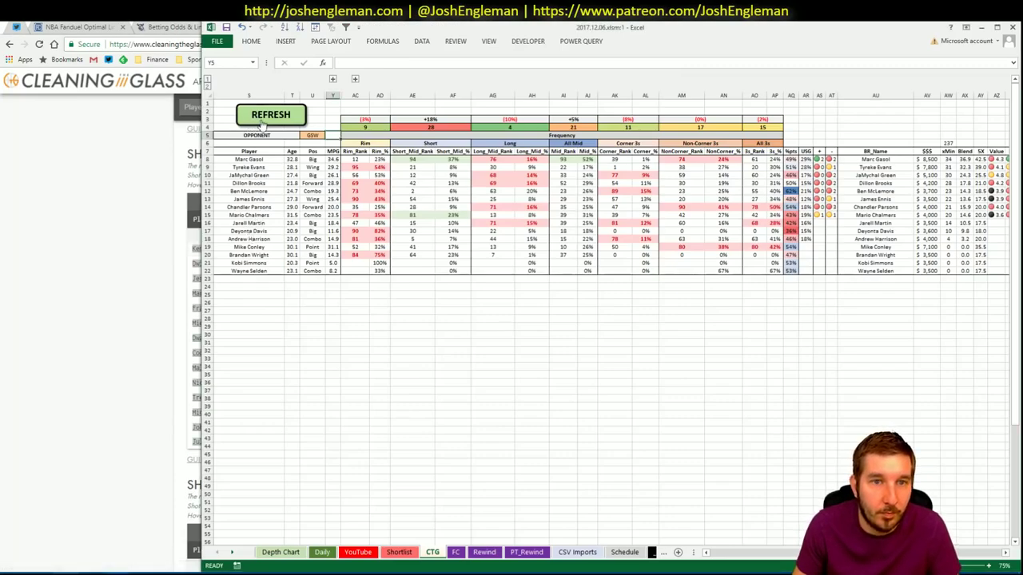
pyautogui.click(264, 120)
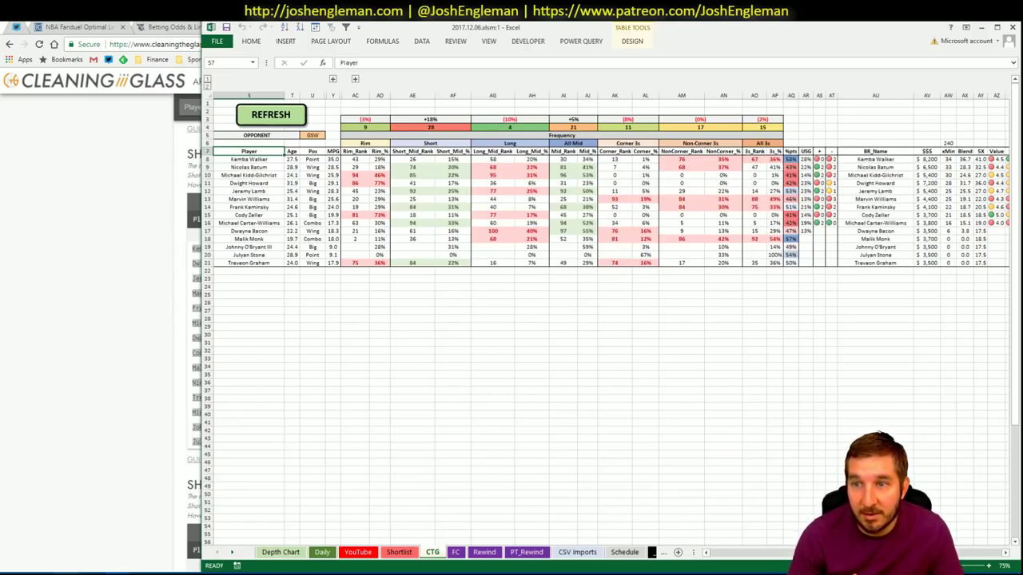
pyautogui.click(359, 552)
pyautogui.click(516, 444)
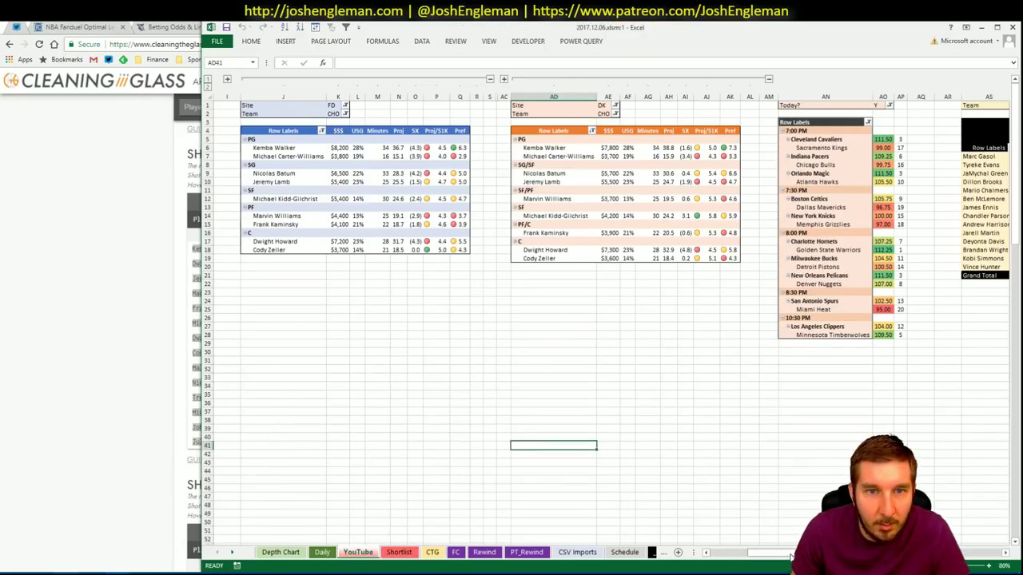
pyautogui.moveTo(790, 553); pyautogui.dragTo(799, 553)
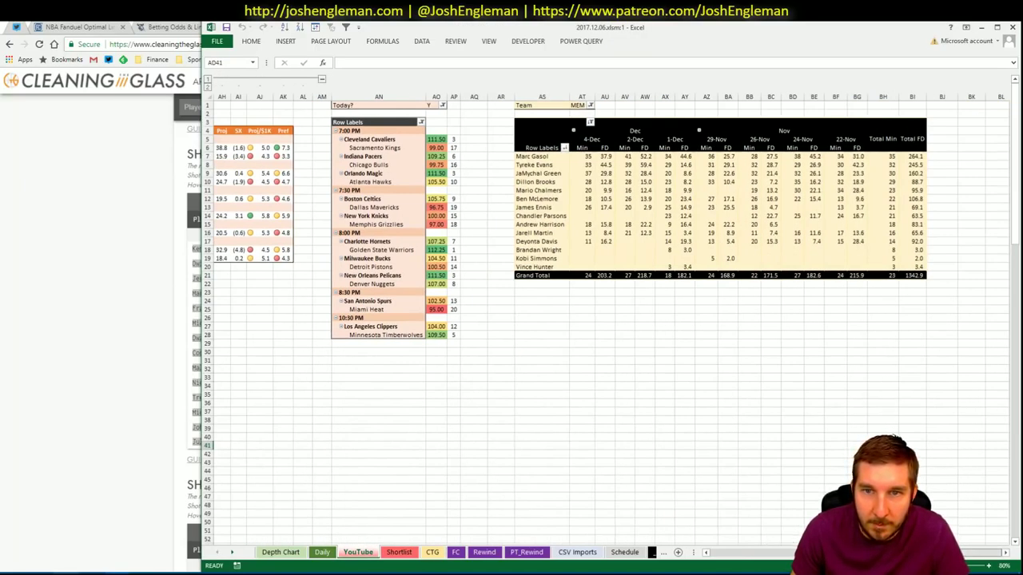
pyautogui.click(569, 104)
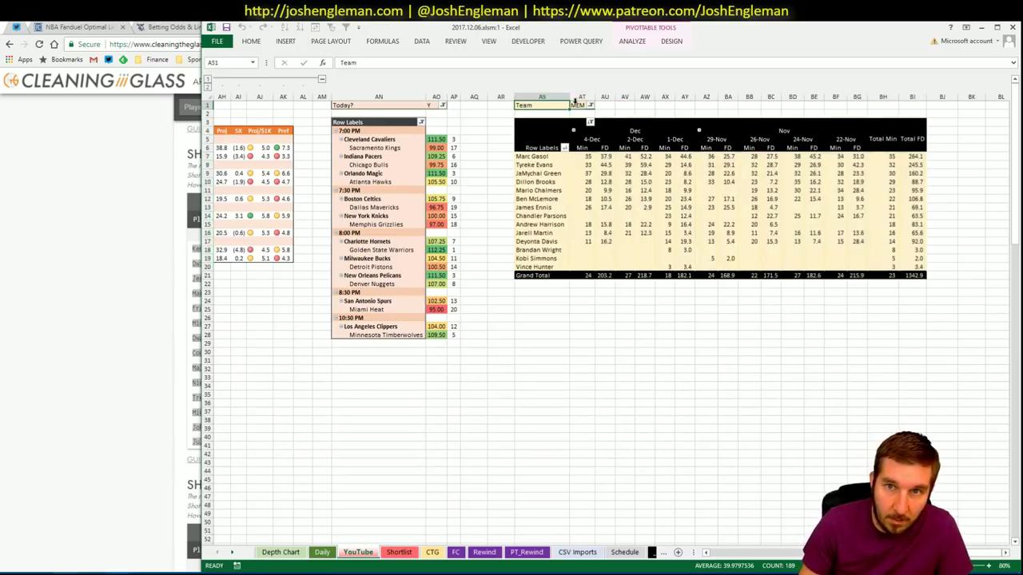
pyautogui.click(576, 104)
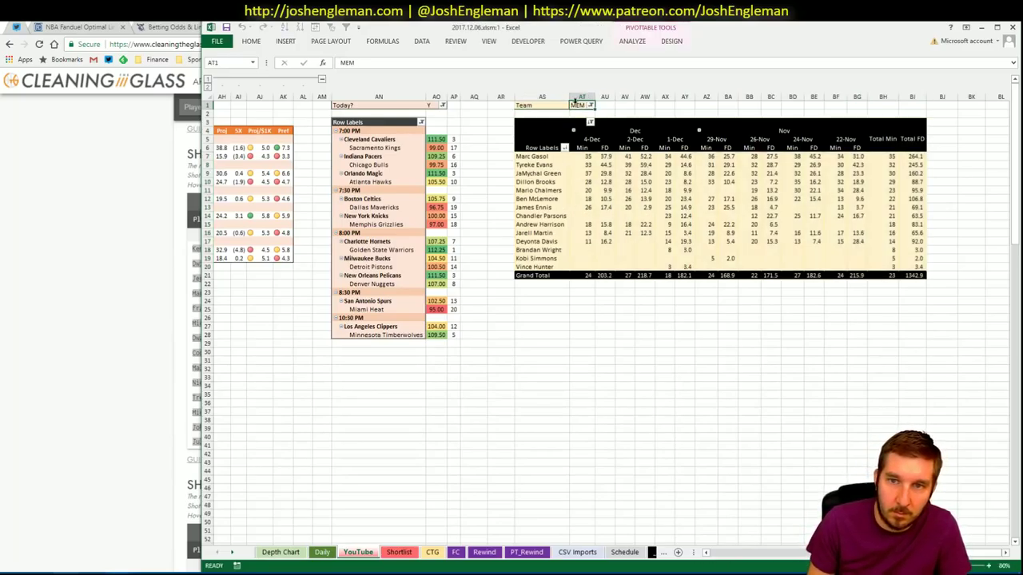
pyautogui.write('CHO')
pyautogui.press('Return')
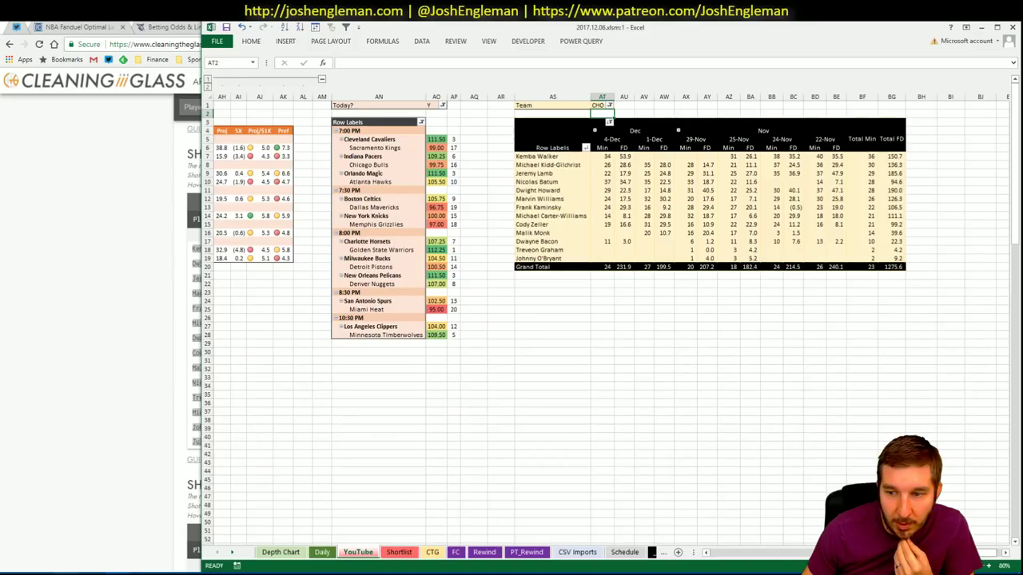
pyautogui.hotkey('alt', 'Tab')
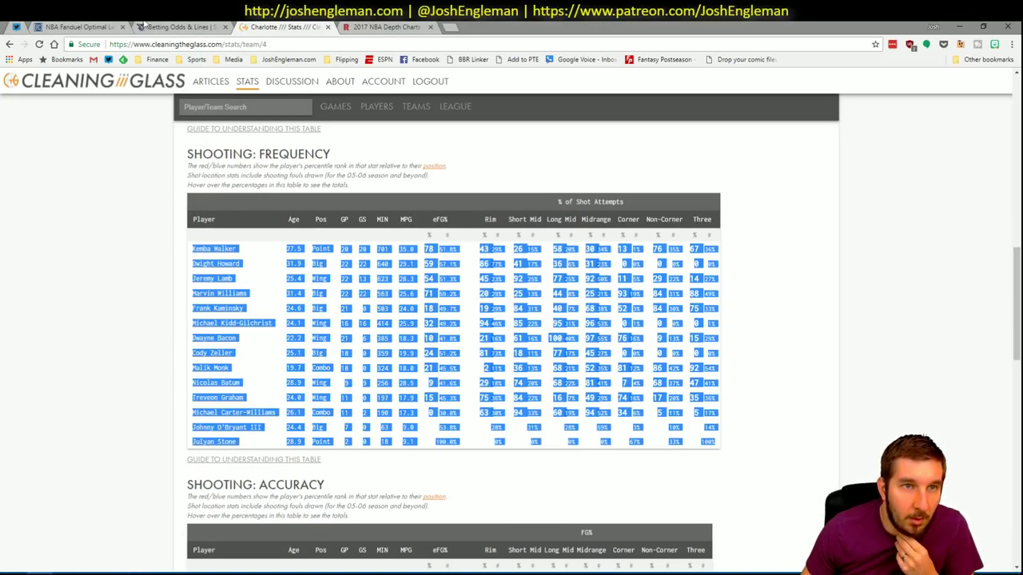
# - Filter the Fantasy Cruncher player list to point guards and check Kemba Walker's player details
pyautogui.click(90, 27)
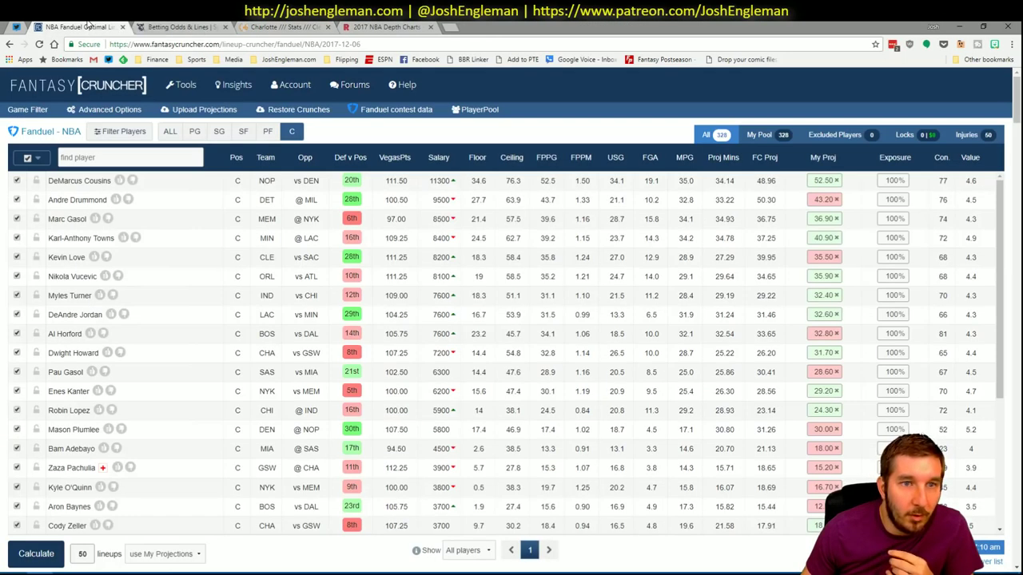
pyautogui.click(195, 135)
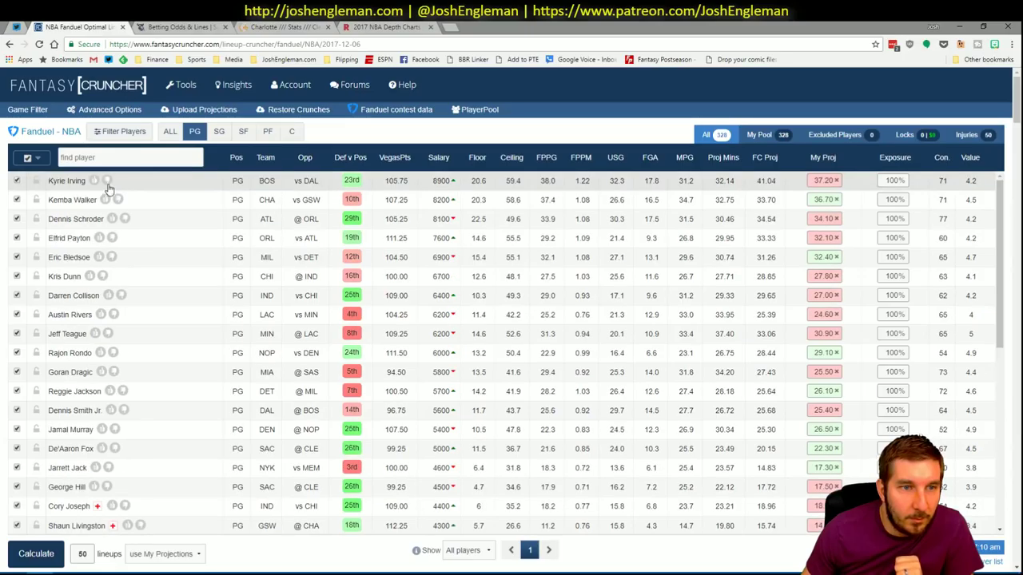
pyautogui.click(72, 200)
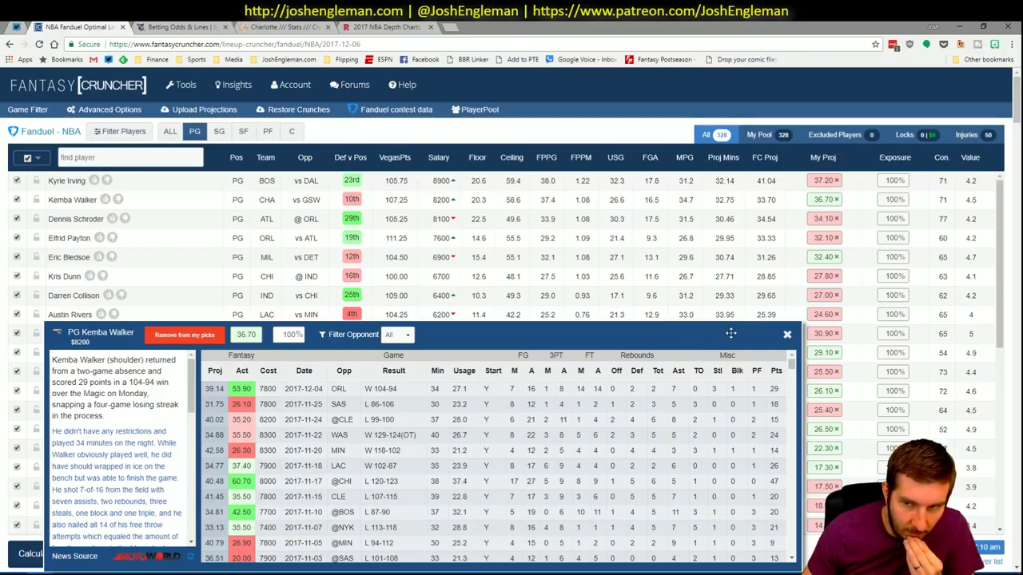
pyautogui.click(787, 335)
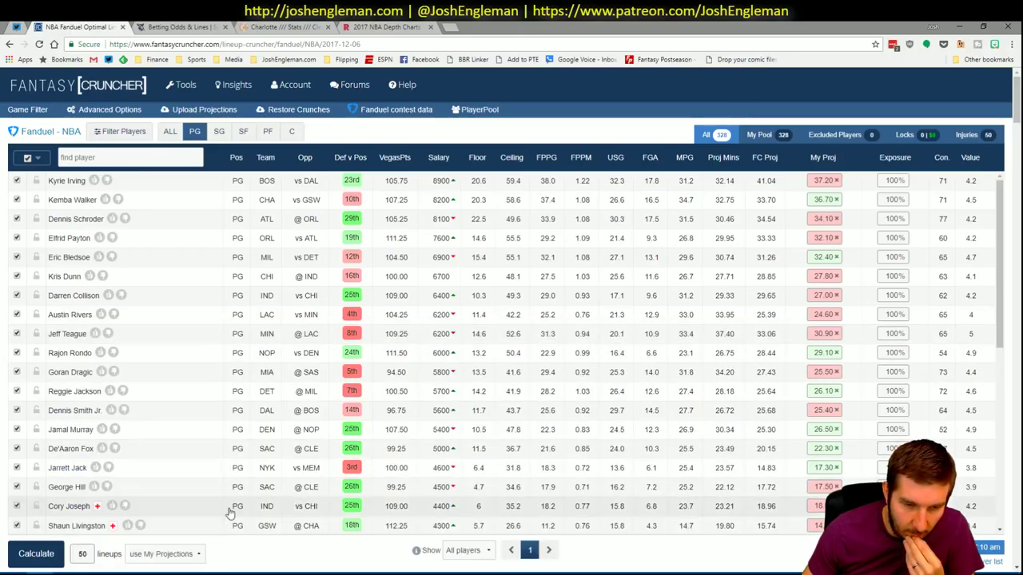
pyautogui.click(109, 557)
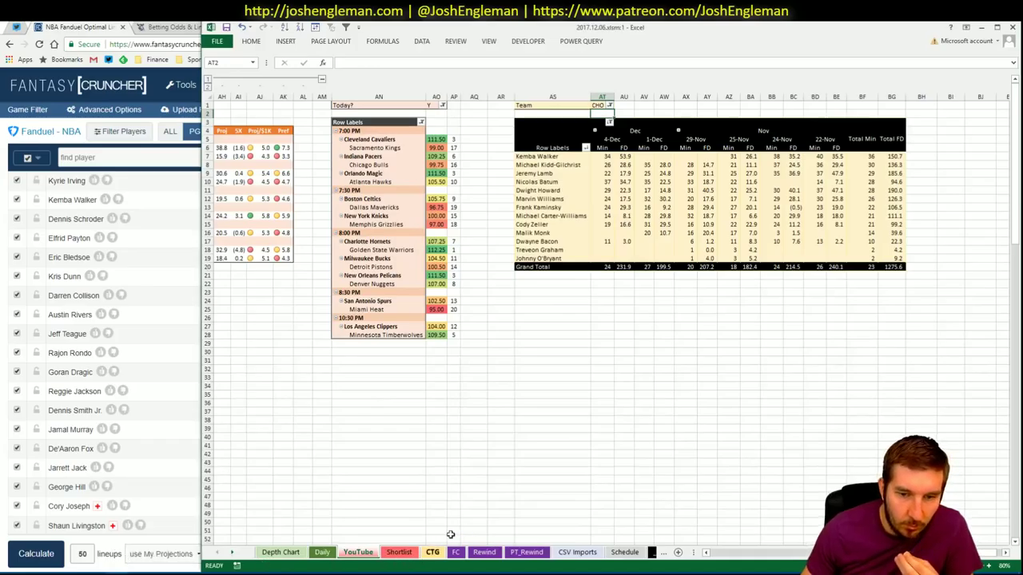
# - Enter Kemba Walker in shortlist cell A12 so CHO, PG and $8,200 fill in
pyautogui.click(112, 572)
pyautogui.click(167, 527)
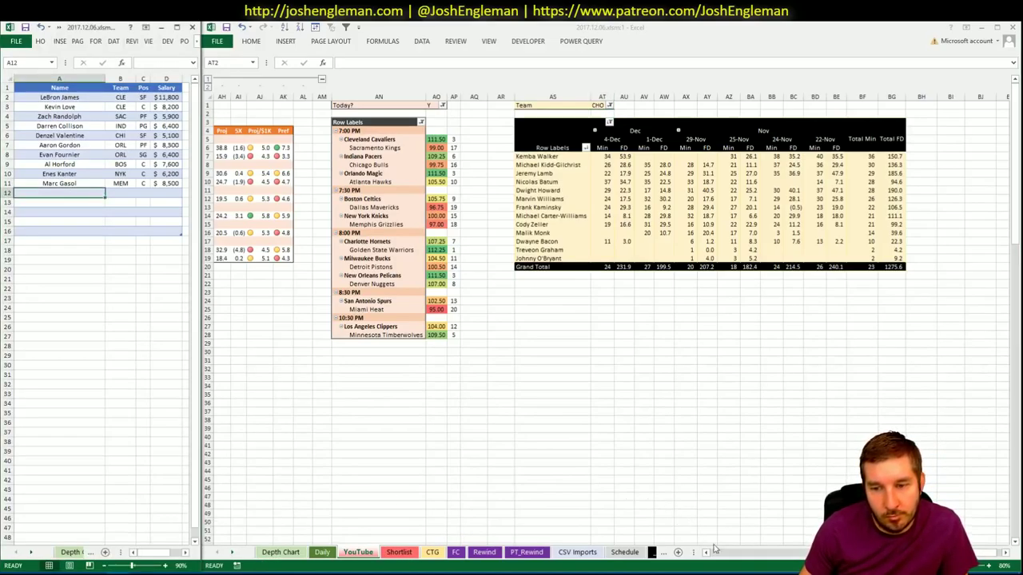
pyautogui.moveTo(763, 552); pyautogui.dragTo(718, 552)
pyautogui.click(81, 194)
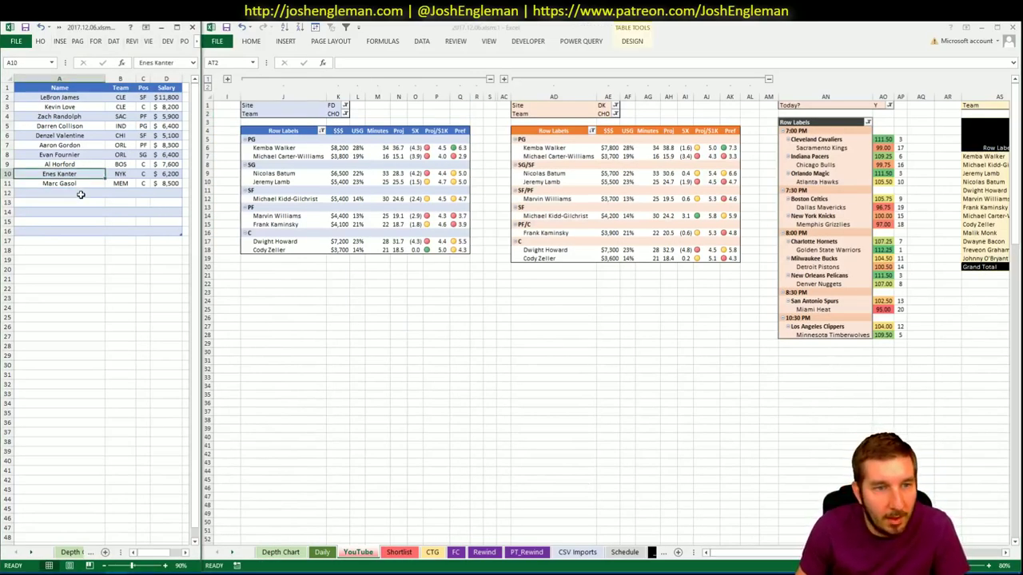
pyautogui.write('KEmbr')
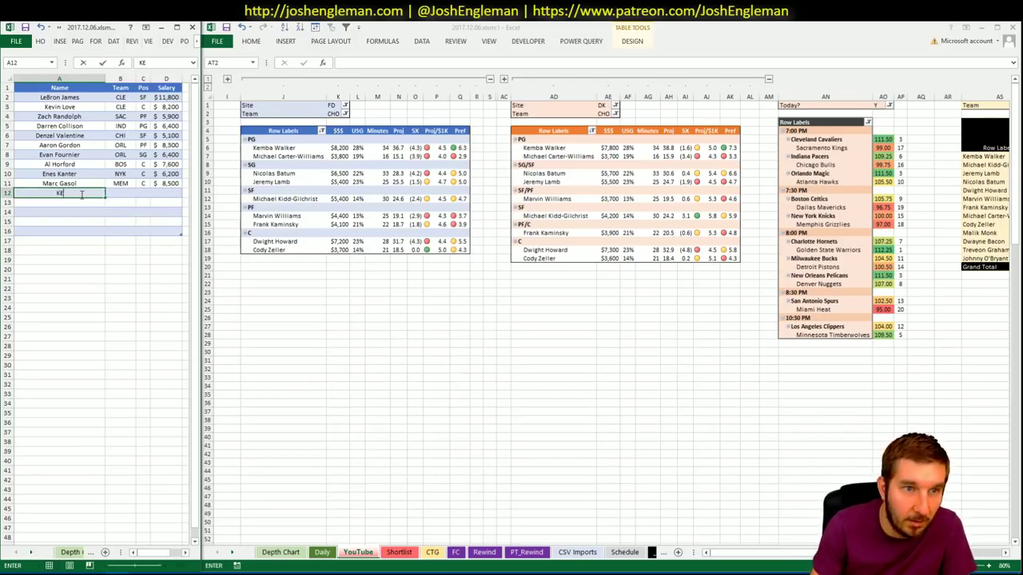
pyautogui.press('BackSpace')
pyautogui.press('BackSpace')
pyautogui.press('BackSpace')
pyautogui.press('BackSpace')
pyautogui.press('BackSpace')
pyautogui.write('Kevin Love')
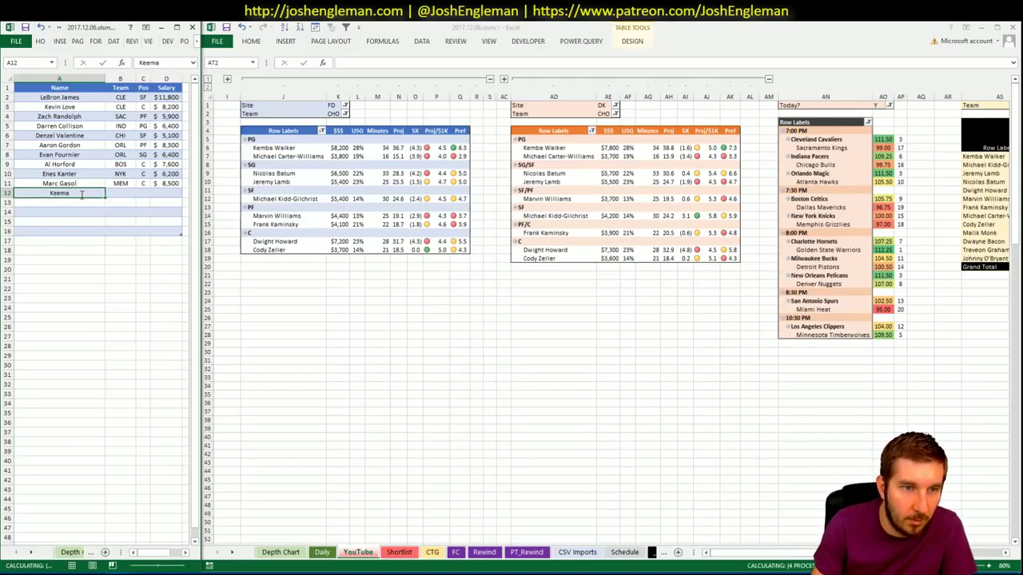
pyautogui.press('BackSpace')
pyautogui.press('BackSpace')
pyautogui.press('BackSpace')
pyautogui.press('BackSpace')
pyautogui.press('BackSpace')
pyautogui.press('BackSpace')
pyautogui.press('BackSpace')
pyautogui.press('BackSpace')
pyautogui.press('BackSpace')
pyautogui.press('BackSpace')
pyautogui.write('Kemba Walker')
pyautogui.press('Tab')
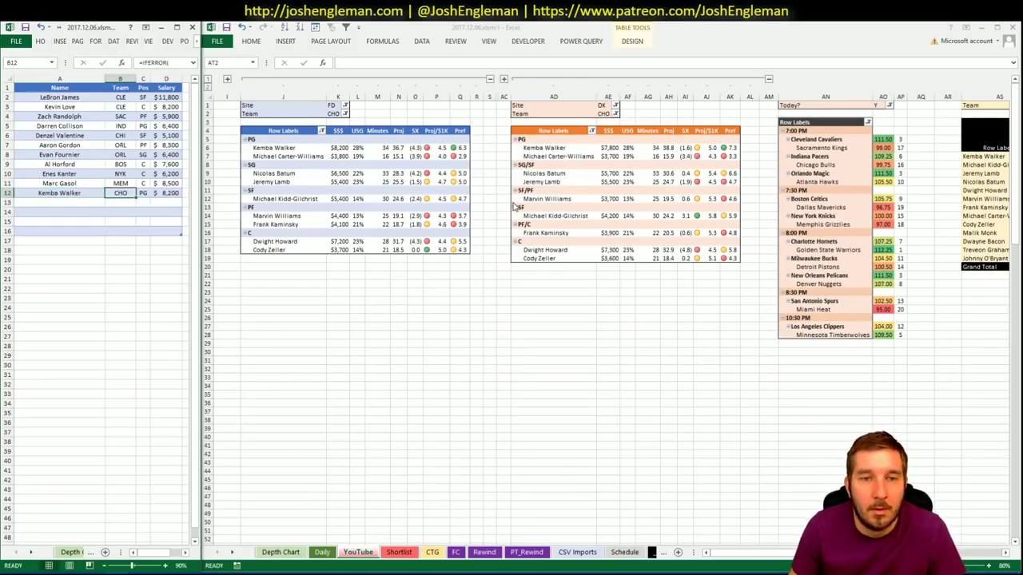
# - Filter Fantasy Cruncher to shooting guards and check Nicolas Batum's player details
pyautogui.hotkey('alt', 'Tab')
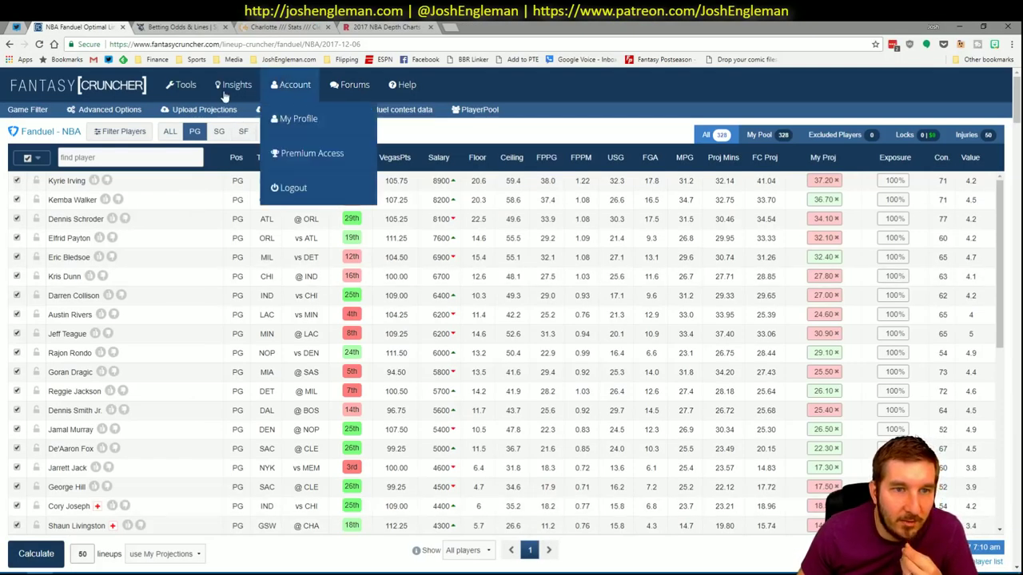
pyautogui.click(219, 132)
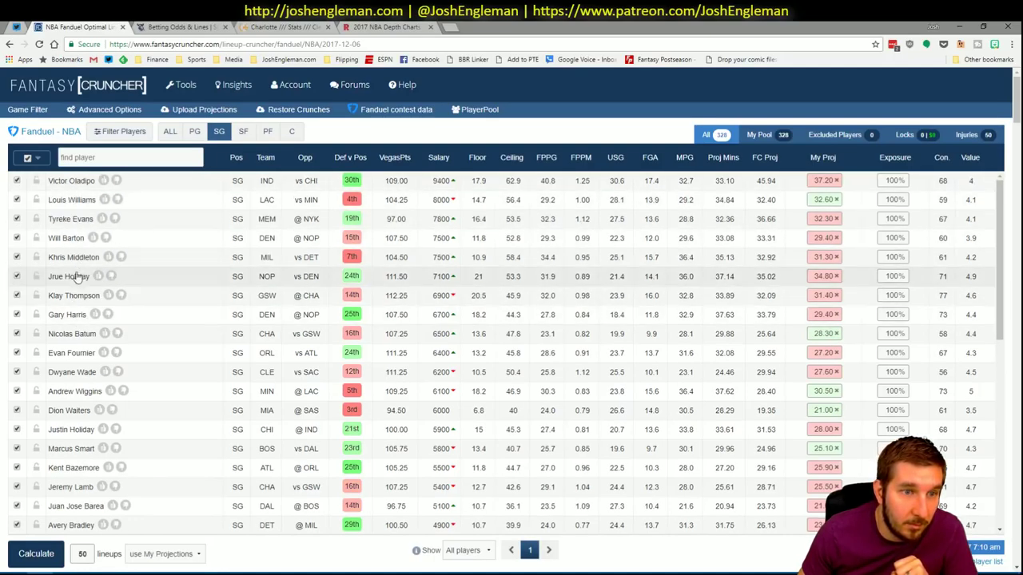
pyautogui.click(75, 335)
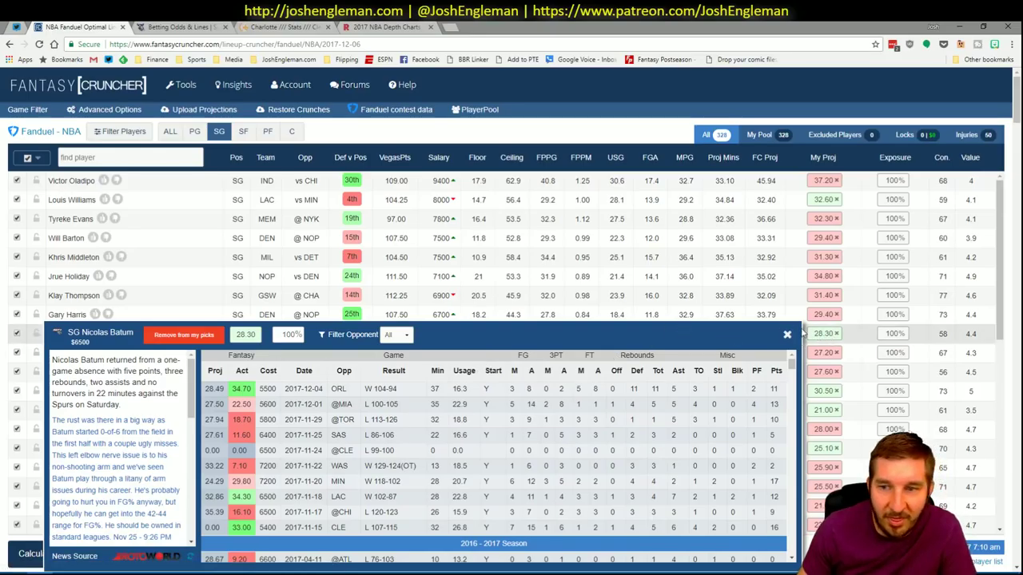
pyautogui.click(811, 526)
pyautogui.click(118, 552)
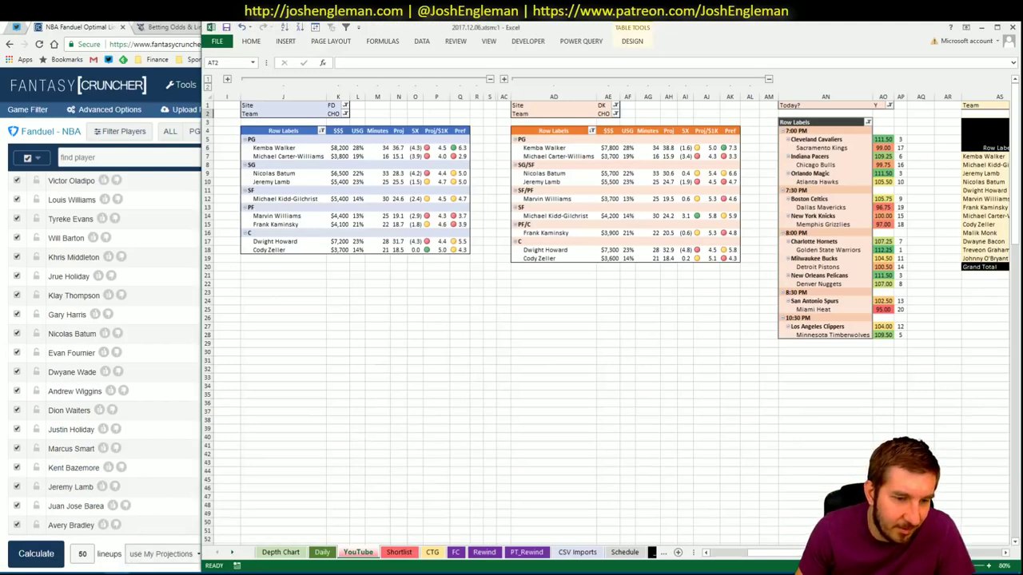
# - Set the Daily sheet's FD (K2), DK (AE2) and minutes (AT1) team filters to GSW
pyautogui.click(165, 552)
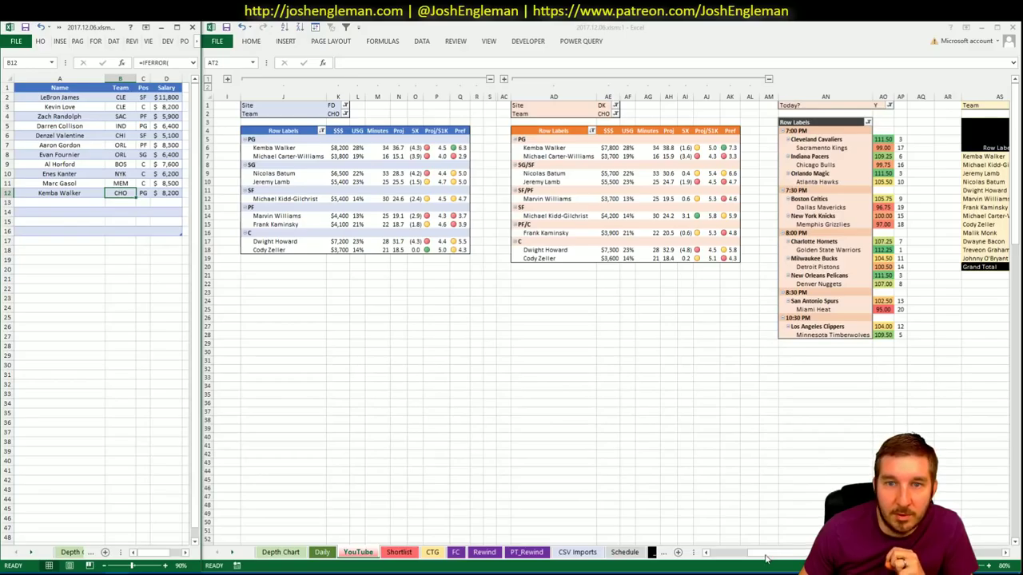
pyautogui.moveTo(764, 558); pyautogui.dragTo(764, 559)
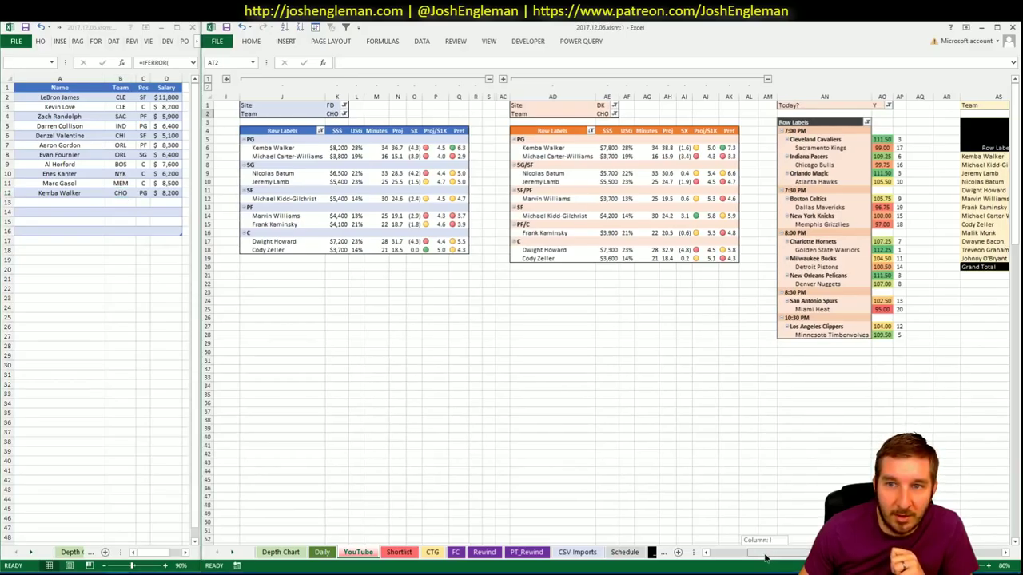
pyautogui.moveTo(764, 558); pyautogui.dragTo(767, 558)
pyautogui.click(342, 393)
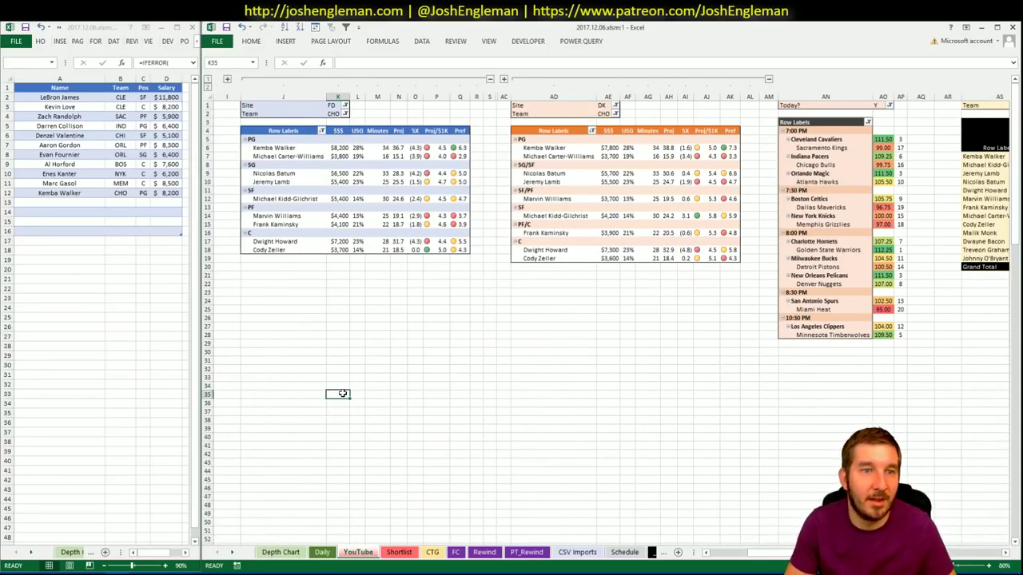
pyautogui.click(337, 113)
pyautogui.write('GSW')
pyautogui.click(607, 113)
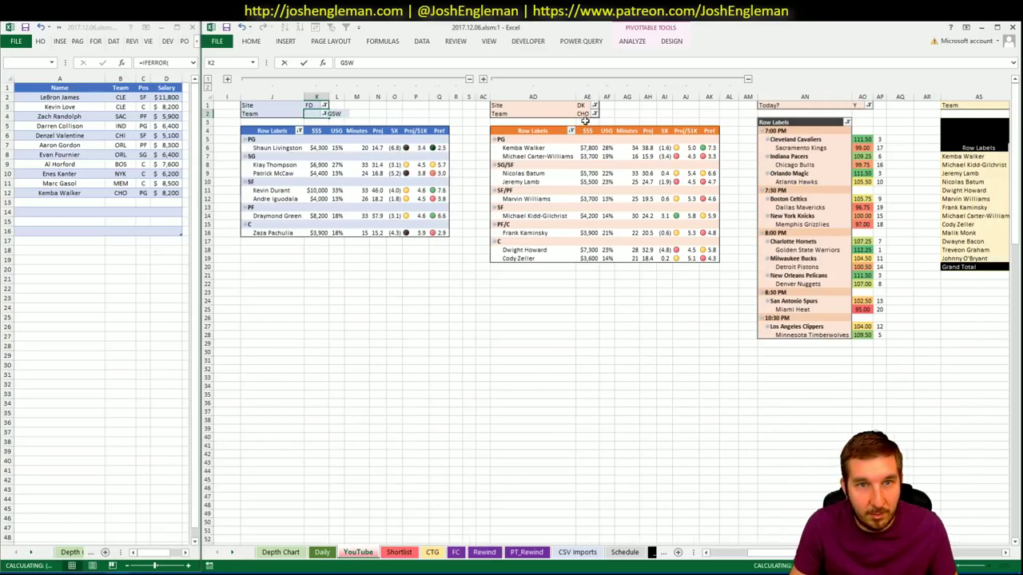
pyautogui.write('GSW')
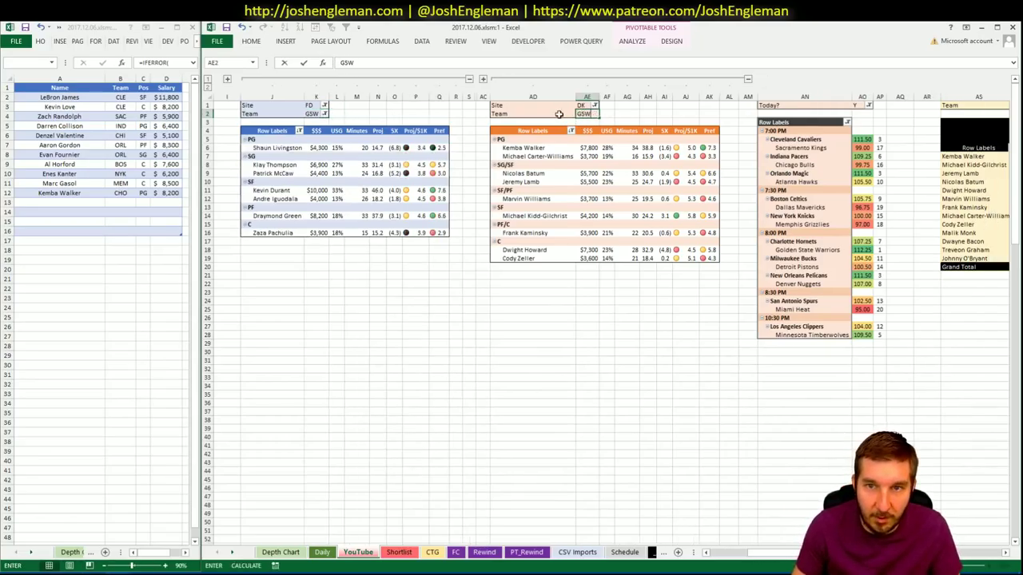
pyautogui.press('Return')
pyautogui.click(1001, 105)
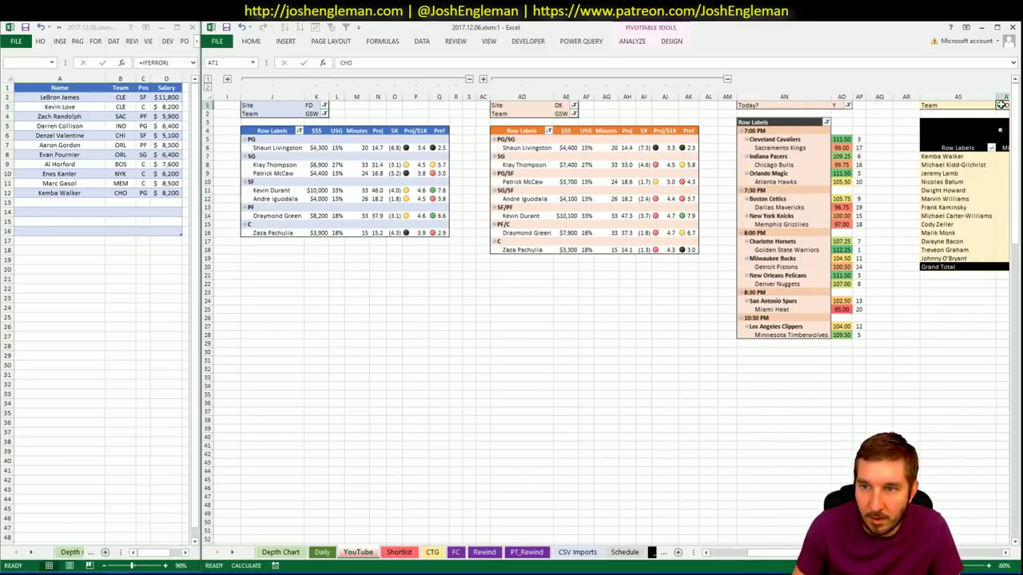
pyautogui.write('GSW')
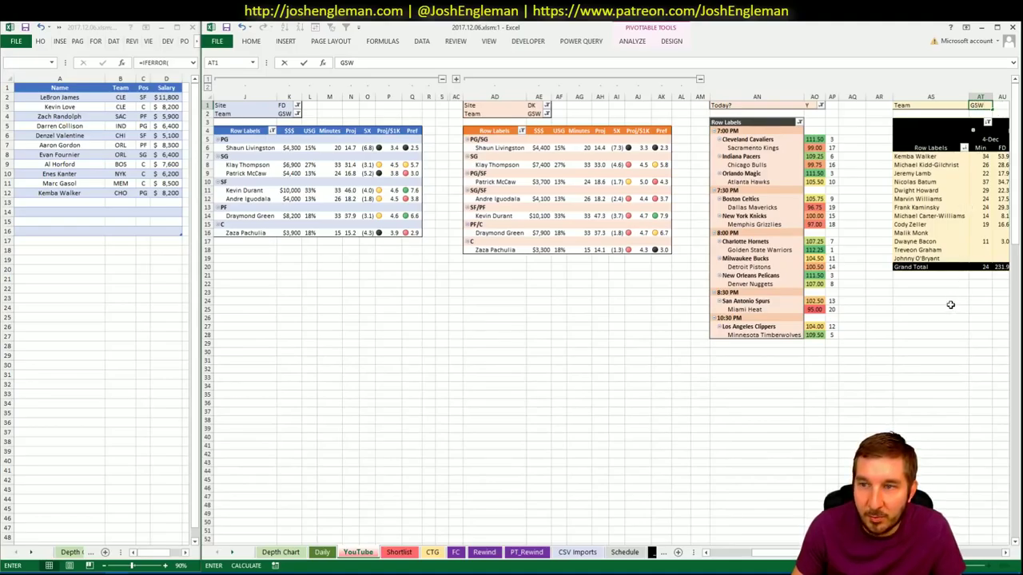
pyautogui.press('Return')
# - Set the CTG sheet's opponent cell U5 to CHA
pyautogui.click(431, 552)
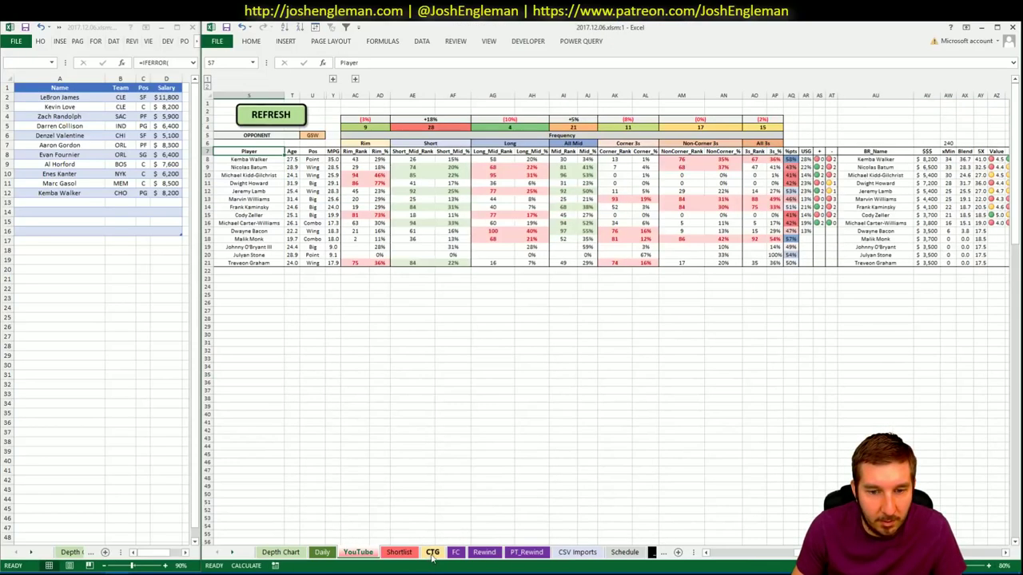
pyautogui.click(312, 135)
pyautogui.write('CH')
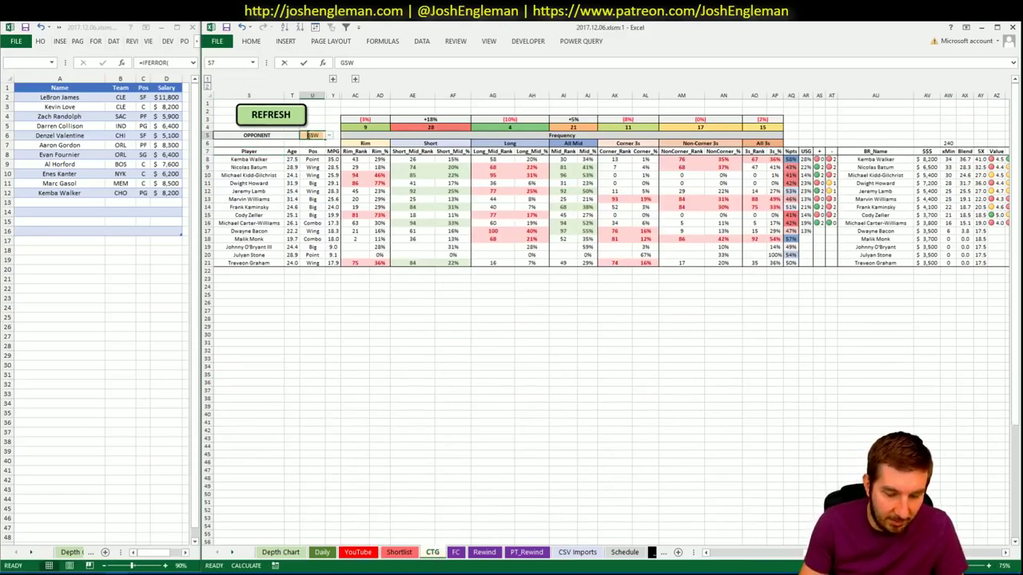
pyautogui.write('A')
pyautogui.press('Return')
# - Search 'warrio' in Cleaning the Glass and open Golden State Warriors' Shooting: Frequency section
pyautogui.hotkey('alt', 'Tab')
pyautogui.click(248, 26)
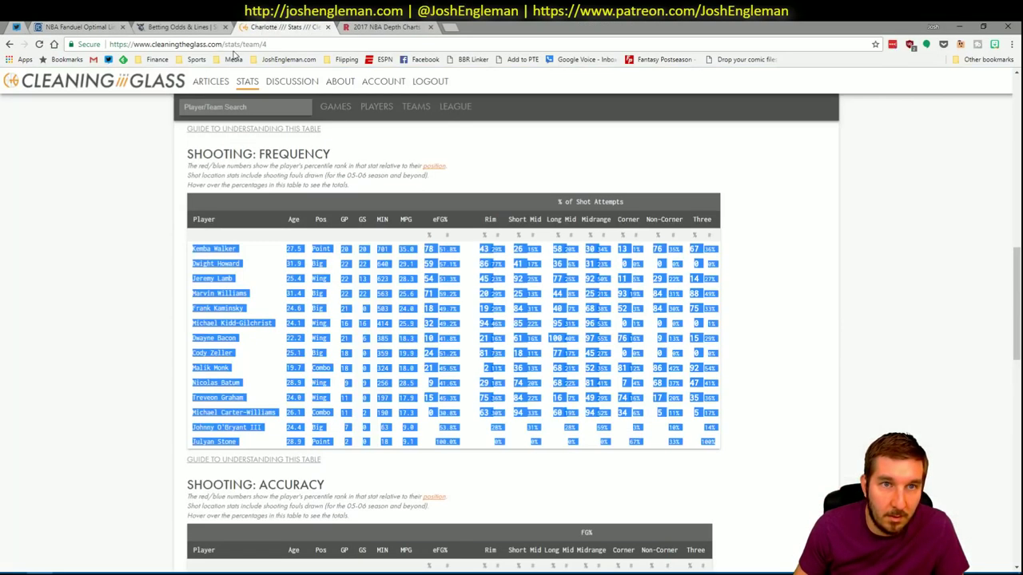
pyautogui.click(216, 107)
pyautogui.write('warrior')
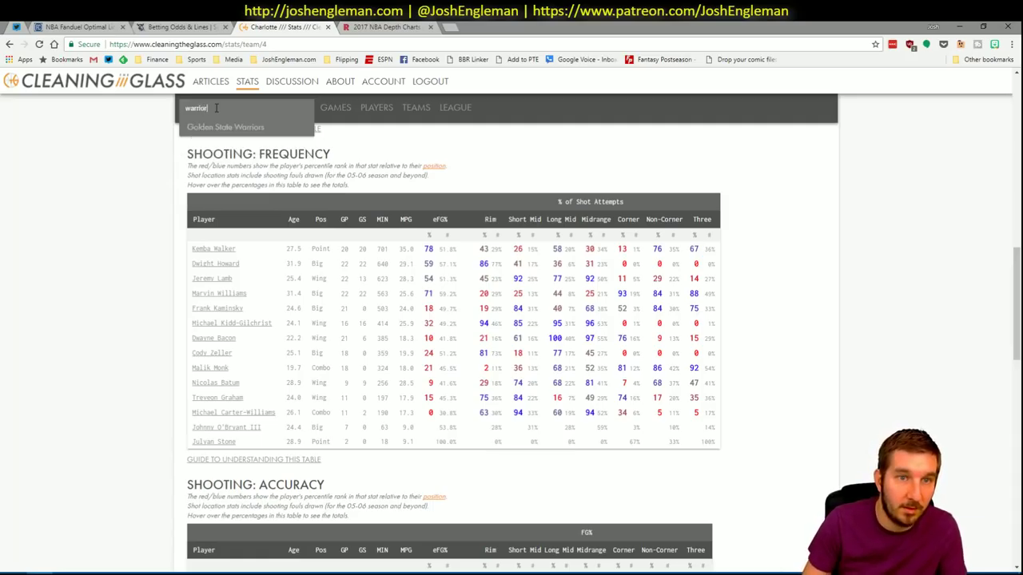
pyautogui.click(225, 127)
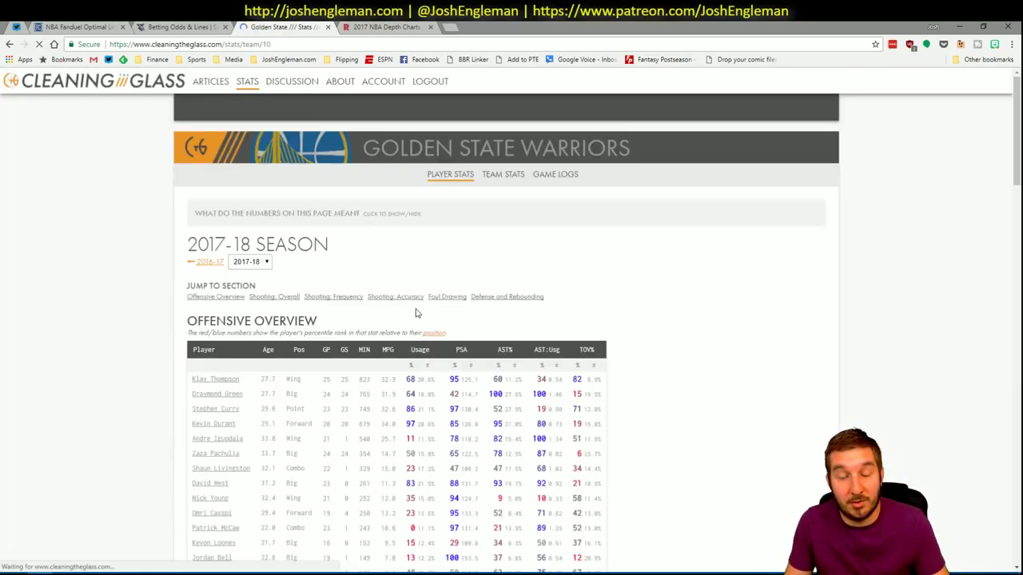
pyautogui.click(345, 298)
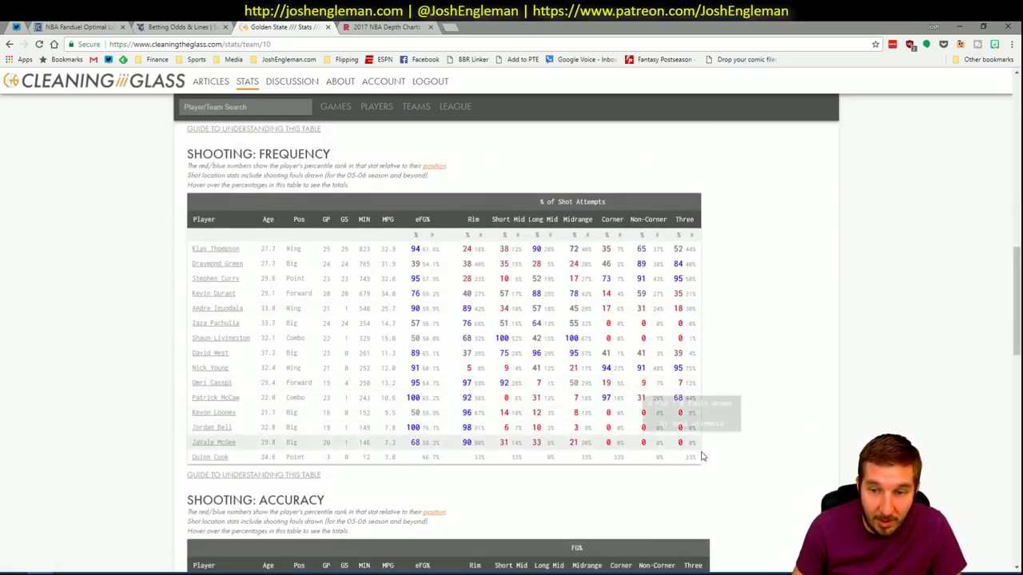
# - Copy the Warriors' Shooting: Frequency table into the CTG sheet
pyautogui.moveTo(697, 456); pyautogui.dragTo(194, 249)
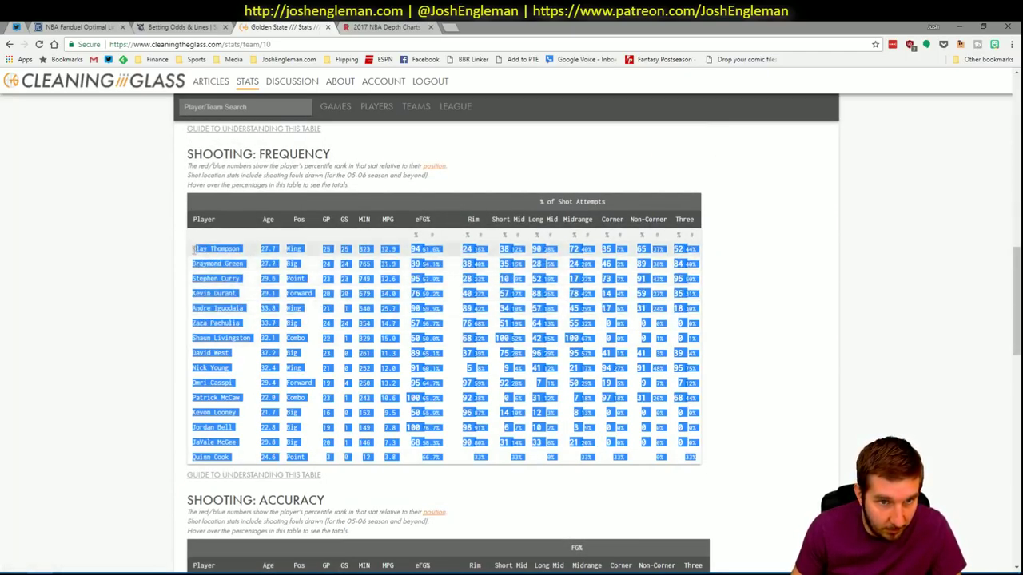
pyautogui.hotkey('alt', 'Tab')
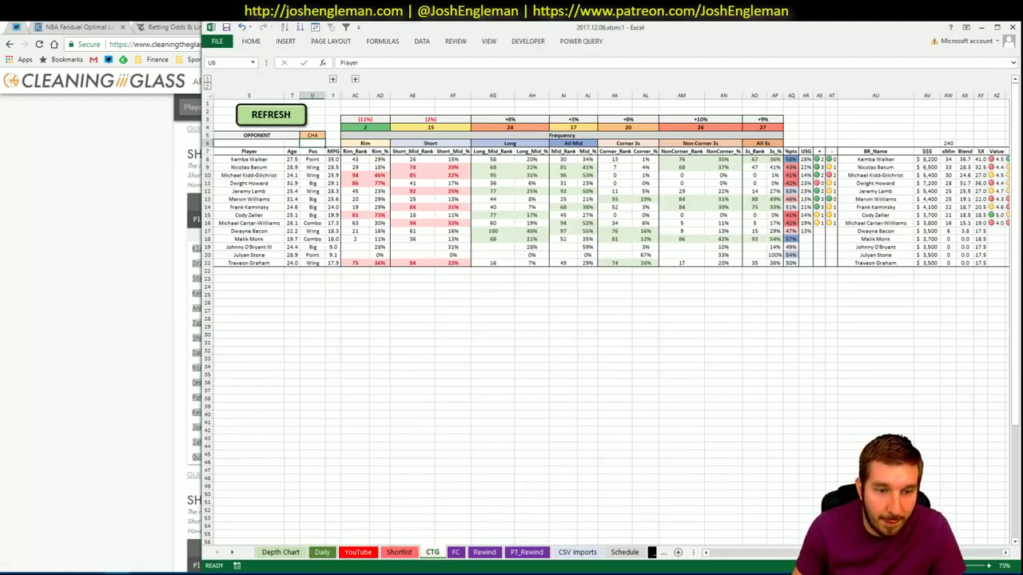
pyautogui.hotkey('alt', 'Tab')
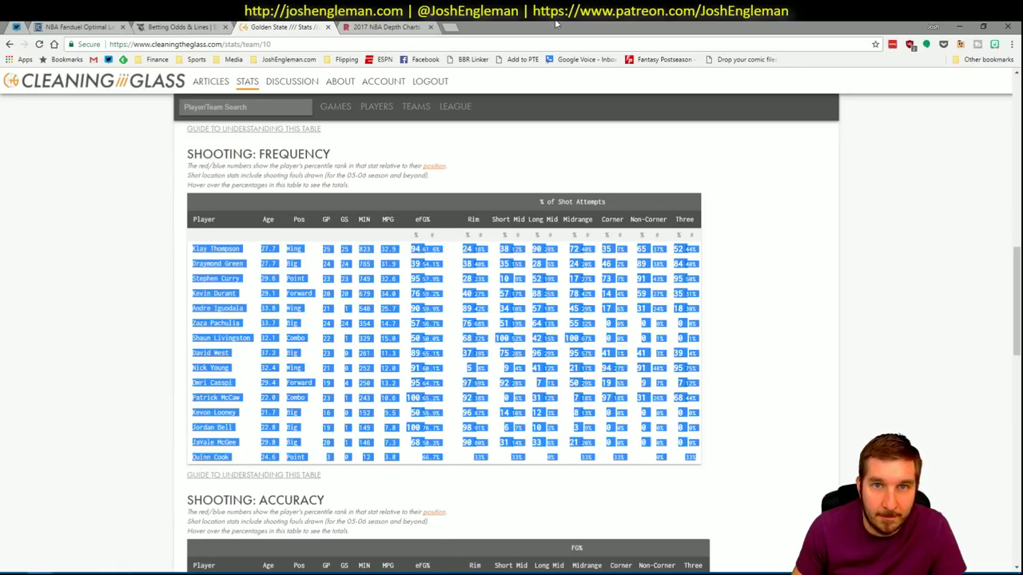
pyautogui.moveTo(289, 258); pyautogui.dragTo(795, 470)
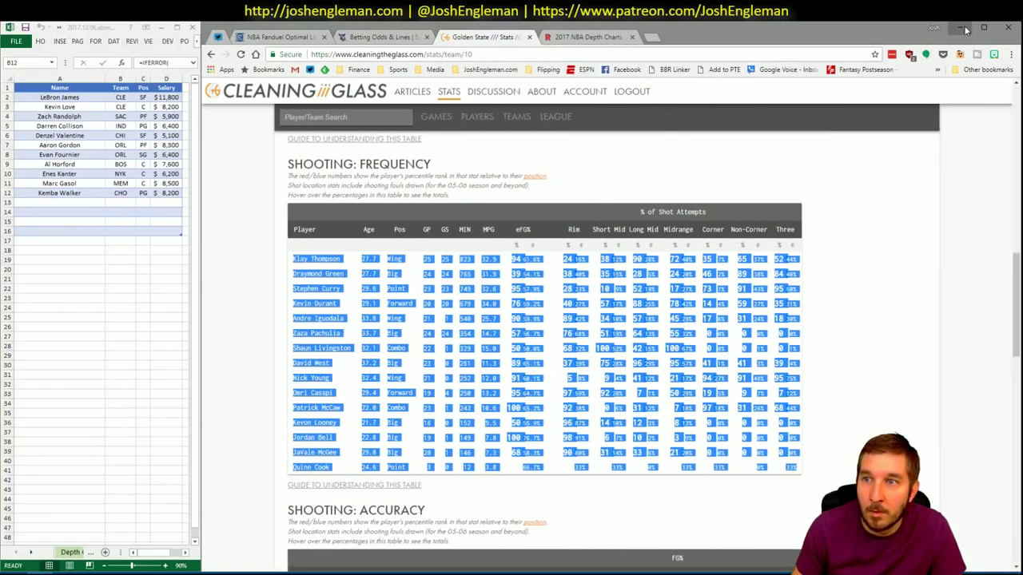
pyautogui.hotkey('alt', 'Tab')
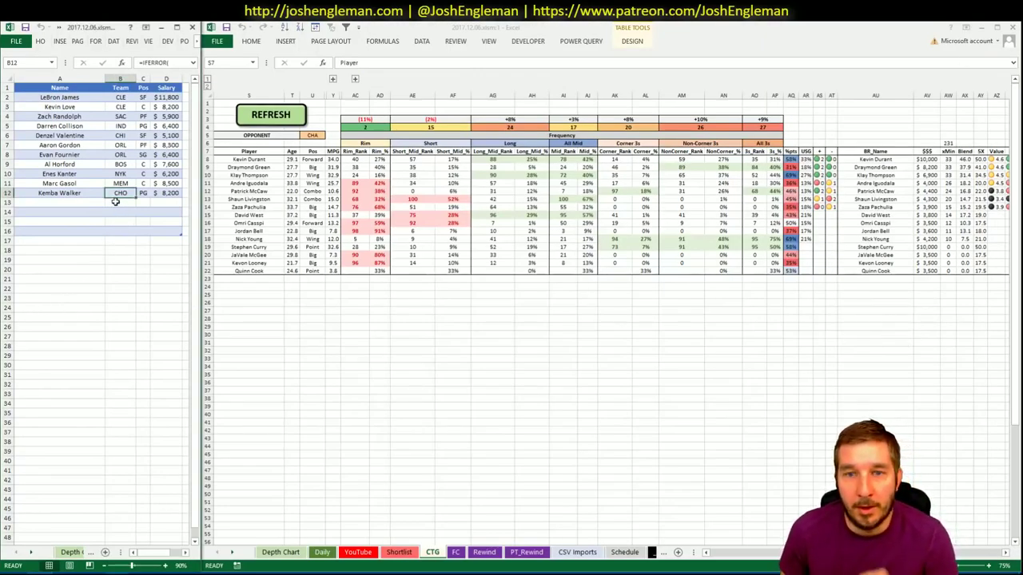
# - Enter Kevin Durant in shortlist cell A13 so GSW, SF and $10,000 fill in
pyautogui.click(86, 202)
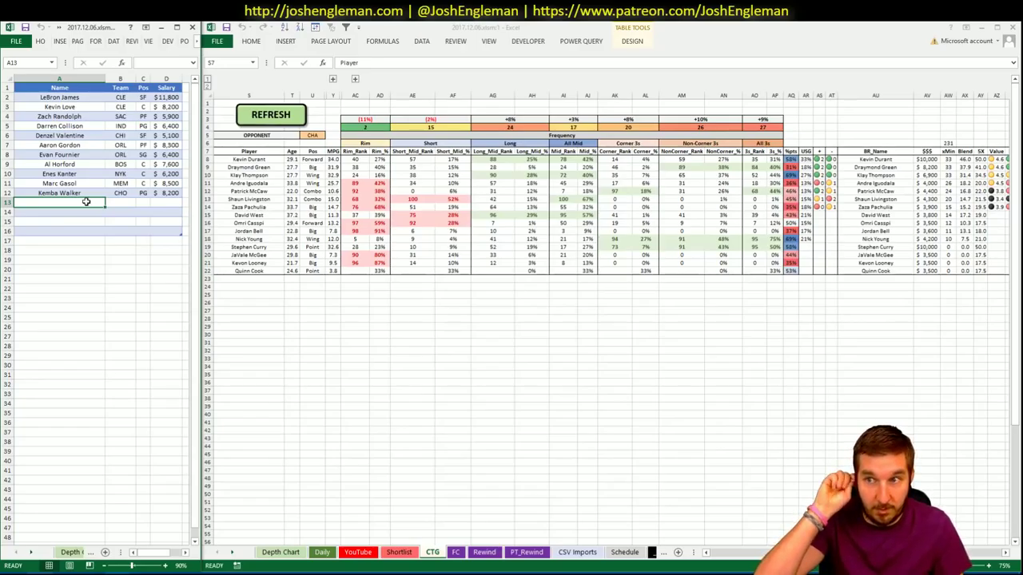
pyautogui.write('Kevin Dyra')
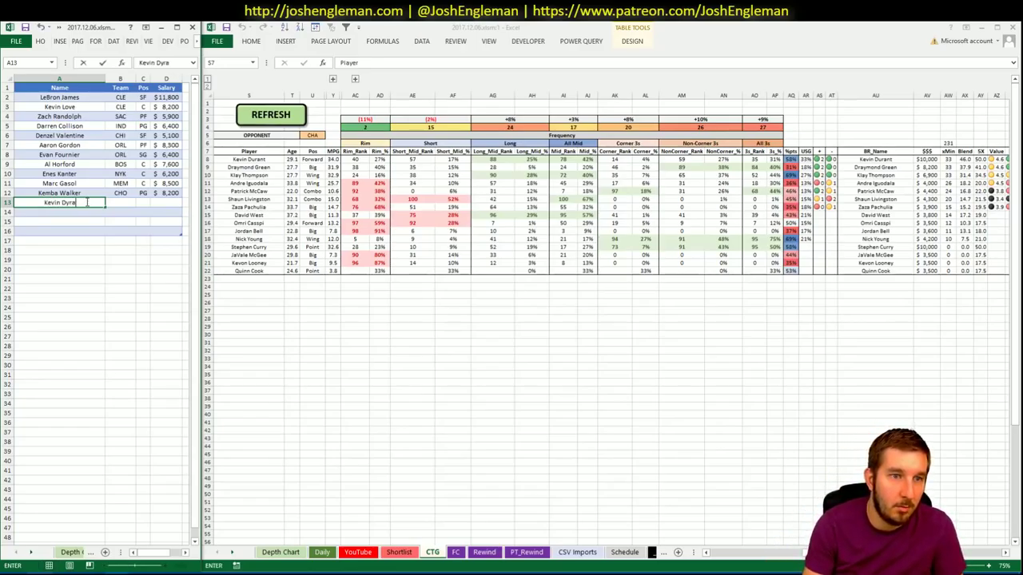
pyautogui.write('nt')
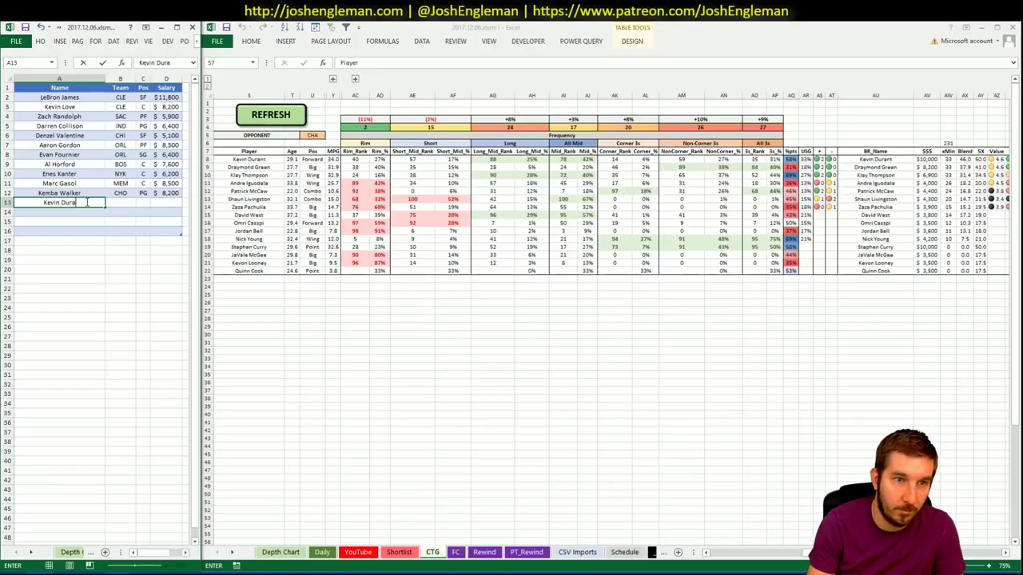
pyautogui.press('Return')
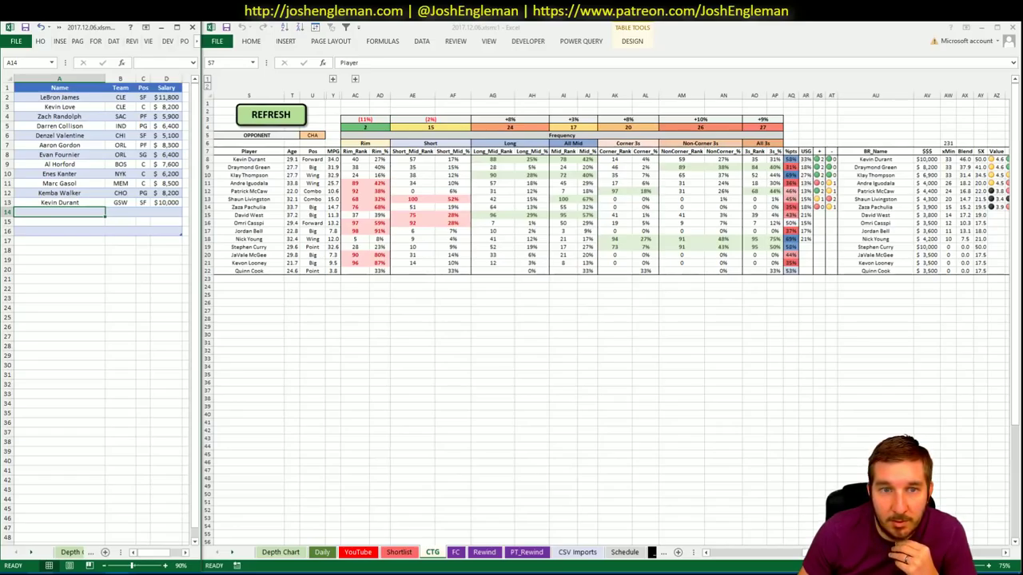
# - Add Draymond Green to shortlist row 14, filling GSW, PF and $8,200
pyautogui.click(358, 552)
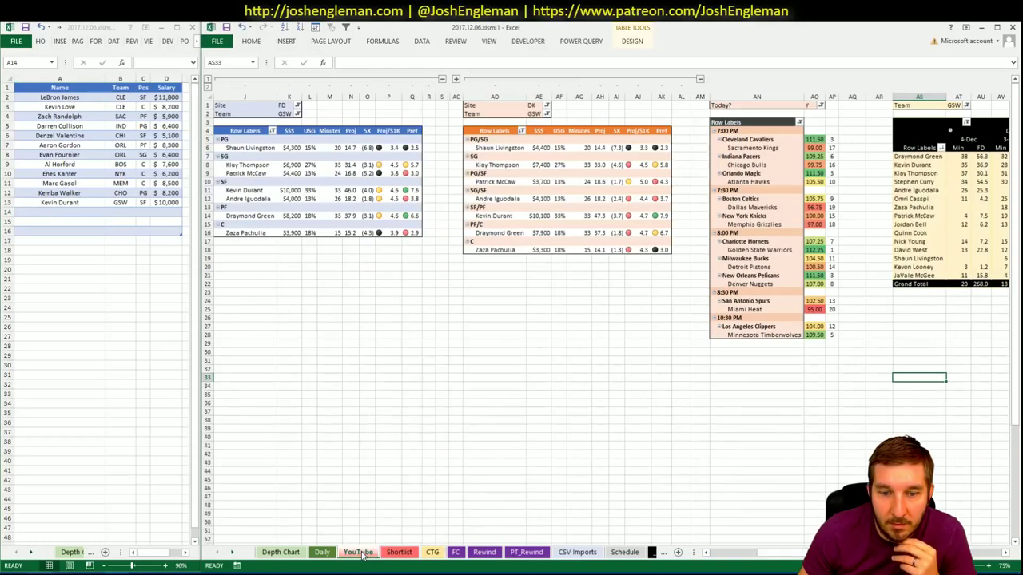
pyautogui.hscroll(4, 759, 553)
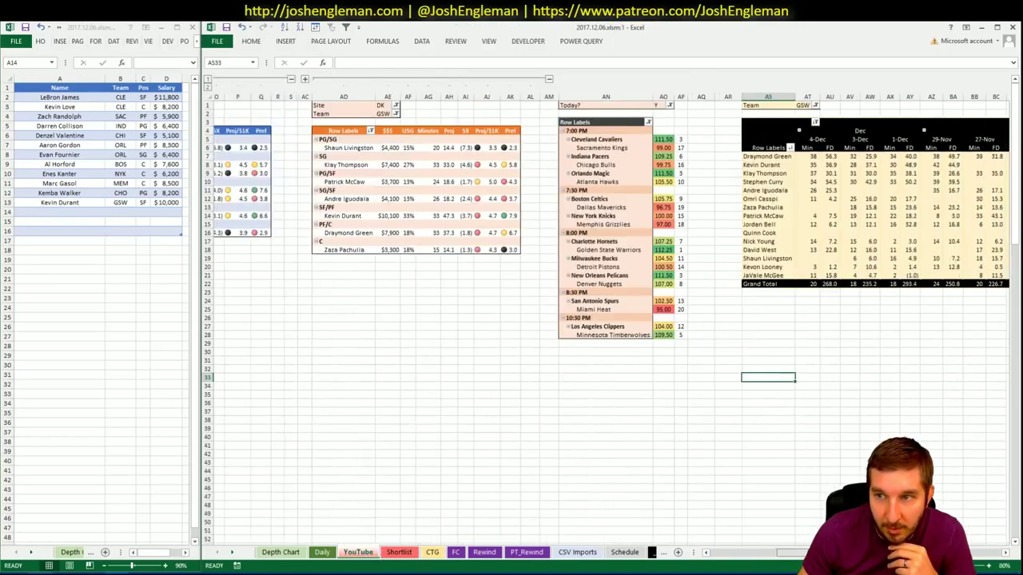
pyautogui.hscroll(3, 527, 320)
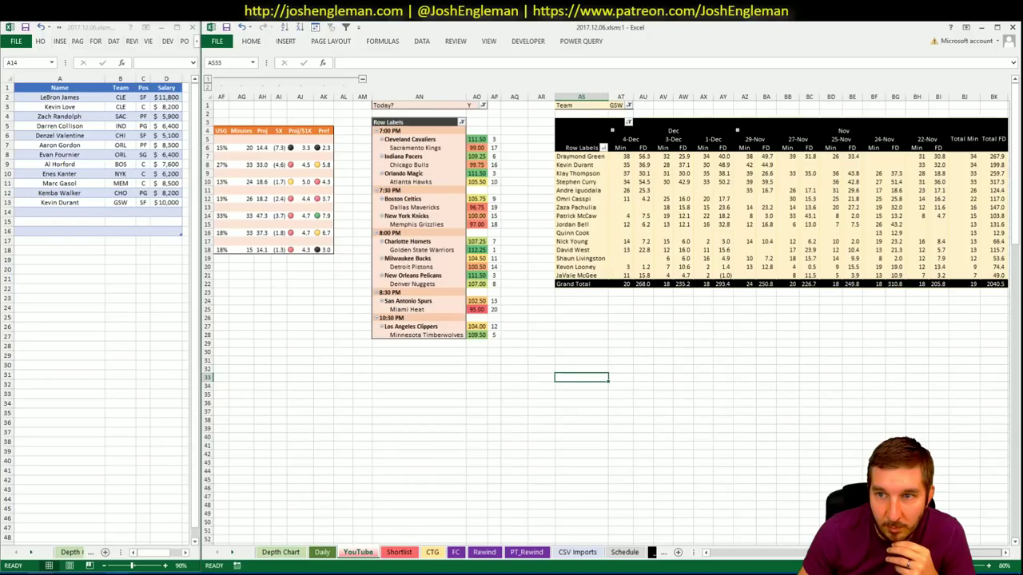
pyautogui.hscroll(-5, 759, 553)
pyautogui.click(89, 217)
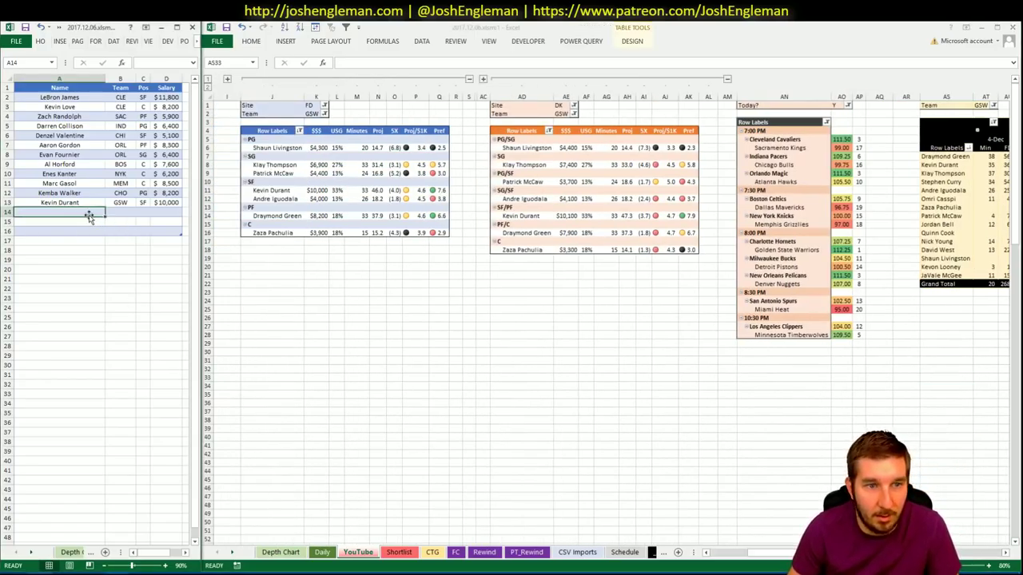
pyautogui.write('Draymond')
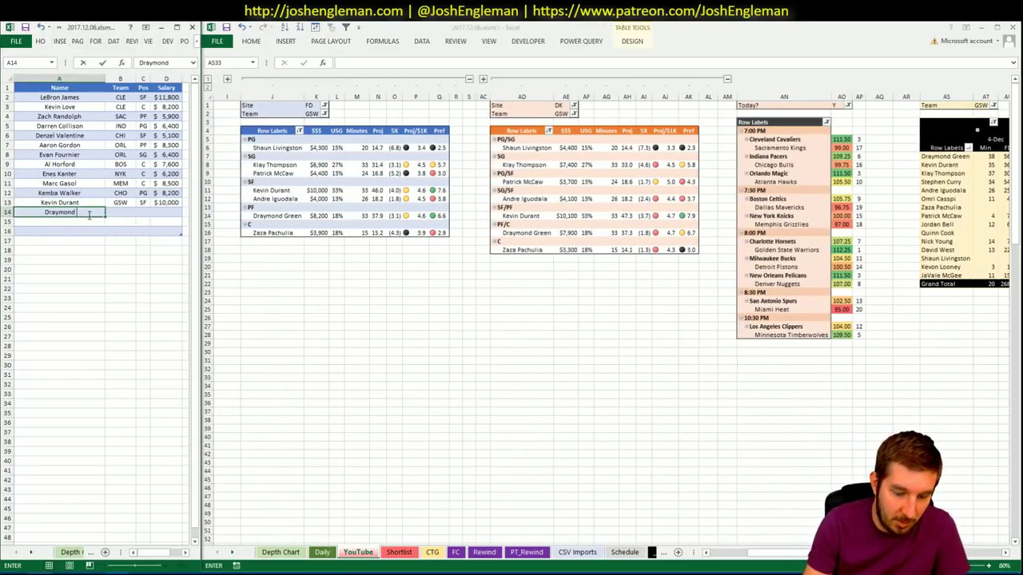
pyautogui.write(' Green')
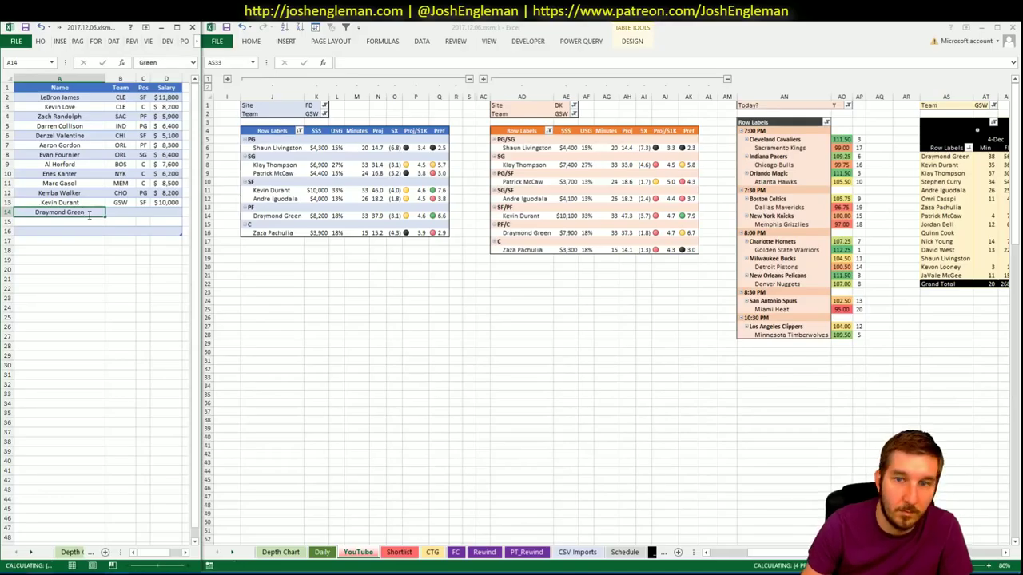
pyautogui.press('Return')
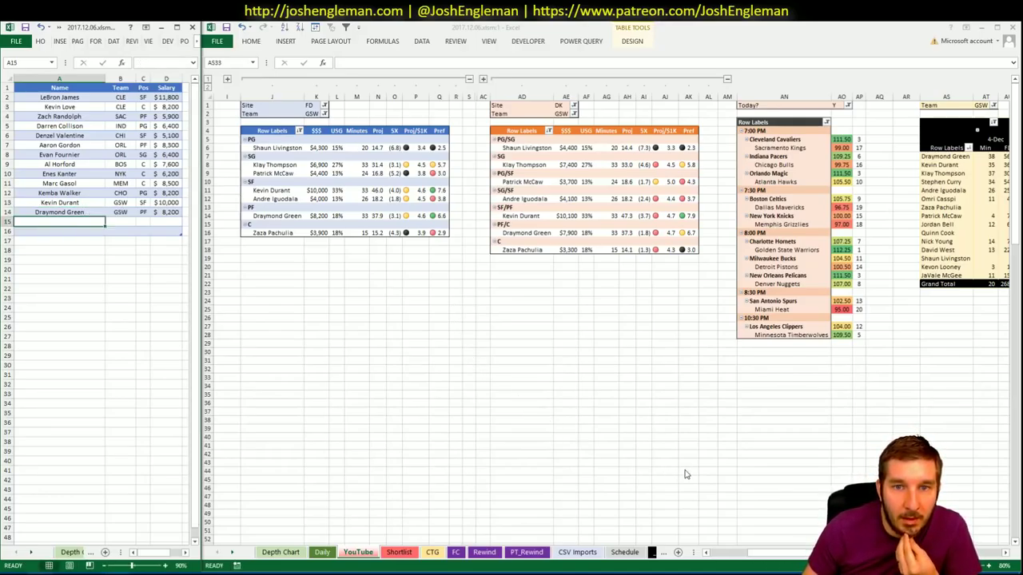
# - Add Klay Thompson to shortlist row 15, filling GSW, SG and $6,900
pyautogui.hscroll(3, 758, 557)
pyautogui.click(432, 552)
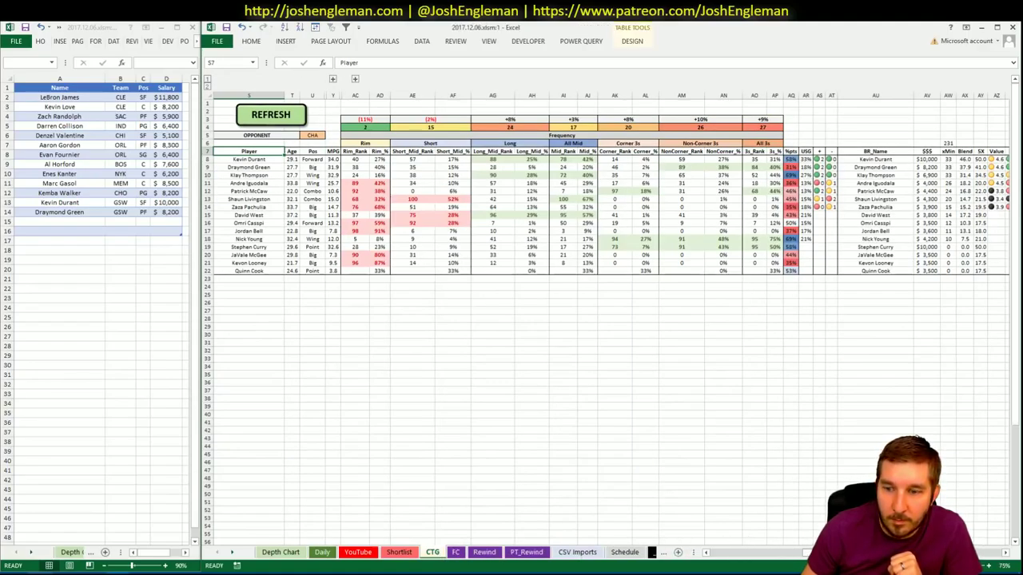
pyautogui.hscroll(3, 611, 319)
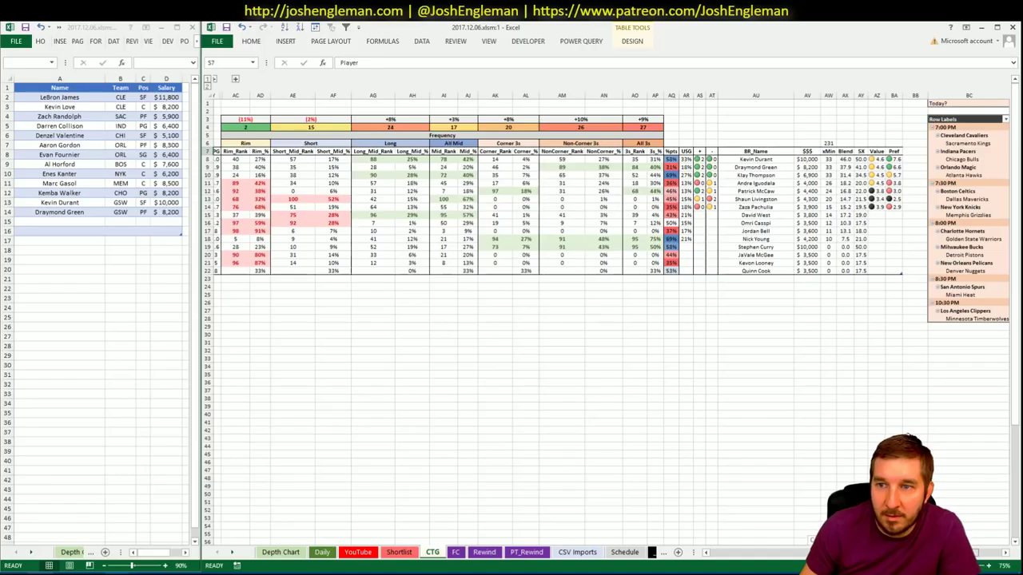
pyautogui.hscroll(-5, 612, 319)
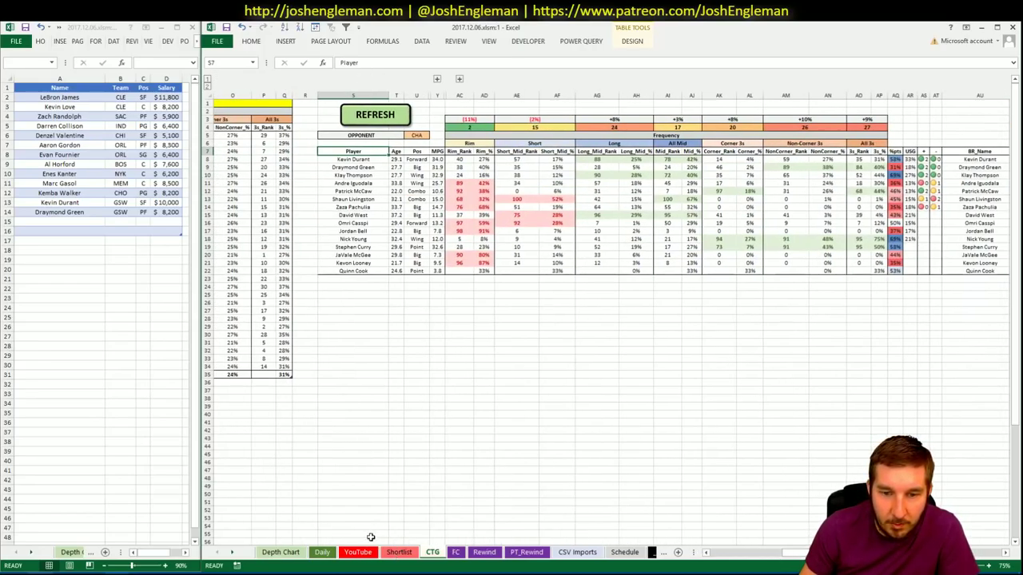
pyautogui.click(360, 551)
pyautogui.hscroll(5, 612, 319)
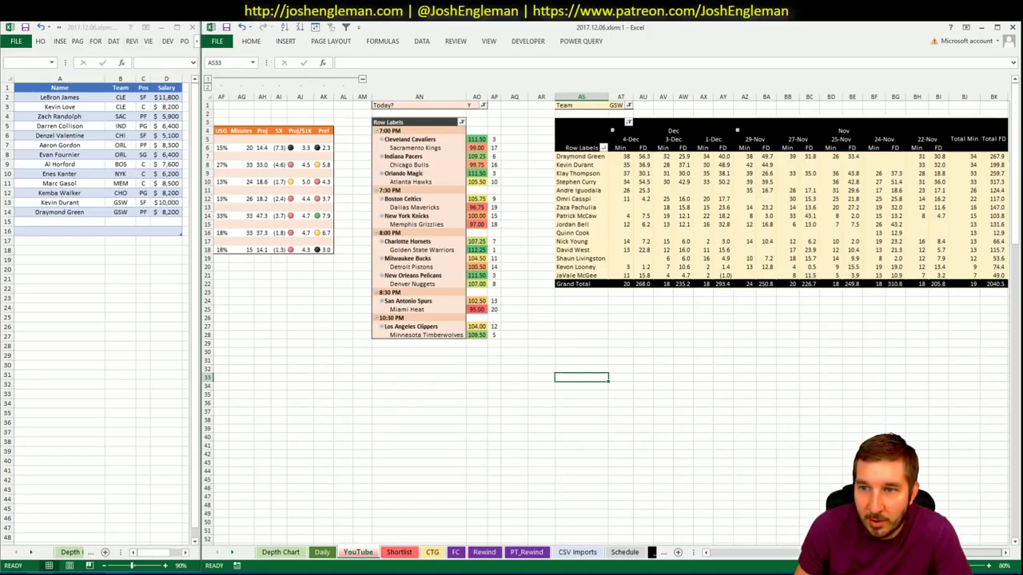
pyautogui.click(74, 219)
pyautogui.write('Klay Thomson')
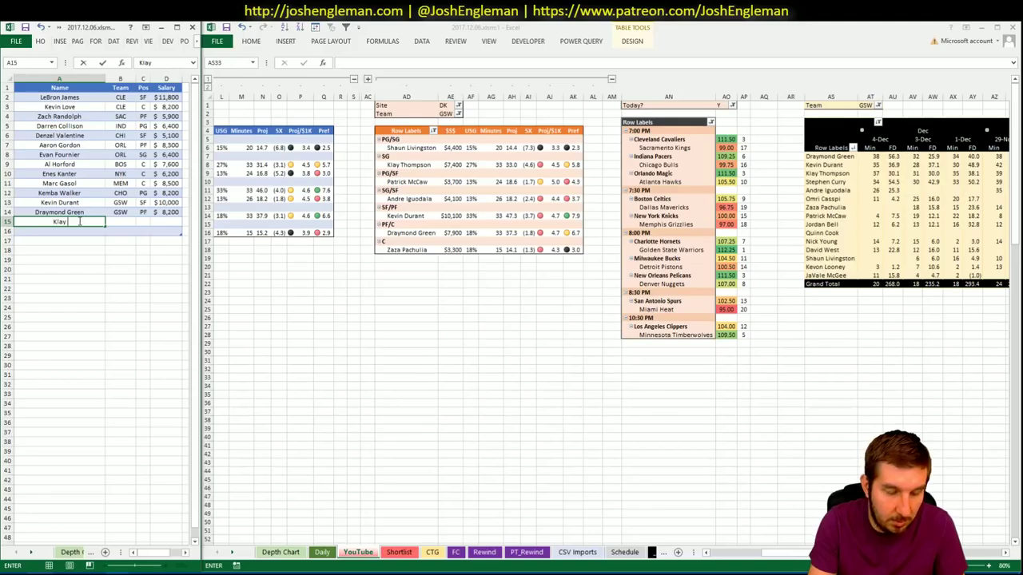
pyautogui.press('BackSpace')
pyautogui.press('BackSpace')
pyautogui.press('BackSpace')
pyautogui.write('pson')
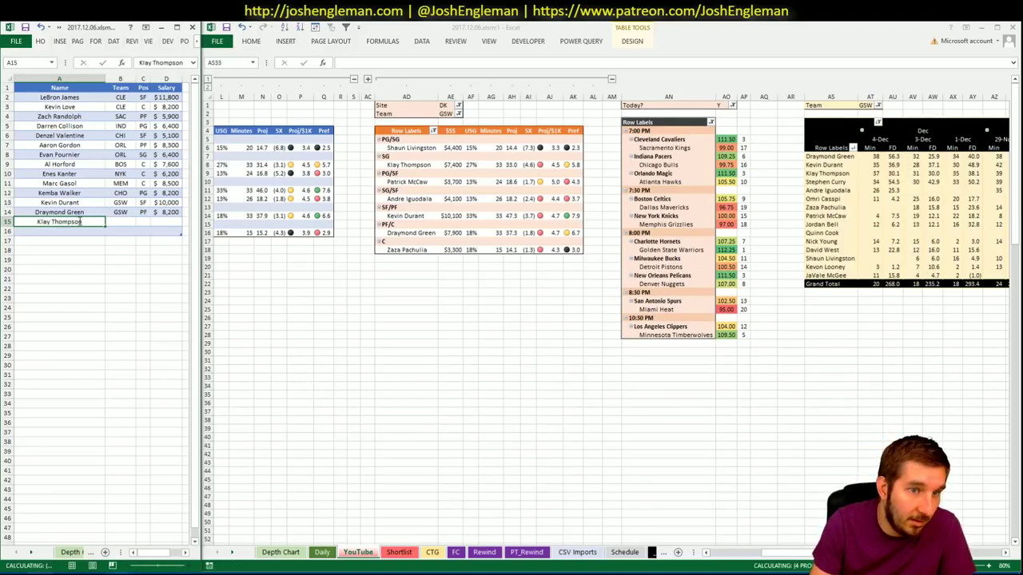
pyautogui.press('Return')
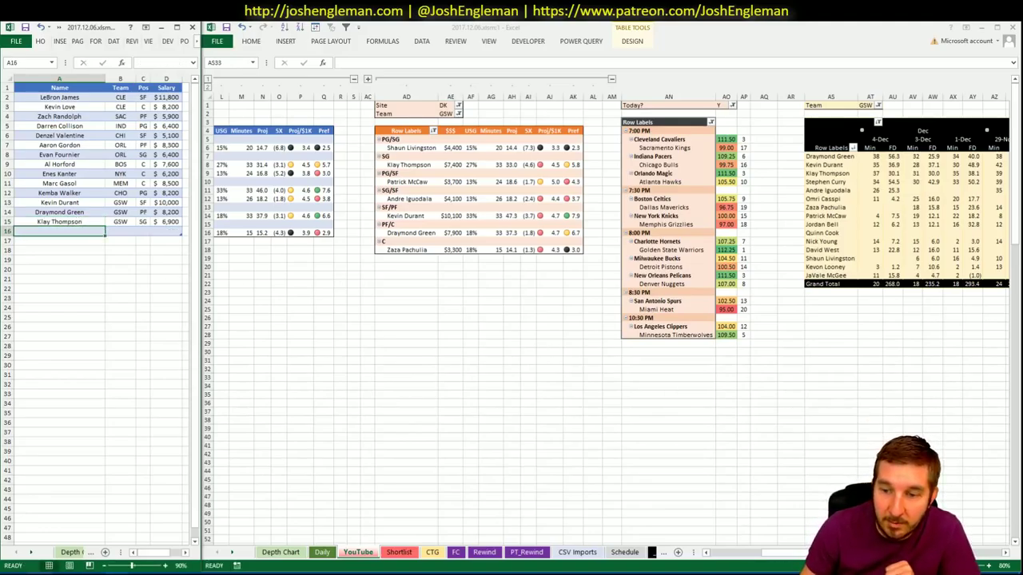
pyautogui.moveTo(800, 552); pyautogui.dragTo(785, 554)
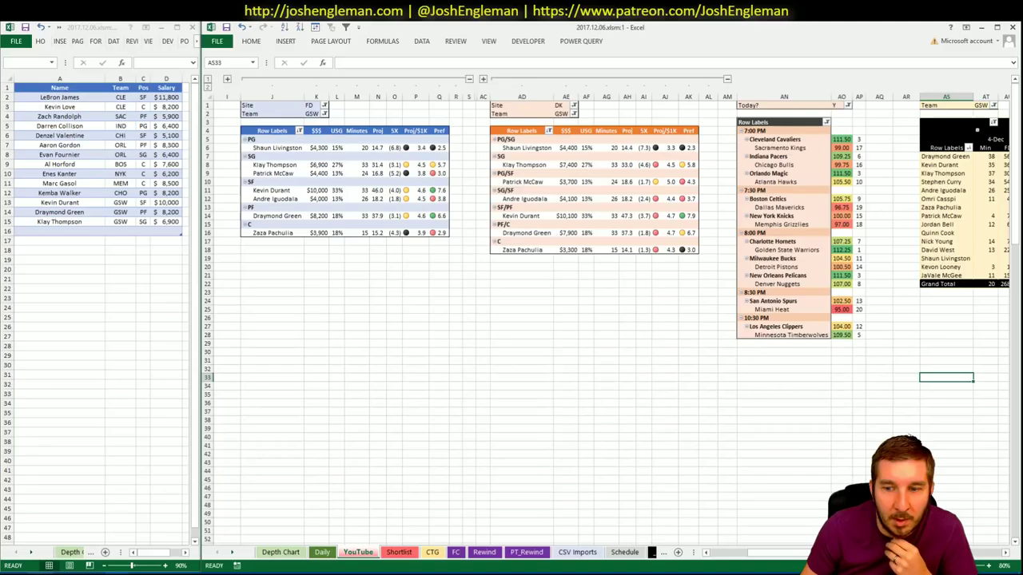
# - Enter Andre Iguodala in shortlist cell A16 so GSW, SF and $4,000 fill in
pyautogui.moveTo(757, 552)
pyautogui.mouseDown()
pyautogui.moveTo(790, 552)
pyautogui.moveTo(756, 552)
pyautogui.mouseUp()
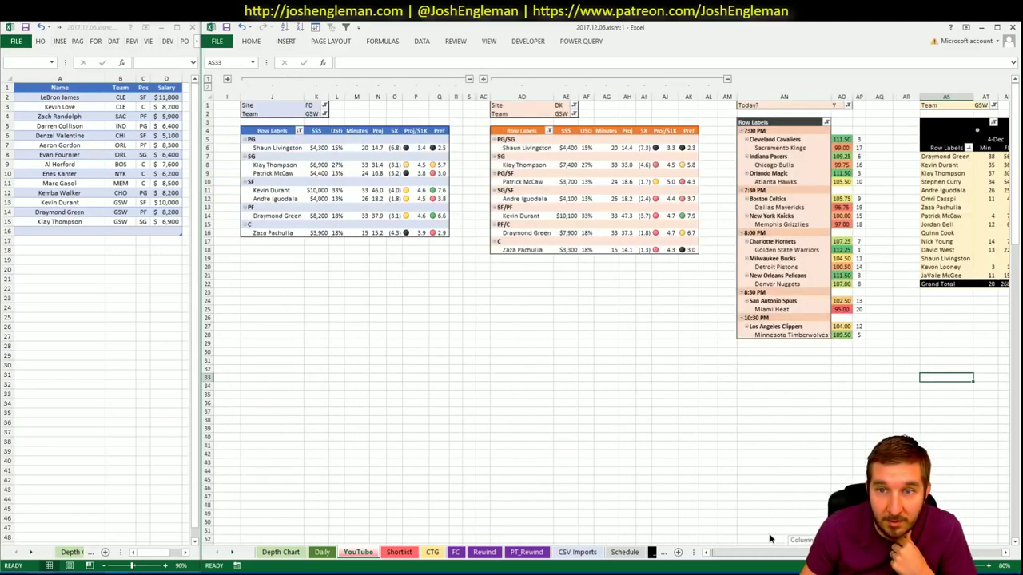
pyautogui.click(78, 233)
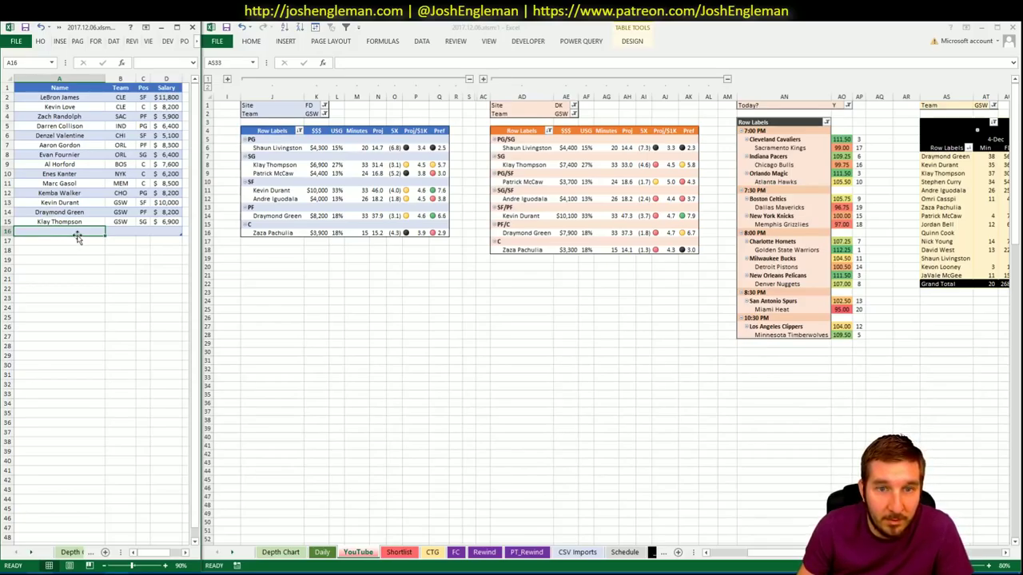
pyautogui.write('Andre Iguo')
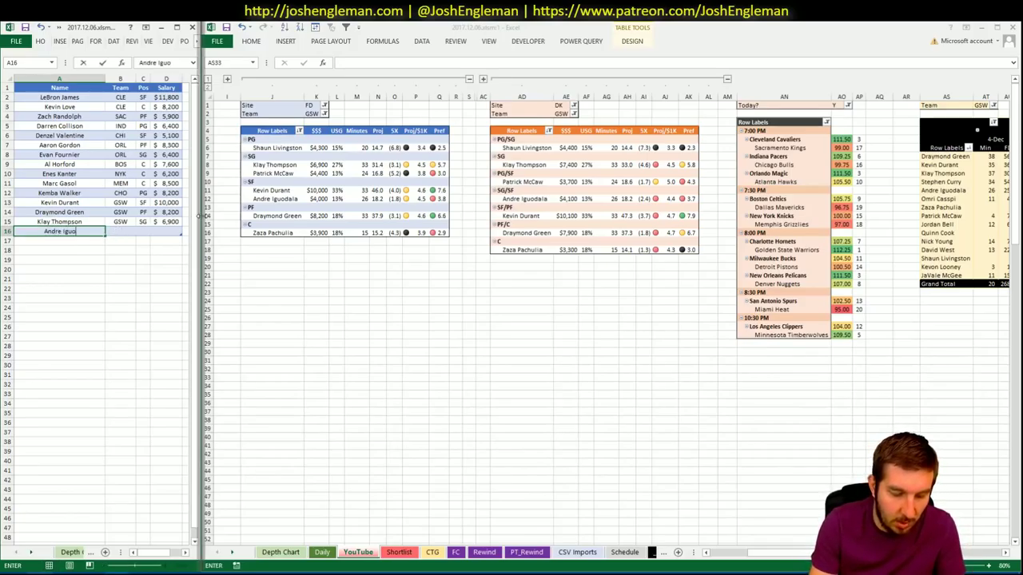
pyautogui.write('dala')
pyautogui.press('Return')
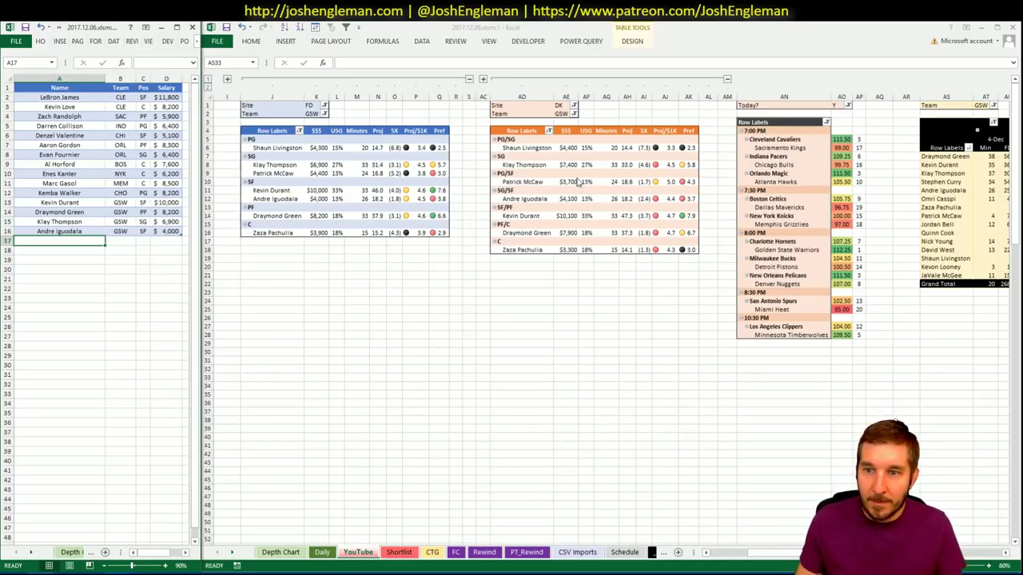
# - Set the FD pivot (K2) and DK pivot (AE2) team filters to MIL
pyautogui.click(316, 113)
pyautogui.write('MIL')
pyautogui.press('Tab')
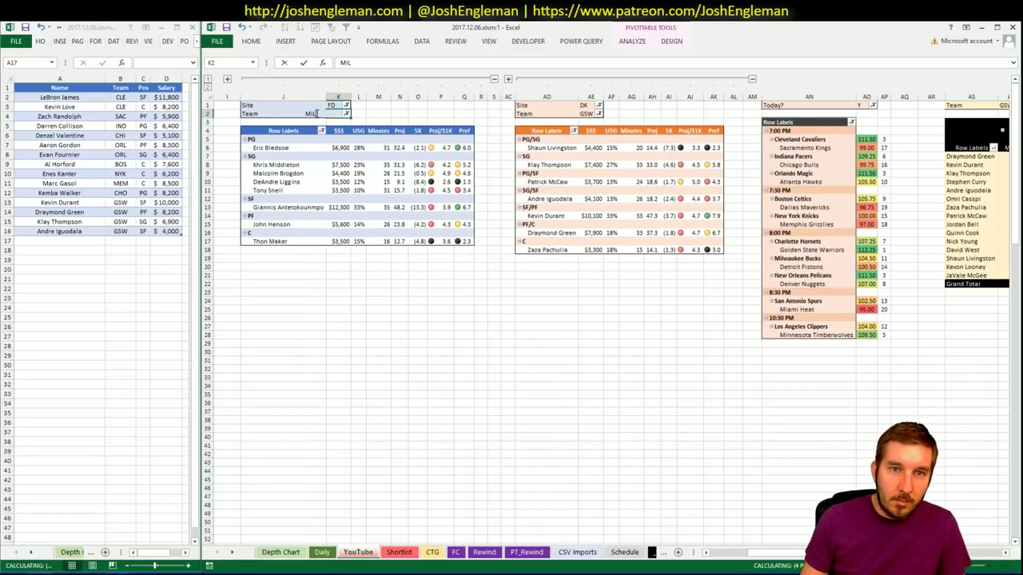
pyautogui.click(589, 113)
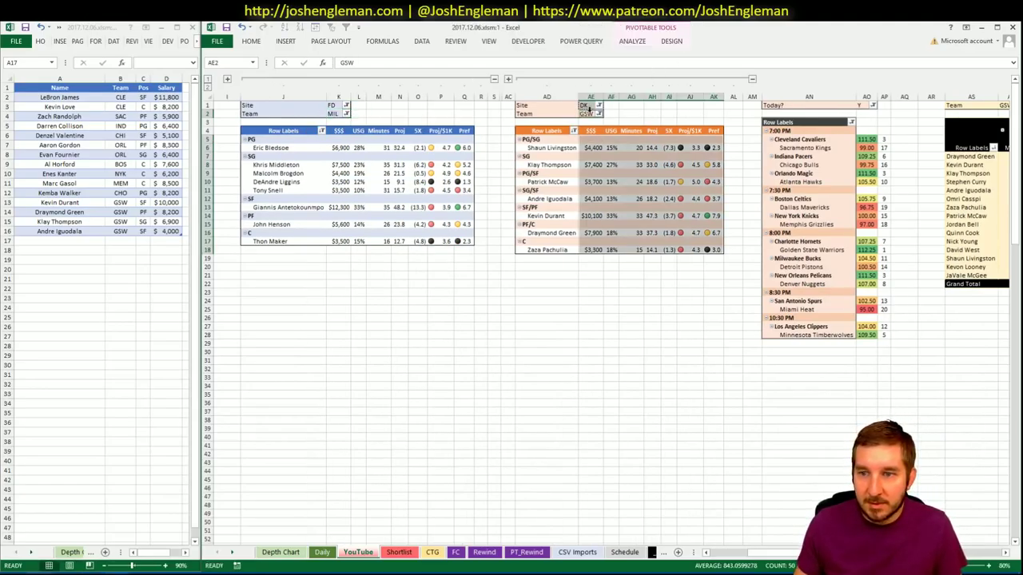
pyautogui.write('MIL')
pyautogui.press('Return')
pyautogui.press('Return')
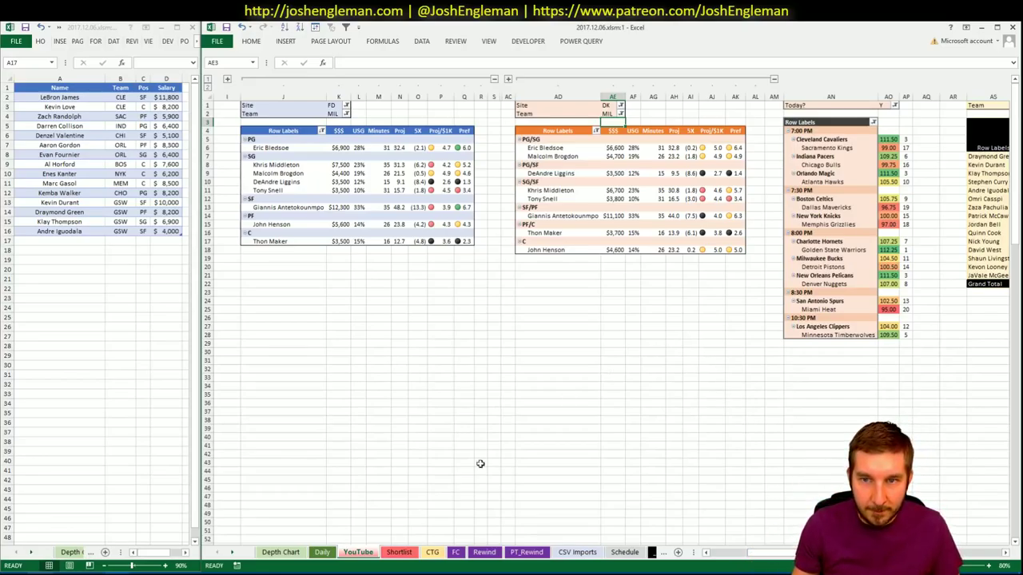
pyautogui.click(431, 552)
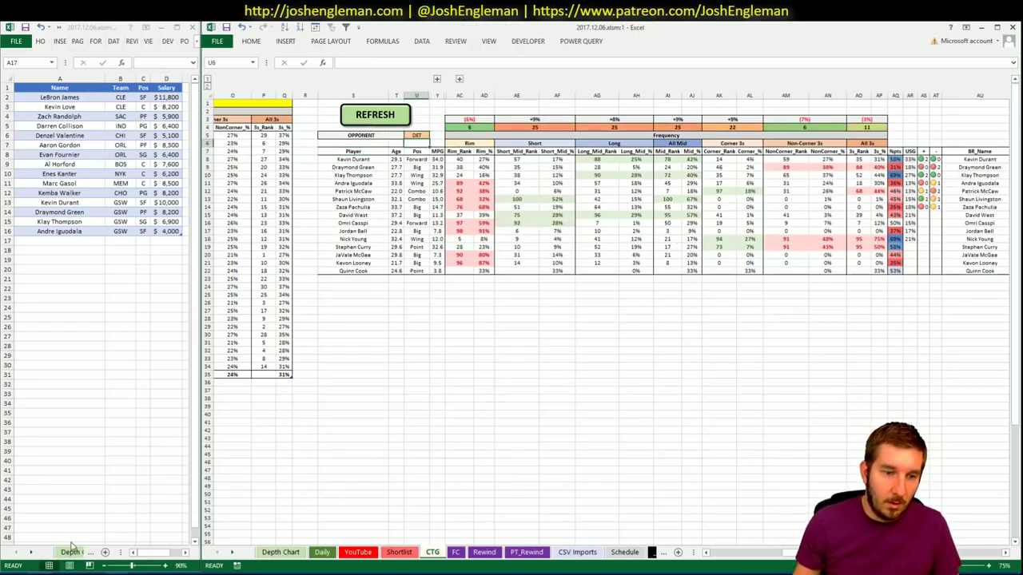
# - Search 'bucks' on Cleaning the Glass and copy the Milwaukee Bucks Shooting: Frequency table
pyautogui.hotkey('alt', 'Tab')
pyautogui.click(349, 117)
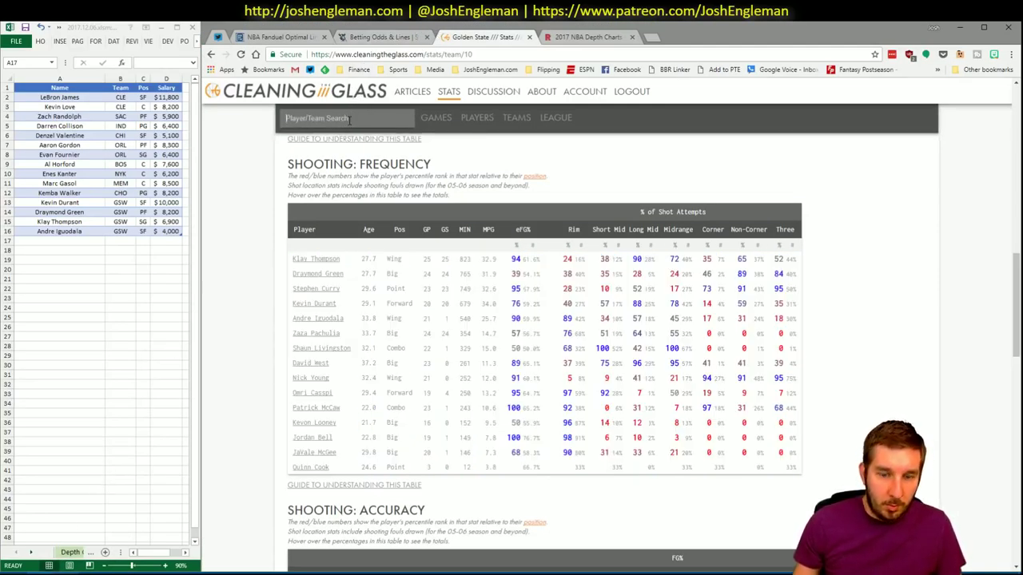
pyautogui.write('bucks')
pyautogui.click(319, 135)
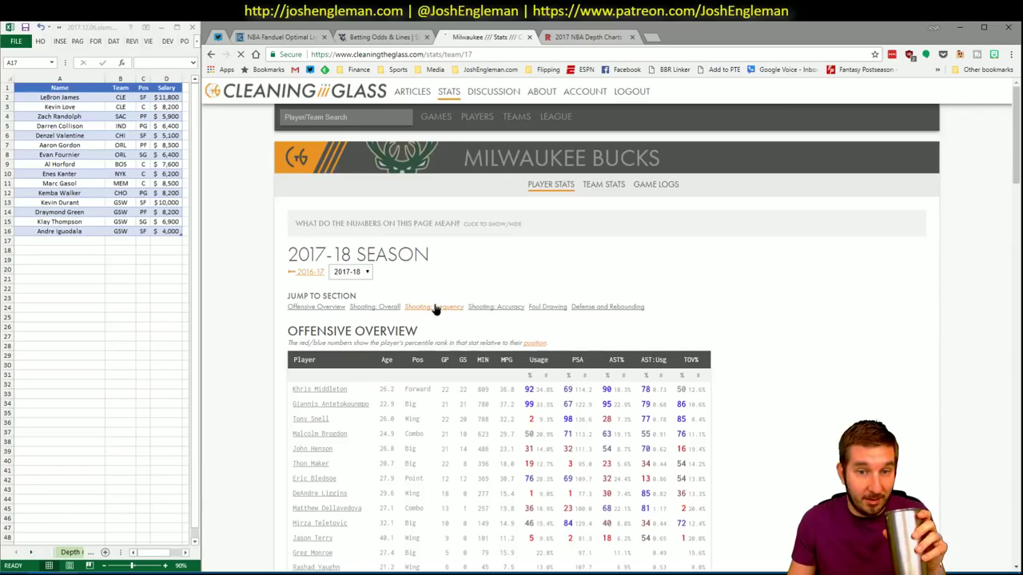
pyautogui.click(433, 307)
pyautogui.moveTo(824, 497); pyautogui.dragTo(371, 264)
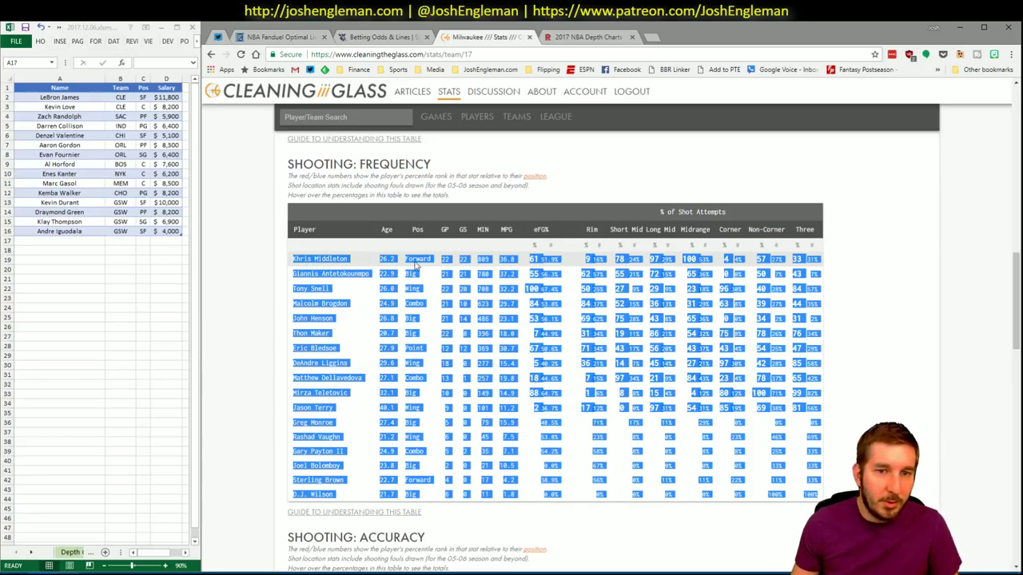
pyautogui.hotkey('alt', 'Tab')
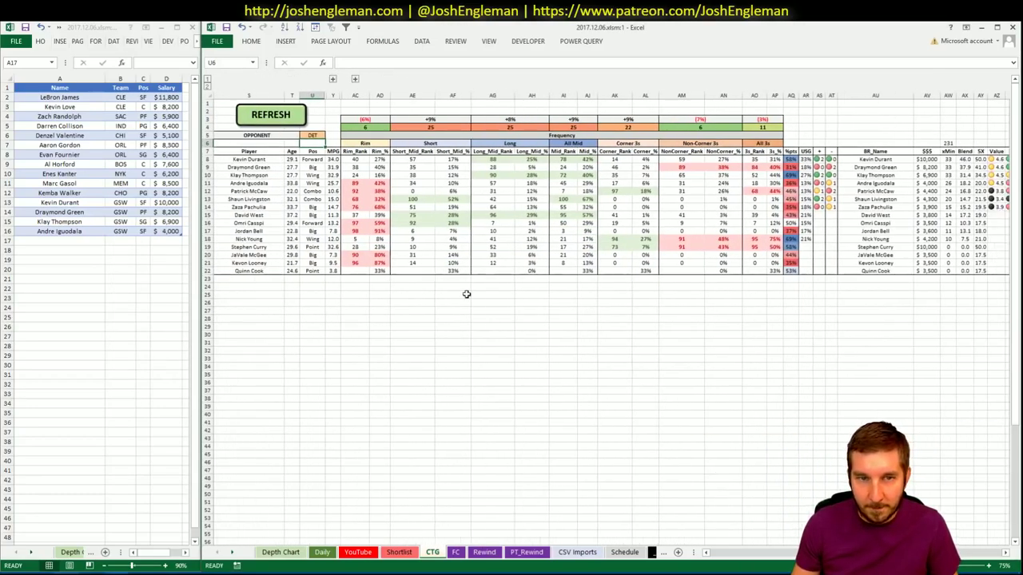
# - Refresh the CTG sheet so it ranks Milwaukee players like Giannis Antetokounmpo against DET
pyautogui.click(253, 117)
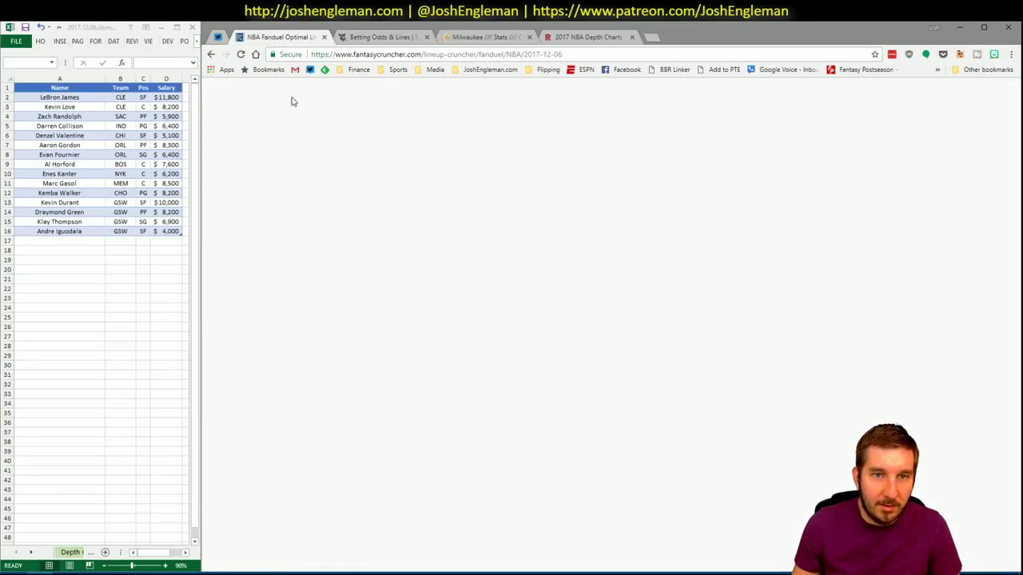
# - Review Eric Bledsoe's and Giannis Antetokounmpo's game logs in the PG and SF player pools
pyautogui.click(395, 142)
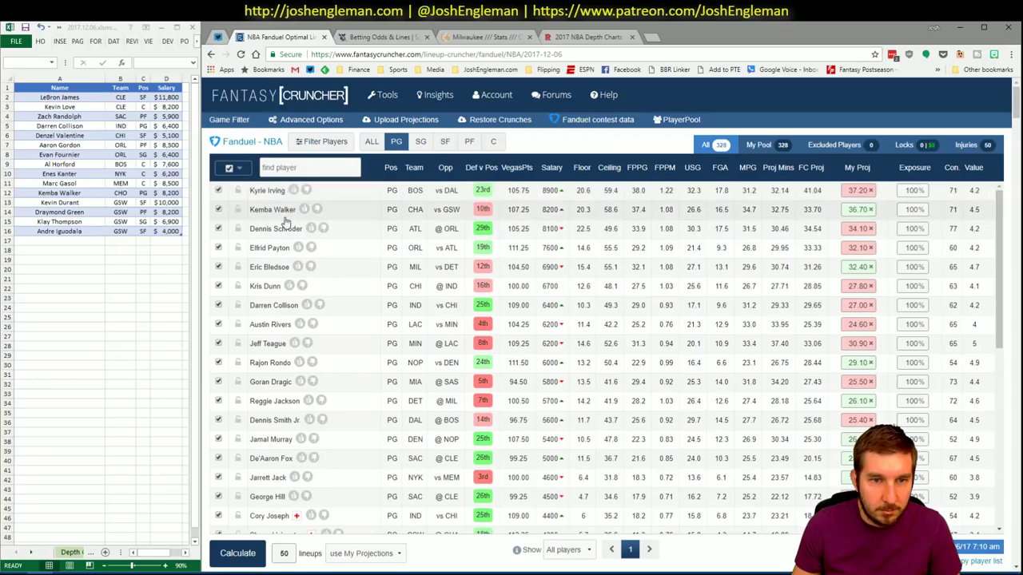
pyautogui.click(275, 270)
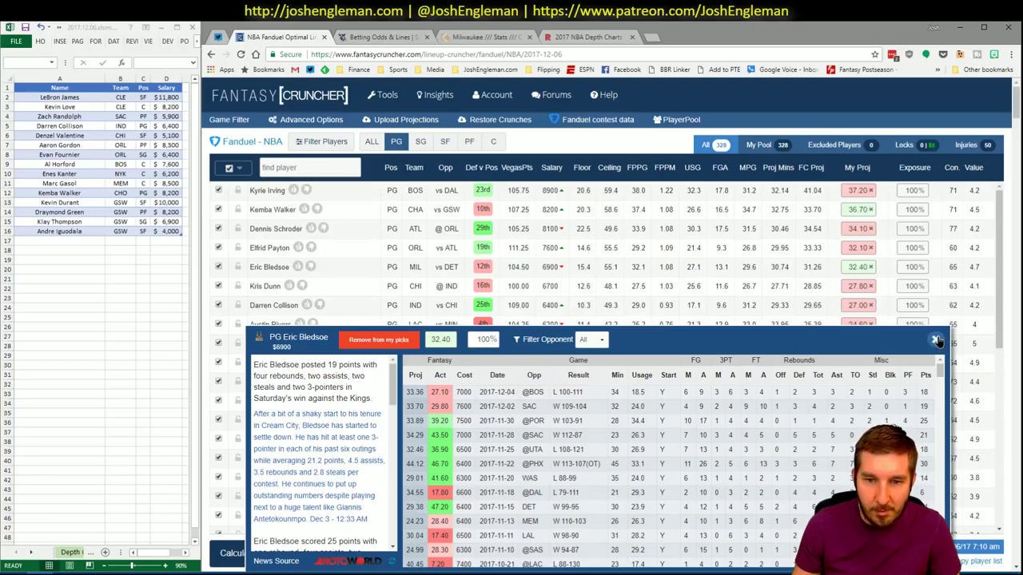
pyautogui.click(937, 341)
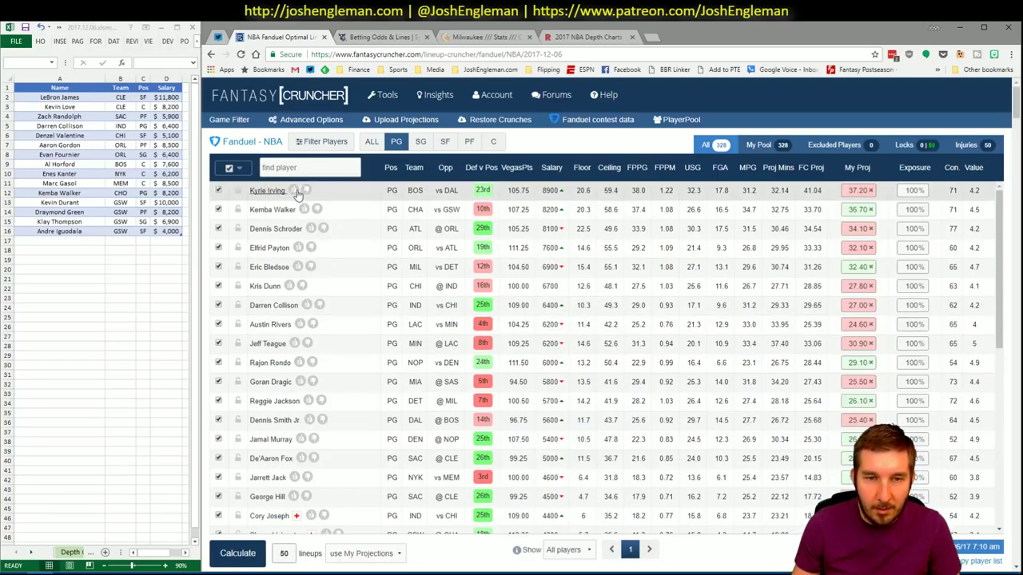
pyautogui.click(445, 149)
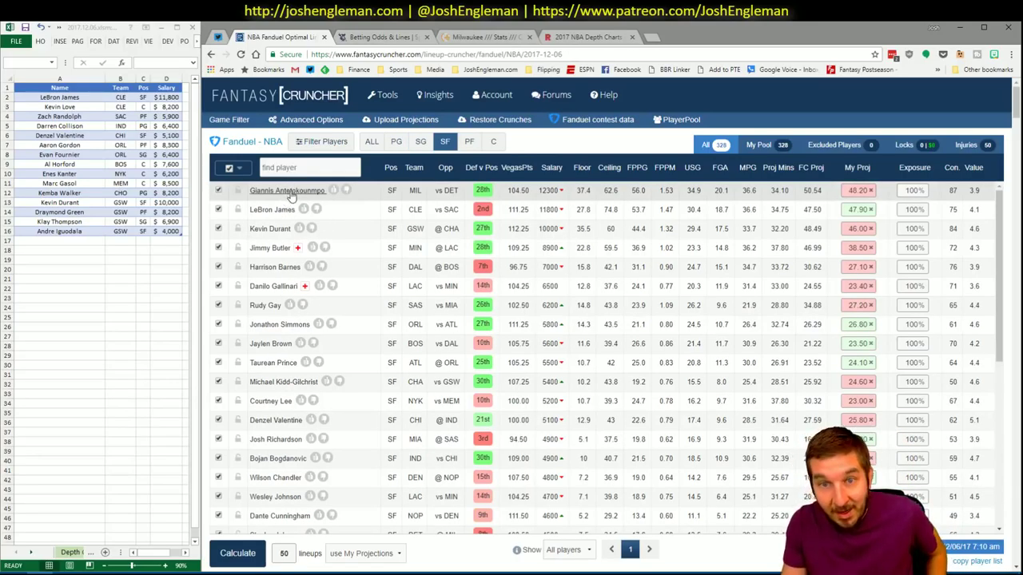
pyautogui.click(289, 192)
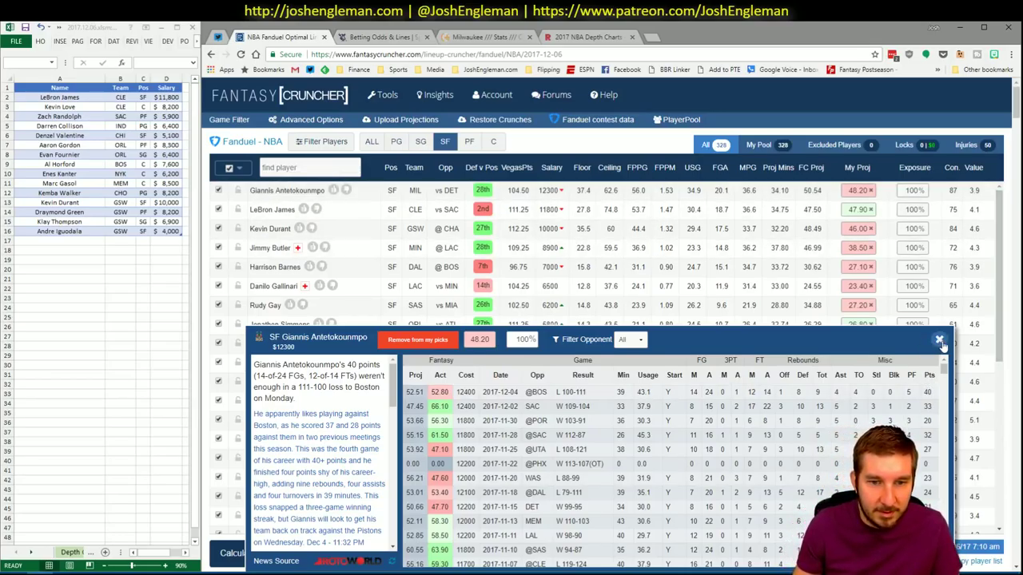
pyautogui.click(940, 342)
# - Add Giannis Antetokounmpo to the shortlist in cell A17
pyautogui.click(85, 241)
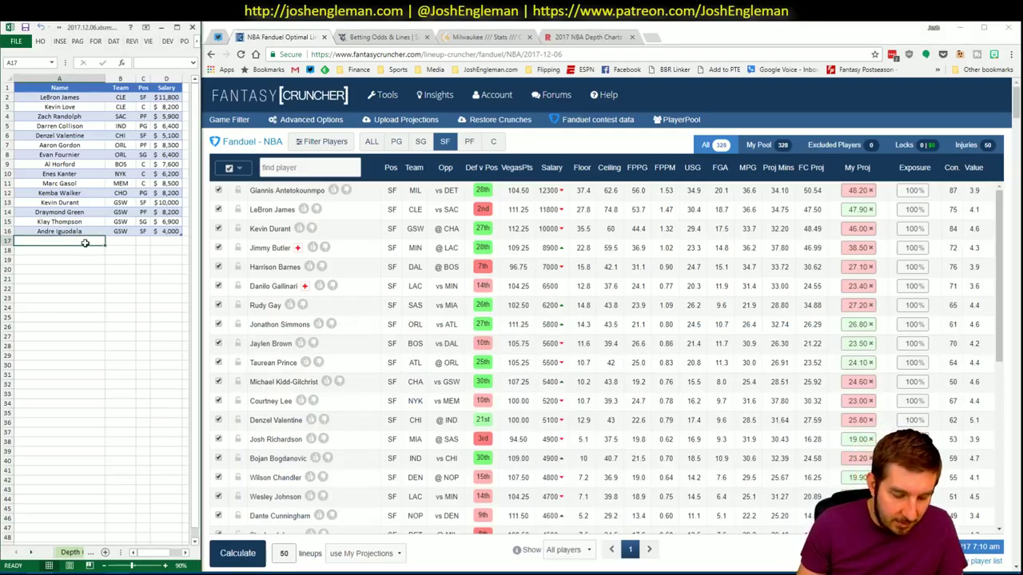
pyautogui.write('Giannis Ante')
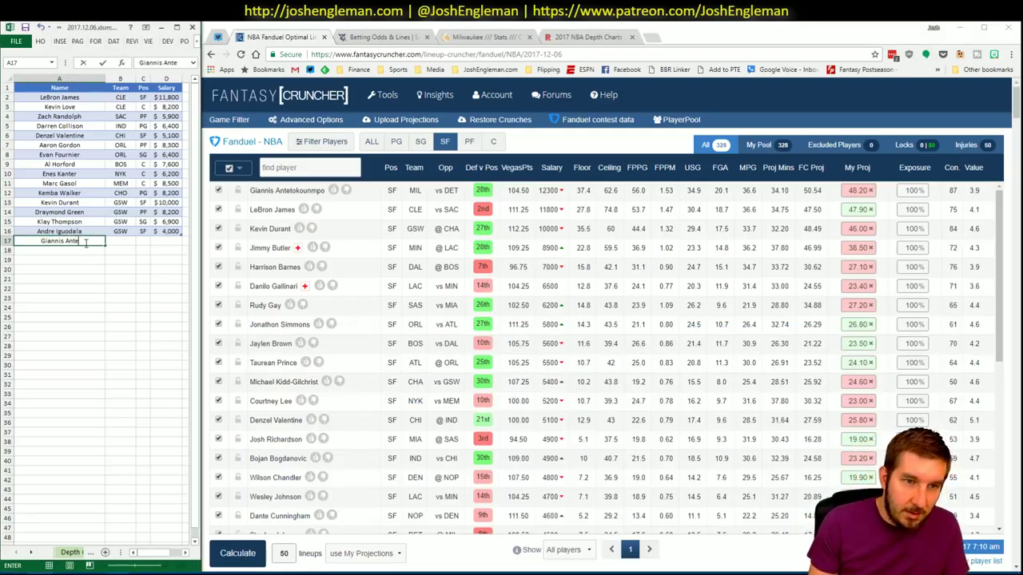
pyautogui.write('tokounm')
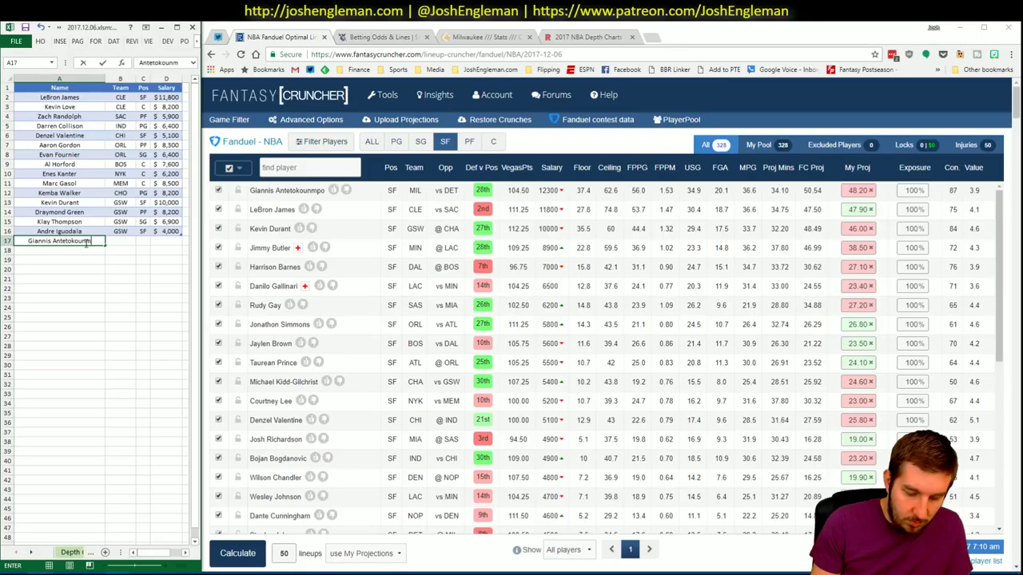
pyautogui.write('po')
pyautogui.press('Return')
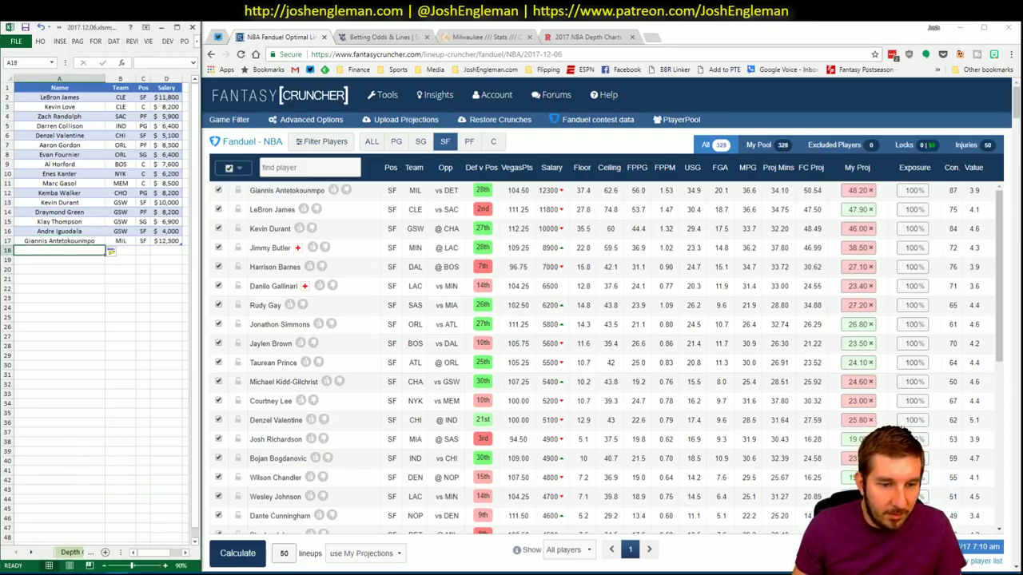
pyautogui.click(87, 531)
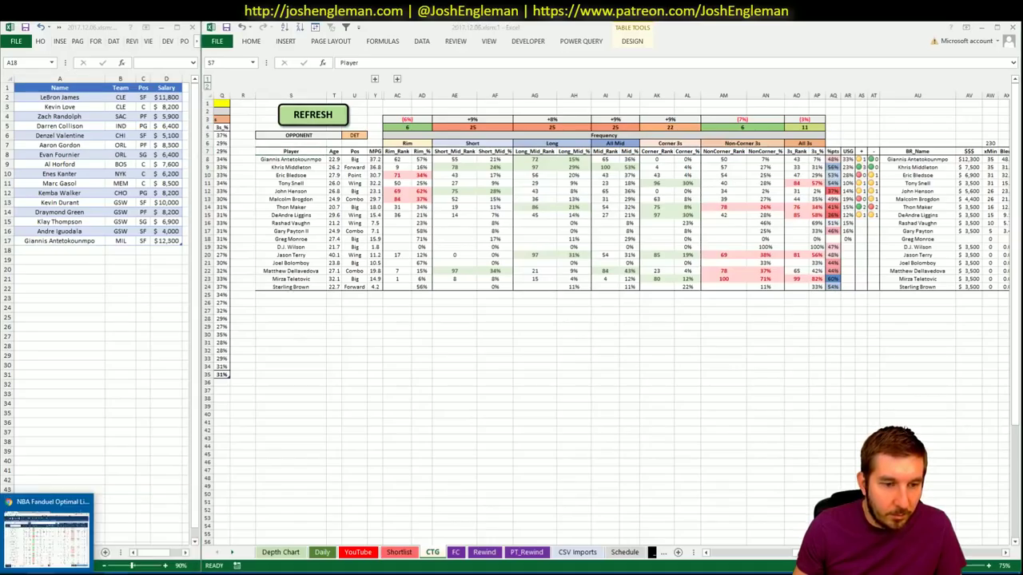
pyautogui.click(46, 531)
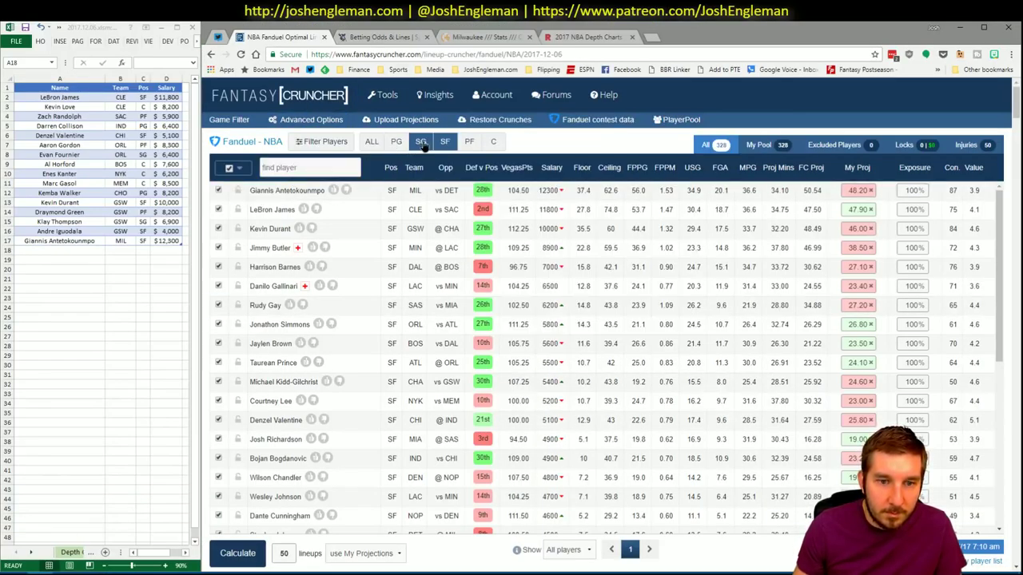
# - Filter the player pool to shooting guards and review Khris Middleton's game log
pyautogui.click(421, 142)
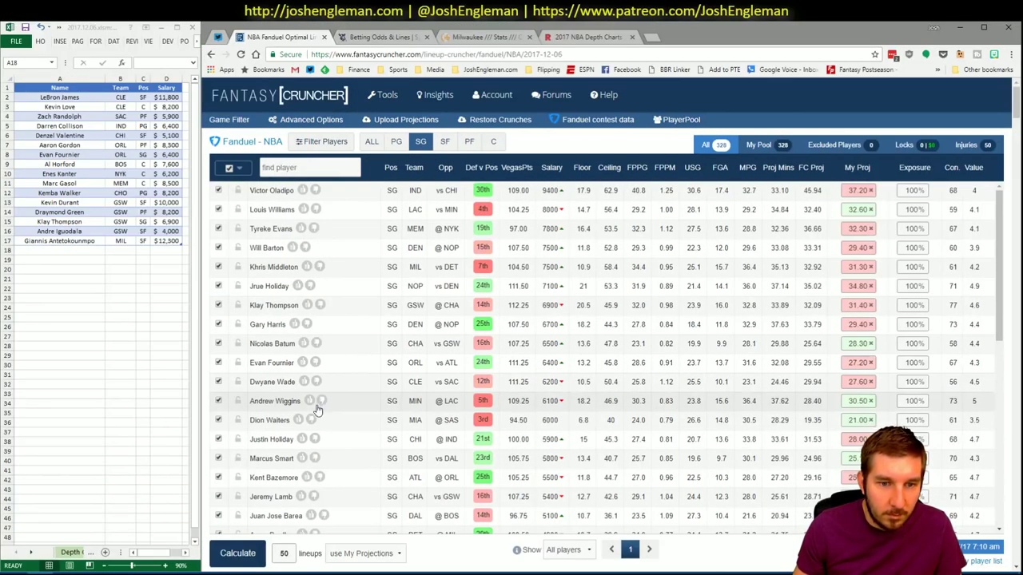
pyautogui.click(275, 268)
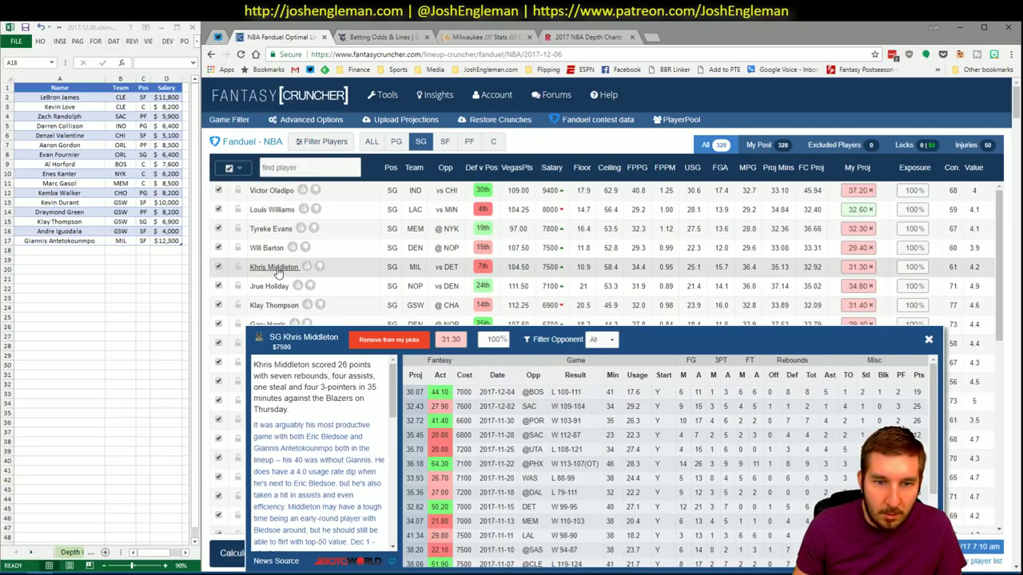
pyautogui.click(938, 339)
pyautogui.moveTo(175, 569)
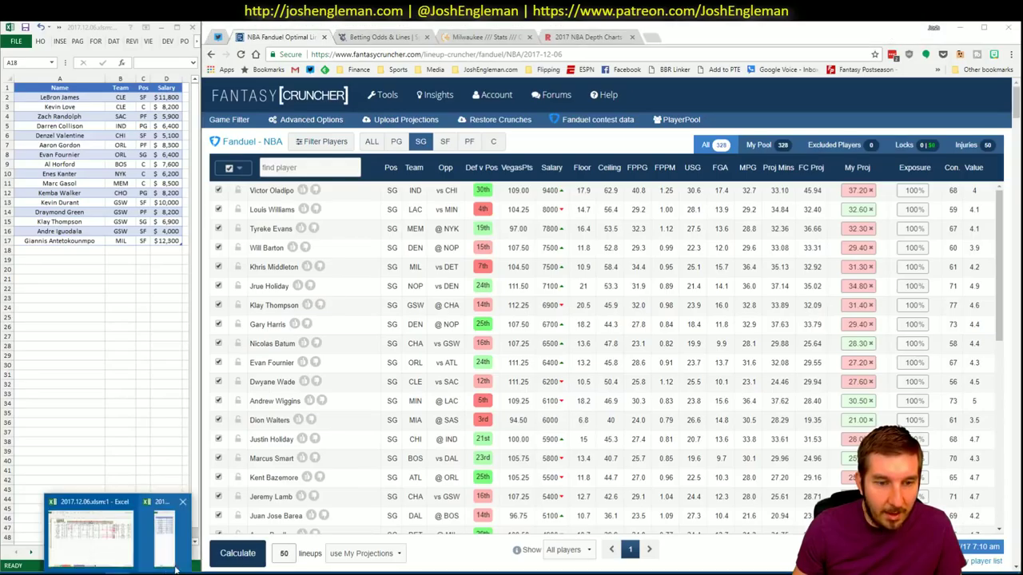
pyautogui.click(88, 531)
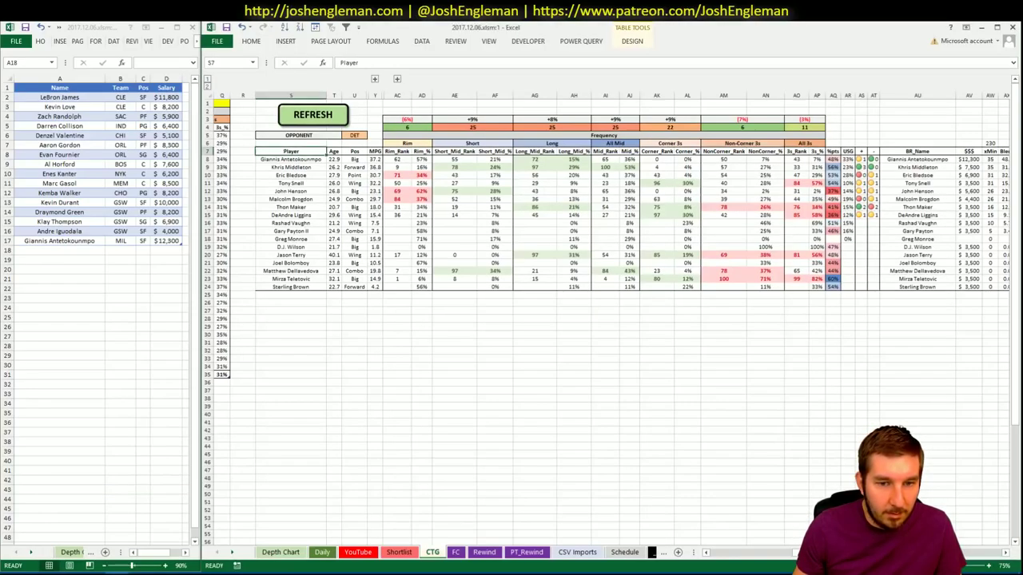
# - Change the YouTube sheet's pivot team filter in AT1 from GSW to MIL
pyautogui.click(358, 552)
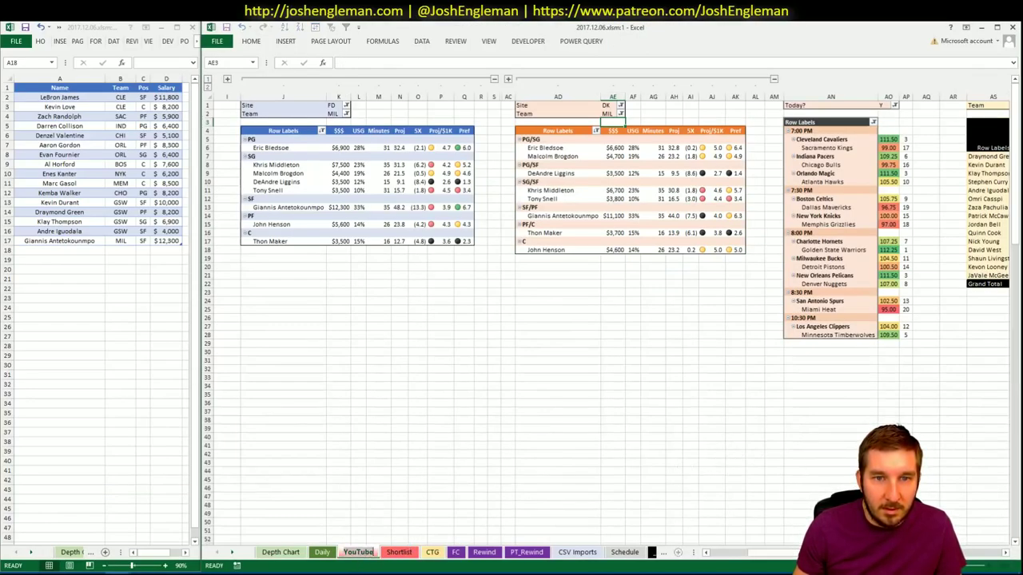
pyautogui.hscroll(5, 986, 555)
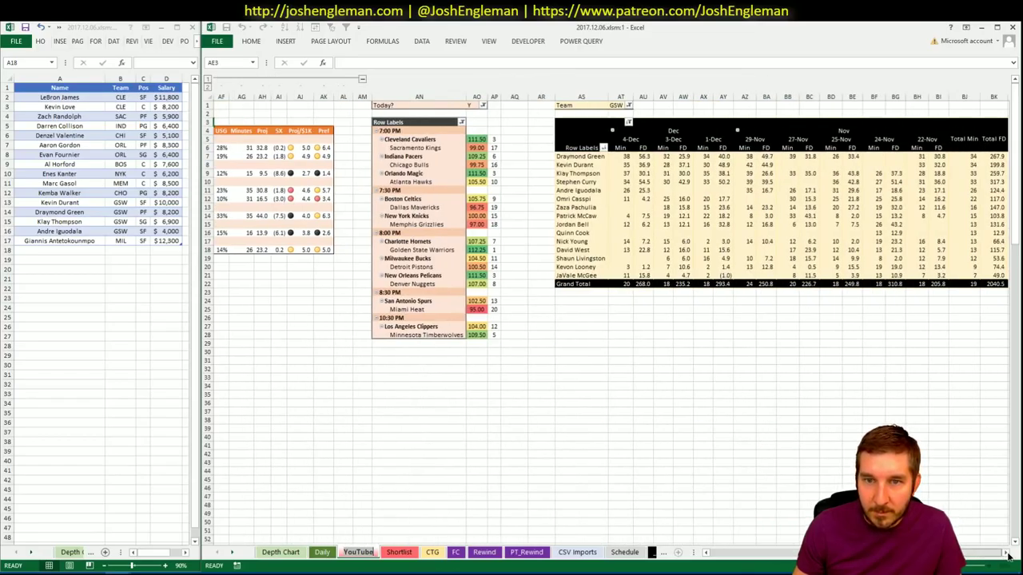
pyautogui.click(617, 106)
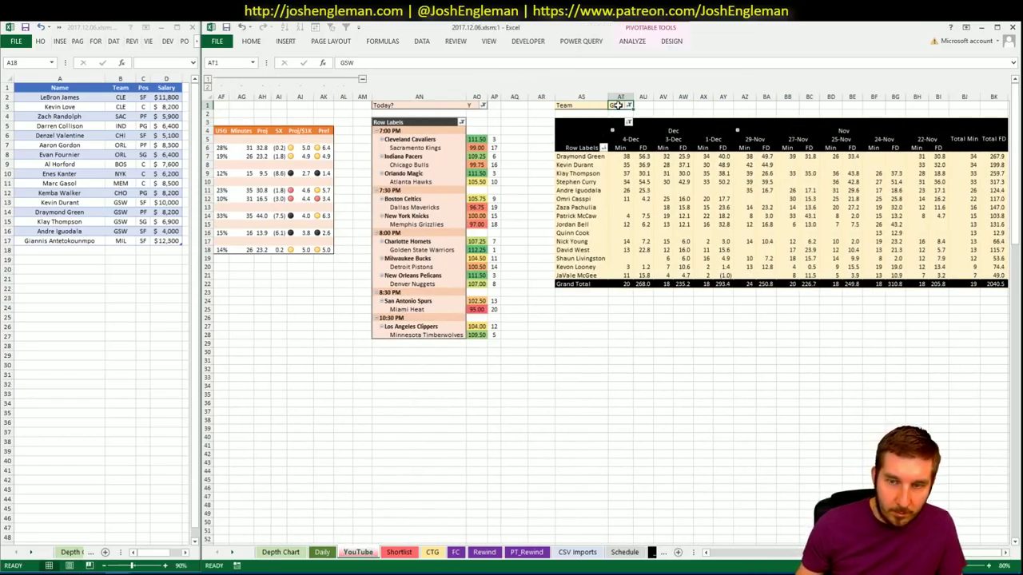
pyautogui.write('MIL')
pyautogui.press('Return')
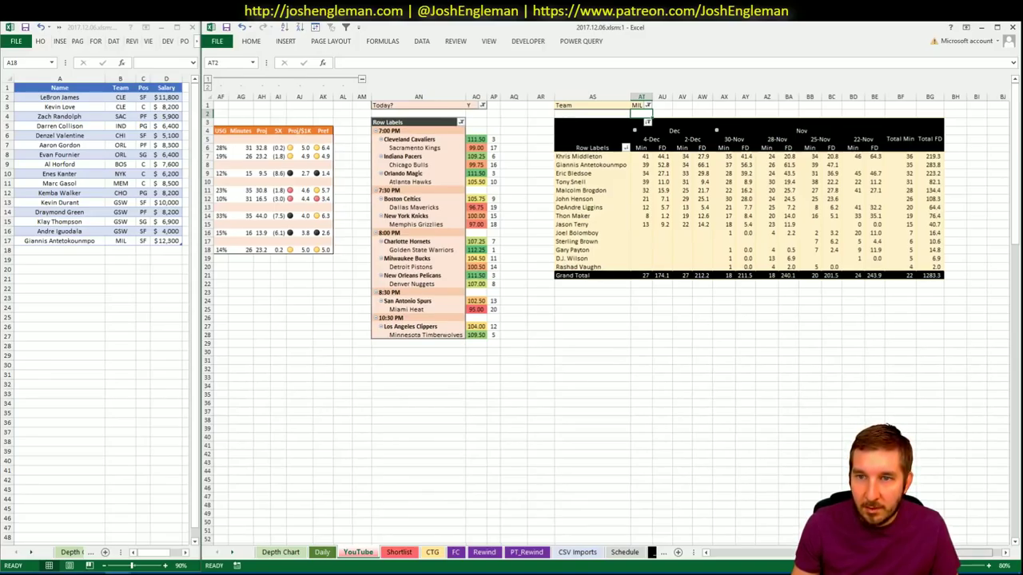
pyautogui.hscroll(-10, 611, 320)
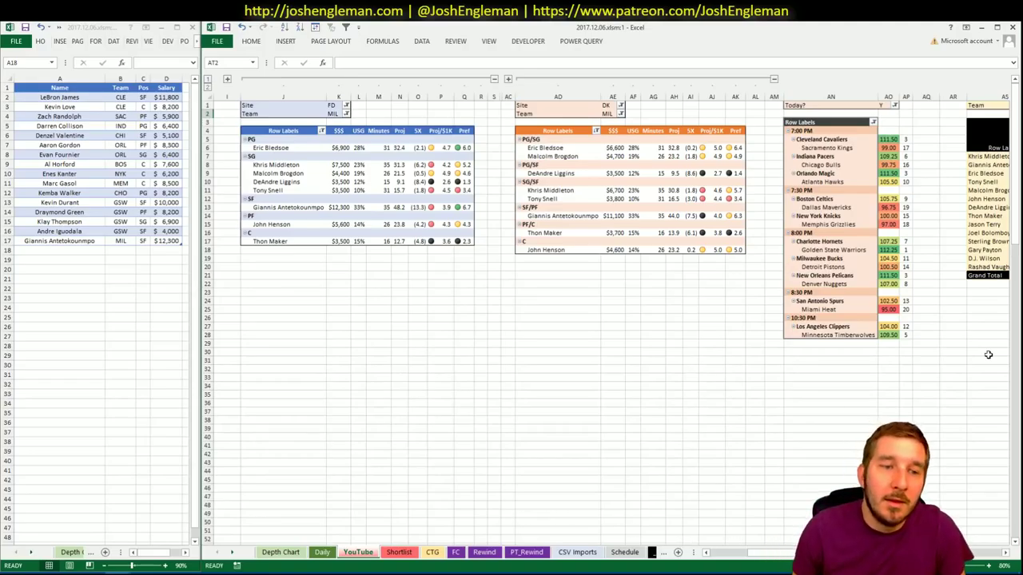
# - Enter Khris Middleton in shortlist cell A18, fixing the 'Middleotn' typo
pyautogui.click(91, 252)
pyautogui.write('Khris Middleotn')
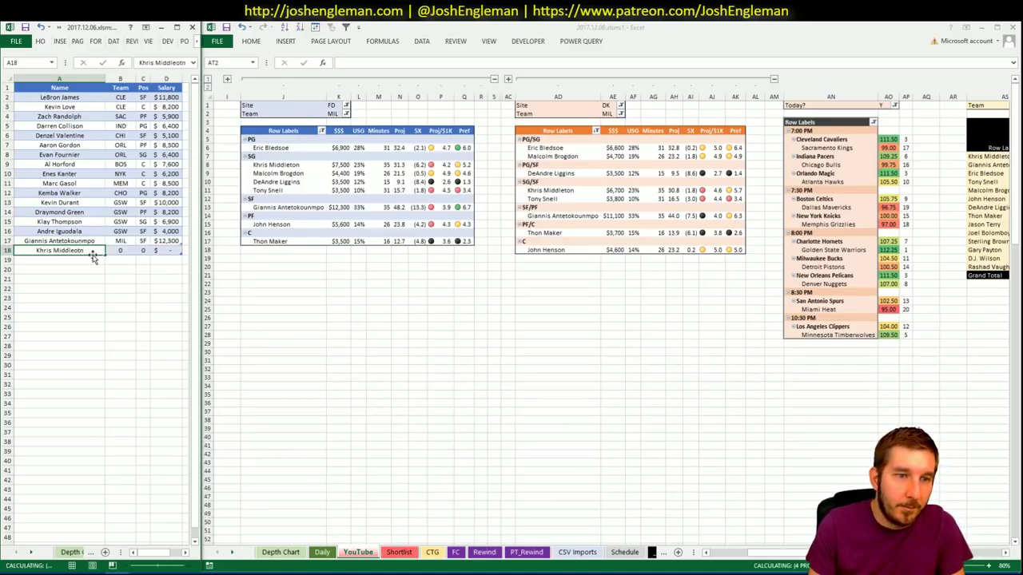
pyautogui.press('Return')
pyautogui.doubleClick(92, 252)
pyautogui.press('BackSpace')
pyautogui.press('BackSpace')
pyautogui.press('BackSpace')
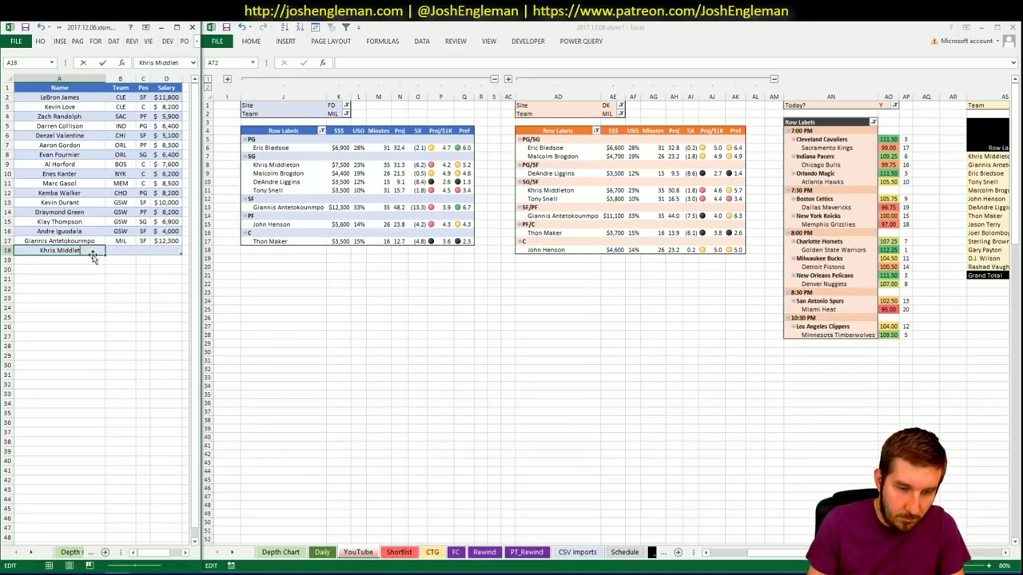
pyautogui.write('ton')
pyautogui.press('Return')
pyautogui.click(348, 267)
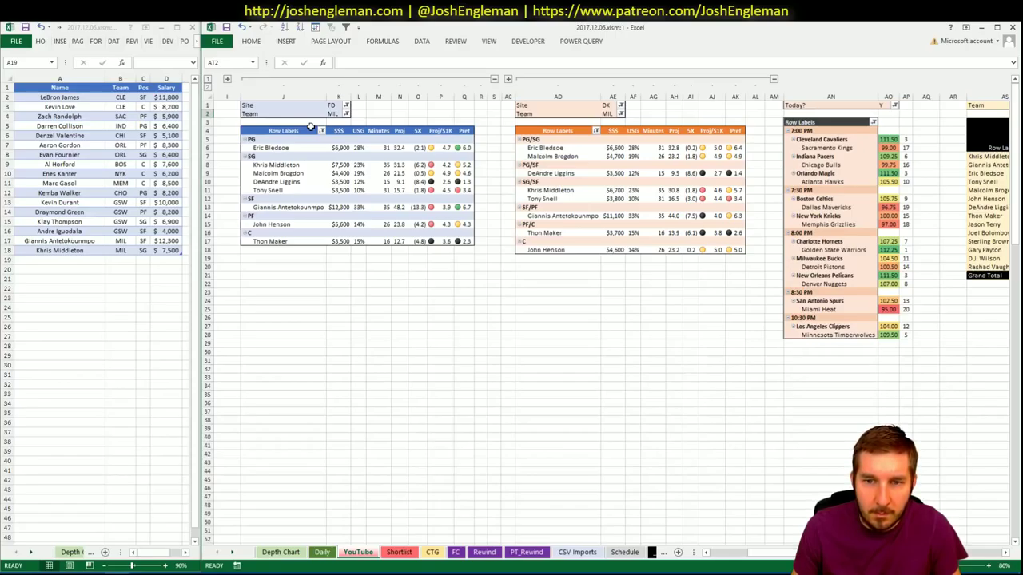
# - Switch both the FD and DK pivot team filters to DET
pyautogui.click(336, 113)
pyautogui.write('D')
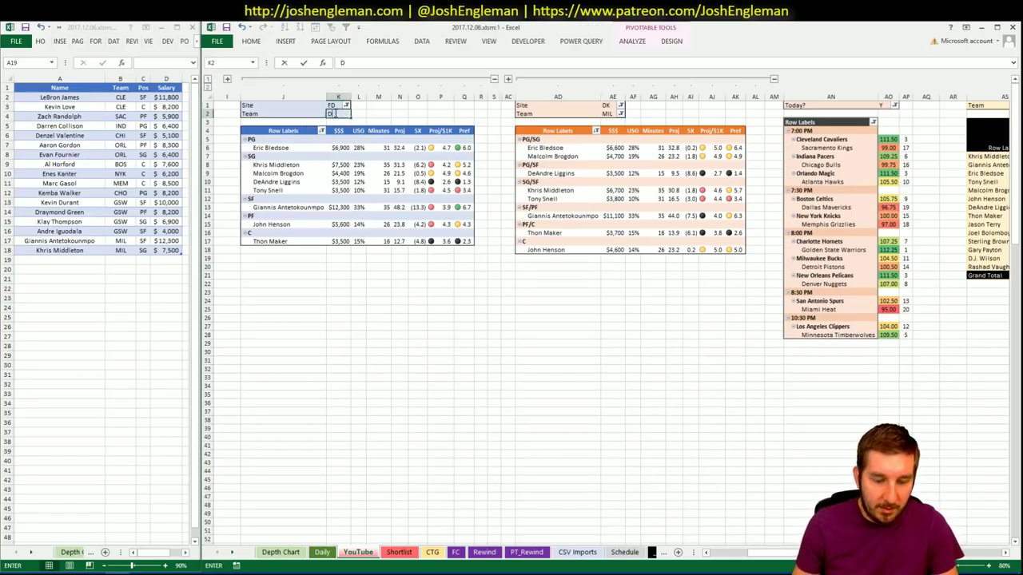
pyautogui.write('ET')
pyautogui.press('Tab')
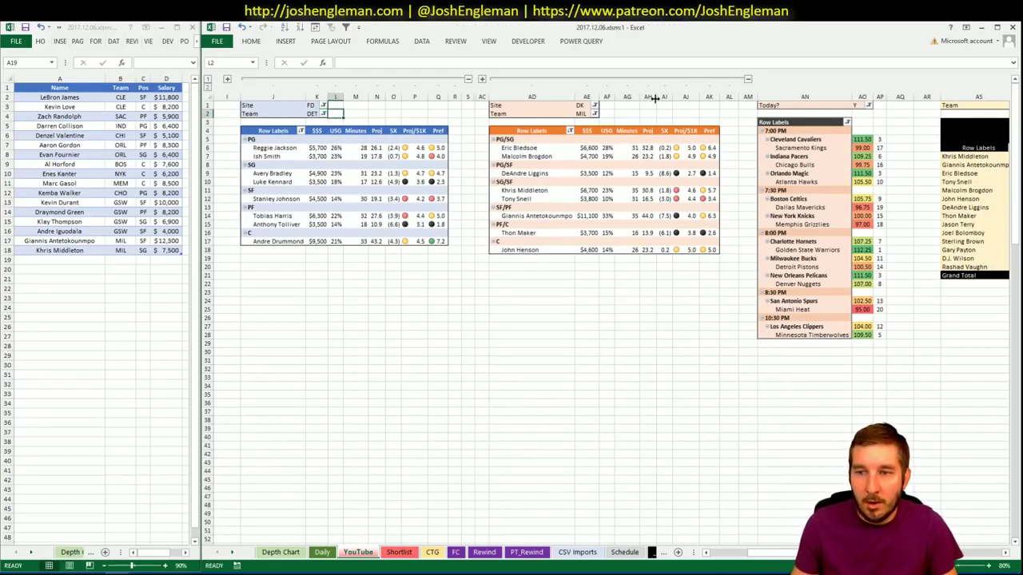
pyautogui.click(586, 113)
pyautogui.write('DET')
pyautogui.press('Return')
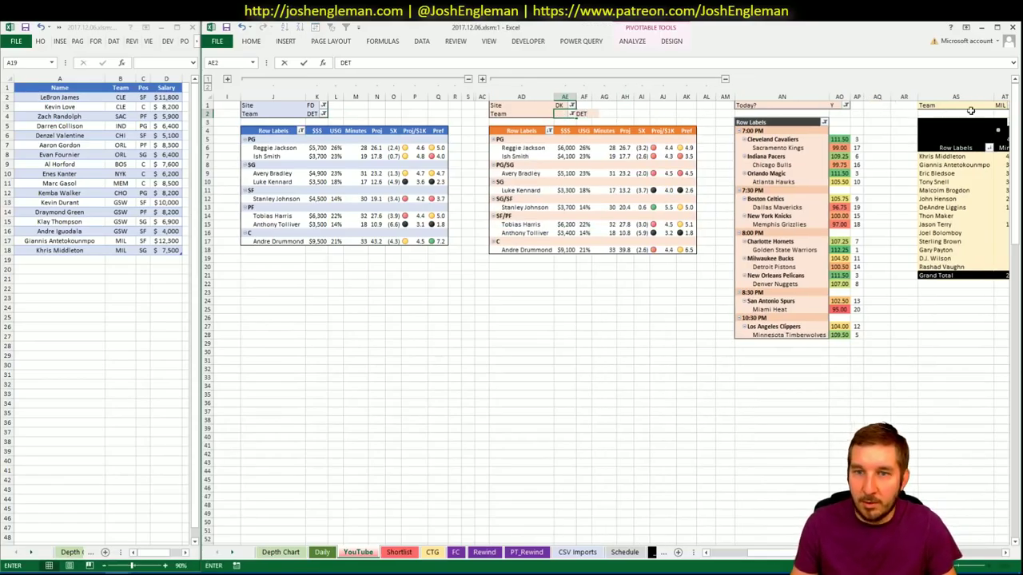
# - Set the CTG sheet's opponent cell U5 to MIL
pyautogui.click(431, 552)
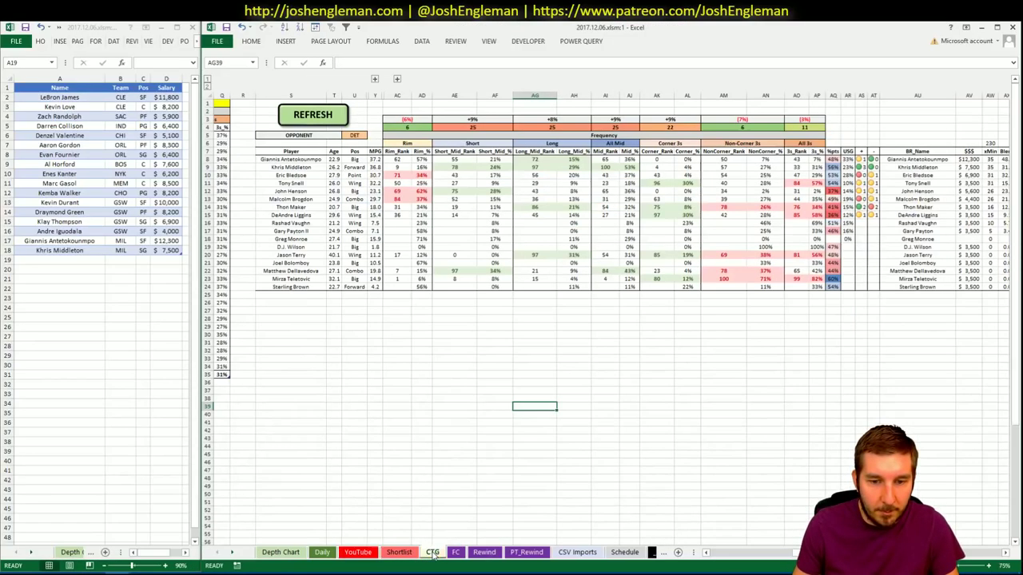
pyautogui.click(364, 135)
pyautogui.write('MIL')
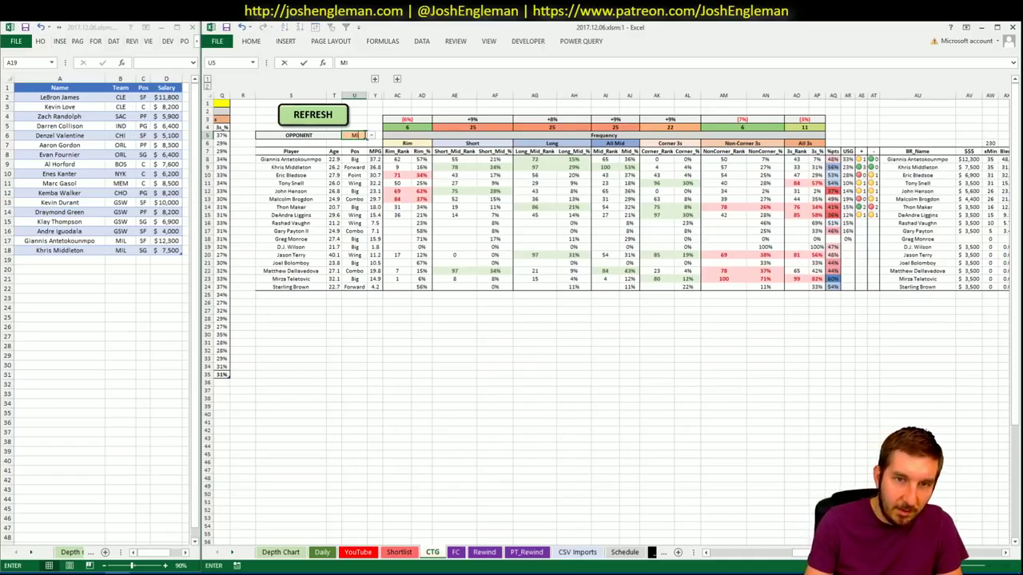
pyautogui.press('Return')
pyautogui.click(353, 350)
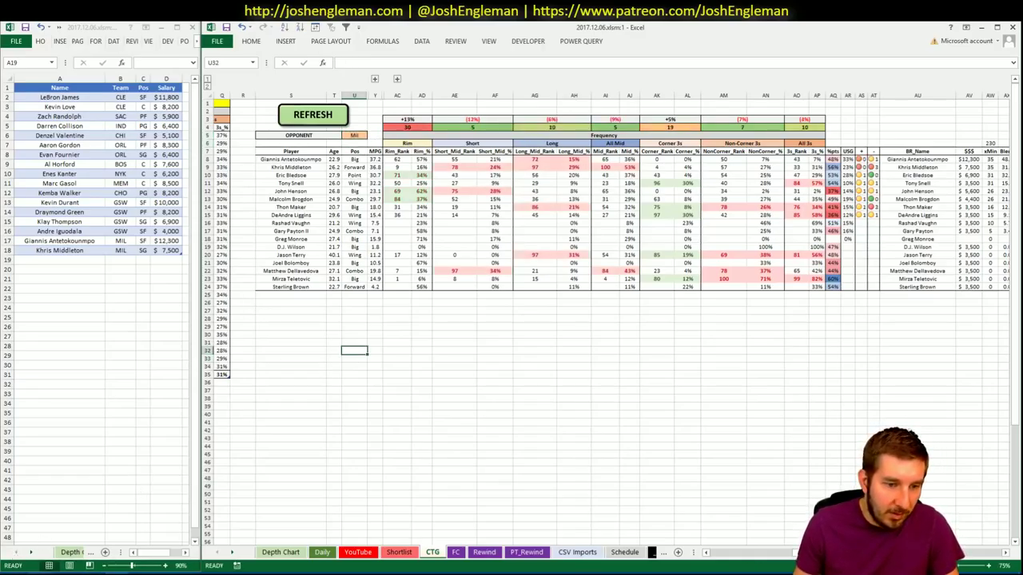
pyautogui.hotkey('alt', 'Tab')
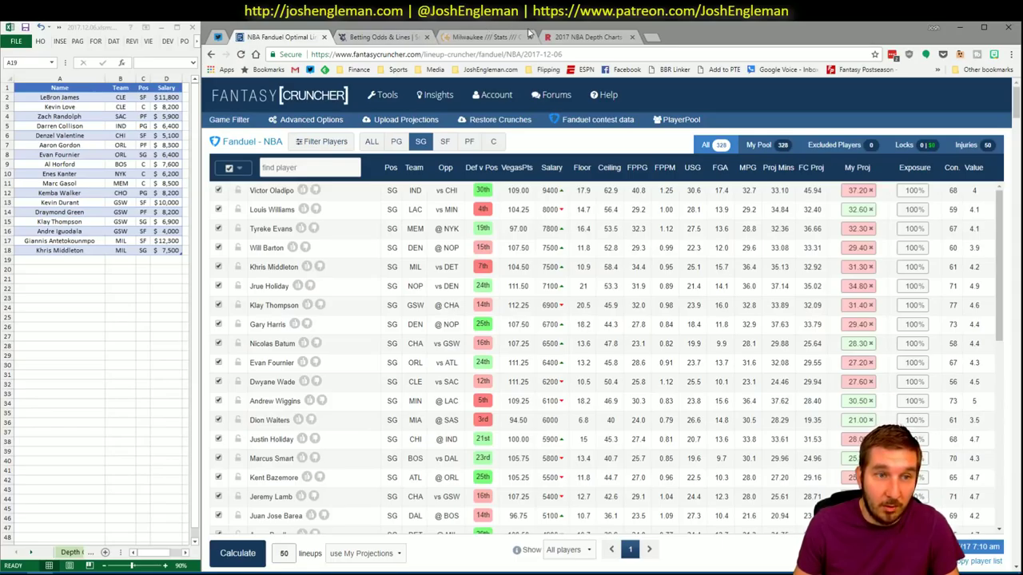
# - Search 'piston' on Cleaning the Glass and select Detroit's Shooting: Frequency table
pyautogui.click(468, 35)
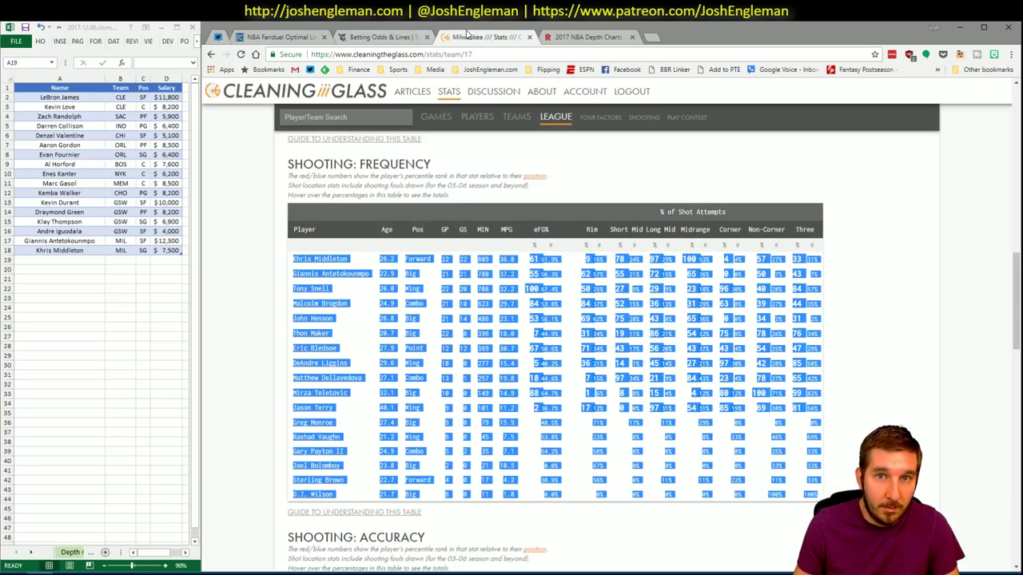
pyautogui.click(357, 117)
pyautogui.write('pistons')
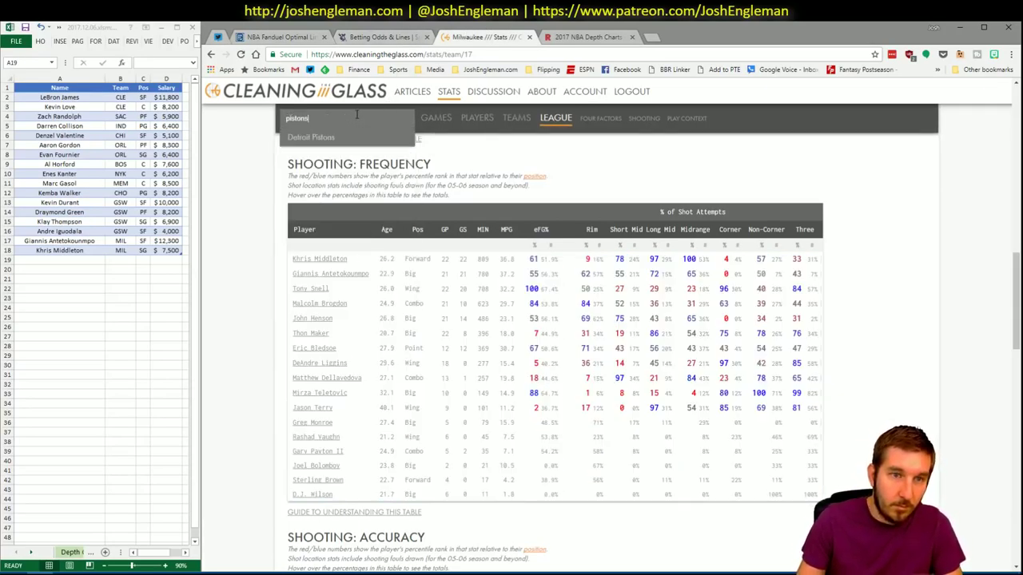
pyautogui.press('Return')
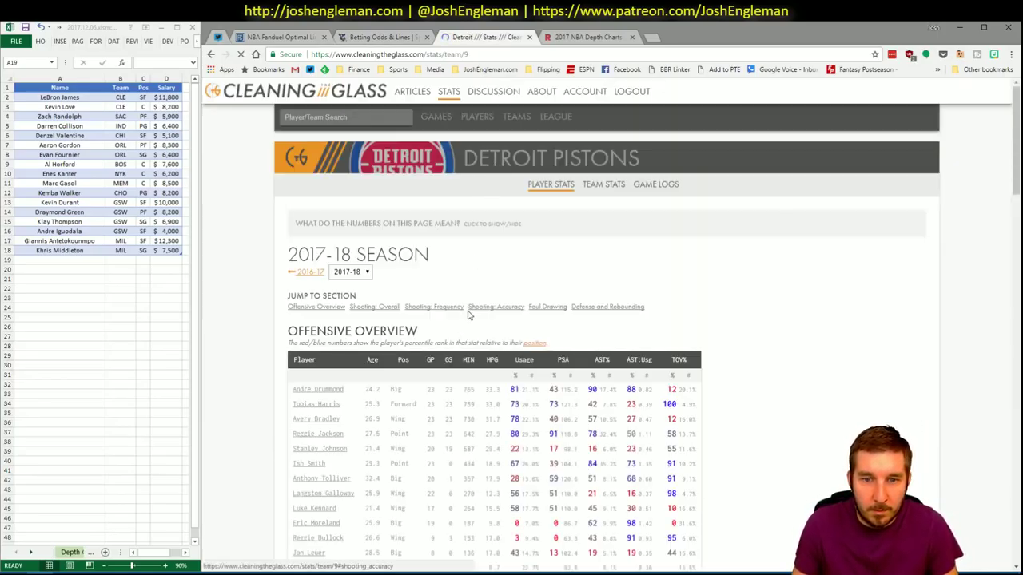
pyautogui.click(469, 313)
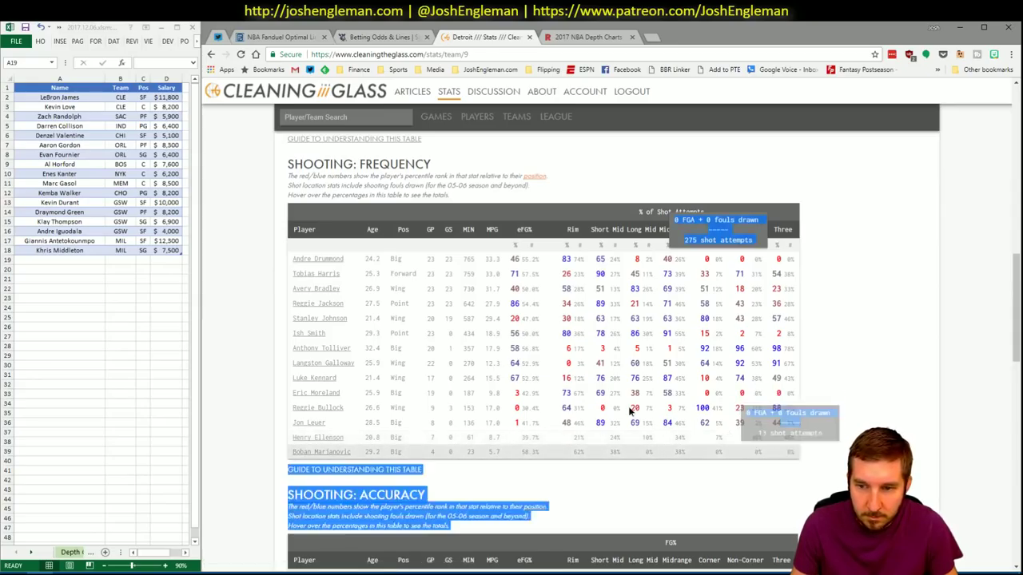
pyautogui.moveTo(791, 453); pyautogui.dragTo(293, 259)
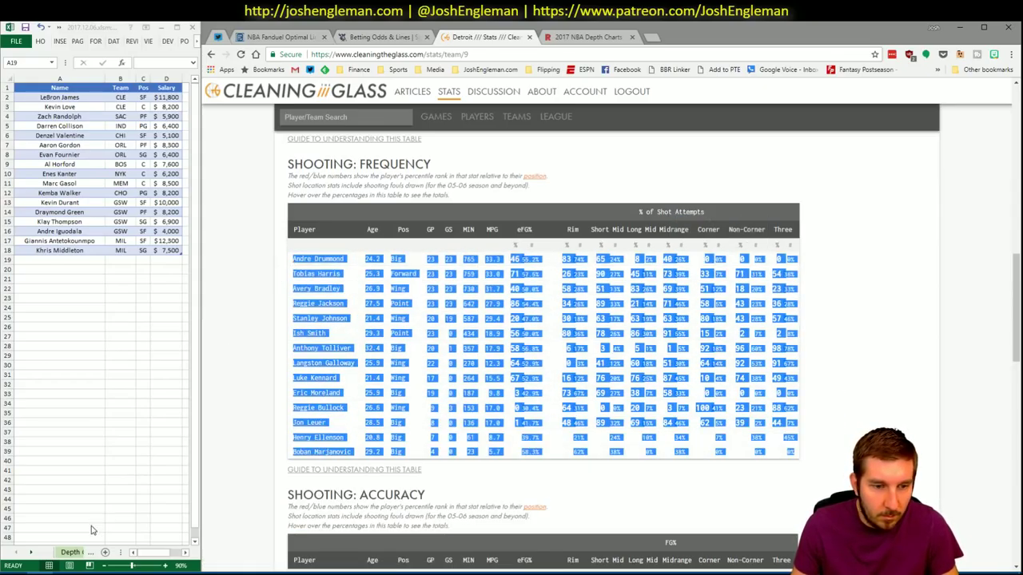
pyautogui.click(119, 549)
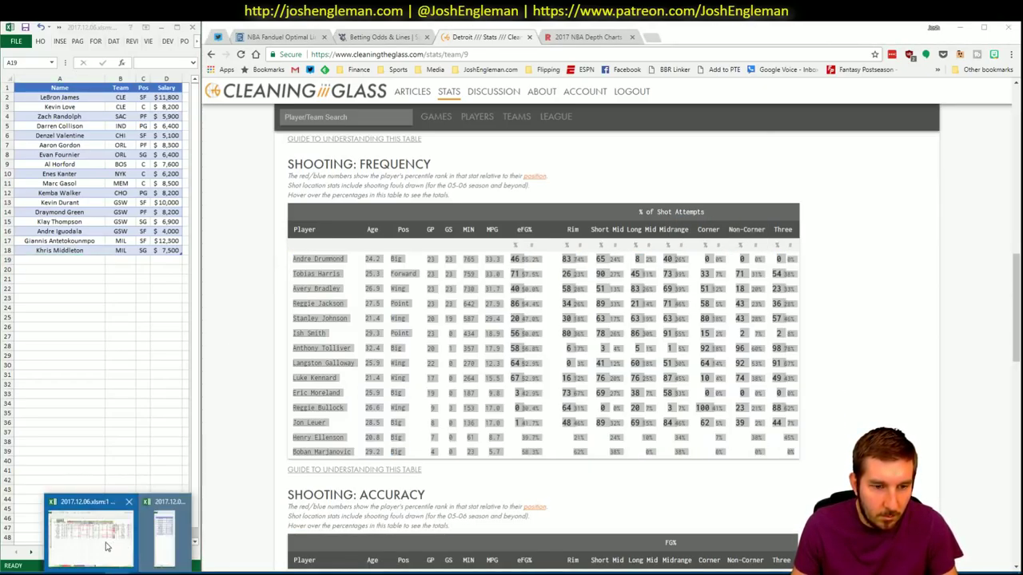
pyautogui.click(106, 546)
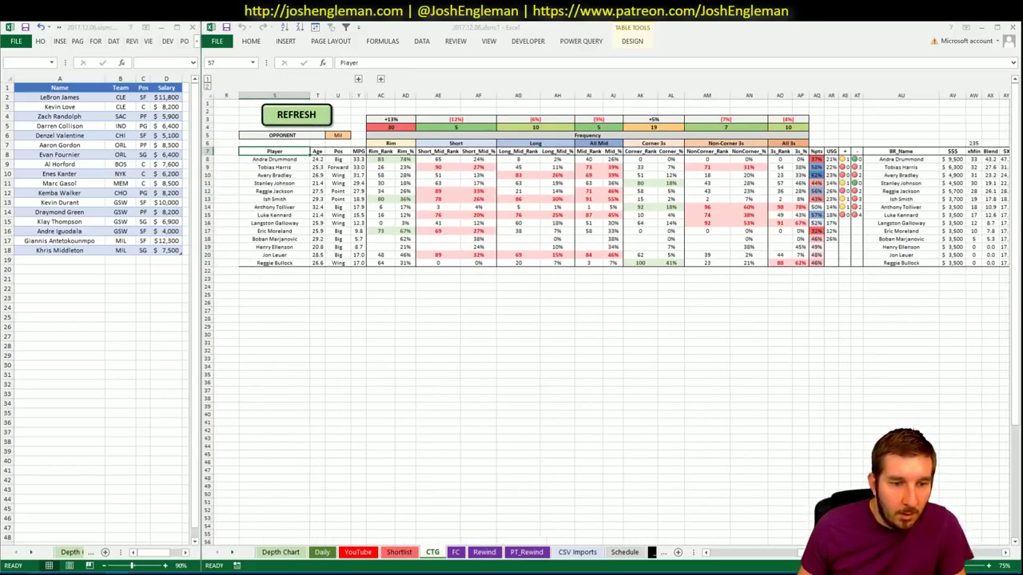
pyautogui.hotkey('alt', 'Tab')
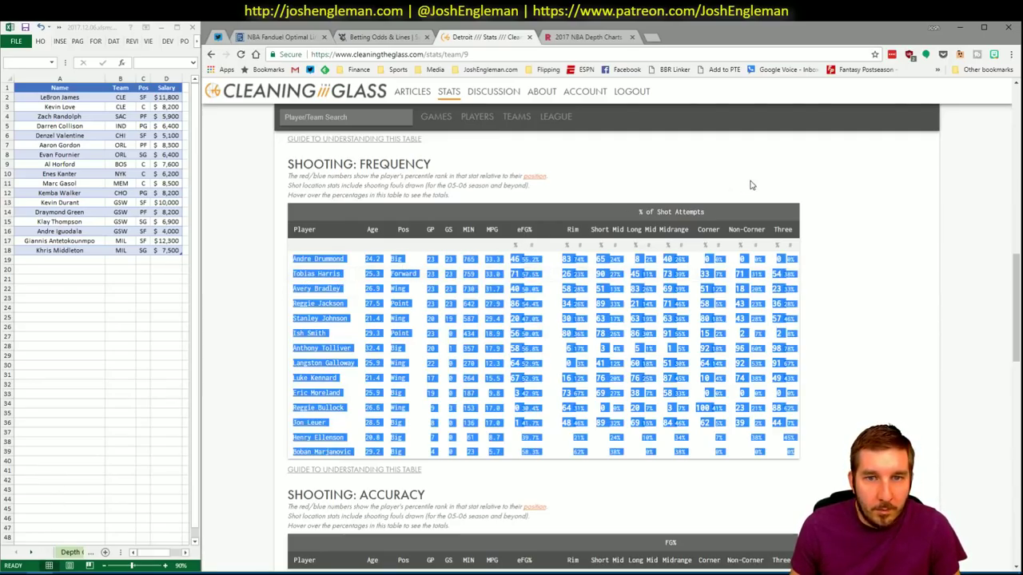
# - Open League > Four Factors and scroll to the 2017-18 team comparison table
pyautogui.click(641, 179)
pyautogui.scroll(3, 641, 179)
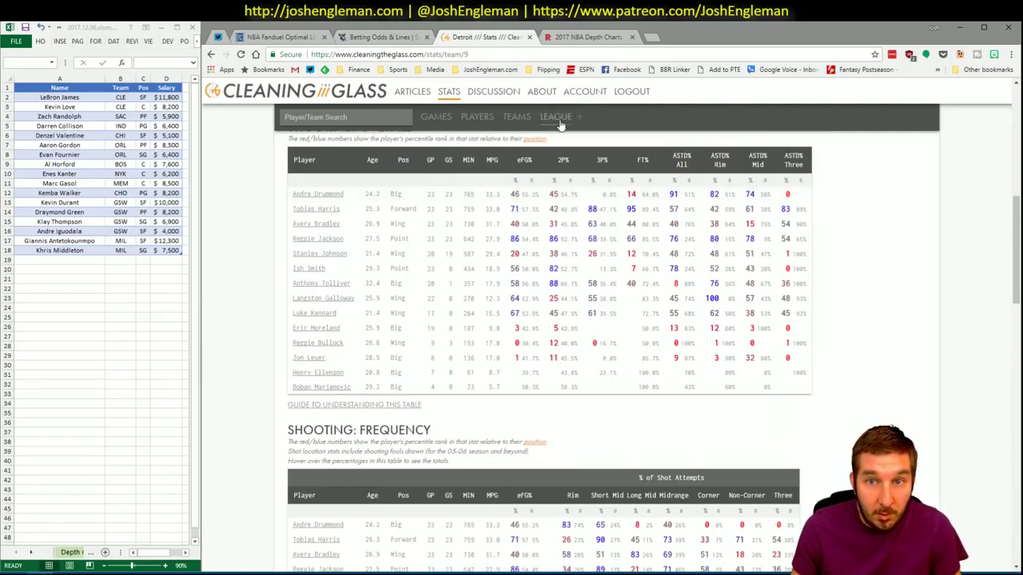
pyautogui.moveTo(556, 118)
pyautogui.click(611, 119)
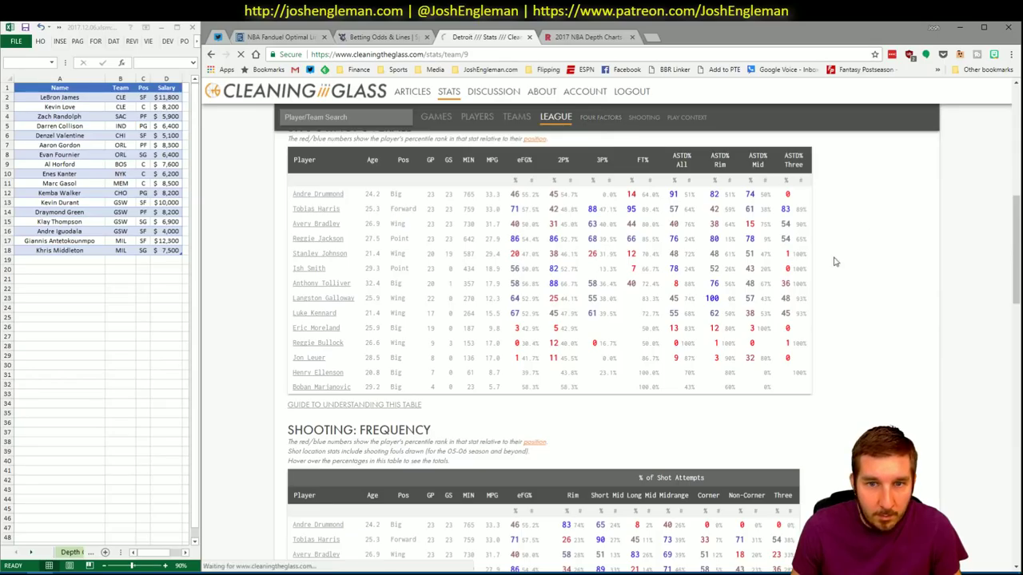
pyautogui.scroll(-3, 903, 274)
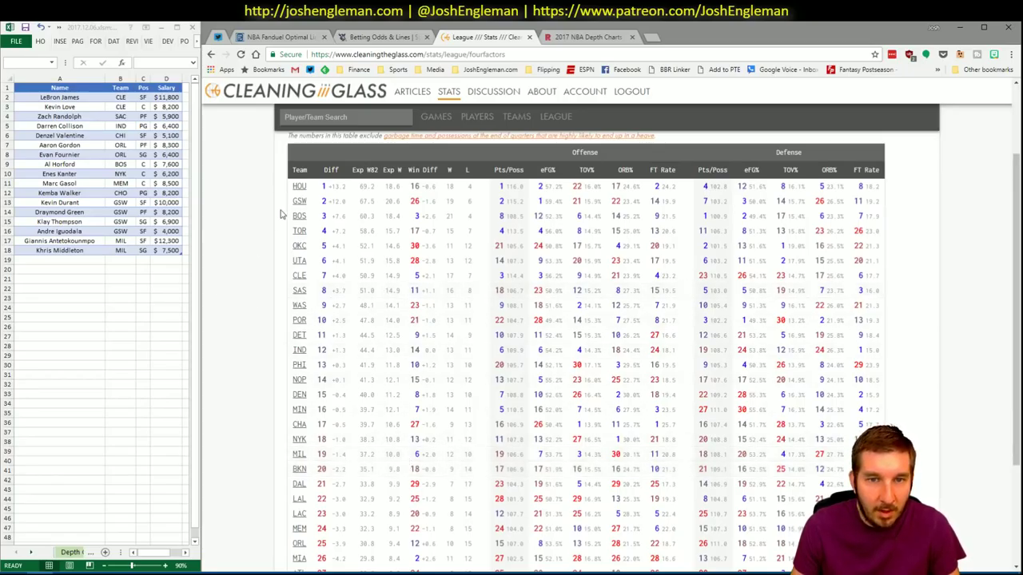
pyautogui.hotkey('alt', 'Tab')
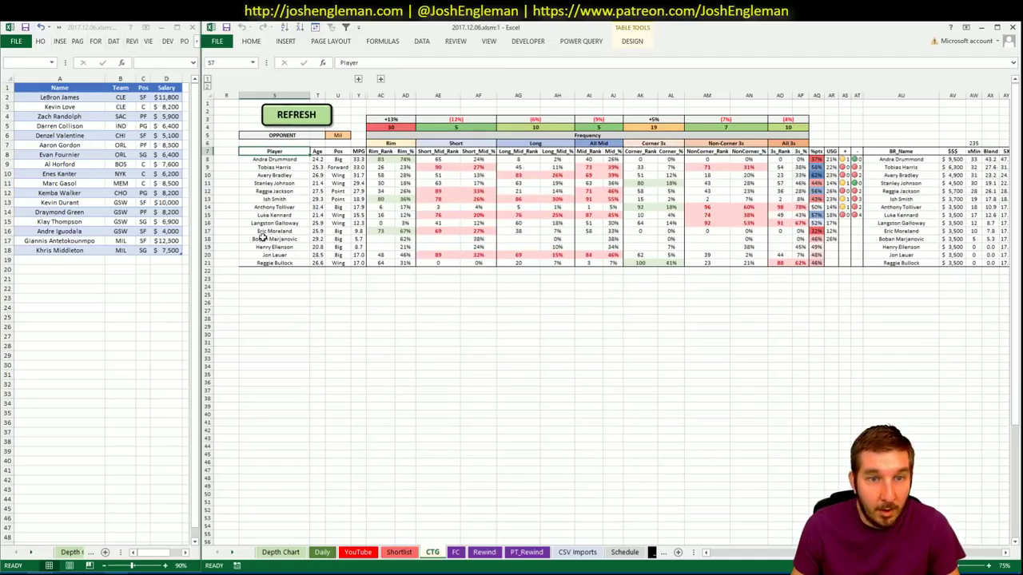
# - Type Andre Drummond into shortlist cell A19
pyautogui.click(63, 260)
pyautogui.write('An')
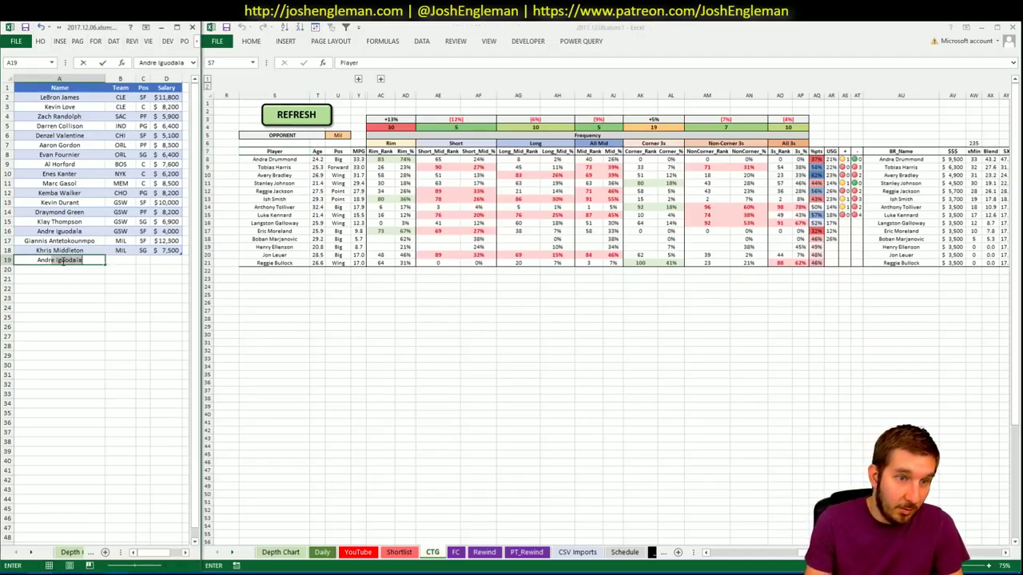
pyautogui.write('dre Drummond')
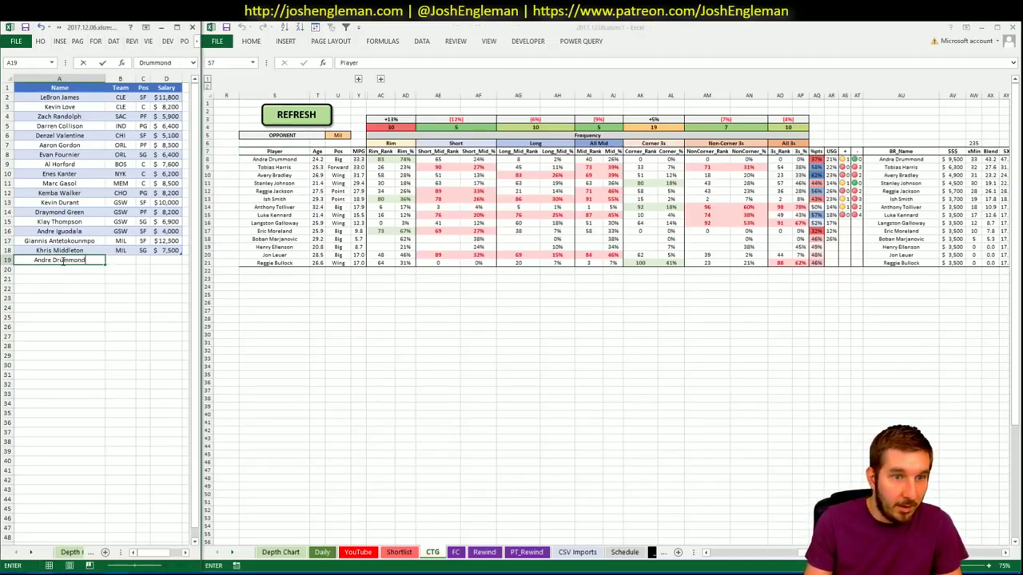
pyautogui.press('Return')
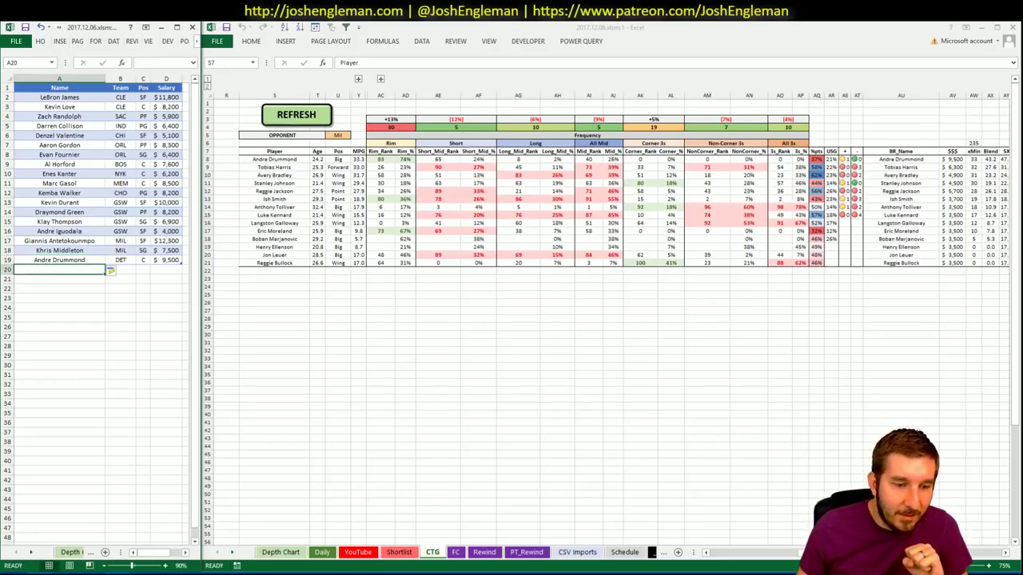
pyautogui.click(48, 572)
# - Filter the FanDuel player pool to centers and review Andre Drummond's player card
pyautogui.click(275, 38)
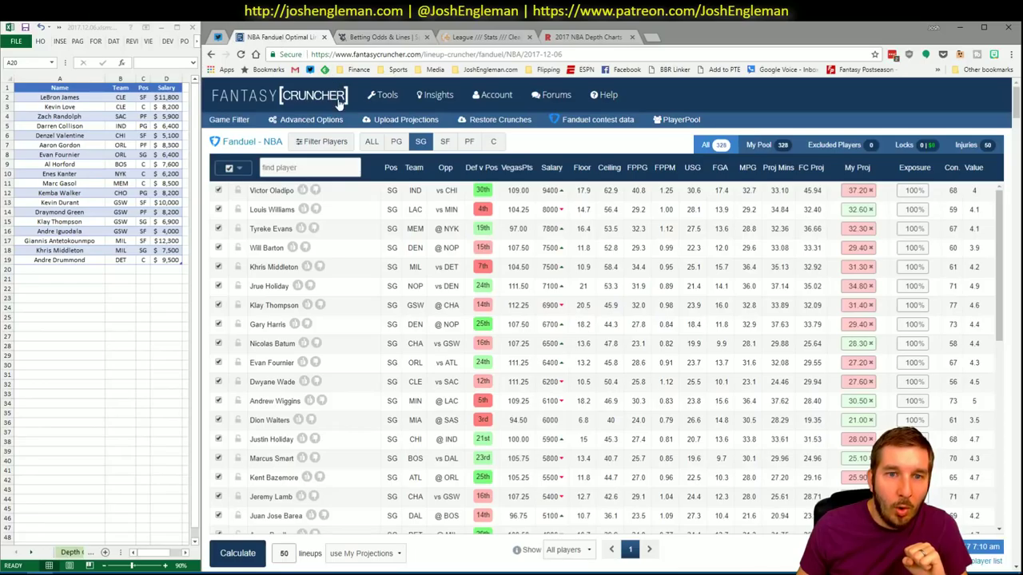
pyautogui.click(495, 141)
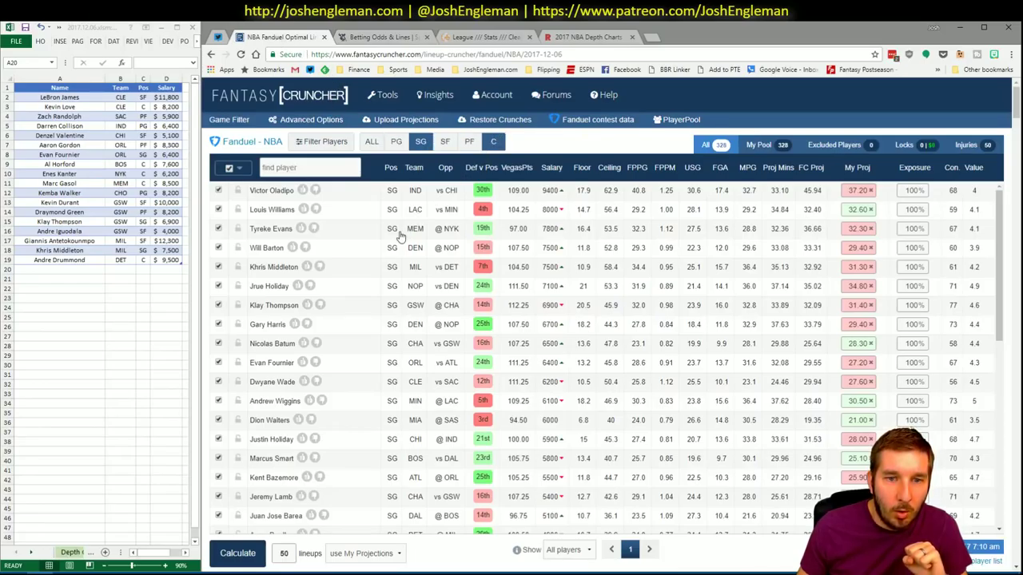
pyautogui.click(278, 209)
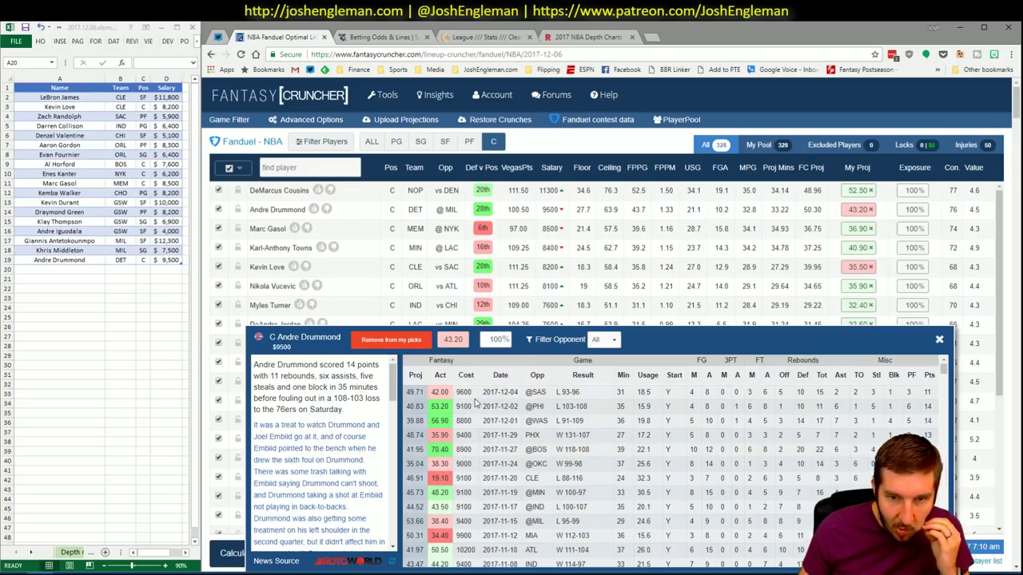
pyautogui.click(938, 340)
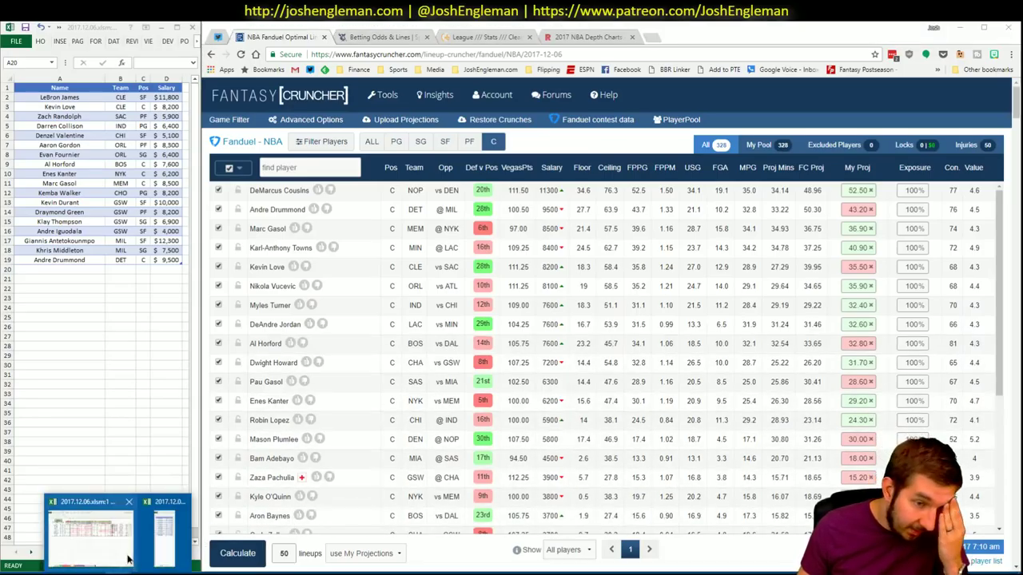
pyautogui.click(155, 528)
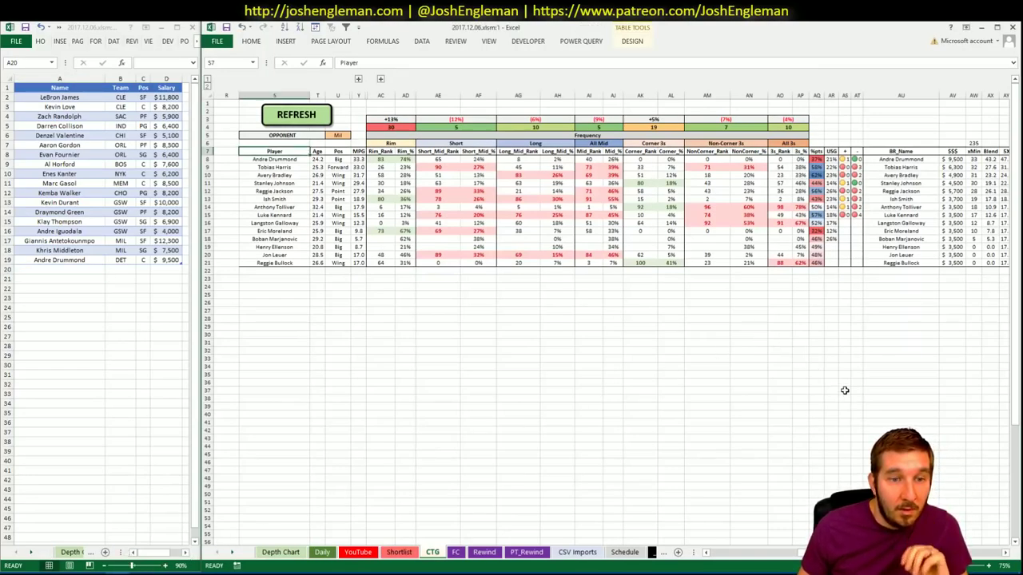
# - Set the YouTube sheet's game-log pivot Team filter to DET
pyautogui.hscroll(3, 512, 500)
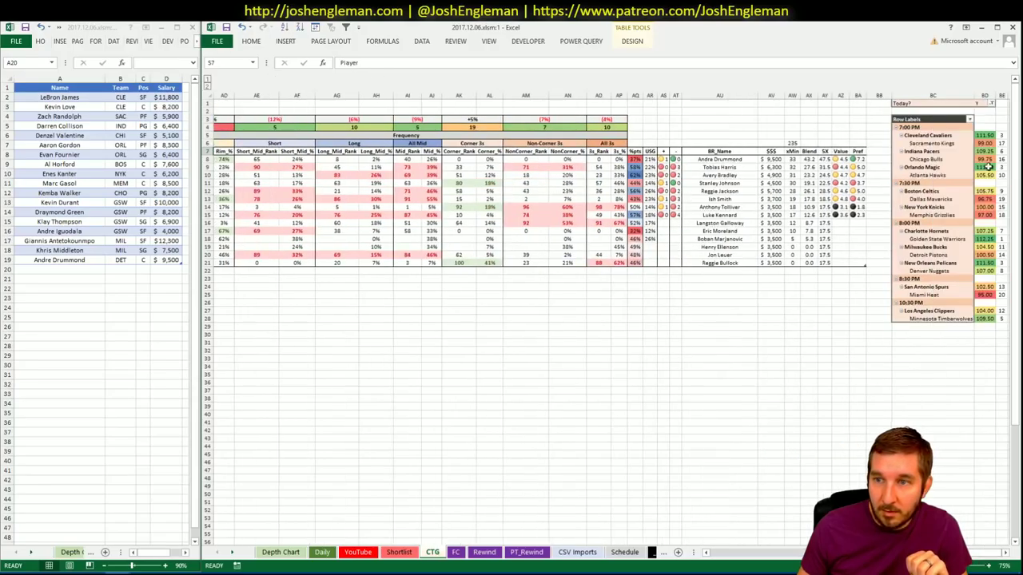
pyautogui.click(366, 554)
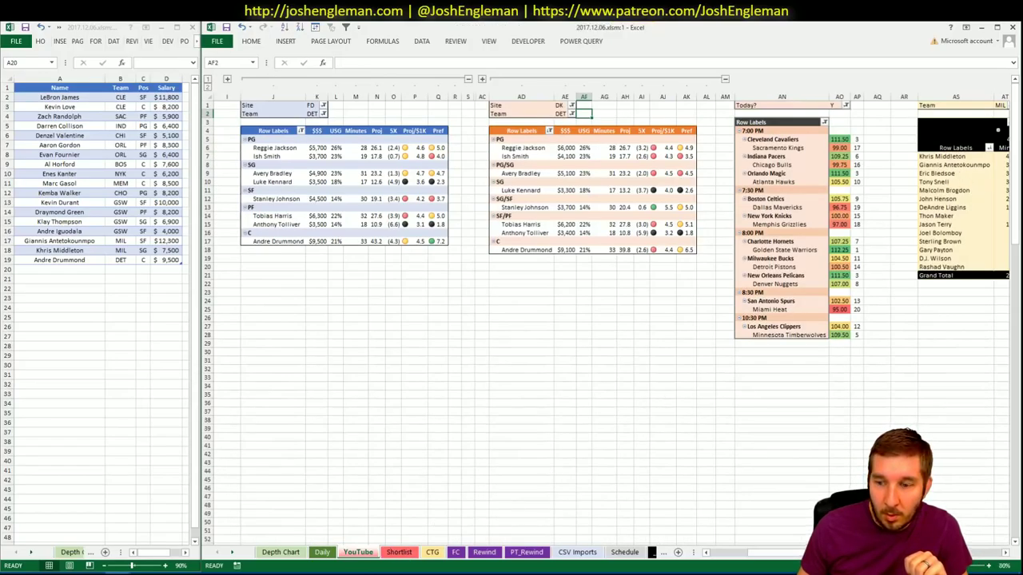
pyautogui.hscroll(3, 607, 320)
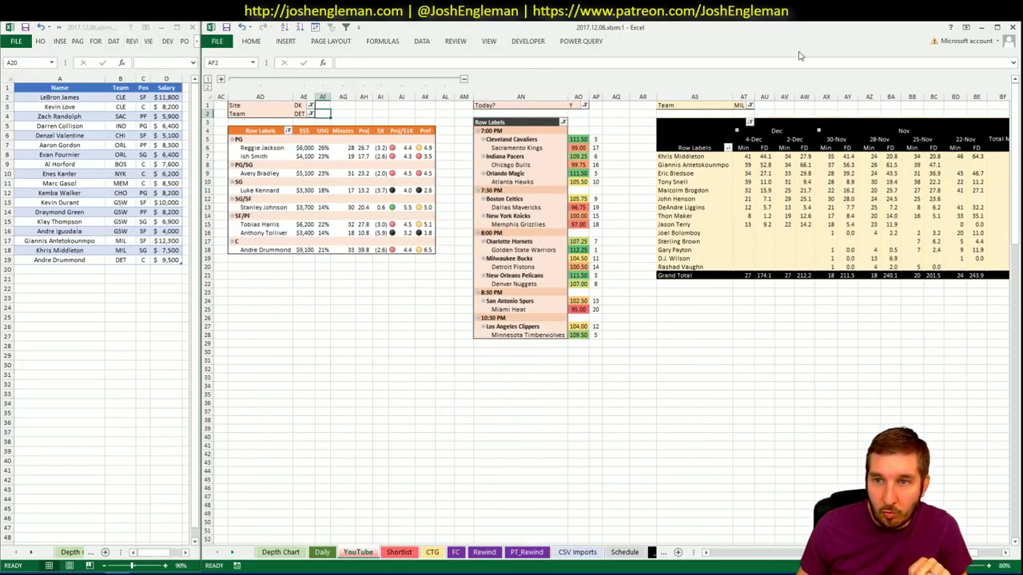
pyautogui.click(743, 105)
pyautogui.write('DET')
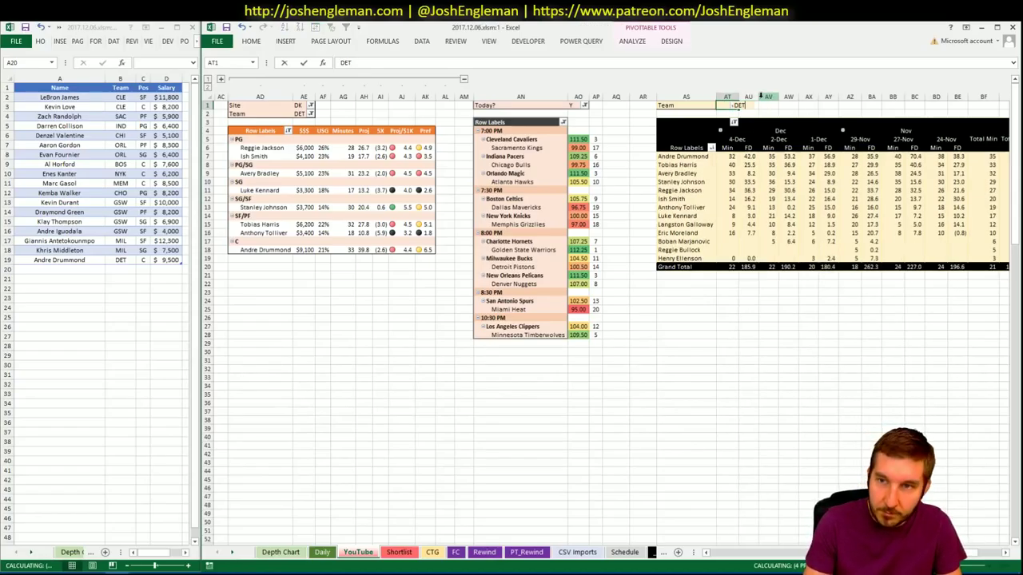
pyautogui.press('Return')
pyautogui.press('Return')
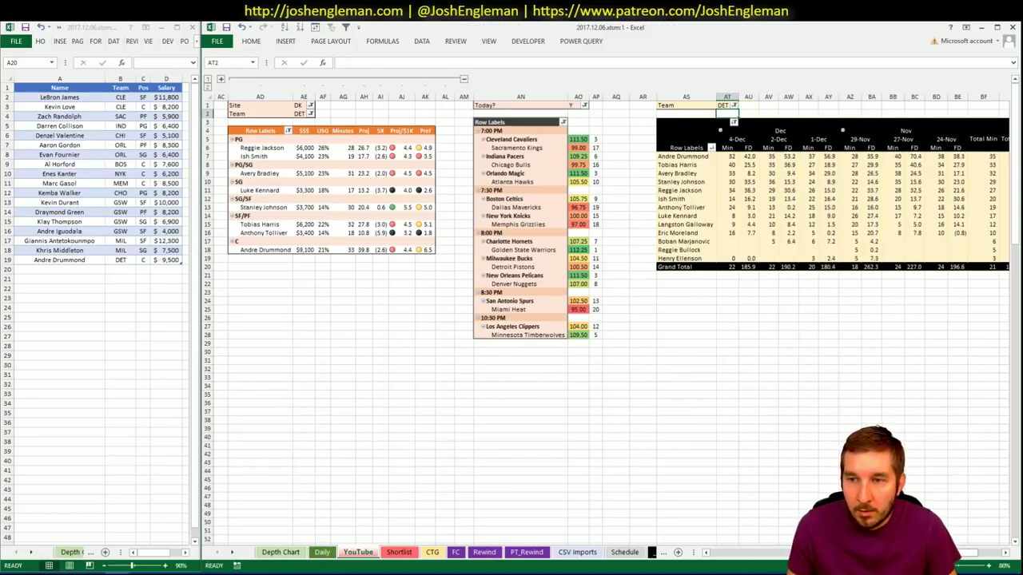
pyautogui.hscroll(2, 607, 320)
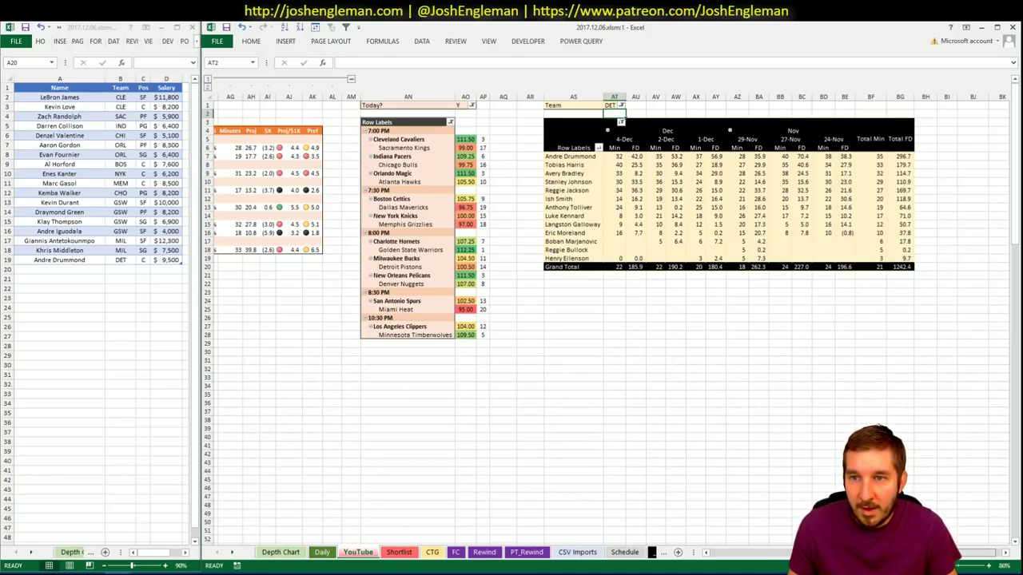
# - Return to the FD/DK pivots, select Tobias Harris in the DK pivot, then view the CTG sheet
pyautogui.hscroll(-8, 607, 320)
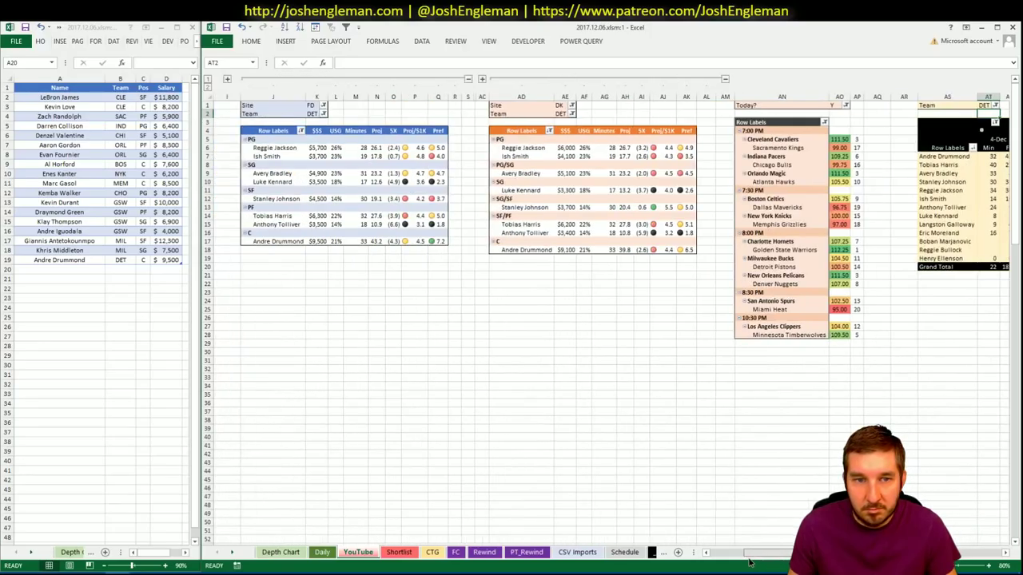
pyautogui.click(149, 354)
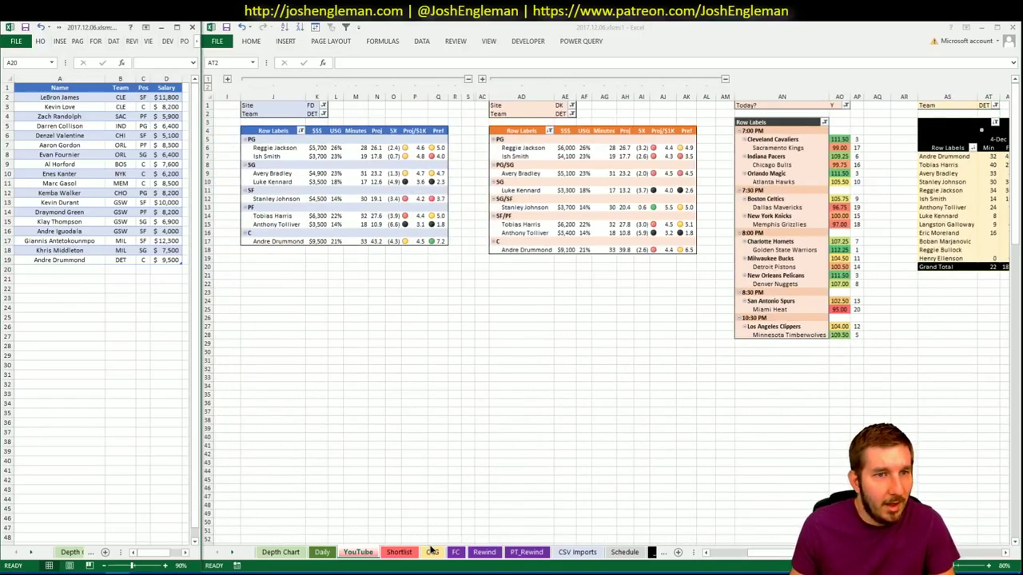
pyautogui.click(503, 452)
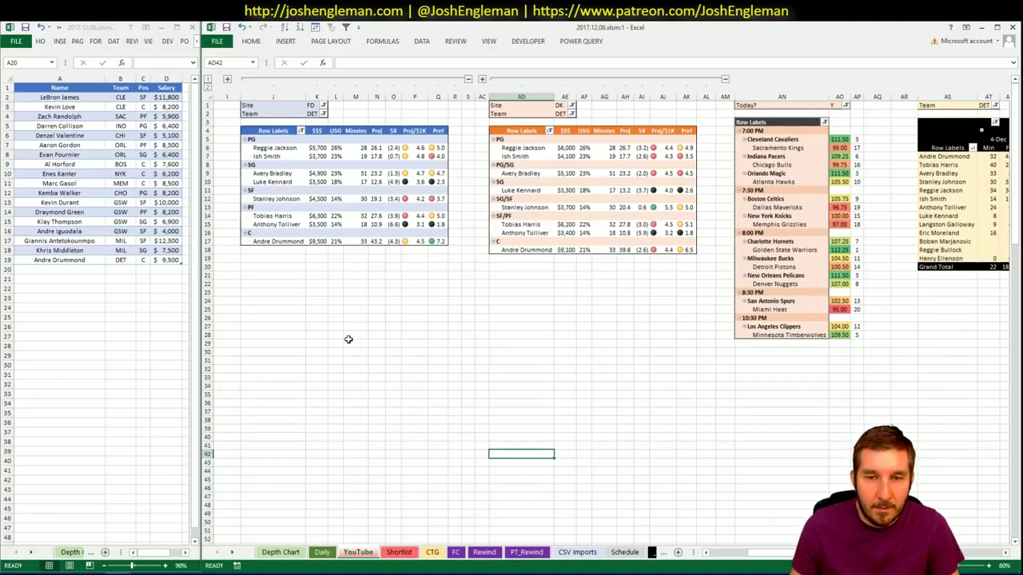
pyautogui.click(521, 226)
pyautogui.click(311, 114)
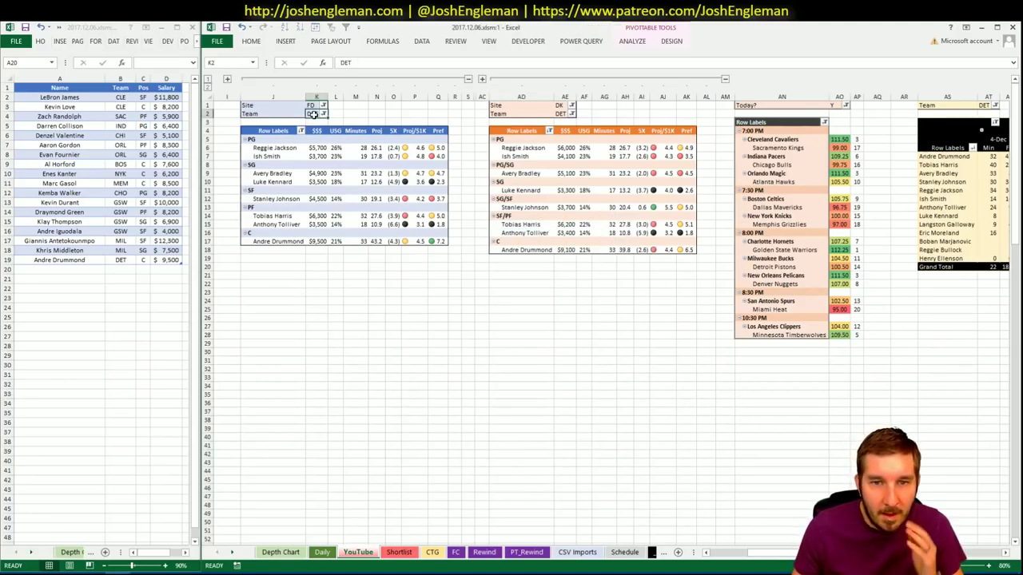
pyautogui.click(438, 554)
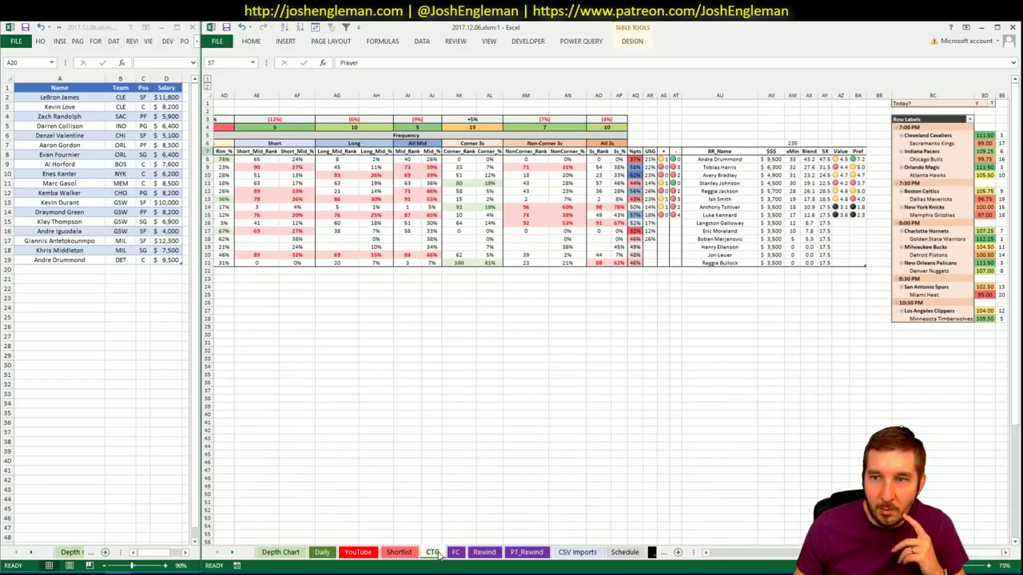
# - Set the FD, DK and game-log pivot Team filters to NOP
pyautogui.click(364, 553)
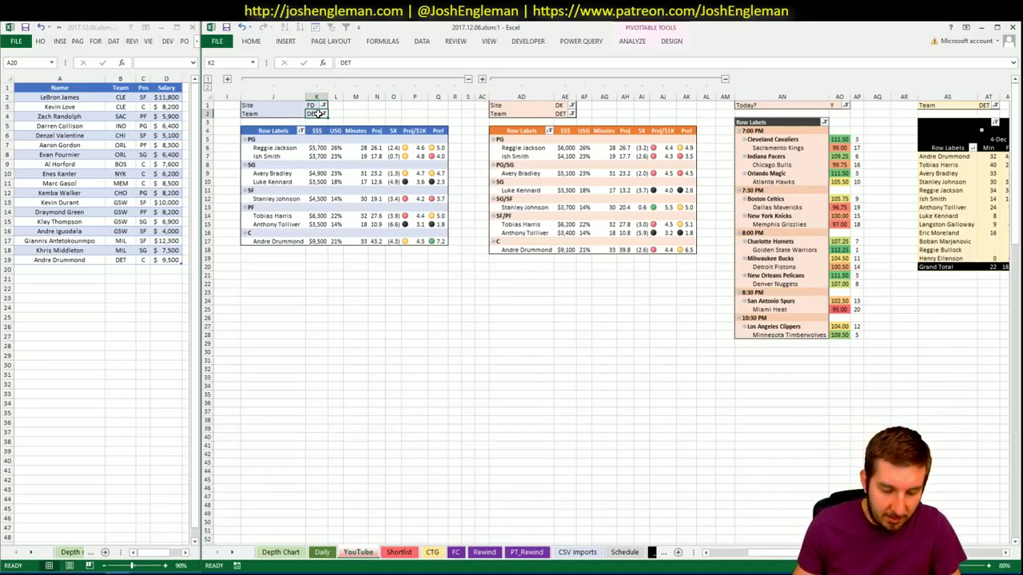
pyautogui.write('NOP')
pyautogui.click(569, 114)
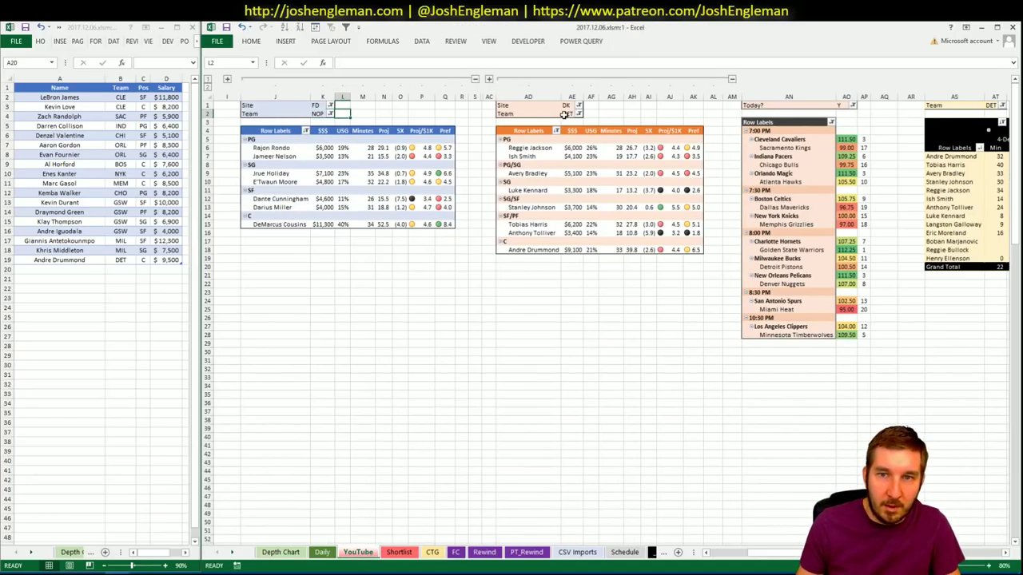
pyautogui.write('NOP')
pyautogui.press('Tab')
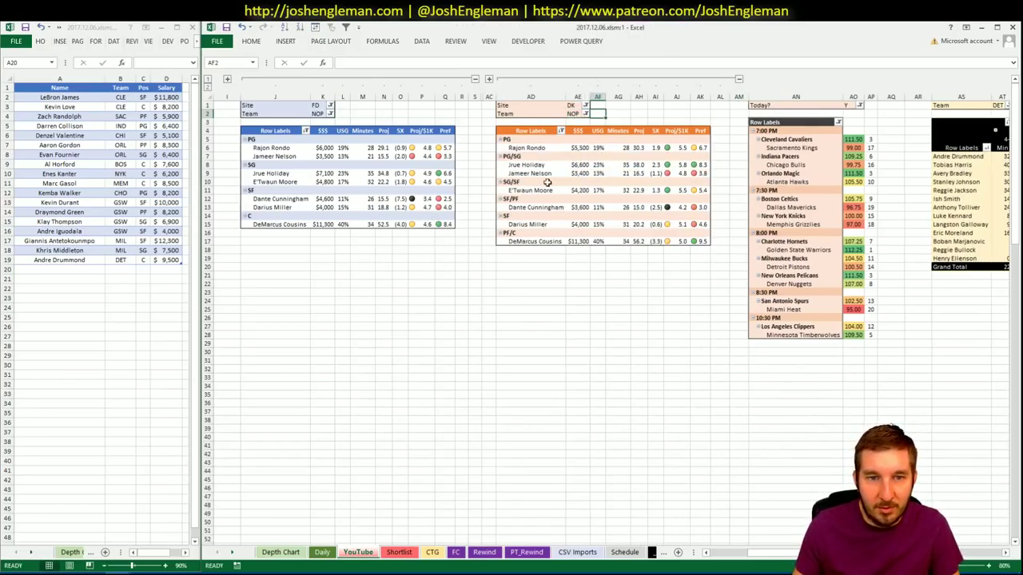
pyautogui.click(998, 107)
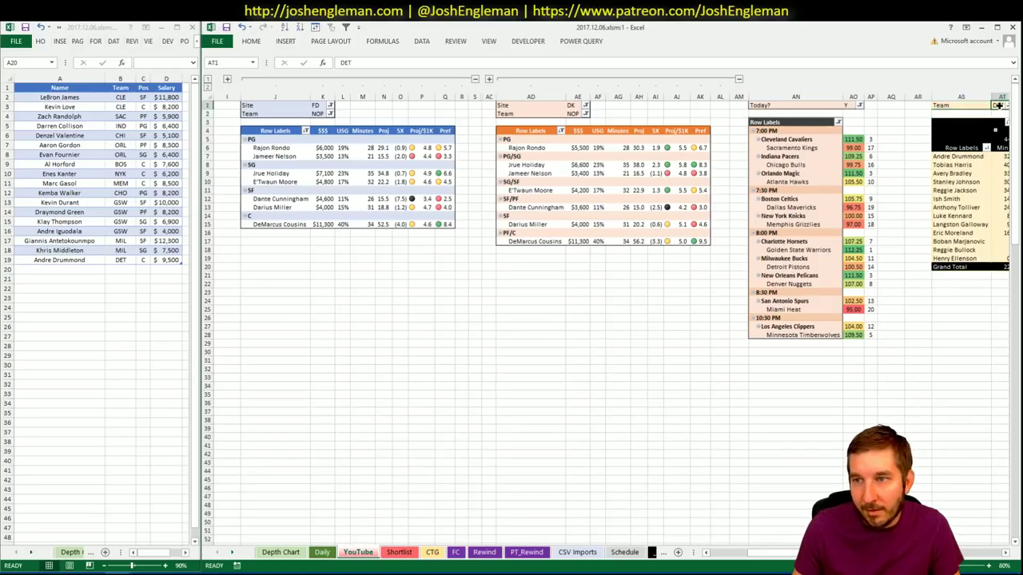
pyautogui.write('NOP')
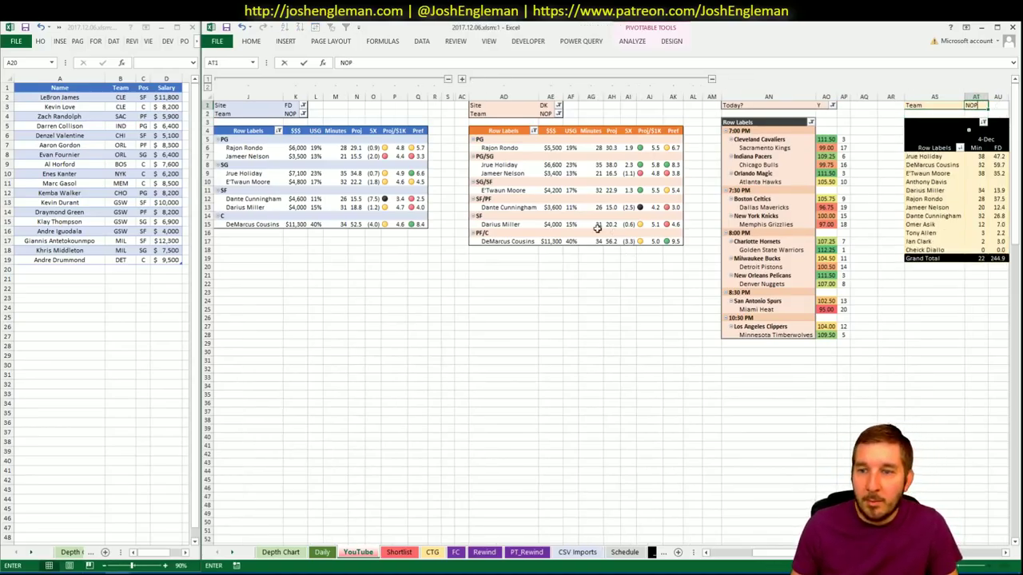
pyautogui.press('Return')
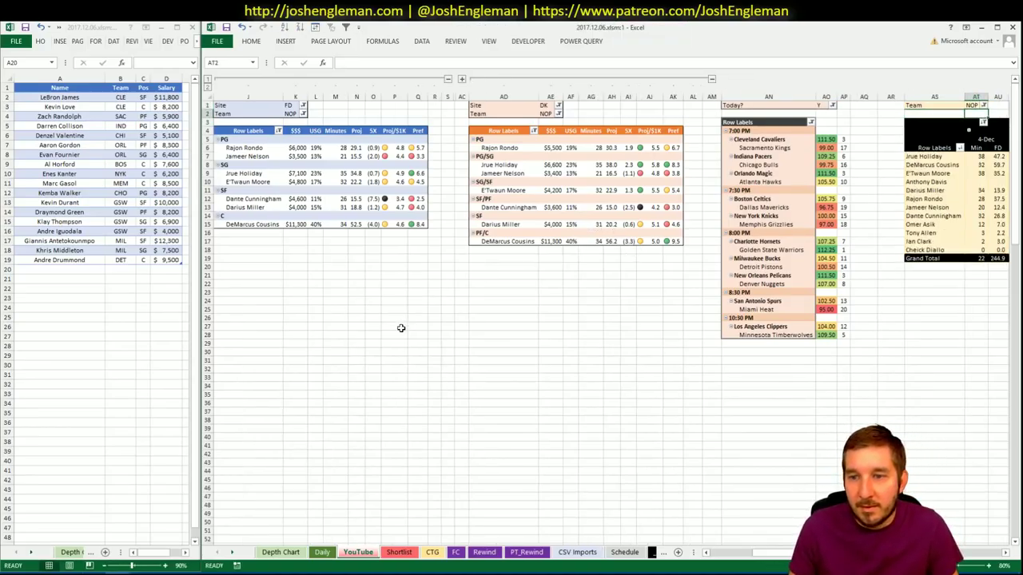
# - Open DeMarcus Cousins's game log in the Fantasy Cruncher optimizer
pyautogui.click(371, 276)
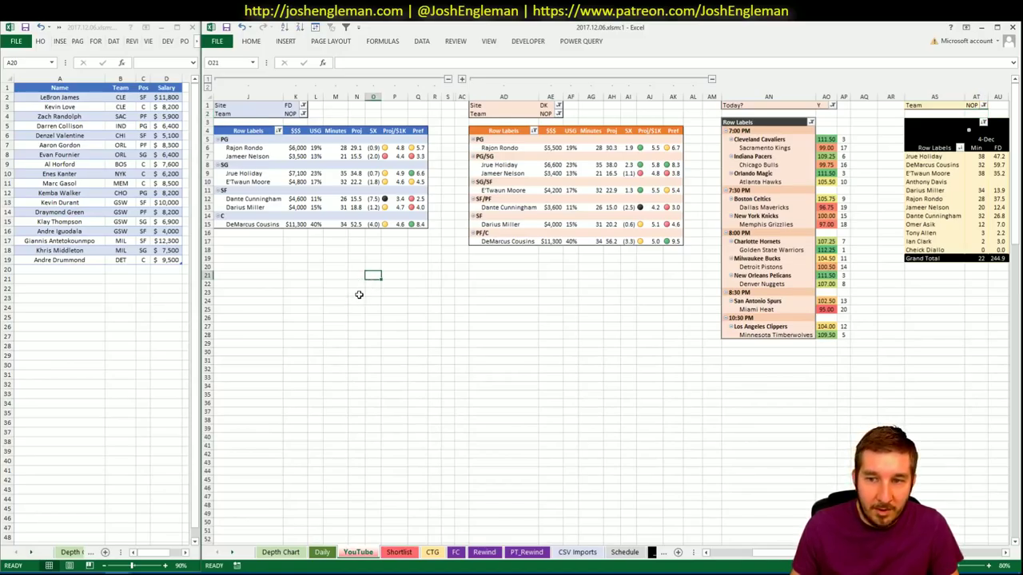
pyautogui.click(332, 257)
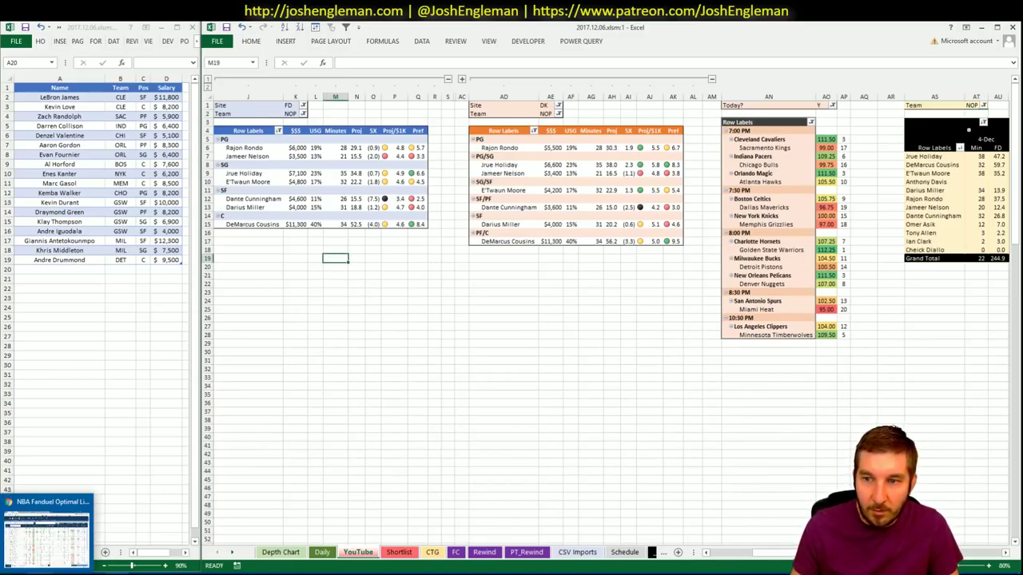
pyautogui.click(46, 574)
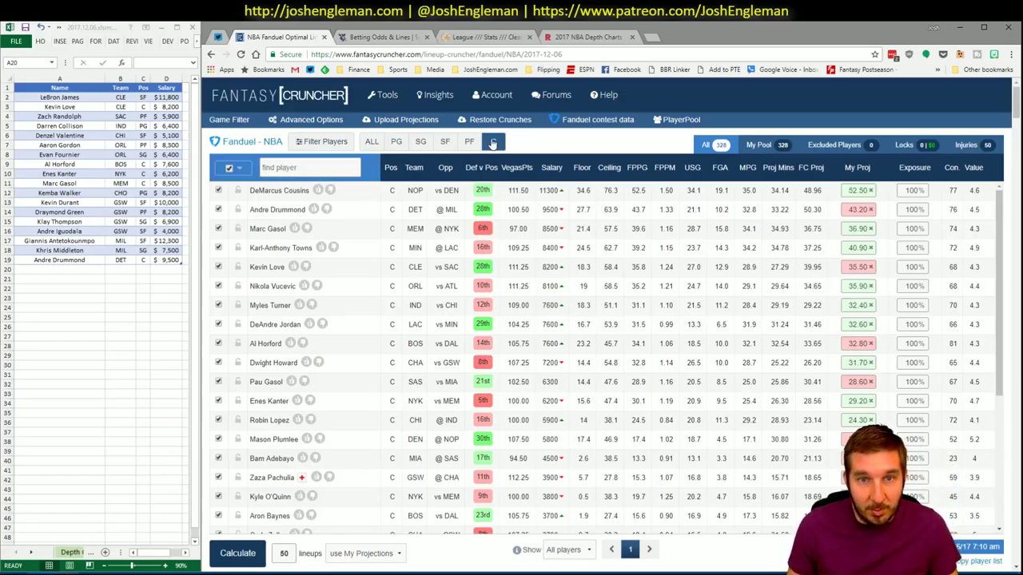
pyautogui.click(293, 192)
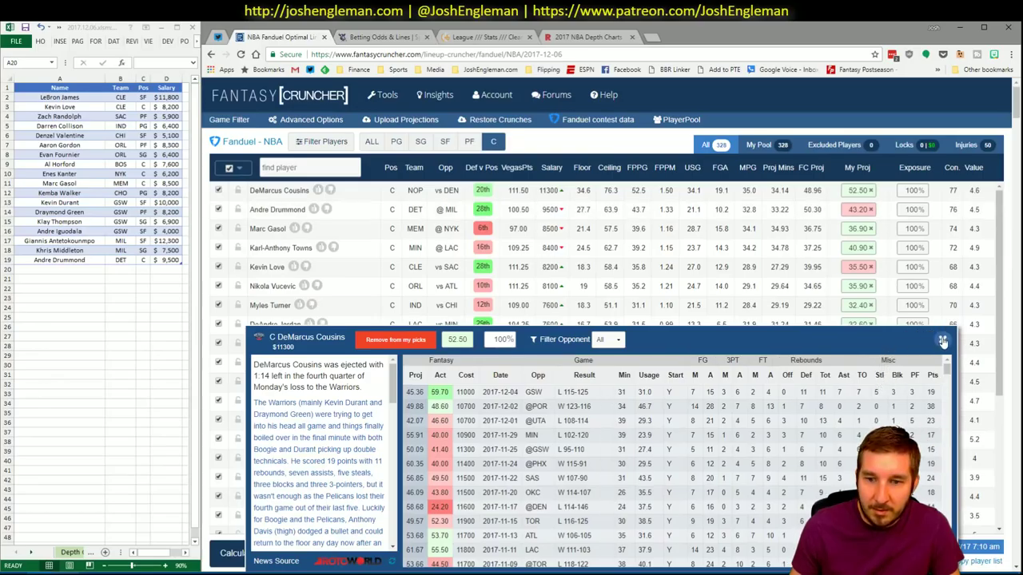
# - Open the New Orleans Pelicans team page on Cleaning the Glass
pyautogui.click(928, 340)
pyautogui.click(461, 37)
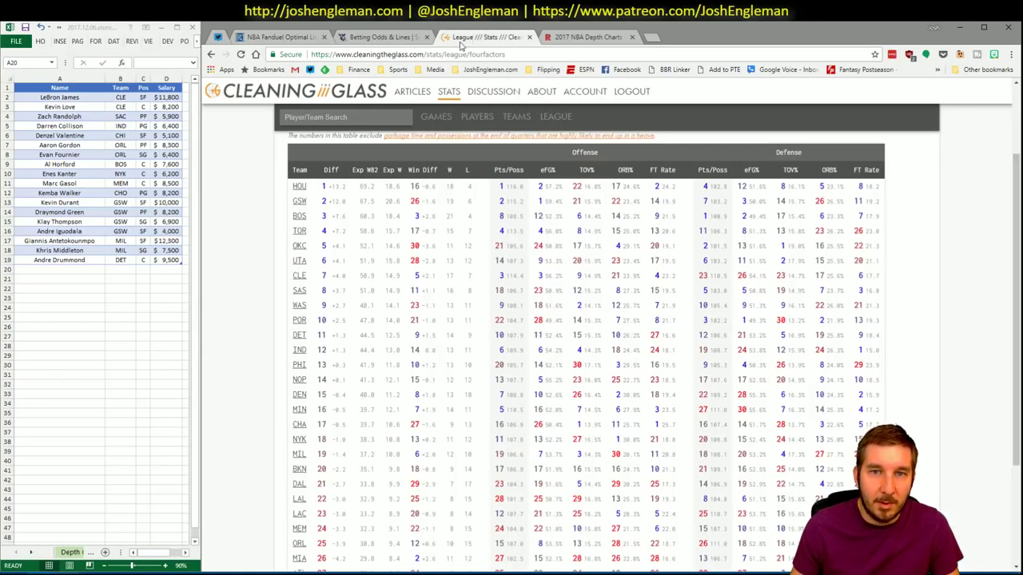
pyautogui.click(356, 118)
pyautogui.write('new or')
pyautogui.press('Down')
pyautogui.press('Return')
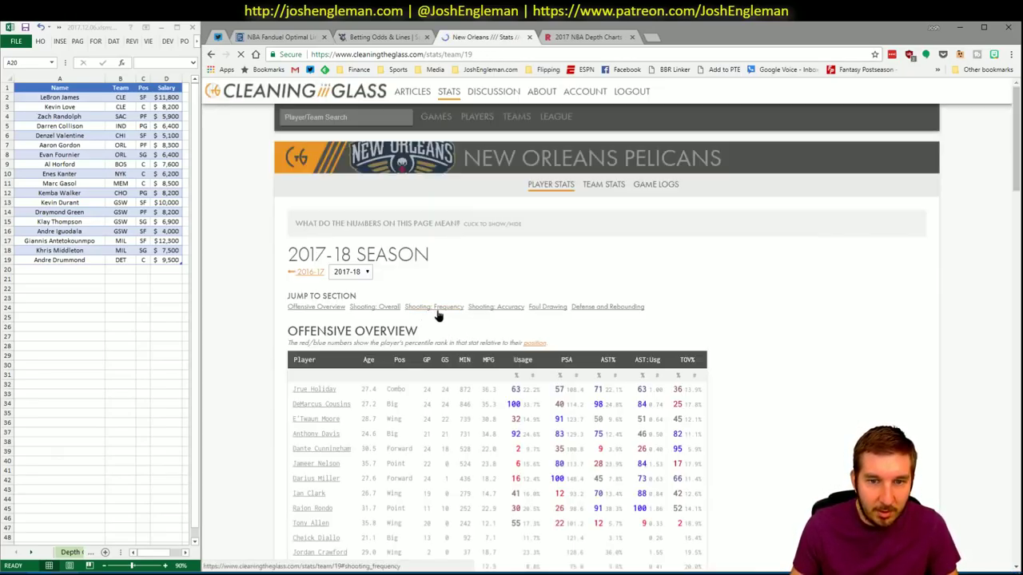
# - Select the Pelicans' entire Shooting: Frequency player table and return to Excel
pyautogui.click(437, 315)
pyautogui.moveTo(817, 470)
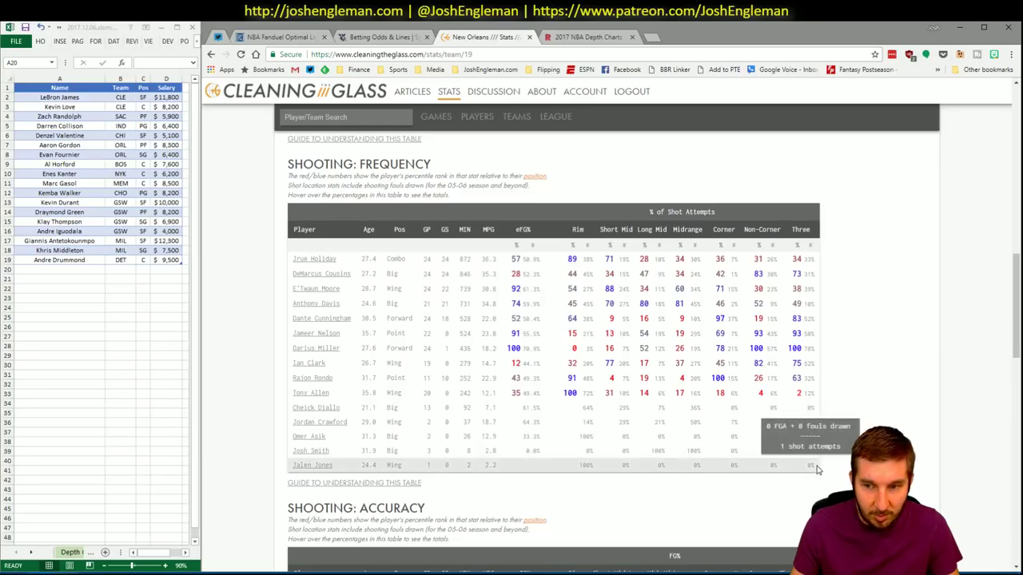
pyautogui.moveTo(816, 470); pyautogui.dragTo(292, 257)
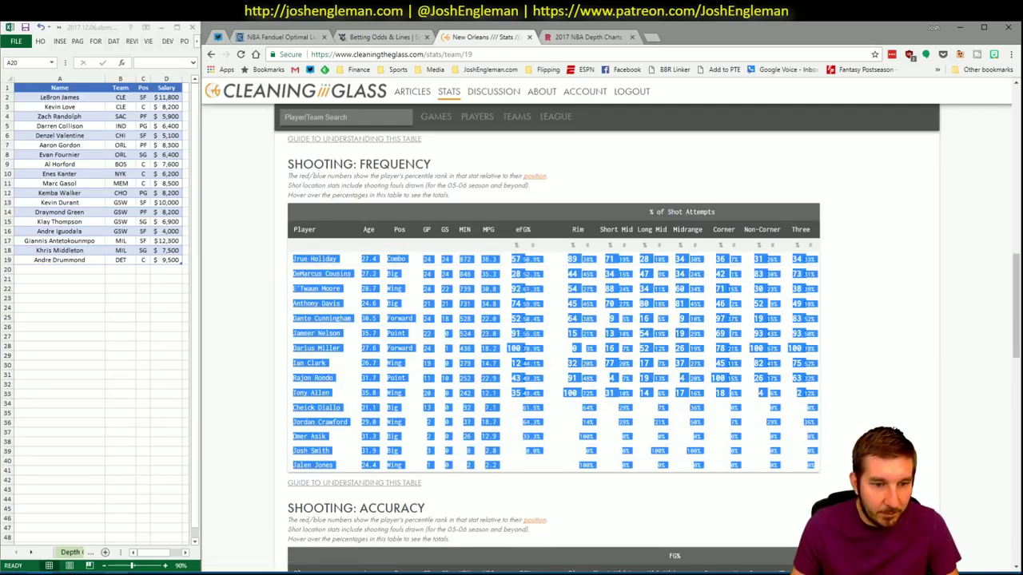
pyautogui.click(165, 525)
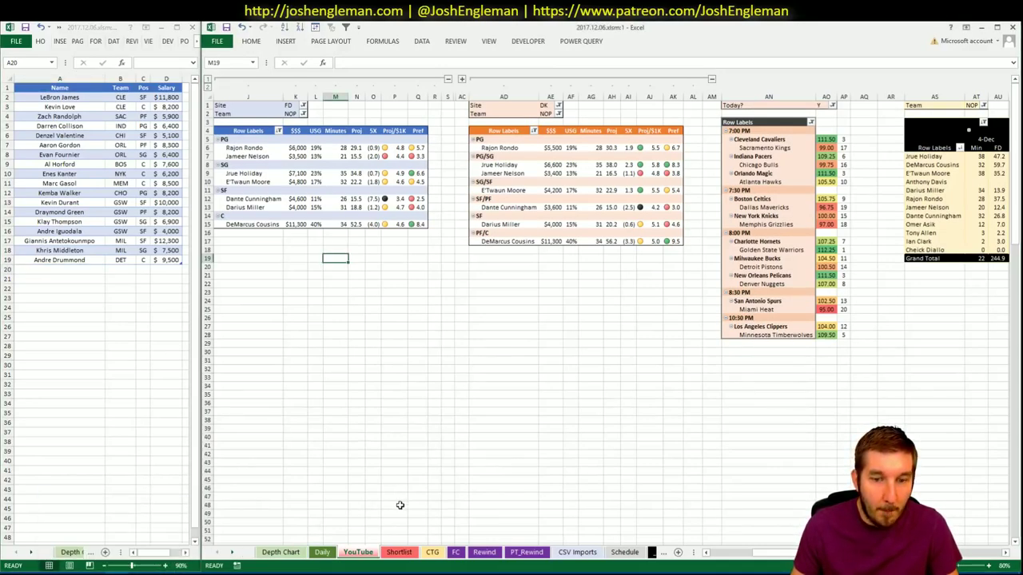
# - Enter DEN as the opponent in CTG sheet cell U5
pyautogui.click(432, 552)
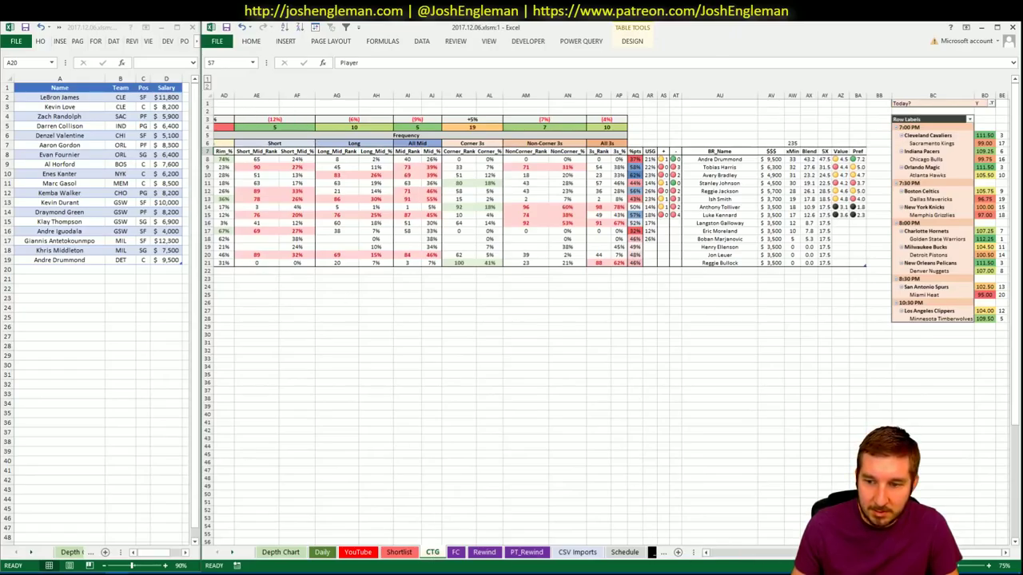
pyautogui.hscroll(-5, 371, 136)
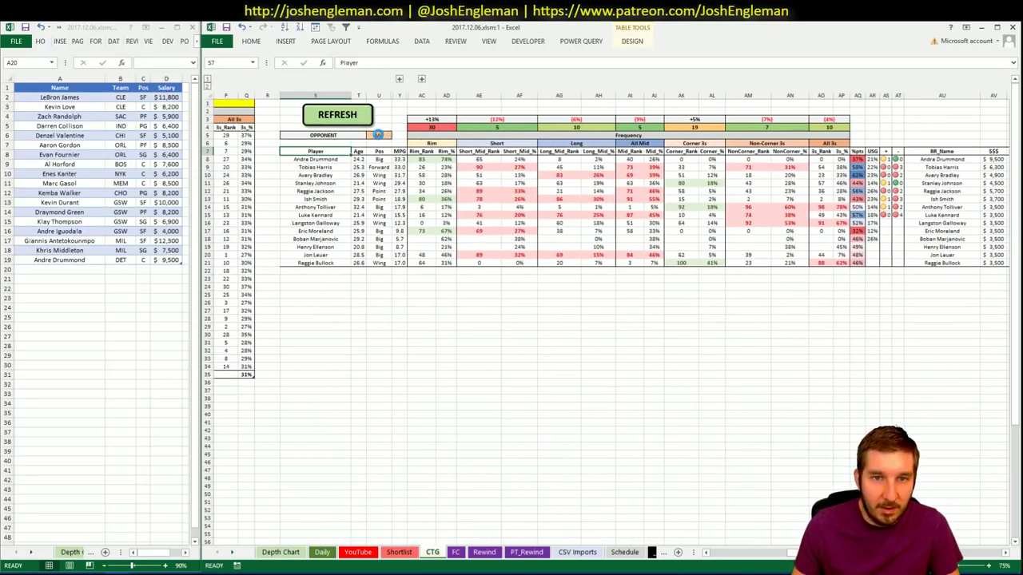
pyautogui.click(377, 134)
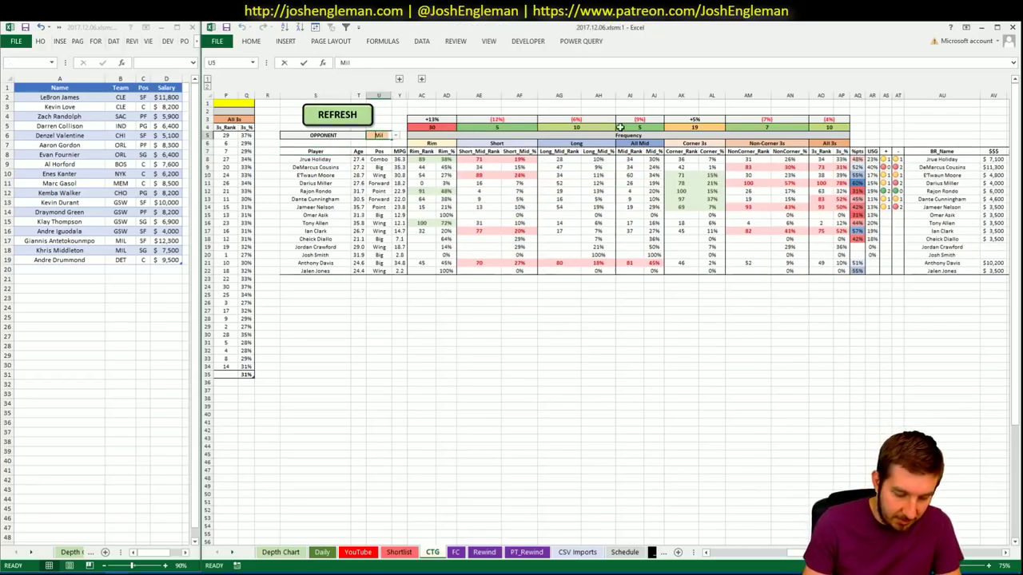
pyautogui.write('DEN')
pyautogui.press('Return')
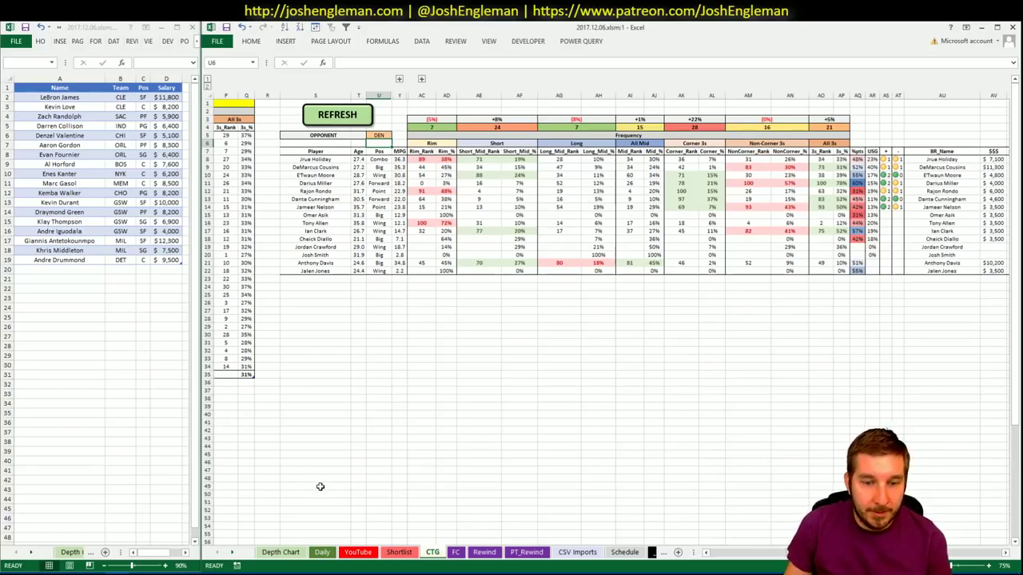
# - Filter the Fanduel optimizer to SG and review Jrue Holiday's game log
pyautogui.click(358, 552)
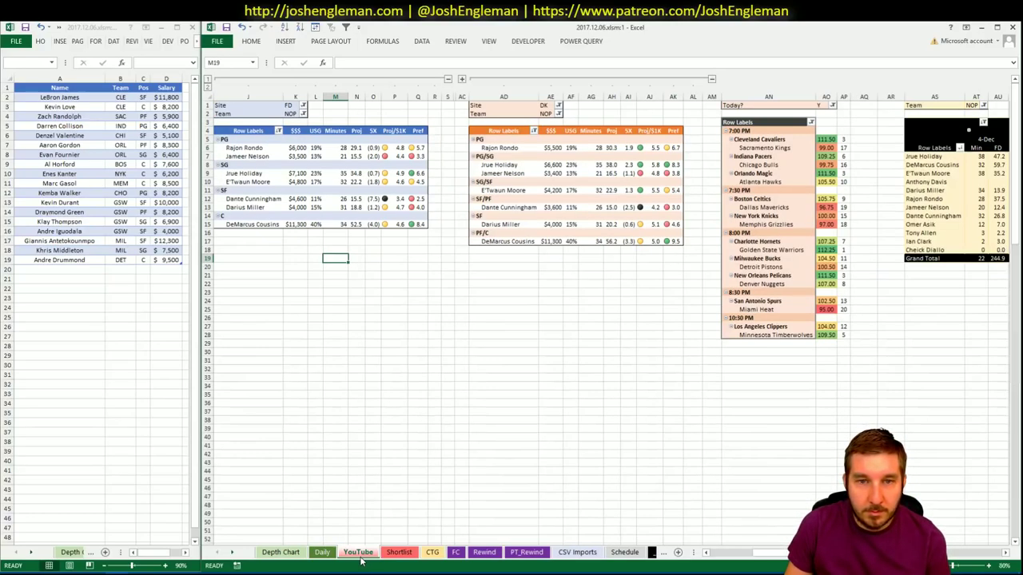
pyautogui.hotkey('alt', 'Tab')
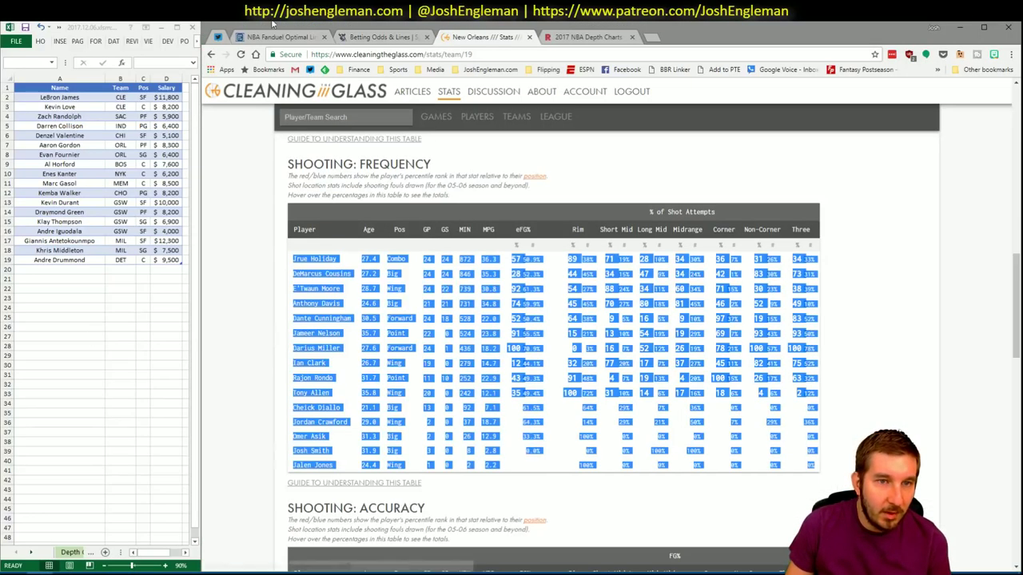
pyautogui.click(374, 37)
pyautogui.click(309, 39)
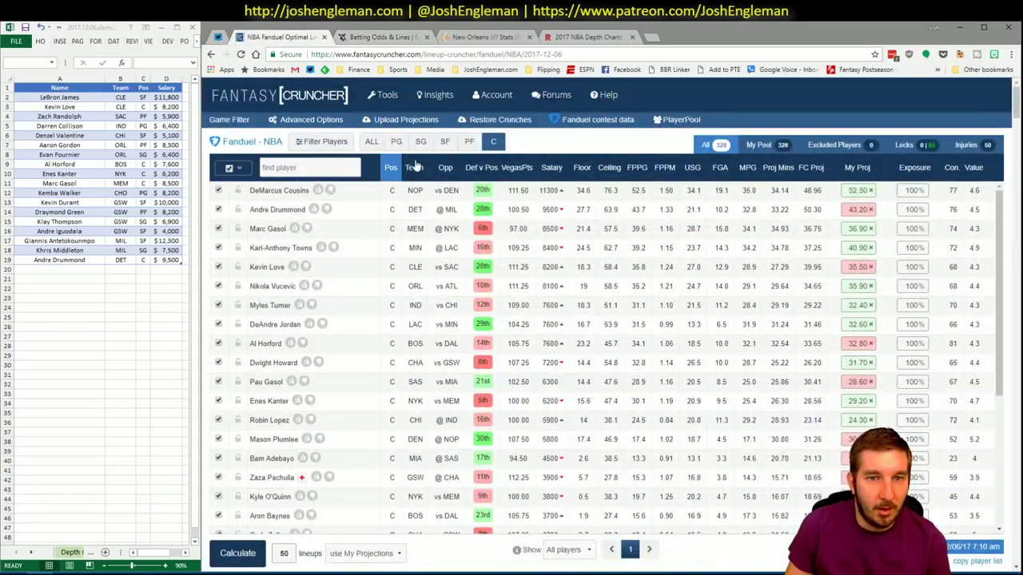
pyautogui.click(419, 144)
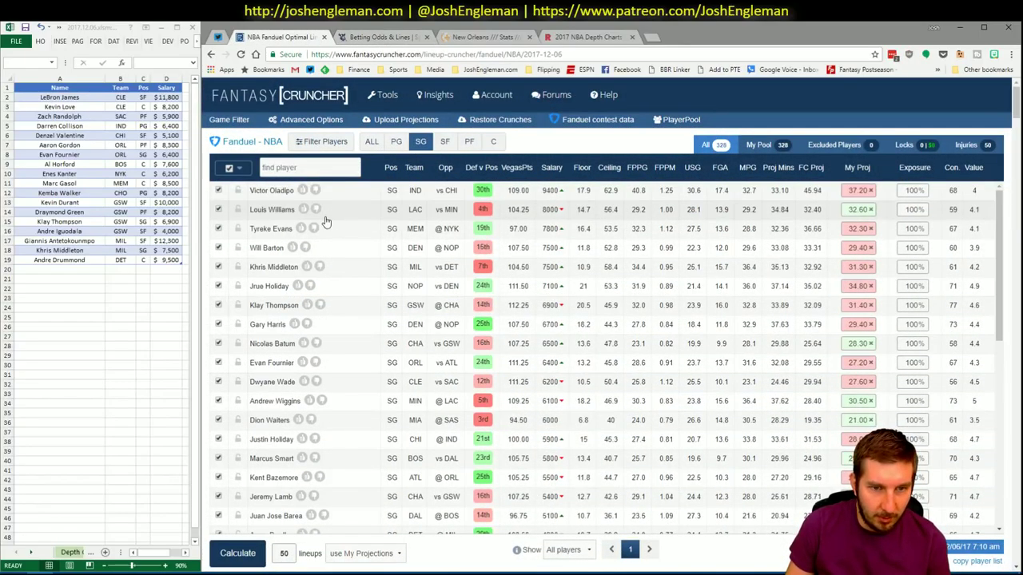
pyautogui.click(264, 287)
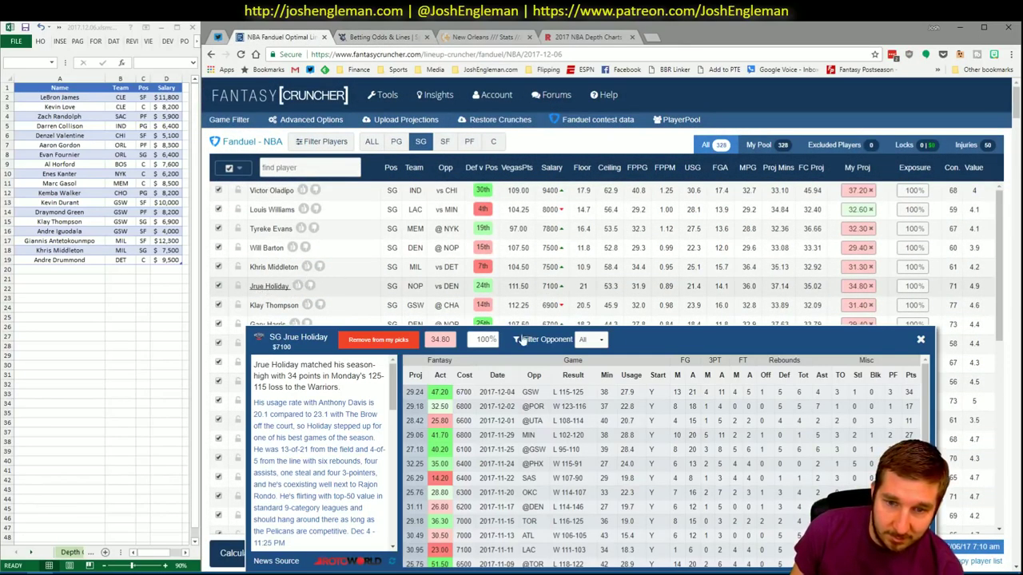
pyautogui.click(932, 342)
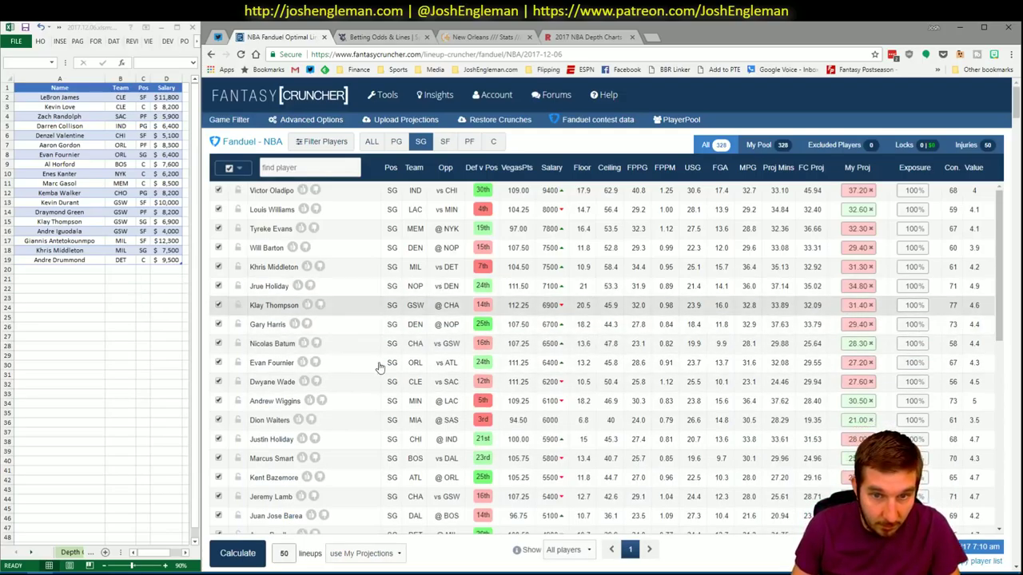
pyautogui.click(372, 568)
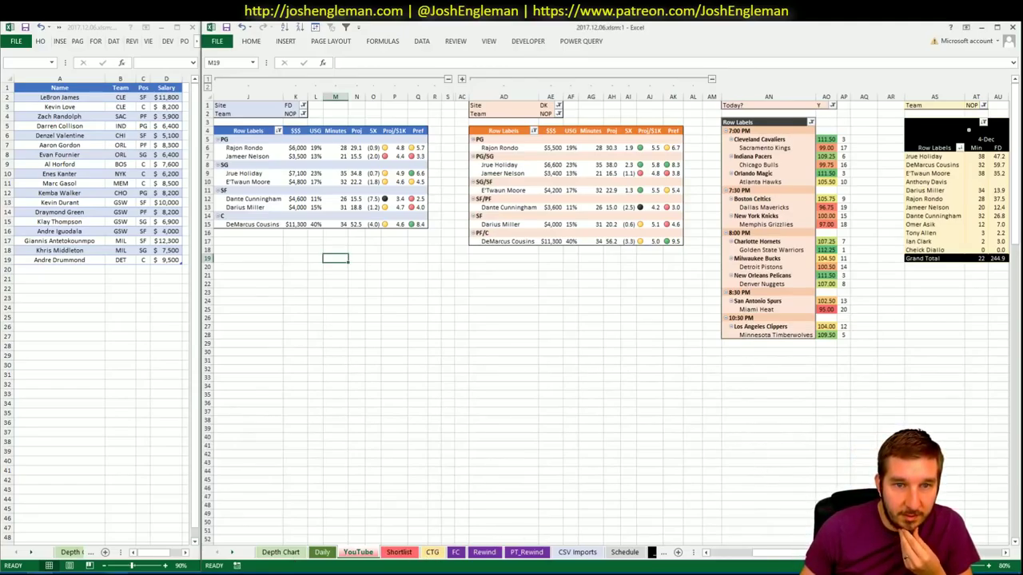
# - Enter Jrue Holiday in shortlist cell A20
pyautogui.hscroll(10, 974, 566)
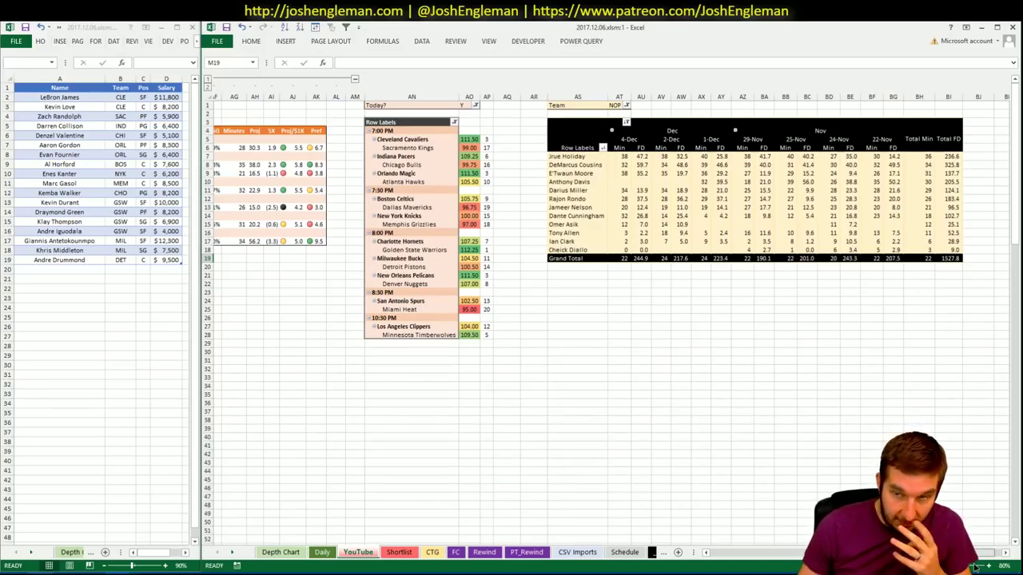
pyautogui.hscroll(-10, 974, 566)
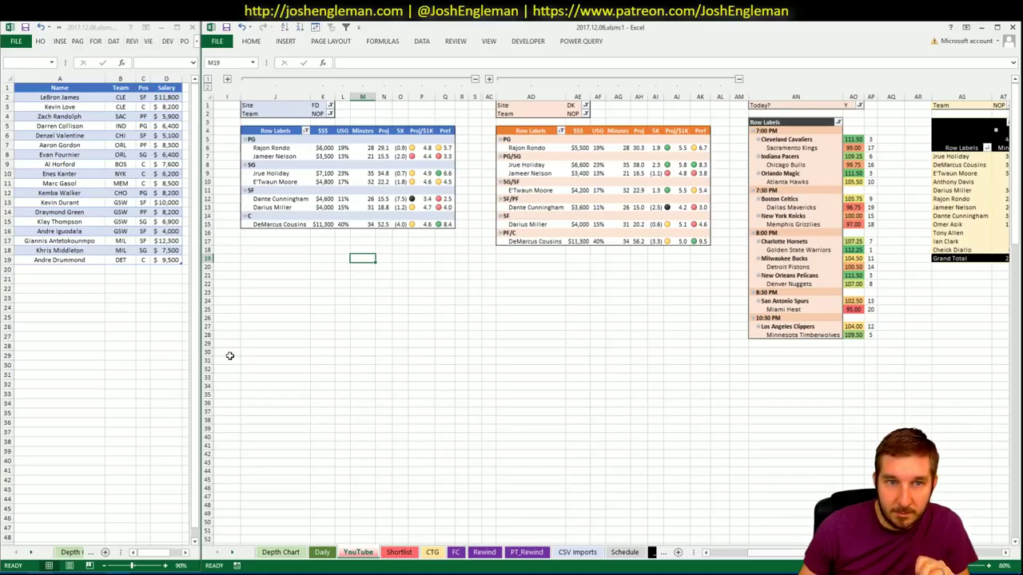
pyautogui.click(69, 271)
pyautogui.write('Jrue Holiday')
pyautogui.press('Return')
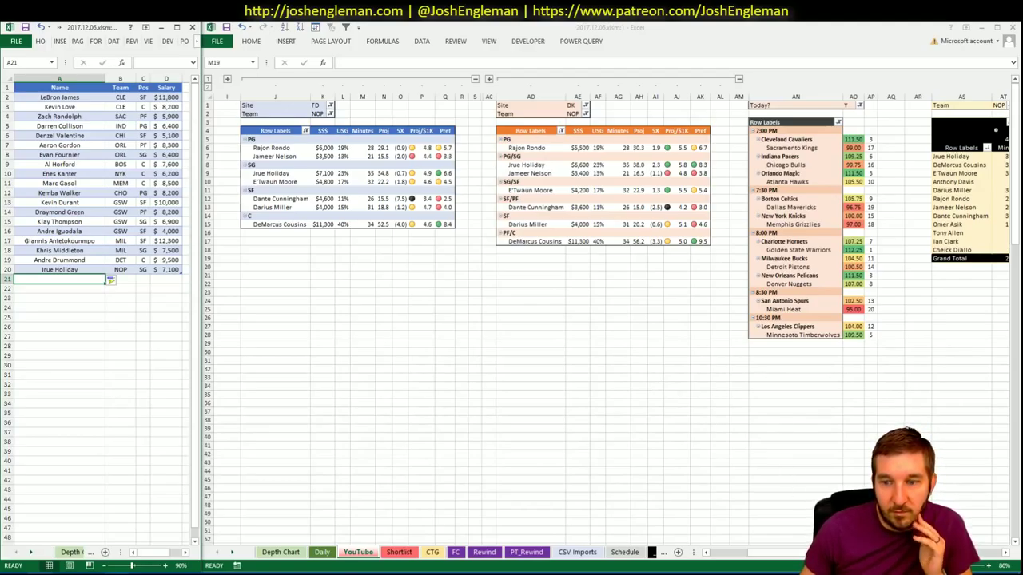
# - Scroll across the pivots and select the FanDuel pivot's Team filter cell K2
pyautogui.moveTo(723, 552); pyautogui.dragTo(973, 564)
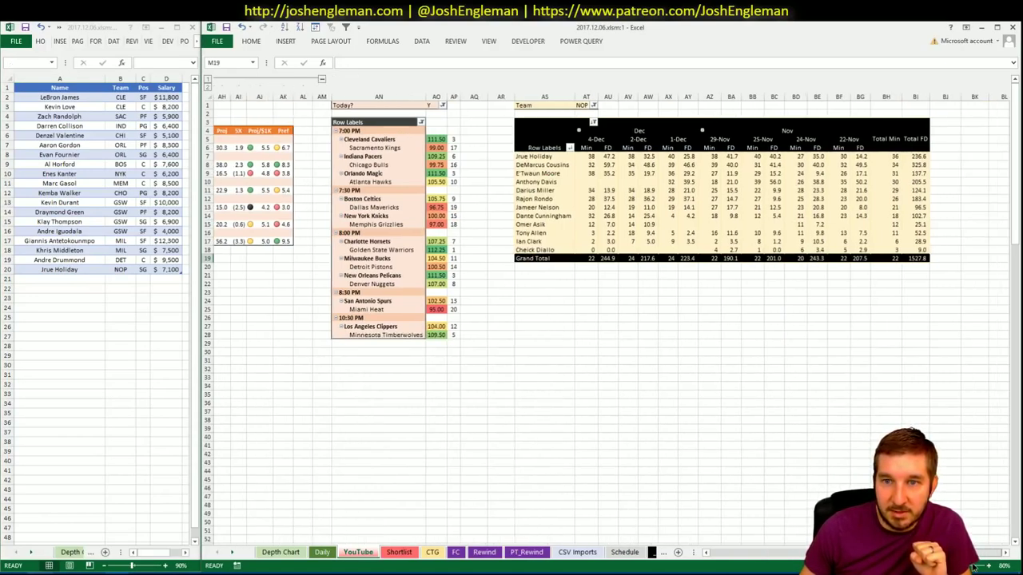
pyautogui.moveTo(973, 564); pyautogui.dragTo(755, 552)
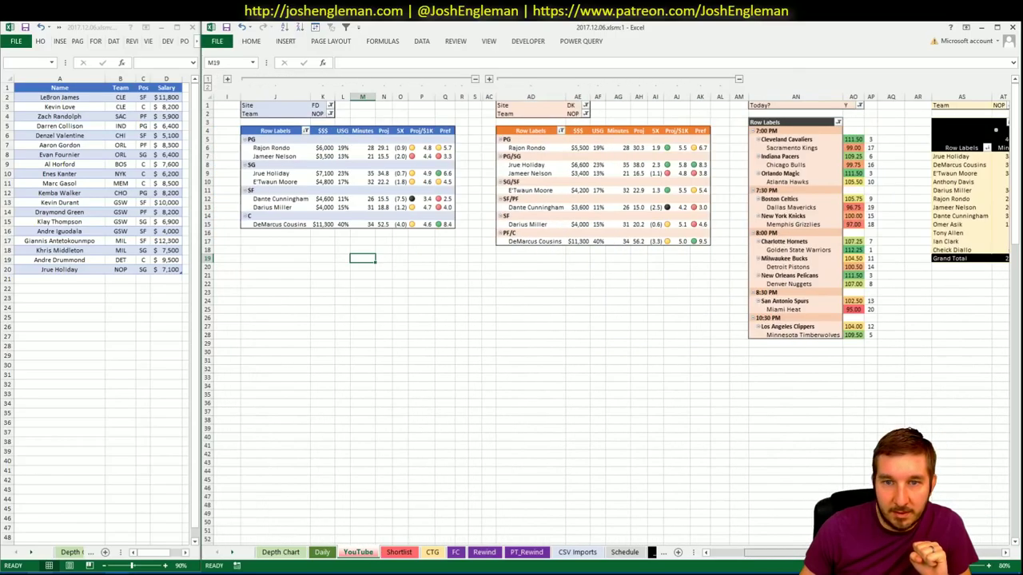
pyautogui.click(435, 361)
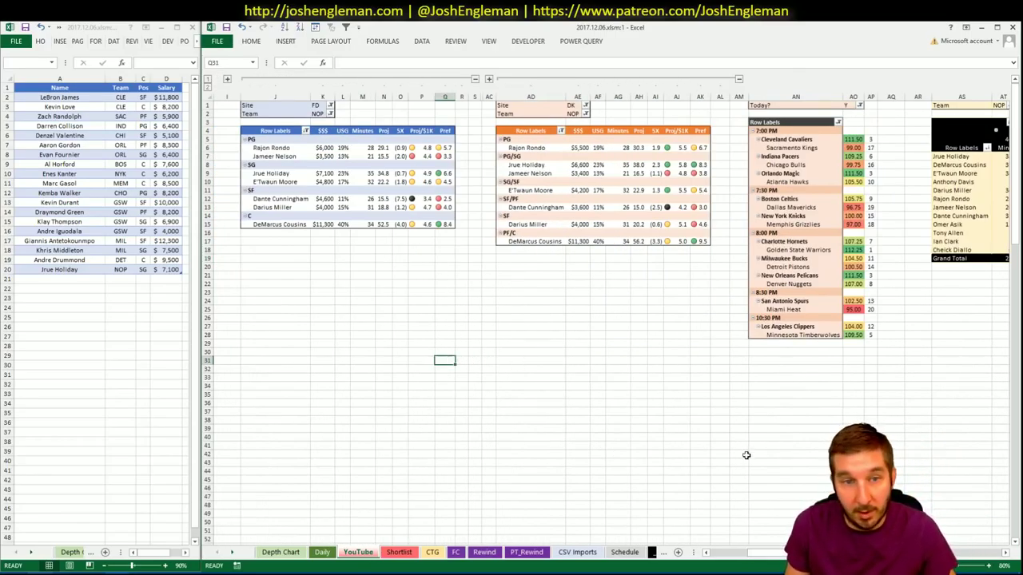
pyautogui.moveTo(771, 552); pyautogui.dragTo(970, 557)
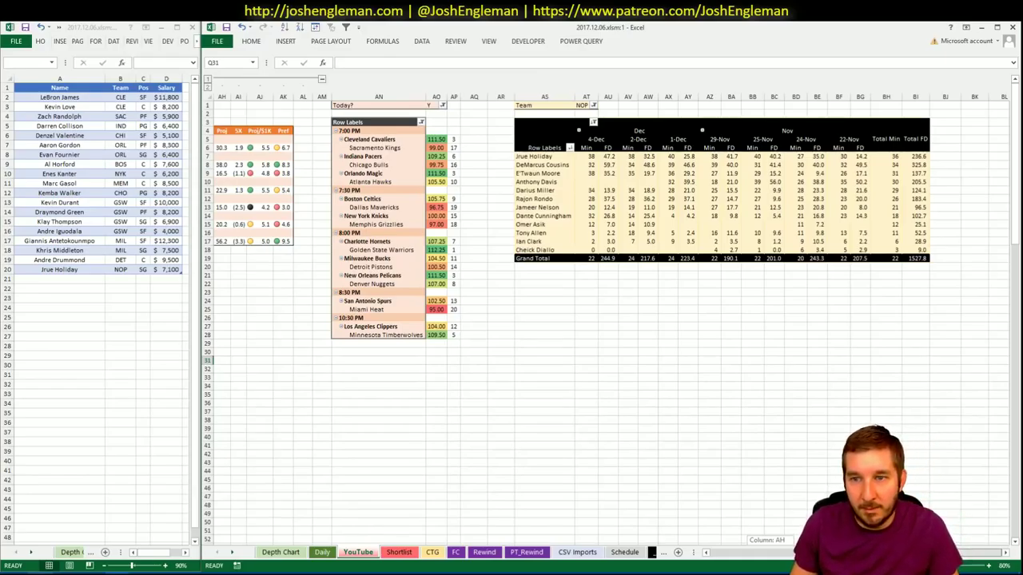
pyautogui.moveTo(771, 548); pyautogui.dragTo(773, 543)
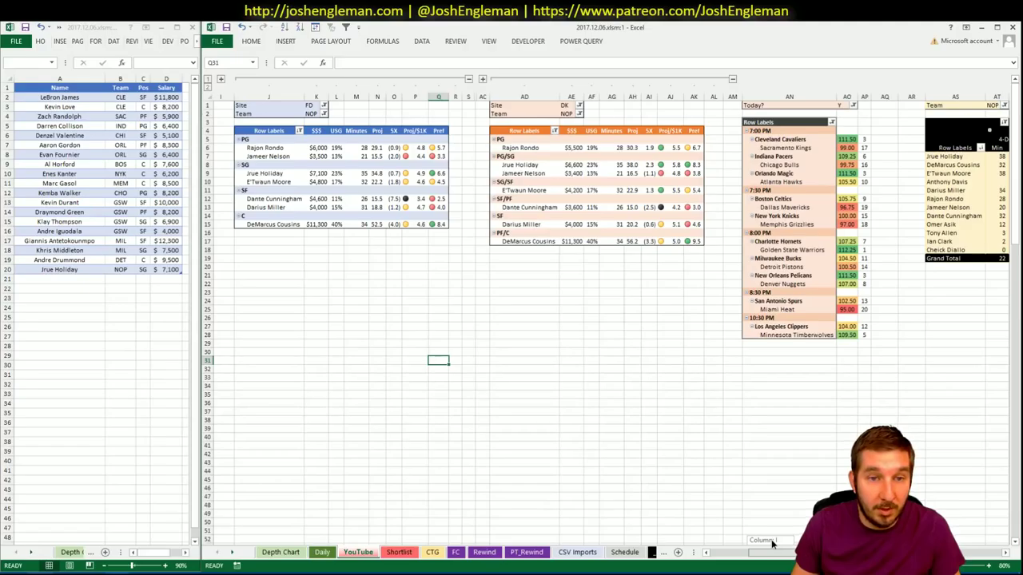
pyautogui.moveTo(773, 543); pyautogui.dragTo(981, 554)
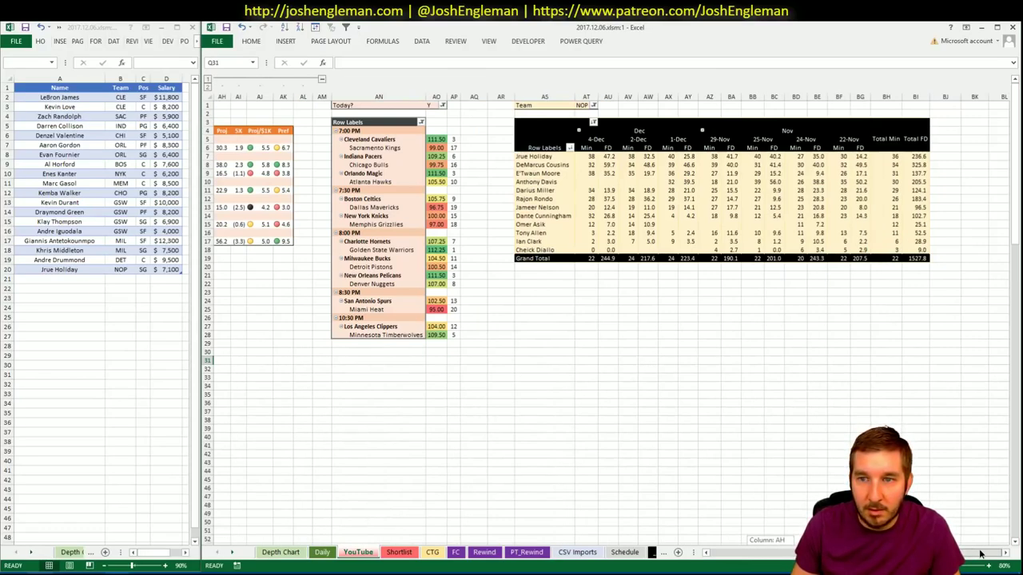
pyautogui.moveTo(879, 549); pyautogui.dragTo(772, 544)
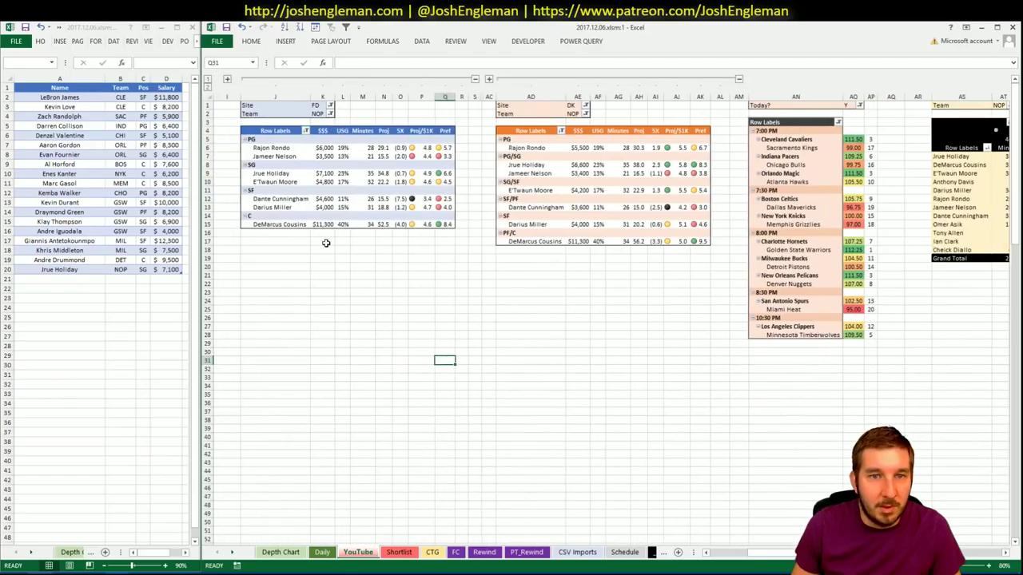
pyautogui.moveTo(324, 165); pyautogui.dragTo(285, 114)
pyautogui.click(317, 113)
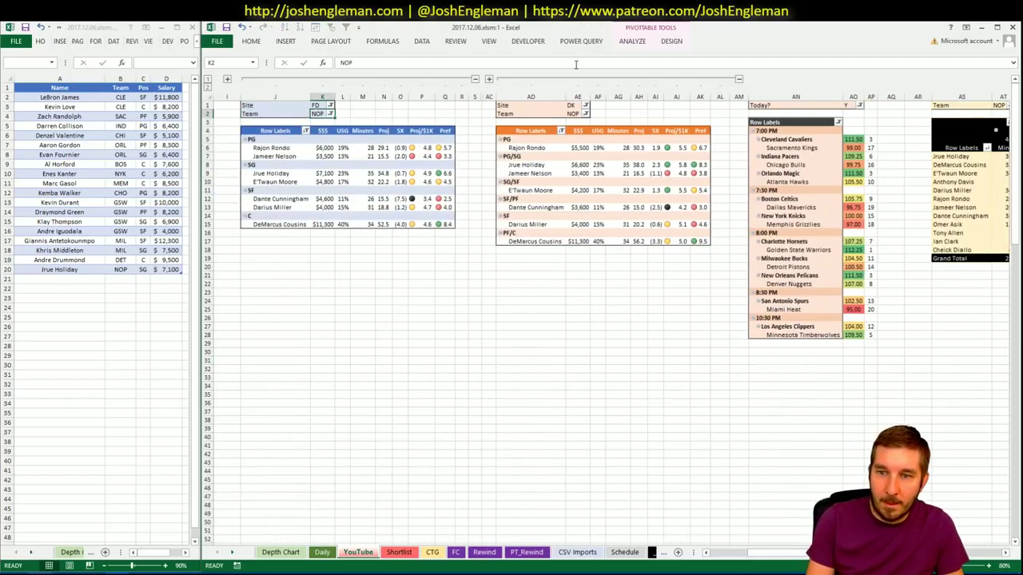
# - Set the FD and DK pivot Team filters to DEN
pyautogui.write('DEN')
pyautogui.press('Return')
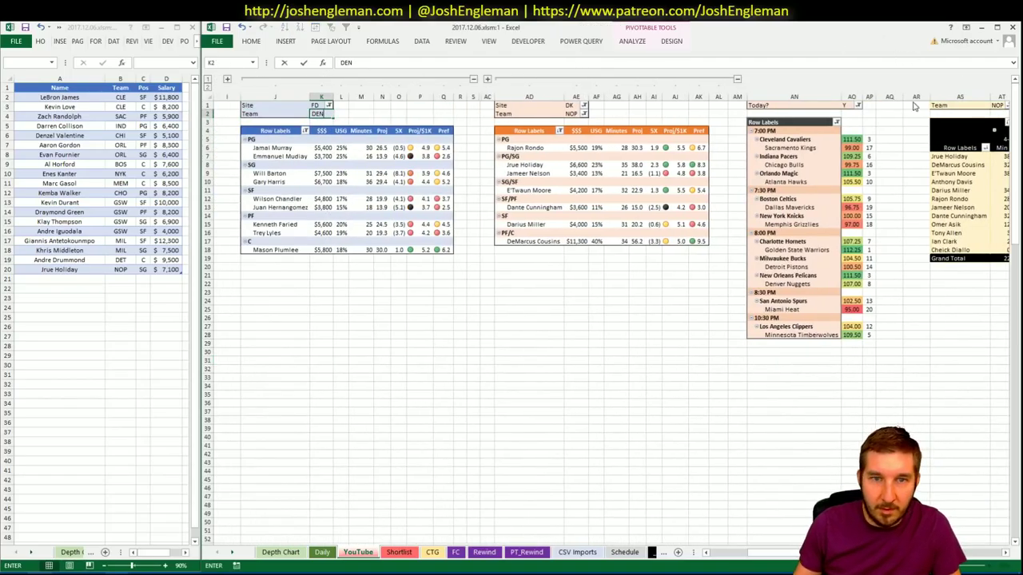
pyautogui.click(572, 114)
pyautogui.write('DEN')
pyautogui.press('Return')
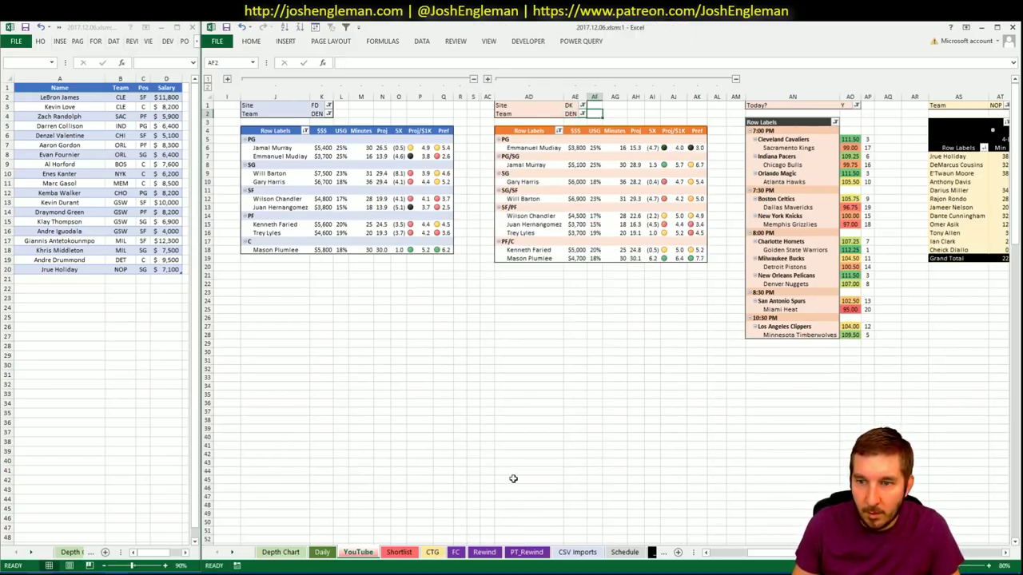
# - Switch to the Cleaning the Glass team stats page in the browser
pyautogui.click(569, 429)
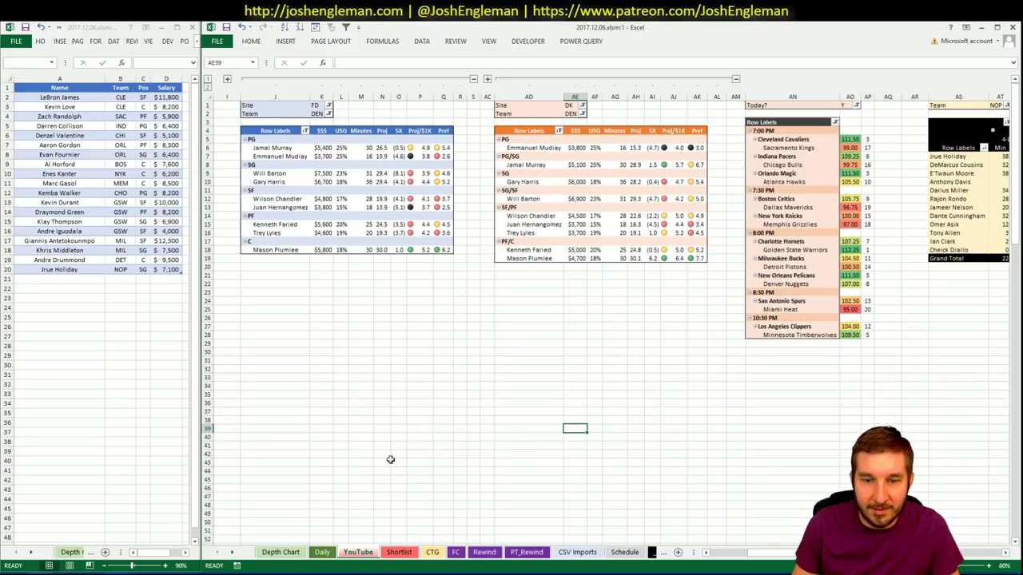
pyautogui.hotkey('alt', 'Tab')
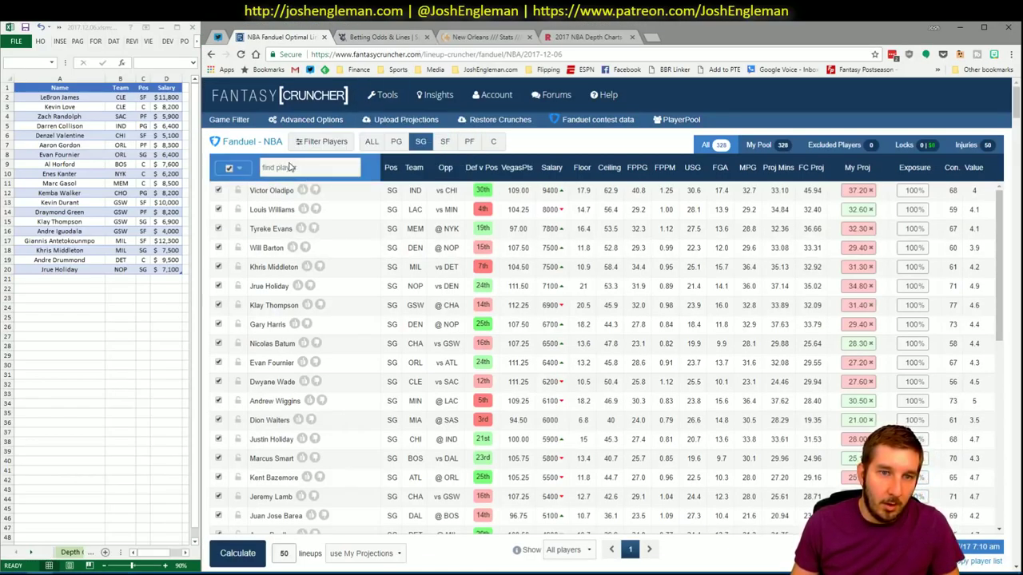
pyautogui.click(475, 37)
# - Search 'nugget' and open the Denver Nuggets stats page on Cleaning the Glass
pyautogui.click(375, 118)
pyautogui.write('nugget')
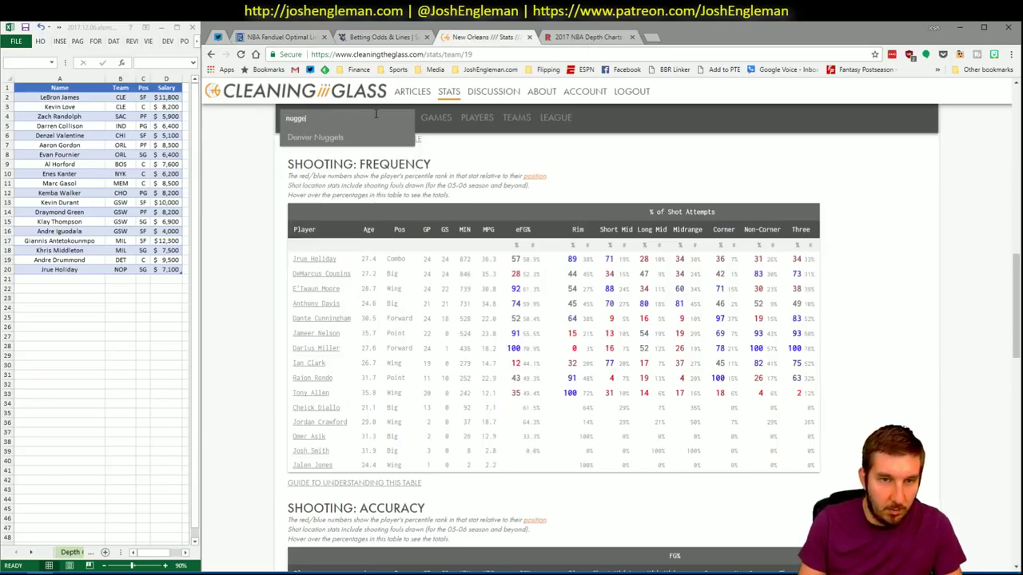
pyautogui.press('Down')
pyautogui.press('Return')
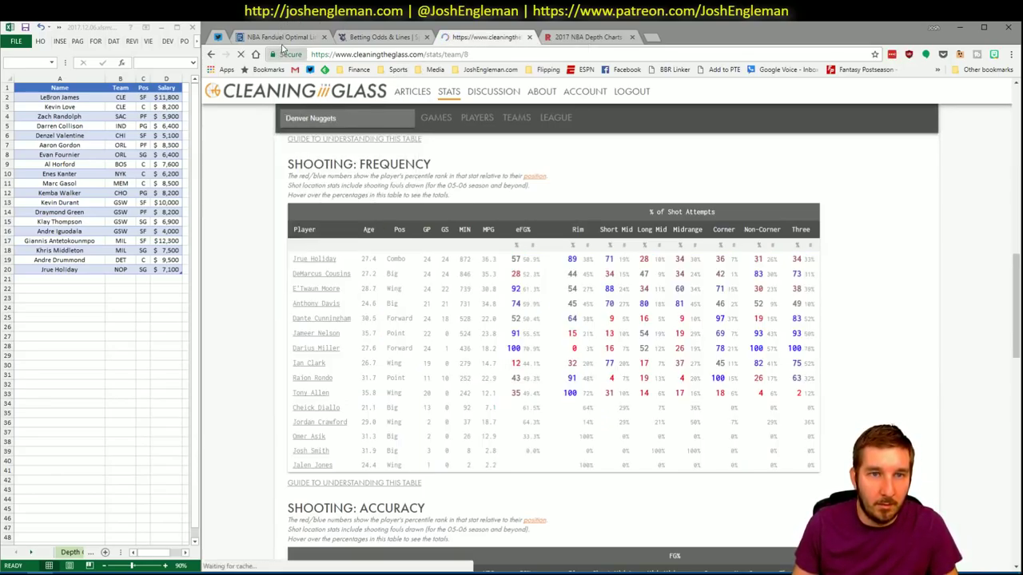
pyautogui.click(285, 38)
pyautogui.click(352, 38)
pyautogui.click(488, 38)
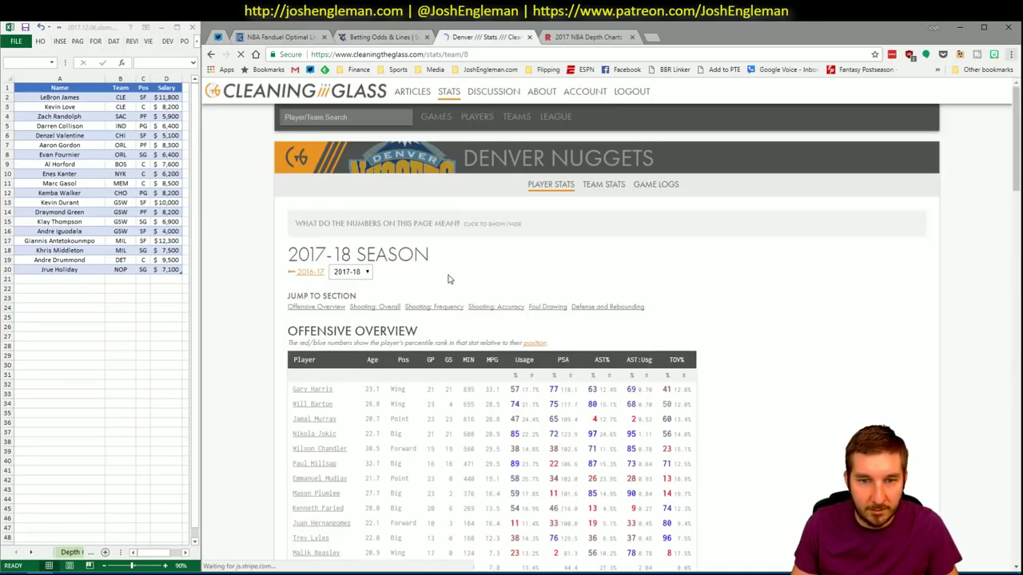
# - Select the Nuggets' whole Shooting: Frequency table and bring the Excel workbook forward
pyautogui.click(452, 306)
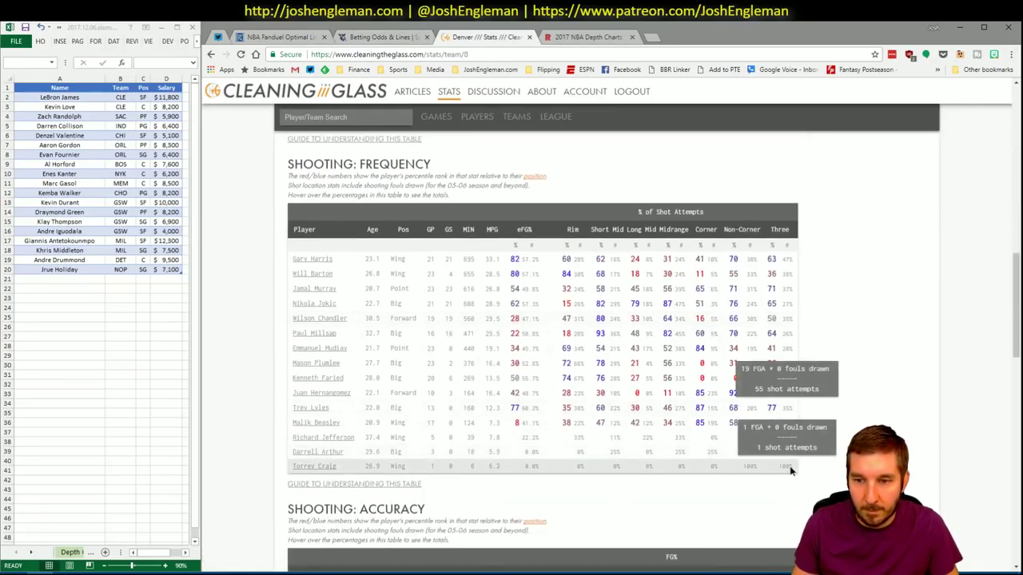
pyautogui.moveTo(806, 473); pyautogui.dragTo(295, 269)
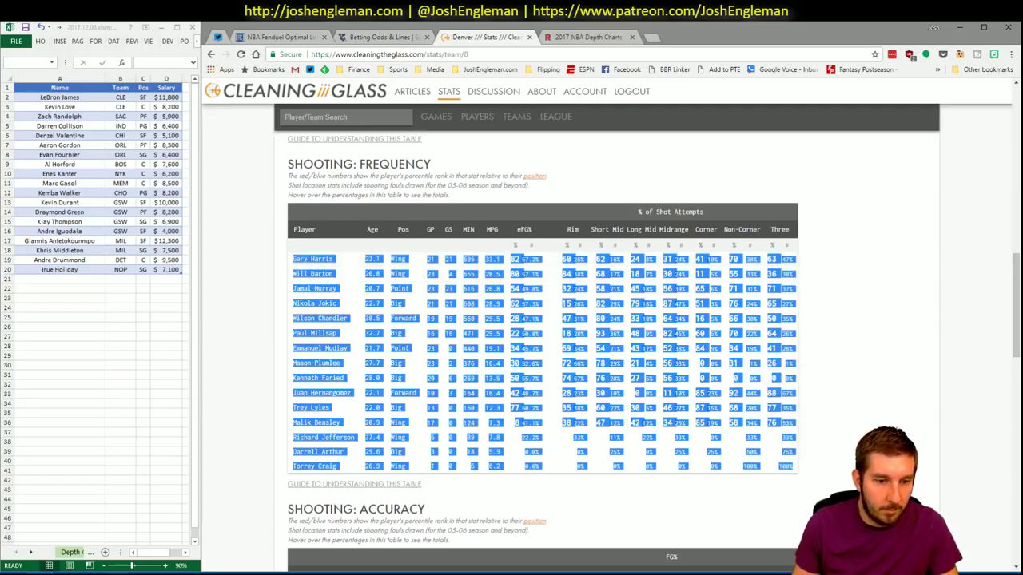
pyautogui.click(97, 572)
pyautogui.click(152, 527)
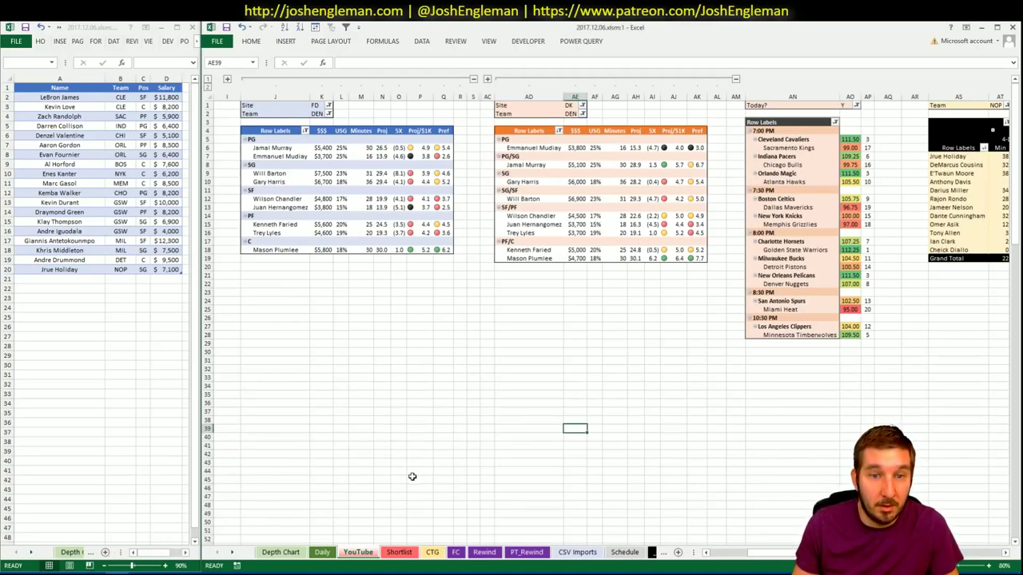
# - Review the CTG sheet, then set the minutes pivot's Team filter to DEN
pyautogui.click(432, 552)
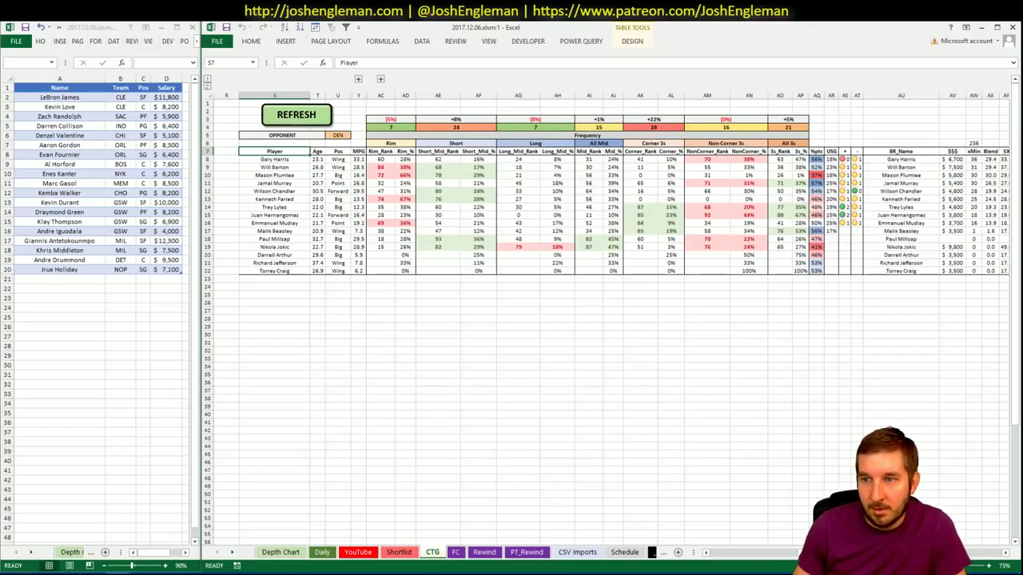
pyautogui.click(358, 552)
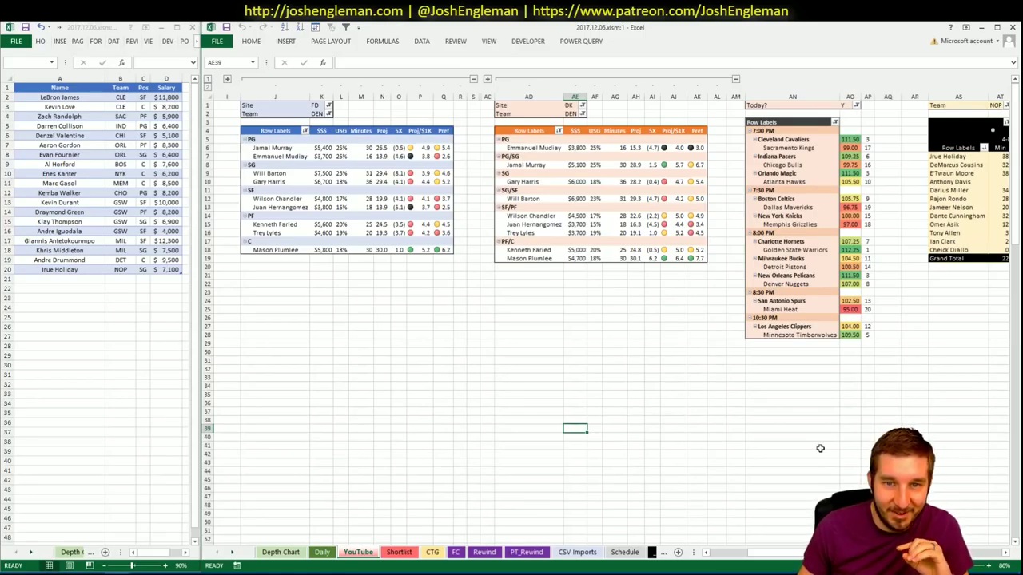
pyautogui.click(993, 104)
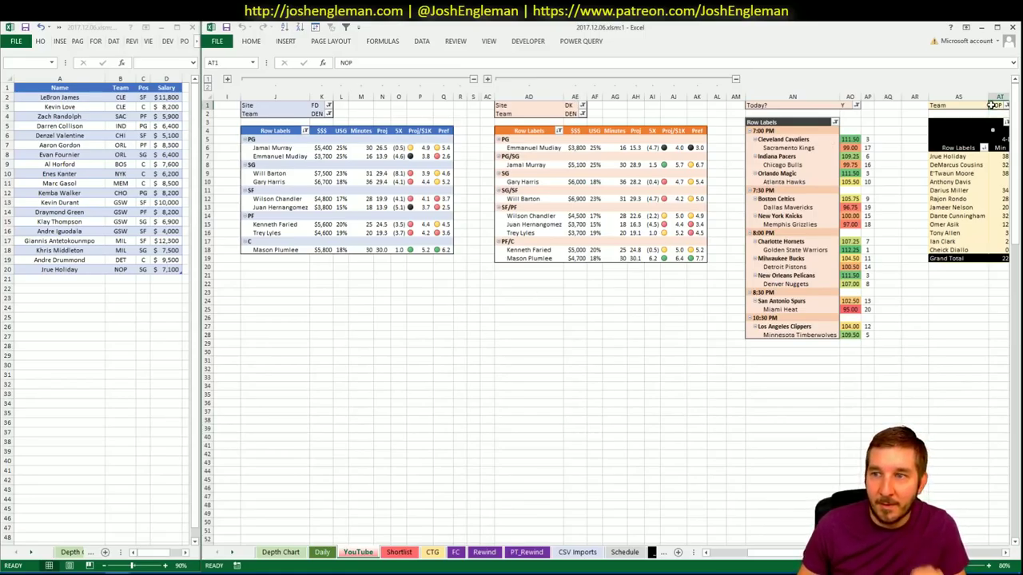
pyautogui.write('DEN')
pyautogui.press('Return')
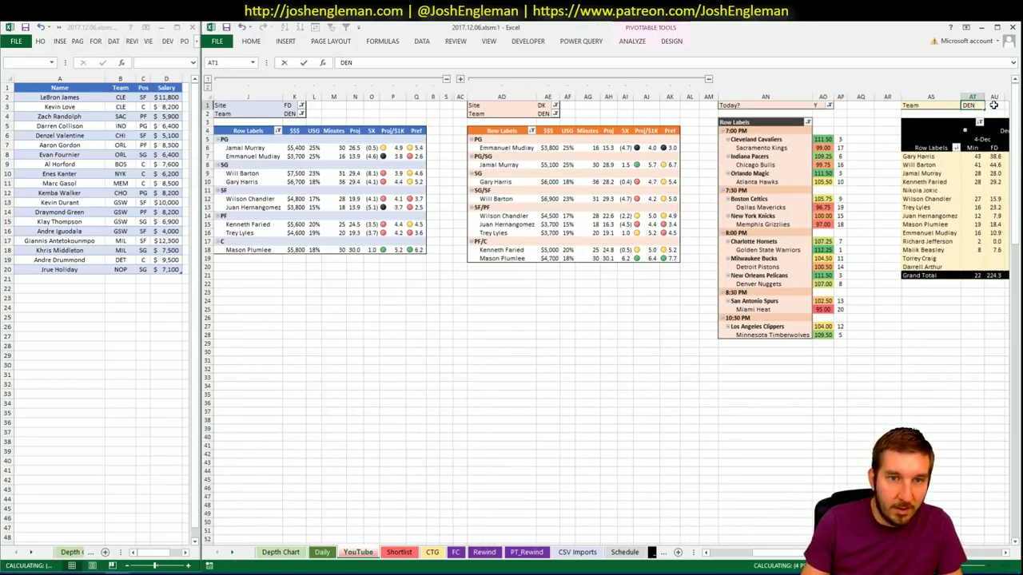
pyautogui.moveTo(771, 552)
pyautogui.mouseDown()
pyautogui.moveTo(961, 548)
pyautogui.moveTo(766, 551)
pyautogui.mouseUp()
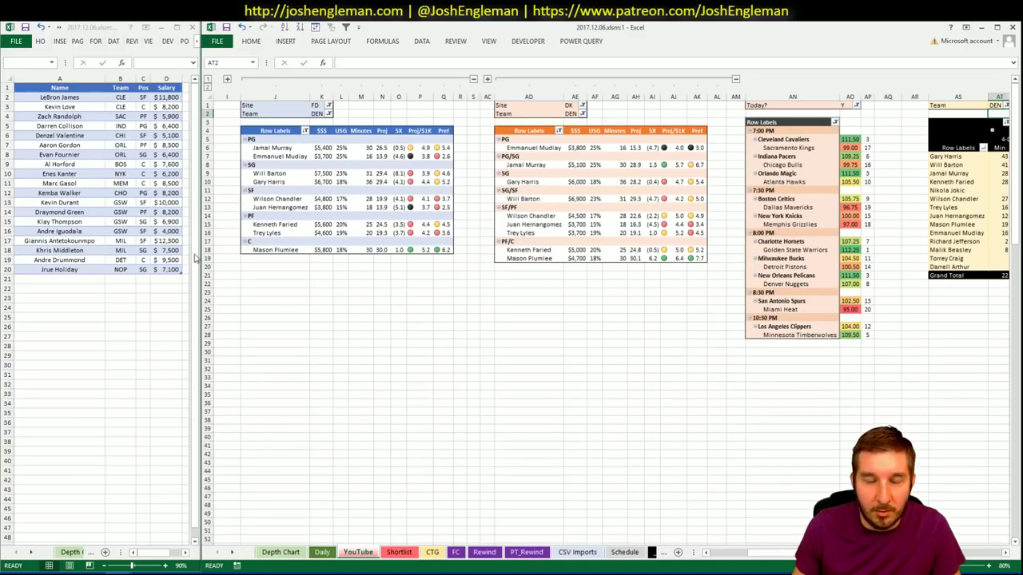
pyautogui.click(67, 281)
pyautogui.write('Gary Harris')
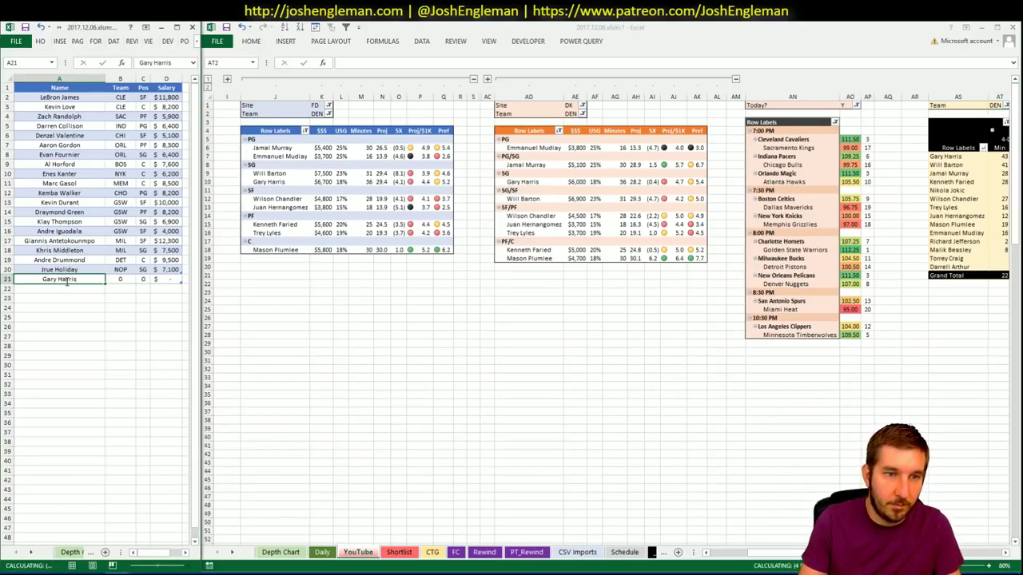
pyautogui.press('Return')
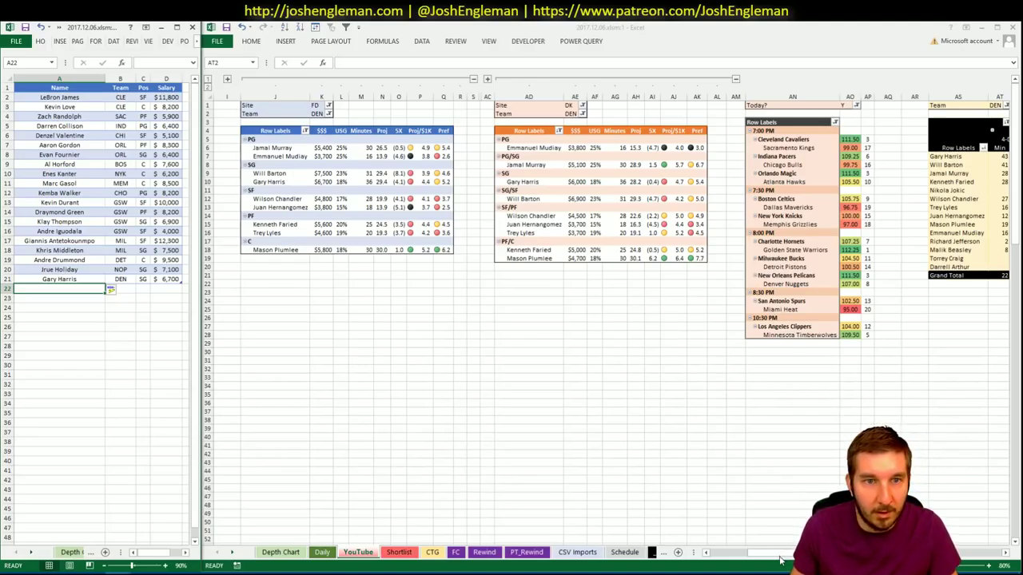
pyautogui.moveTo(779, 559); pyautogui.dragTo(795, 561)
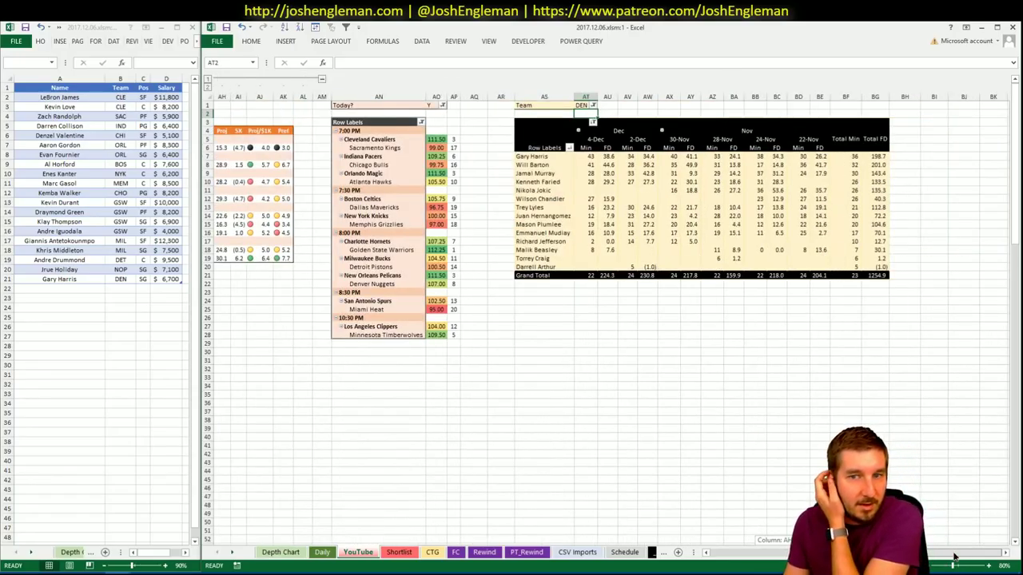
pyautogui.moveTo(943, 557); pyautogui.dragTo(745, 561)
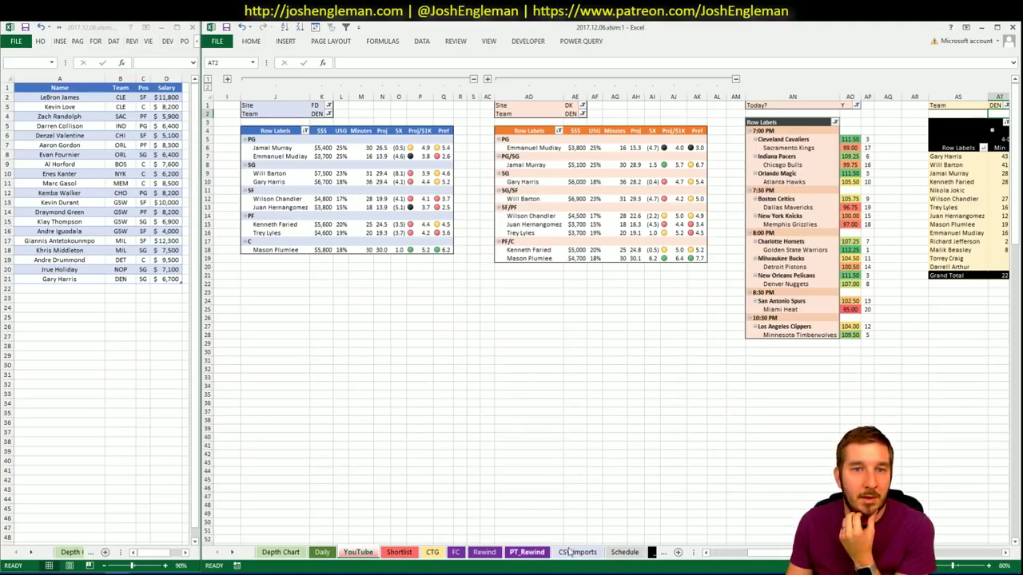
pyautogui.moveTo(719, 555); pyautogui.dragTo(771, 554)
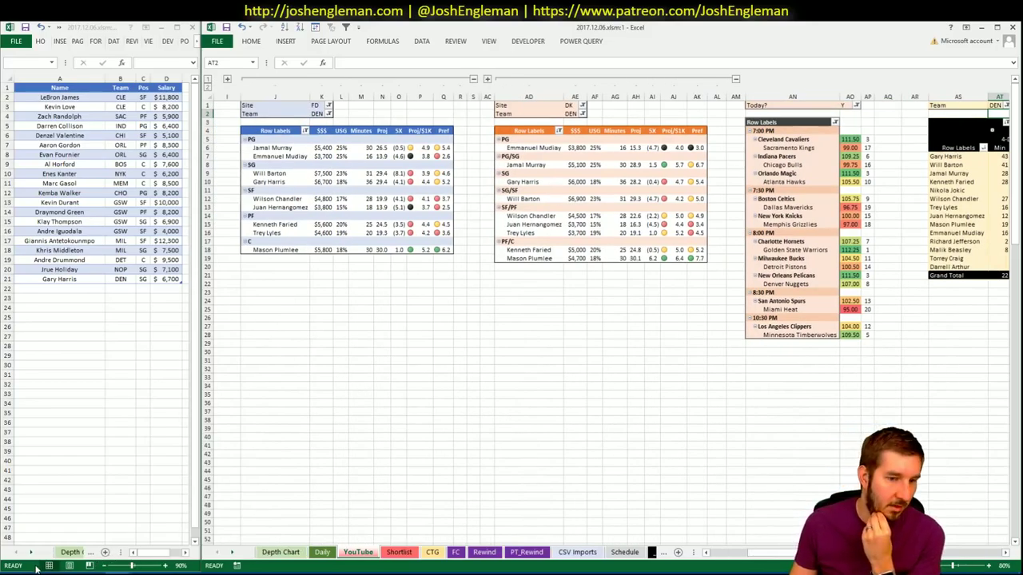
# - Review Will Barton's and Gary Harris's news and game logs in Fantasy Cruncher
pyautogui.hotkey('alt', 'Tab')
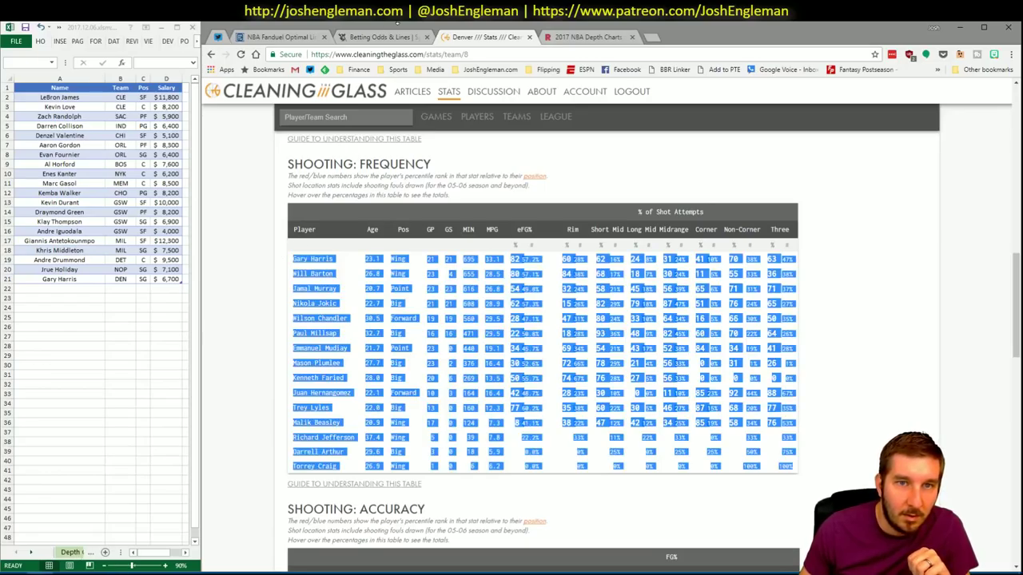
pyautogui.click(320, 40)
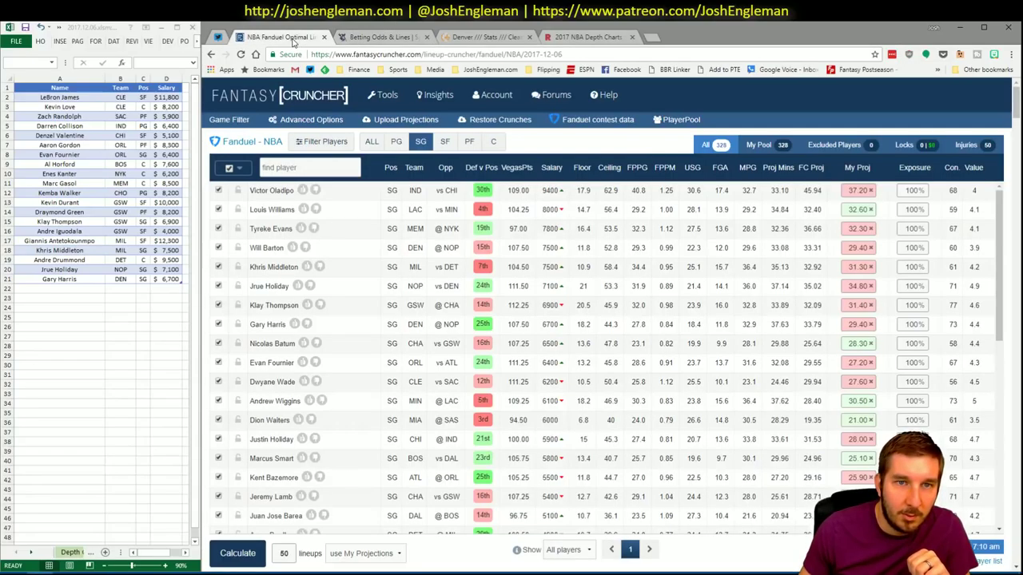
pyautogui.click(273, 249)
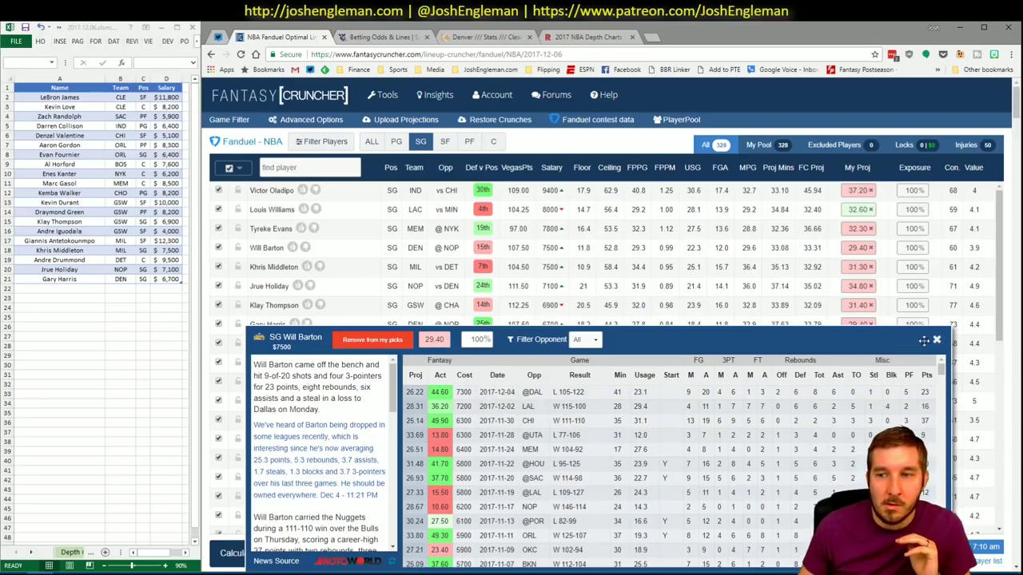
pyautogui.click(936, 339)
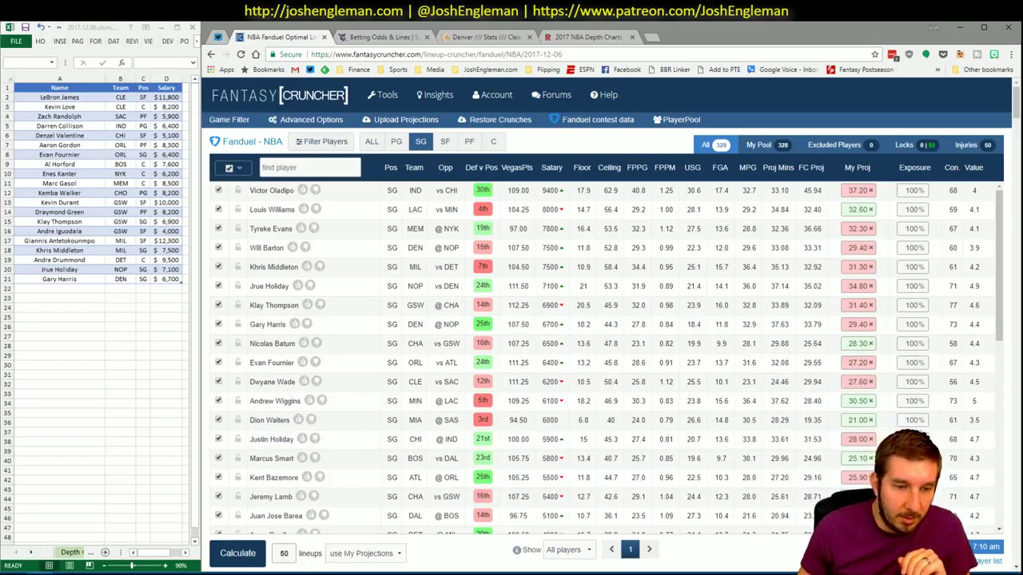
pyautogui.click(269, 324)
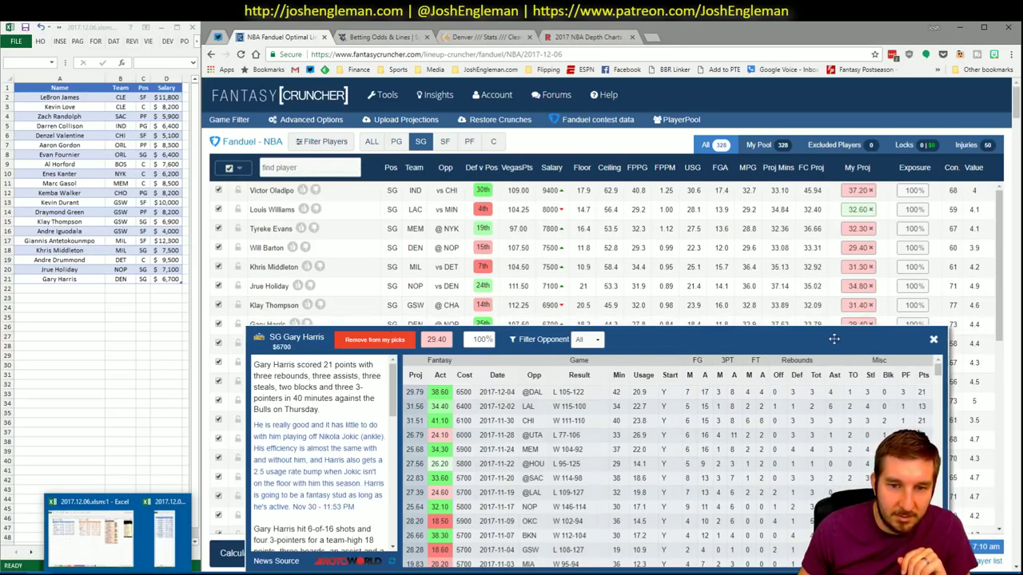
pyautogui.click(932, 342)
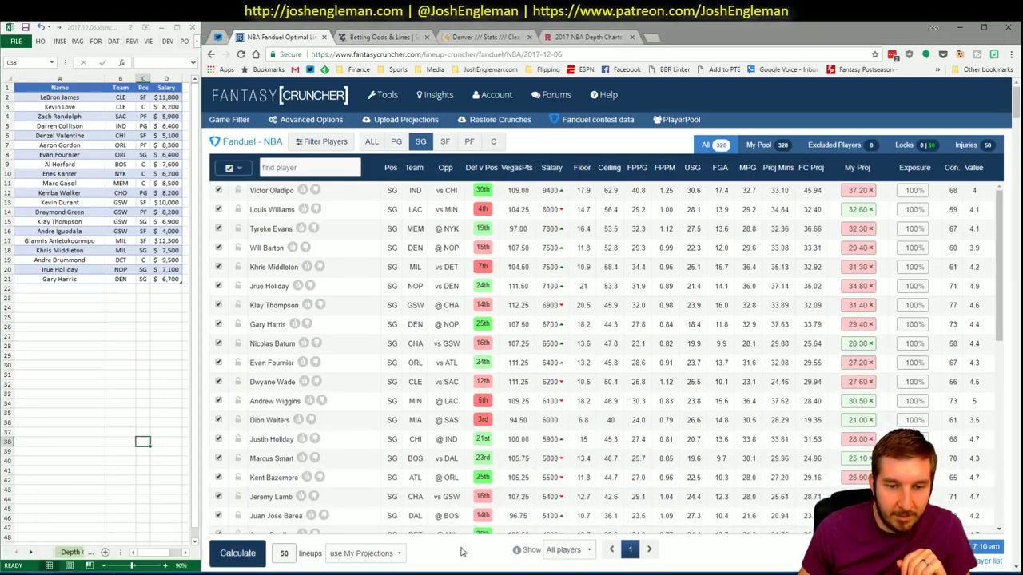
pyautogui.hotkey('alt', 'Tab')
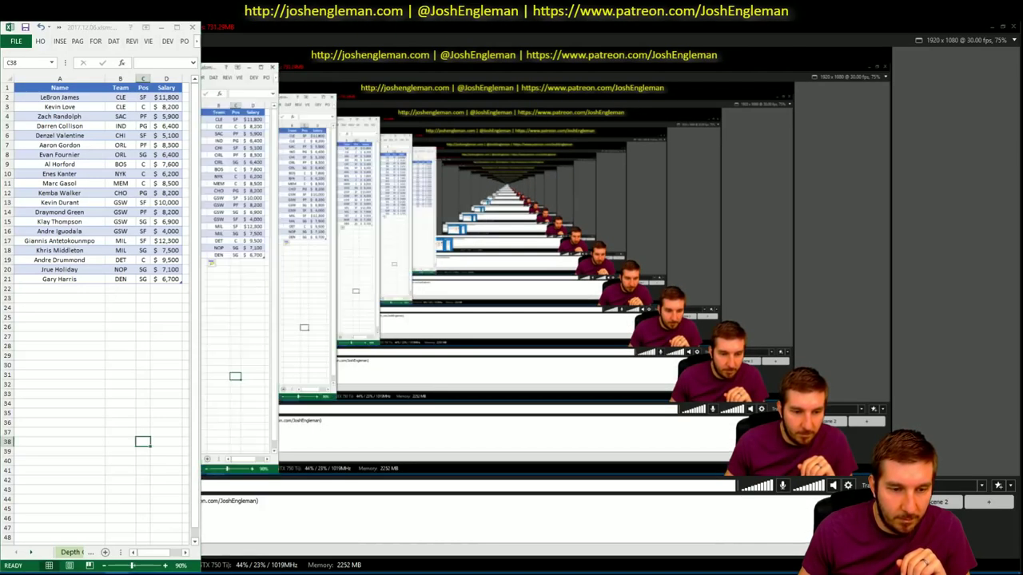
# - Save the workbook and set the FanDuel pivot's team filter to SAS
pyautogui.click(159, 551)
pyautogui.click(227, 28)
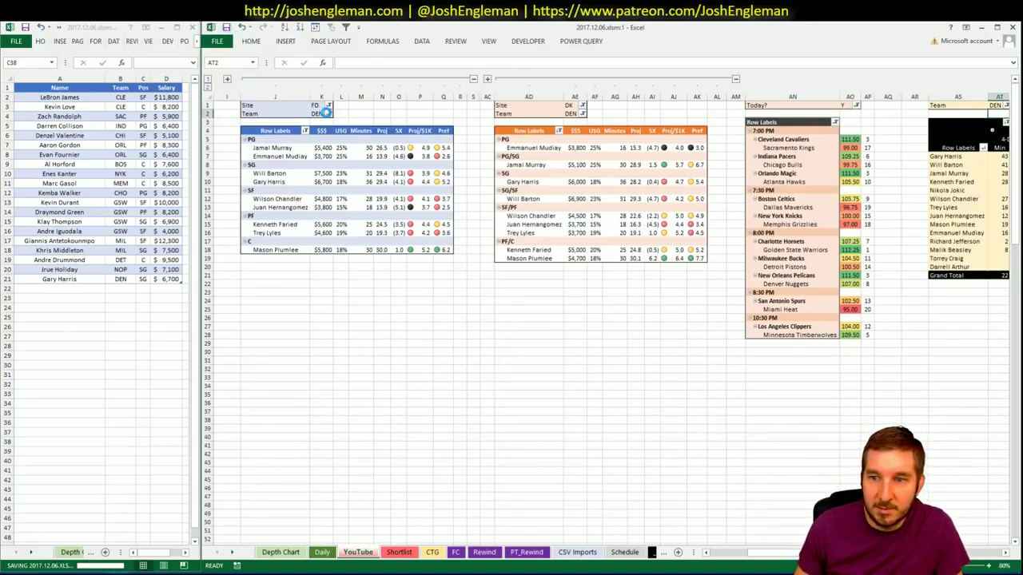
pyautogui.click(328, 114)
pyautogui.click(319, 113)
pyautogui.write('5')
pyautogui.write('AS')
pyautogui.press('Tab')
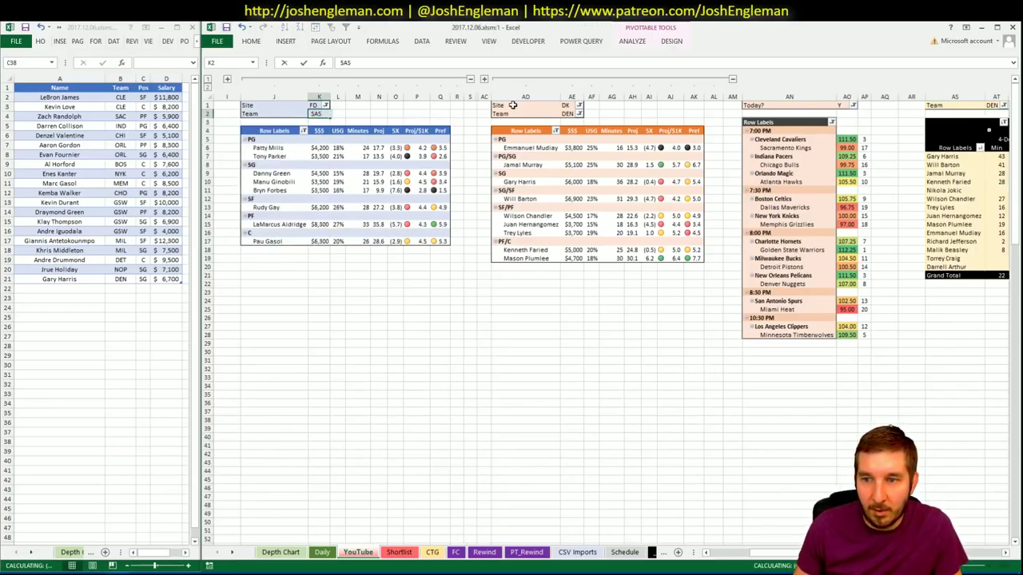
# - Filter the DraftKings and minutes pivots to SAS as well
pyautogui.click(567, 114)
pyautogui.write('SAS')
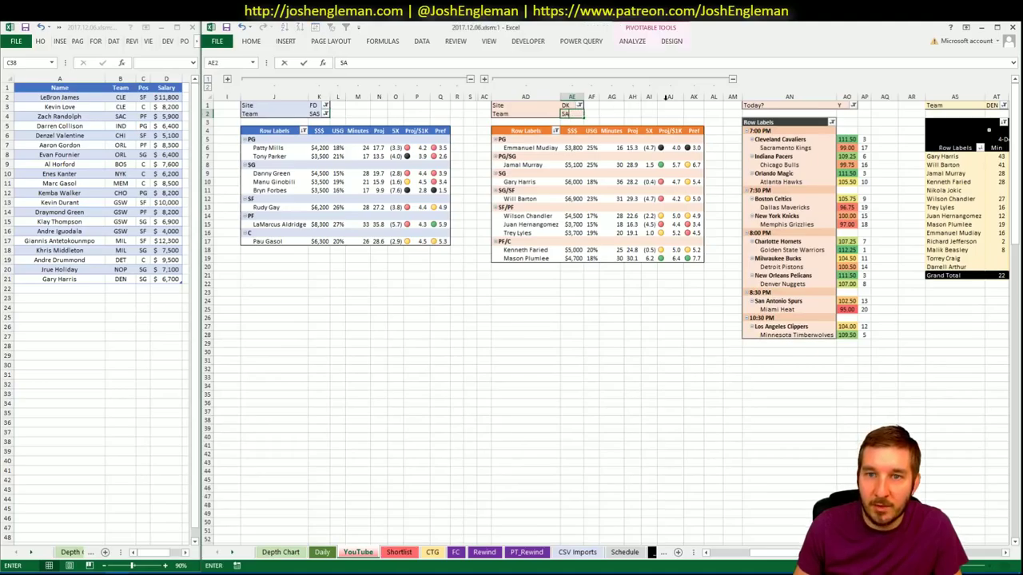
pyautogui.press('Return')
pyautogui.click(988, 105)
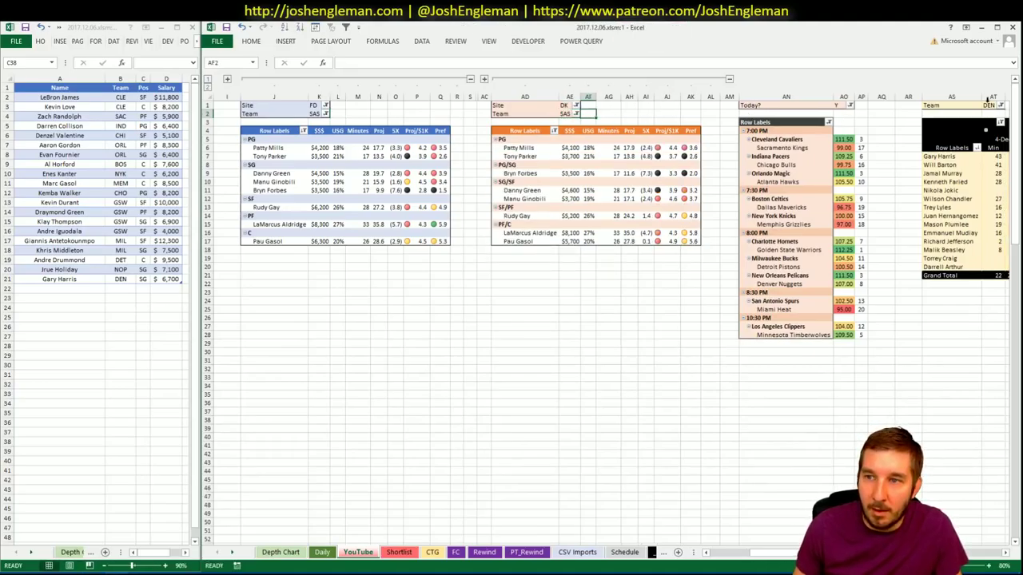
pyautogui.write('SAS')
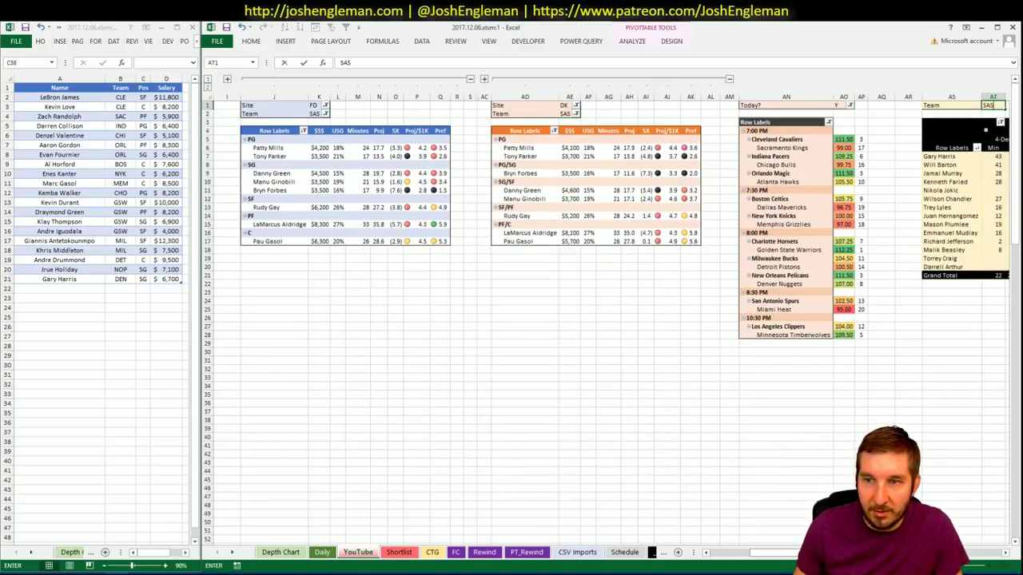
pyautogui.press('Return')
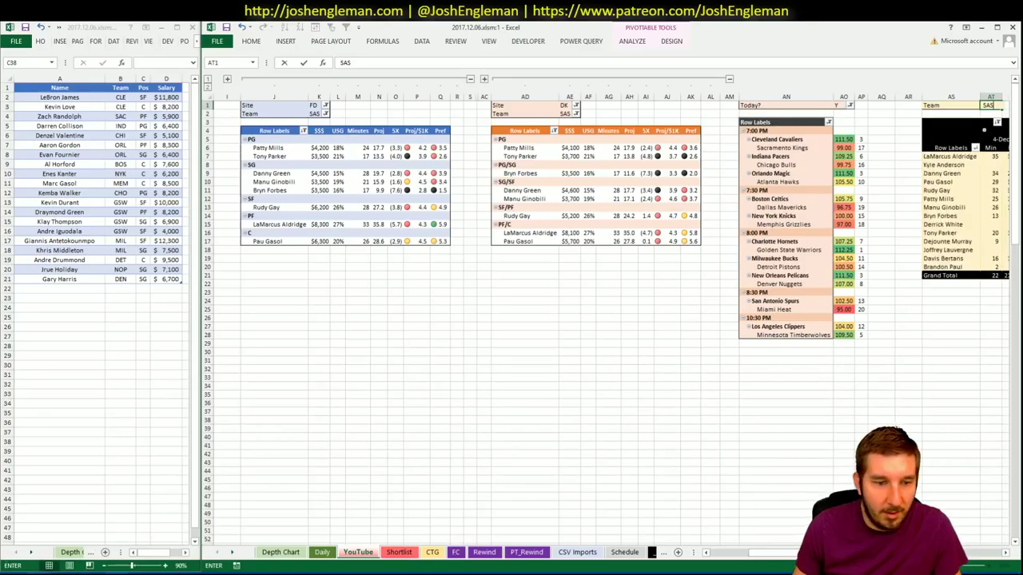
pyautogui.hotkey('alt', 'Tab')
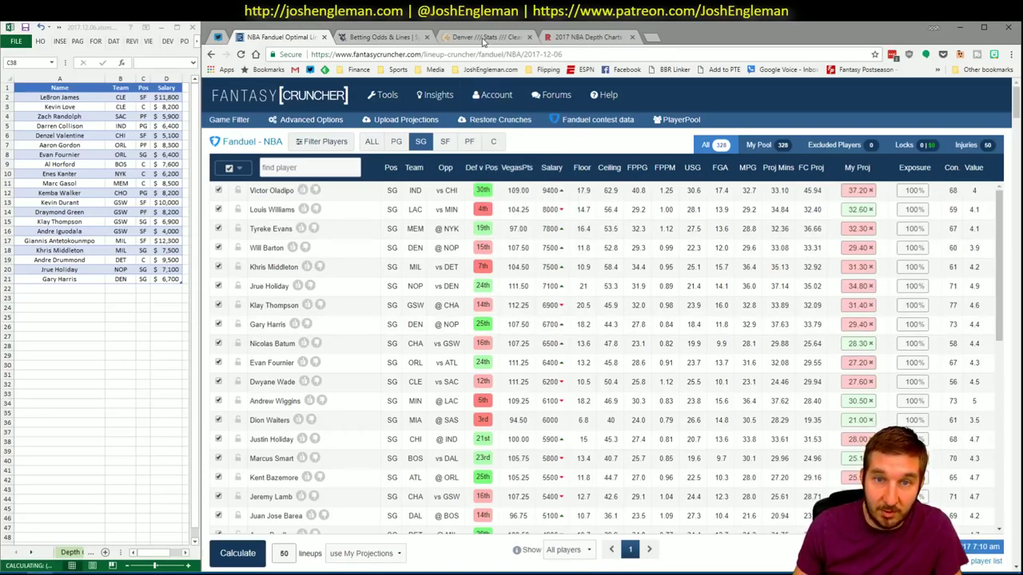
# - Search Cleaning the Glass for 'san' and open the San Antonio Spurs team stats
pyautogui.click(483, 38)
pyautogui.click(373, 117)
pyautogui.write('san')
pyautogui.press('Return')
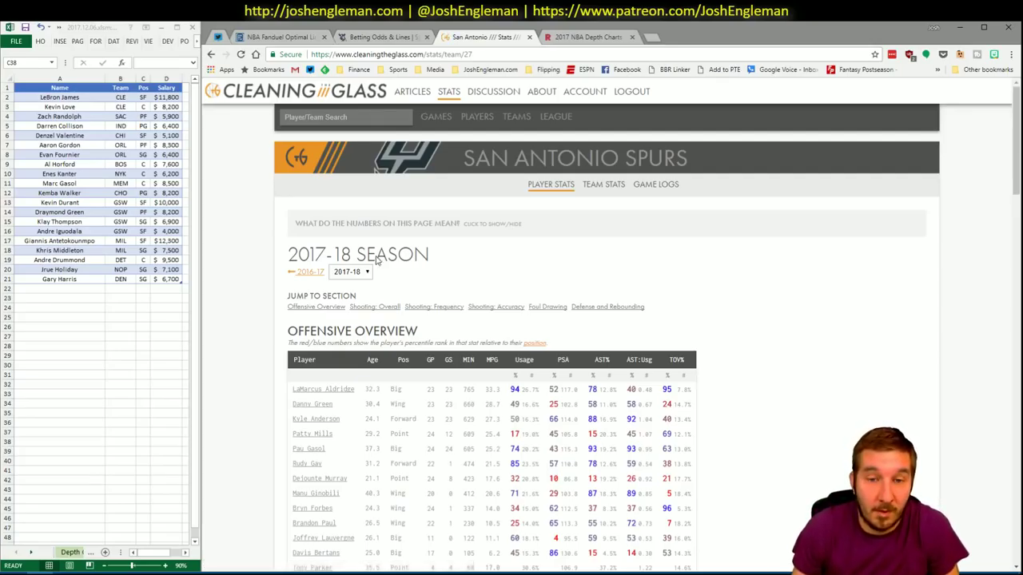
# - Select and copy the Spurs Shooting: Frequency table for Excel's CTG sheet
pyautogui.click(441, 309)
pyautogui.moveTo(796, 454); pyautogui.dragTo(295, 259)
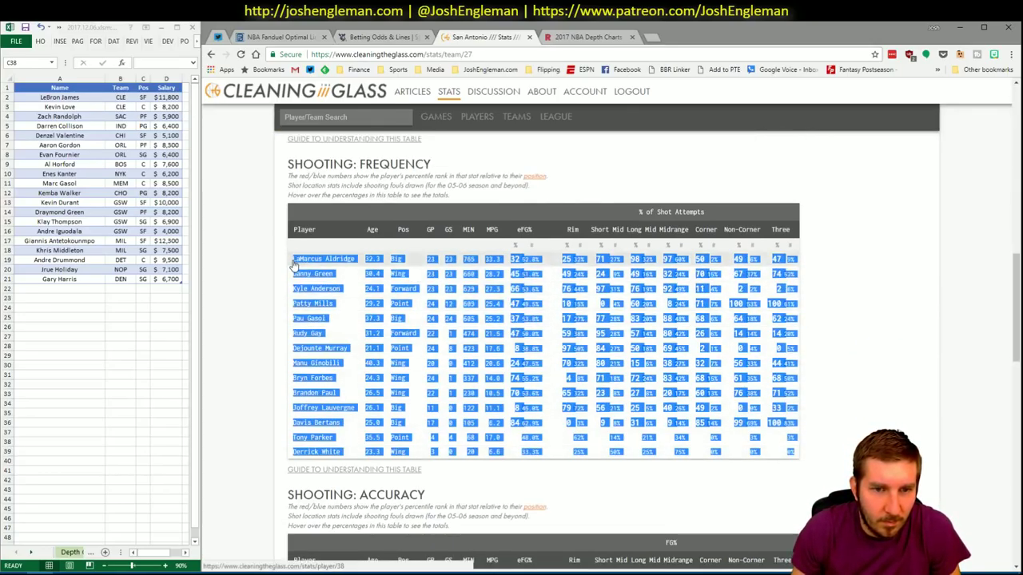
pyautogui.hotkey('alt', 'Tab')
pyautogui.click(433, 553)
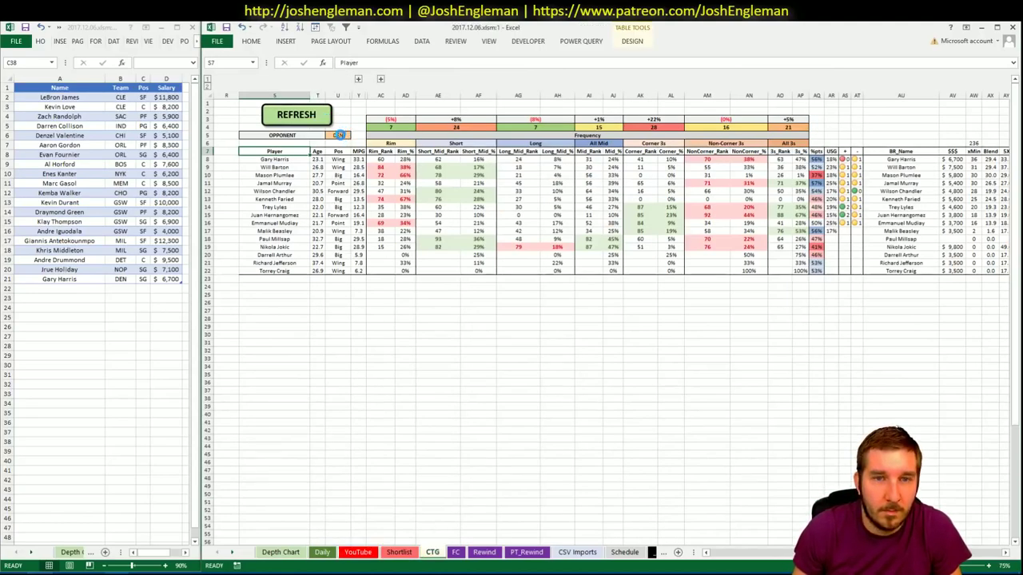
# - Set the Spurs' opponent on the CTG sheet to MEM, then open the YouTube sheet
pyautogui.click(339, 135)
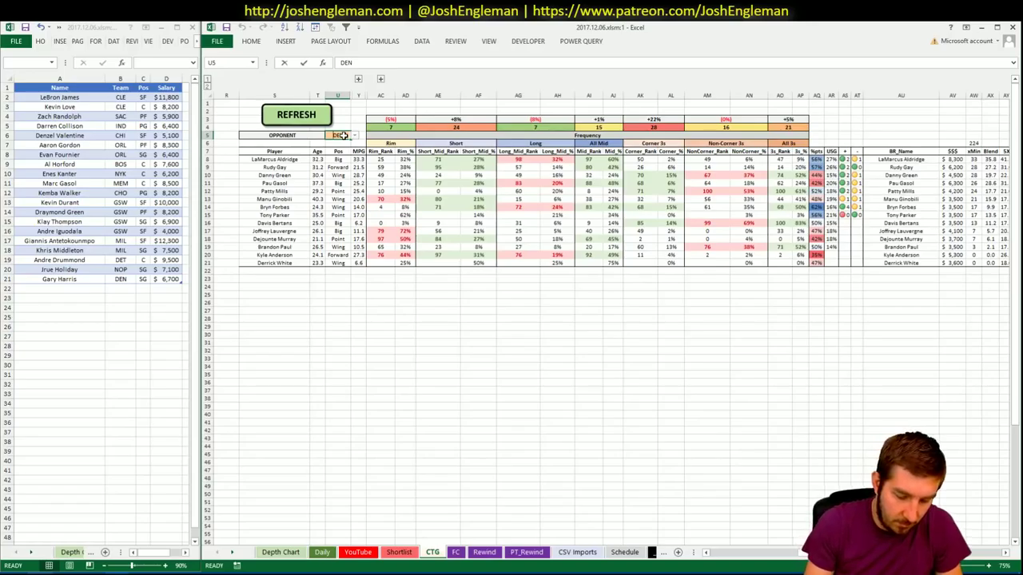
pyautogui.write('MEM')
pyautogui.press('Return')
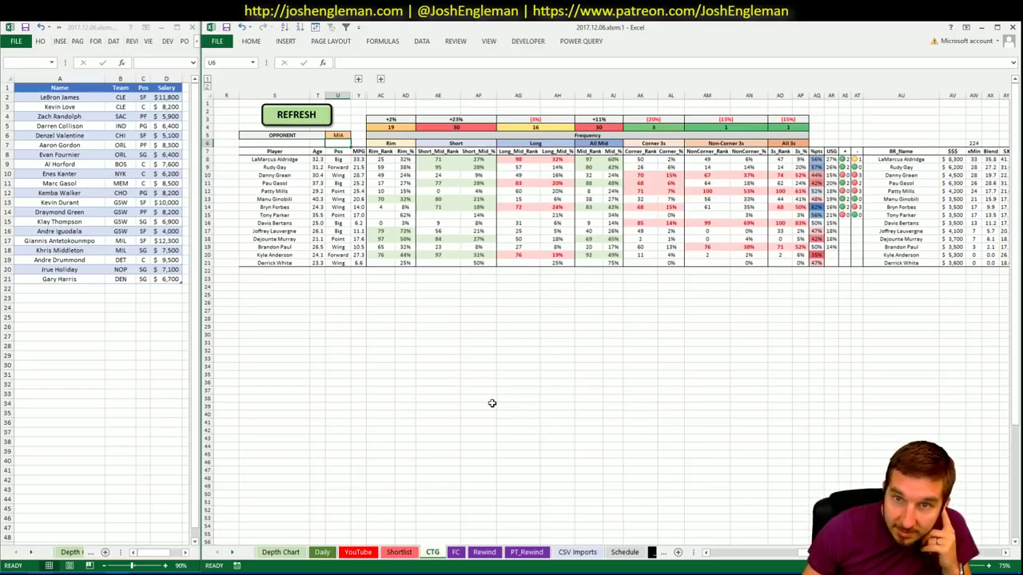
pyautogui.click(358, 552)
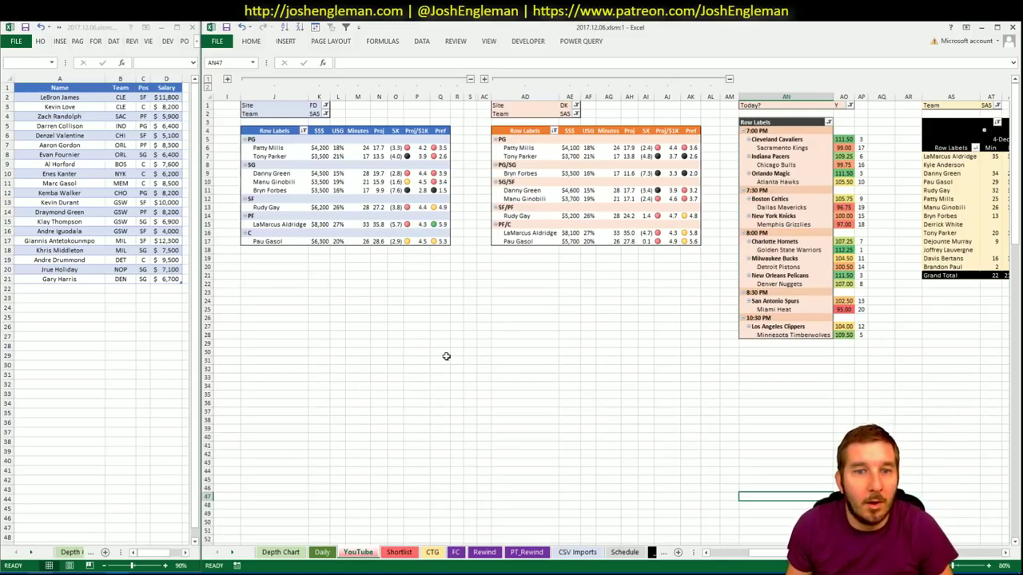
pyautogui.hotkey('alt', 'Tab')
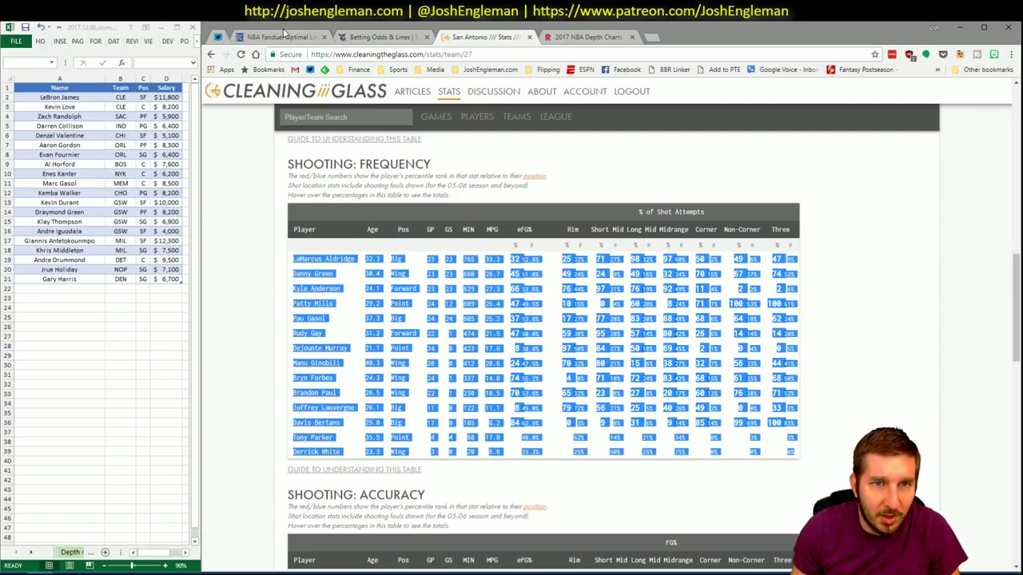
pyautogui.click(285, 36)
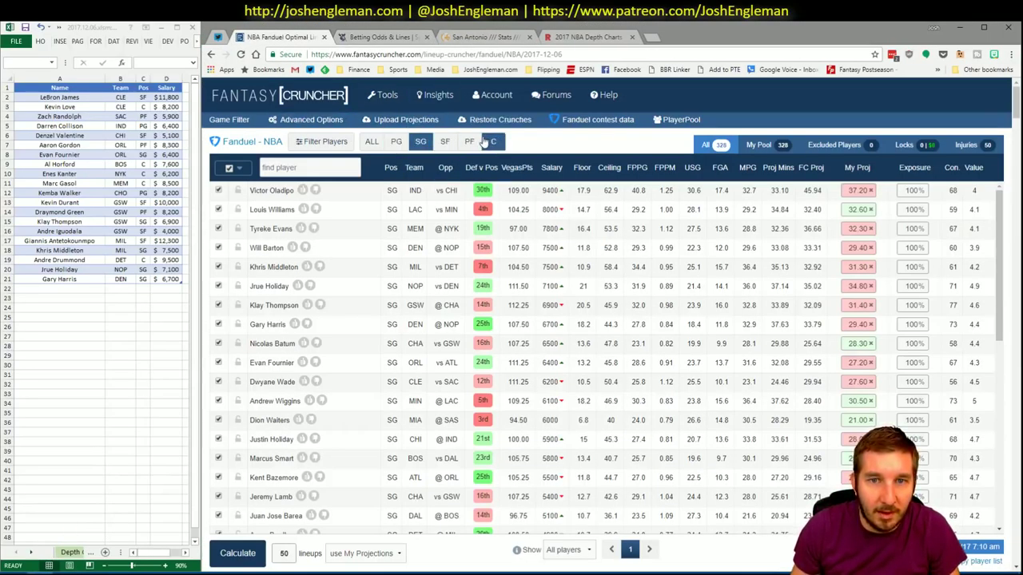
pyautogui.click(280, 210)
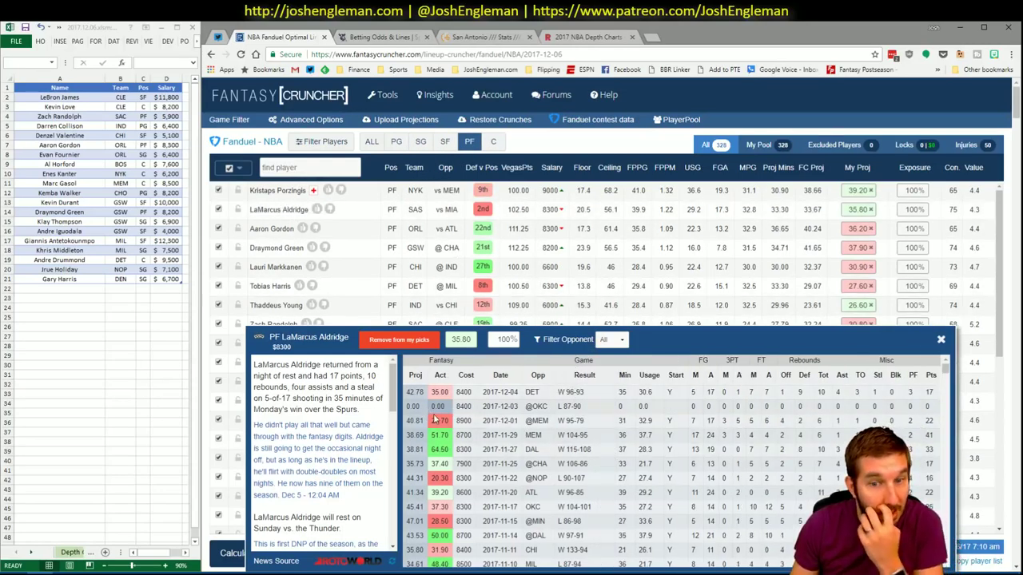
pyautogui.click(940, 340)
pyautogui.hotkey('alt', 'Tab')
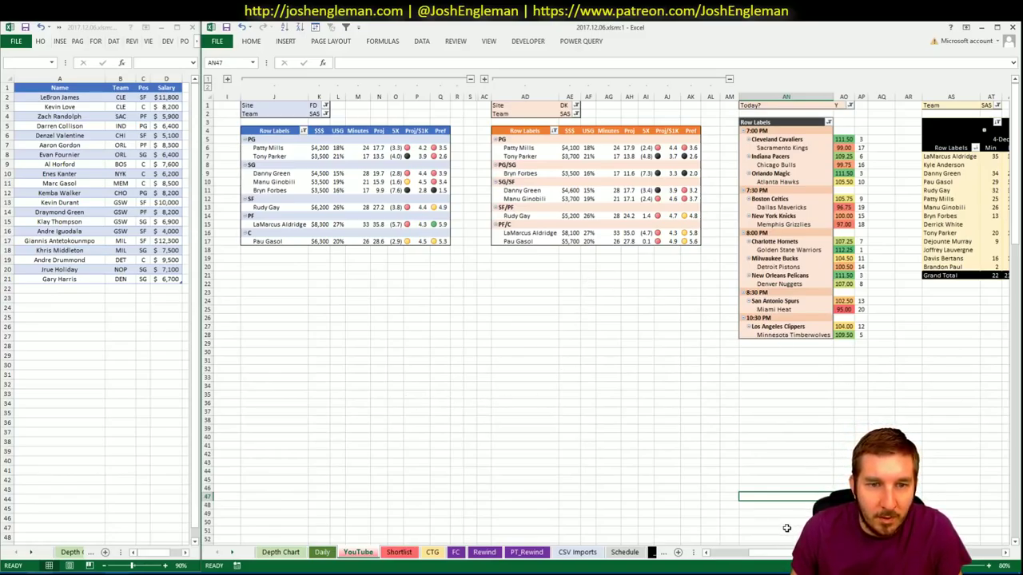
# - Enter LaMarcus Aldridge in the first empty row of the shortlist
pyautogui.hscroll(6, 607, 320)
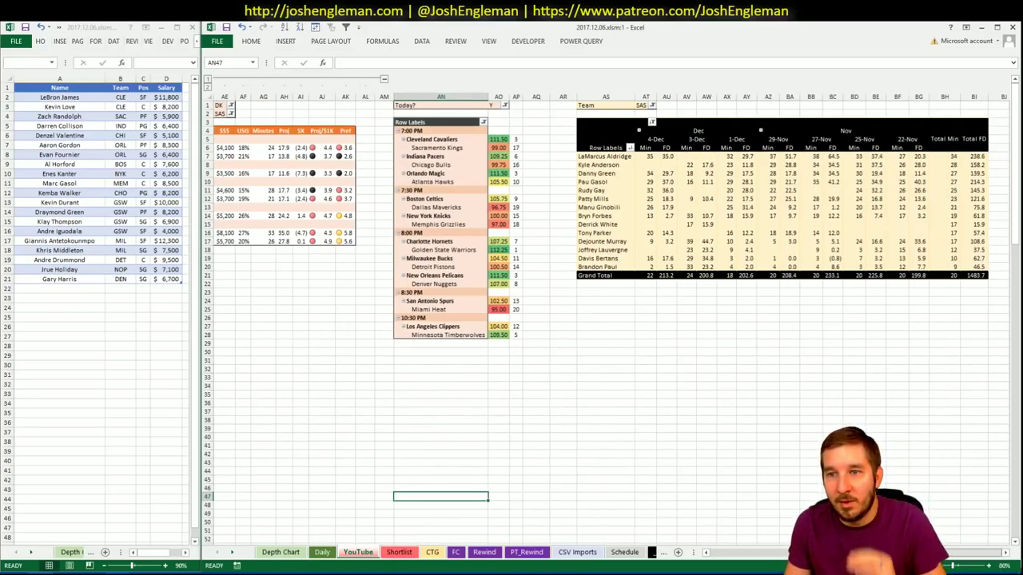
pyautogui.hscroll(-6, 1011, 564)
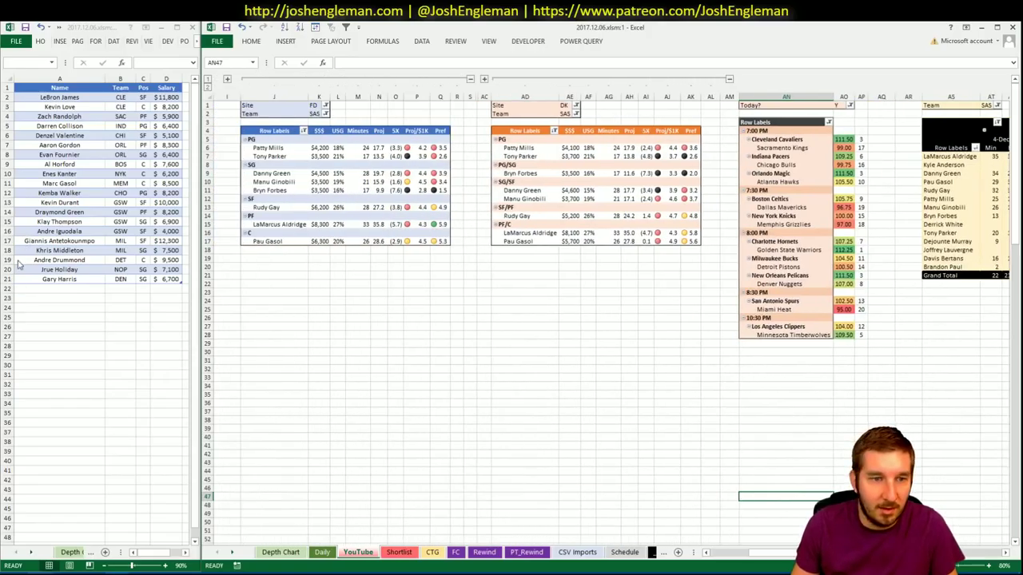
pyautogui.click(70, 287)
pyautogui.write('La')
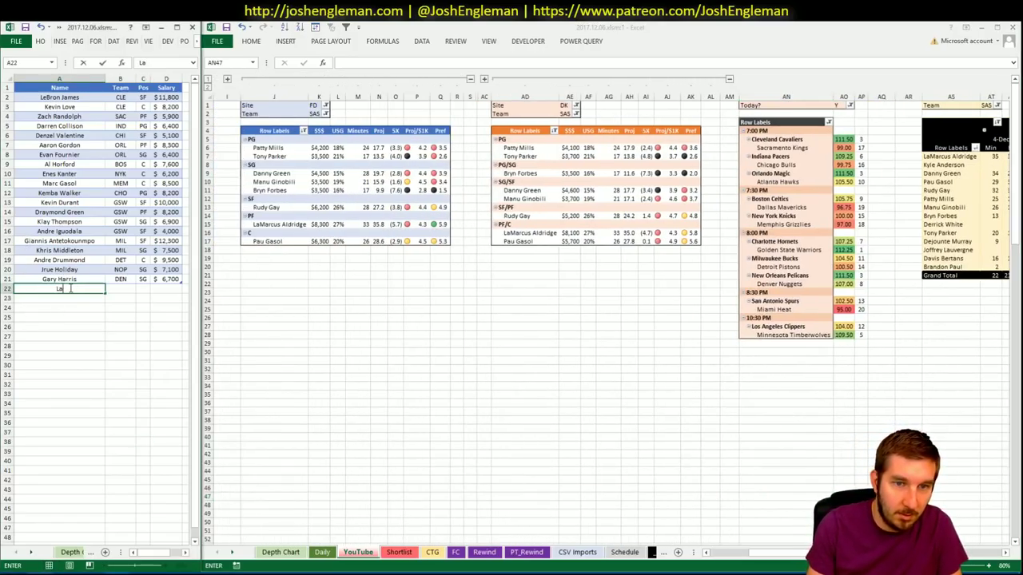
pyautogui.write('rMarcus Aldridge')
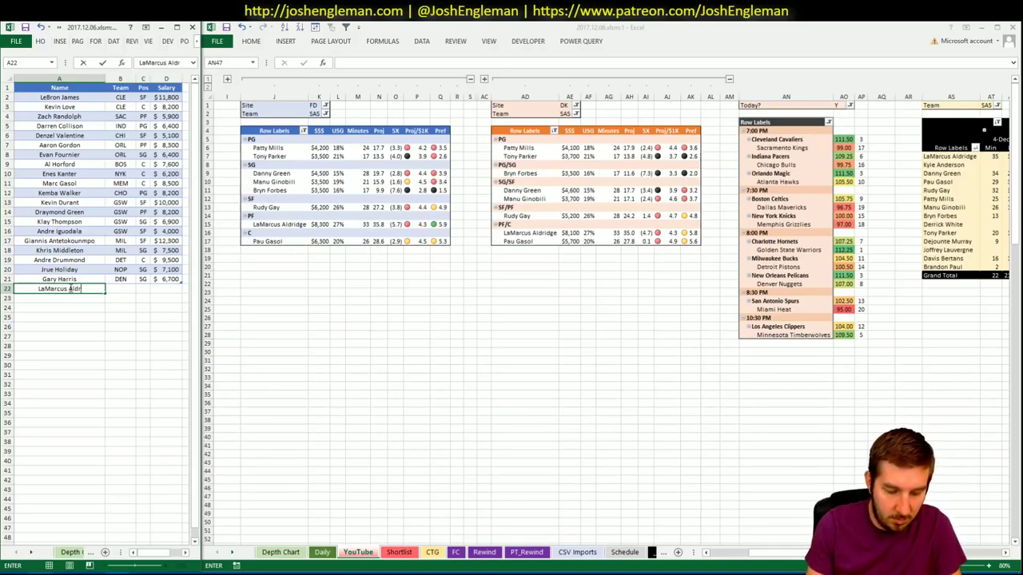
pyautogui.press('Return')
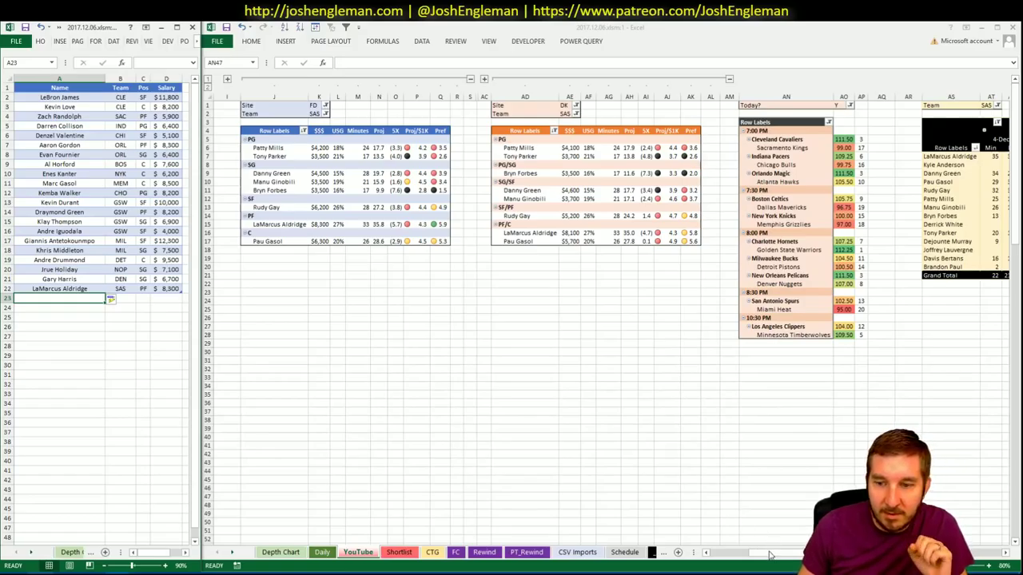
# - Add Rudy Gay on the next shortlist row and correct the entry's spelling
pyautogui.moveTo(769, 554); pyautogui.dragTo(779, 553)
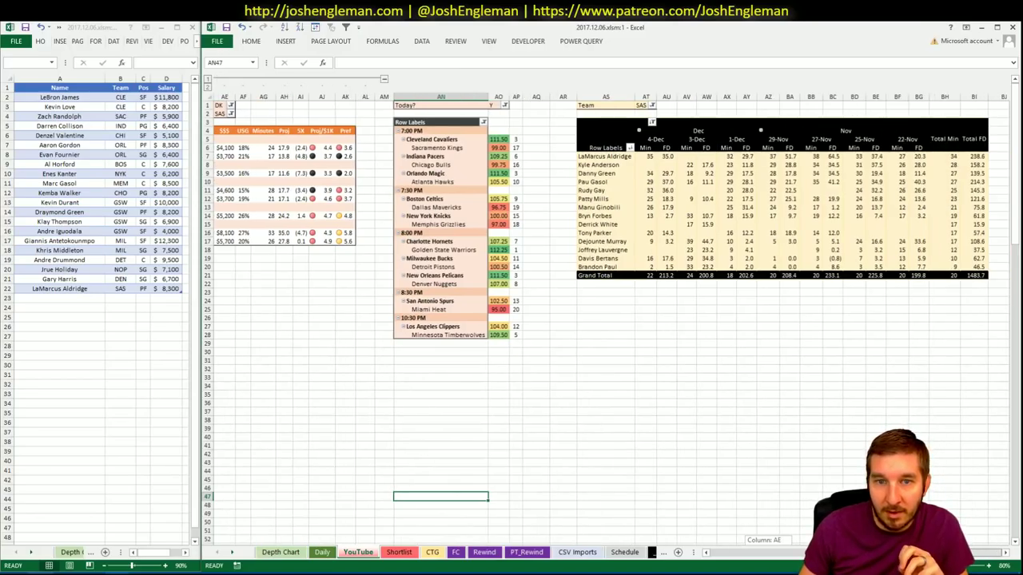
pyautogui.moveTo(779, 554); pyautogui.dragTo(767, 554)
pyautogui.click(75, 296)
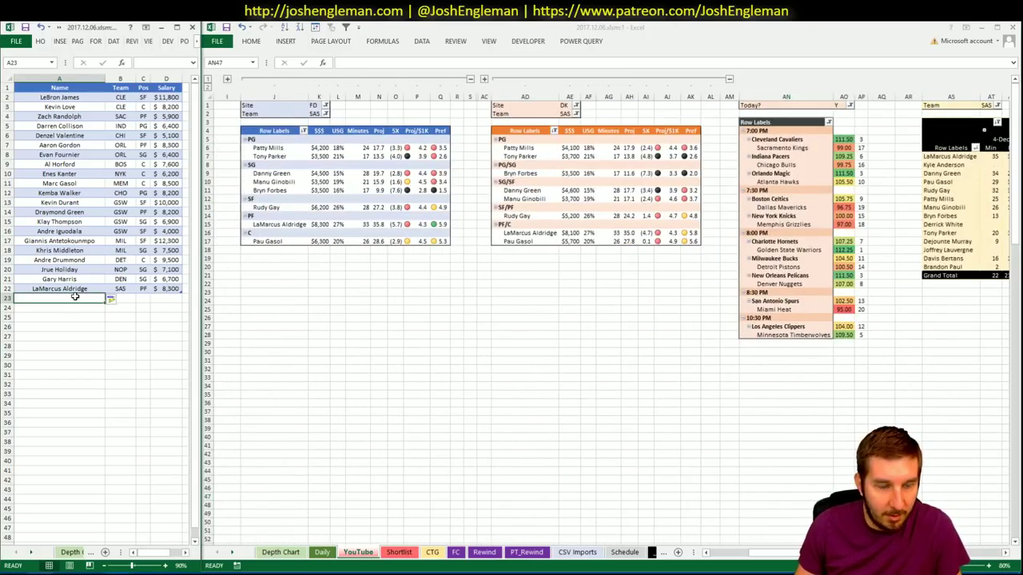
pyautogui.write('Rudy Gay')
pyautogui.press('Return')
pyautogui.doubleClick(74, 296)
pyautogui.press('BackSpace')
pyautogui.press('BackSpace')
pyautogui.press('BackSpace')
pyautogui.write('Gay')
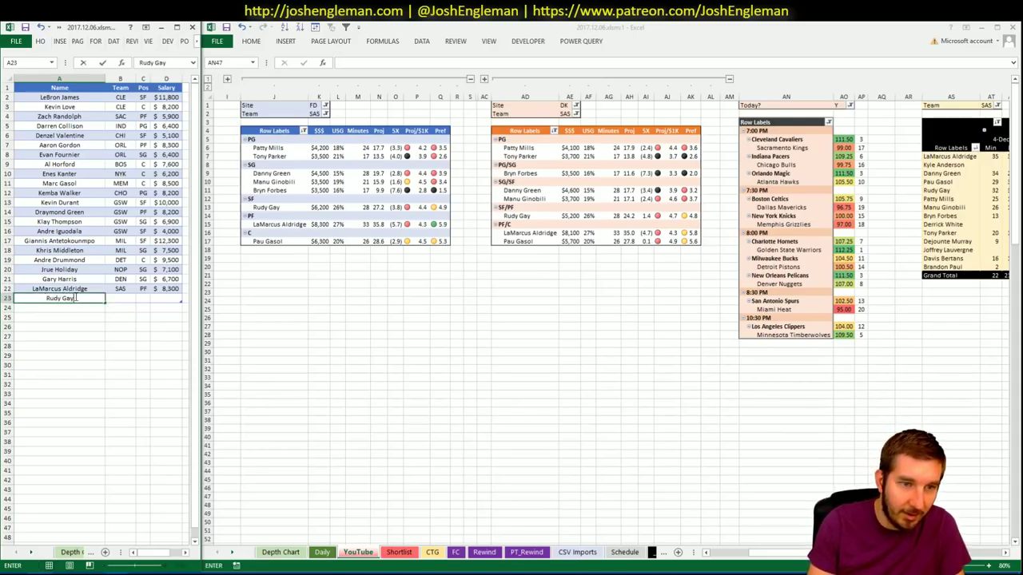
pyautogui.press('Return')
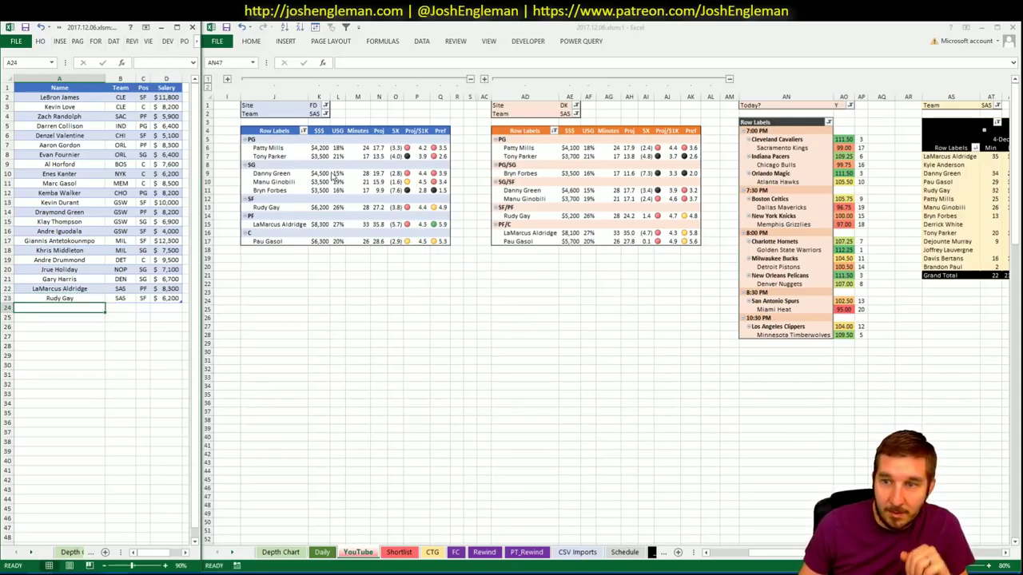
pyautogui.click(317, 114)
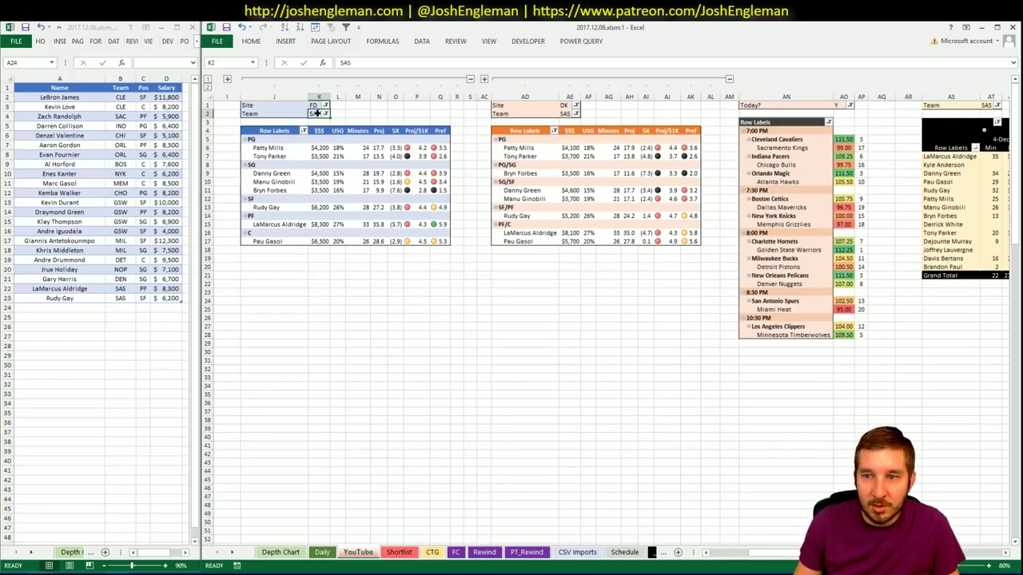
# - Filter the FanDuel, DraftKings and minutes pivots to MIA
pyautogui.write('MIA')
pyautogui.press('Return')
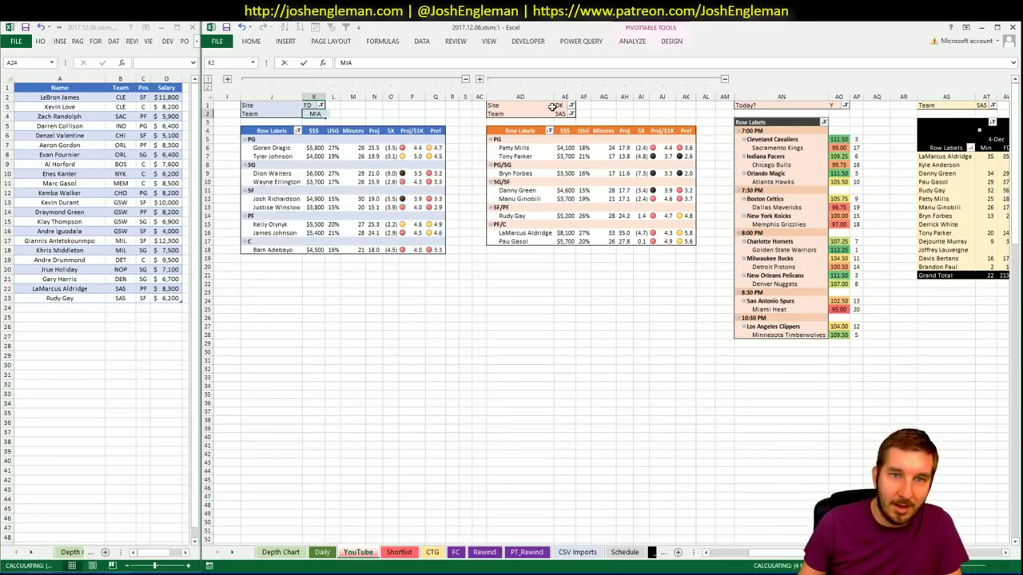
pyautogui.click(563, 114)
pyautogui.write('MIA')
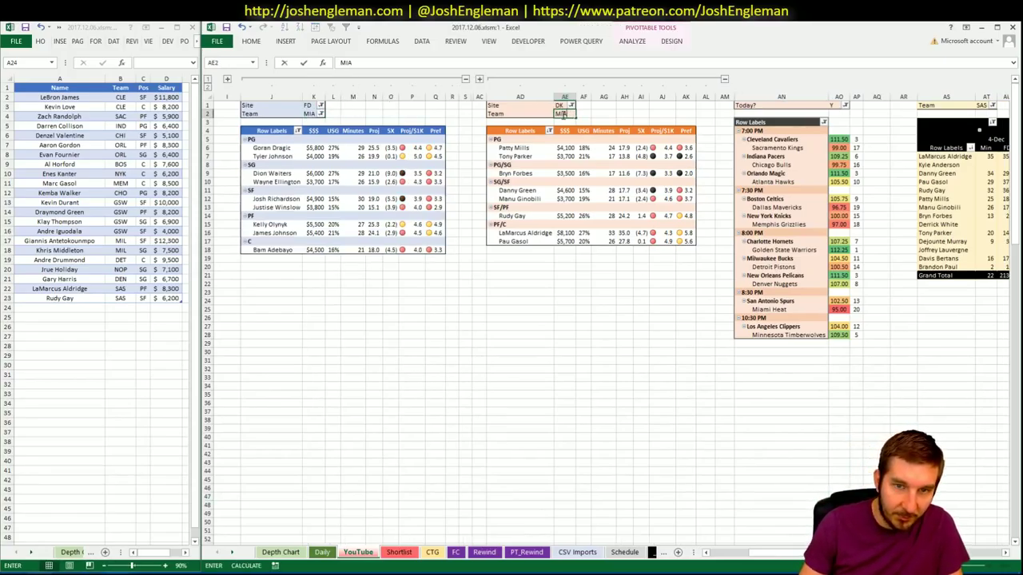
pyautogui.press('Return')
pyautogui.press('Right')
pyautogui.click(977, 105)
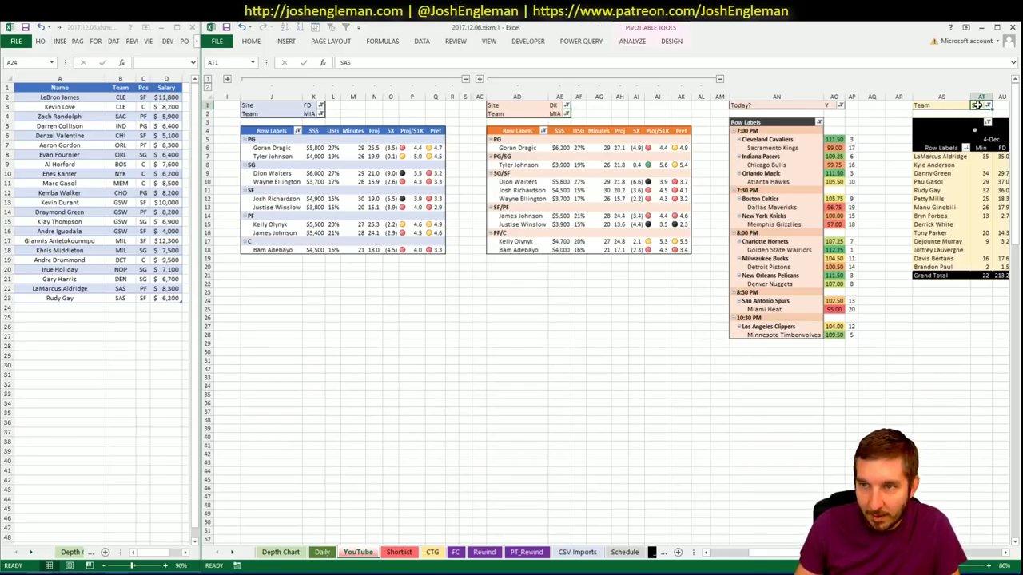
pyautogui.write('MIA')
pyautogui.press('Return')
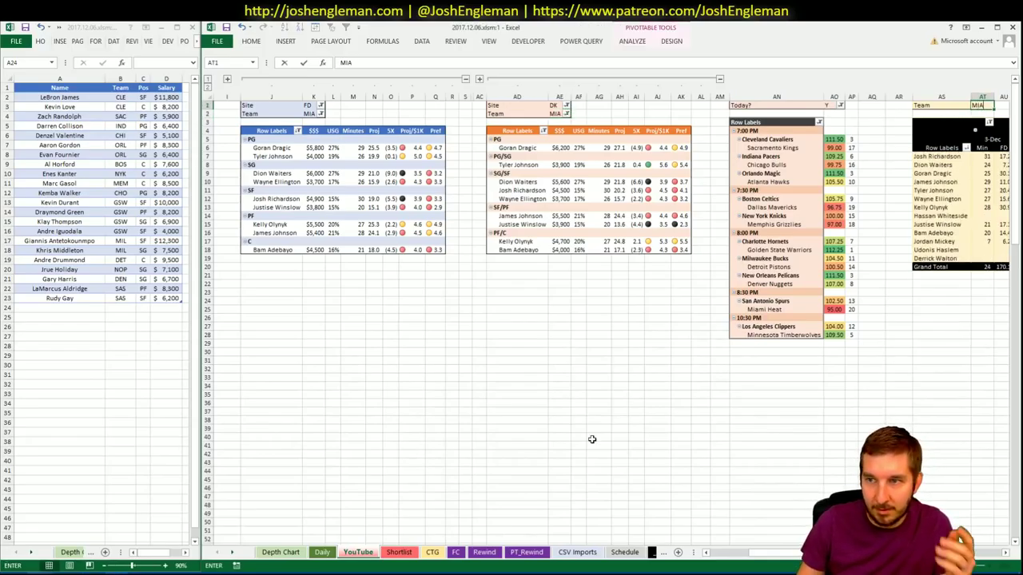
pyautogui.click(490, 286)
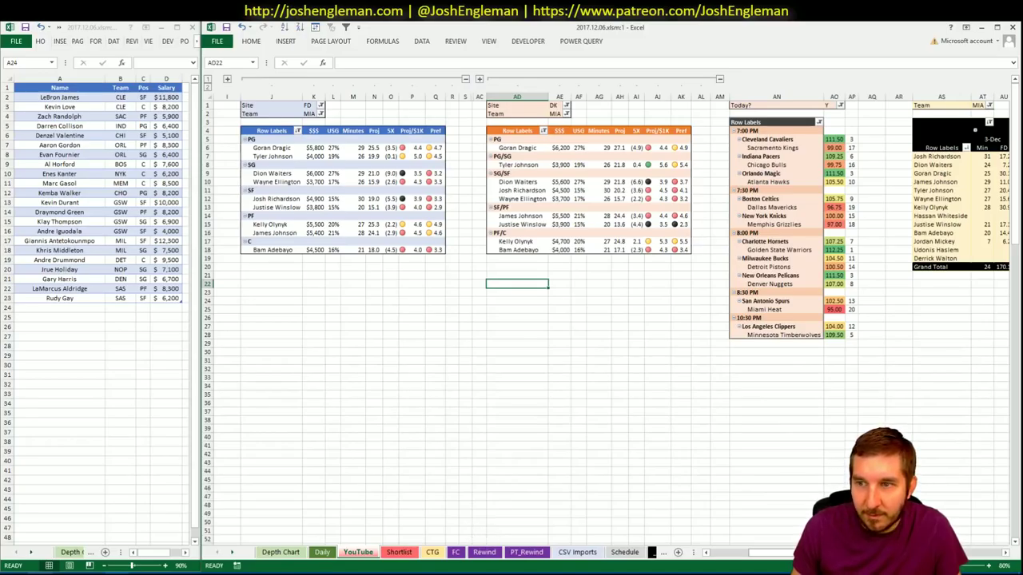
# - Switch the FanDuel and DraftKings pivots to LAC
pyautogui.hscroll(5, 607, 320)
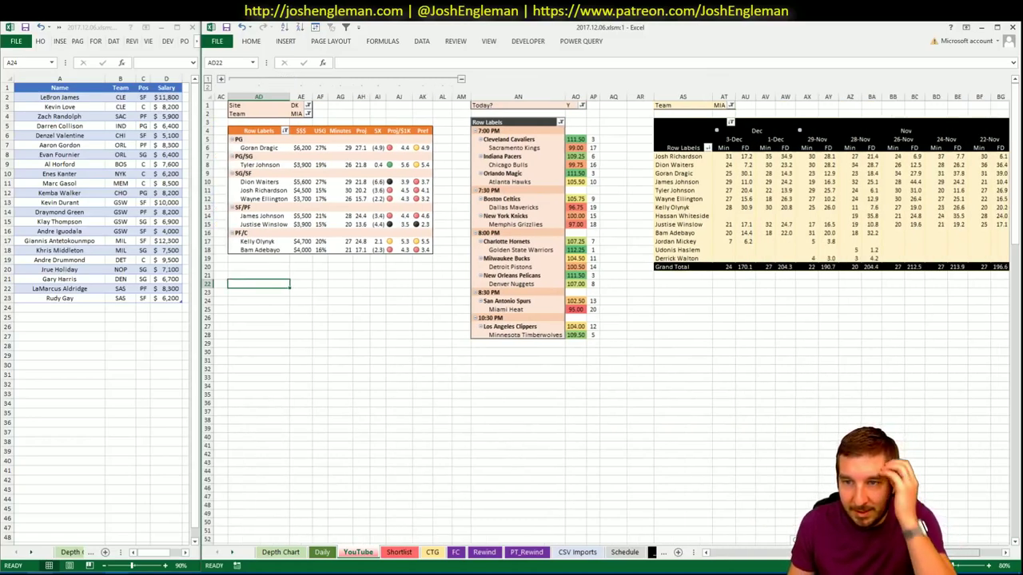
pyautogui.hscroll(-5, 784, 552)
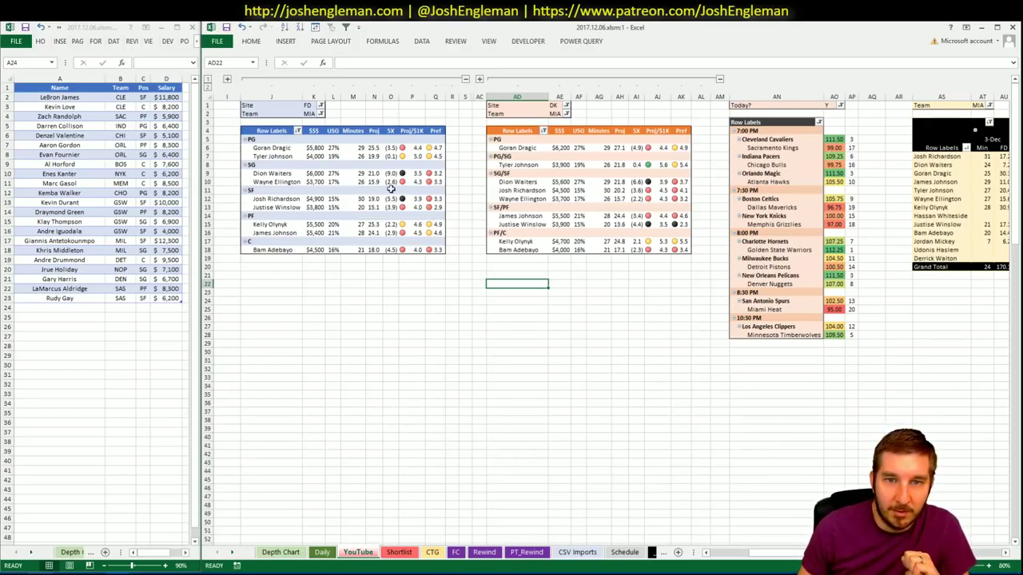
pyautogui.click(314, 113)
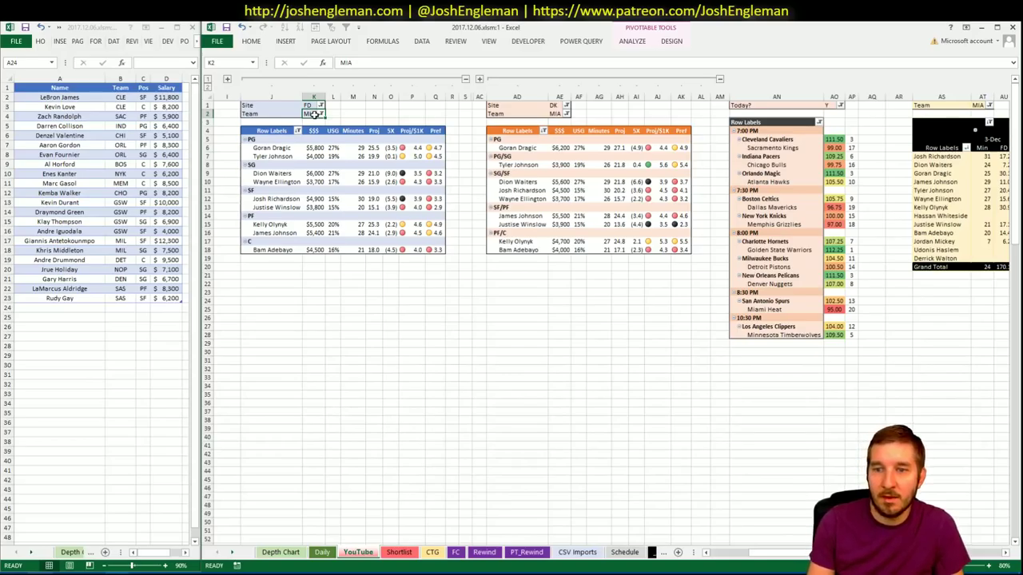
pyautogui.write('LAC')
pyautogui.press('Return')
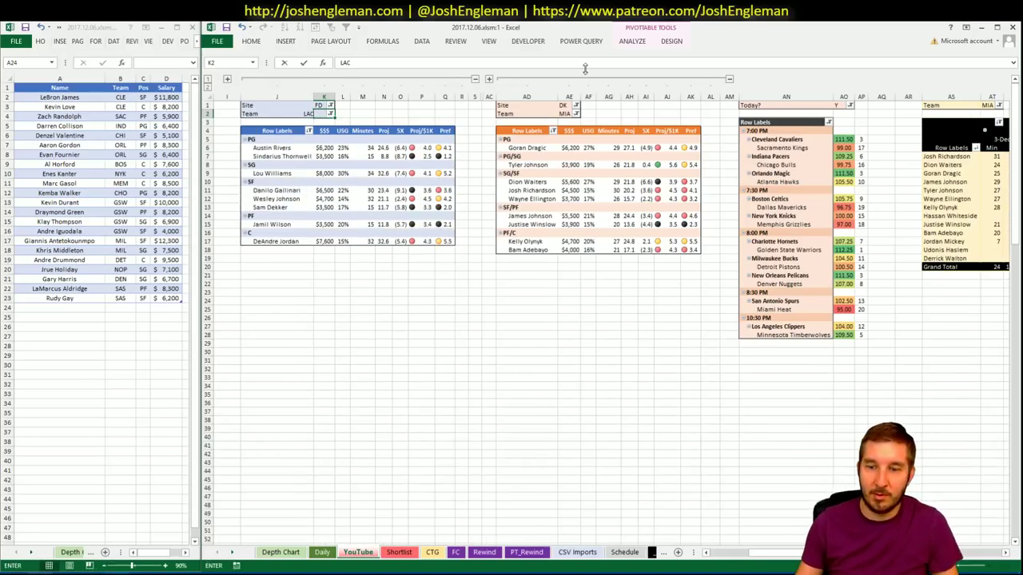
pyautogui.press('Right')
pyautogui.click(560, 112)
pyautogui.write('LAC')
pyautogui.press('Return')
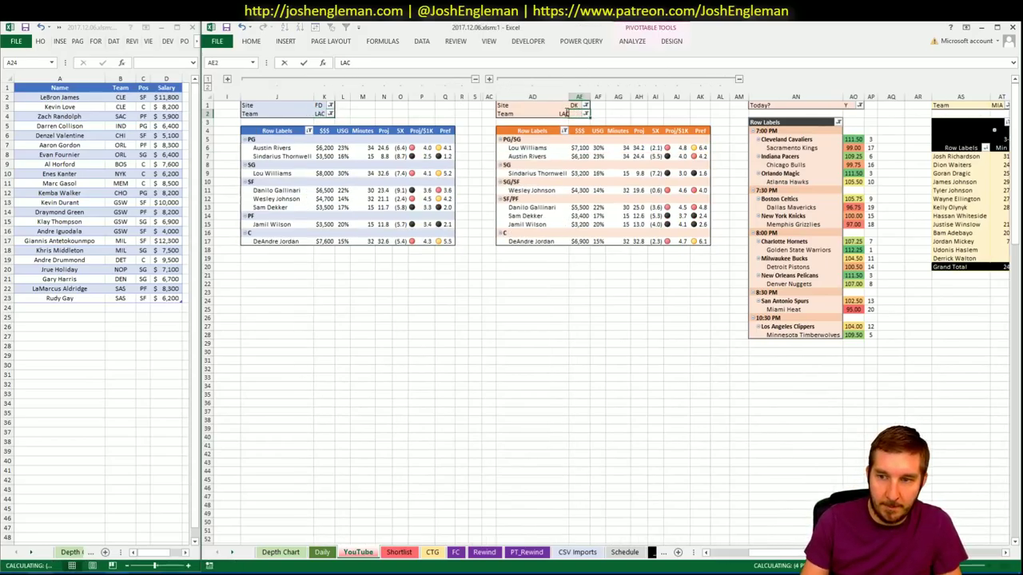
pyautogui.press('Down')
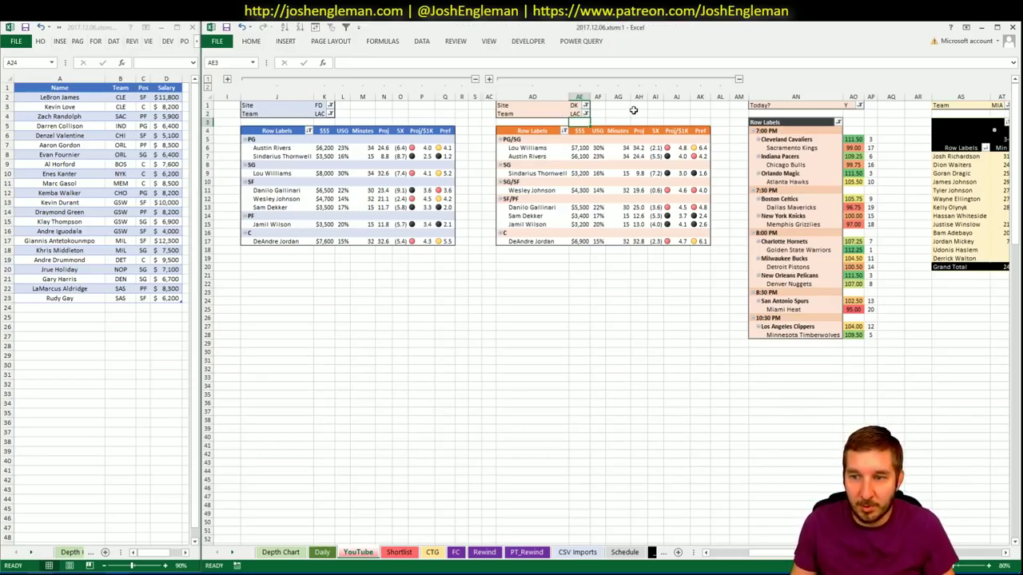
# - Look over the Clippers players in the pivots before returning to Fantasy Cruncher
pyautogui.click(597, 334)
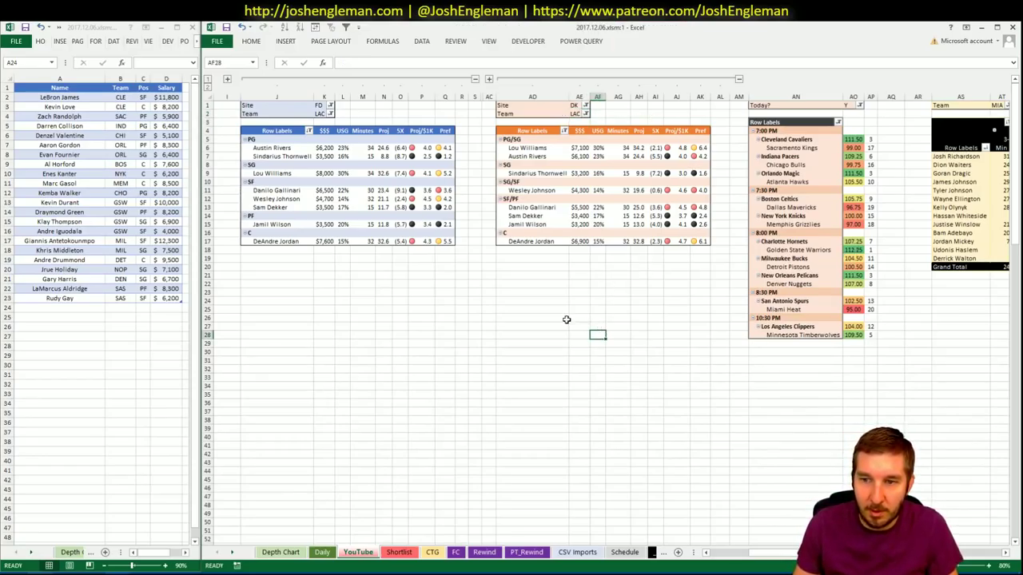
pyautogui.click(579, 297)
pyautogui.click(609, 293)
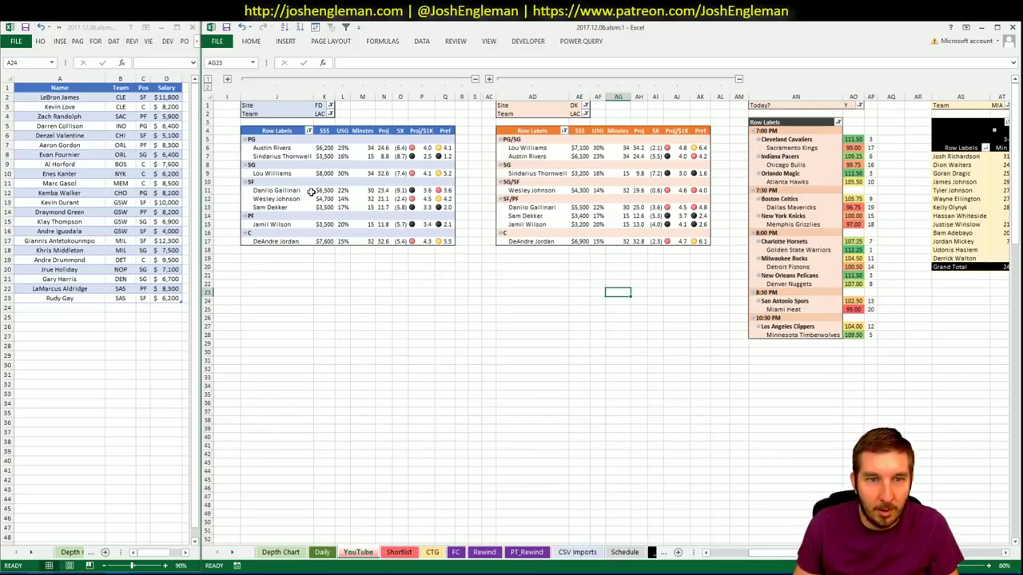
pyautogui.moveTo(326, 282); pyautogui.dragTo(326, 274)
pyautogui.click(333, 258)
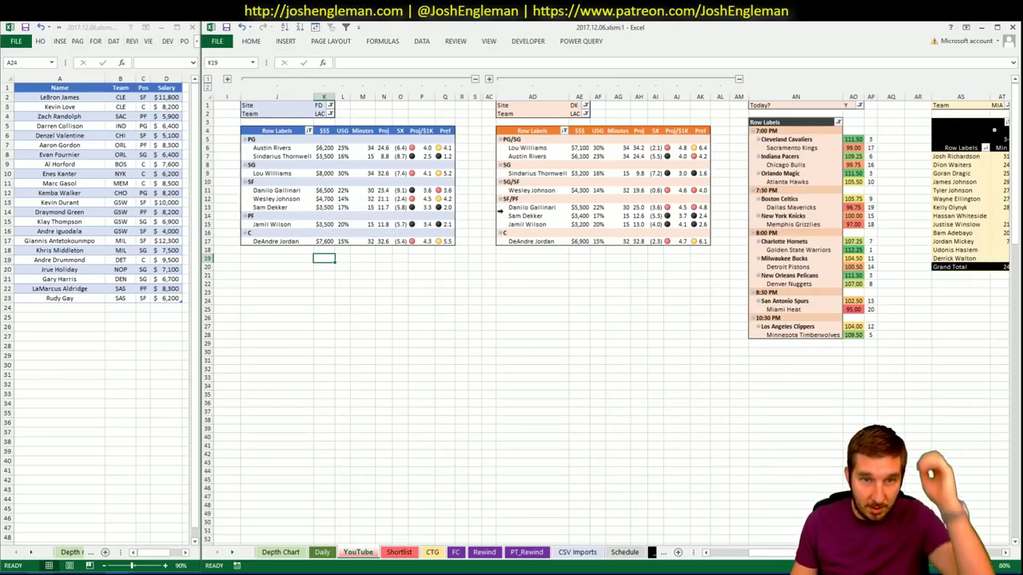
pyautogui.hotkey('alt', 'Tab')
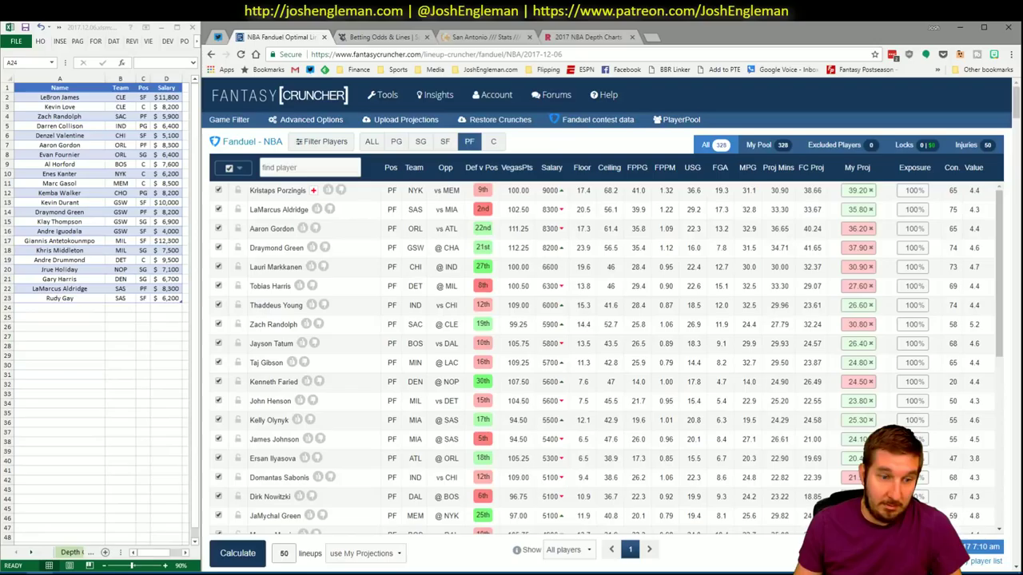
# - Check Louis Williams's game log in the shooting-guard pool
pyautogui.click(417, 144)
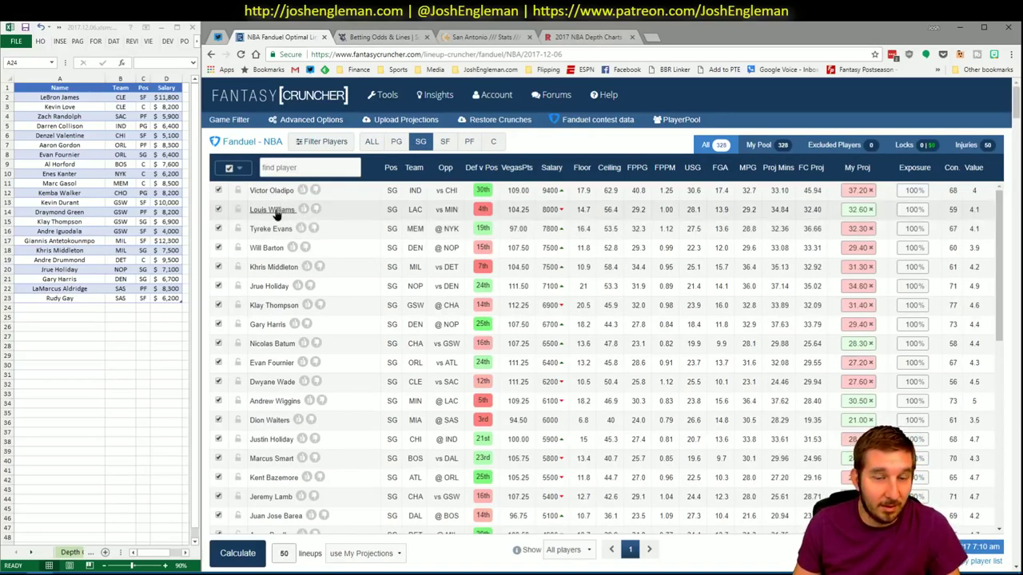
pyautogui.click(274, 211)
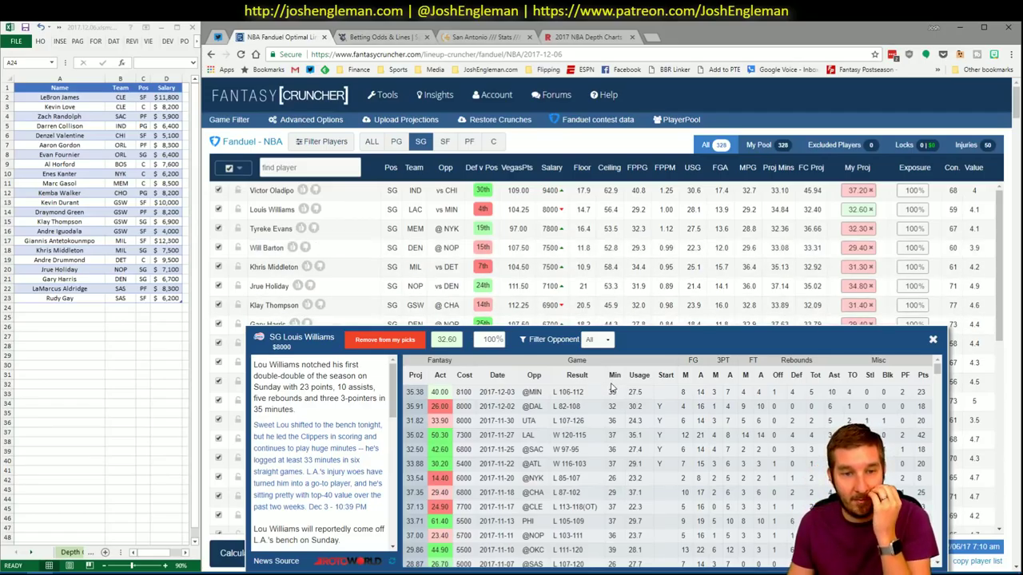
pyautogui.click(933, 341)
pyautogui.moveTo(114, 567)
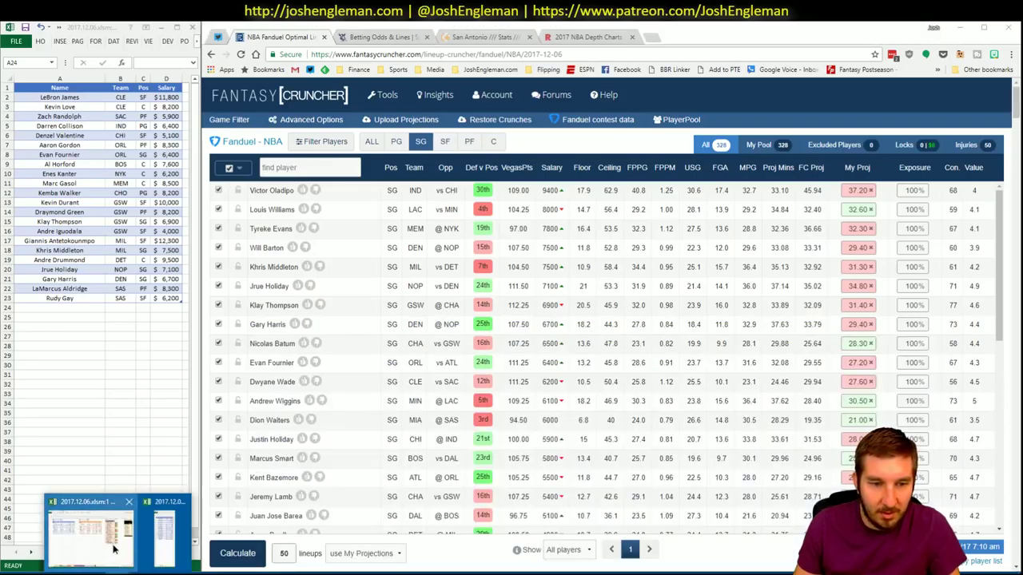
pyautogui.click(113, 549)
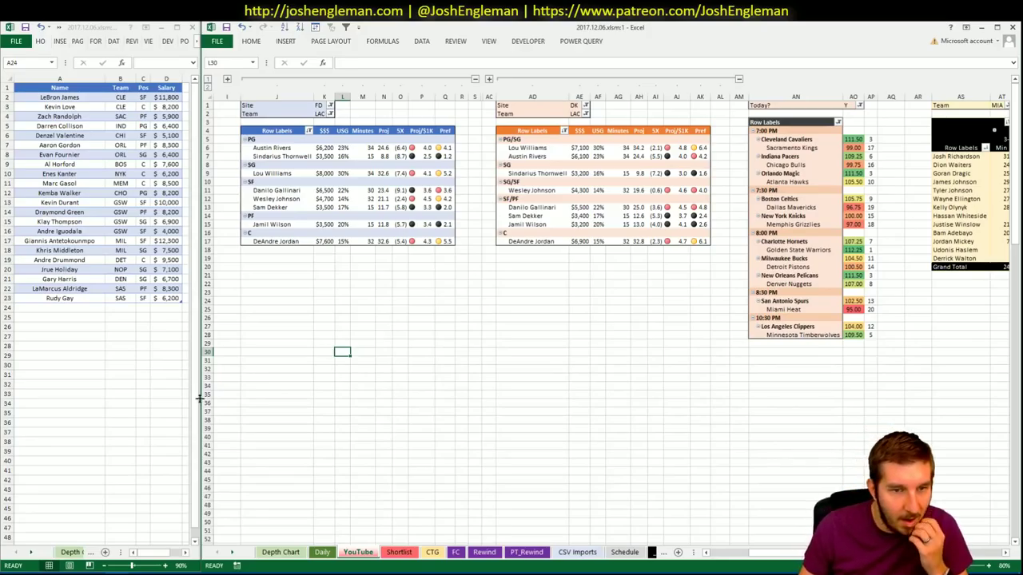
pyautogui.hotkey('alt', 'Tab')
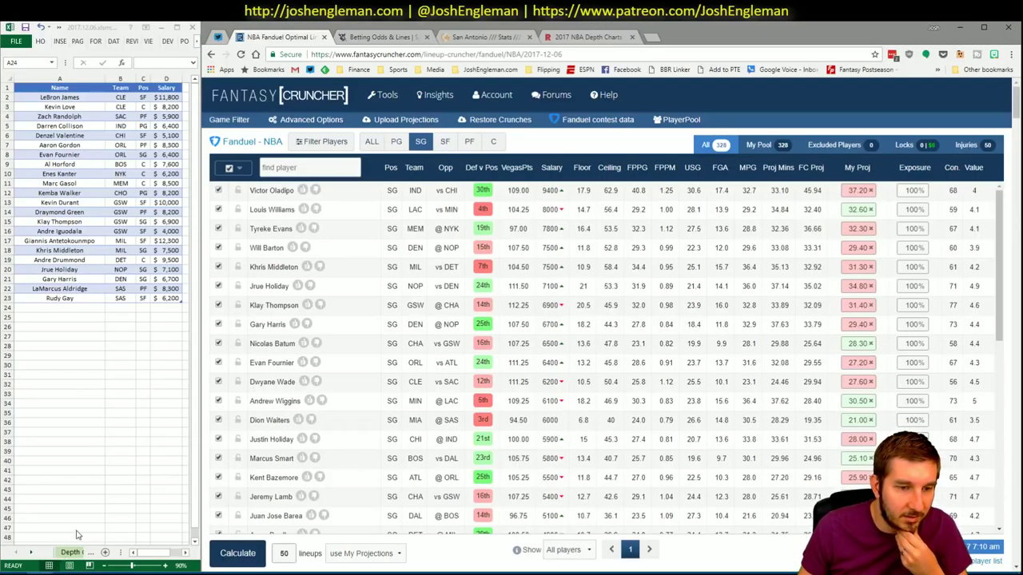
# - Review DeAndre Jordan's game log among centers, filtered to games against MIN
pyautogui.click(488, 146)
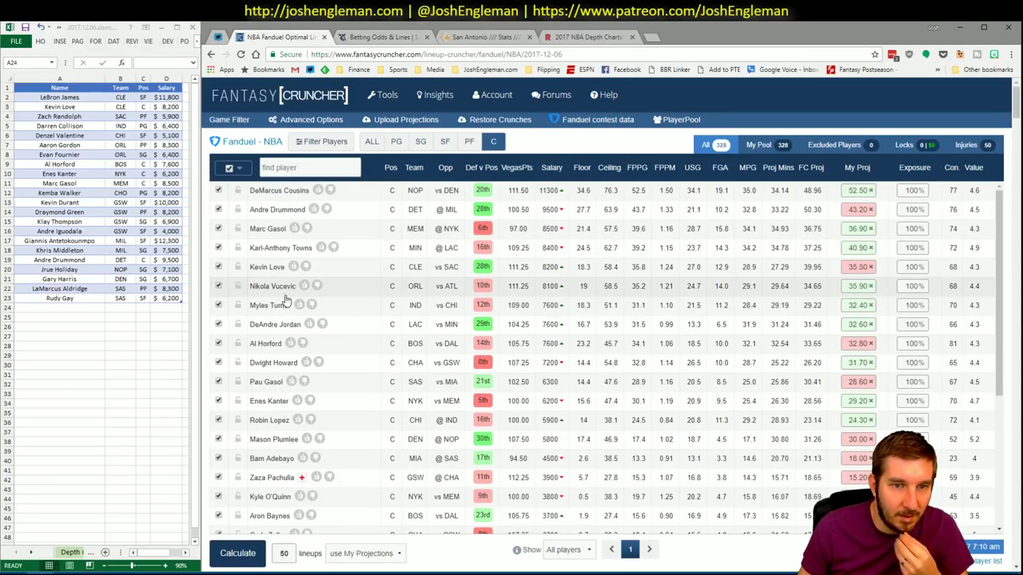
pyautogui.click(276, 325)
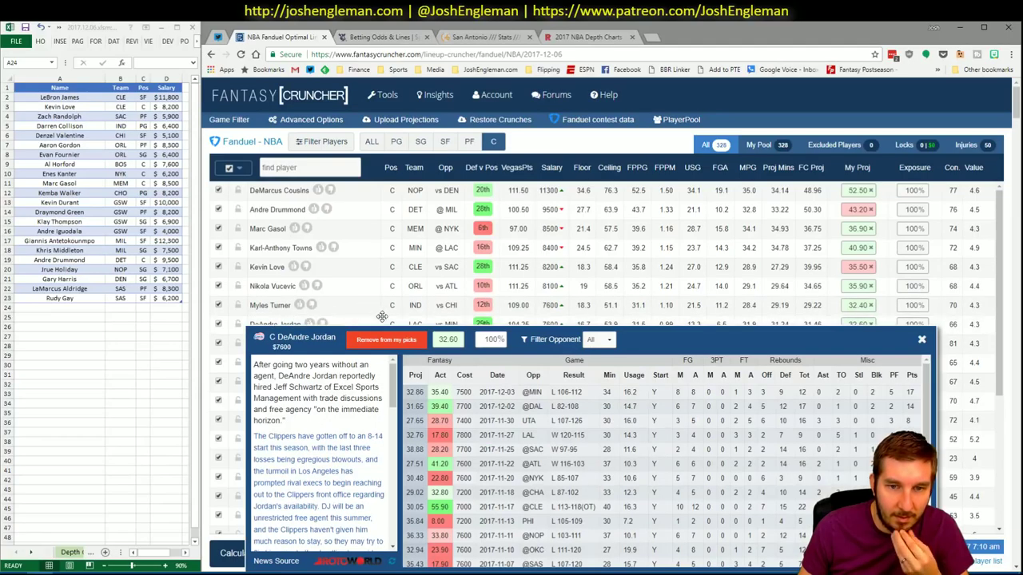
pyautogui.click(599, 339)
pyautogui.click(601, 362)
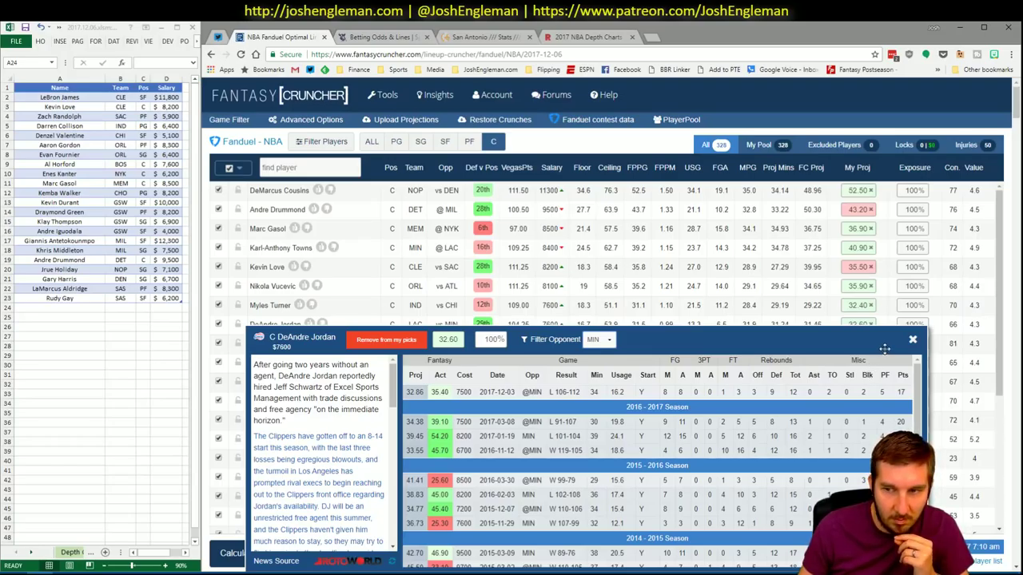
pyautogui.click(912, 339)
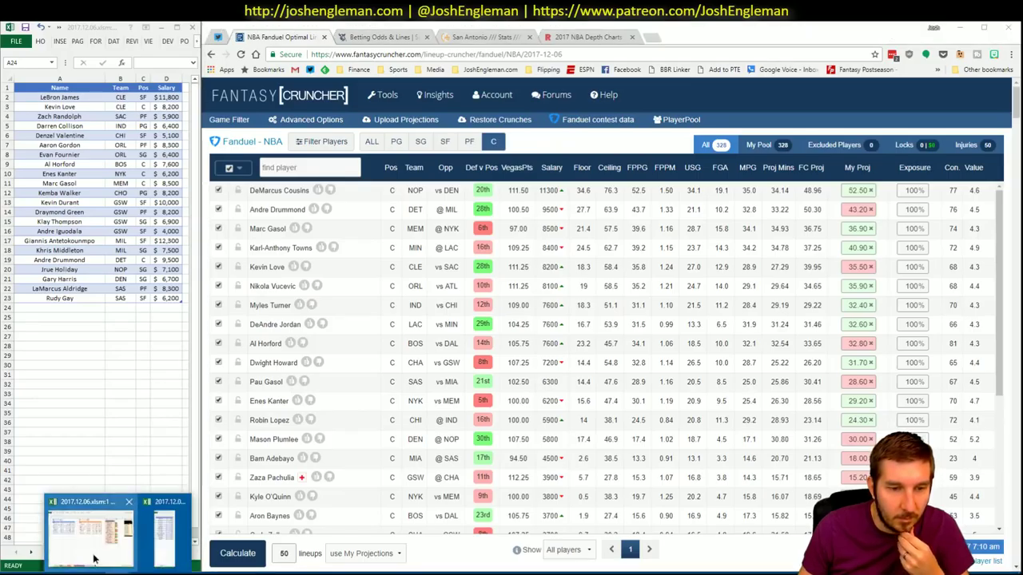
pyautogui.click(176, 519)
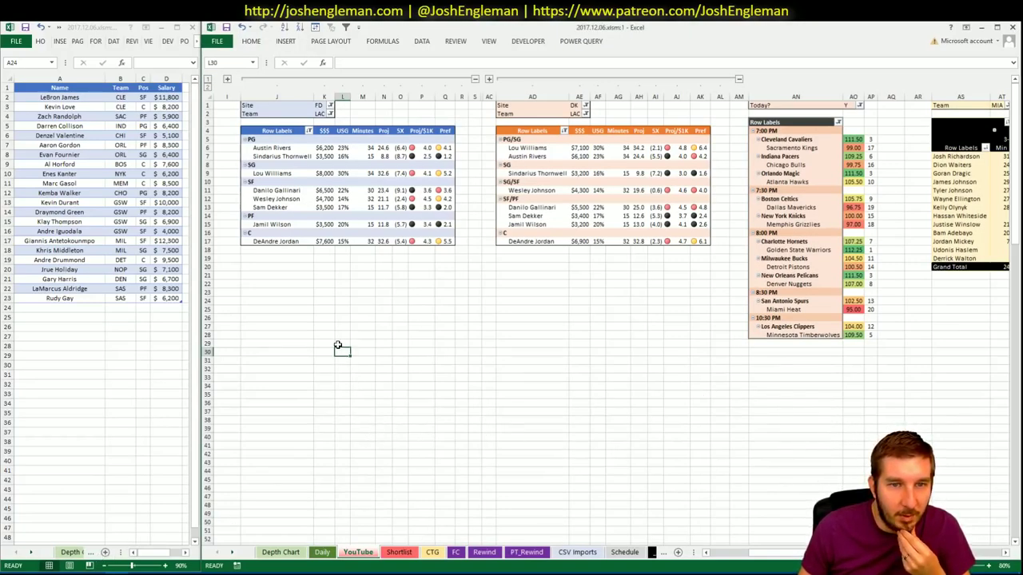
pyautogui.hotkey('alt', 'Tab')
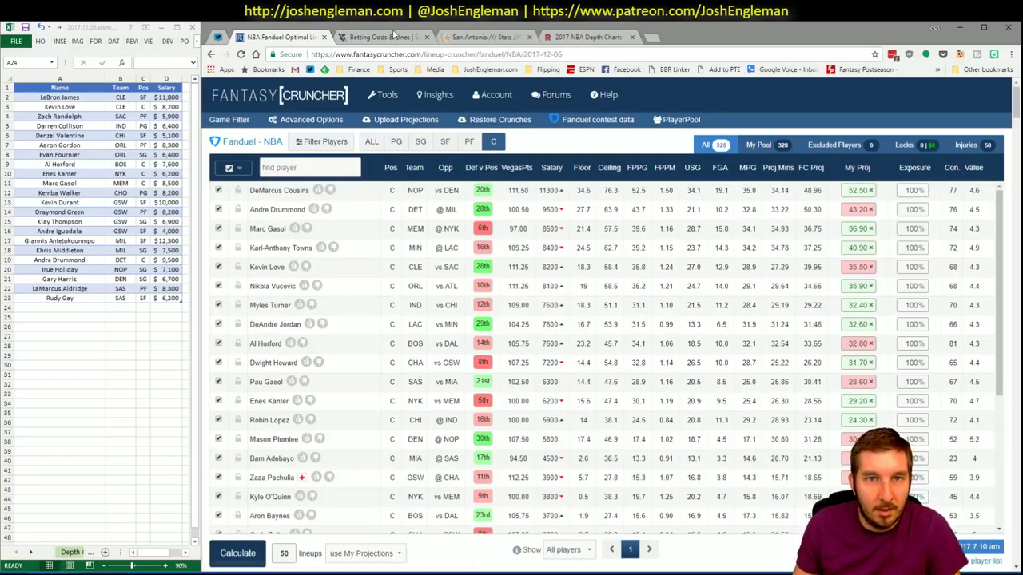
pyautogui.click(576, 37)
# - Find the Minnesota Timberwolves via 'minn' and copy their Shooting: Frequency table to the CTG sheet
pyautogui.click(477, 37)
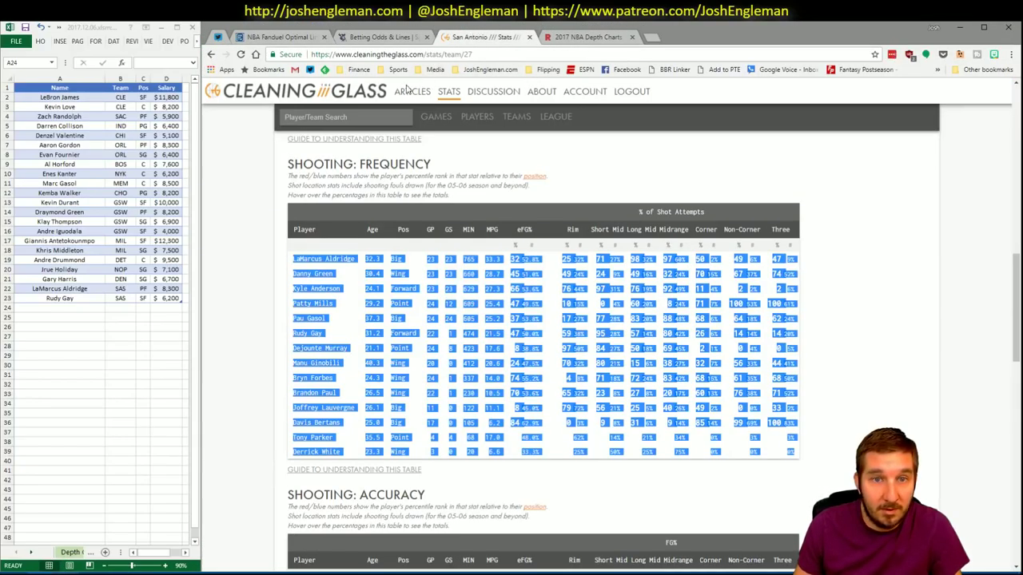
pyautogui.write('minn')
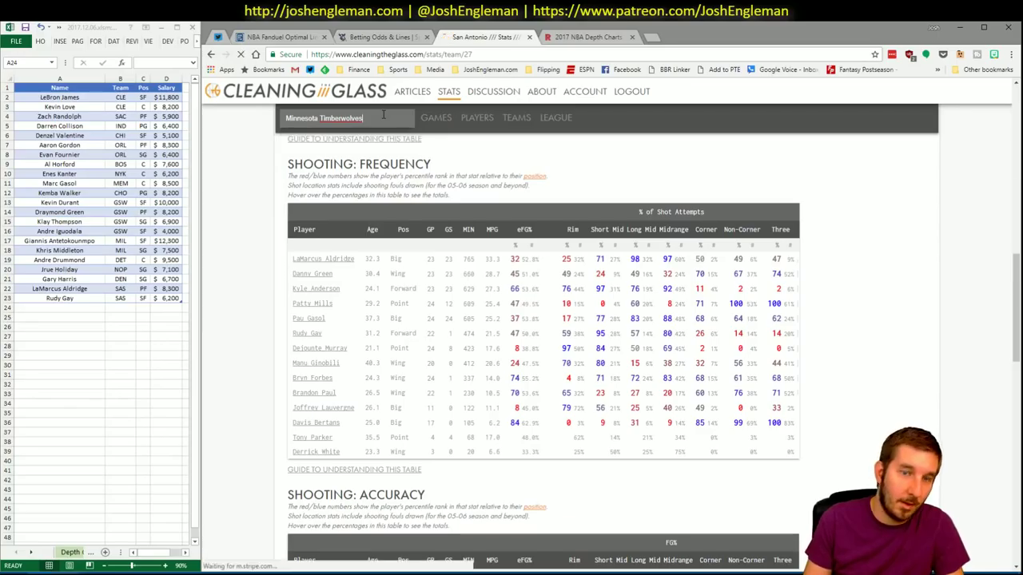
pyautogui.press('Return')
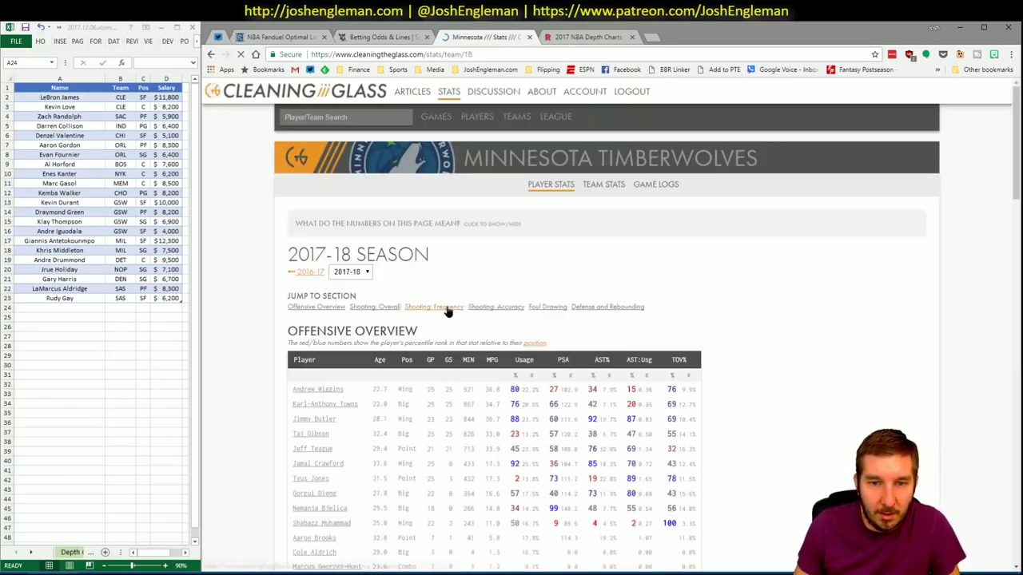
pyautogui.click(444, 308)
pyautogui.moveTo(799, 439); pyautogui.dragTo(289, 256)
pyautogui.hotkey('alt', 'Tab')
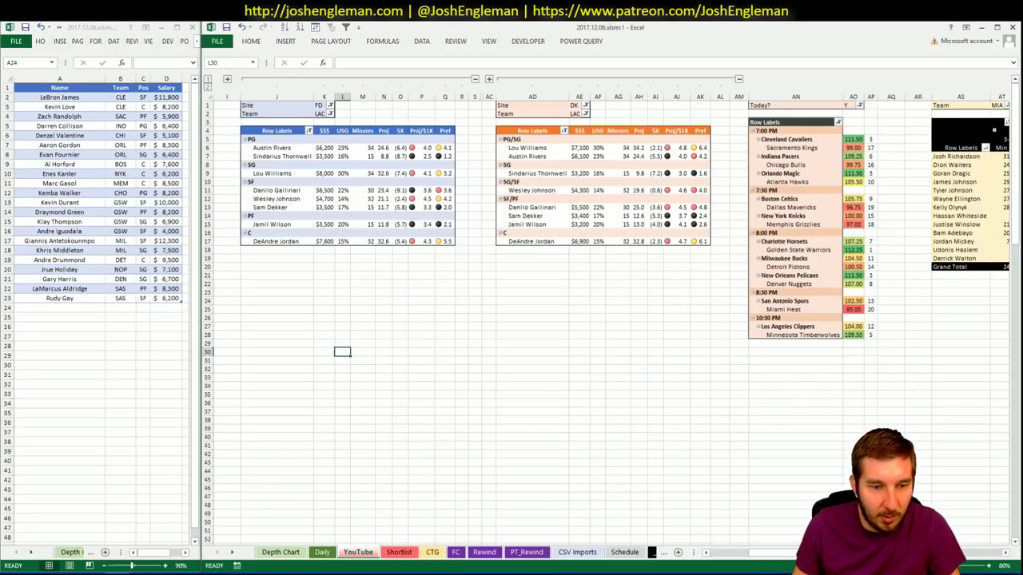
pyautogui.click(432, 552)
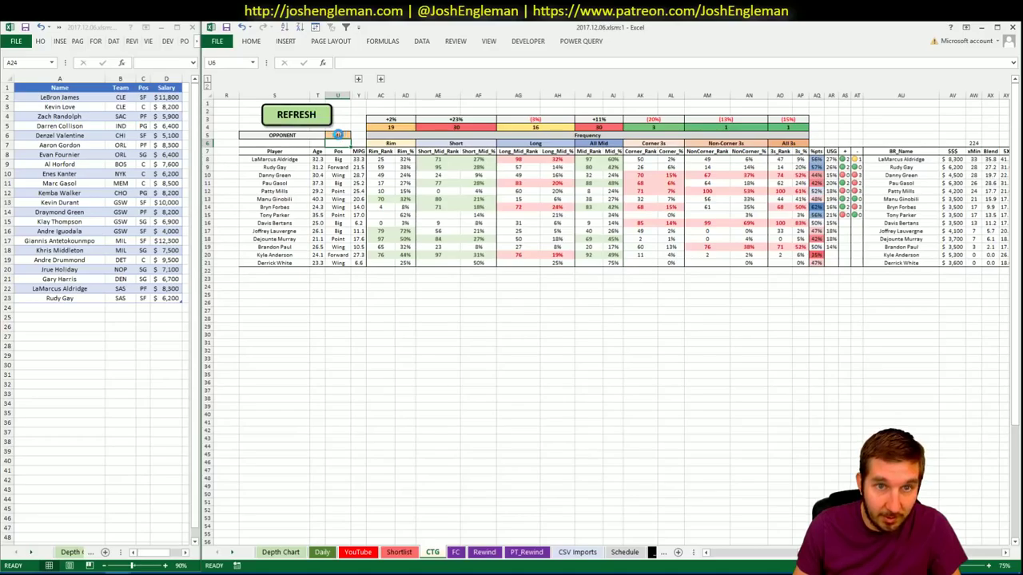
# - Refresh the CTG table with the Minnesota data and update its opponent cell
pyautogui.click(339, 135)
pyautogui.press('Return')
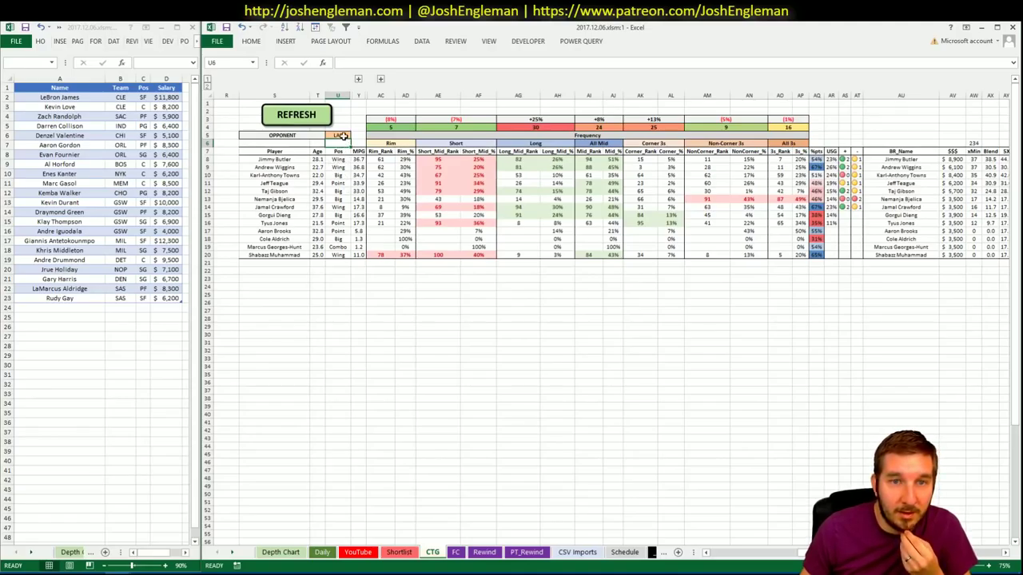
pyautogui.click(342, 136)
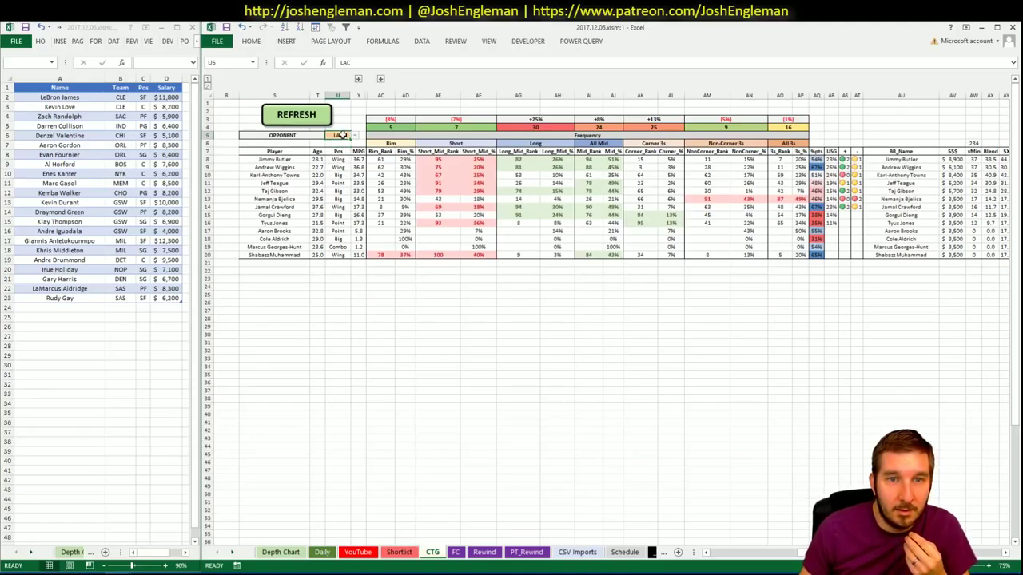
pyautogui.click(361, 552)
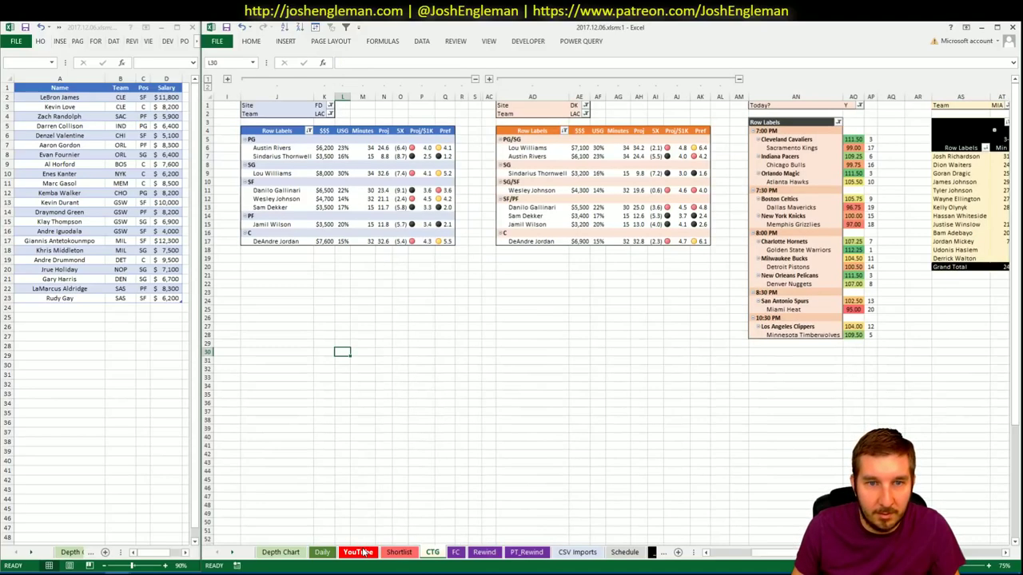
pyautogui.click(447, 258)
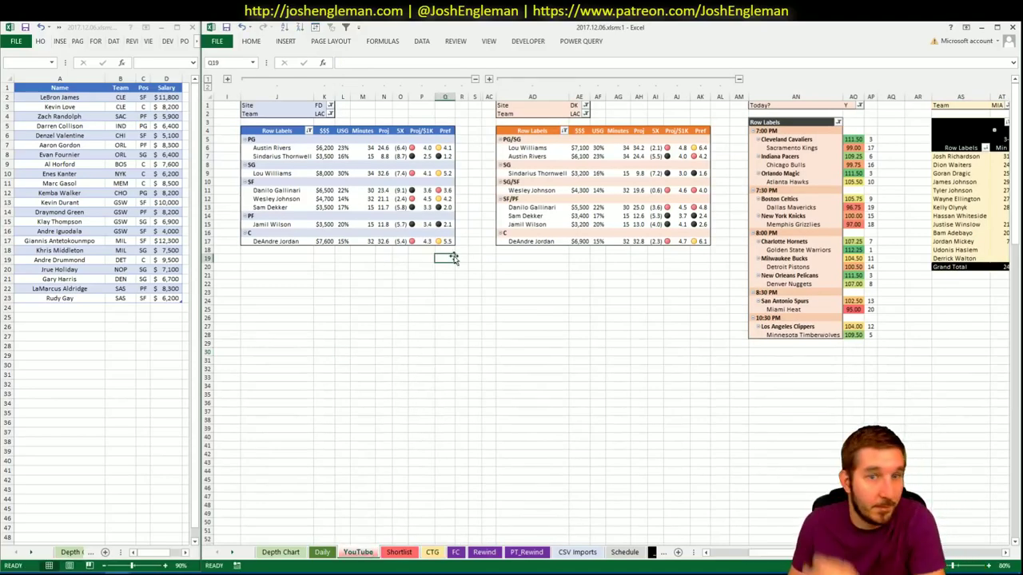
# - Bring up the LA Clippers page on Cleaning the Glass, then return to the CTG sheet
pyautogui.hotkey('alt', 'Tab')
pyautogui.click(311, 114)
pyautogui.write('d')
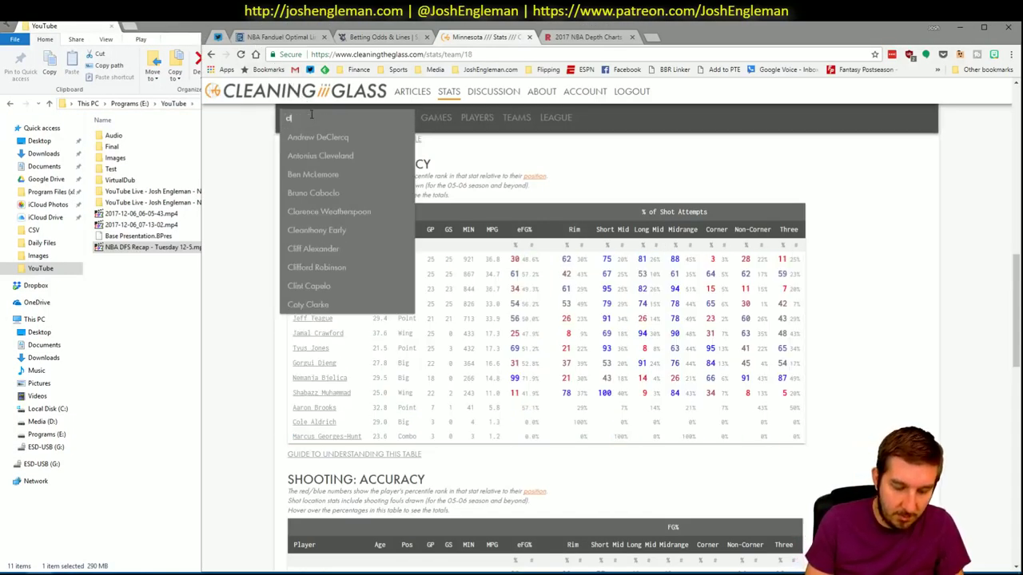
pyautogui.press('BackSpace')
pyautogui.click(145, 503)
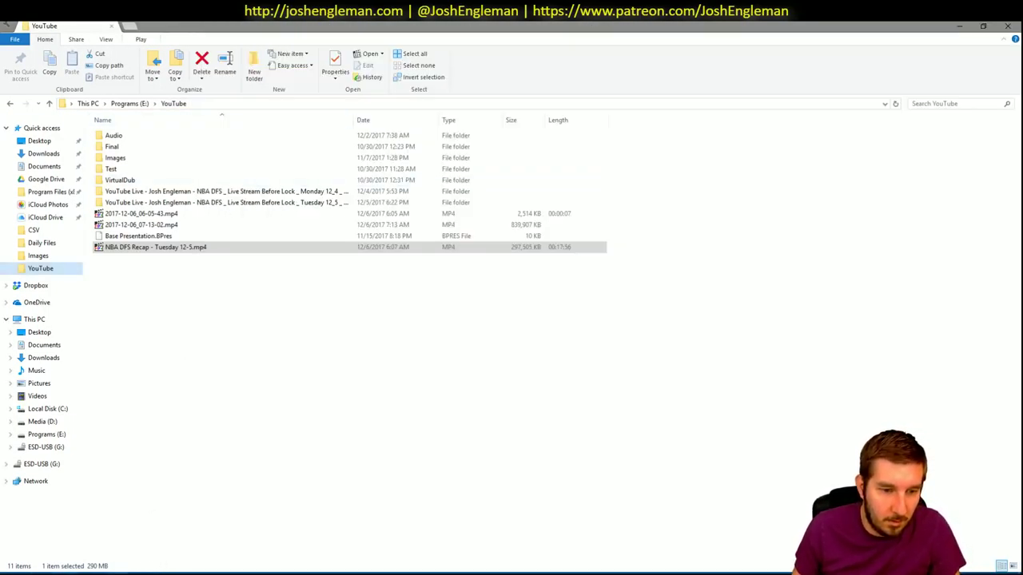
pyautogui.click(165, 564)
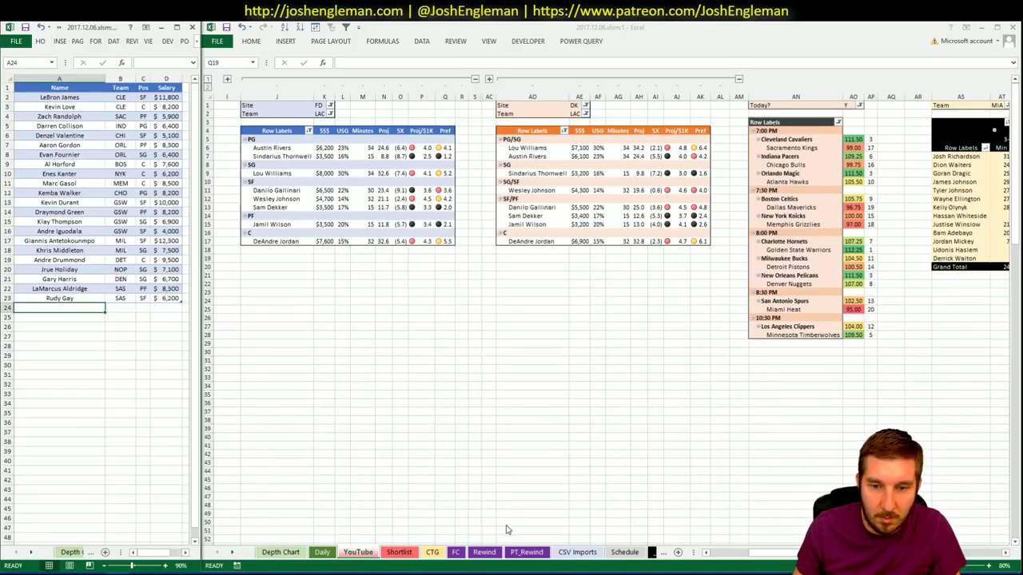
pyautogui.click(430, 552)
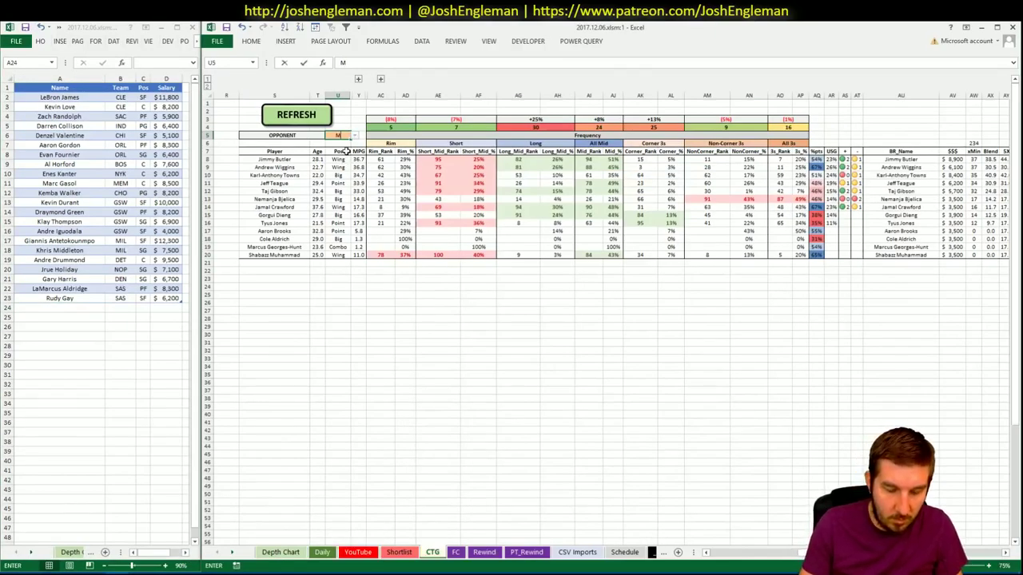
# - Copy the Clippers Shooting: Frequency rows, Patrick Beverley to Milos Teodosic, and refresh the CTG table
pyautogui.hotkey('alt', 'Tab')
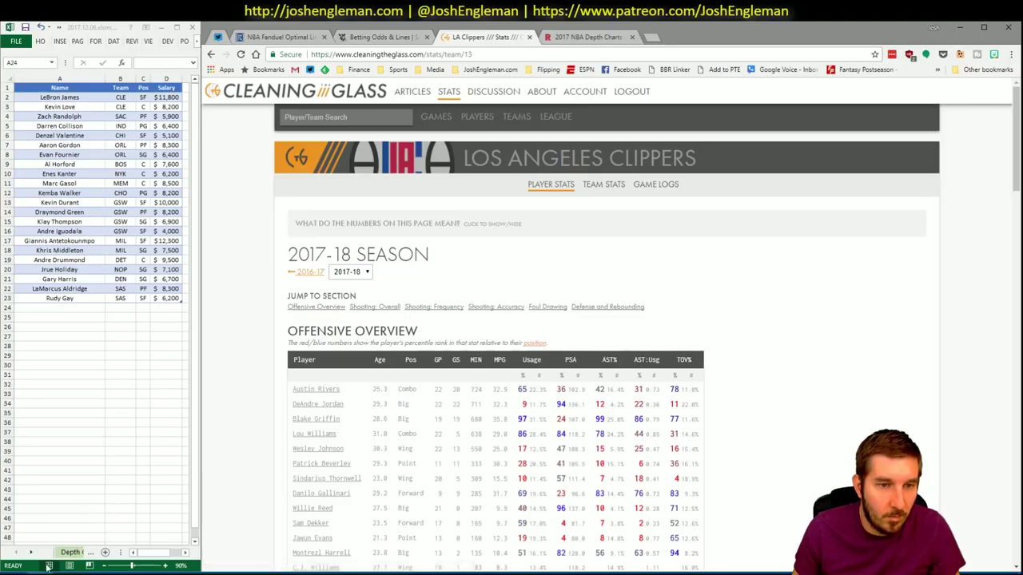
pyautogui.click(450, 312)
pyautogui.scroll(-4, 750, 500)
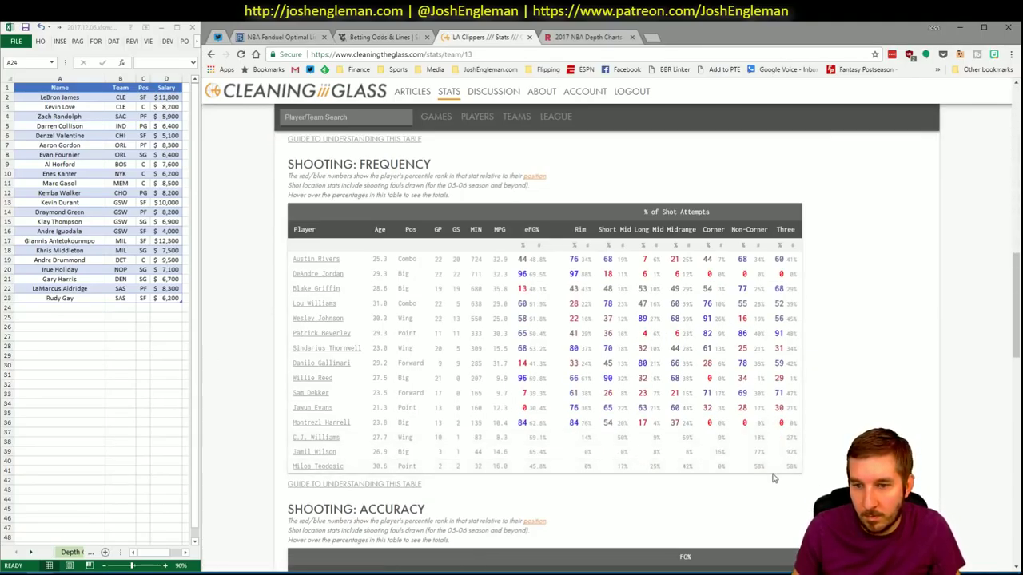
pyautogui.moveTo(802, 468); pyautogui.dragTo(389, 328)
pyautogui.click(389, 328)
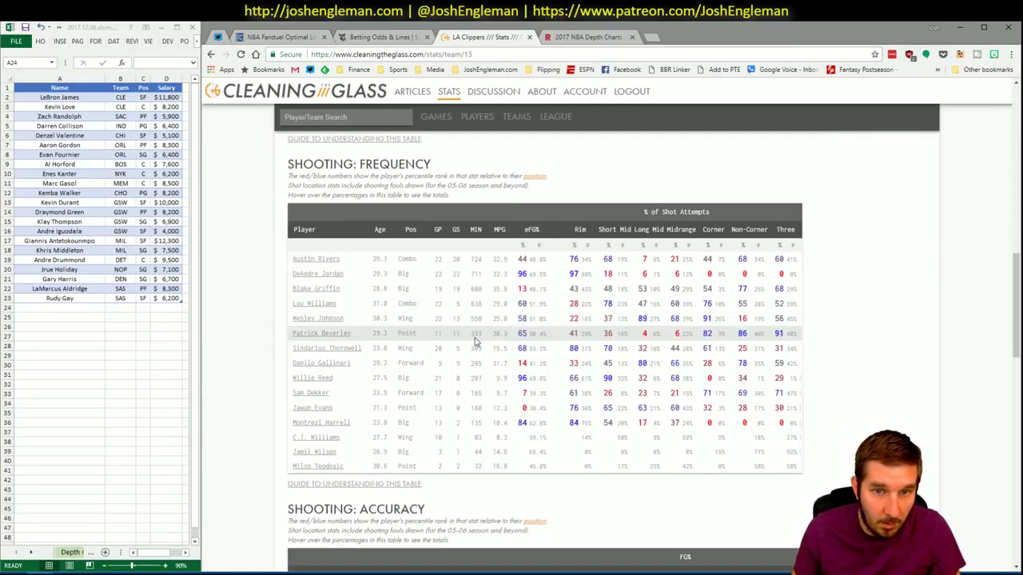
pyautogui.moveTo(791, 466); pyautogui.dragTo(292, 268)
pyautogui.hotkey('alt', 'Tab')
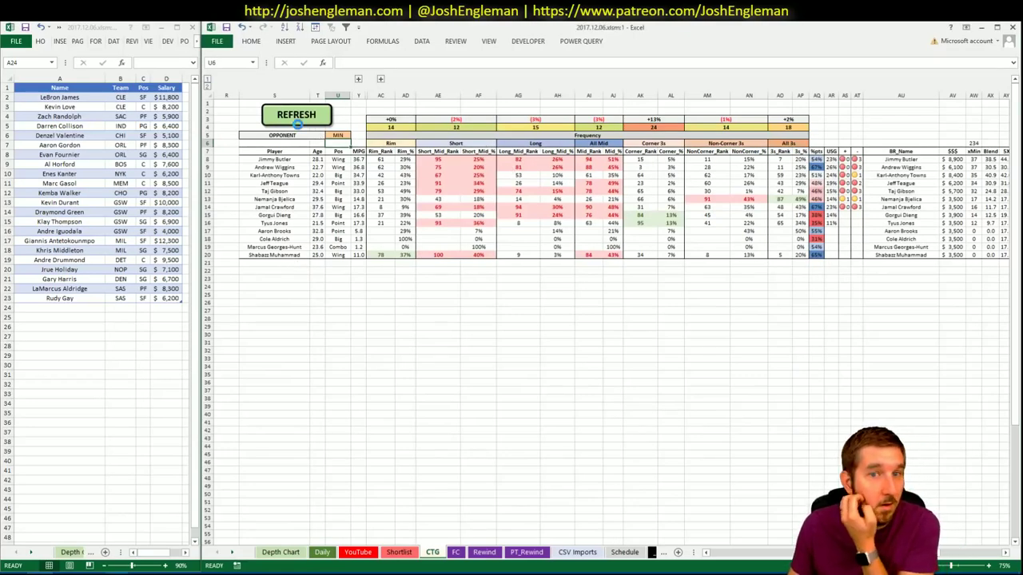
pyautogui.click(296, 119)
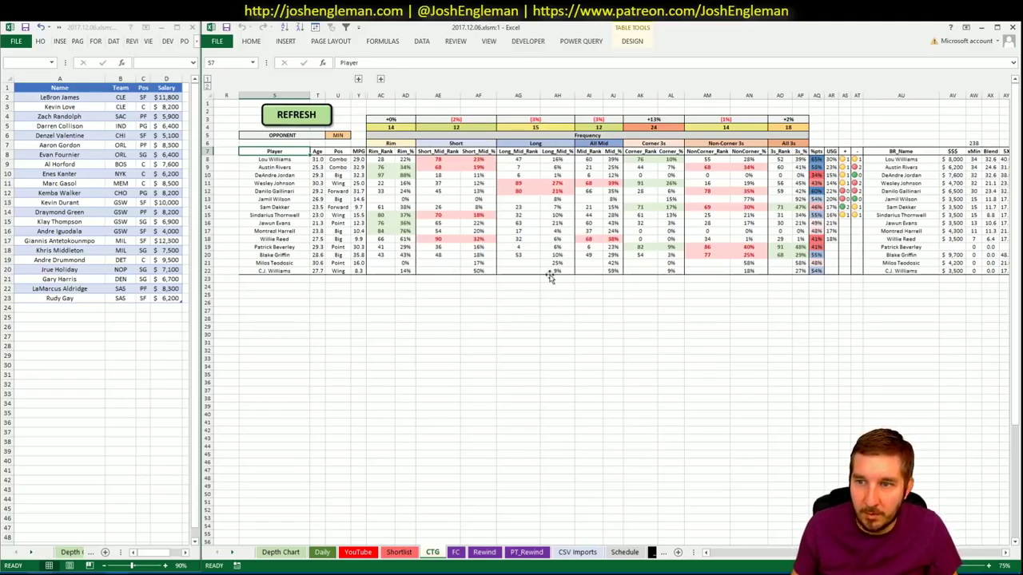
# - On the YouTube sheet, set the recent-minutes-by-date pivot's Team filter to LAC
pyautogui.click(357, 552)
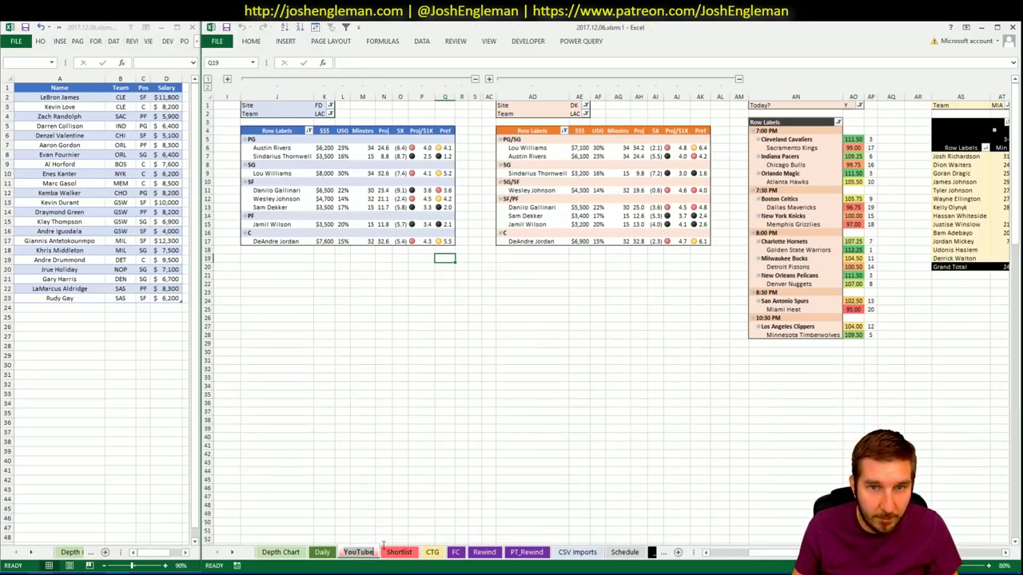
pyautogui.click(419, 456)
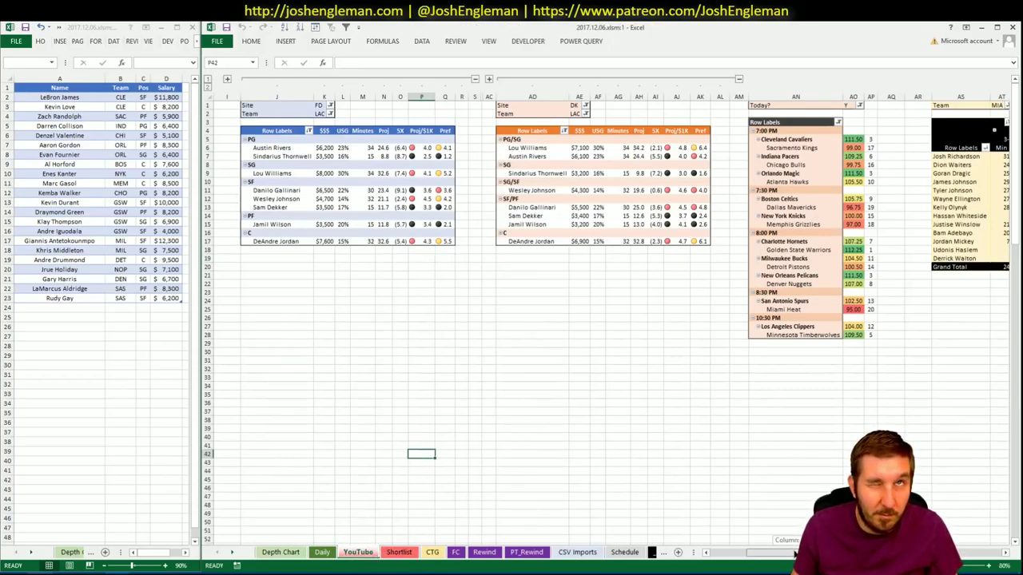
pyautogui.moveTo(795, 551); pyautogui.dragTo(807, 551)
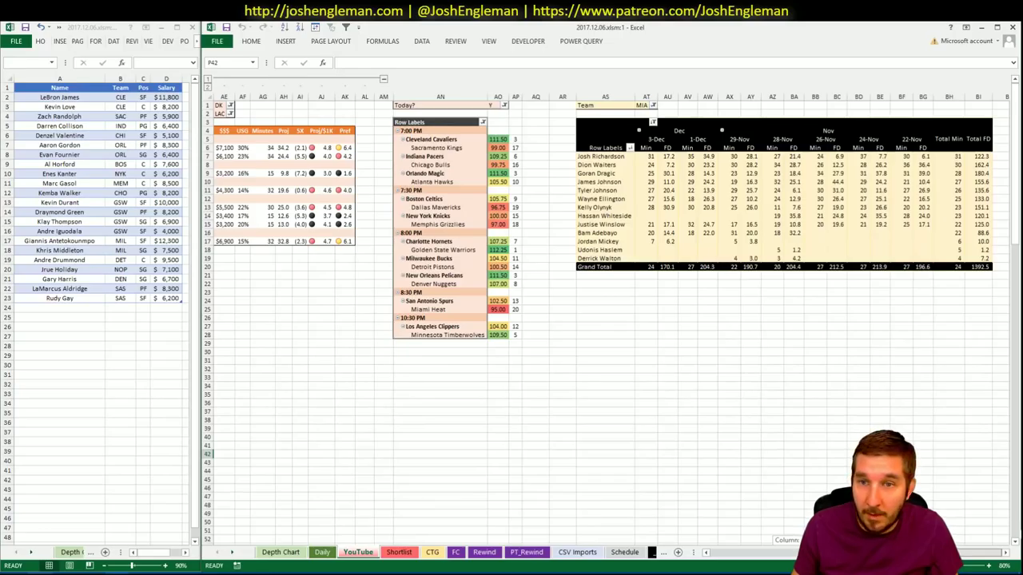
pyautogui.click(643, 106)
pyautogui.write('LAC')
pyautogui.press('Return')
pyautogui.press('F2')
pyautogui.press('Return')
pyautogui.click(653, 344)
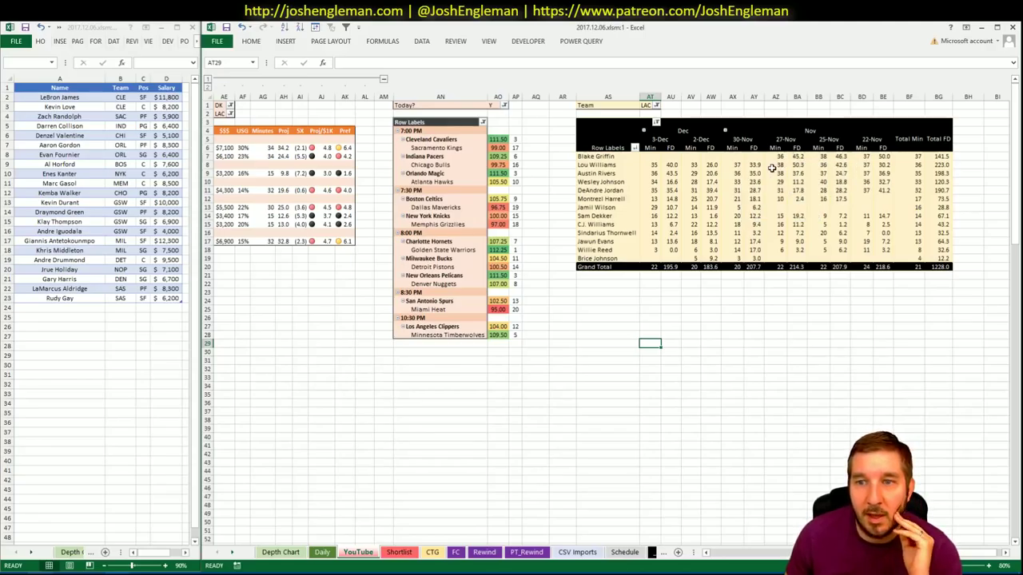
pyautogui.moveTo(799, 552); pyautogui.dragTo(727, 549)
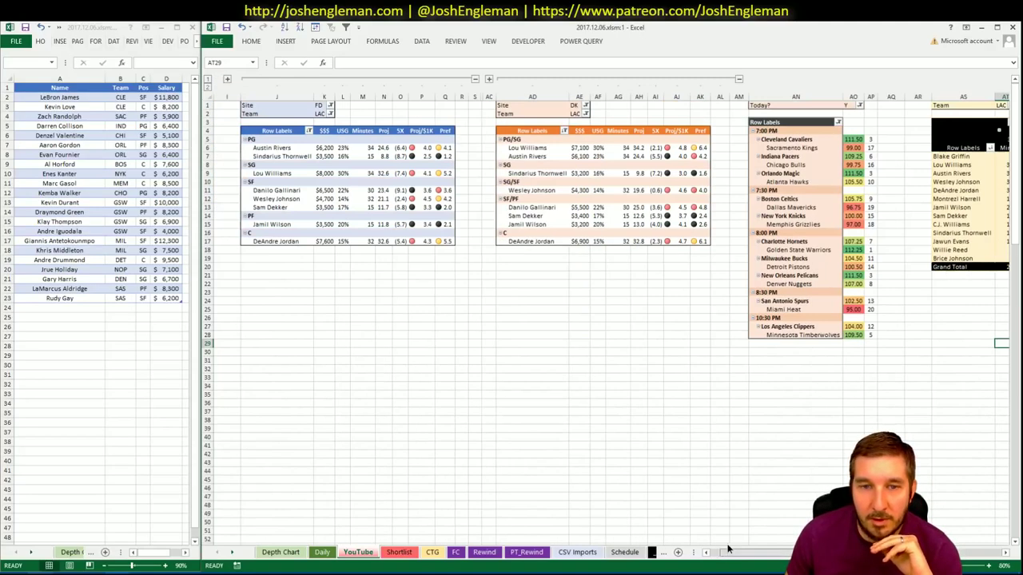
pyautogui.click(501, 366)
# - Enter Lou Williams in shortlist cell A24
pyautogui.click(77, 310)
pyautogui.write('Lou Wi')
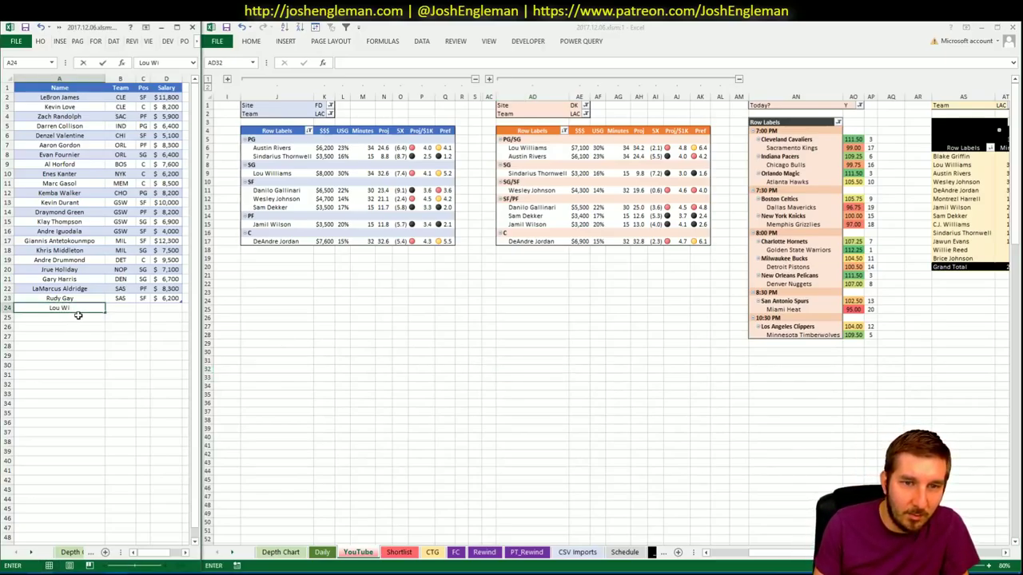
pyautogui.write('lliams')
pyautogui.press('Return')
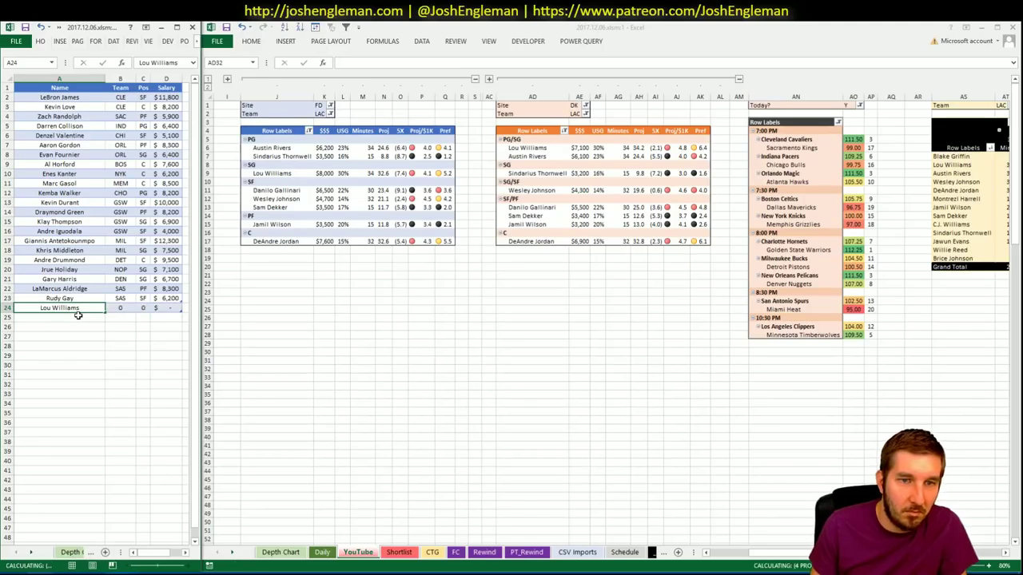
pyautogui.click(141, 338)
# - Set the Team filter to MIN on the FanDuel, DraftKings and minutes pivots
pyautogui.click(258, 337)
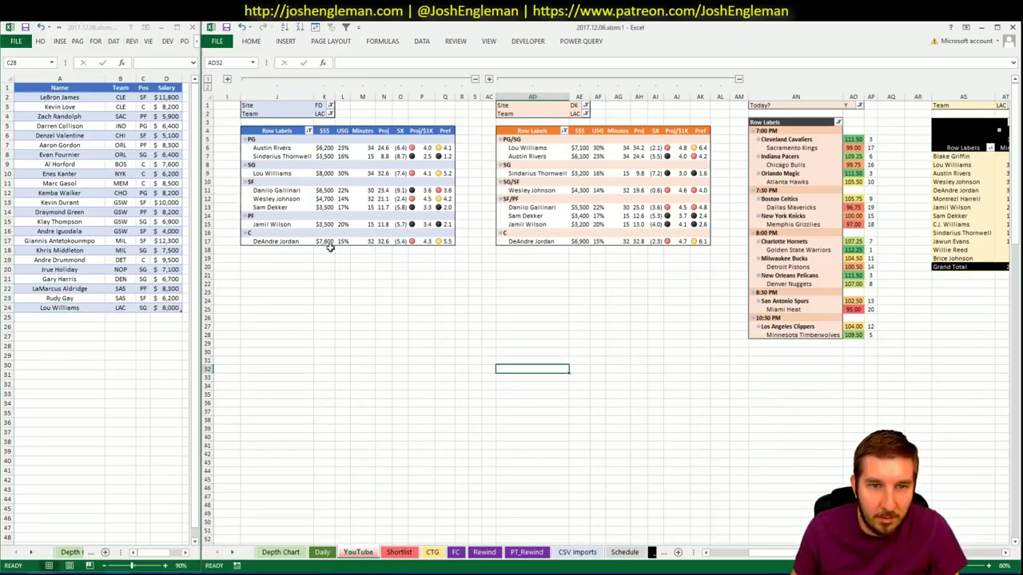
pyautogui.click(324, 114)
pyautogui.write('MIN')
pyautogui.press('Return')
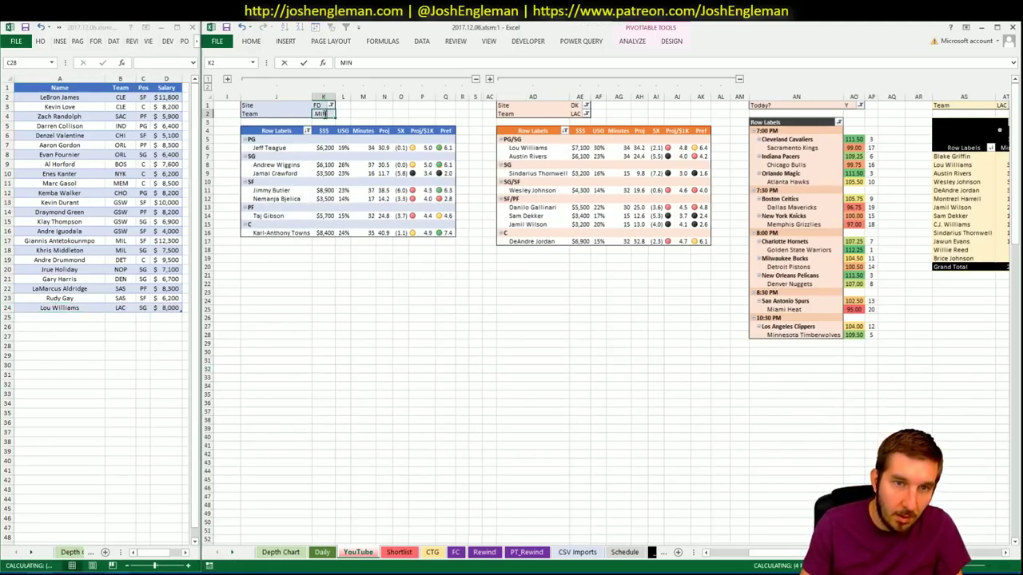
pyautogui.click(574, 113)
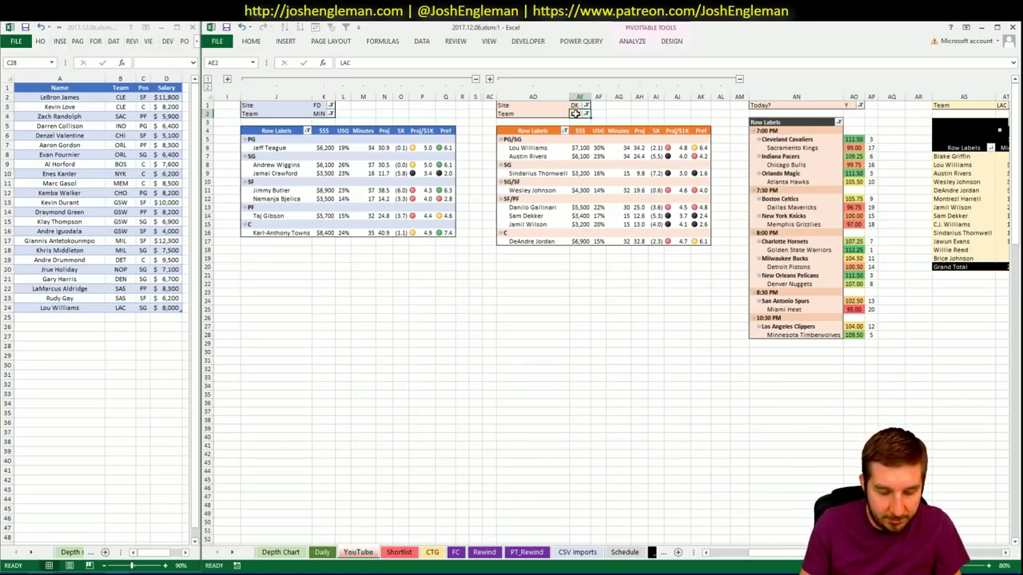
pyautogui.write('MIN')
pyautogui.press('Return')
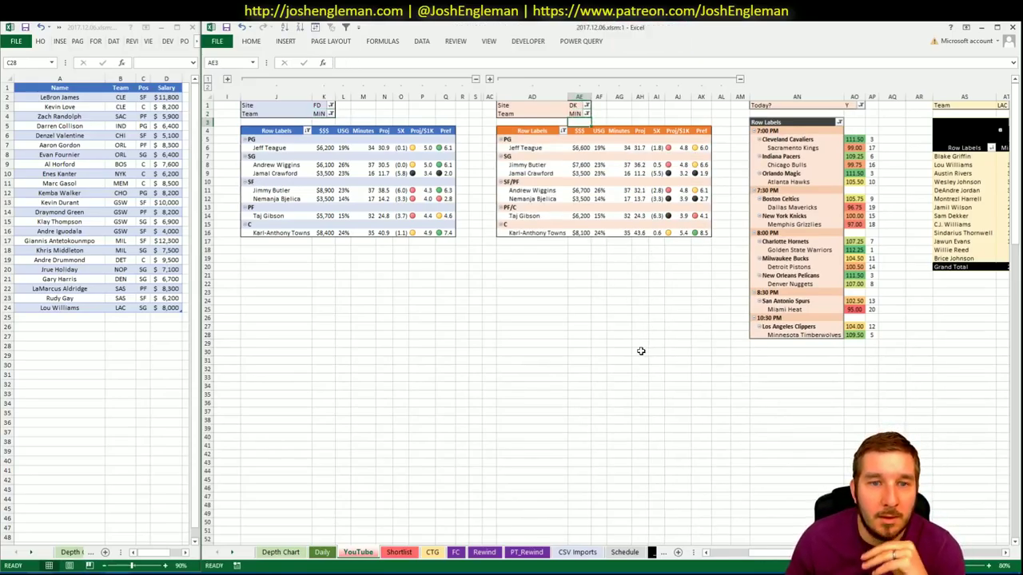
pyautogui.moveTo(755, 552); pyautogui.dragTo(773, 552)
pyautogui.click(651, 106)
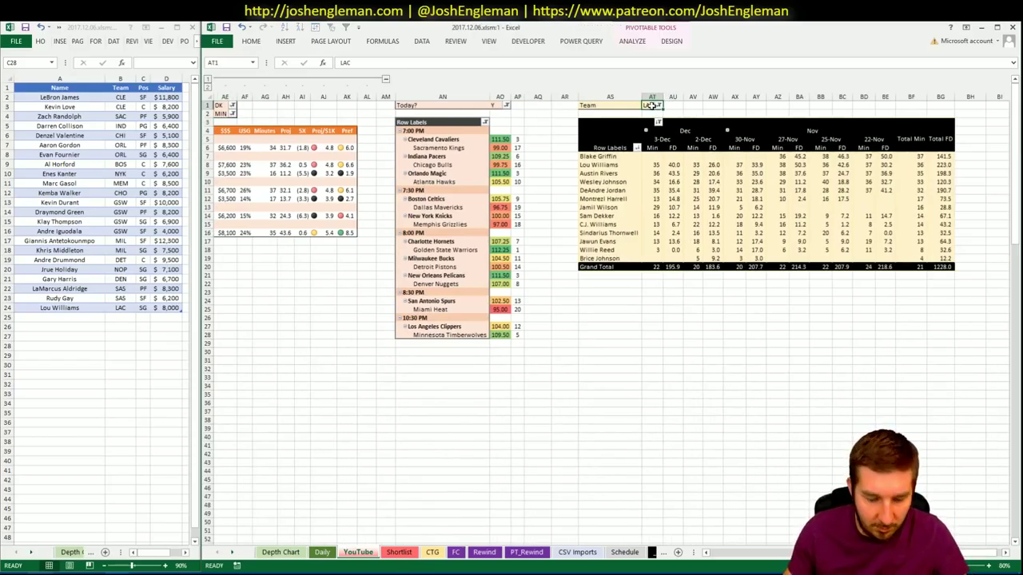
pyautogui.write('MIN')
pyautogui.press('Return')
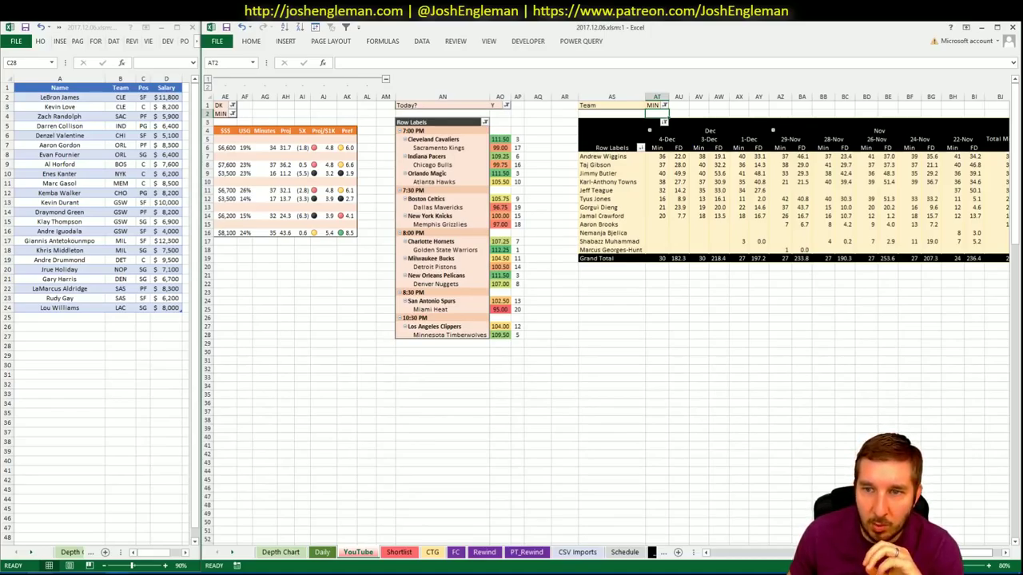
# - Look over the Daily sheet's player pool, then return to the YouTube sheet
pyautogui.hscroll(-10, 559, 320)
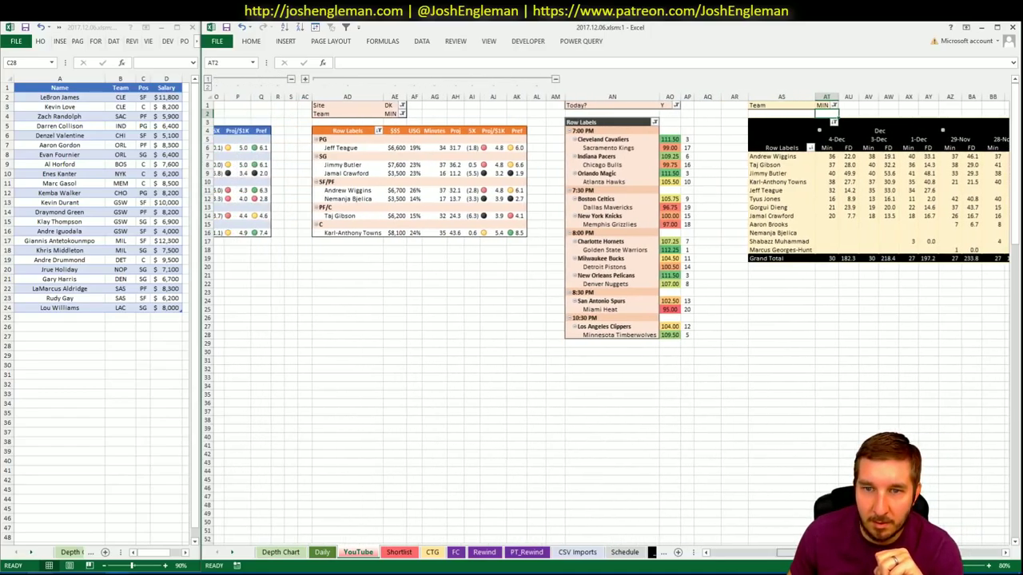
pyautogui.click(322, 552)
pyautogui.click(661, 369)
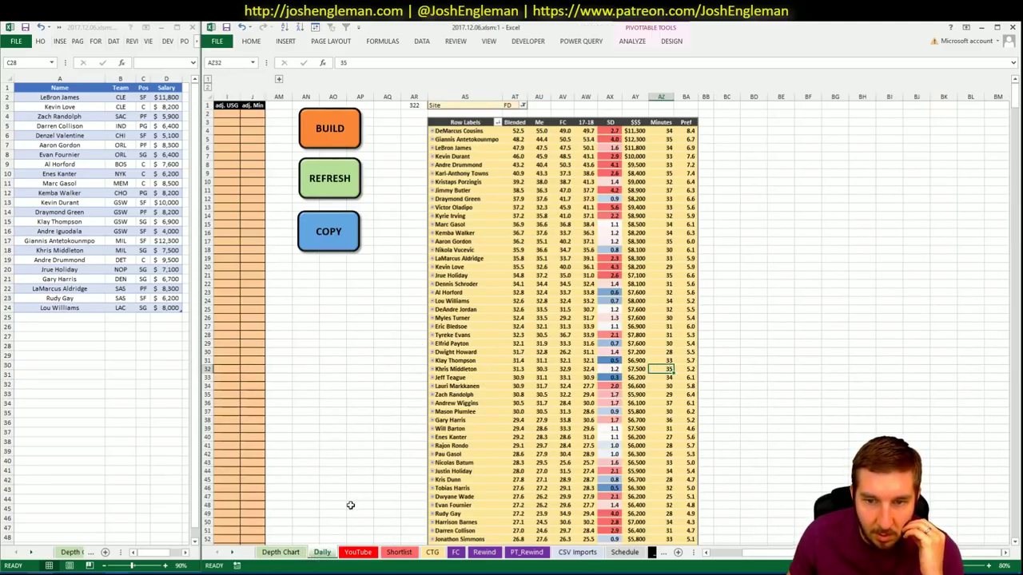
pyautogui.click(357, 552)
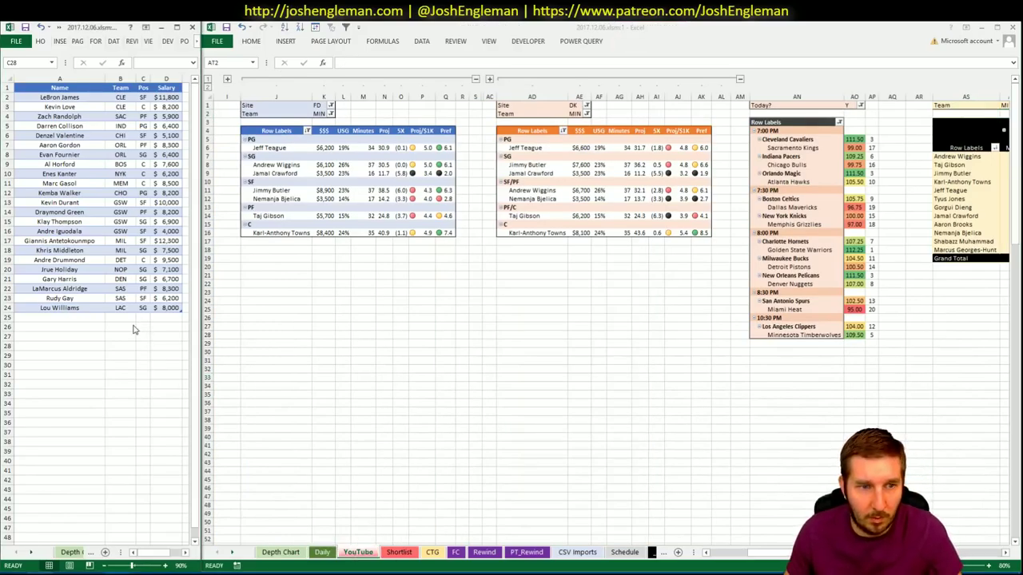
# - Enter Jeff Teague in shortlist cell A25, fixing the misspelling
pyautogui.click(81, 318)
pyautogui.write('zach Randolph')
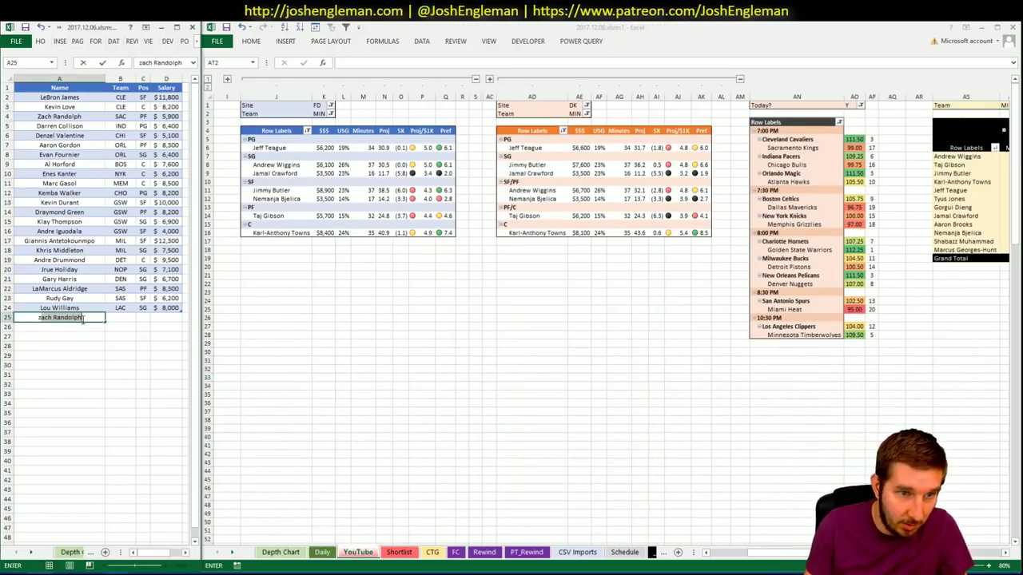
pyautogui.press('Escape')
pyautogui.write('Jeff Teagyue')
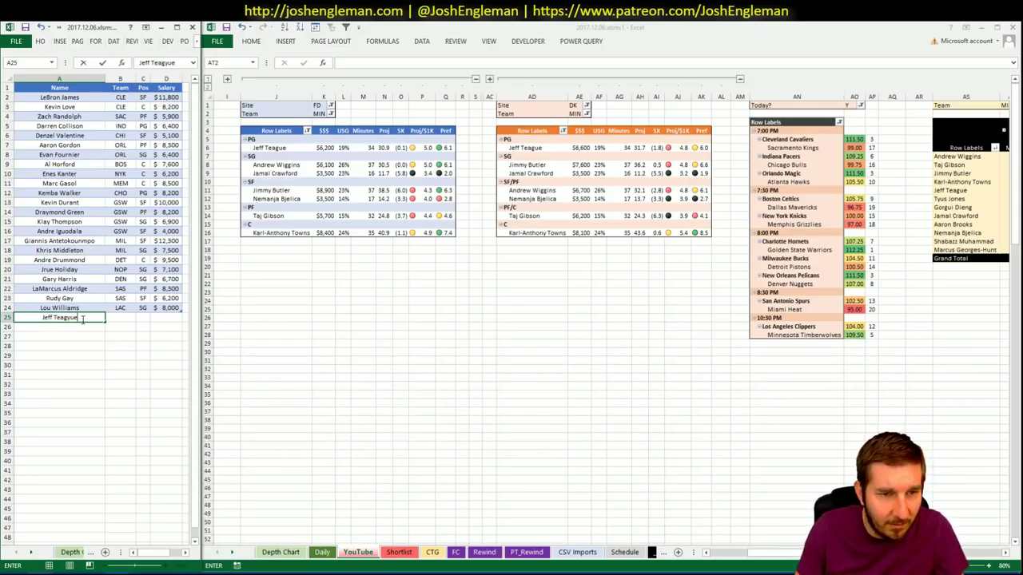
pyautogui.press('BackSpace')
pyautogui.press('BackSpace')
pyautogui.press('BackSpace')
pyautogui.write('ue')
pyautogui.press('Return')
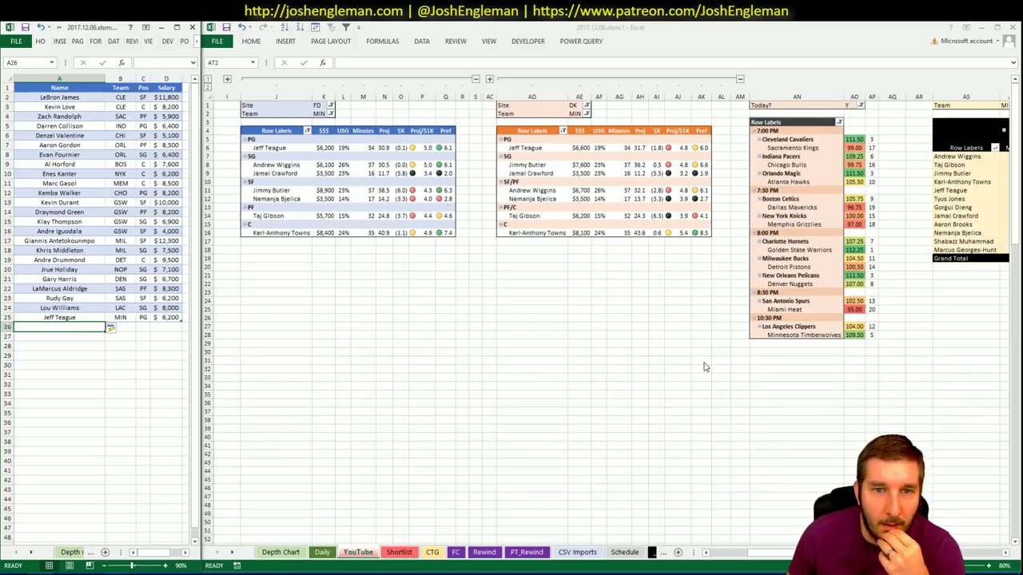
pyautogui.hscroll(10, 611, 312)
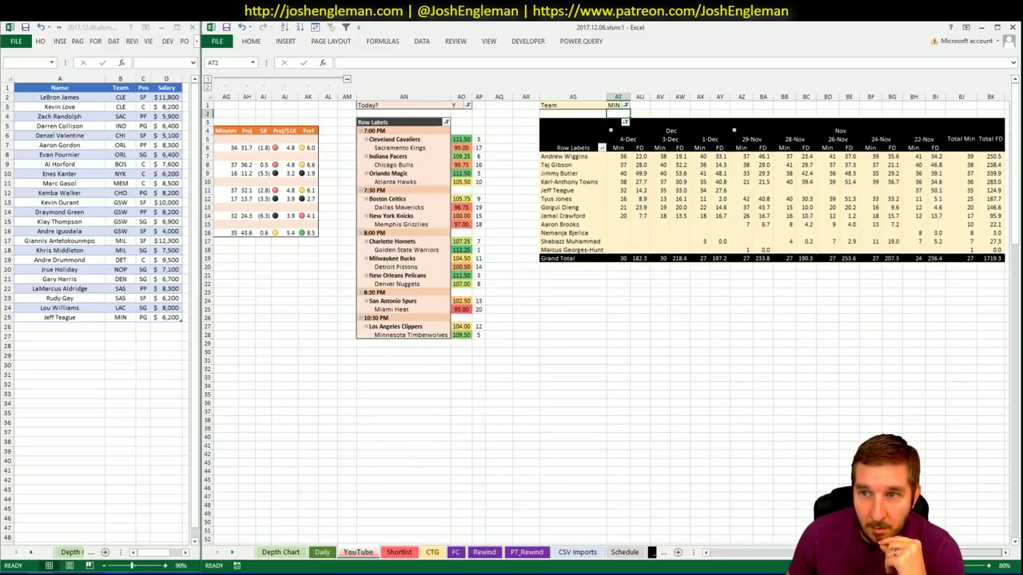
pyautogui.hscroll(-10, 265, 498)
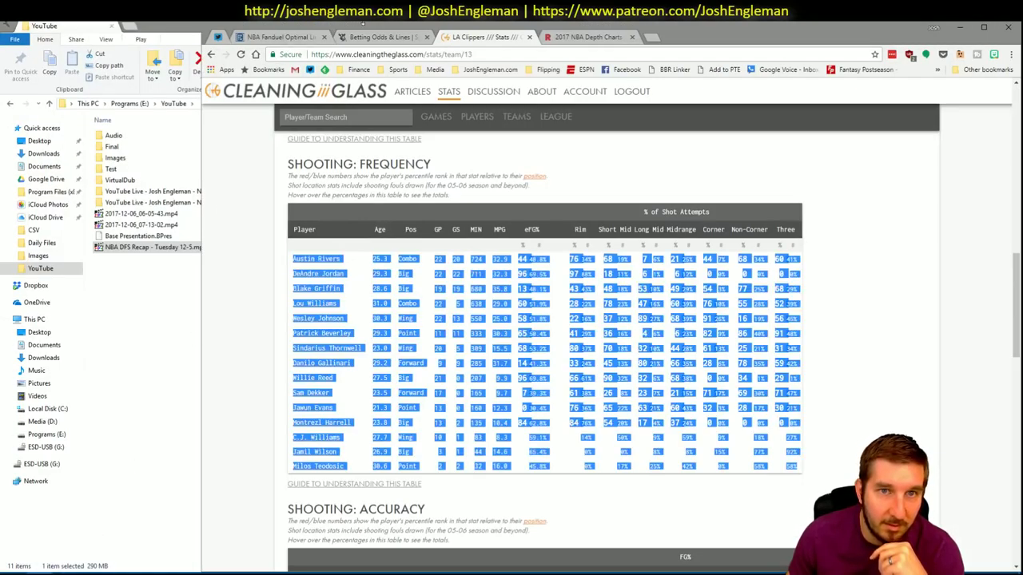
# - Review Andrew Wiggins's game log among Fantasy Cruncher's FanDuel shooting guards
pyautogui.click(283, 38)
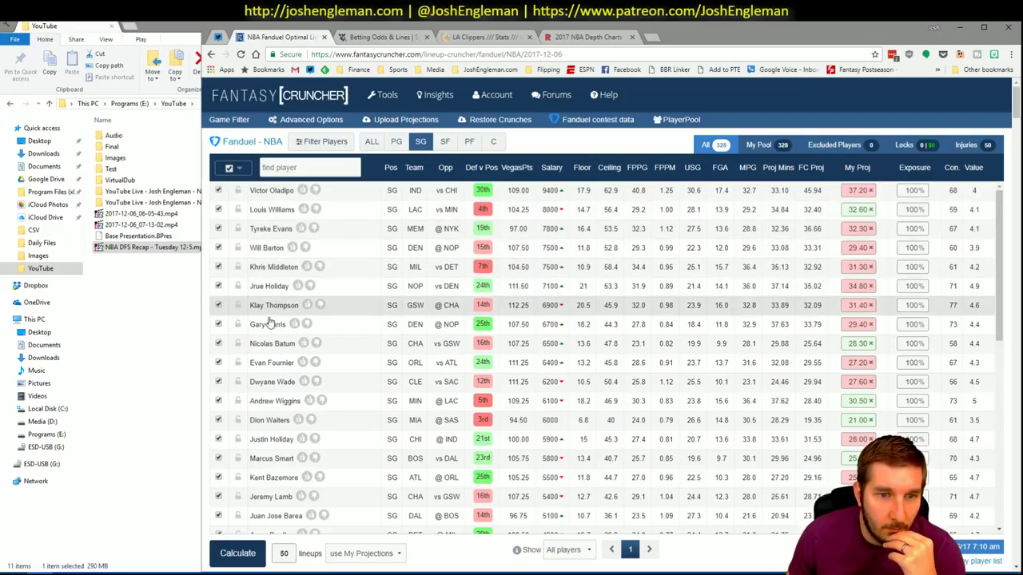
pyautogui.click(272, 401)
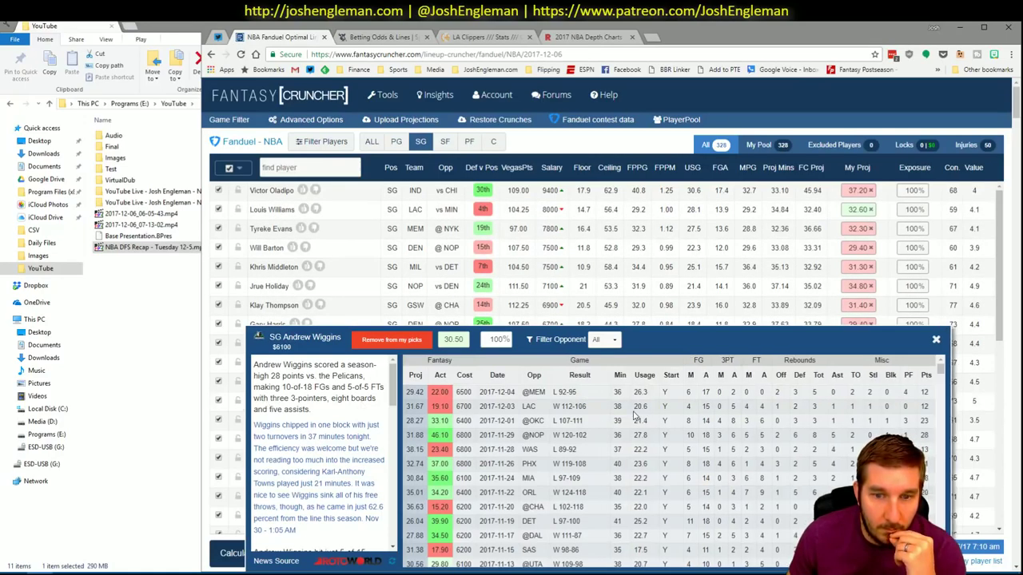
pyautogui.click(937, 340)
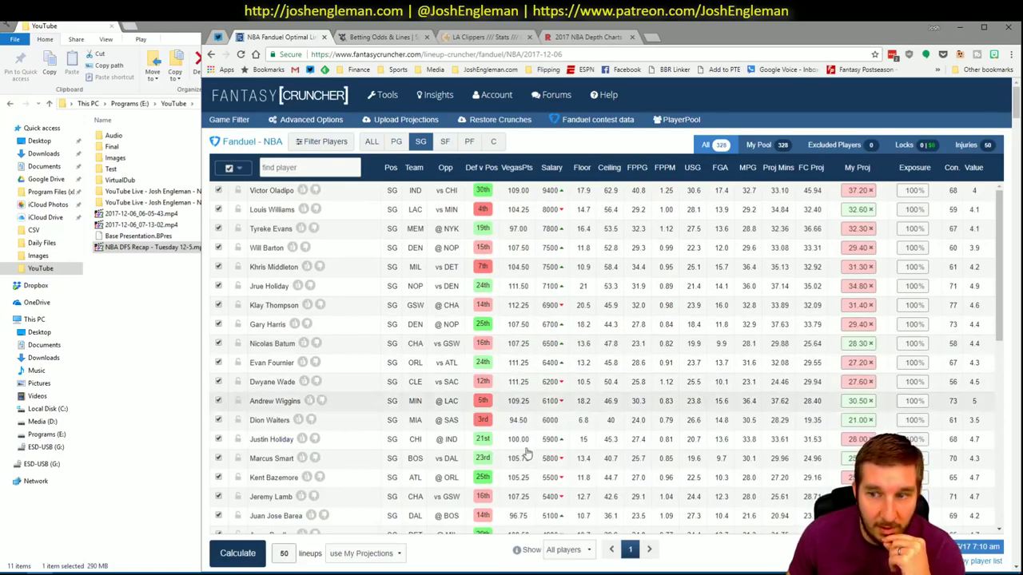
pyautogui.click(97, 569)
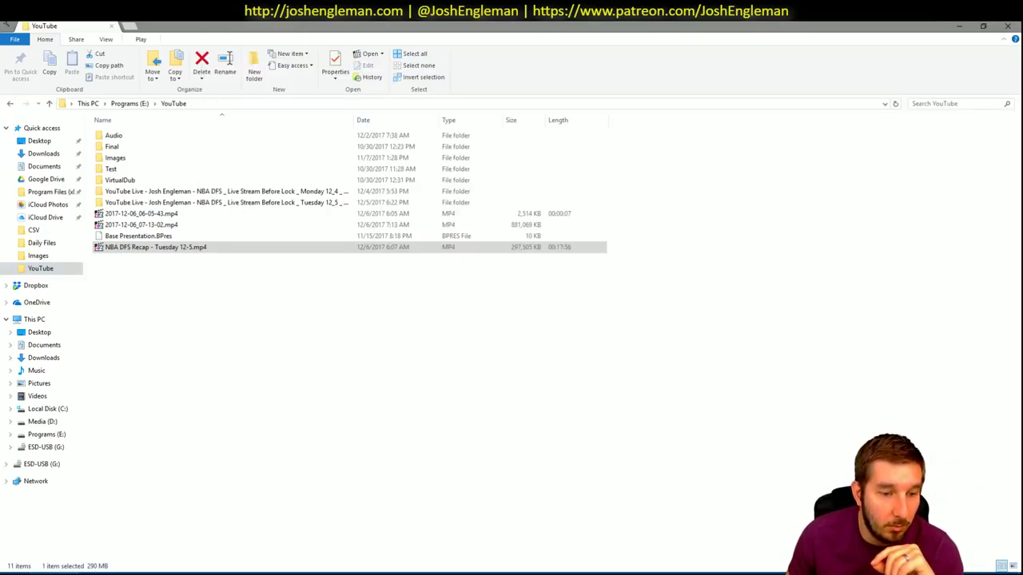
pyautogui.hotkey('alt', 'Tab')
# - Enter Andrew Wiggins in shortlist cell A26 and check the minutes pivot
pyautogui.click(111, 569)
pyautogui.click(64, 552)
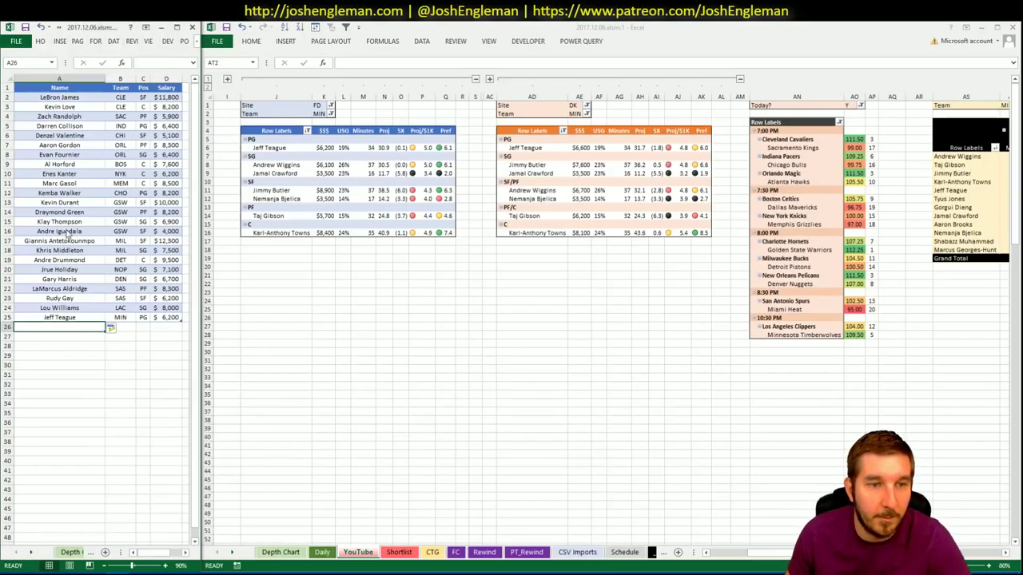
pyautogui.write('Andrew Wiggins')
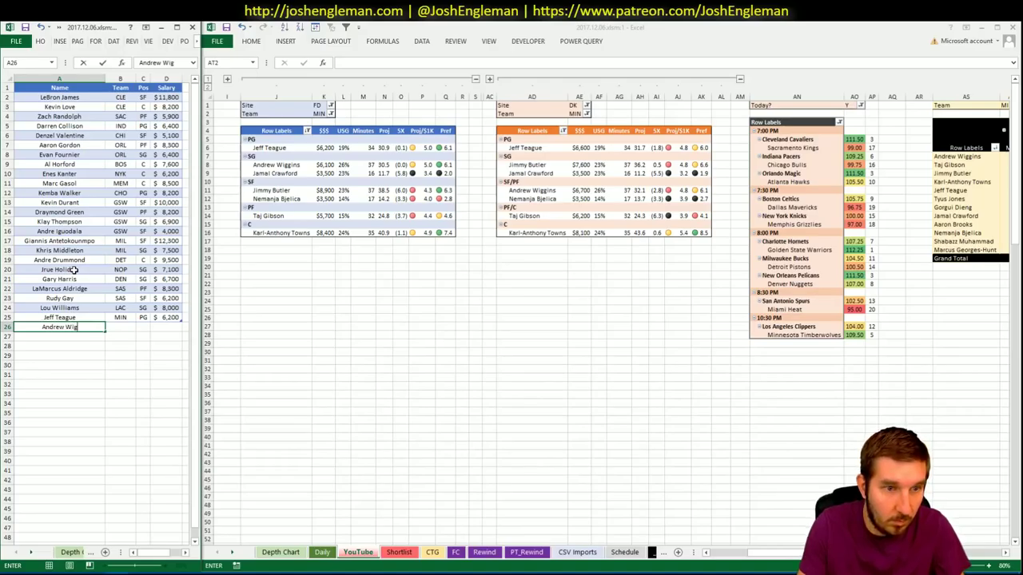
pyautogui.press('Return')
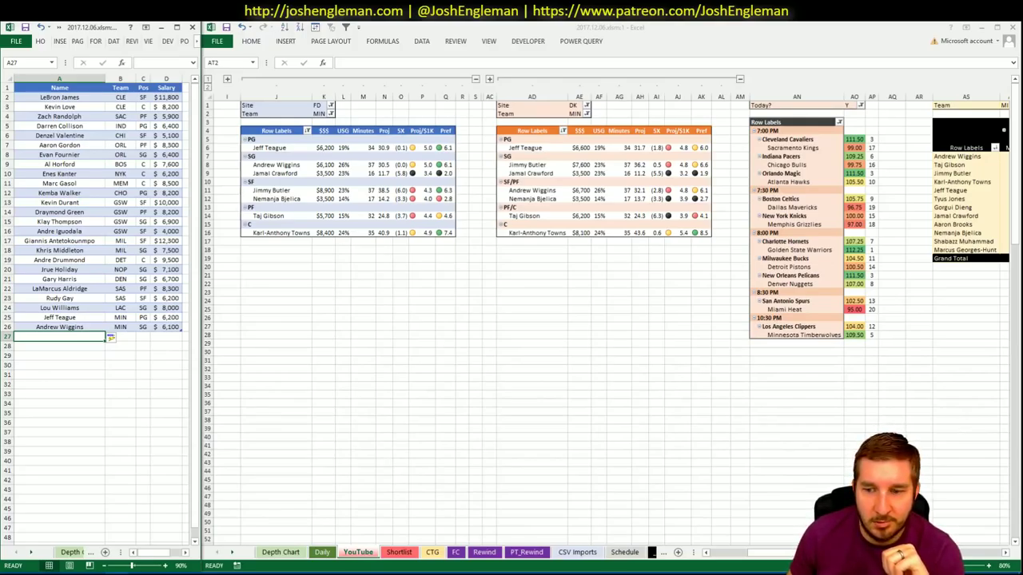
pyautogui.click(959, 553)
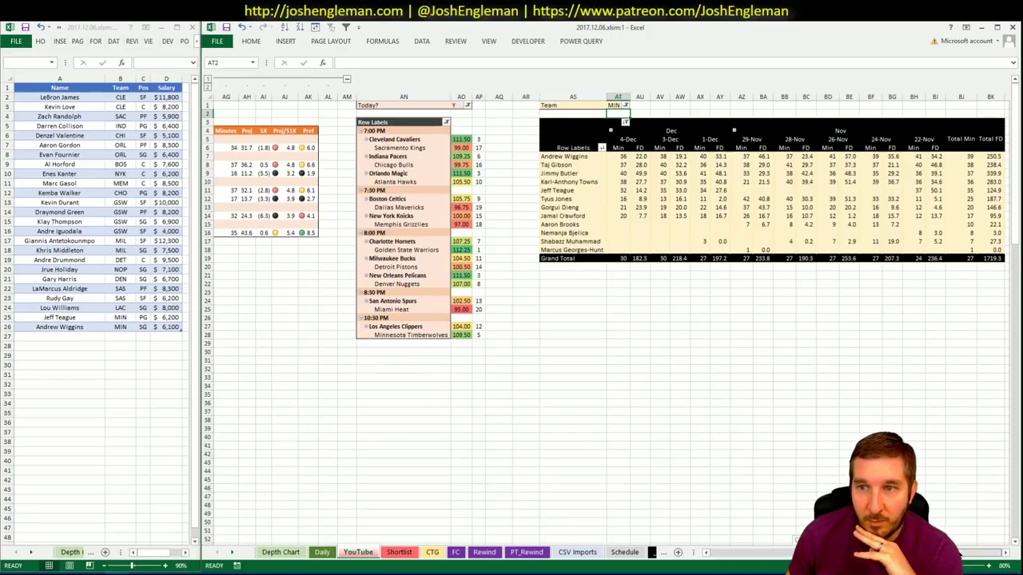
pyautogui.hscroll(-8, 767, 530)
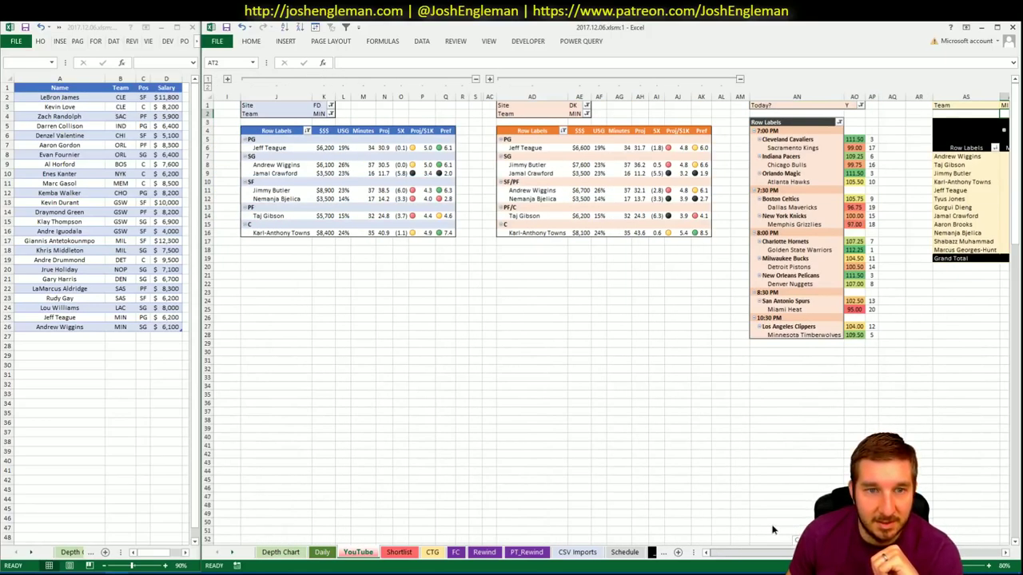
pyautogui.click(53, 572)
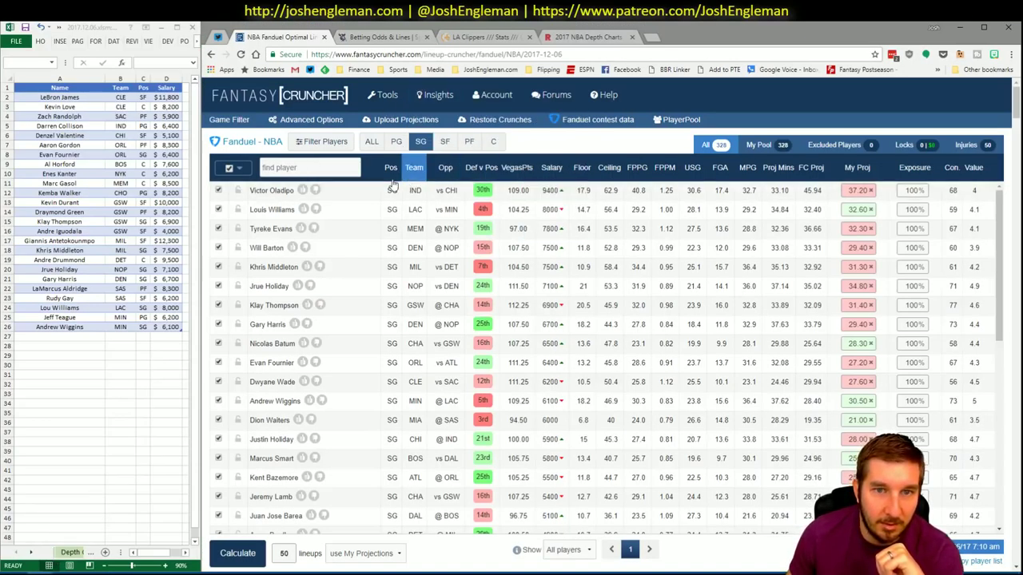
# - Filter Fantasy Cruncher to small forwards and review Jimmy Butler's injury news and game log
pyautogui.click(445, 142)
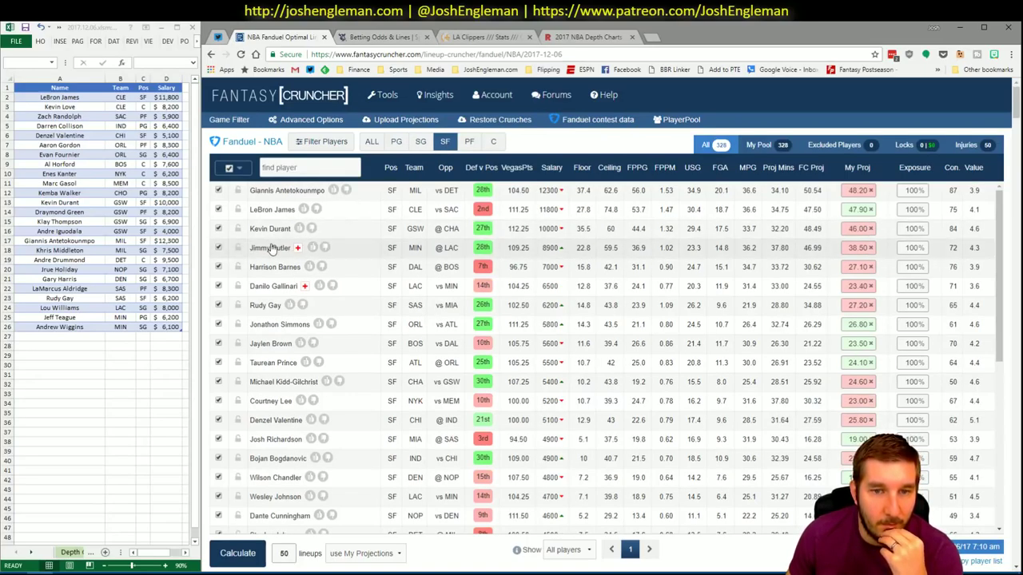
pyautogui.click(271, 248)
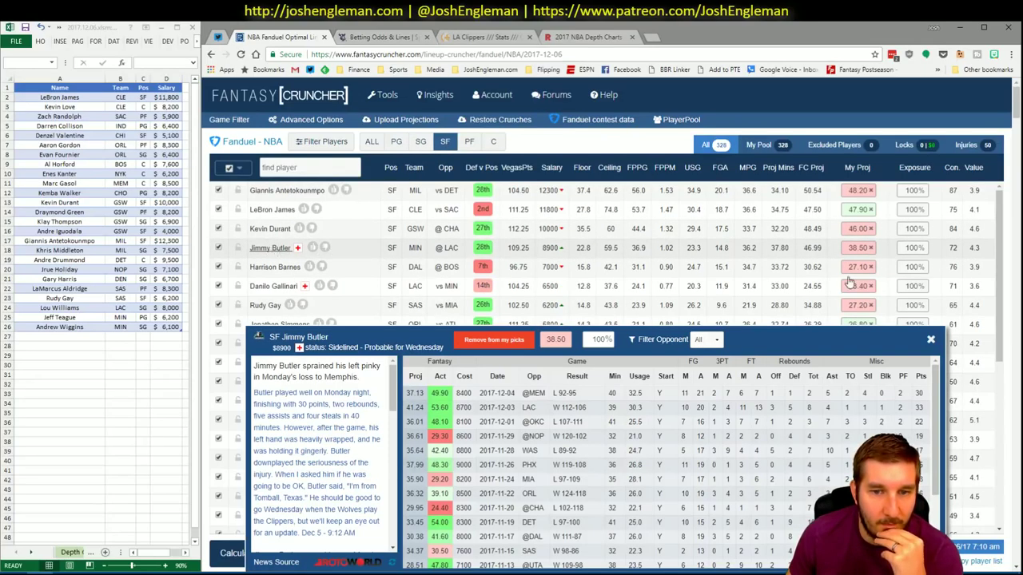
pyautogui.click(938, 340)
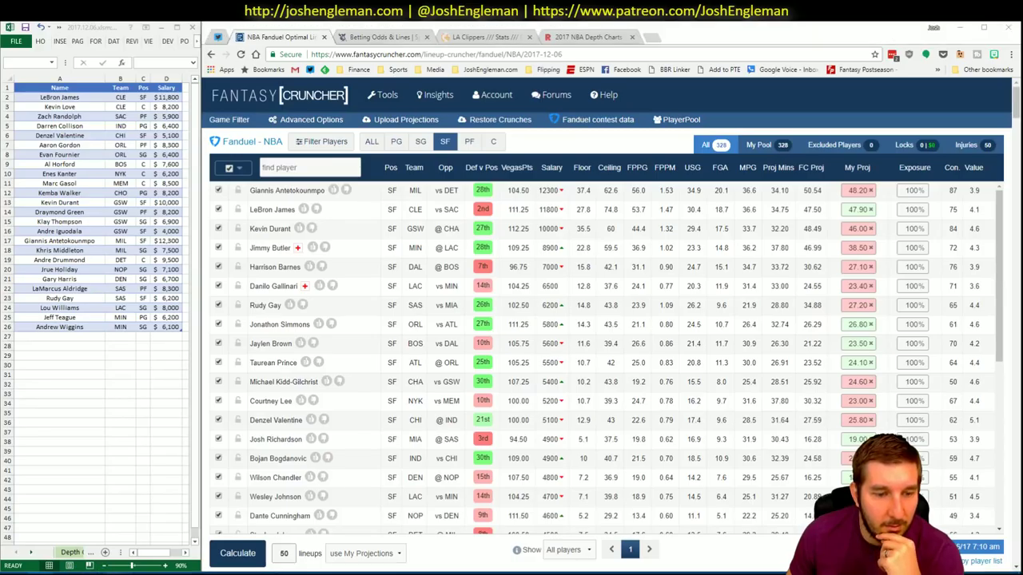
pyautogui.click(121, 549)
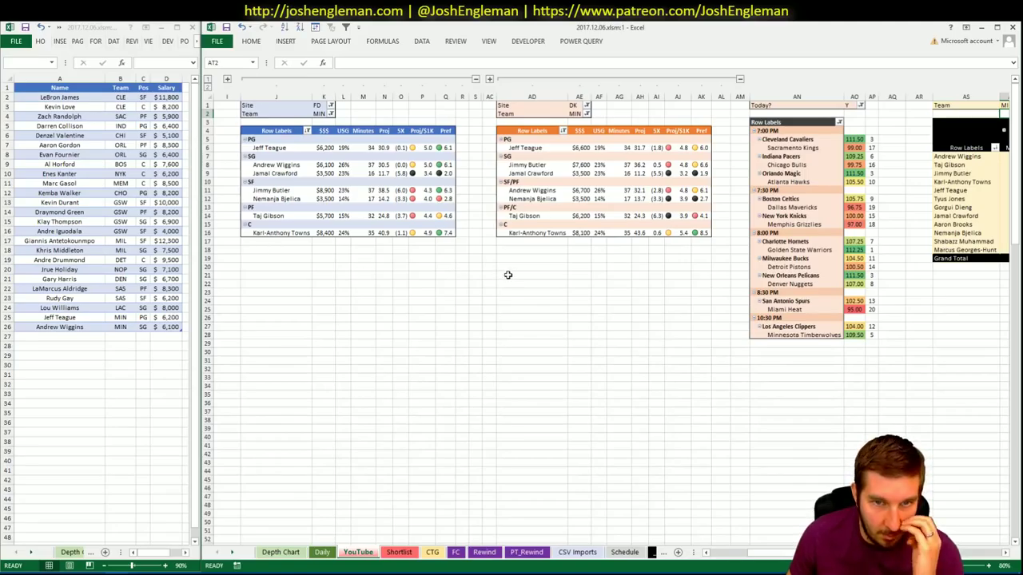
# - Scan the FD/DK pivots and minutes table, then bring Fantasy Cruncher forward
pyautogui.hscroll(10, 964, 559)
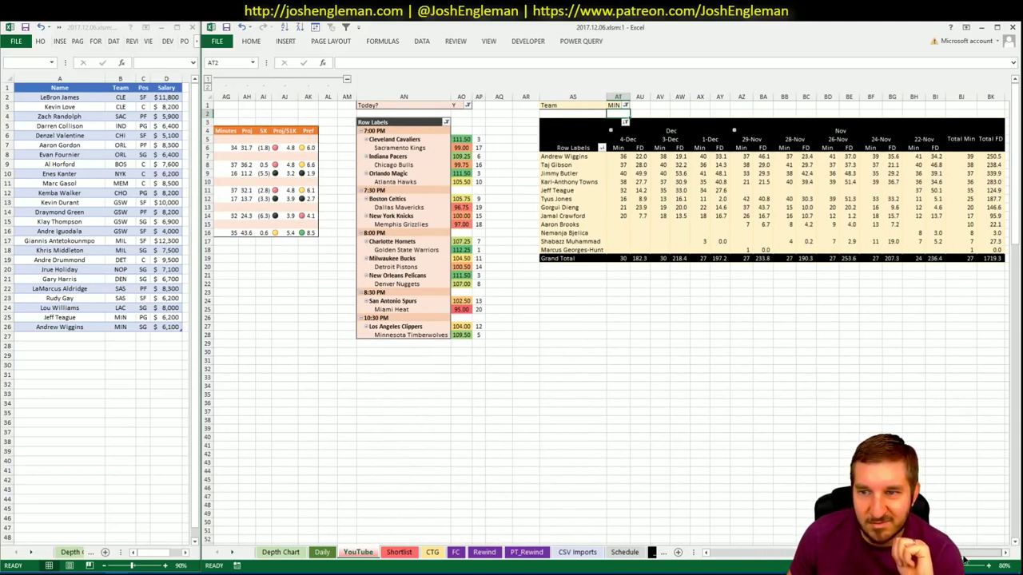
pyautogui.hscroll(-10, 965, 560)
pyautogui.click(543, 352)
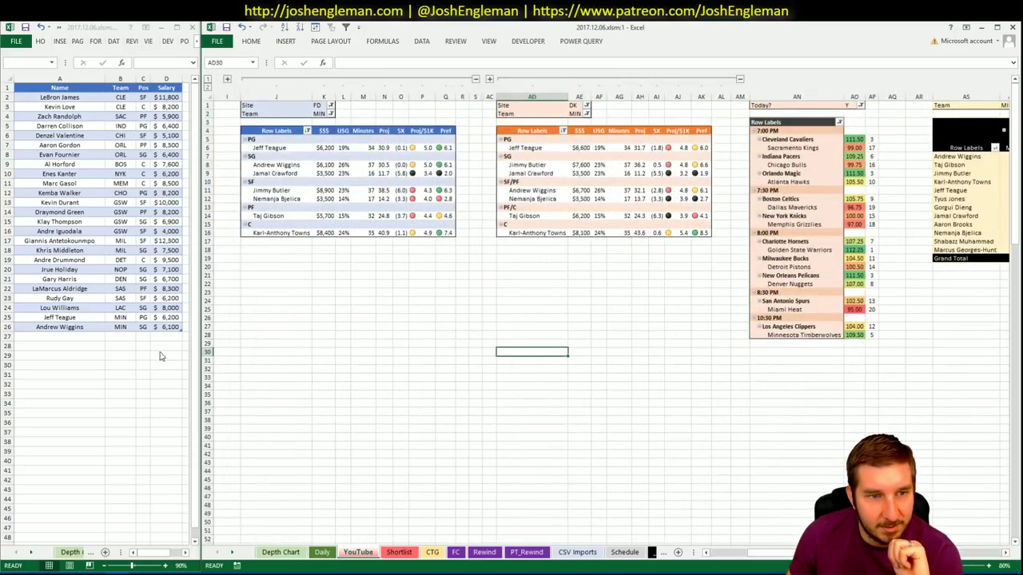
pyautogui.moveTo(40, 574)
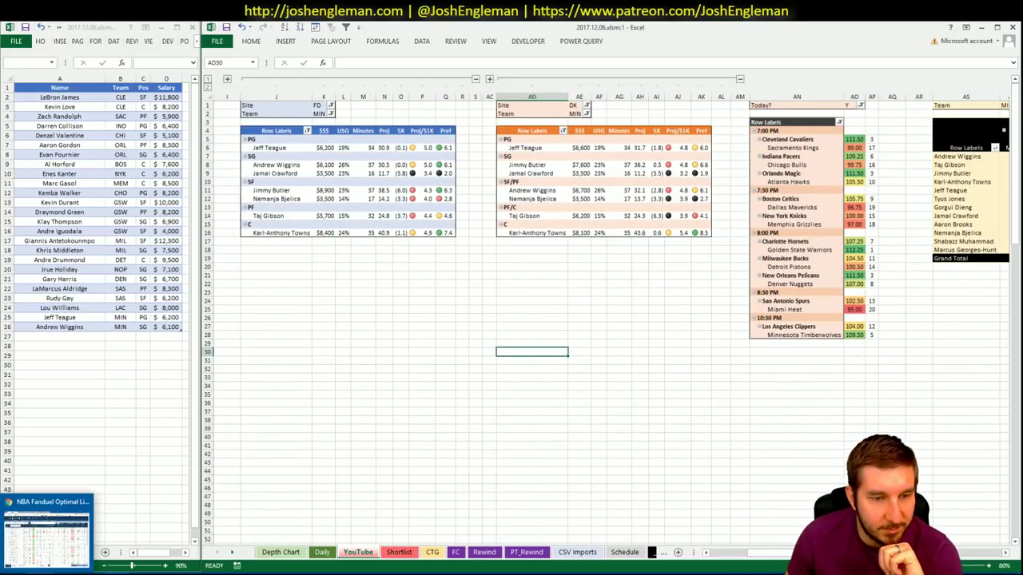
pyautogui.click(46, 536)
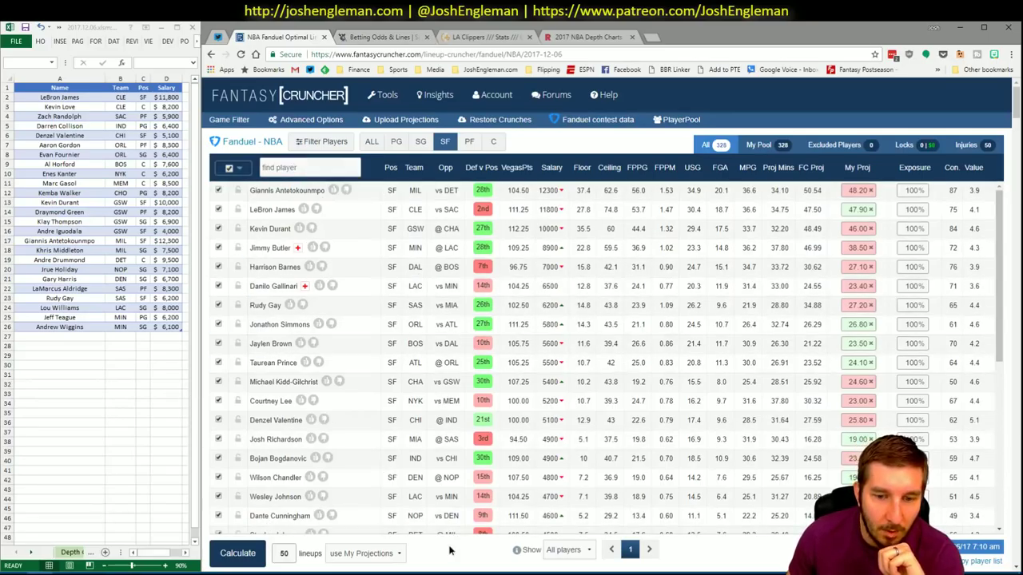
# - Scroll down to the Crunch_1 results: 50 FanDuel lineups from 40 players
pyautogui.scroll(-4, 451, 549)
pyautogui.scroll(-3, 387, 486)
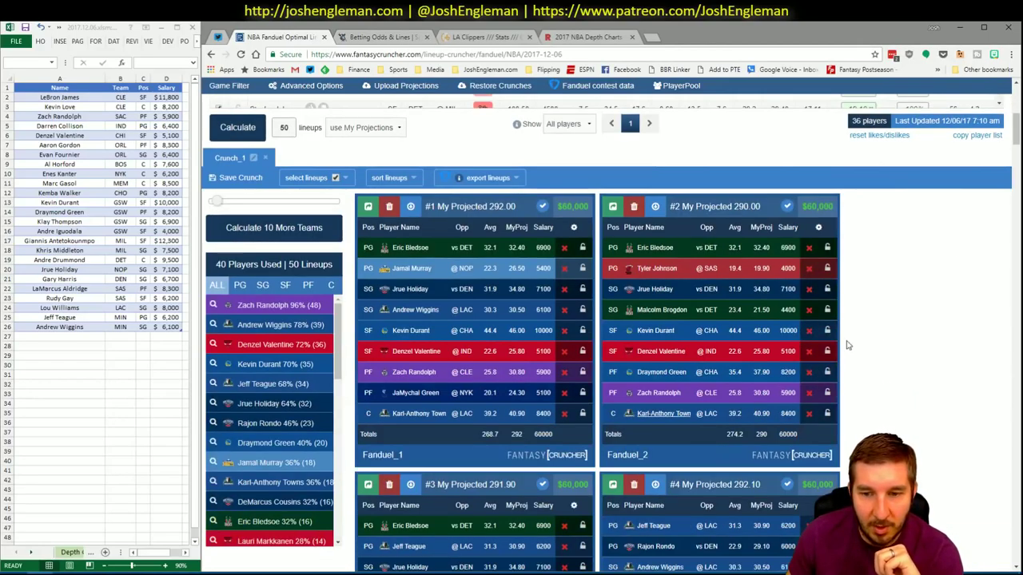
pyautogui.scroll(-1, 863, 334)
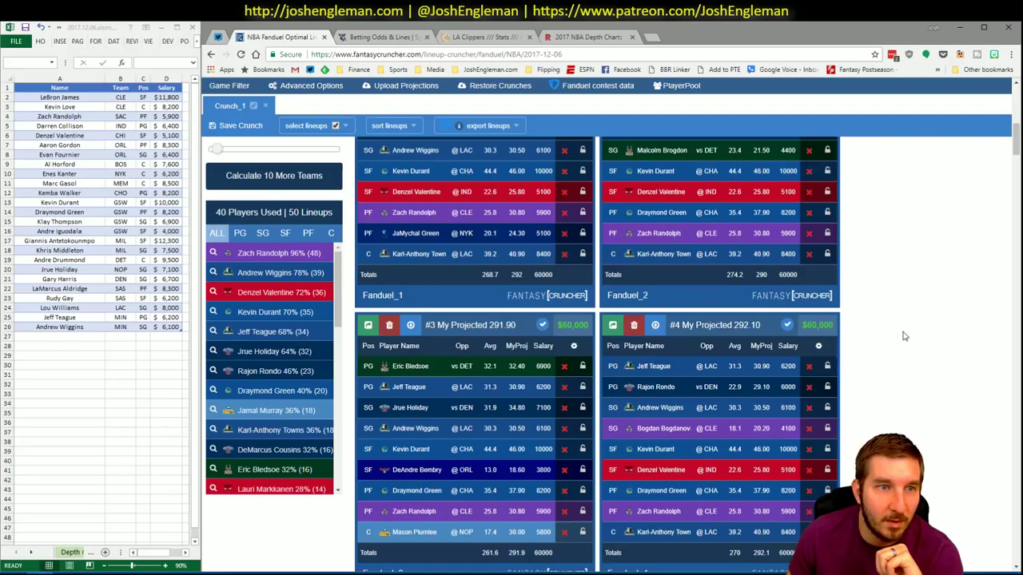
# - Sort the Excel shortlist by Pos, guards first and centers last
pyautogui.click(120, 164)
pyautogui.click(117, 42)
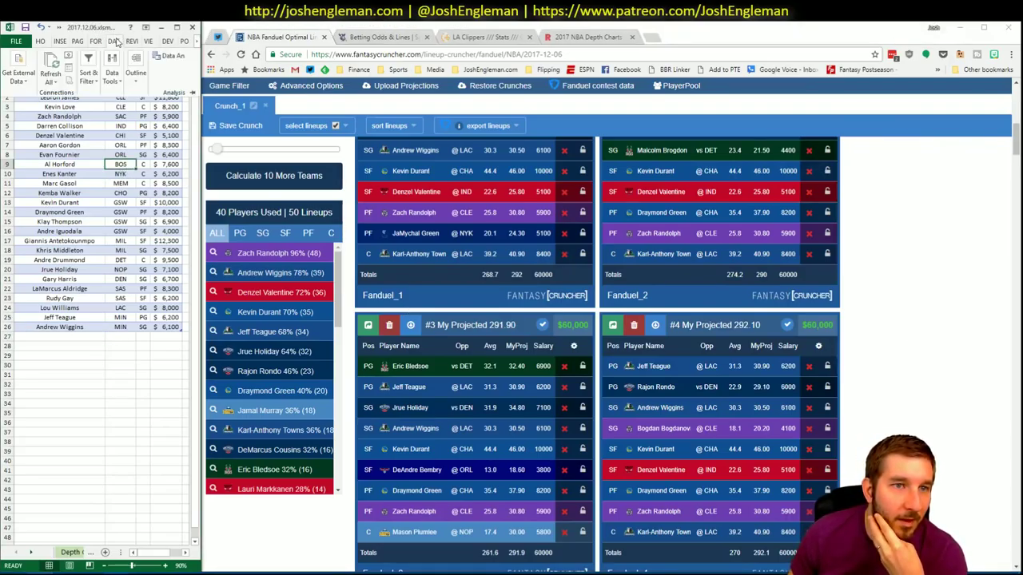
pyautogui.click(95, 83)
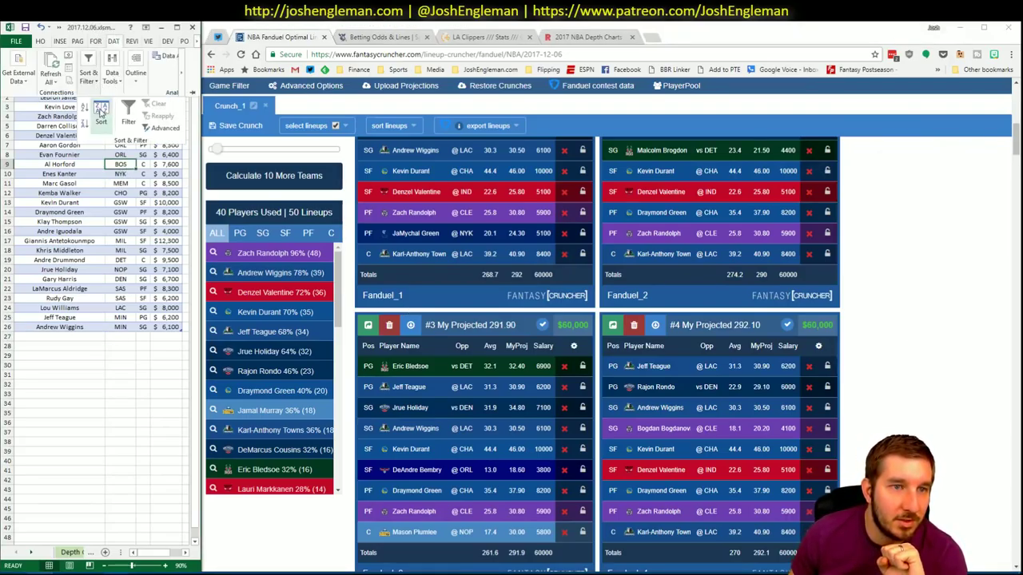
pyautogui.click(101, 111)
pyautogui.click(609, 408)
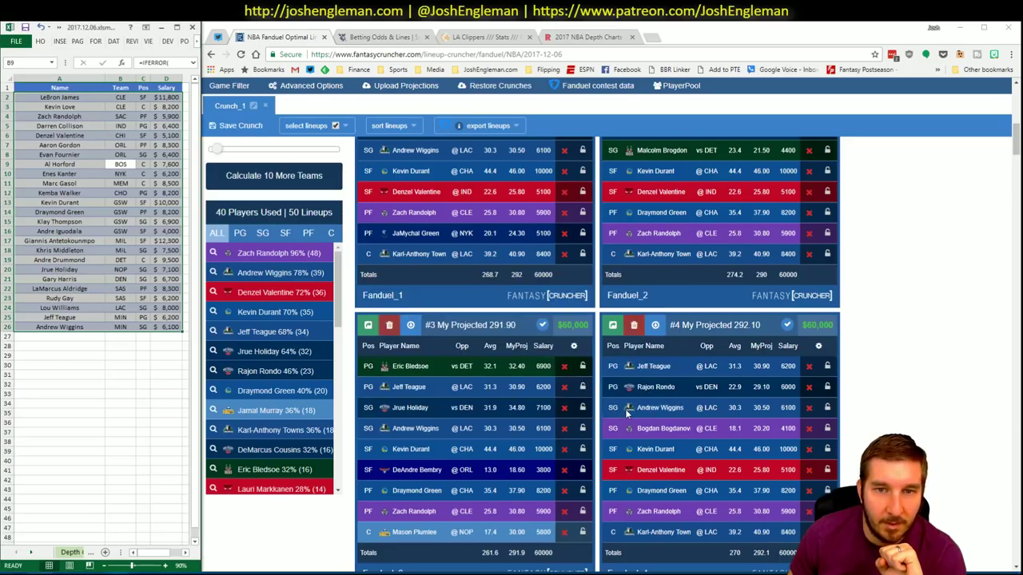
pyautogui.click(120, 345)
# - Step through Crunch_1 exposure for PG, SG, SF, PF and C, marking the shortlist's power forwards
pyautogui.click(240, 234)
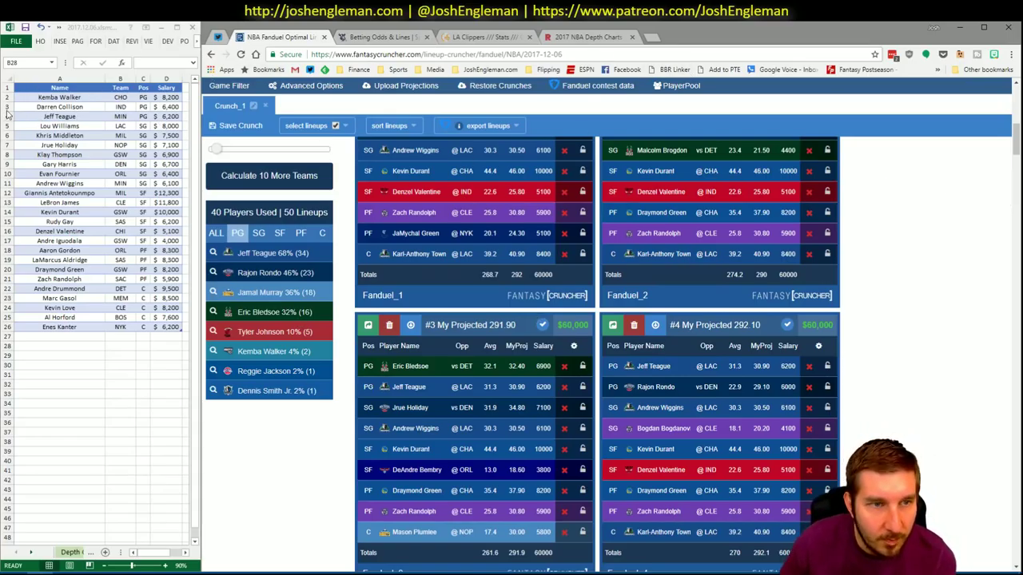
pyautogui.click(260, 233)
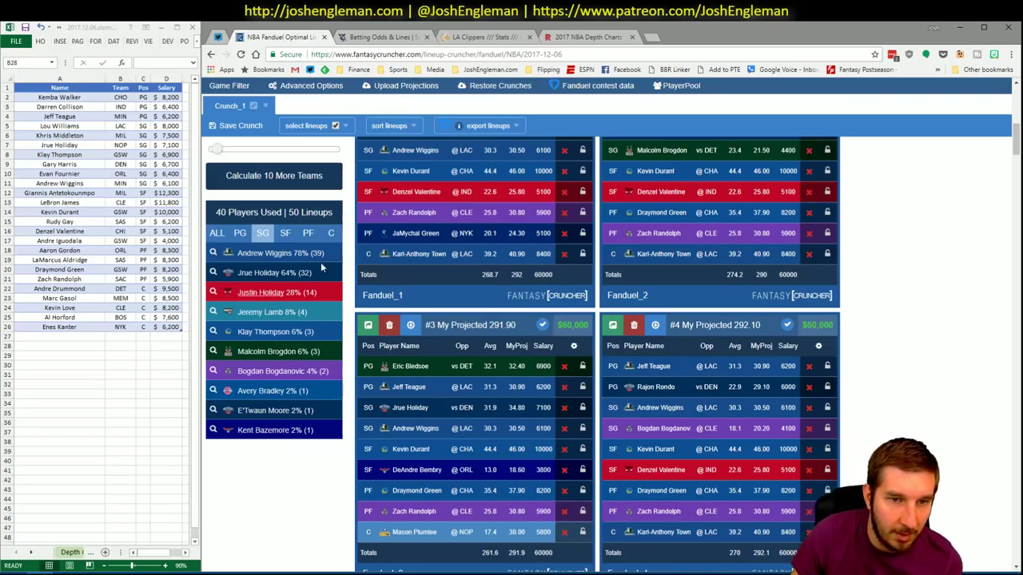
pyautogui.click(286, 234)
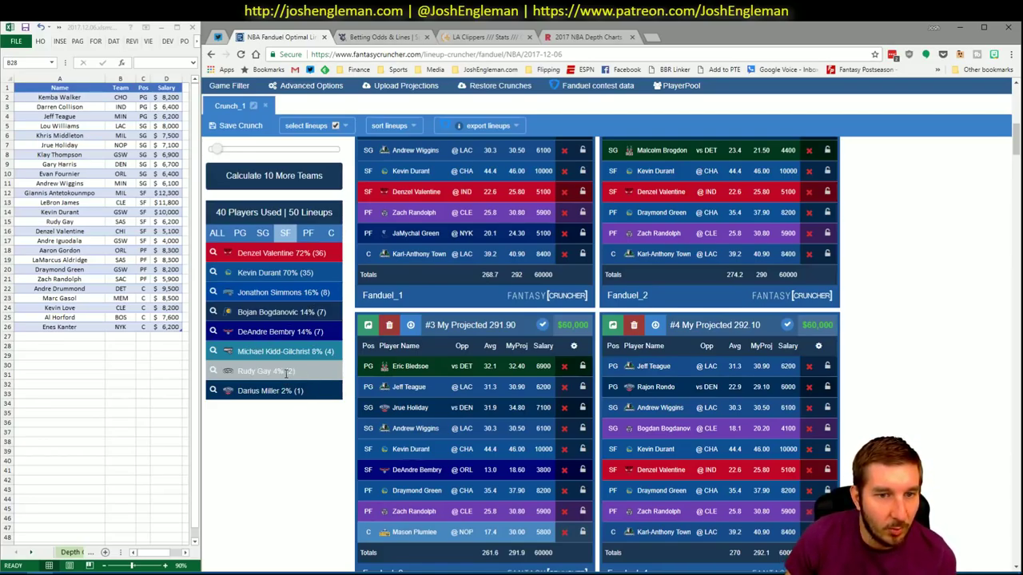
pyautogui.click(309, 234)
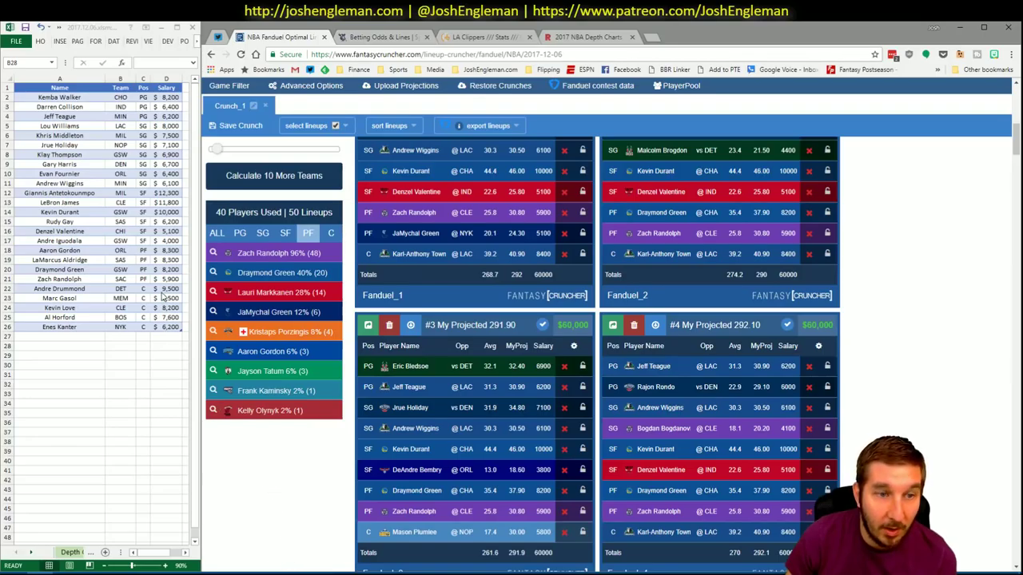
pyautogui.click(120, 346)
pyautogui.moveTo(64, 249); pyautogui.dragTo(159, 278)
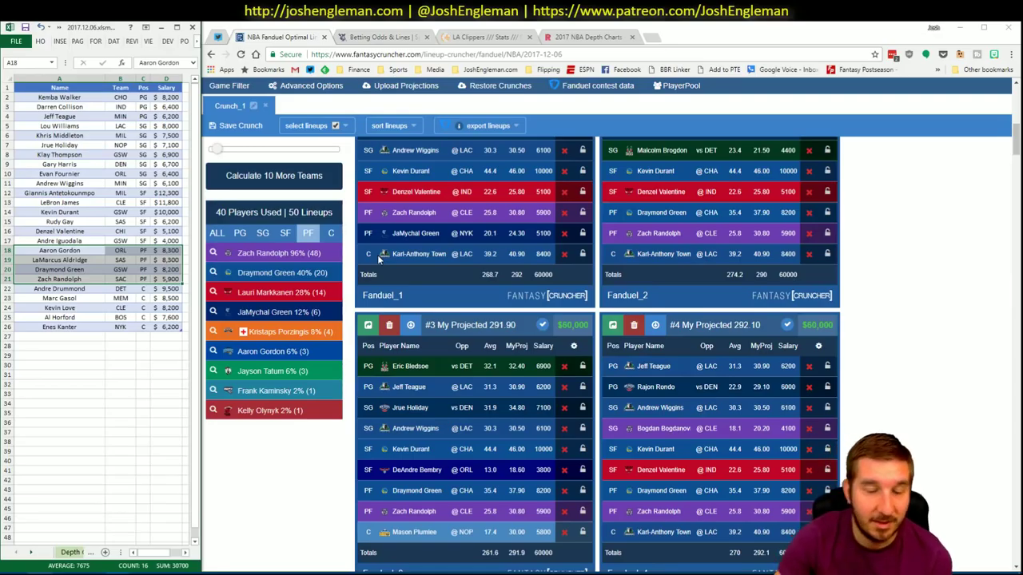
pyautogui.click(330, 233)
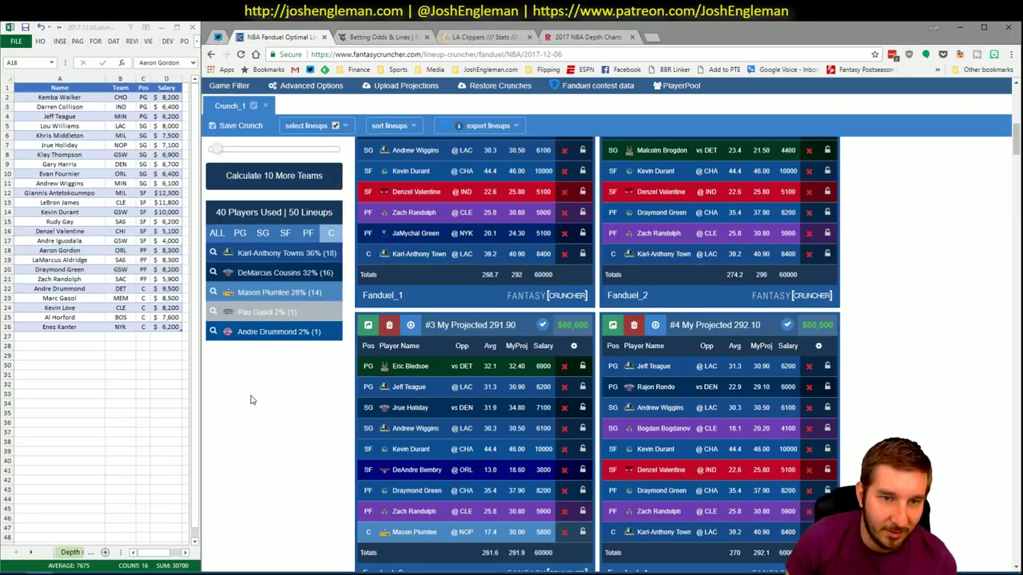
# - Mark the five centers in the shortlist, then scroll the browser back up to the player pool
pyautogui.click(80, 290)
pyautogui.moveTo(84, 293); pyautogui.dragTo(168, 326)
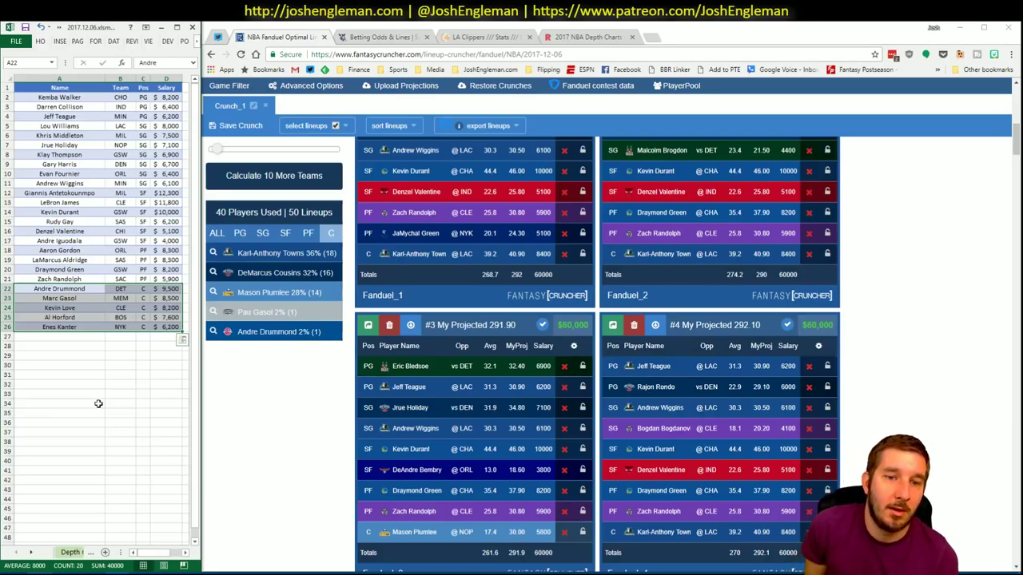
pyautogui.click(971, 242)
pyautogui.scroll(5, 966, 246)
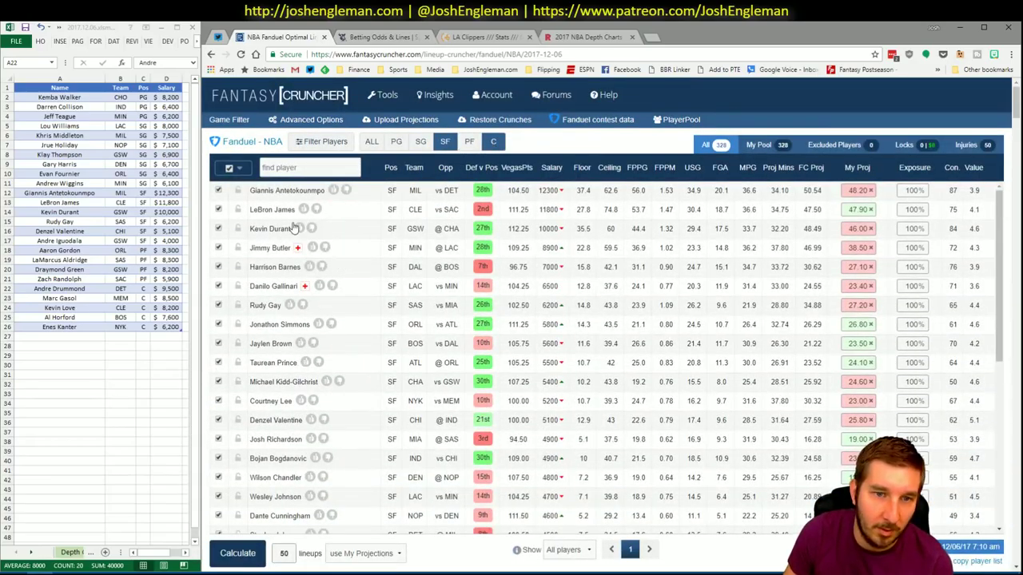
# - Lock Andre Drummond at center and calculate Crunch_2's 50 lineups
pyautogui.click(238, 209)
pyautogui.click(237, 496)
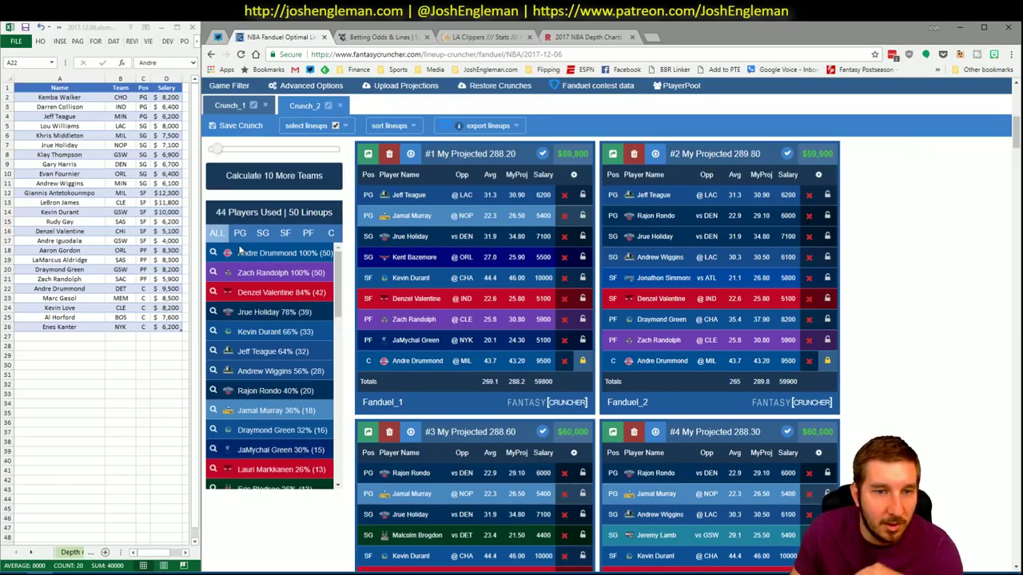
pyautogui.click(239, 233)
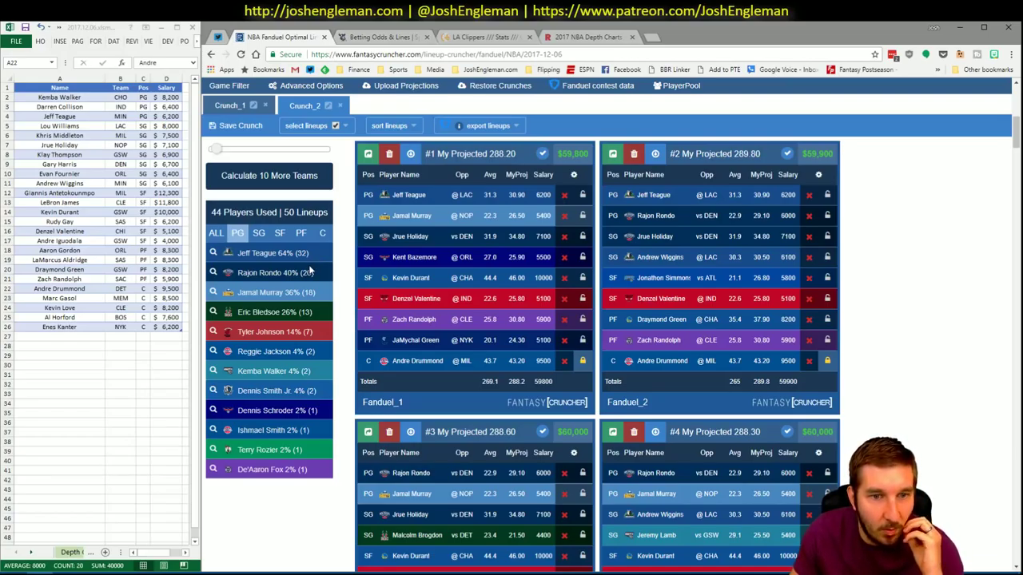
# - Step through Crunch_2 exposure for SG, SF and PF, where Zach Randolph appears in all 50 lineups
pyautogui.click(258, 233)
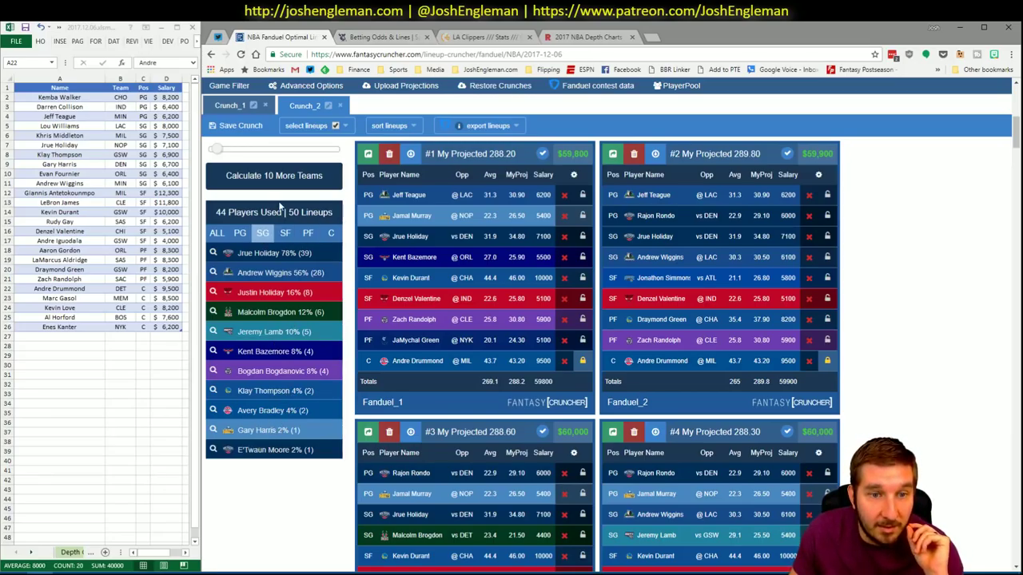
pyautogui.click(288, 232)
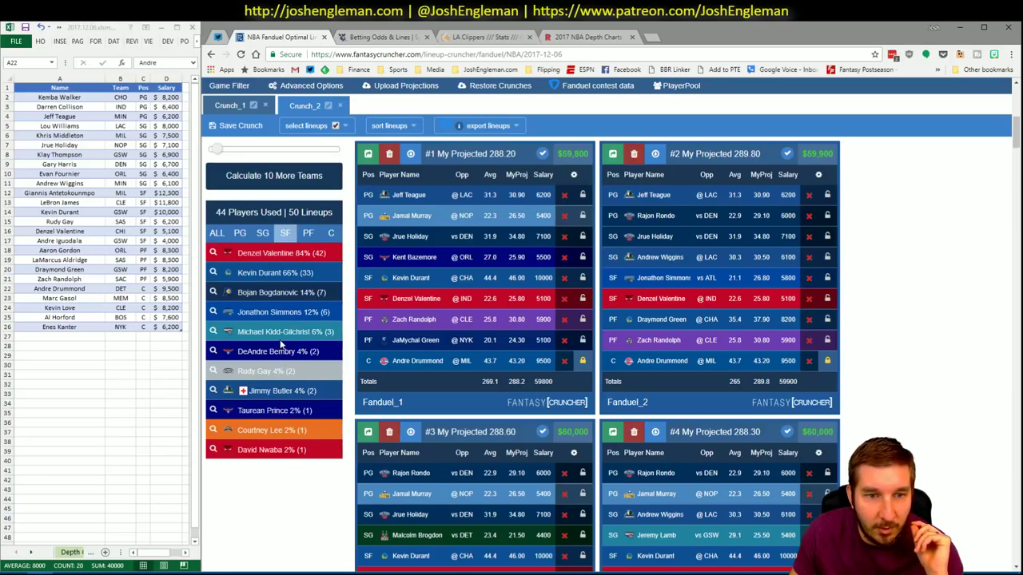
pyautogui.click(310, 234)
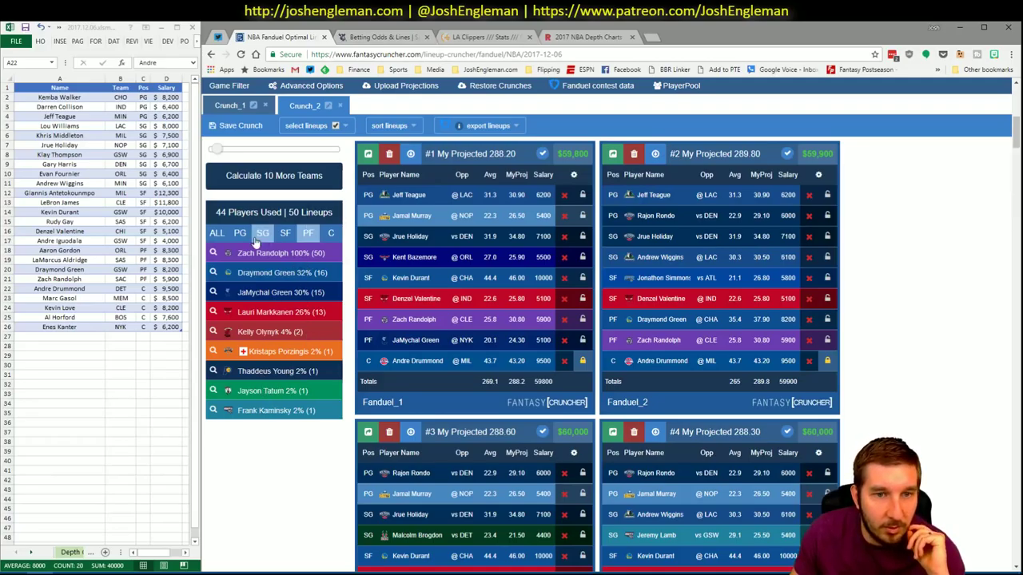
# - Lock Jeff Teague, Jrue Holiday, Andrew Wiggins, Denzel Valentine and Kevin Durant into the lineups
pyautogui.click(583, 195)
pyautogui.click(583, 237)
pyautogui.click(826, 258)
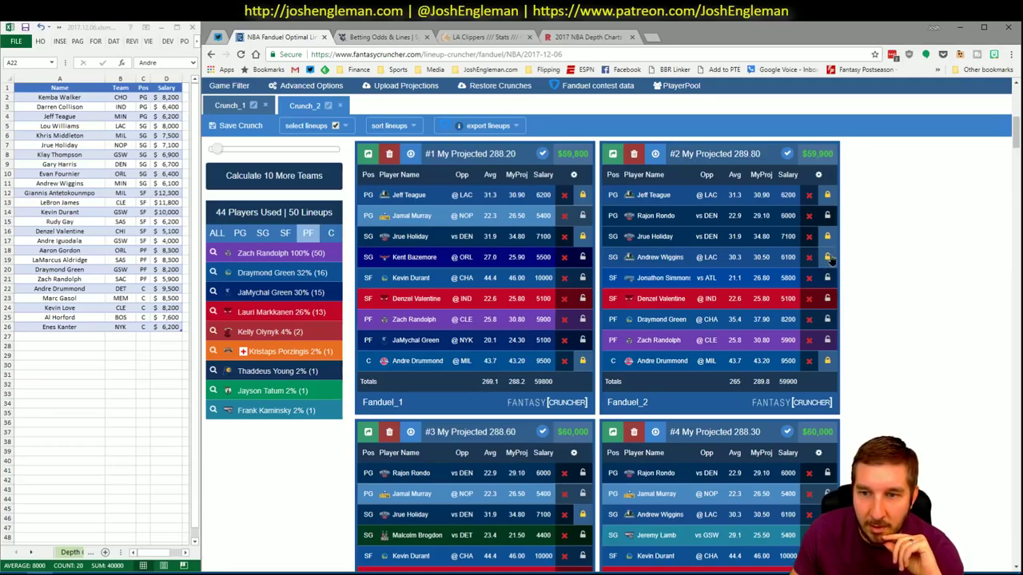
pyautogui.click(828, 300)
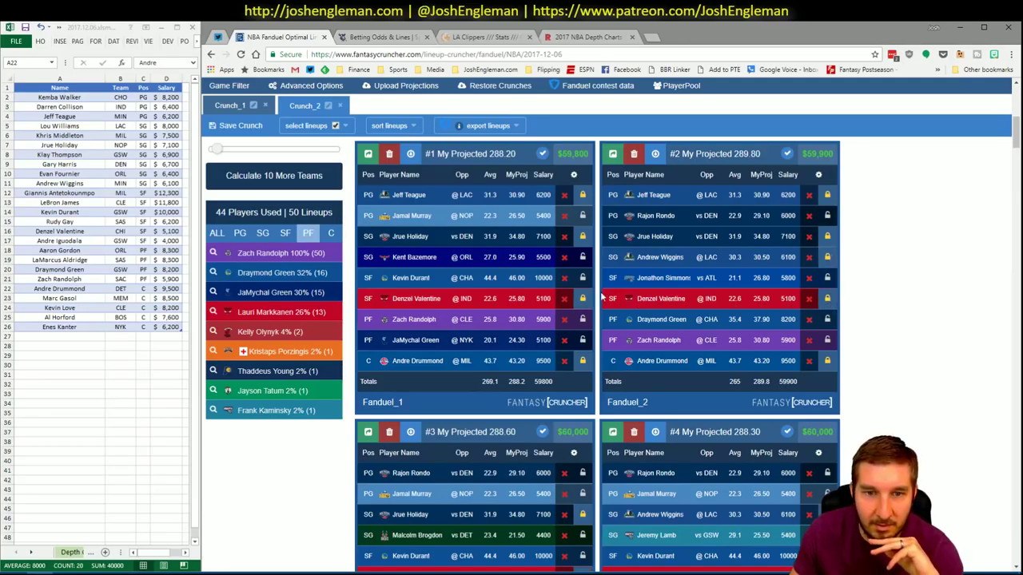
pyautogui.click(582, 277)
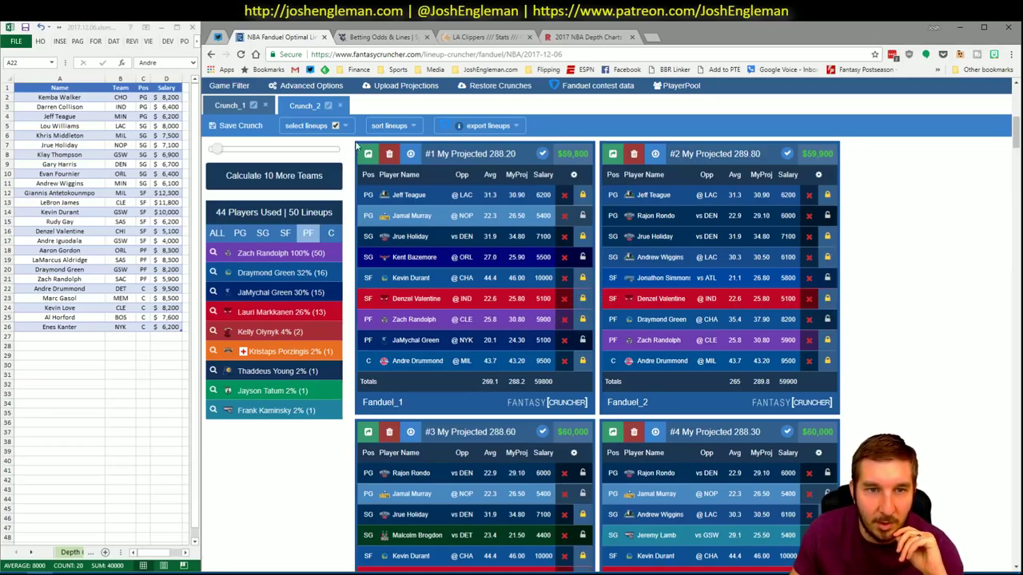
# - Set the lineup count to 20 and run the third crunch
pyautogui.scroll(2, 418, 251)
pyautogui.doubleClick(285, 235)
pyautogui.write('20')
pyautogui.click(237, 234)
pyautogui.scroll(-2, 237, 239)
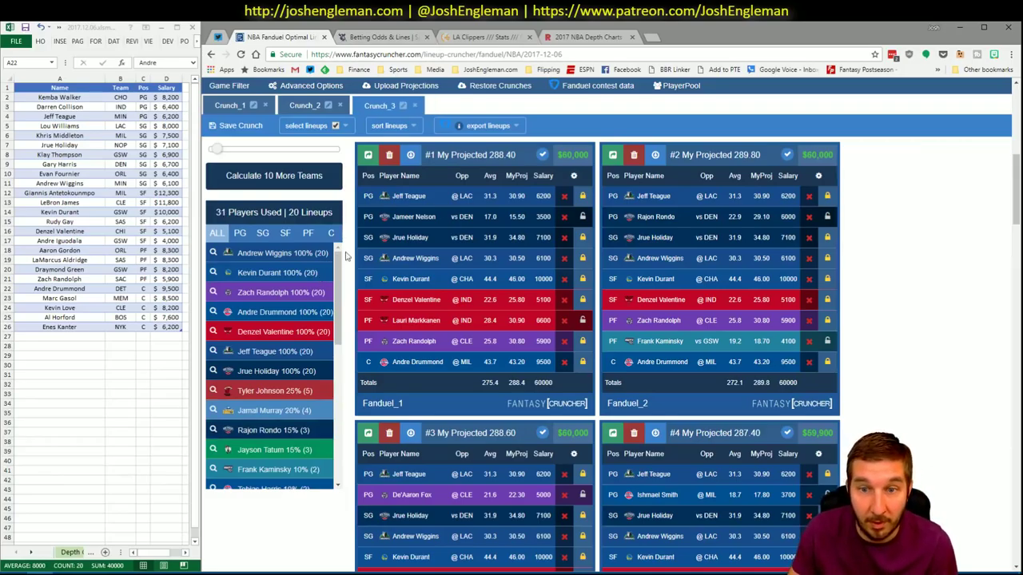
# - Check Crunch_3's point-guard exposure, then power-forward exposure (Zach Randolph in all 20 lineups)
pyautogui.click(241, 236)
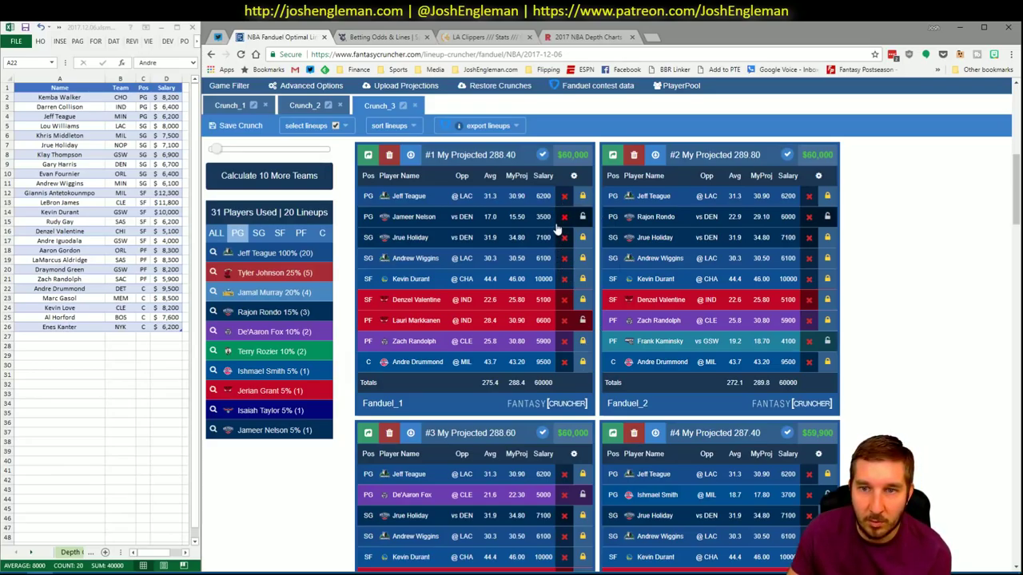
pyautogui.click(306, 236)
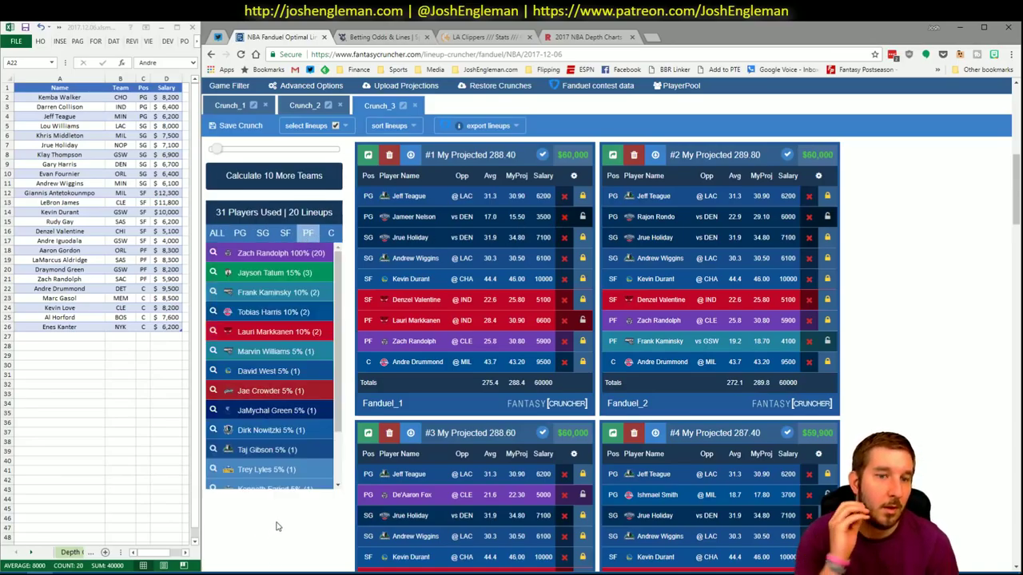